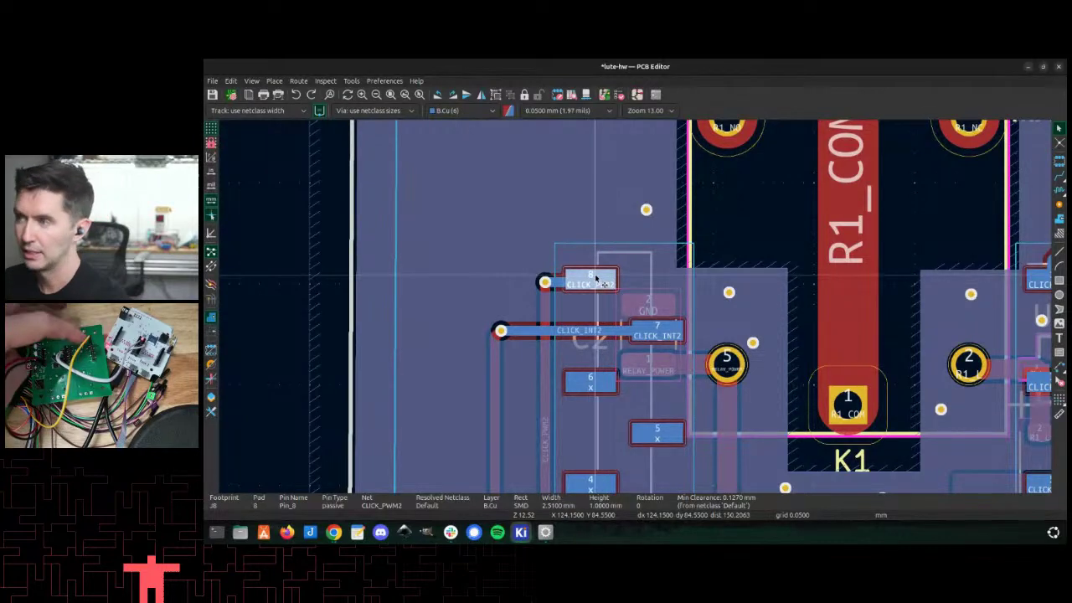
# Step: Show the appearance manager and raise the opacity of zones and images to maximum
pyautogui.scroll(-5, 596, 279)
pyautogui.scroll(-2, 632, 307)
pyautogui.scroll(2, 629, 308)
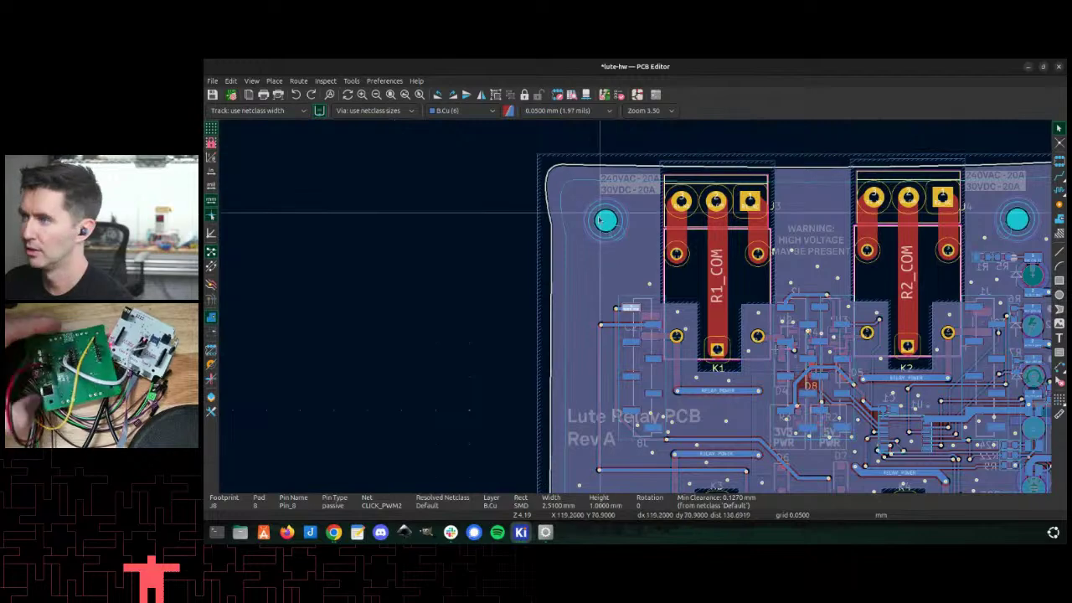
pyautogui.scroll(-2, 600, 205)
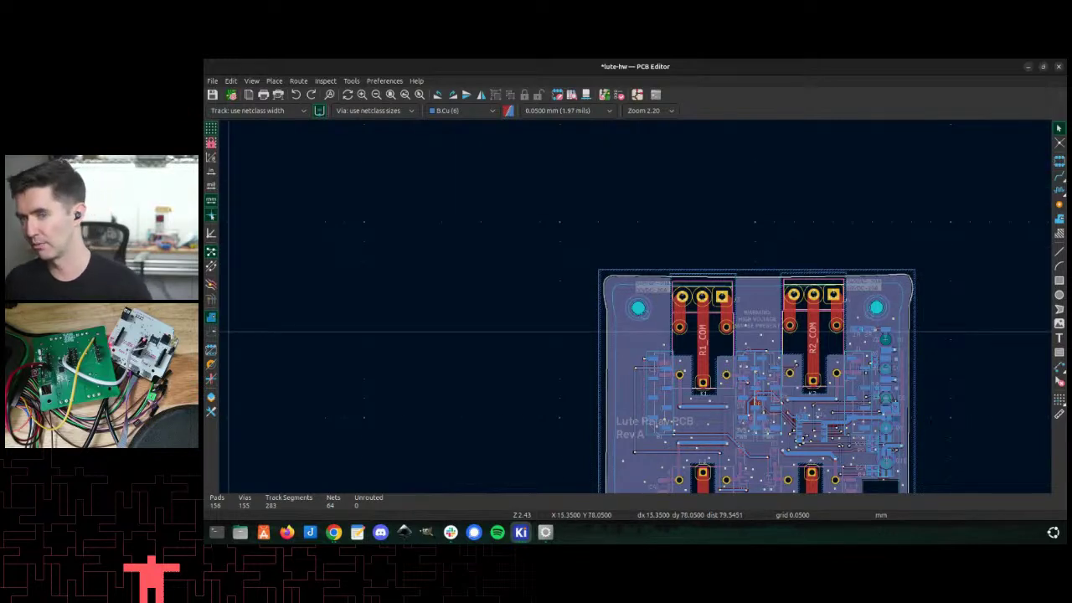
pyautogui.click(213, 399)
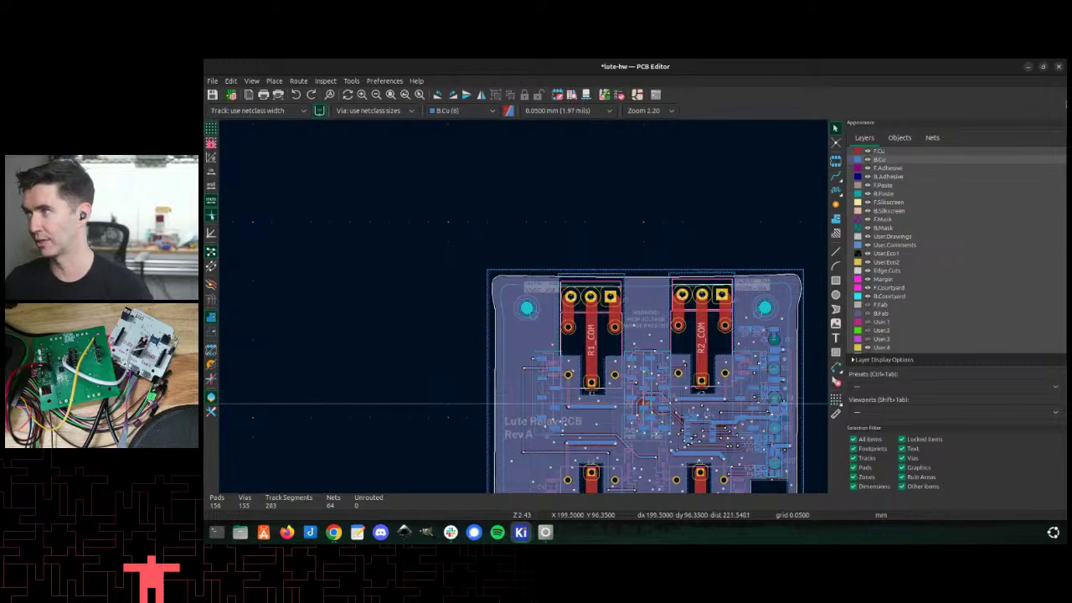
pyautogui.click(931, 139)
pyautogui.click(909, 140)
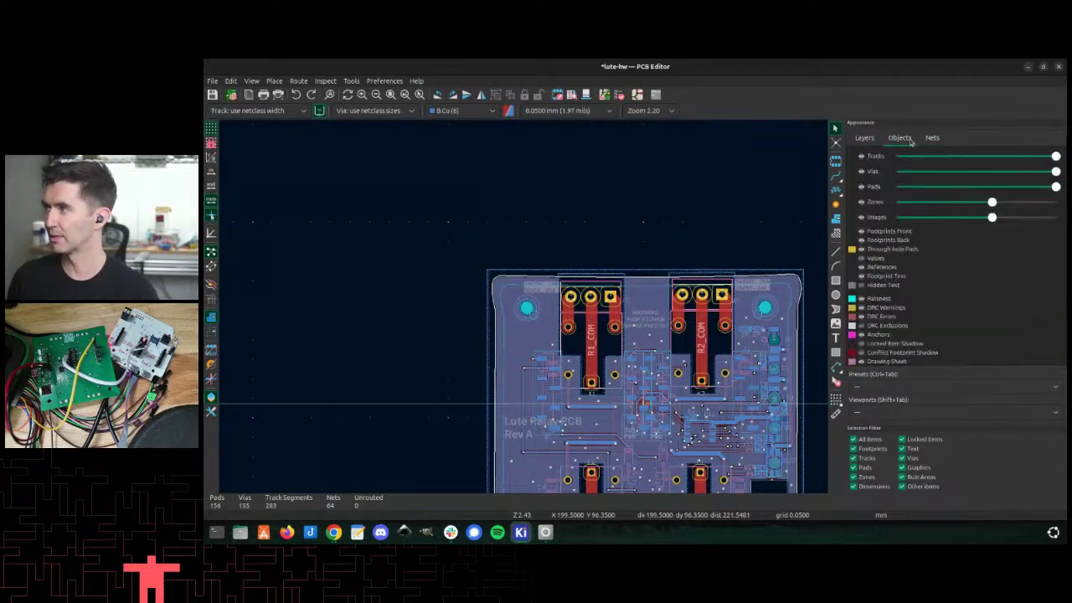
pyautogui.moveTo(991, 202); pyautogui.dragTo(1022, 202)
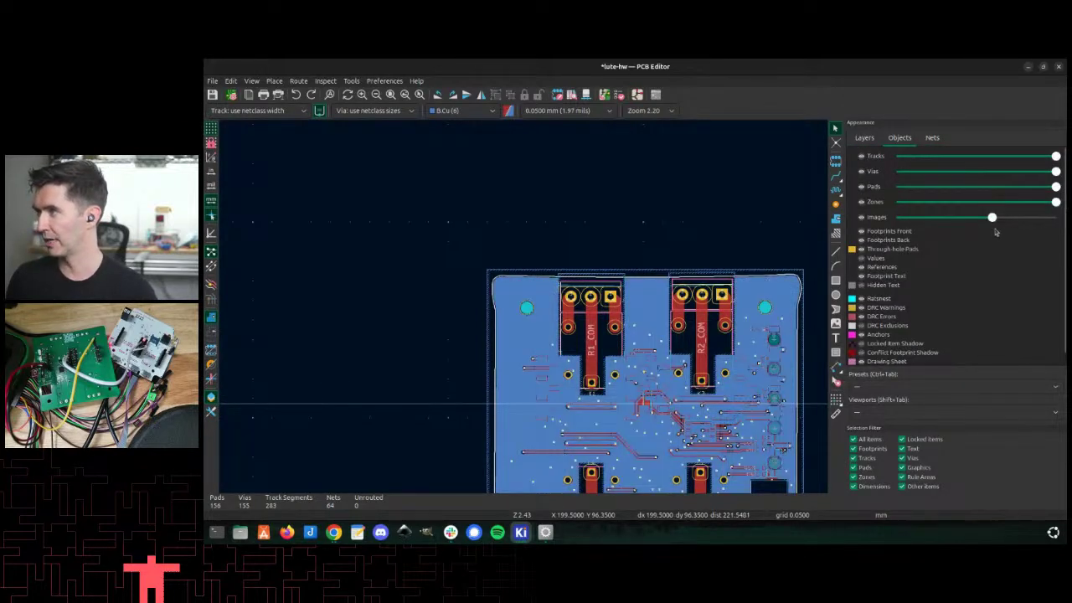
# Step: Examine the traces, vias and copper fill on the back copper layer across the whole board
pyautogui.scroll(-2, 498, 210)
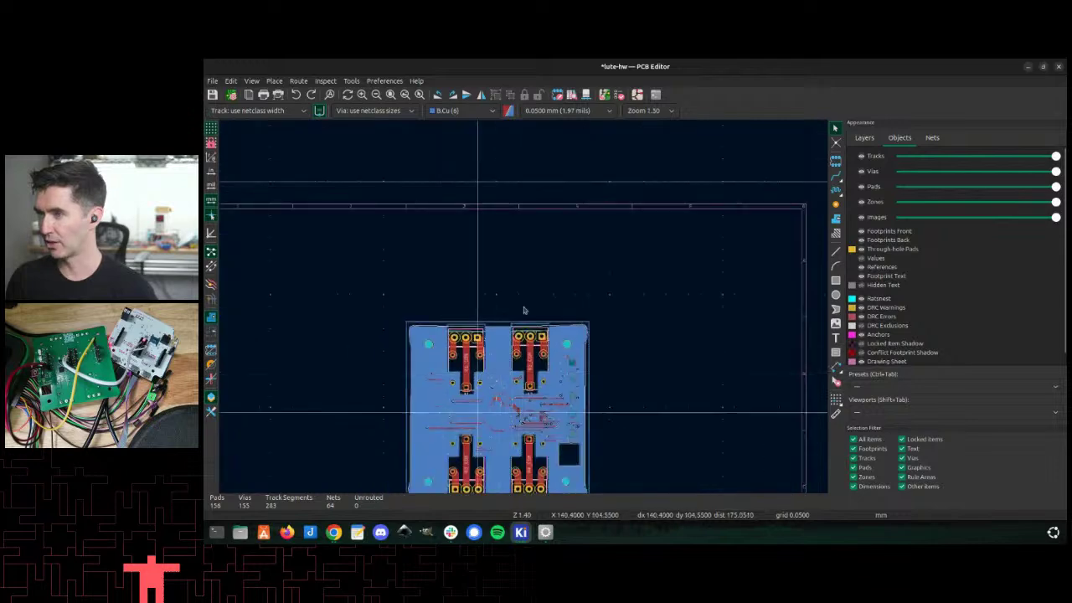
pyautogui.scroll(5, 288, 322)
pyautogui.scroll(-3, 544, 314)
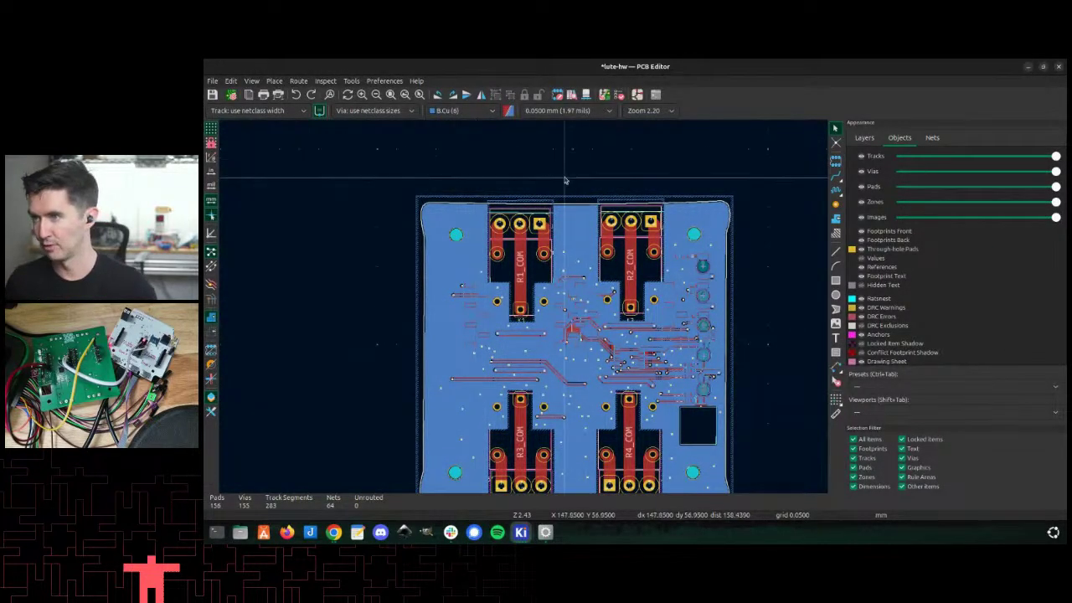
pyautogui.scroll(5, 475, 307)
pyautogui.scroll(-5, 475, 307)
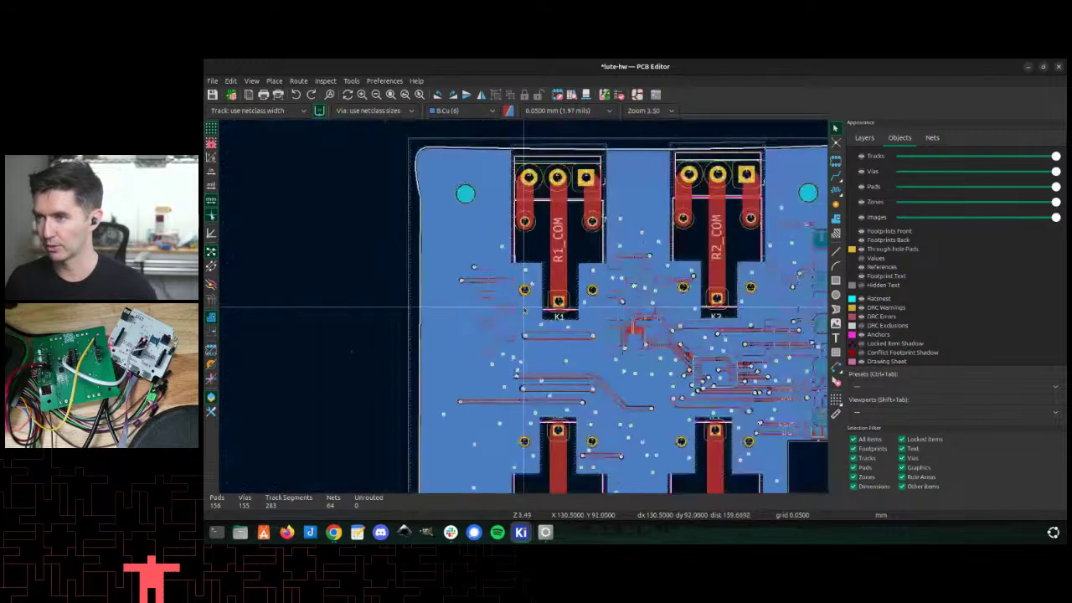
pyautogui.scroll(-2, 615, 319)
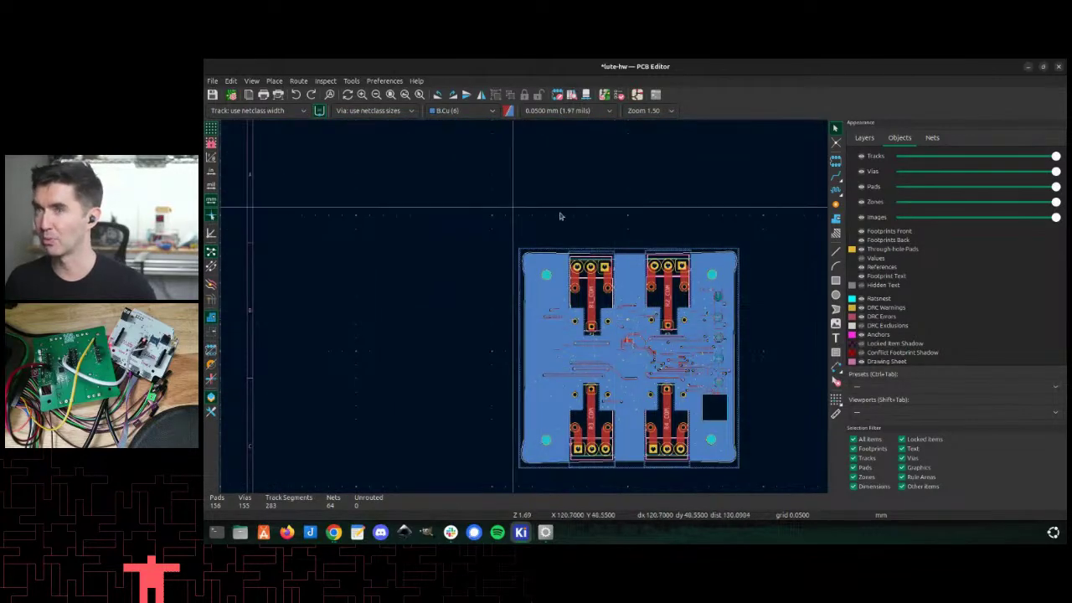
# Step: Switch to the F.Cu layer and examine its traces and copper fill across the board
pyautogui.press('pageup')
pyautogui.scroll(2, 525, 309)
pyautogui.scroll(-4, 525, 309)
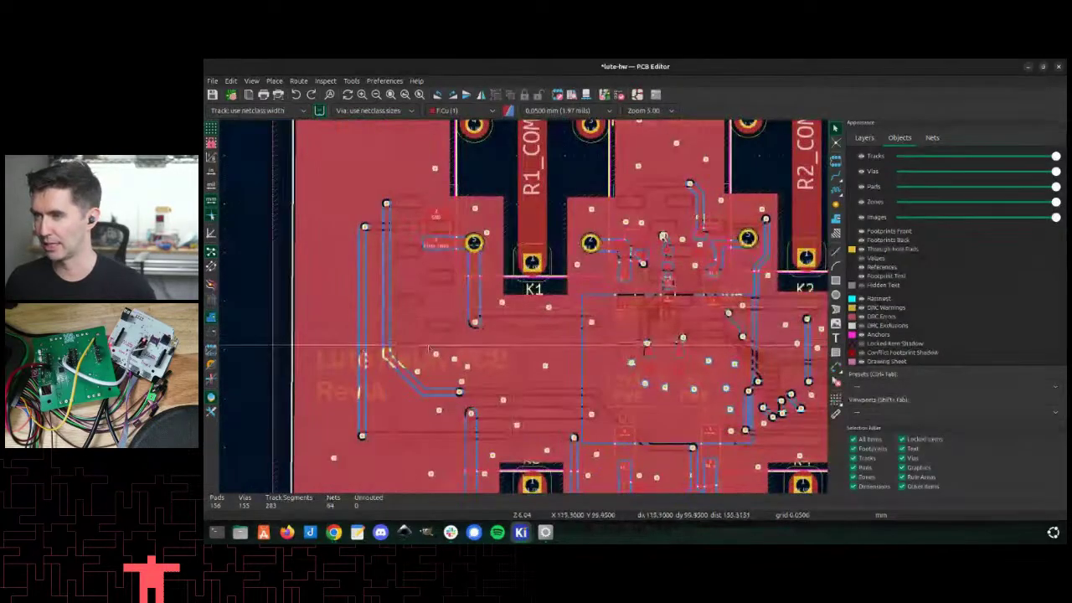
pyautogui.scroll(2, 525, 309)
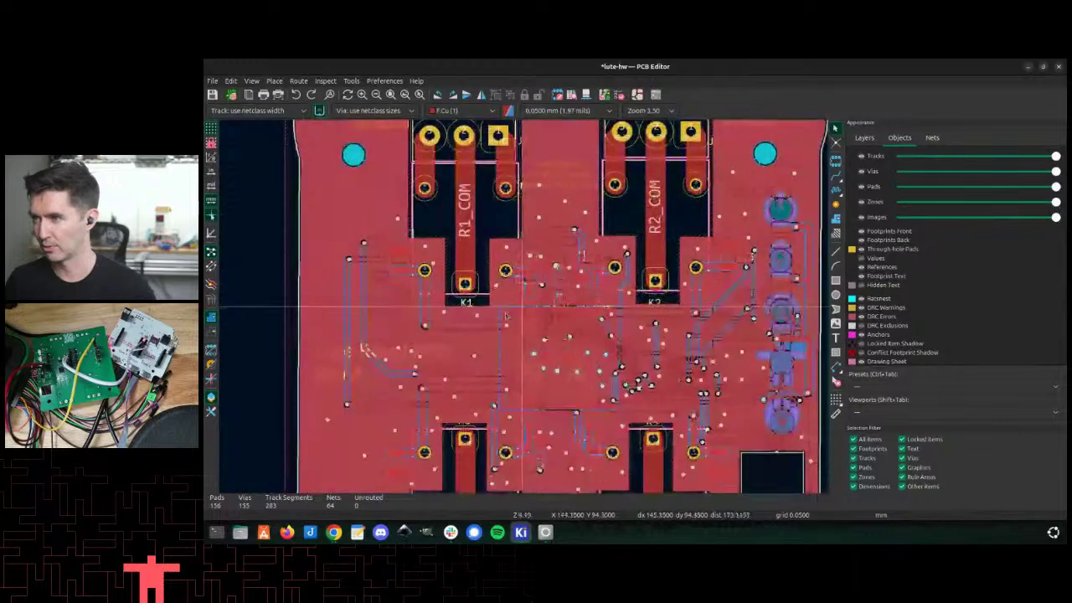
pyautogui.scroll(2, 519, 309)
pyautogui.scroll(-6, 516, 307)
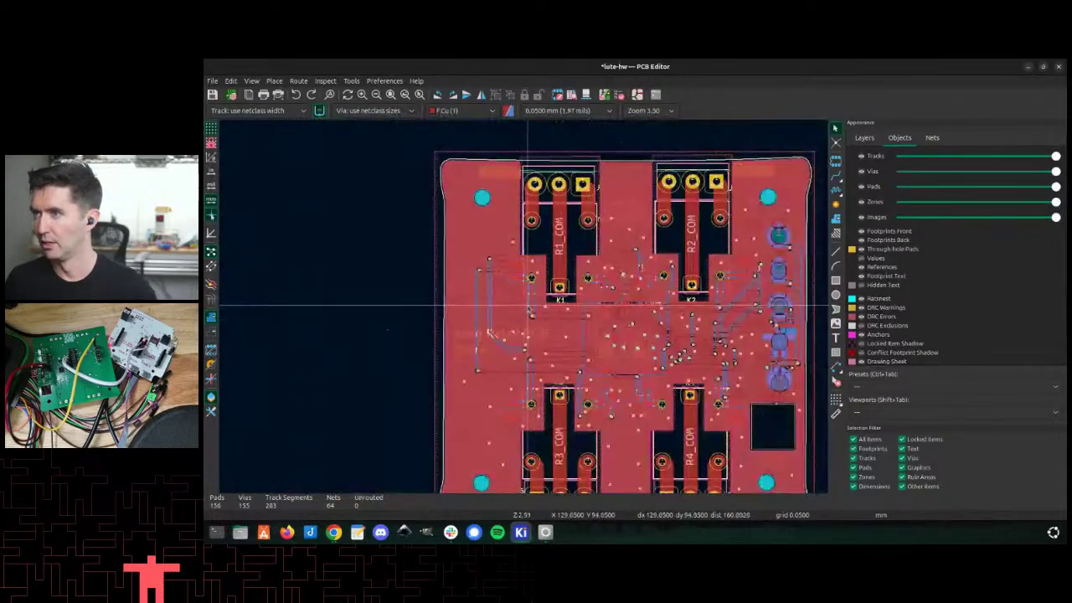
pyautogui.scroll(2, 516, 307)
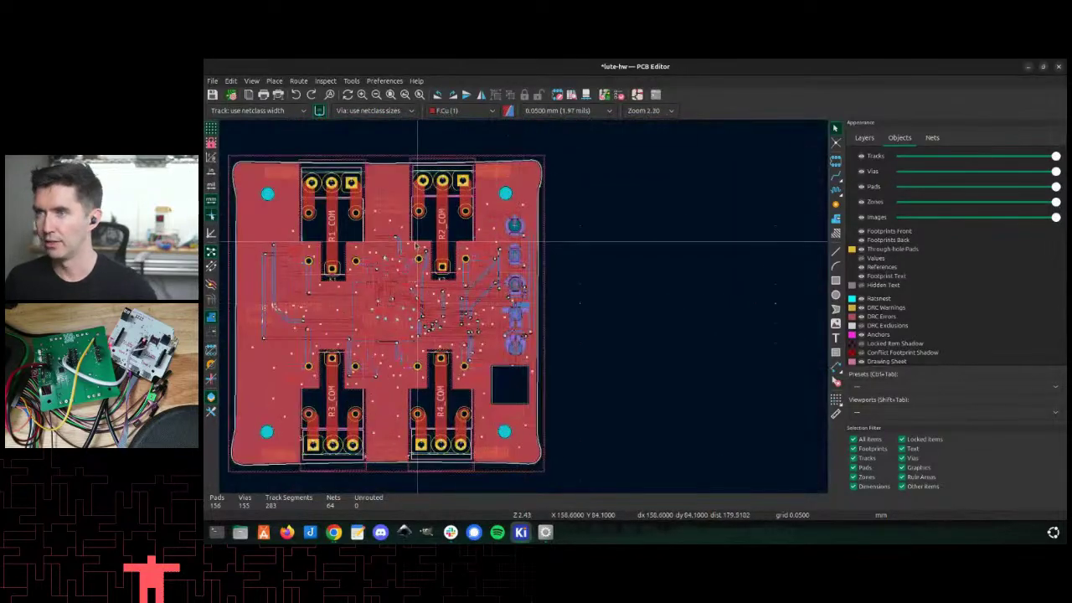
# Step: Flip the board view to see the PCB from the opposite side
pyautogui.click(251, 80)
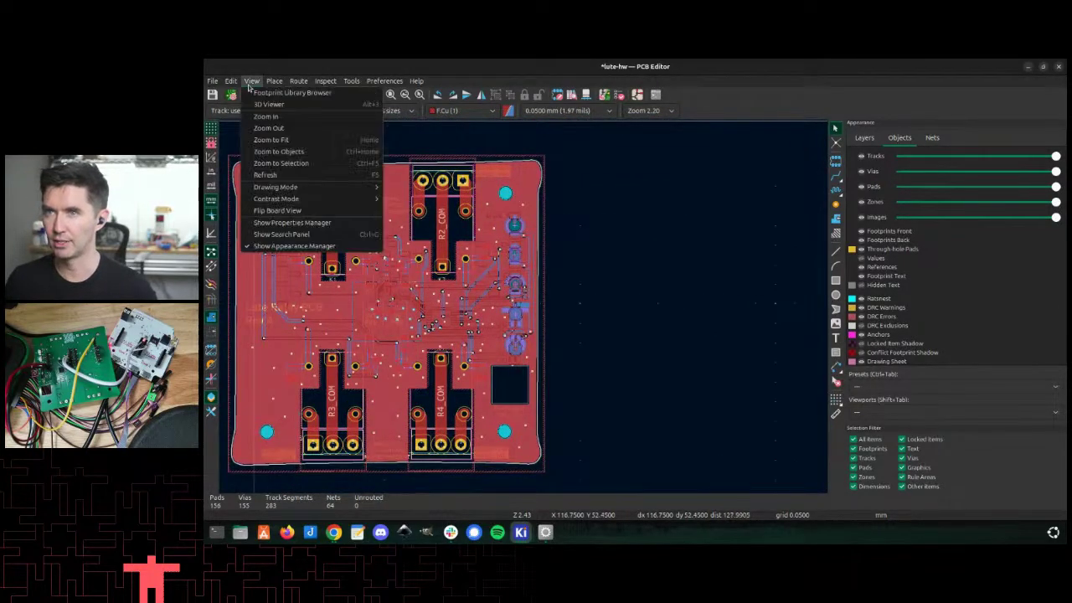
pyautogui.click(308, 211)
pyautogui.scroll(1, 473, 308)
pyautogui.scroll(-1, 478, 310)
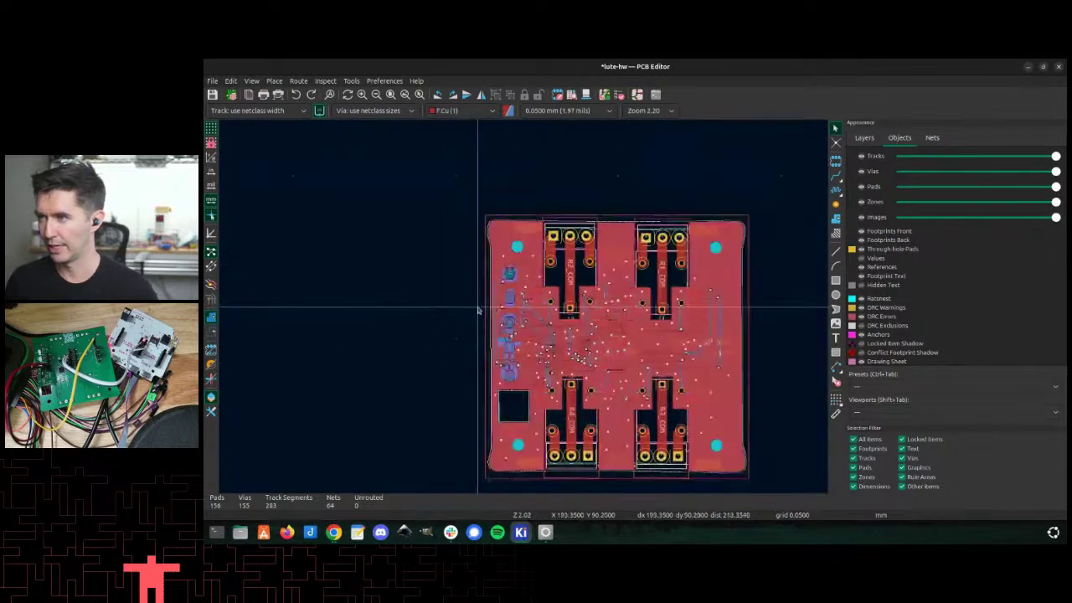
pyautogui.scroll(-1, 477, 310)
pyautogui.scroll(3, 489, 322)
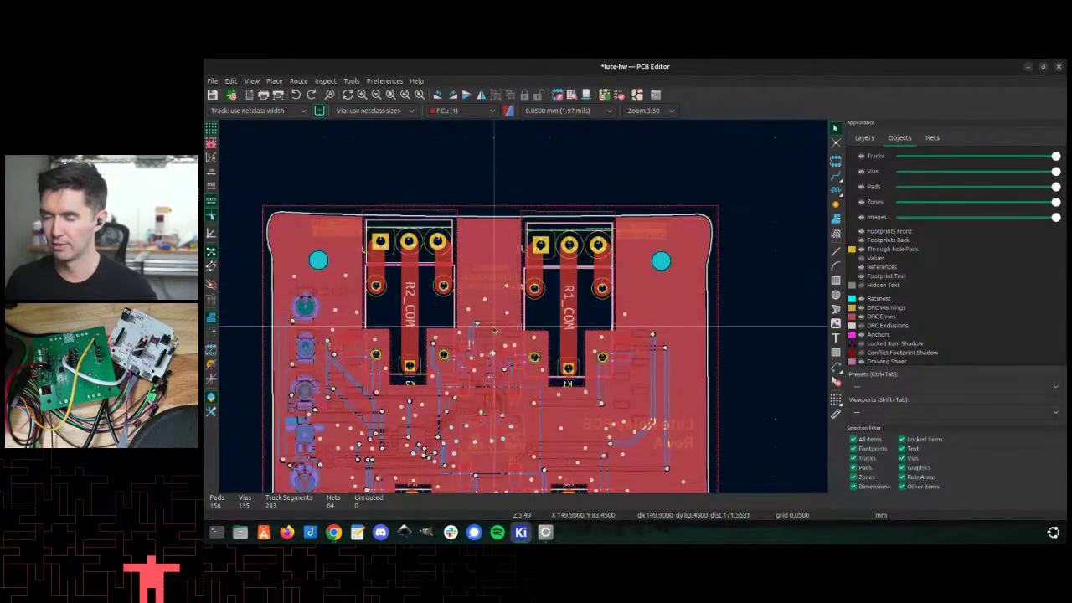
pyautogui.scroll(2, 494, 365)
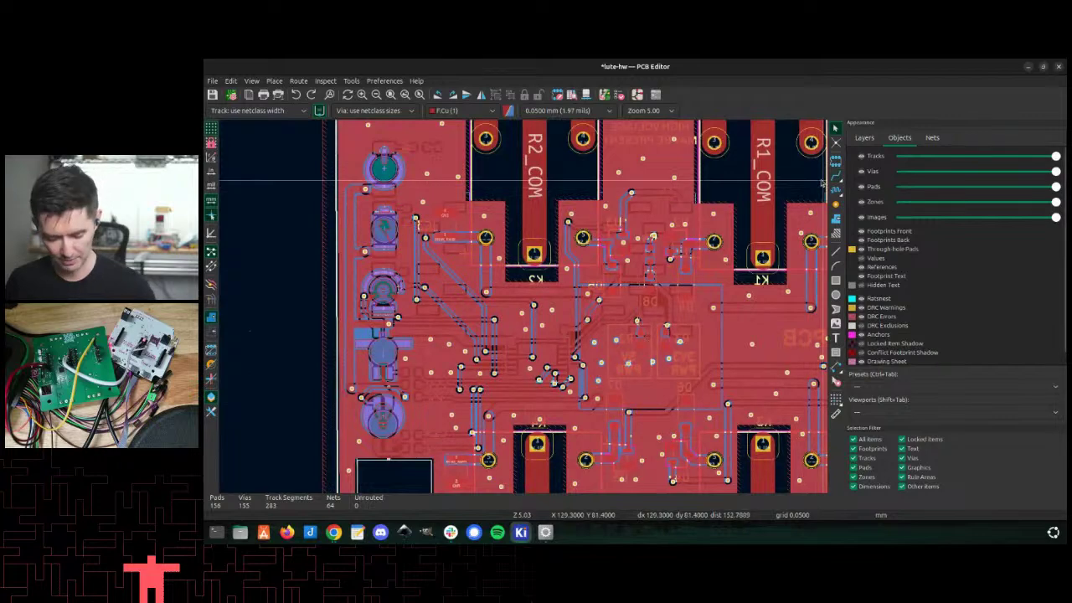
# Step: Switch to the B.Cu layer, then make B.Silkscreen active to bring out the back-side component labels
pyautogui.press('pagedown')
pyautogui.scroll(-2, 360, 289)
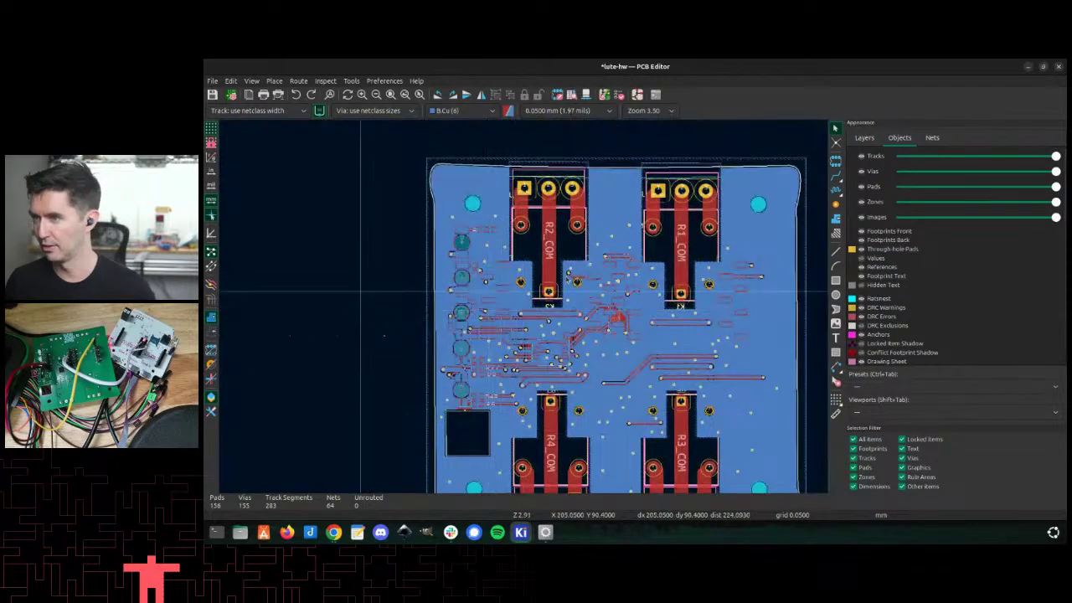
pyautogui.click(864, 139)
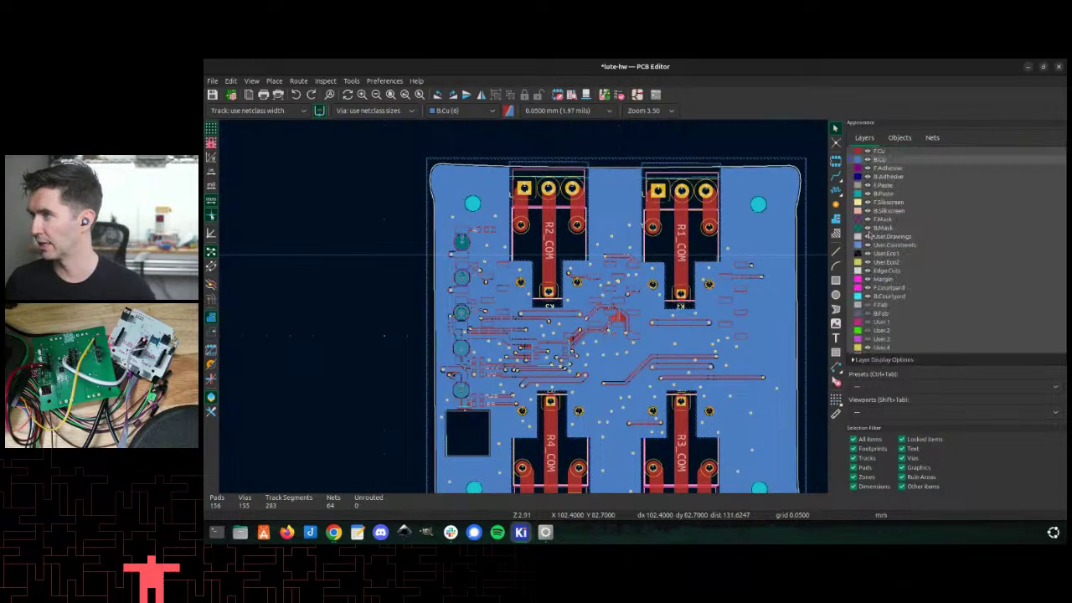
pyautogui.click(894, 211)
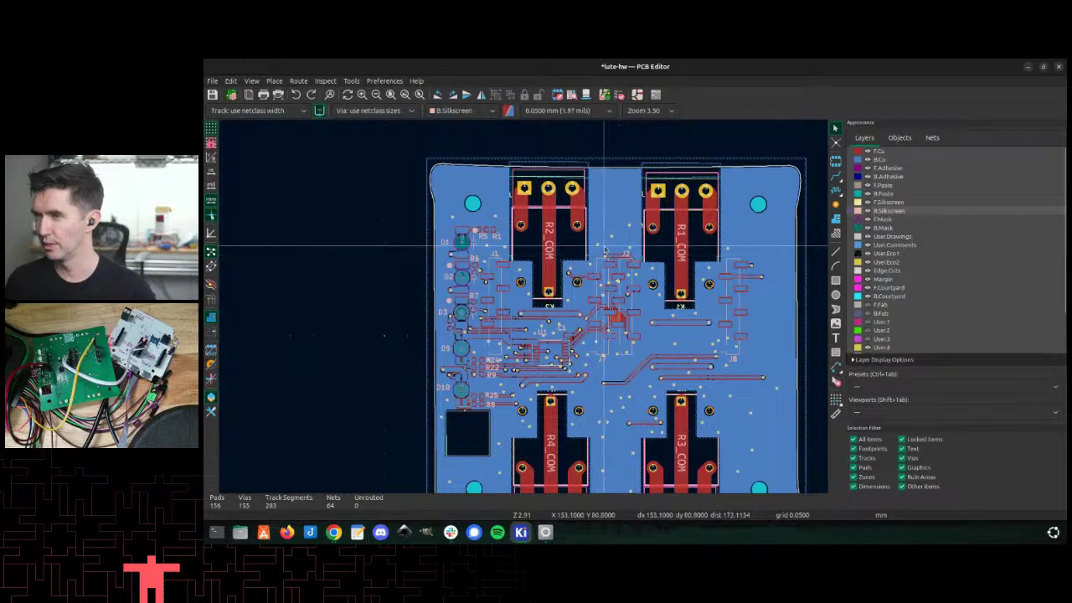
pyautogui.scroll(3, 524, 308)
pyautogui.scroll(-3, 524, 308)
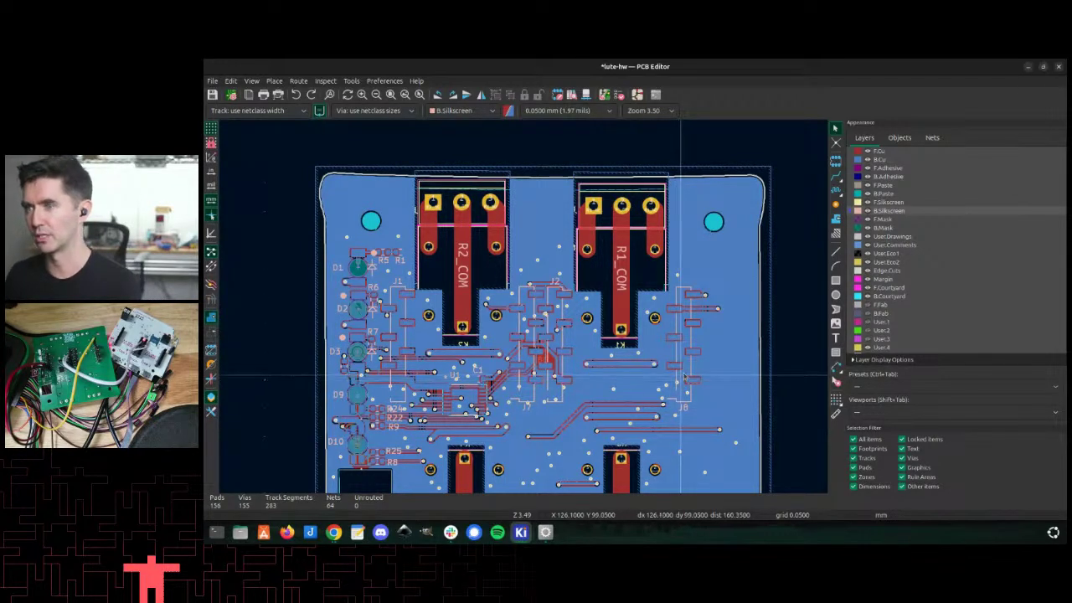
# Step: Turn off the flipped board view and inspect the back silkscreen labels around U1, R25 and the relays
pyautogui.click(251, 81)
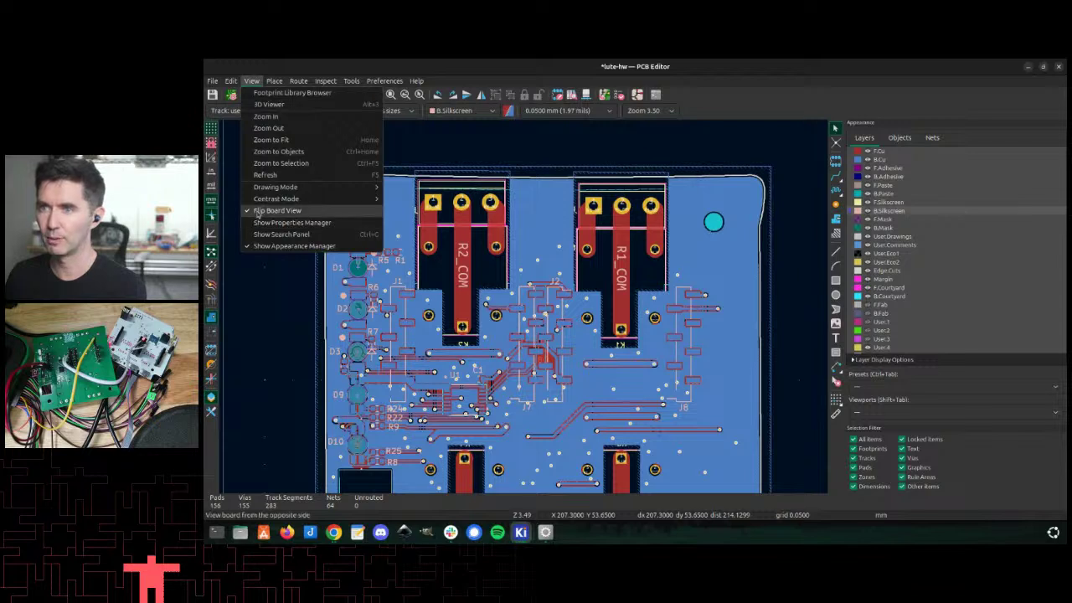
pyautogui.click(285, 210)
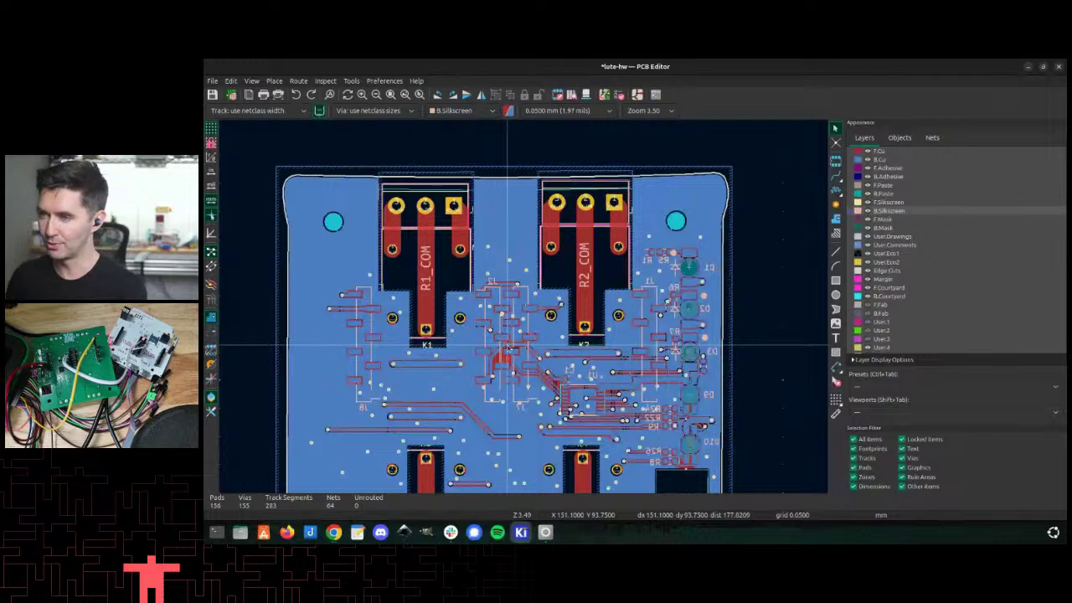
pyautogui.scroll(1, 722, 424)
pyautogui.scroll(3, 435, 308)
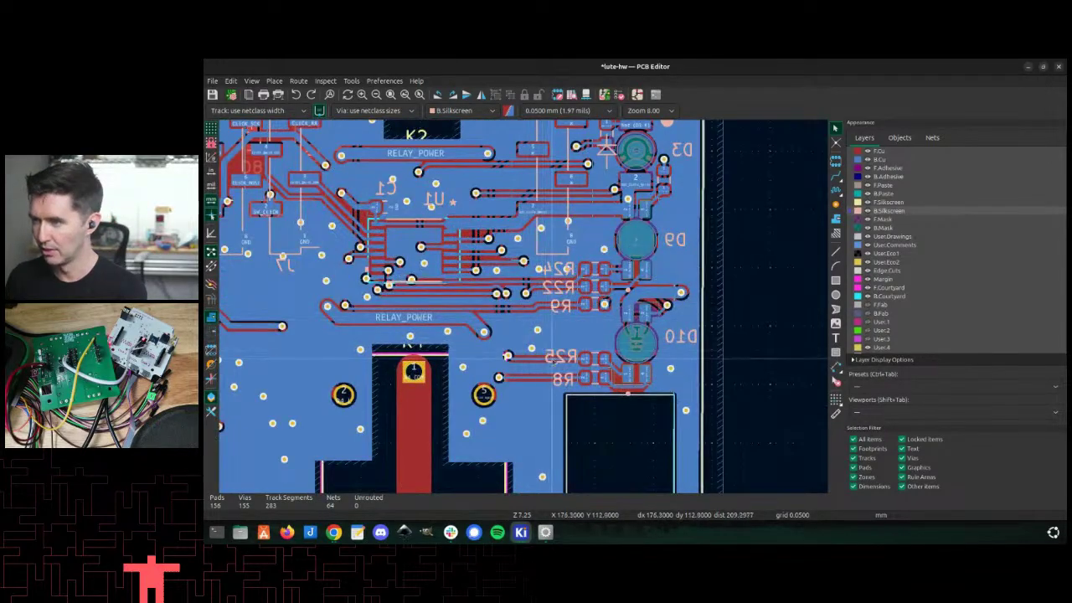
pyautogui.click(557, 356)
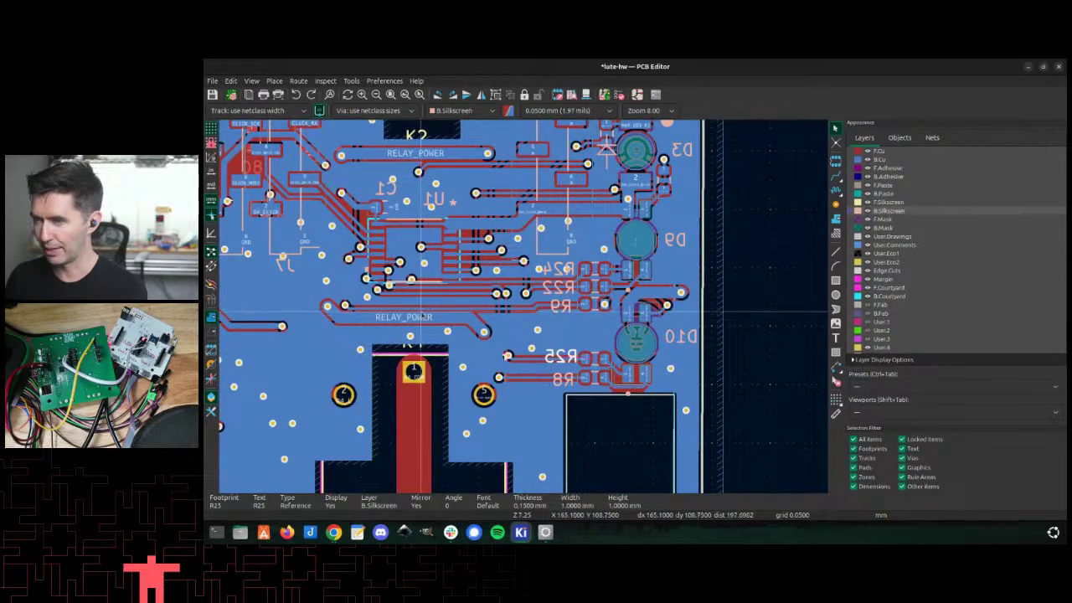
pyautogui.keyDown('ctrl'); pyautogui.hscroll(-1, 423, 311); pyautogui.keyUp('ctrl')
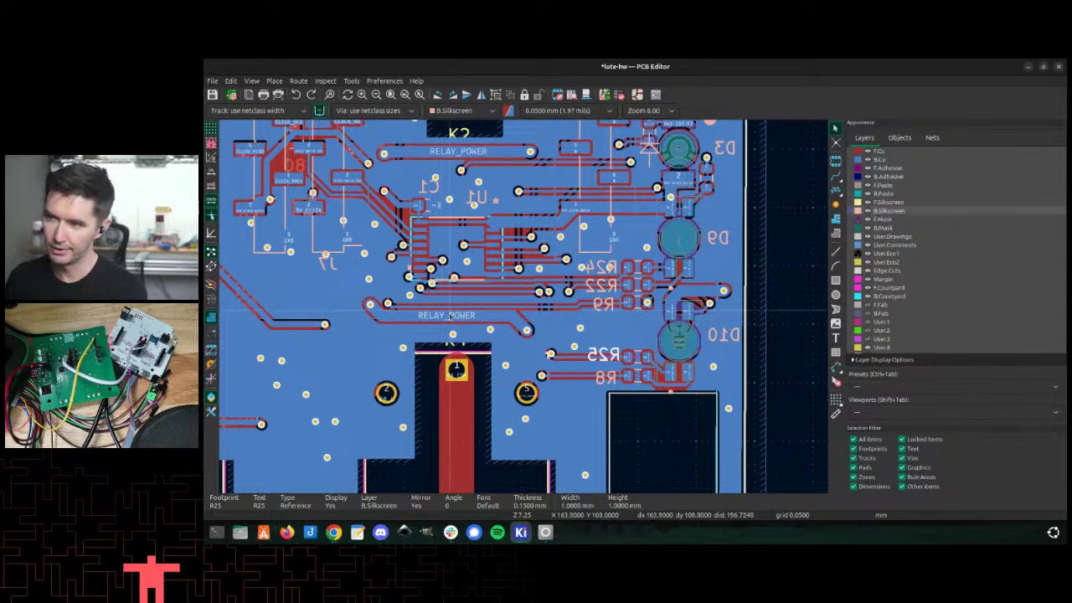
pyautogui.scroll(-2, 601, 369)
pyautogui.moveTo(348, 223); pyautogui.dragTo(438, 289, button='middle')
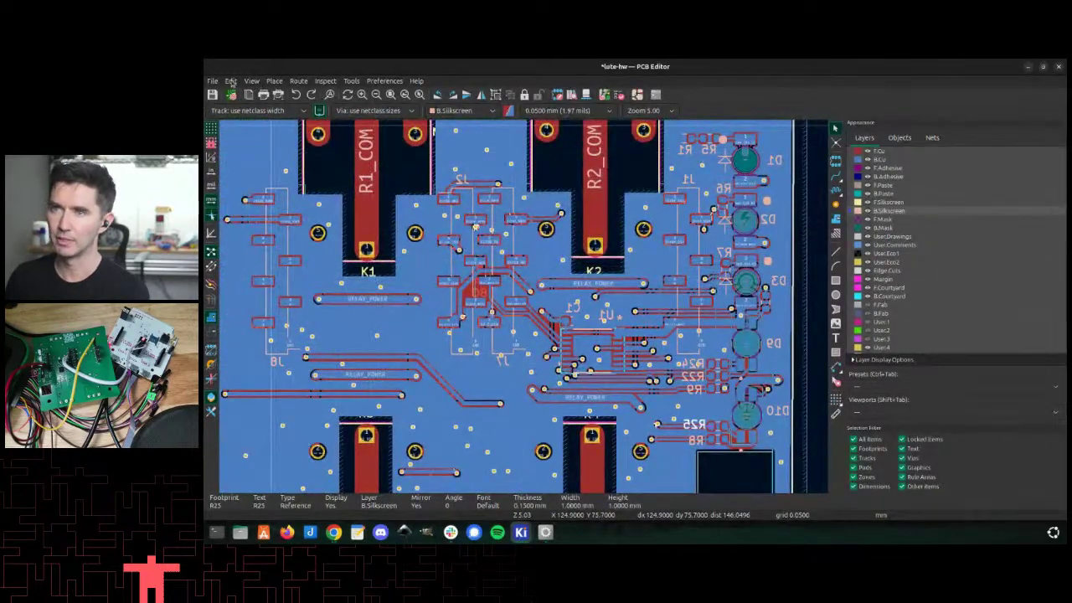
# Step: Flip the board view again and focus on pads 7 and 8 of connector J8
pyautogui.click(251, 80)
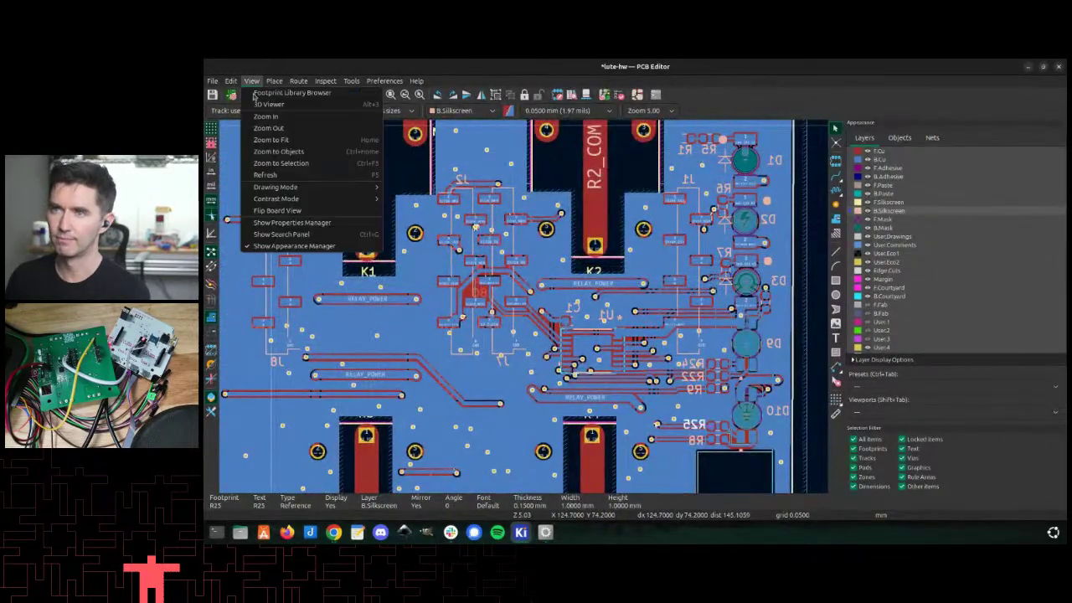
pyautogui.click(264, 212)
pyautogui.scroll(-3, 525, 305)
pyautogui.scroll(2, 525, 305)
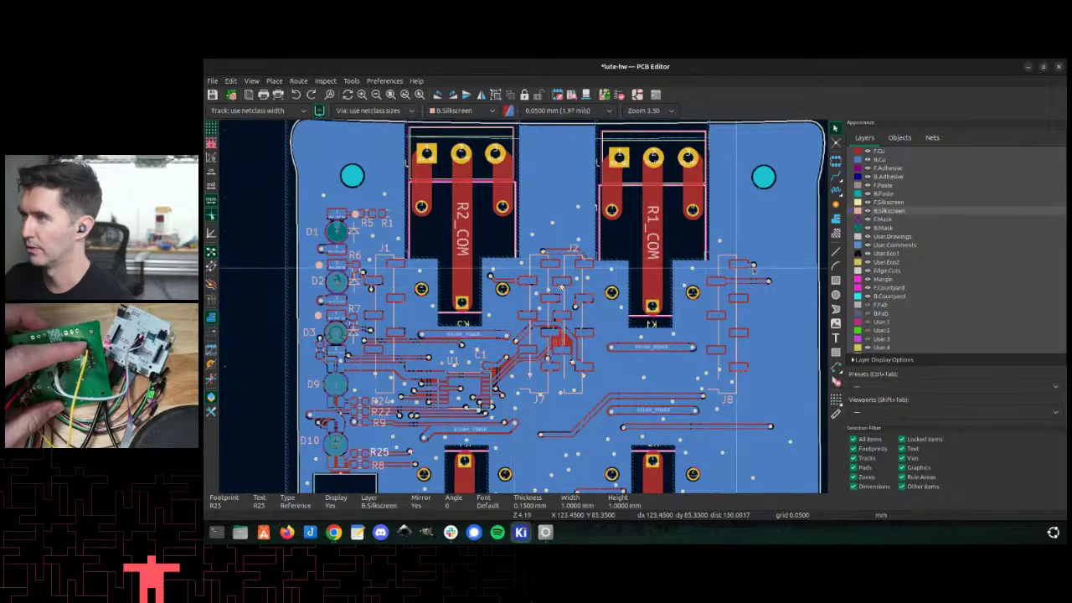
pyautogui.scroll(1, 725, 289)
pyautogui.scroll(4, 524, 308)
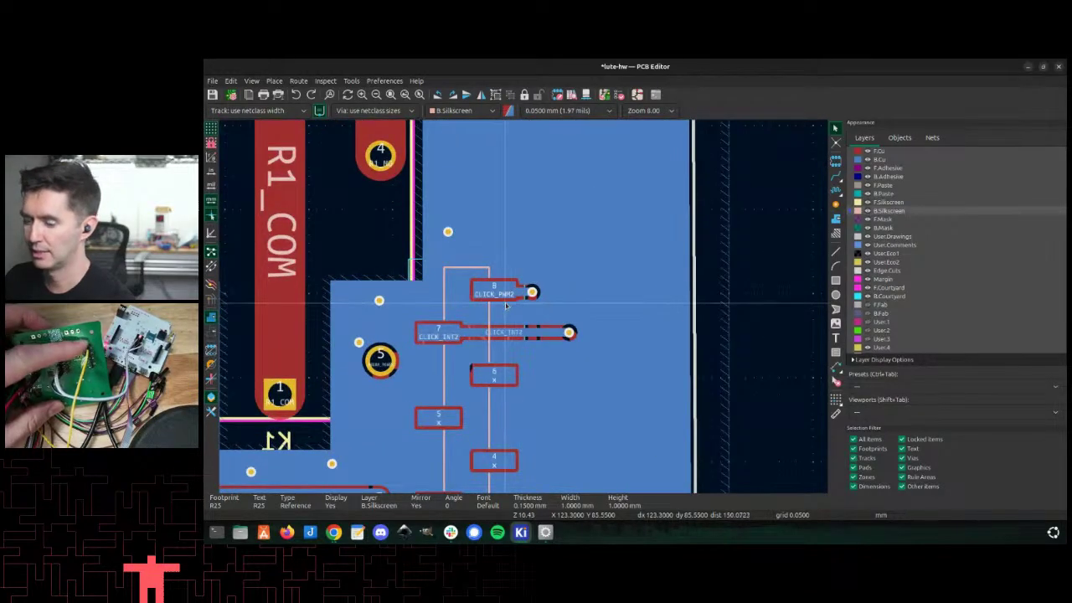
# Step: Select the CLICK_PWM2 track leaving pad 8 of J8 and highlight its whole net
pyautogui.click(494, 296)
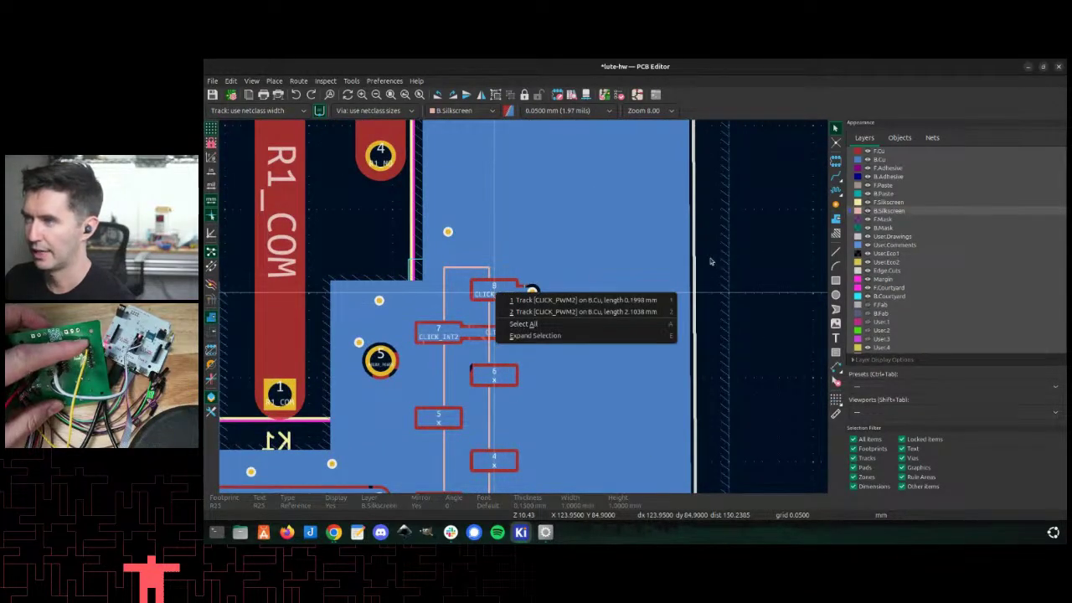
pyautogui.press('2')
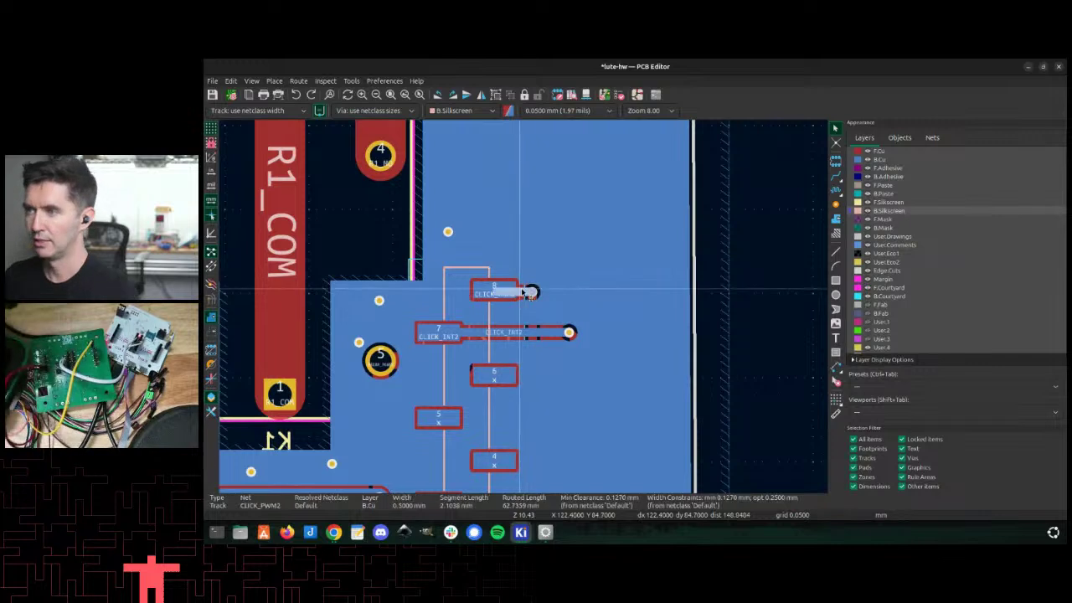
pyautogui.rightClick(501, 291)
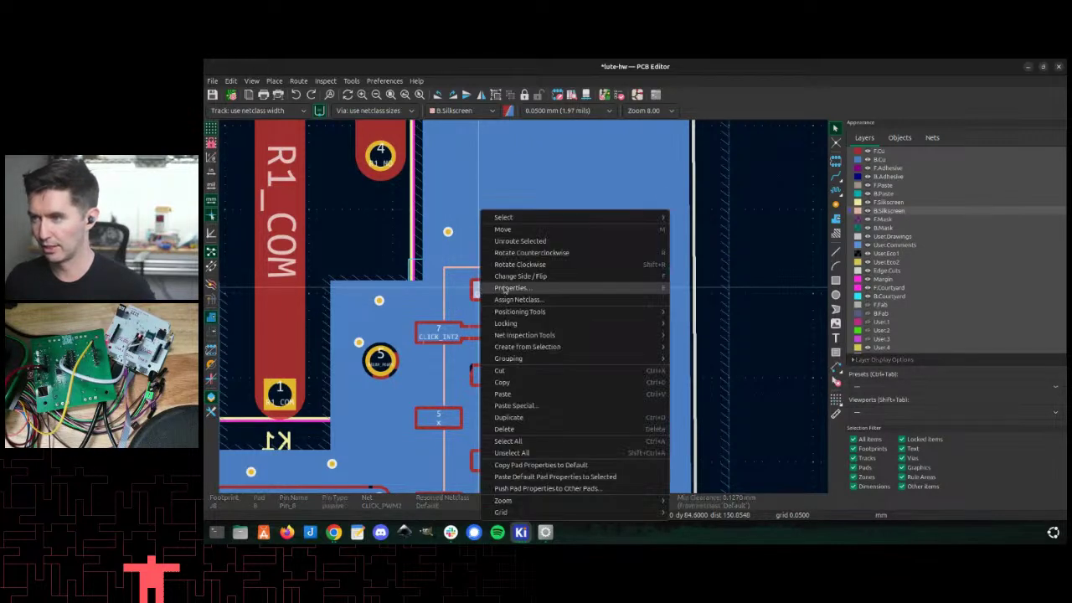
pyautogui.press('Escape')
pyautogui.click(521, 292)
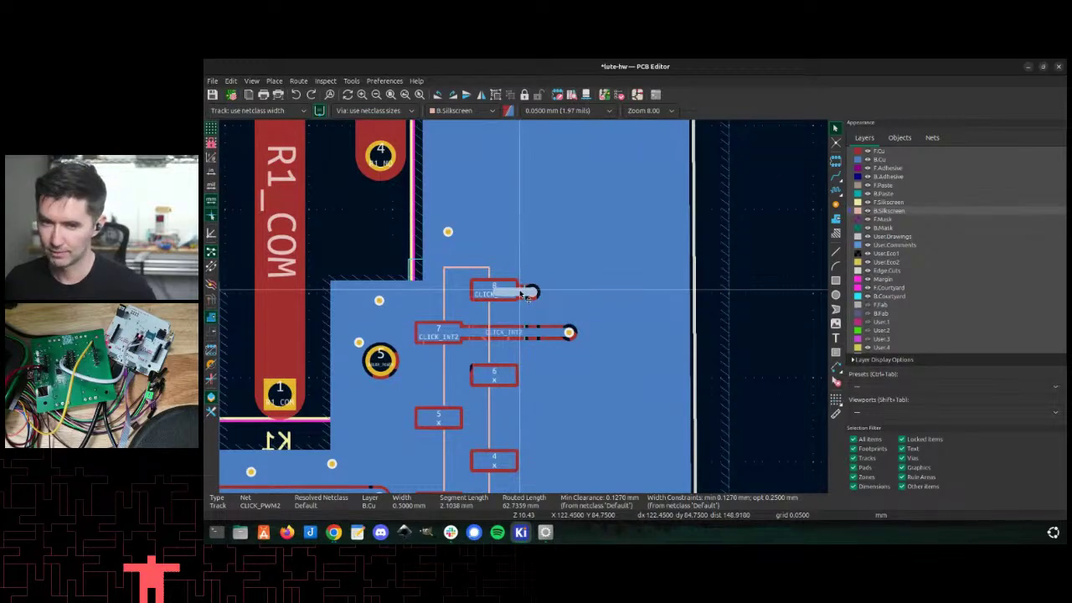
pyautogui.press('`')
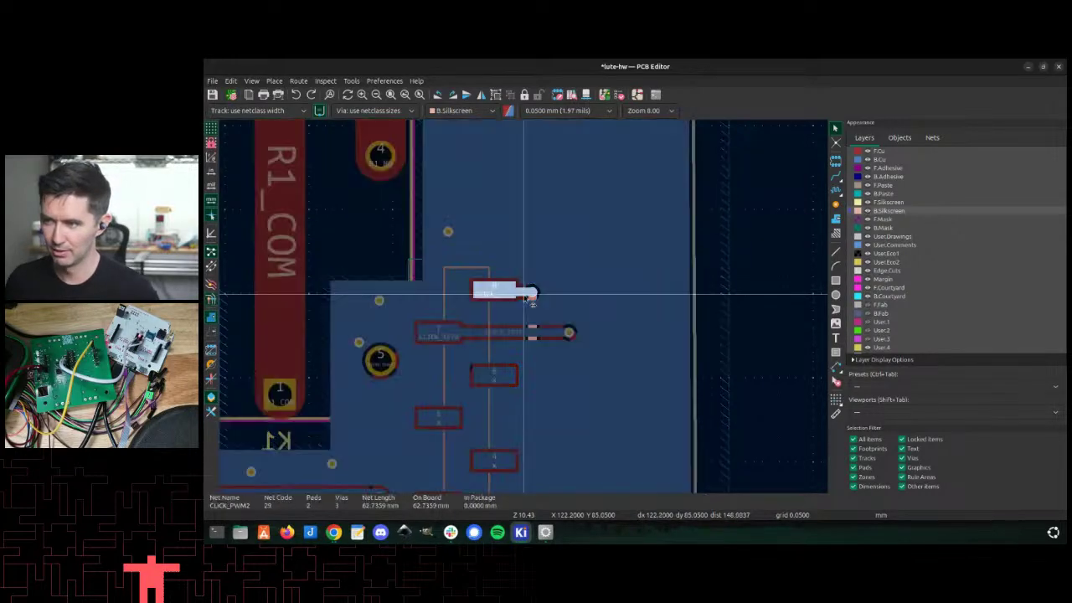
# Step: Lower the copper zone opacity to slightly under half and follow the highlighted CLICK_PWM2 net from J8 to its far end between K4 and K3
pyautogui.scroll(-3, 530, 301)
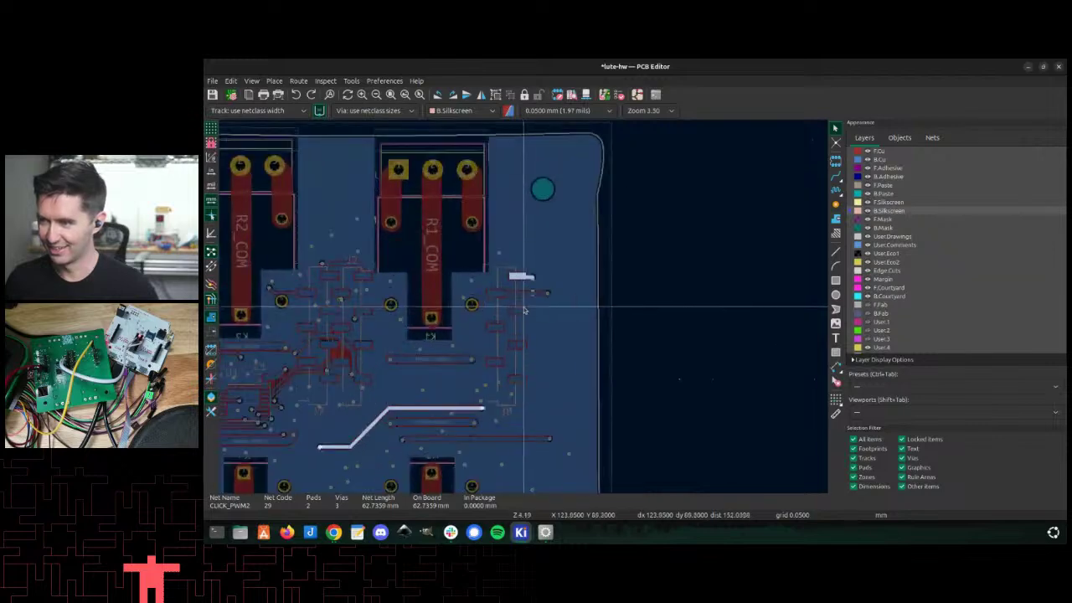
pyautogui.moveTo(441, 338); pyautogui.dragTo(487, 312, button='middle')
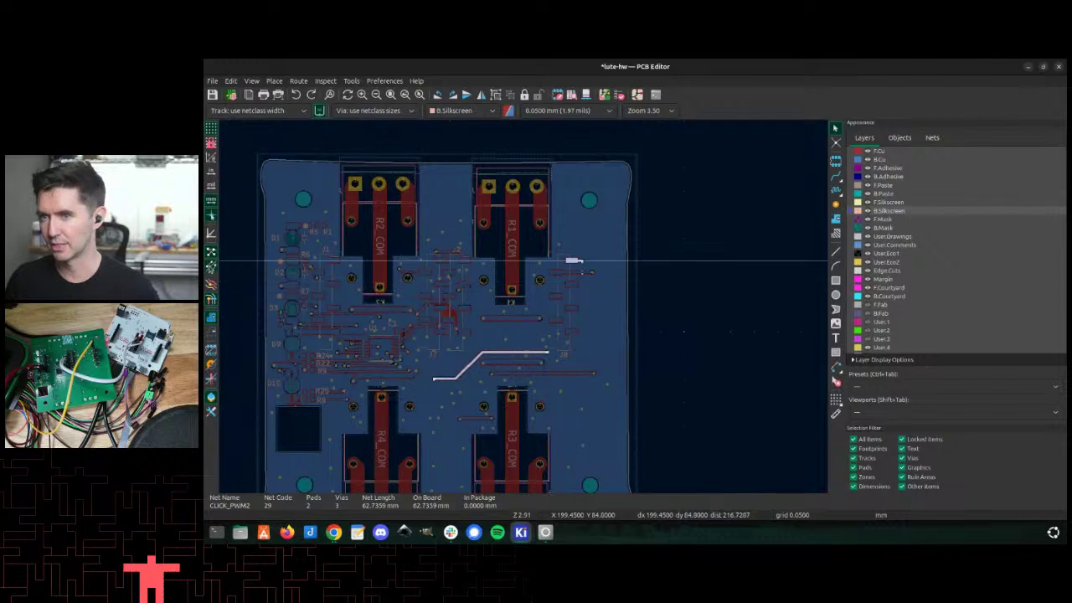
pyautogui.click(899, 137)
pyautogui.click(932, 137)
pyautogui.click(899, 137)
pyautogui.moveTo(1022, 202); pyautogui.dragTo(964, 202)
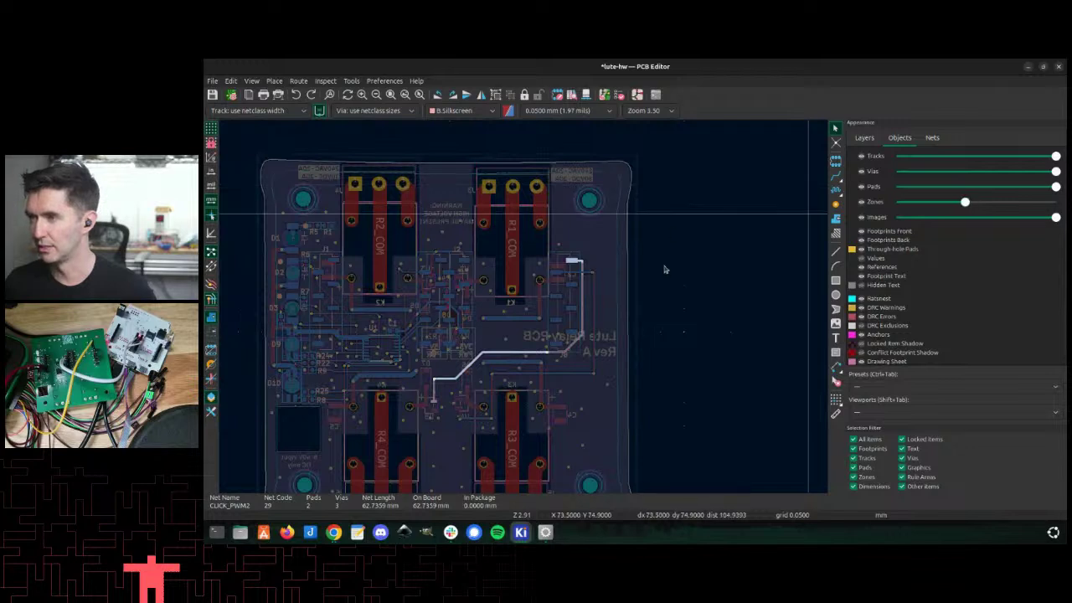
pyautogui.click(573, 265)
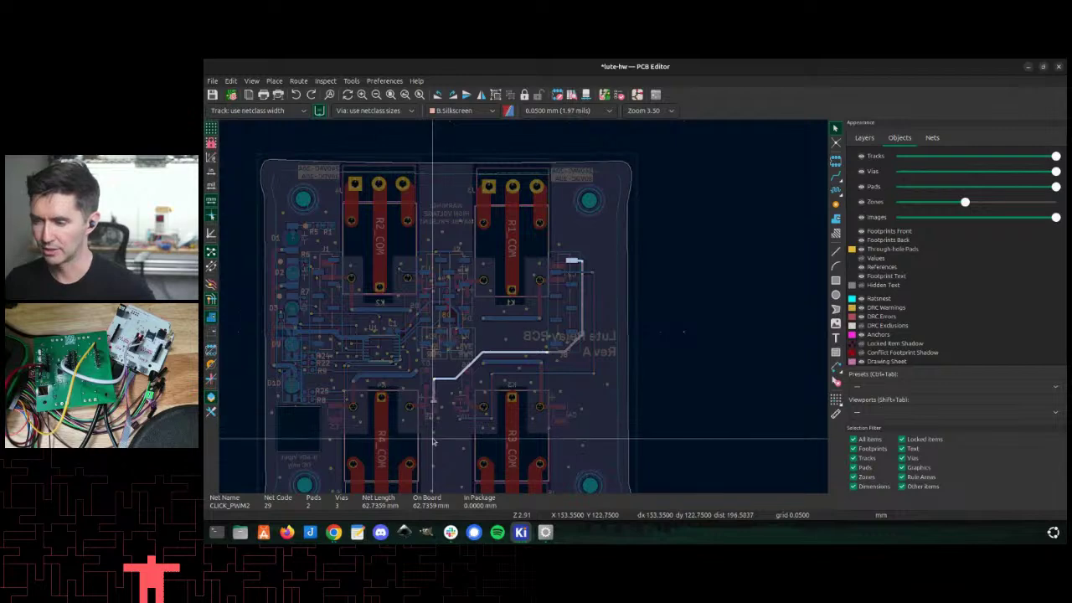
pyautogui.scroll(2, 432, 444)
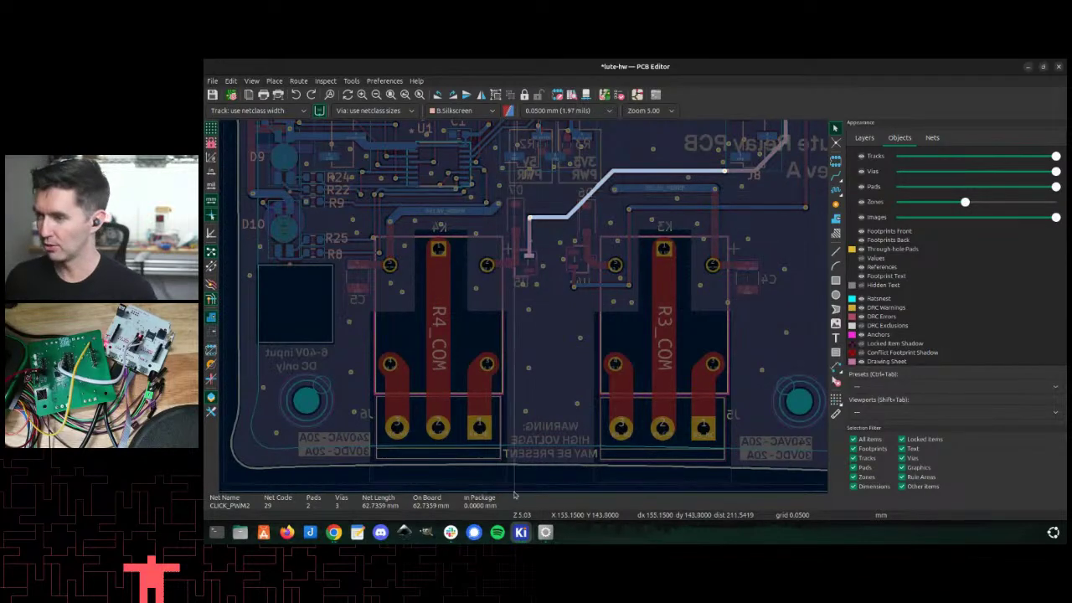
# Step: Switch to WaveForms, maximize its window and cycle the master enable of the supplies, leaving it off
pyautogui.click(545, 531)
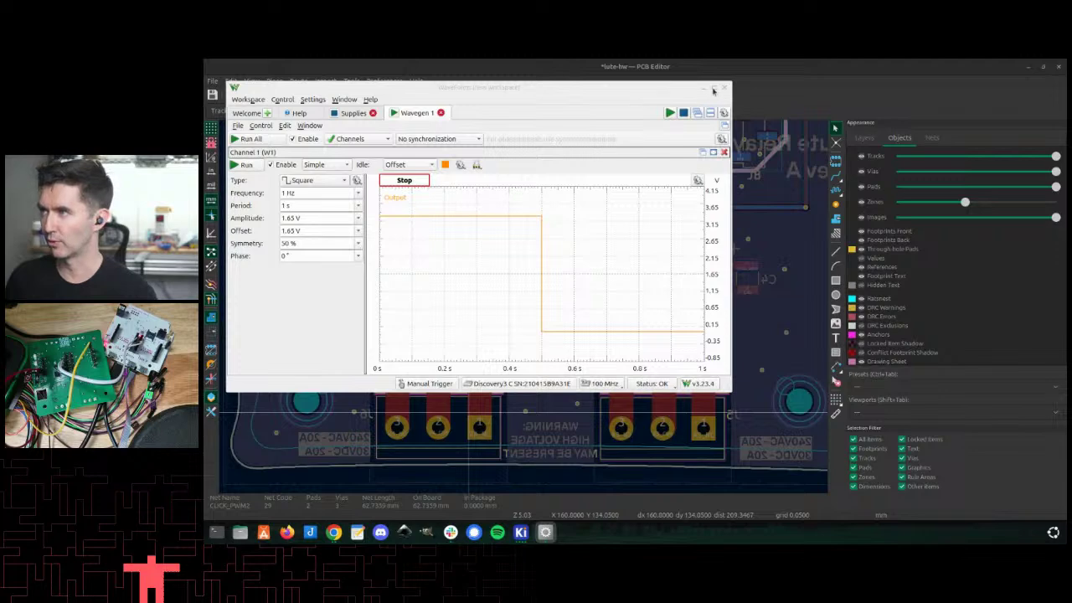
pyautogui.click(712, 89)
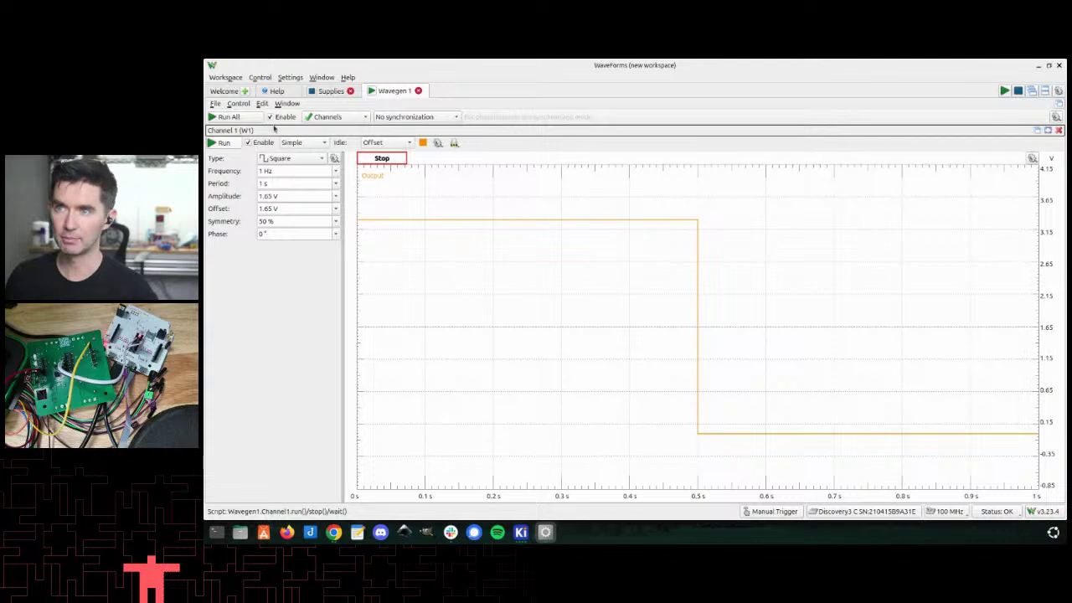
pyautogui.click(328, 90)
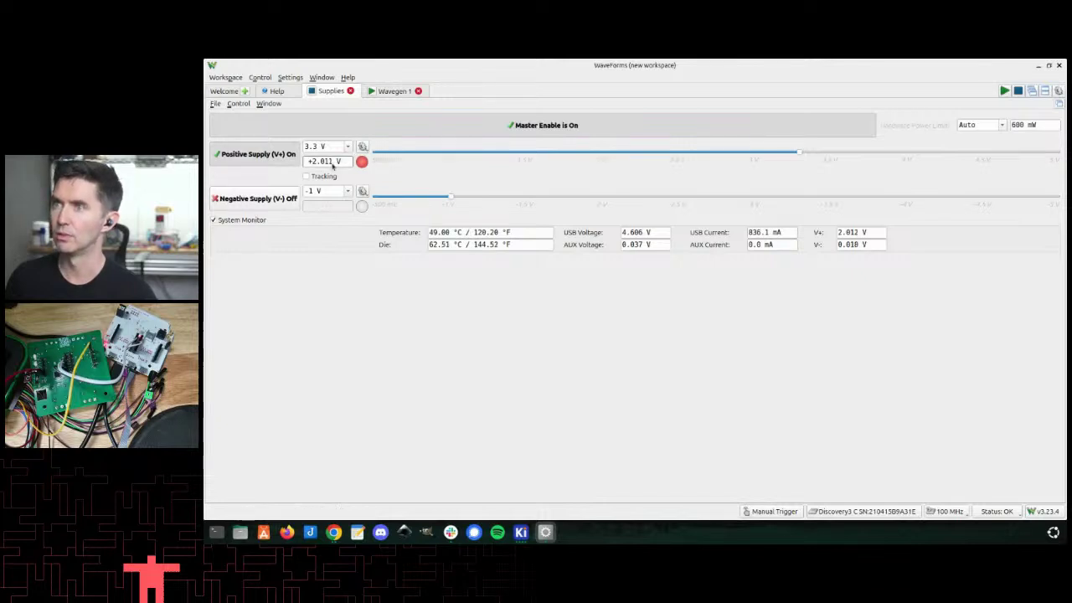
pyautogui.click(429, 134)
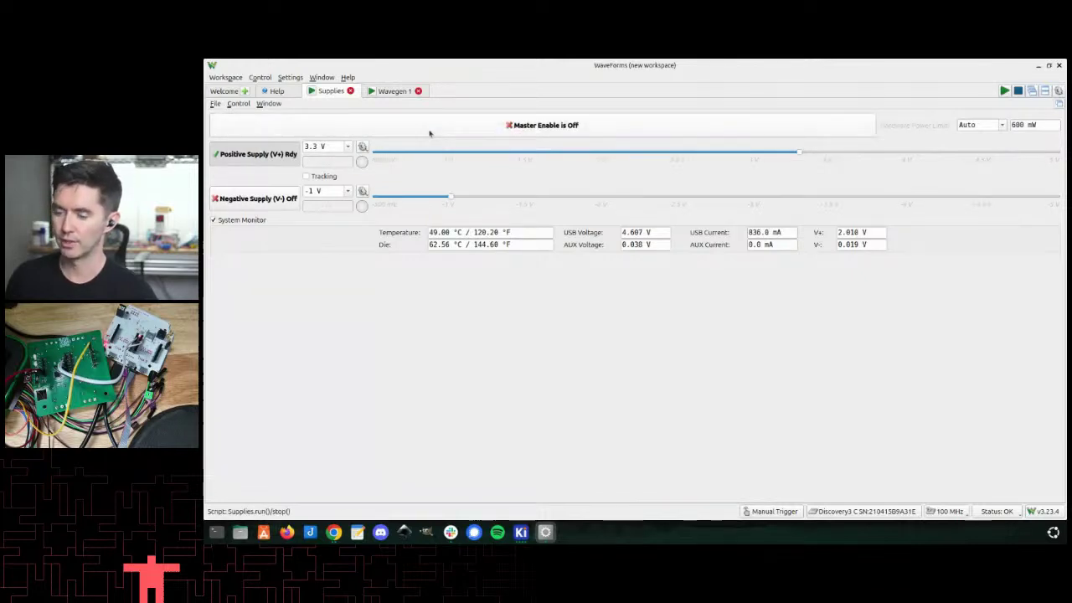
pyautogui.click(428, 133)
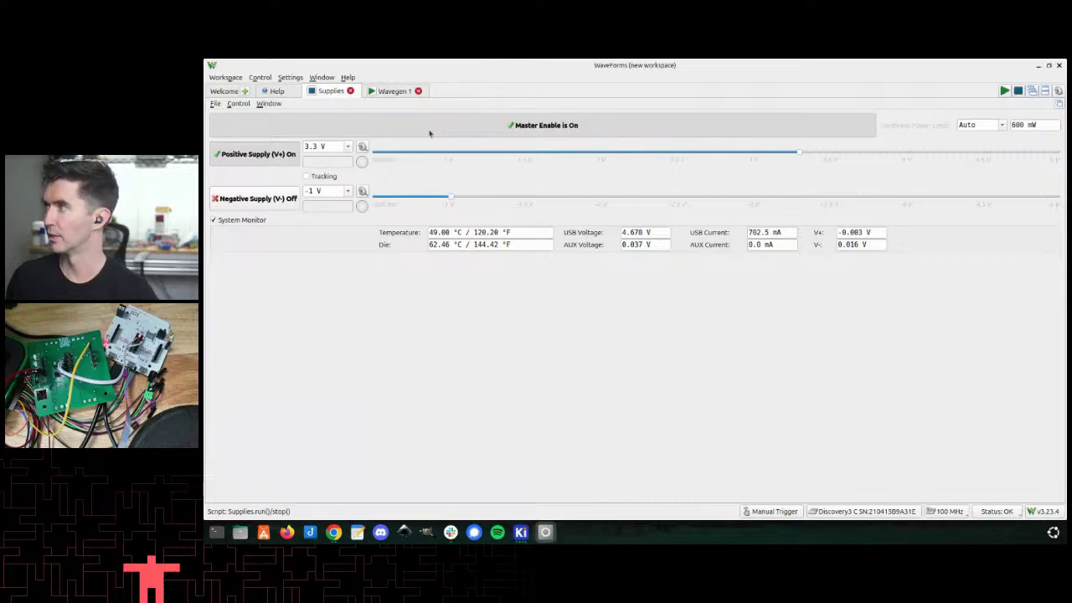
pyautogui.click(429, 133)
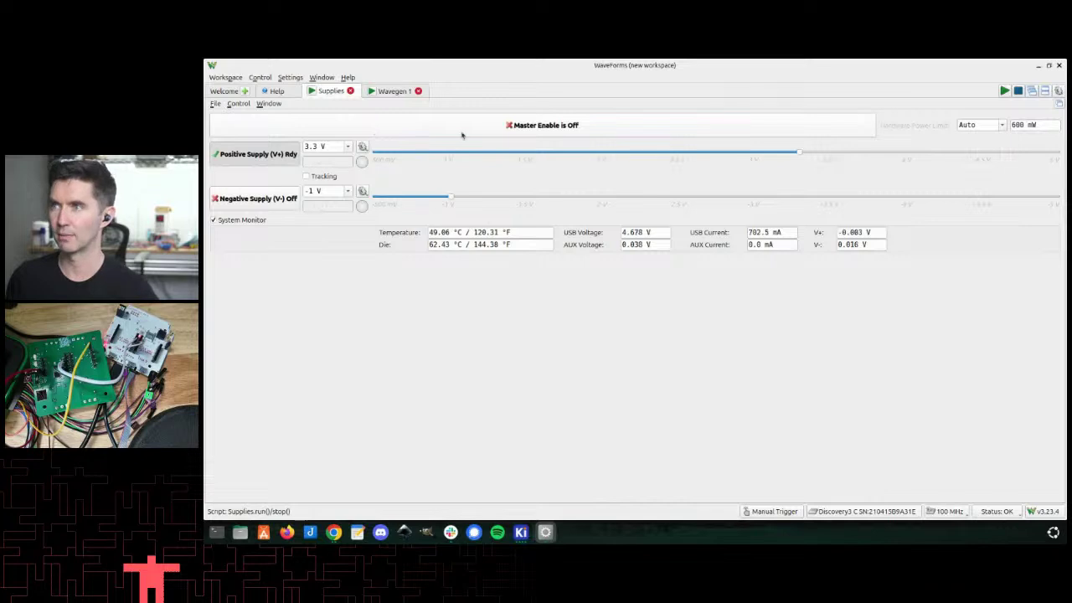
# Step: Review the Wavegen 1 square wave settings and turn the master enable of the supplies back on
pyautogui.click(390, 90)
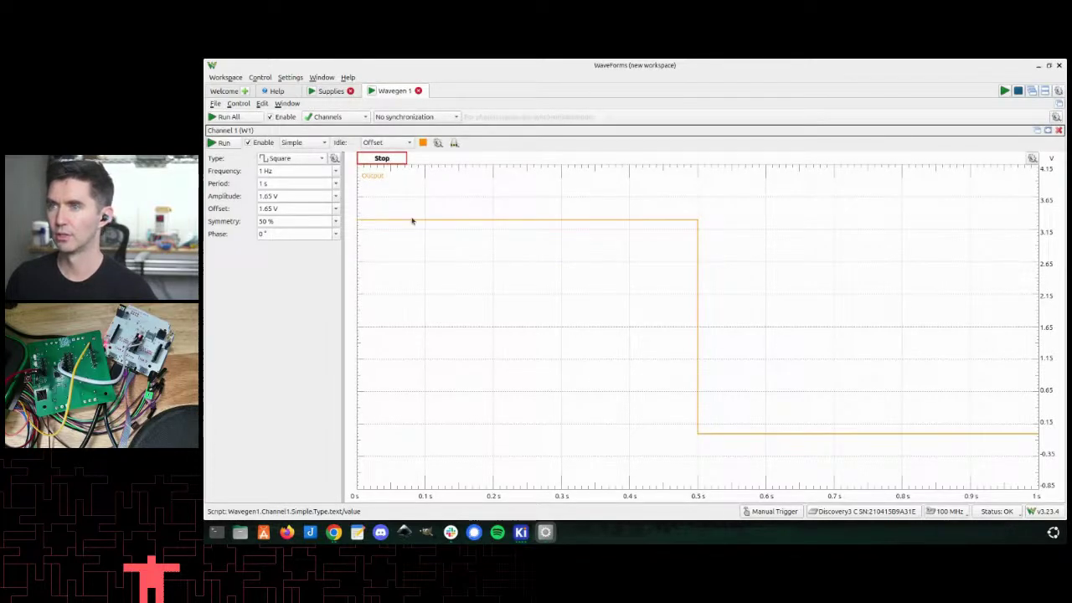
pyautogui.click(331, 91)
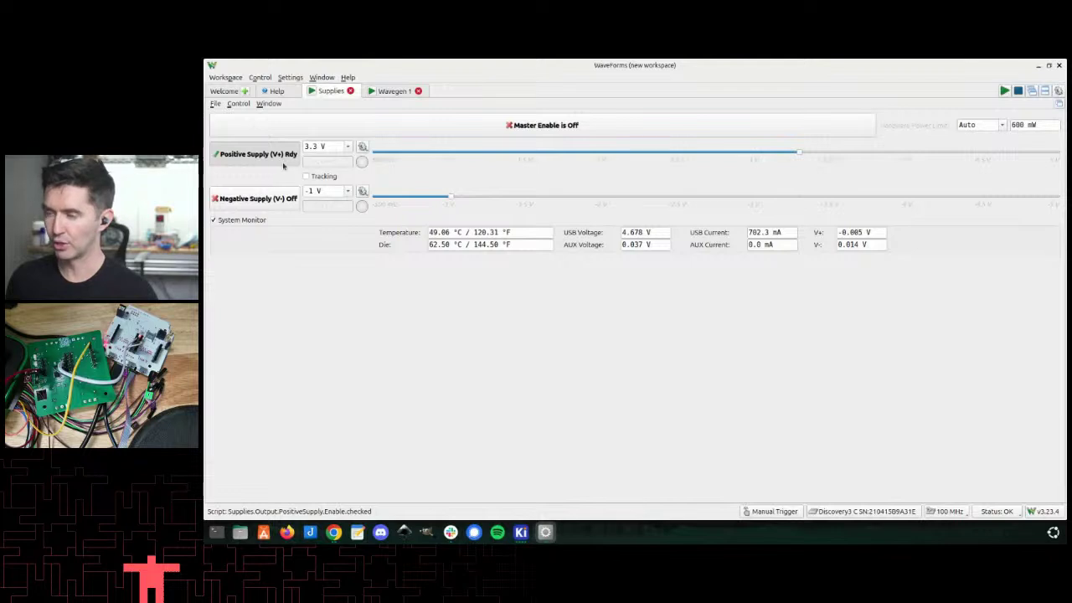
pyautogui.click(464, 132)
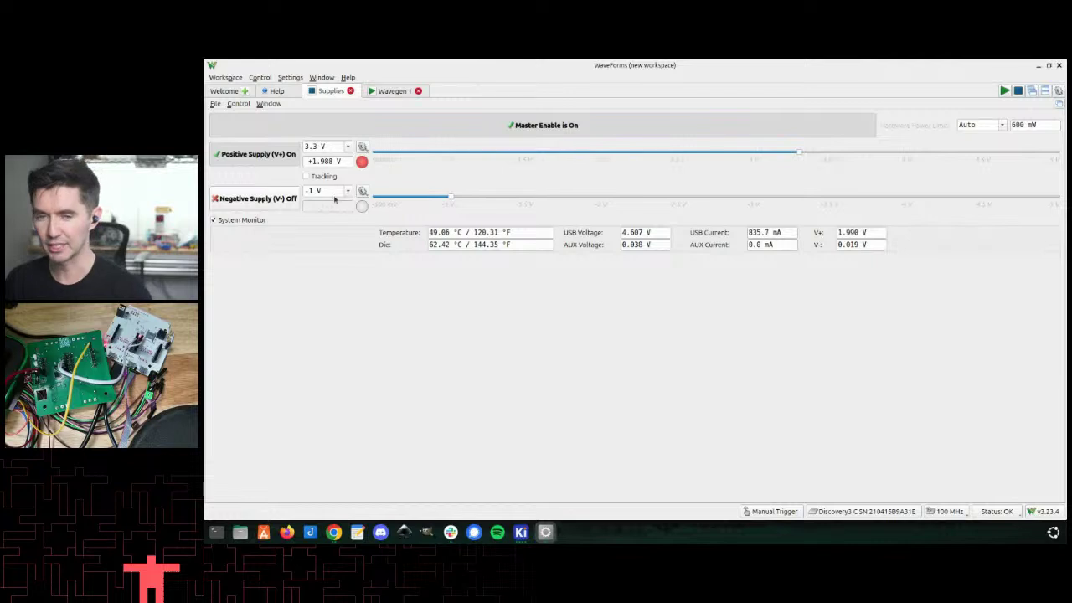
# Step: Start the channel 1 output of Wavegen 1 and check the positive supply voltage
pyautogui.click(394, 90)
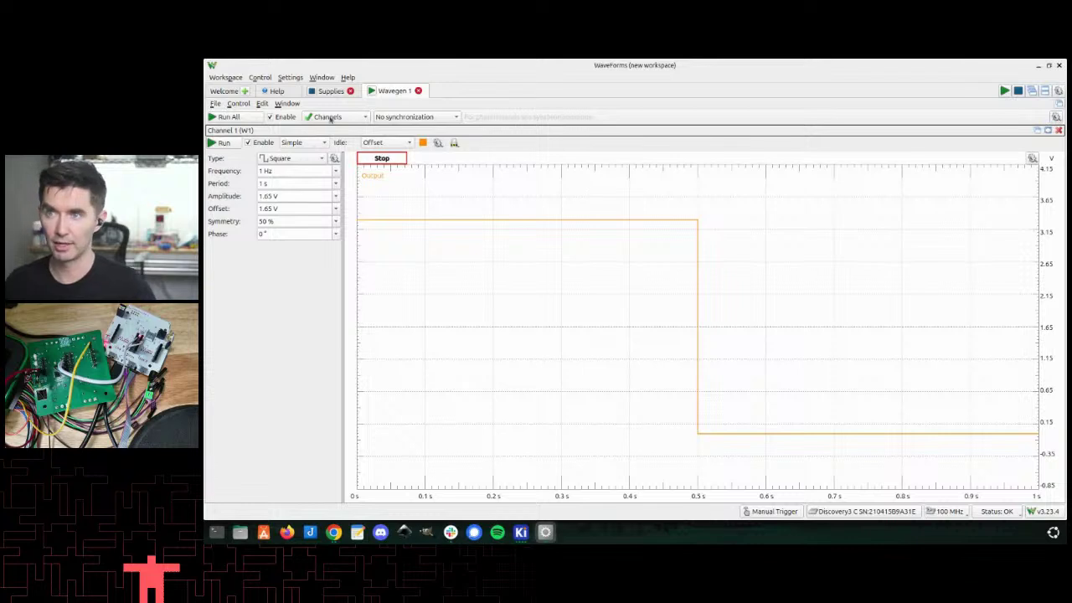
pyautogui.click(223, 143)
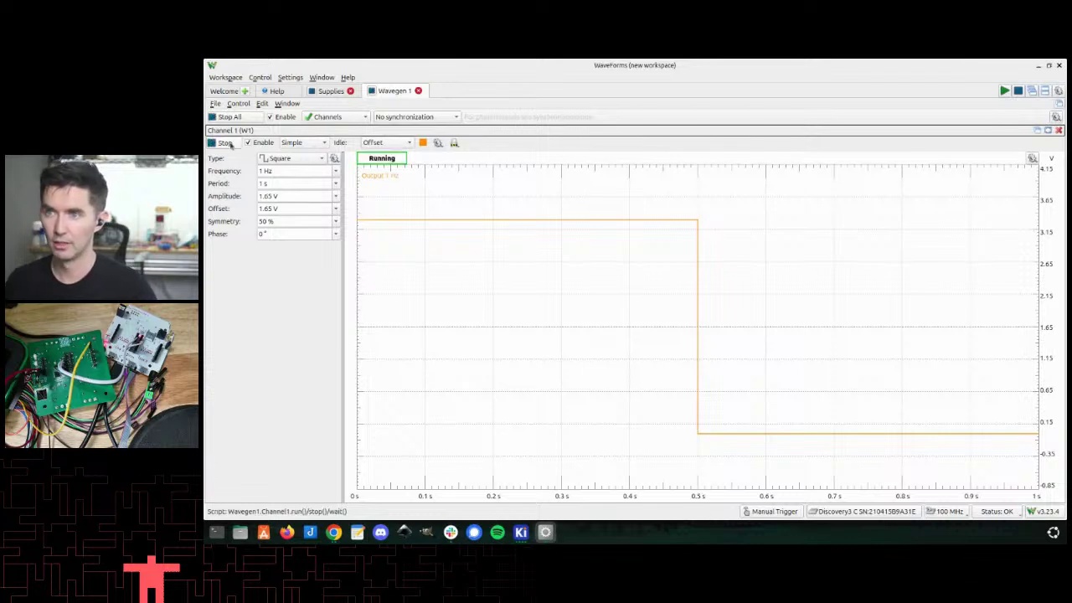
pyautogui.click(331, 91)
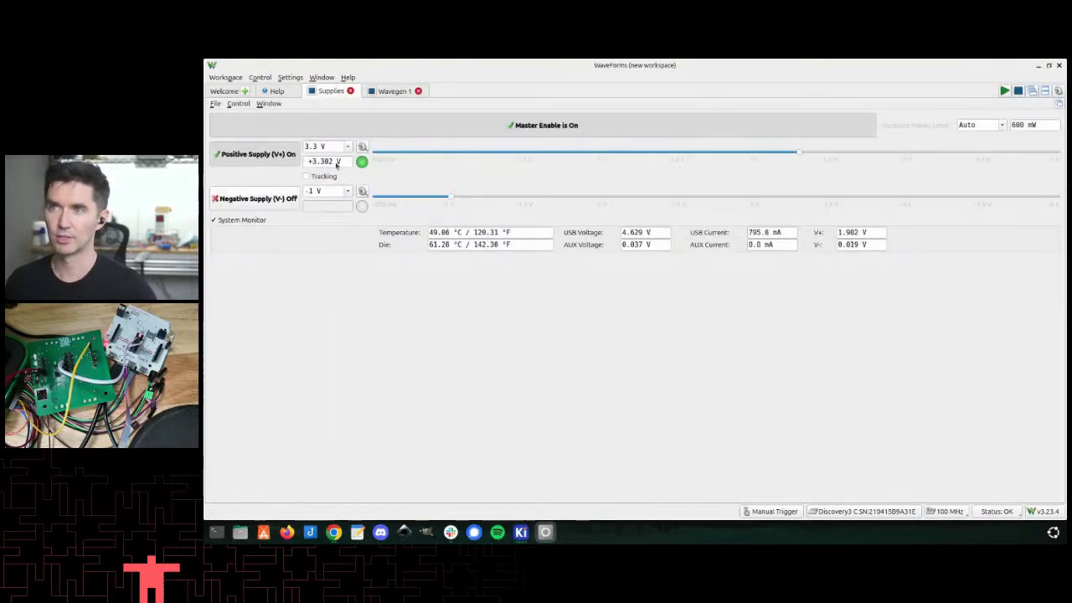
# Step: Set the period of the Wavegen 1 channel 1 square wave to 2 s
pyautogui.click(390, 91)
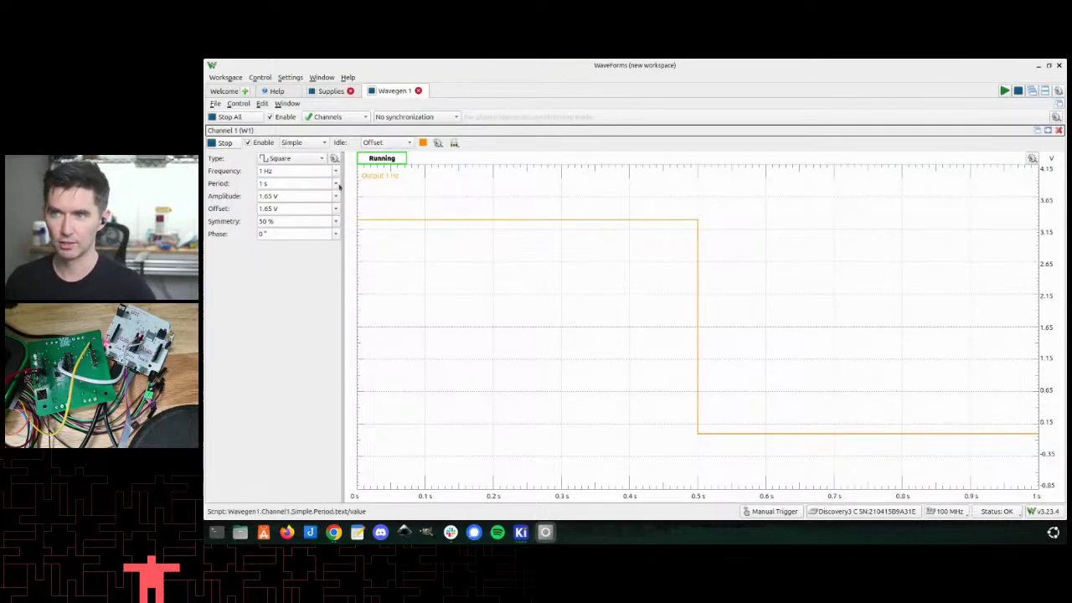
pyautogui.click(340, 183)
pyautogui.click(311, 224)
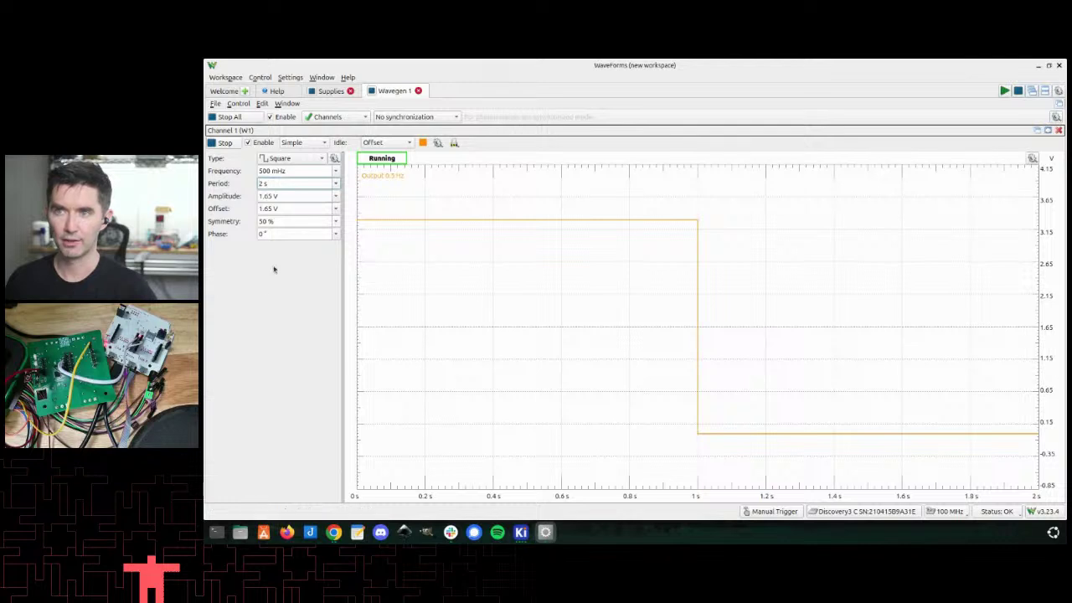
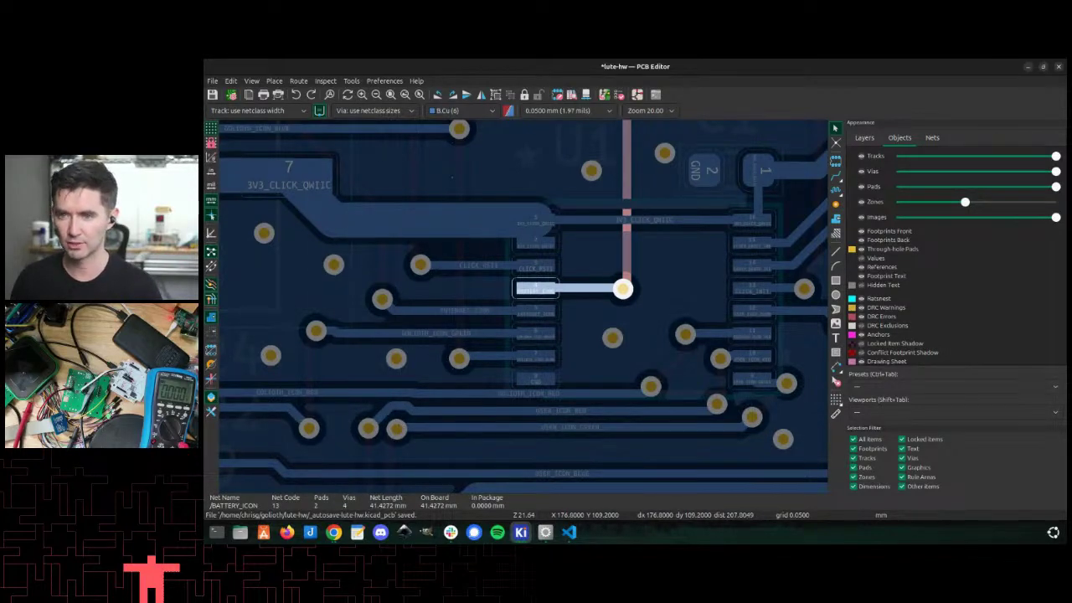
# Step: Bring up the terminal over the board layout, read the device's serial log for new messages and return to the PCB
pyautogui.scroll(-6, 602, 307)
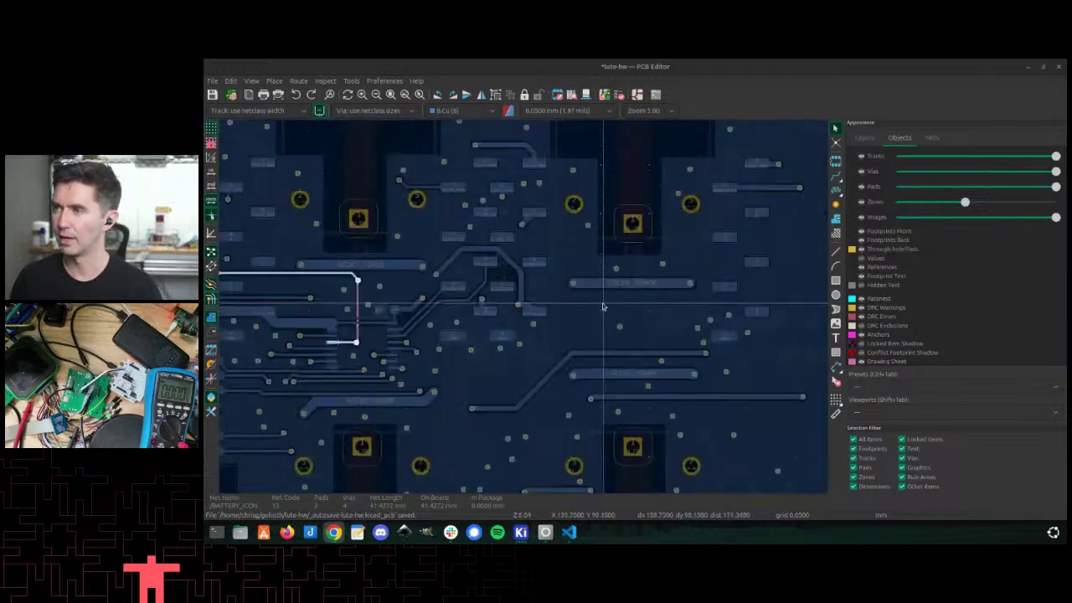
pyautogui.scroll(5, 483, 299)
pyautogui.press('F12')
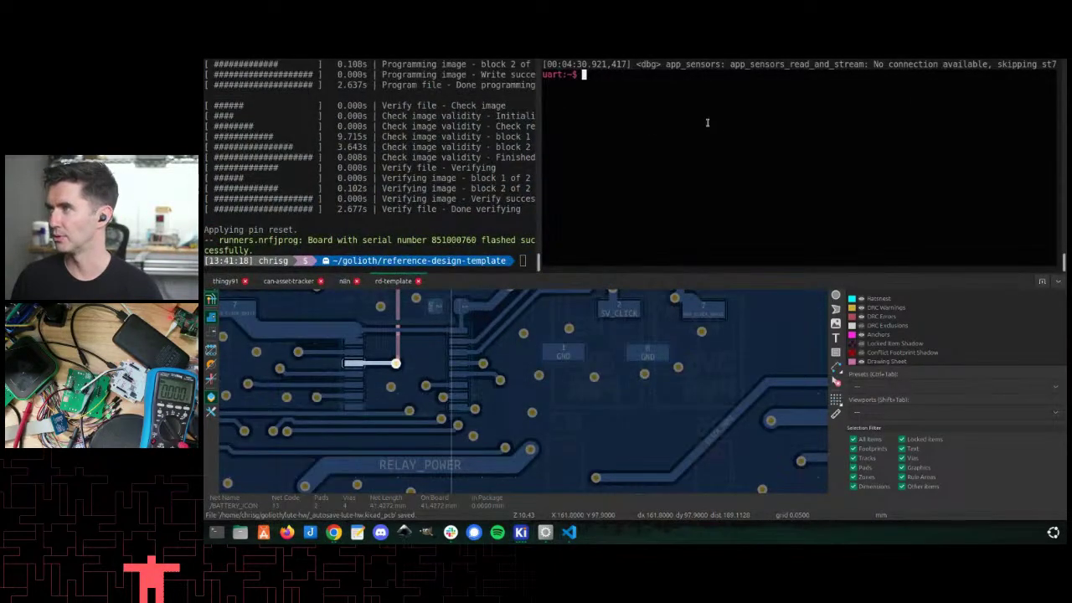
pyautogui.press('F12')
pyautogui.press('F12')
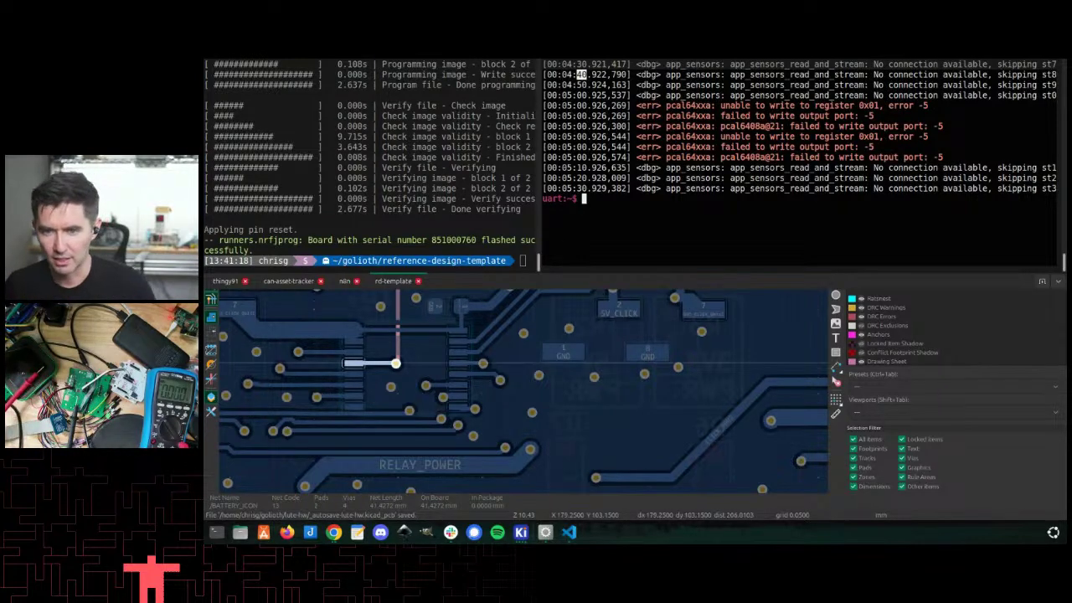
pyautogui.press('F12')
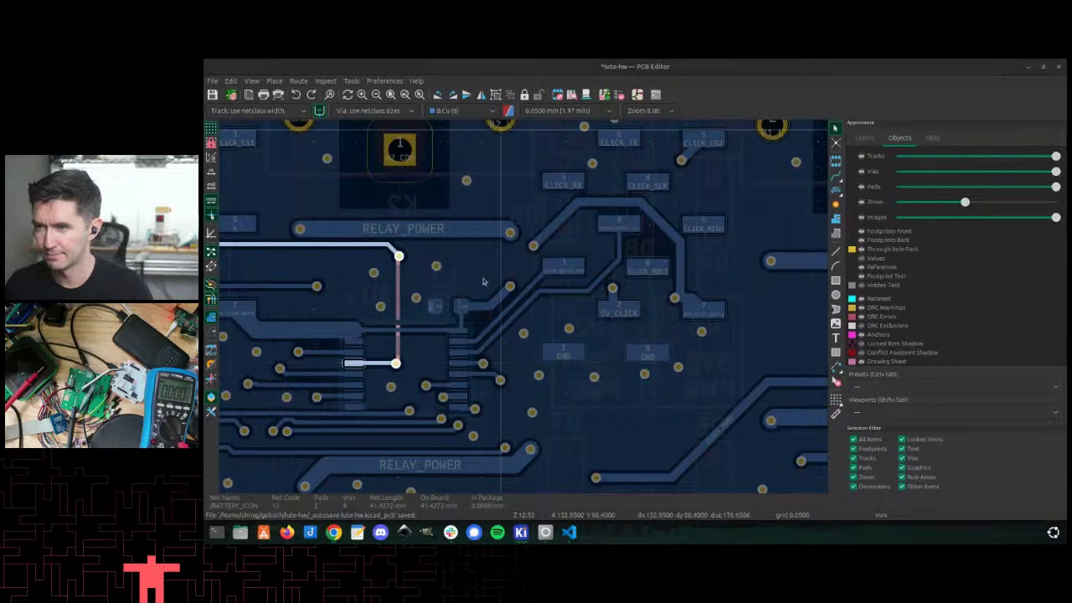
# Step: Follow the highlighted BATTERY_ICON net from U1 to the LED column and inspect the pads and tracks around D3
pyautogui.scroll(-3, 482, 307)
pyautogui.scroll(2, 482, 308)
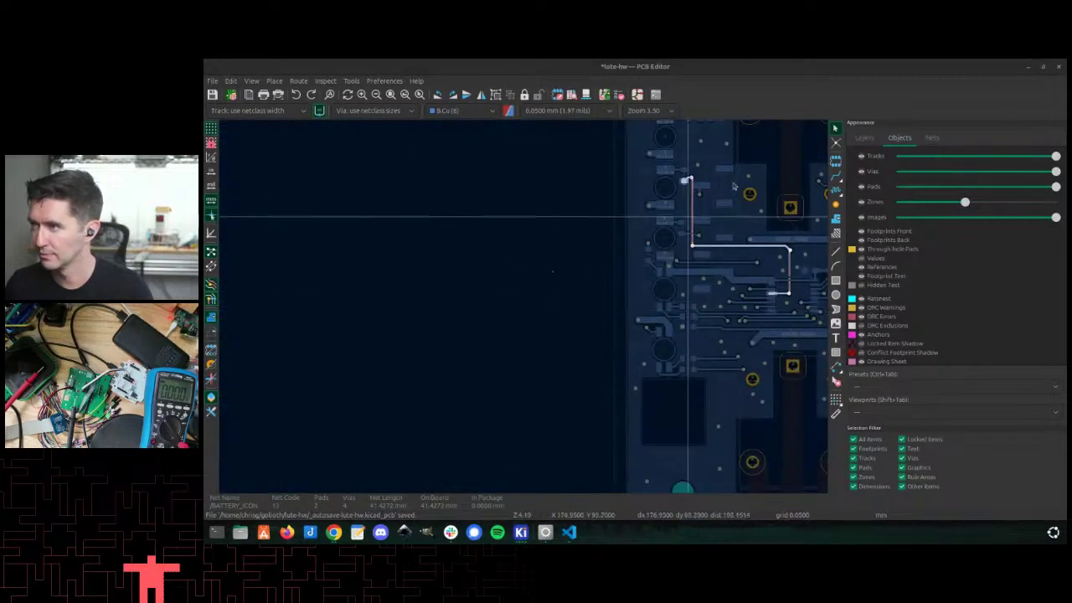
pyautogui.scroll(2, 527, 303)
pyautogui.scroll(4, 548, 395)
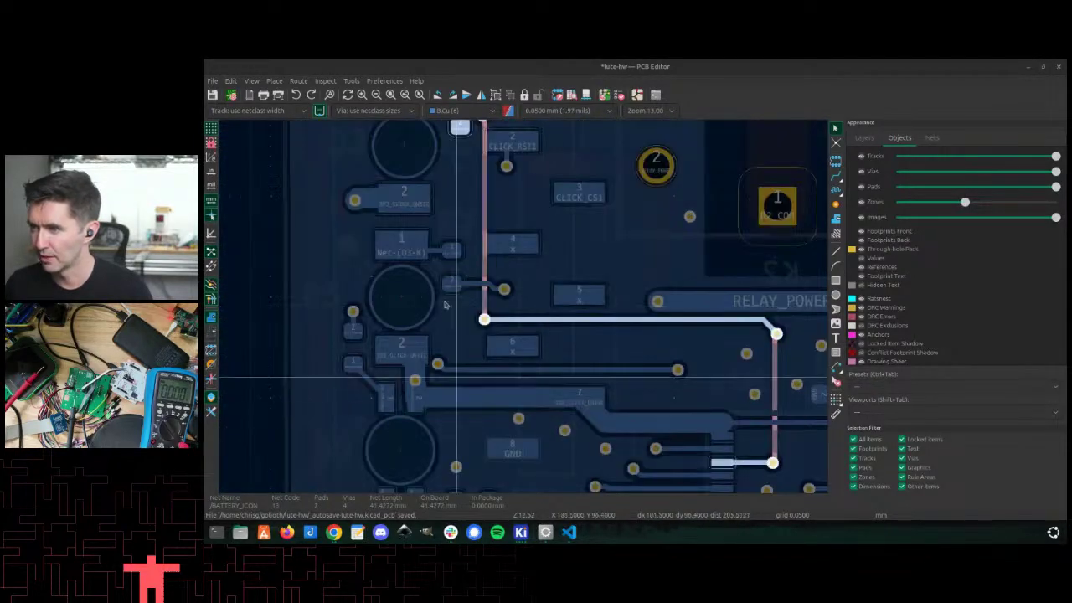
pyautogui.scroll(-2, 470, 436)
pyautogui.click(475, 410)
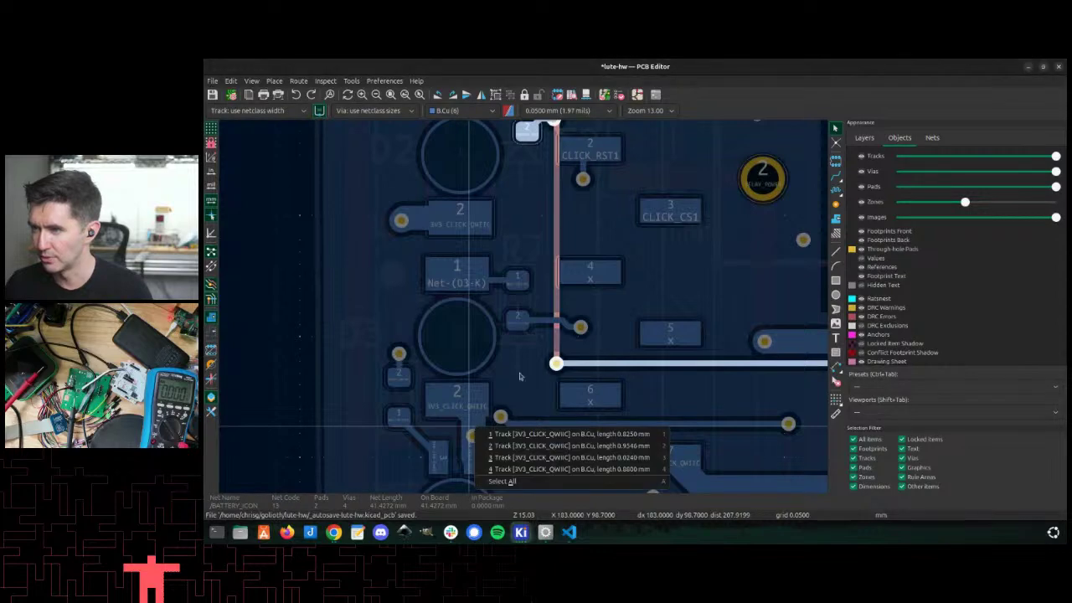
pyautogui.click(523, 323)
pyautogui.click(586, 341)
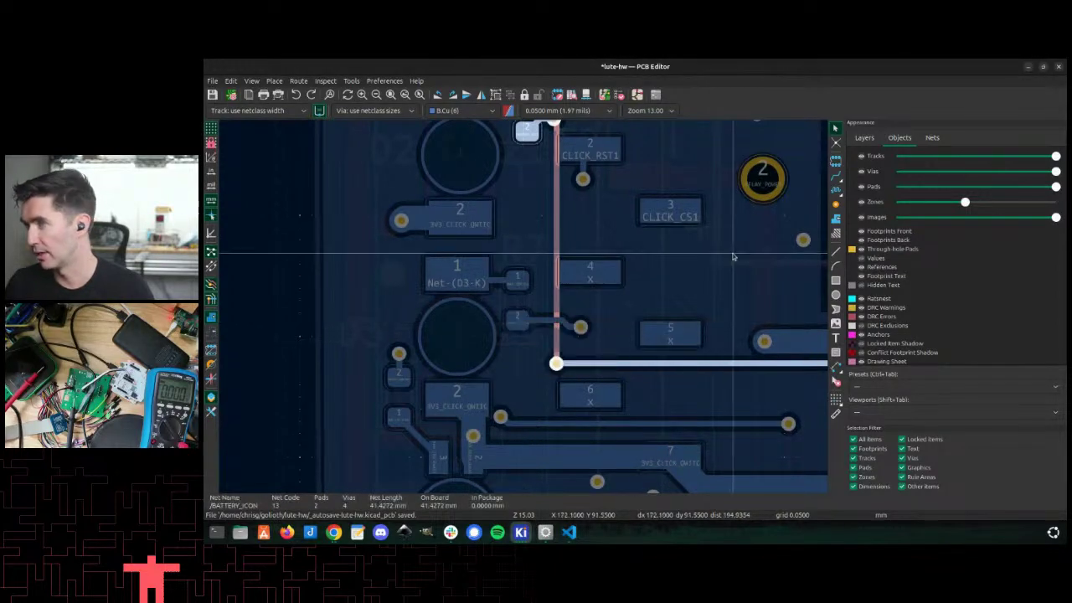
# Step: Bring the serial log back up, mark the pcal64xxa write error lines, clear the selection and return to the PCB
pyautogui.press('F12')
pyautogui.moveTo(707, 157); pyautogui.dragTo(656, 106)
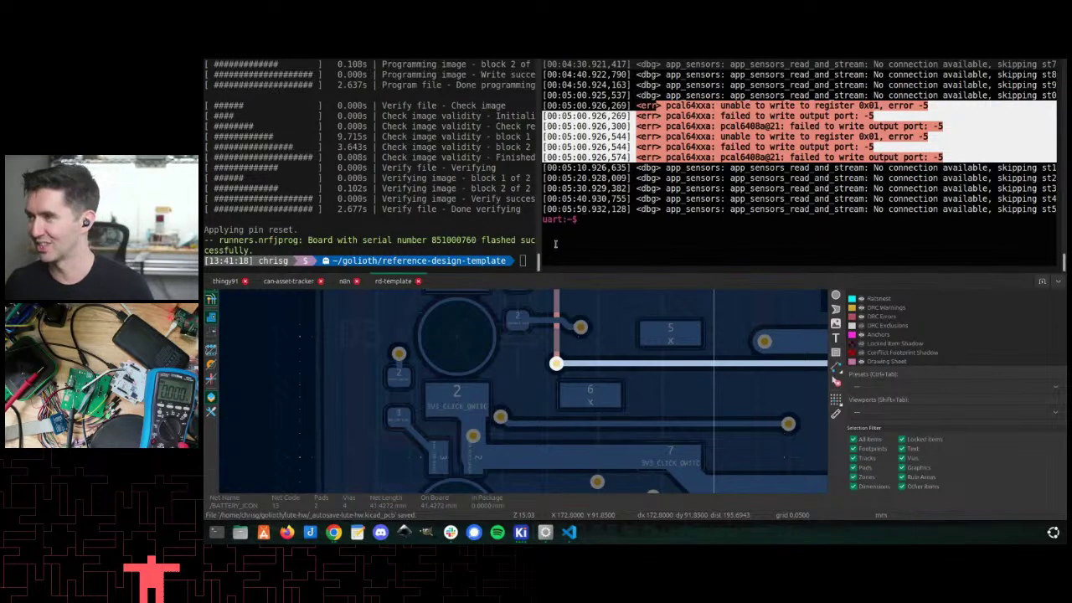
pyautogui.click(632, 141)
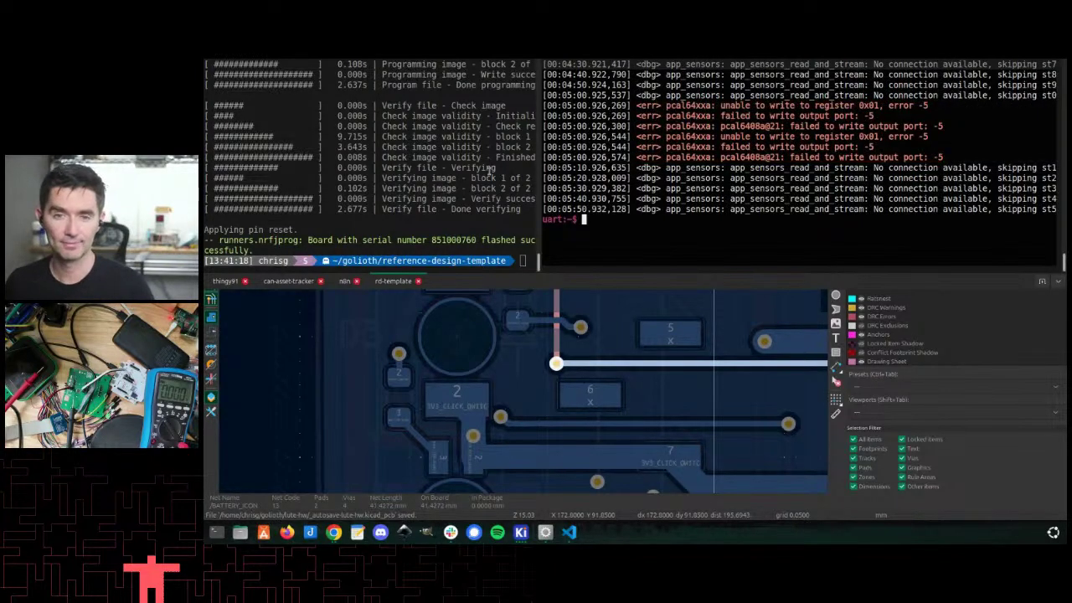
pyautogui.click(334, 532)
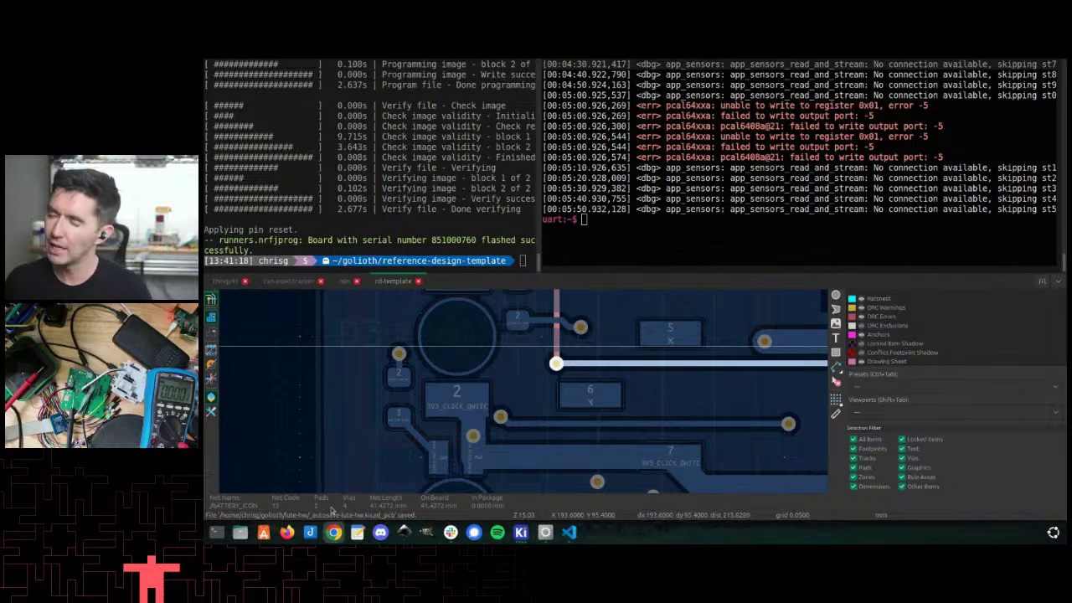
pyautogui.press('F12')
# Step: Examine the BATTERY_ICON net's route across the board and the U1 pad where it ends
pyautogui.scroll(-5, 628, 186)
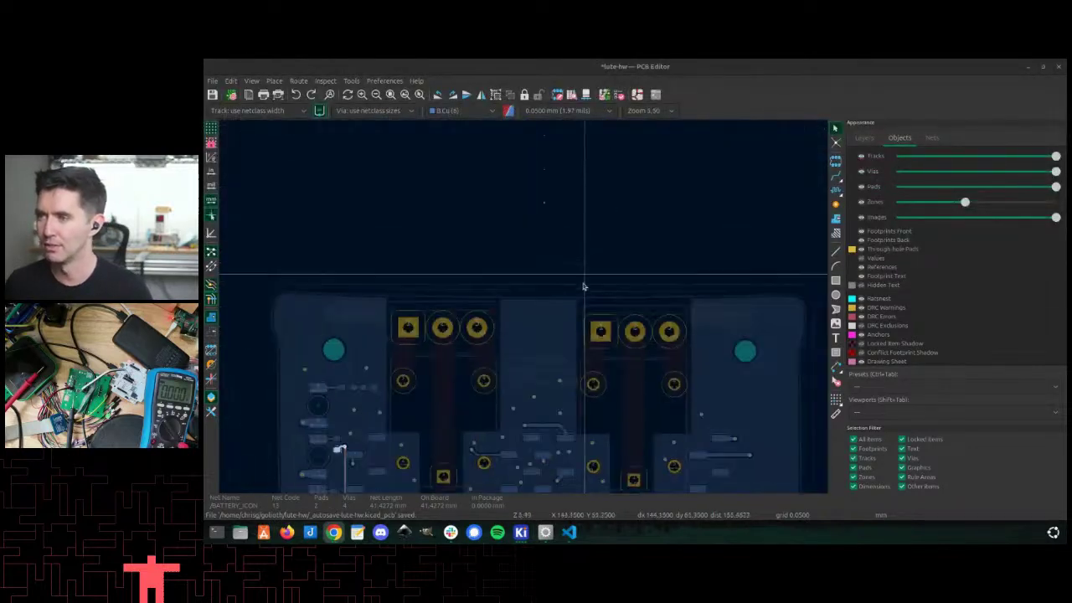
pyautogui.scroll(-4, 503, 414)
pyautogui.scroll(4, 516, 277)
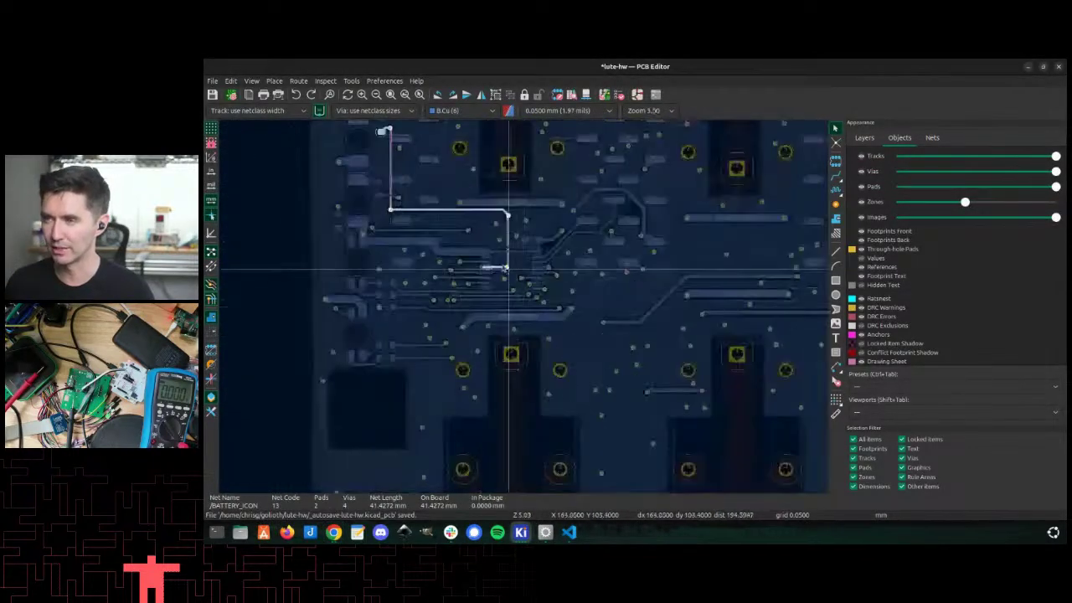
pyautogui.scroll(5, 505, 268)
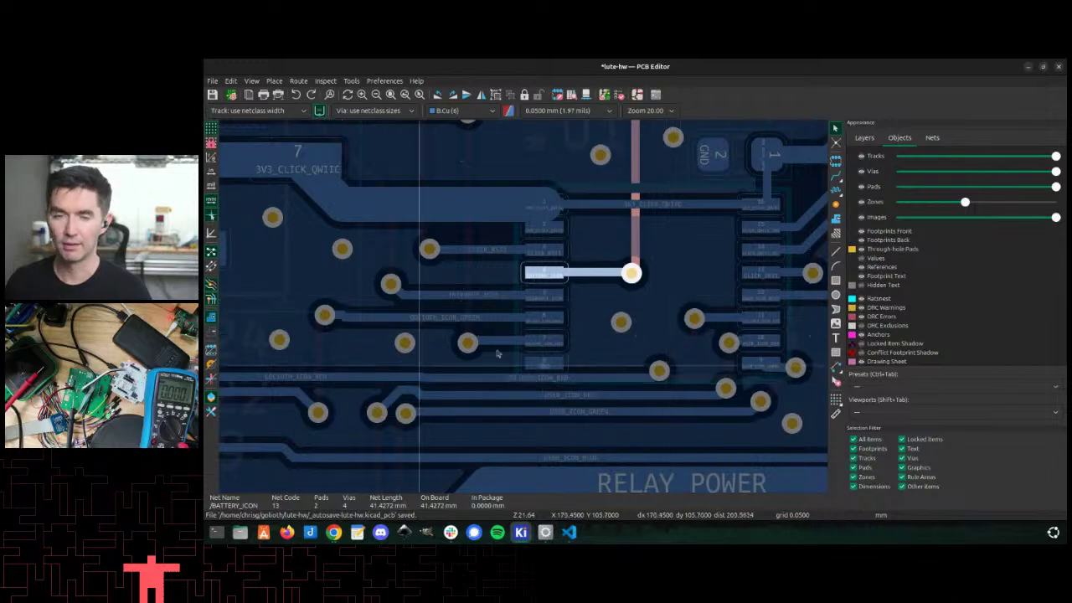
pyautogui.scroll(-4, 503, 308)
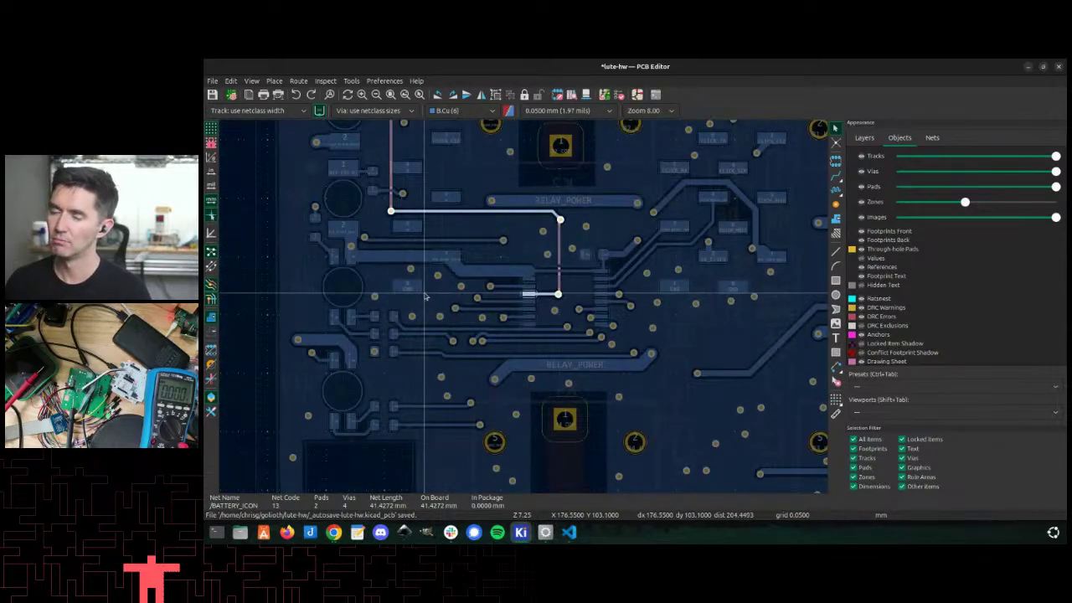
# Step: Check the BATTERY_ICON net's path between U1 and the LED column once more and clear the selection
pyautogui.scroll(1, 425, 296)
pyautogui.scroll(-2, 469, 301)
pyautogui.scroll(2, 502, 306)
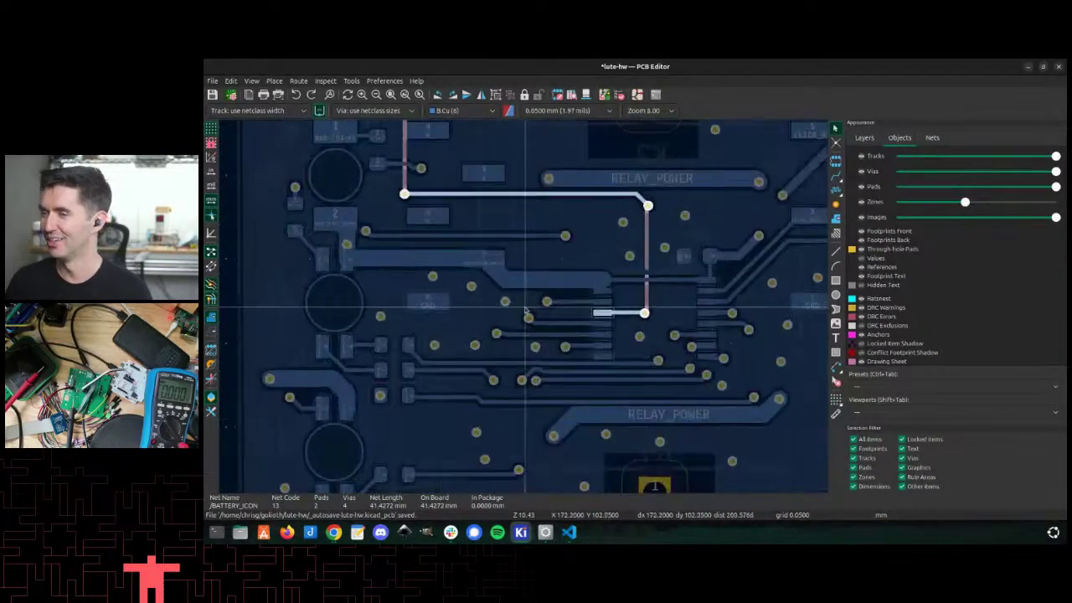
pyautogui.scroll(-3, 551, 313)
pyautogui.click(365, 208)
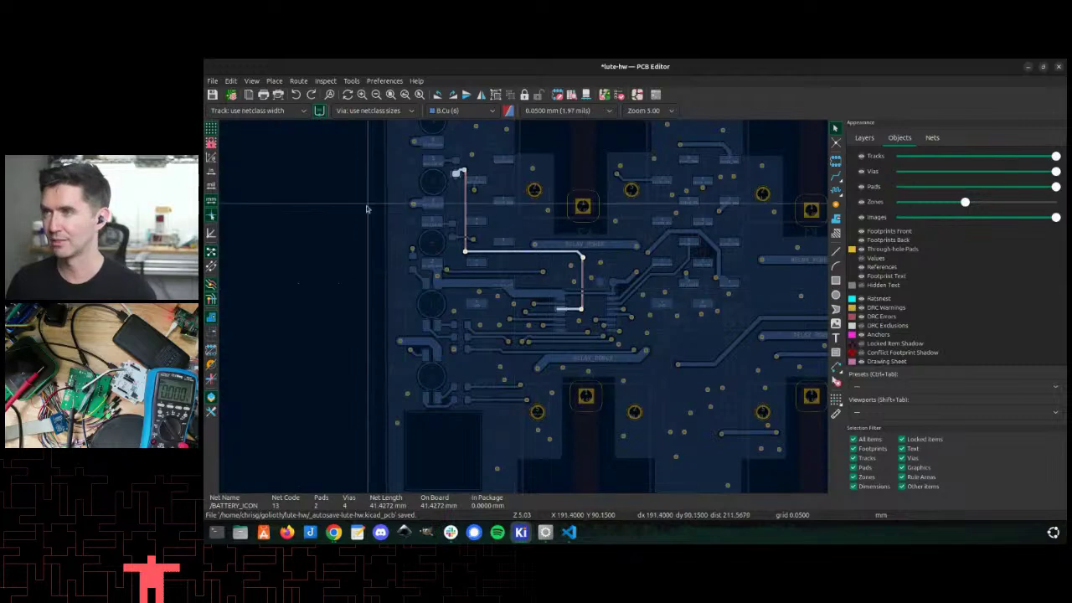
# Step: Check the device's serial log for new pcal64xxa write errors and return to the board layout
pyautogui.press('F12')
pyautogui.press('F12')
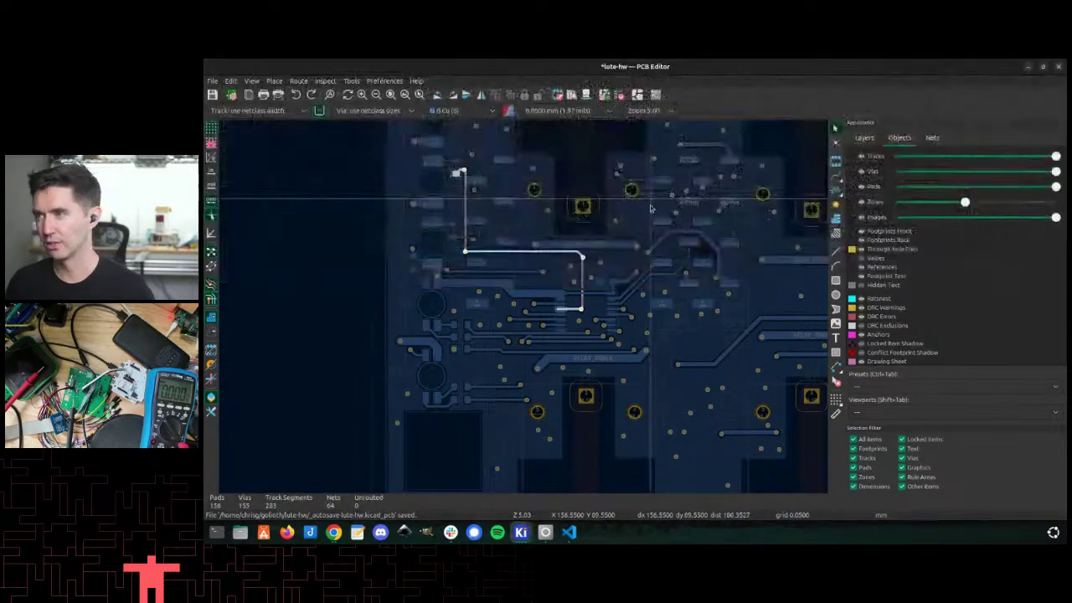
pyautogui.press('F12')
pyautogui.press('F12')
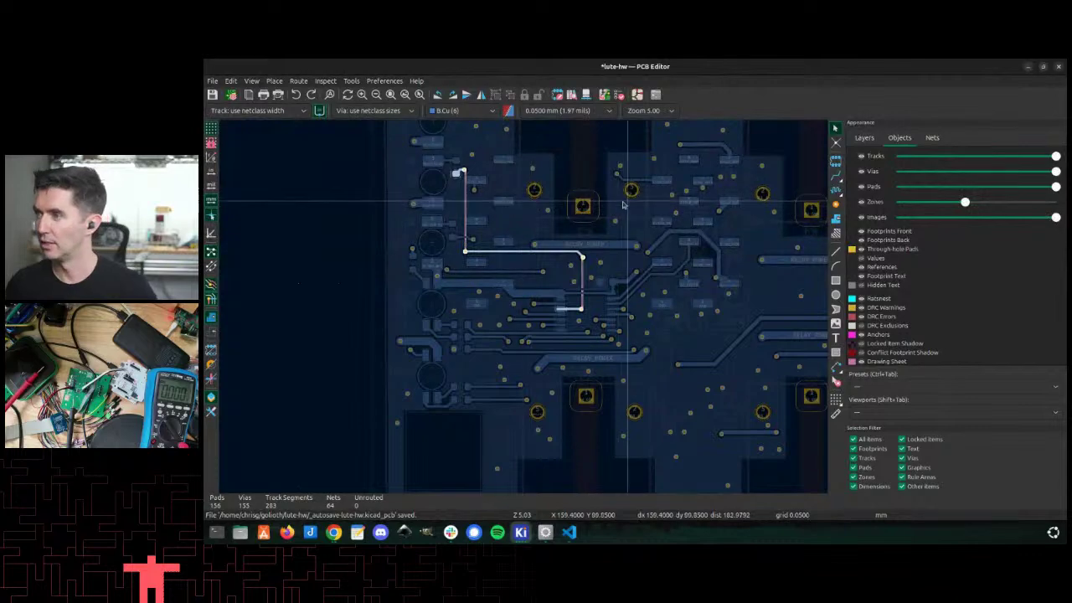
pyautogui.scroll(-2, 431, 302)
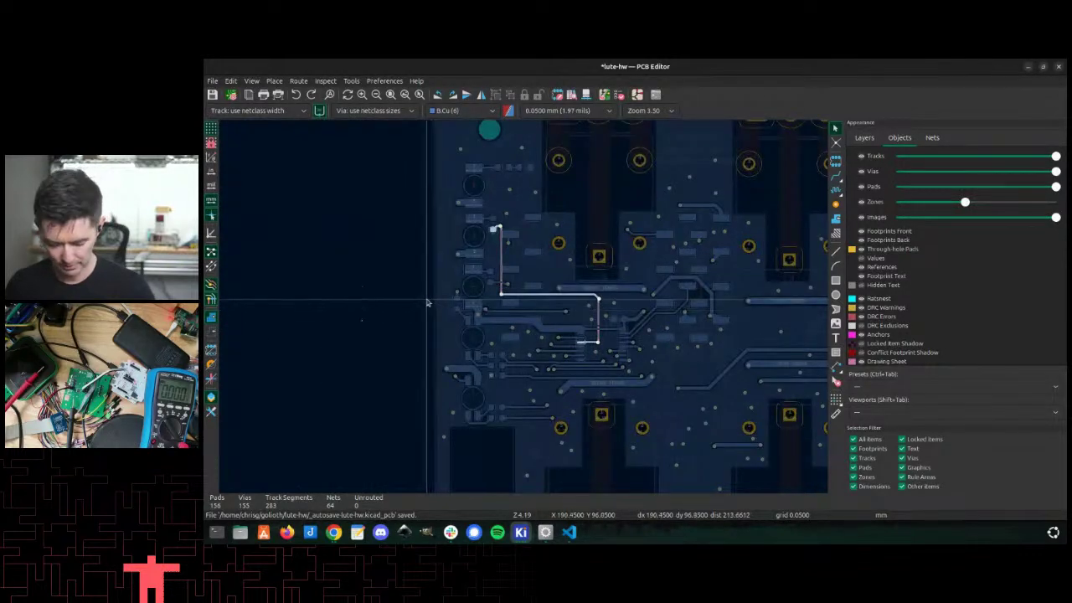
pyautogui.press('F12')
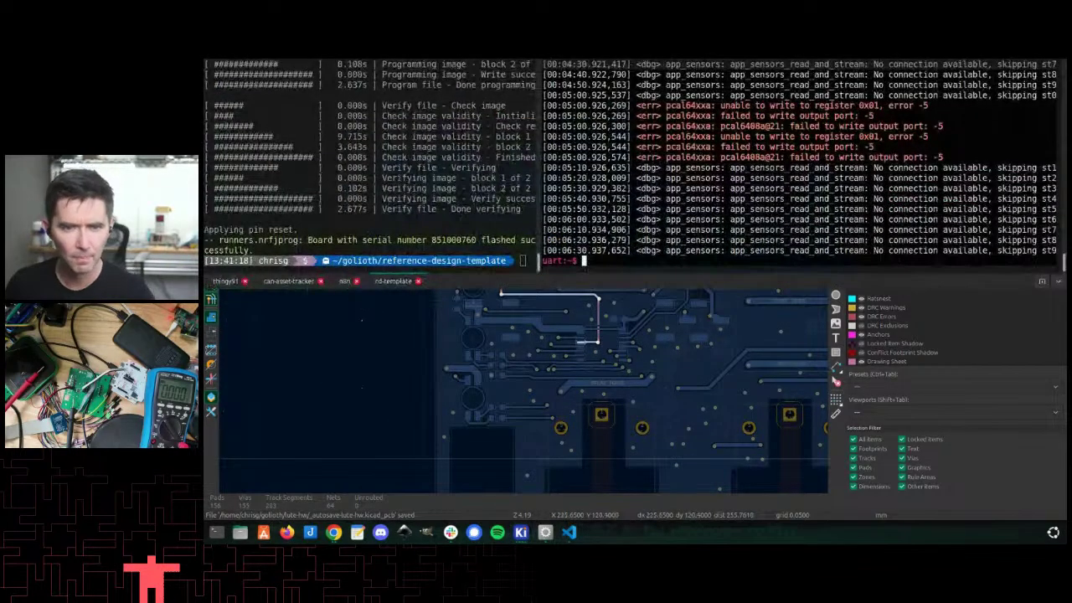
pyautogui.press('F12')
pyautogui.scroll(2, 452, 276)
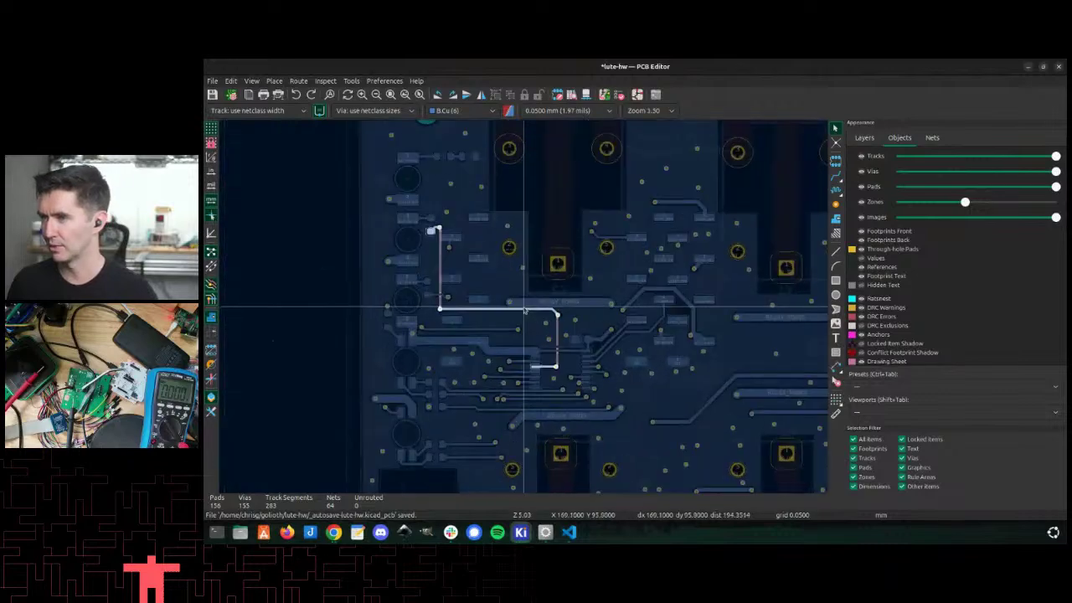
# Step: Ungroup the J1 and J7 pin headers, check that the neighbouring header J2 can be selected separately and clear the selection
pyautogui.click(455, 268)
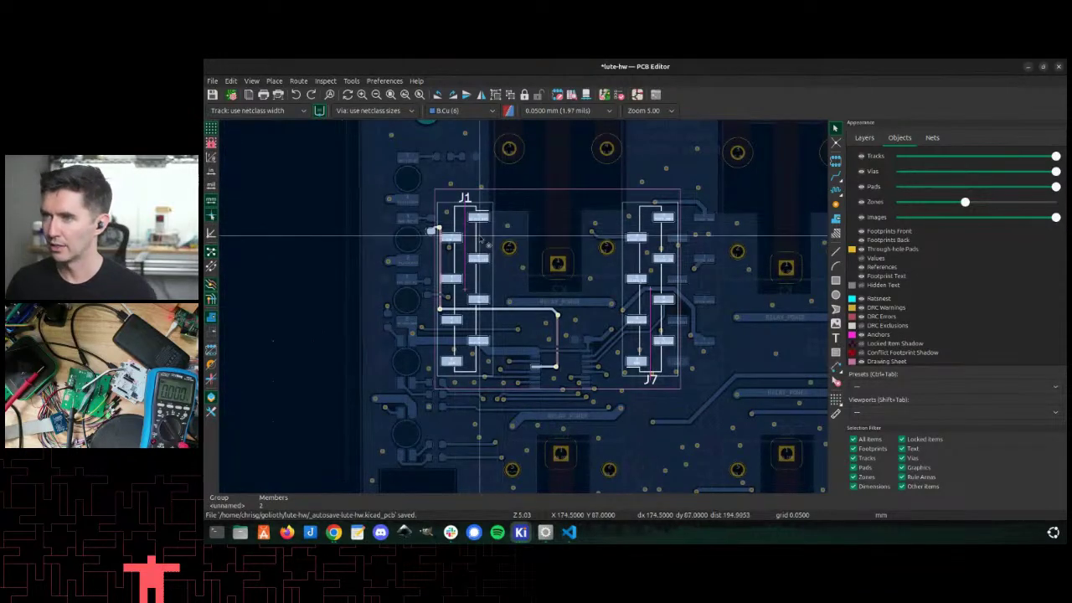
pyautogui.rightClick(481, 239)
pyautogui.moveTo(514, 438)
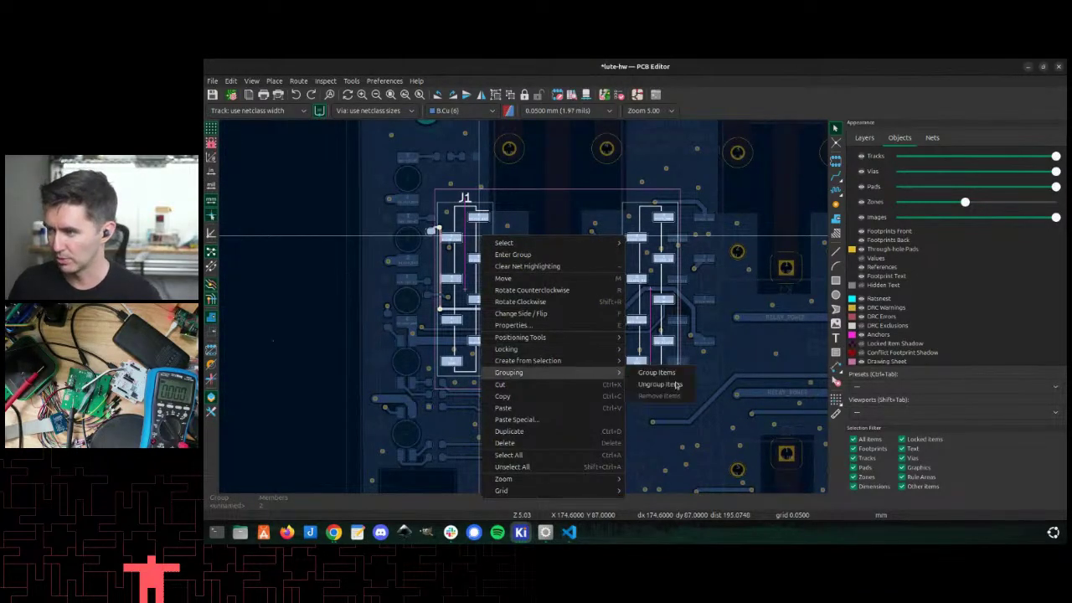
pyautogui.click(652, 452)
pyautogui.scroll(-3, 599, 384)
pyautogui.scroll(2, 561, 301)
pyautogui.click(565, 310)
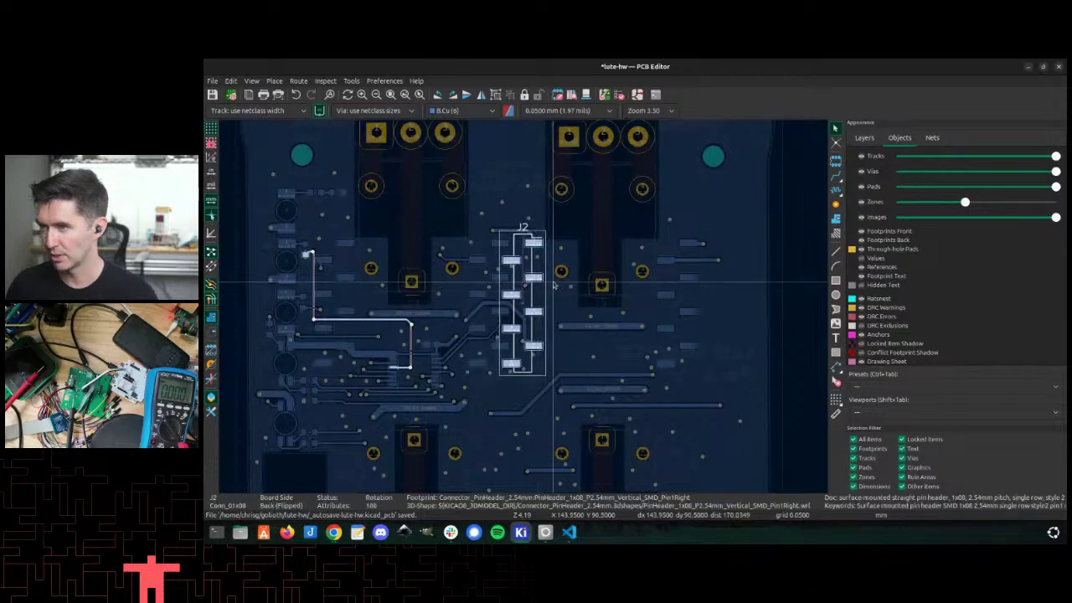
pyautogui.press('Escape')
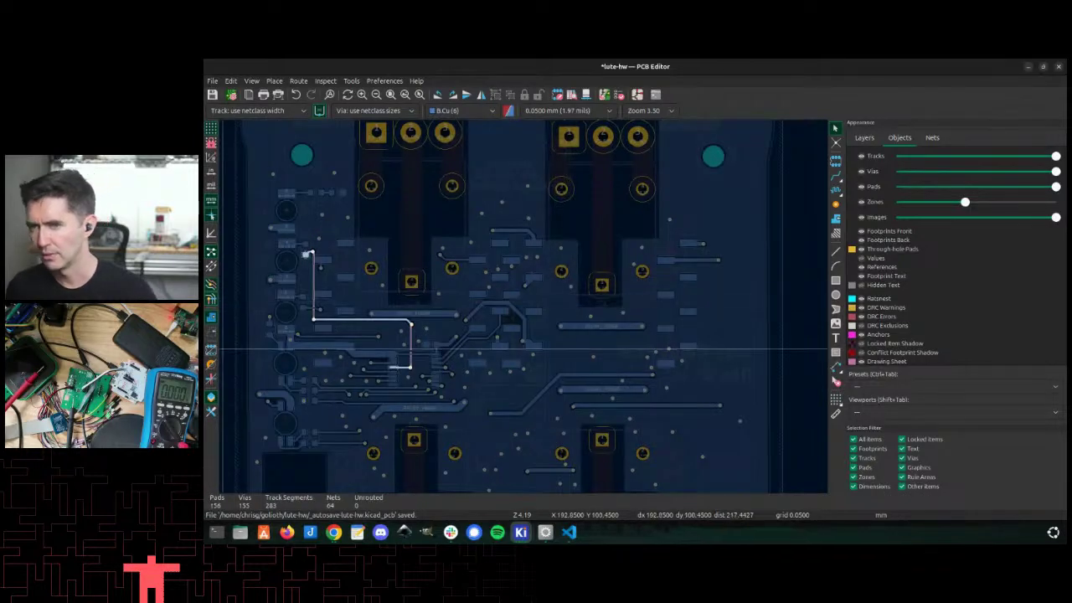
# Step: Turn off the BATTERY_ICON net highlighting, check the pin headers beside relay K1 by selecting them individually and clear the selection
pyautogui.click(213, 300)
pyautogui.click(588, 256)
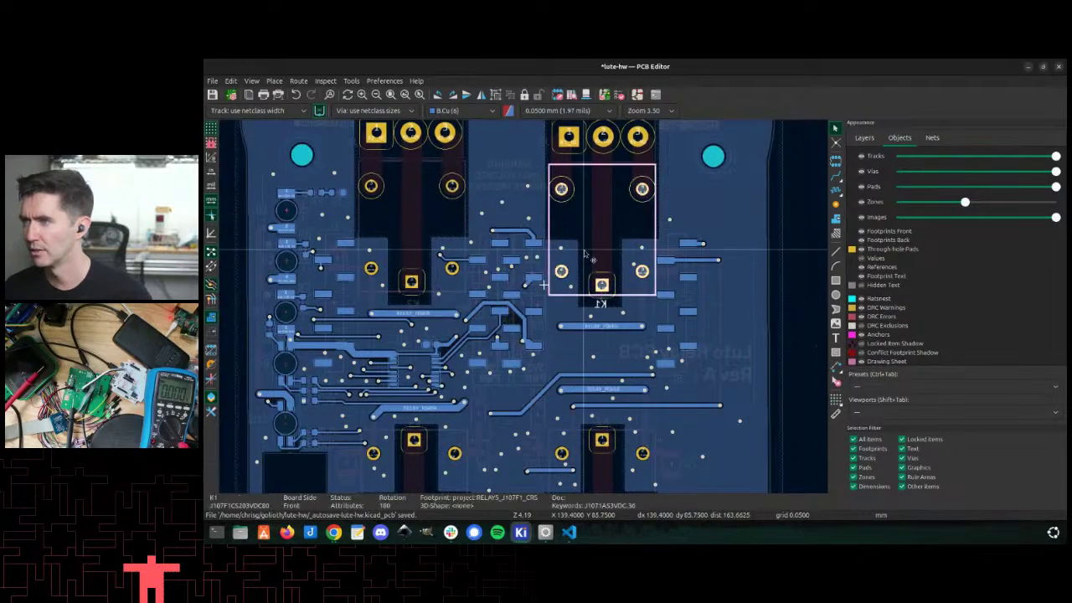
pyautogui.press('Escape')
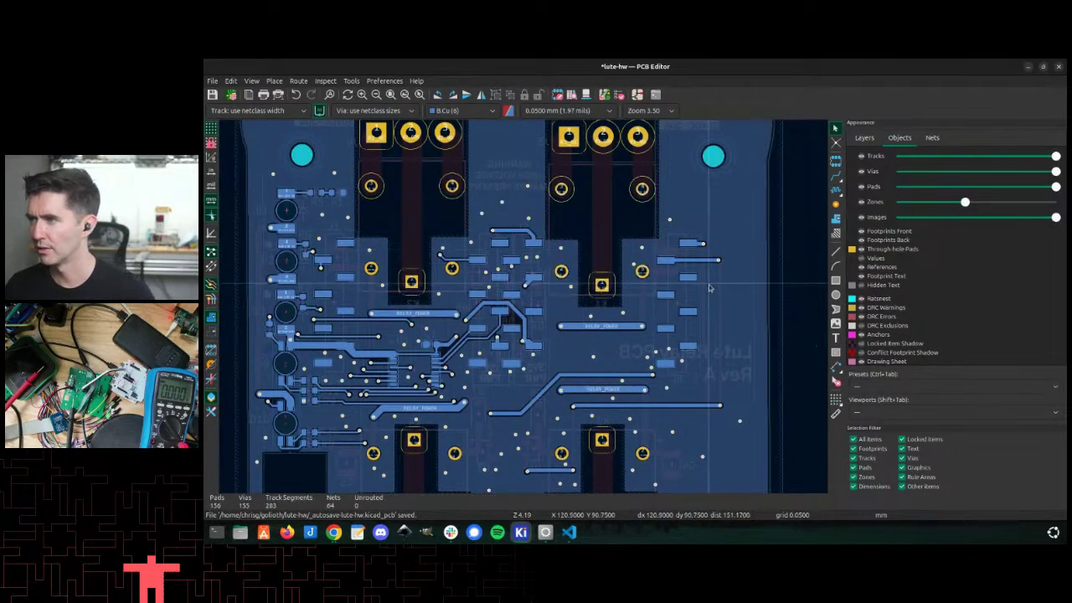
pyautogui.click(663, 291)
pyautogui.click(487, 291)
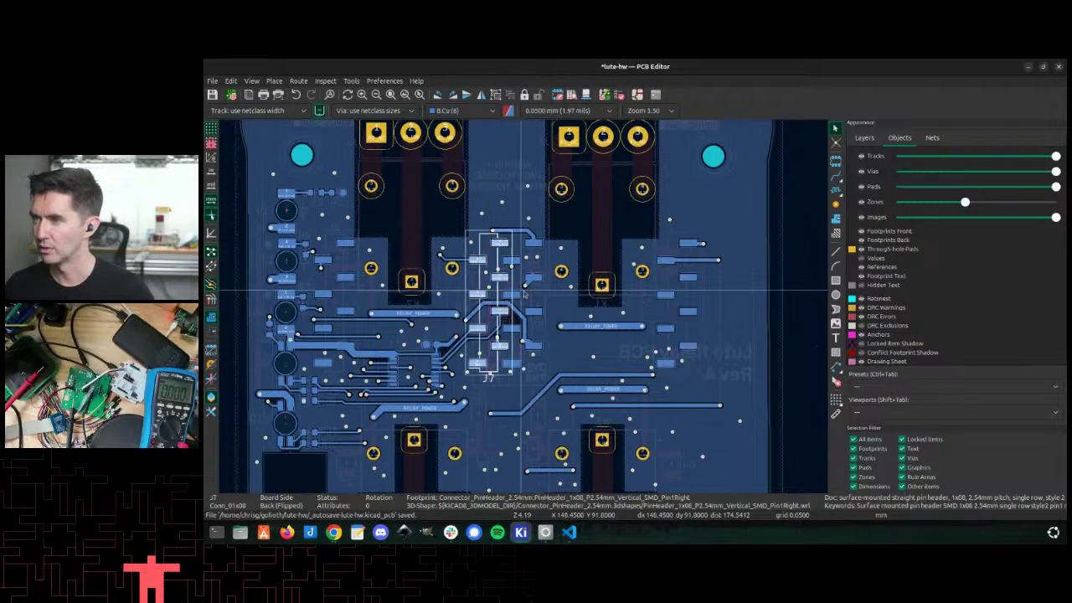
pyautogui.click(523, 293)
pyautogui.click(308, 285)
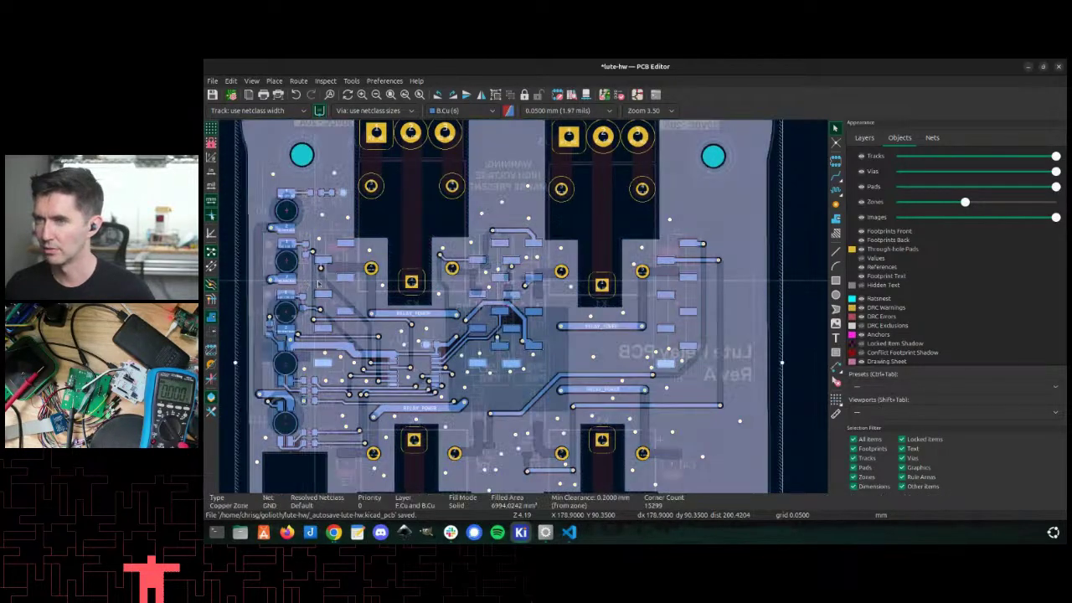
pyautogui.press('Escape')
# Step: Refill the board's copper zones and rotate pin header J1 by 180 degrees
pyautogui.scroll(-4, 364, 302)
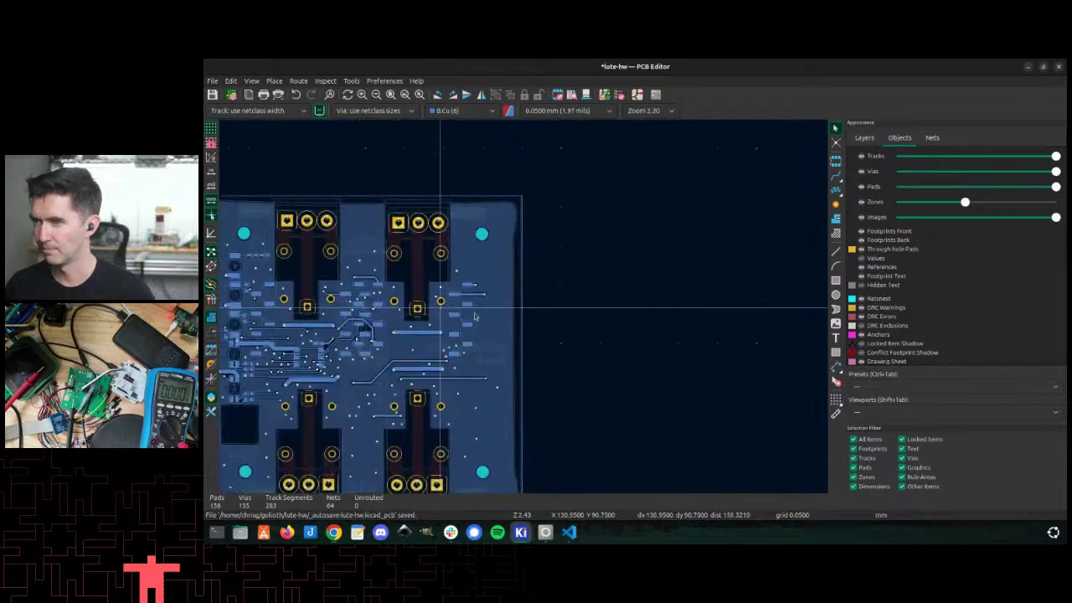
pyautogui.scroll(2, 363, 303)
pyautogui.press('b')
pyautogui.scroll(3, 524, 309)
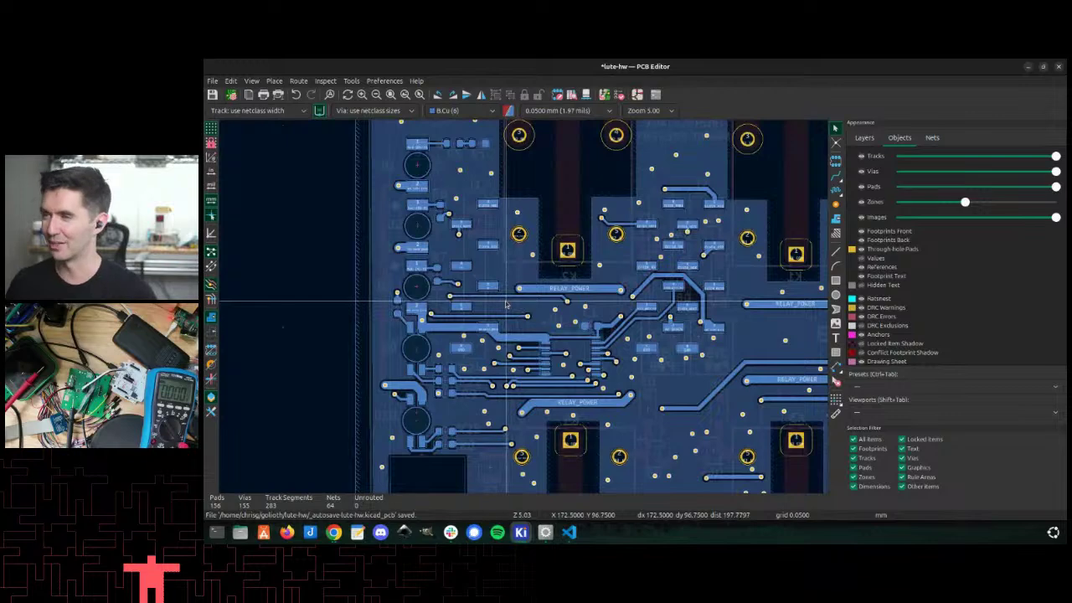
pyautogui.scroll(3, 505, 305)
pyautogui.click(525, 309)
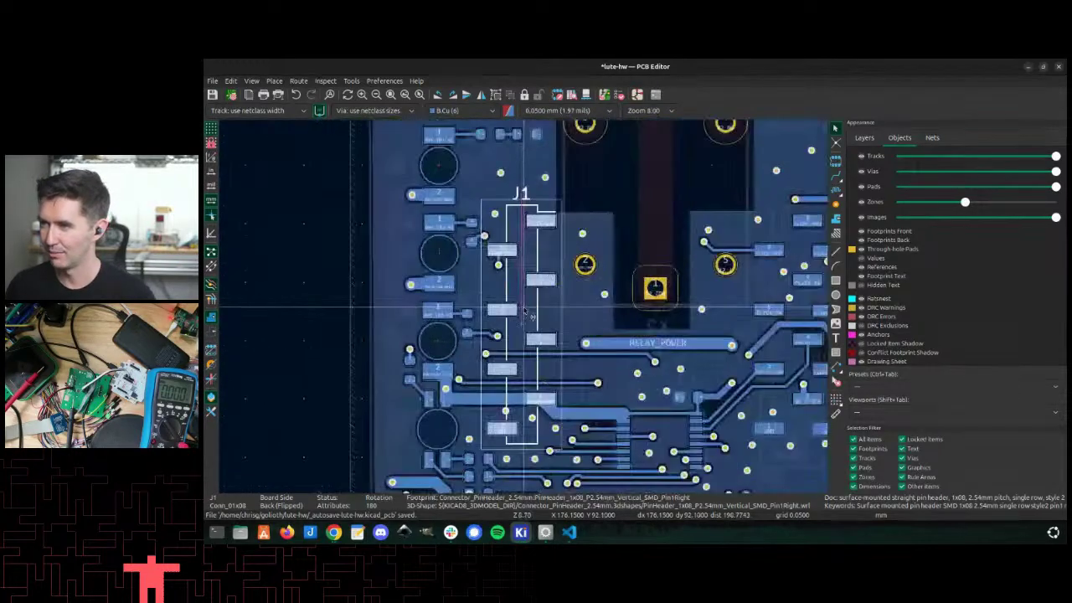
pyautogui.scroll(-2, 526, 311)
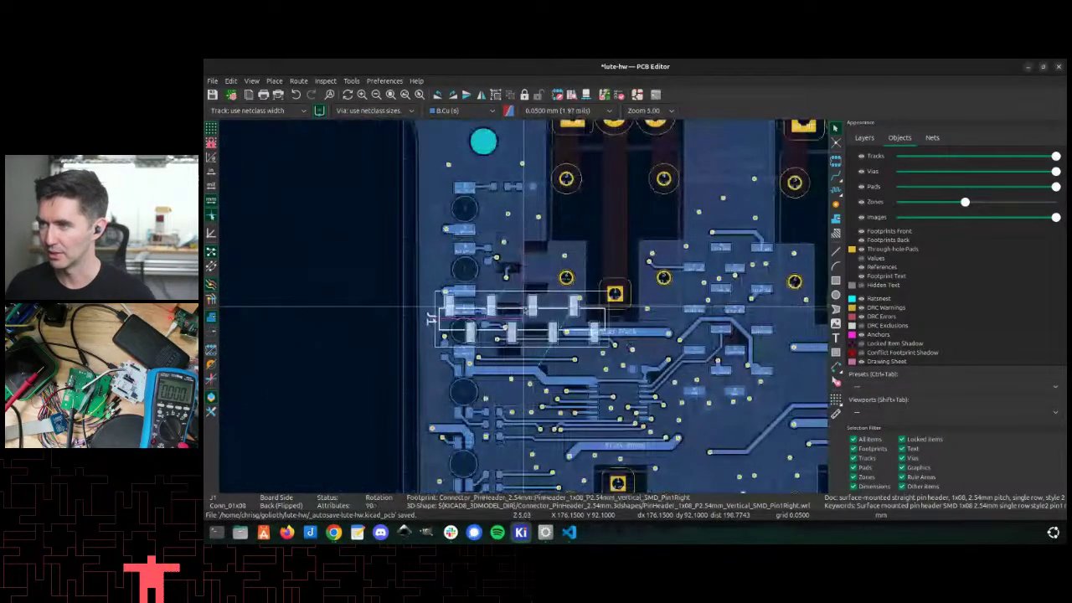
# Step: Rotate pin header J7 by 180 degrees and inspect the nets on its pads
pyautogui.click(690, 308)
pyautogui.press('r')
pyautogui.press('r')
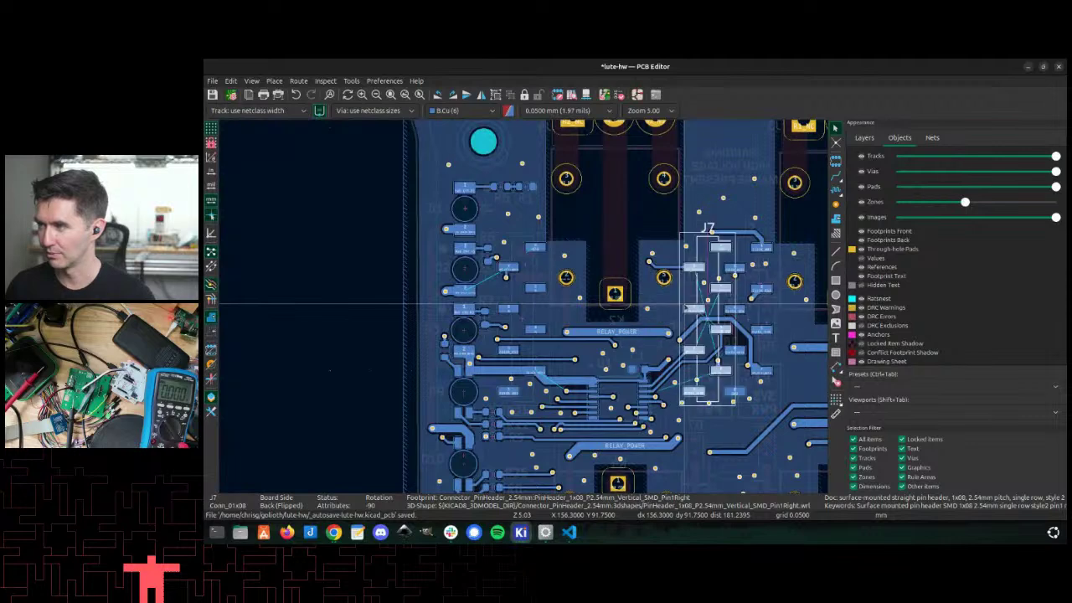
pyautogui.scroll(4, 692, 307)
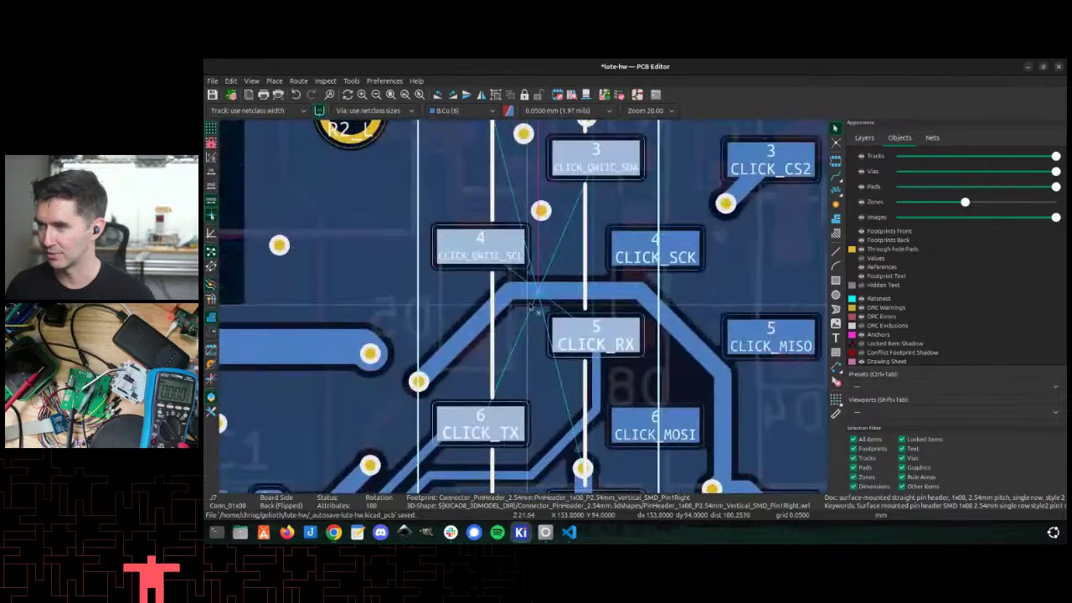
pyautogui.scroll(-5, 525, 311)
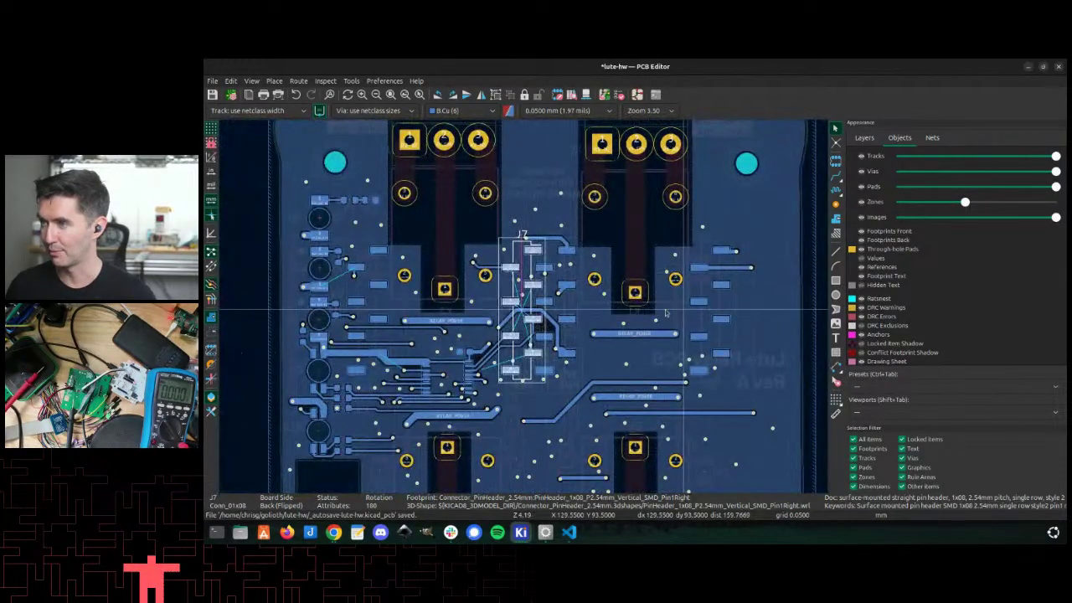
# Step: Rotate pin headers J2 and J8 by 180 degrees and inspect the resulting connections
pyautogui.click(566, 308)
pyautogui.press('r')
pyautogui.press('r')
pyautogui.press('m')
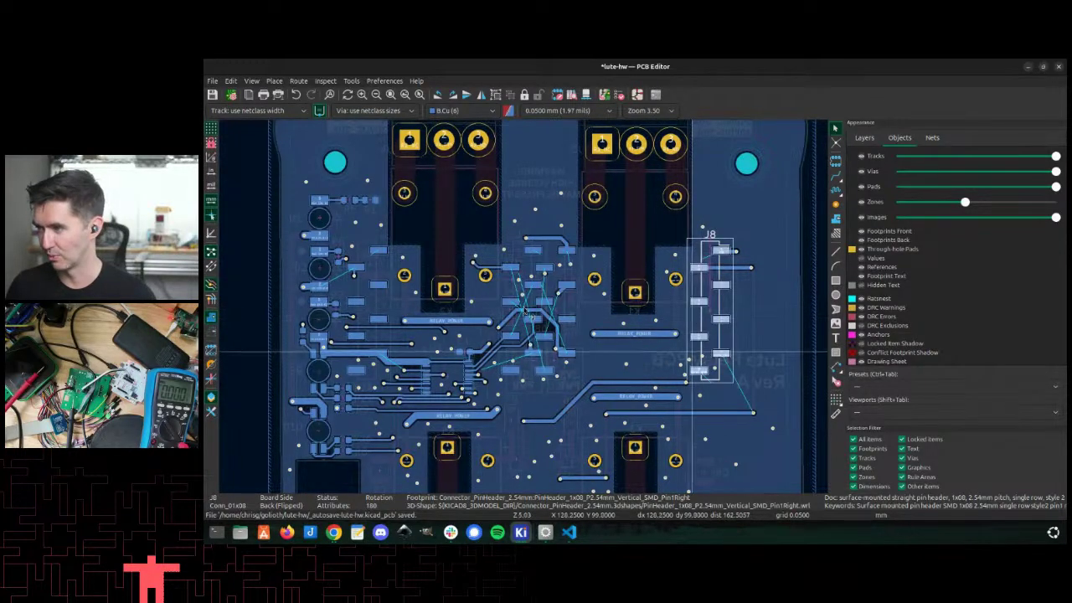
pyautogui.scroll(5, 688, 322)
pyautogui.scroll(-5, 525, 312)
pyautogui.scroll(-2, 525, 312)
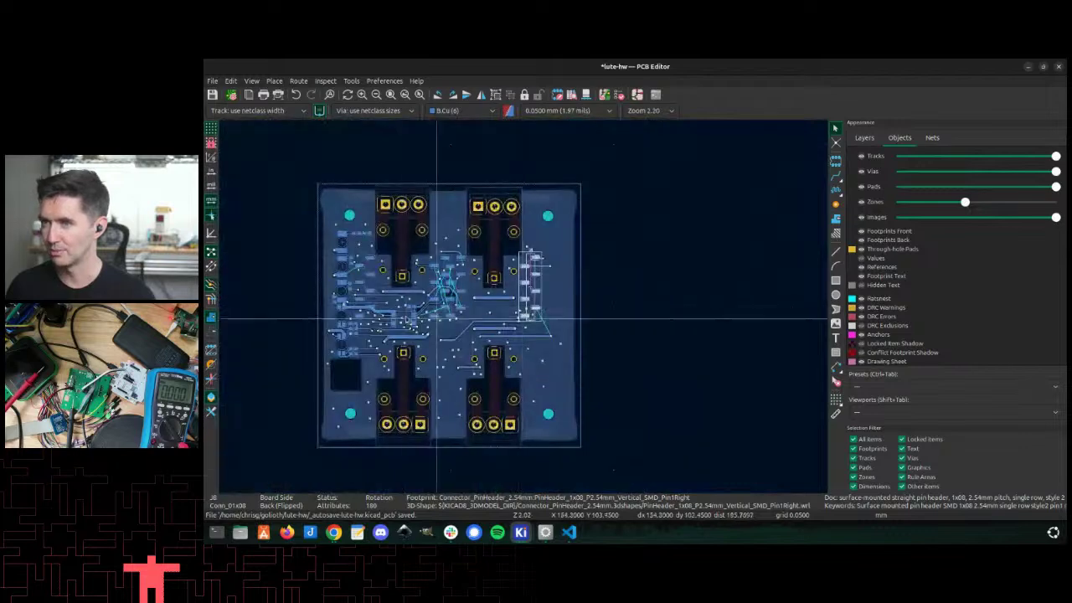
# Step: Select the area with the pin headers, U1 and their tracks between the relays and open the Filter Selected Items options
pyautogui.click(343, 244)
pyautogui.moveTo(344, 244); pyautogui.dragTo(566, 360)
pyautogui.rightClick(482, 313)
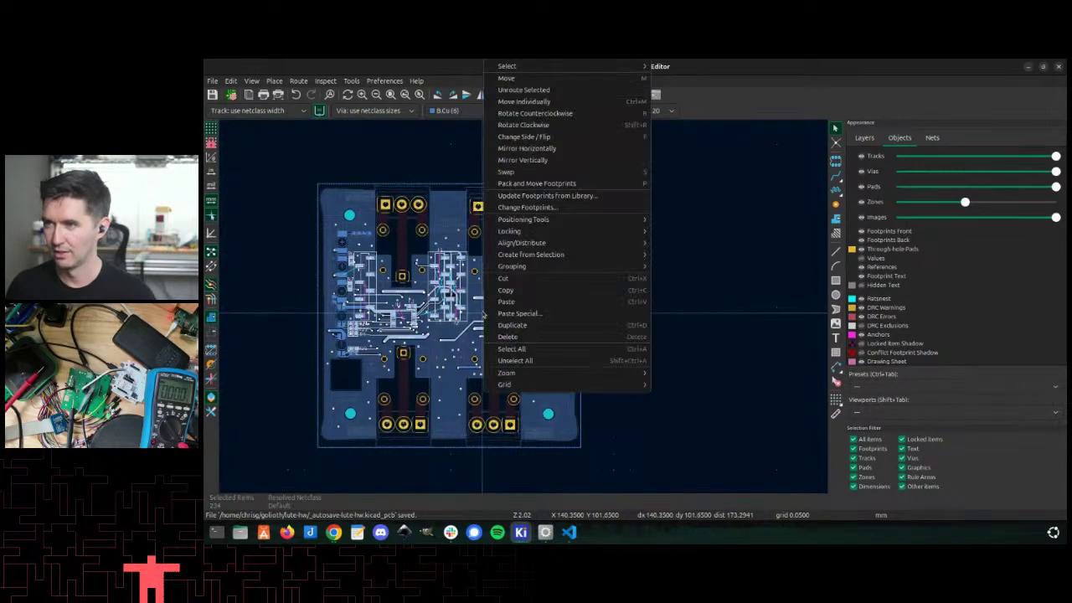
pyautogui.moveTo(545, 65)
pyautogui.click(695, 134)
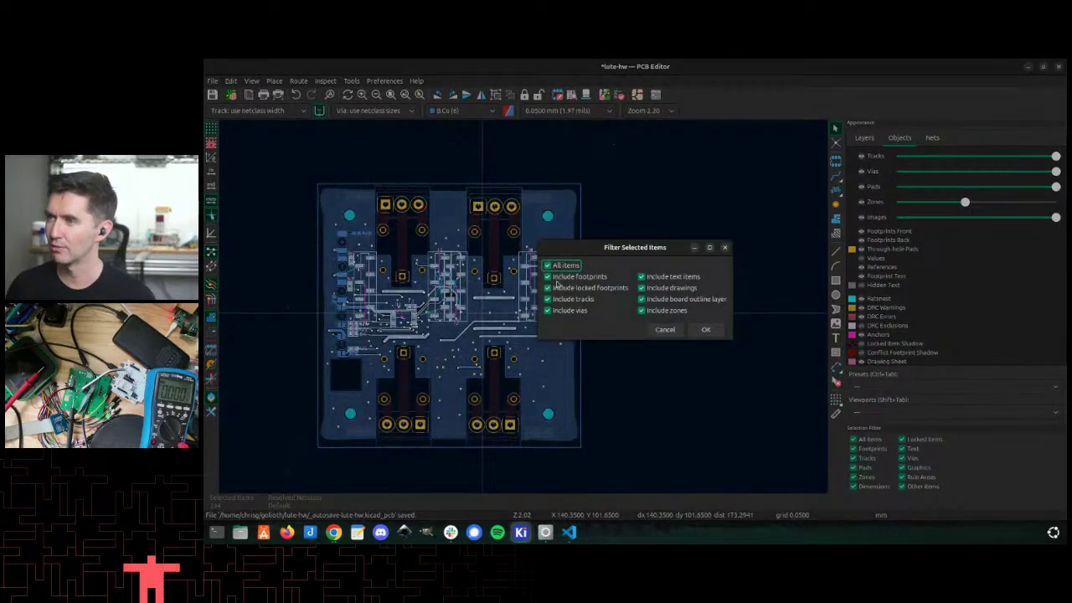
# Step: Move the PCB Editor window aside, then maximize it again with the whole board in view
pyautogui.moveTo(567, 249); pyautogui.dragTo(621, 225)
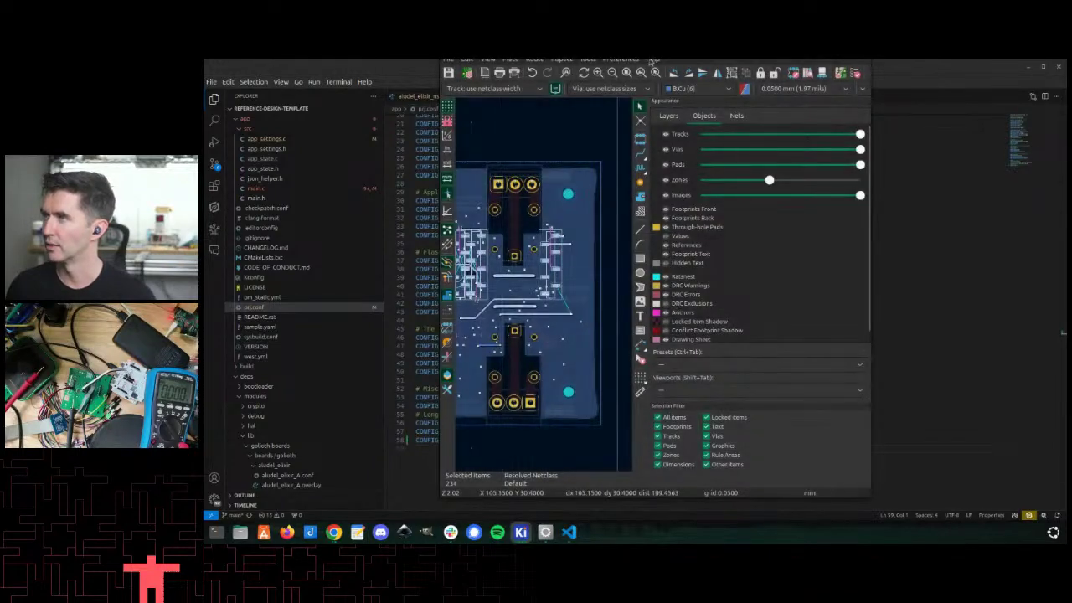
pyautogui.click(652, 59)
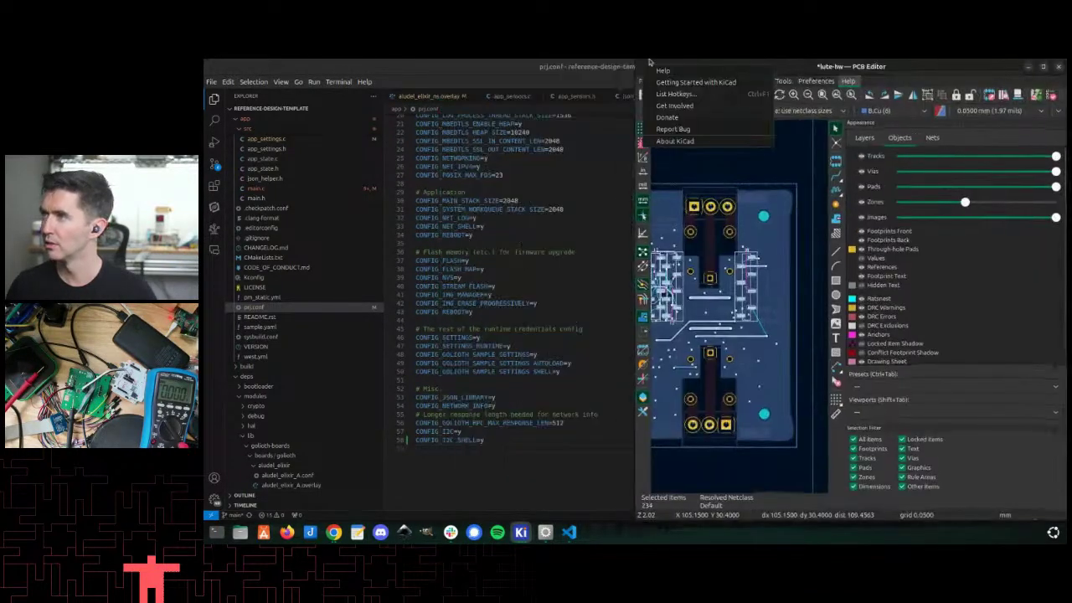
pyautogui.click(848, 81)
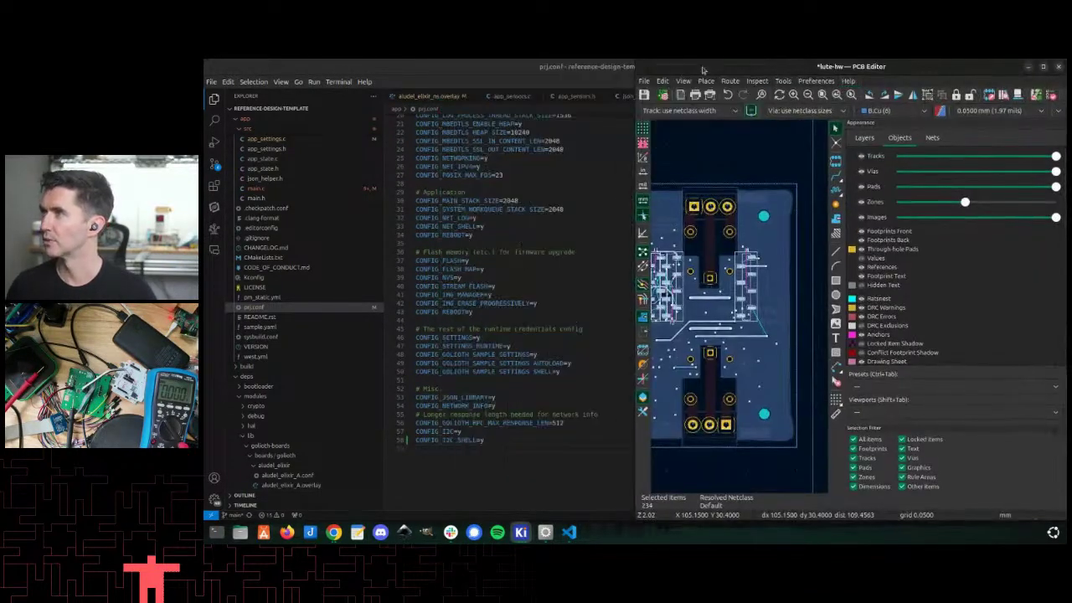
pyautogui.doubleClick(837, 66)
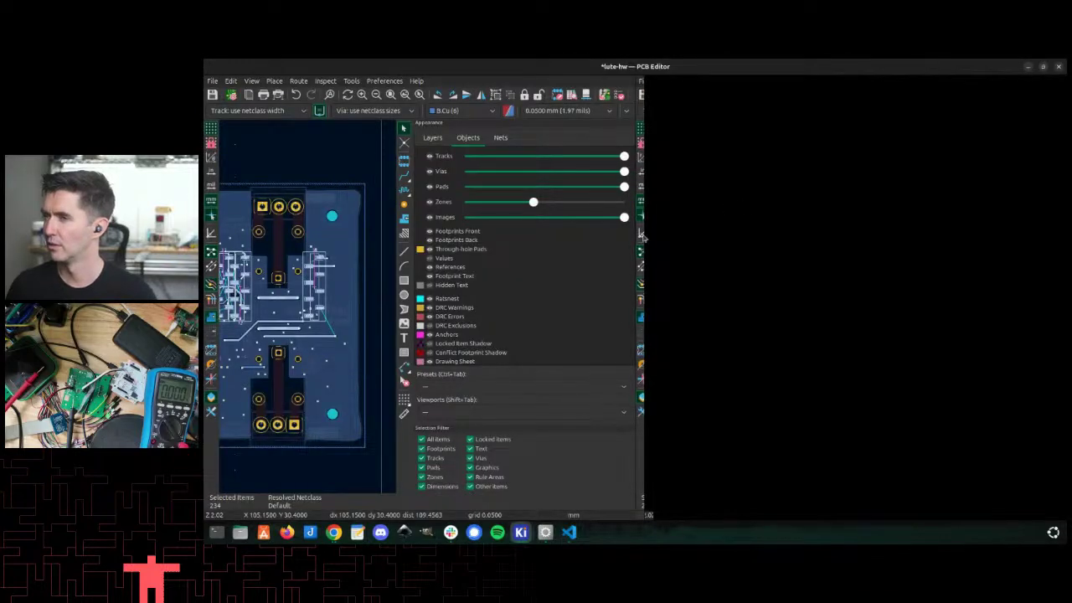
pyautogui.scroll(-3, 617, 235)
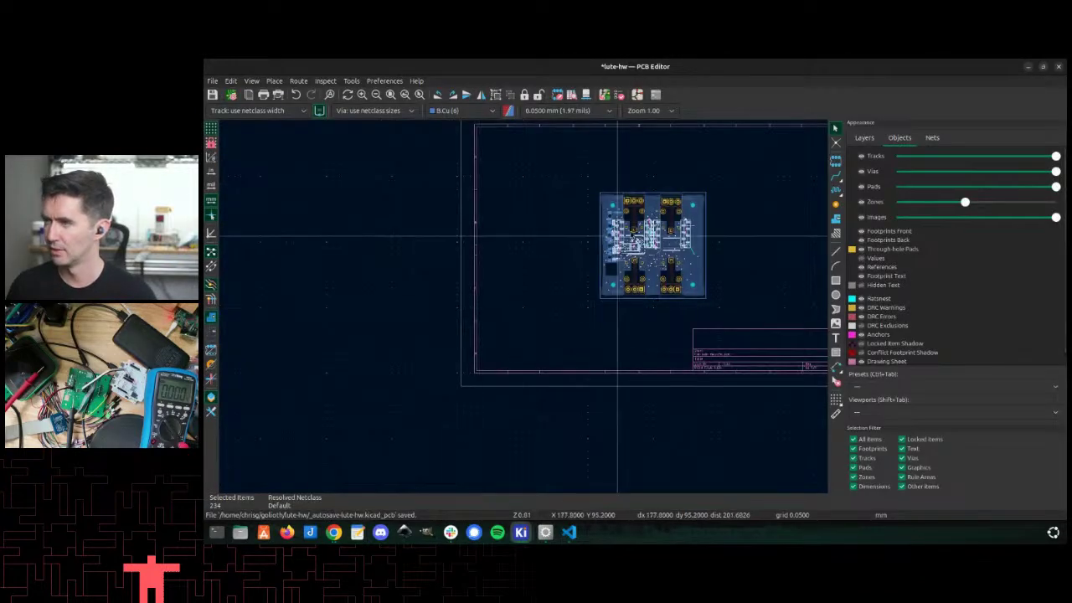
pyautogui.scroll(2, 677, 336)
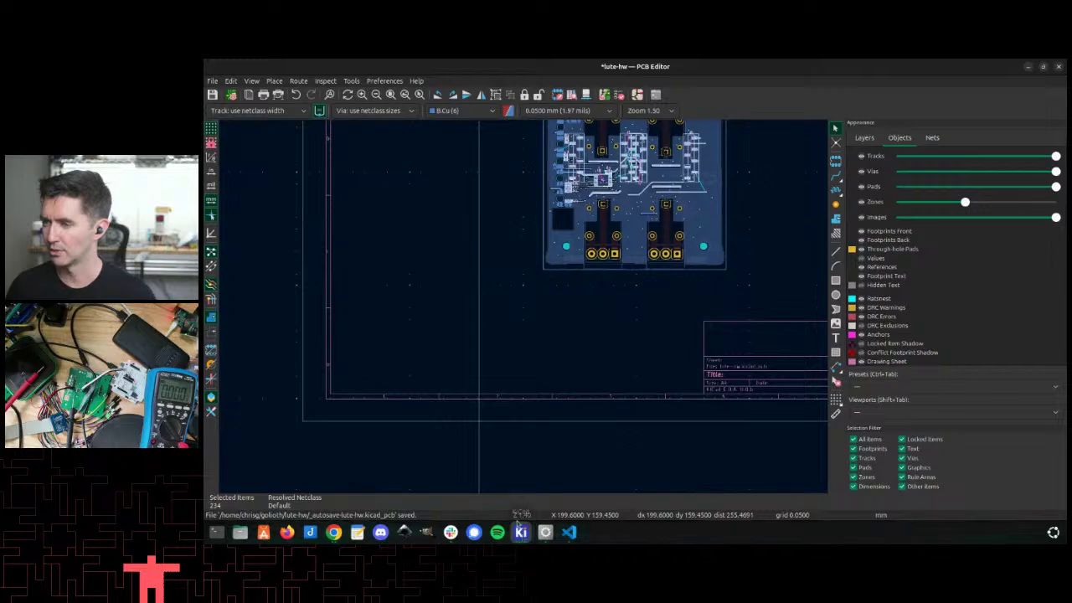
# Step: Close the 3D Viewer window and return to the PCB Editor with the board's header area in view
pyautogui.click(519, 529)
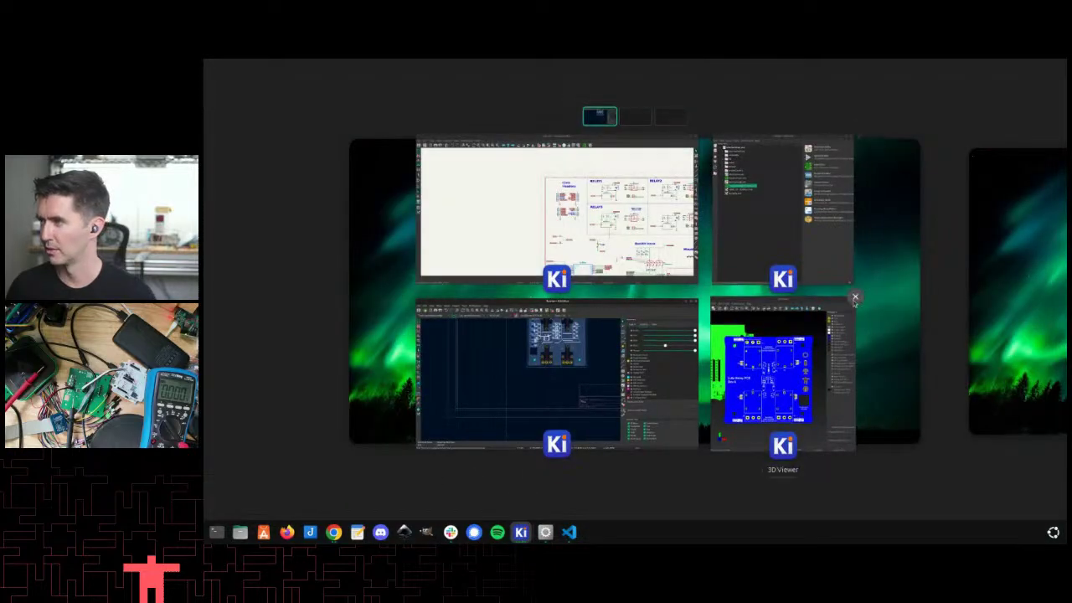
pyautogui.click(854, 298)
pyautogui.click(698, 298)
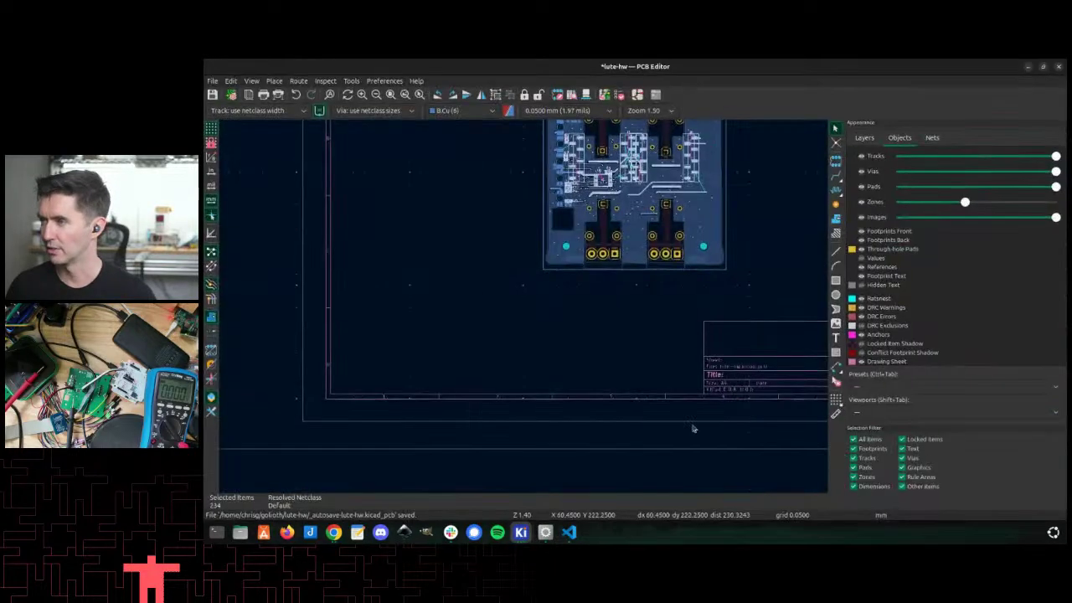
pyautogui.scroll(5, 512, 409)
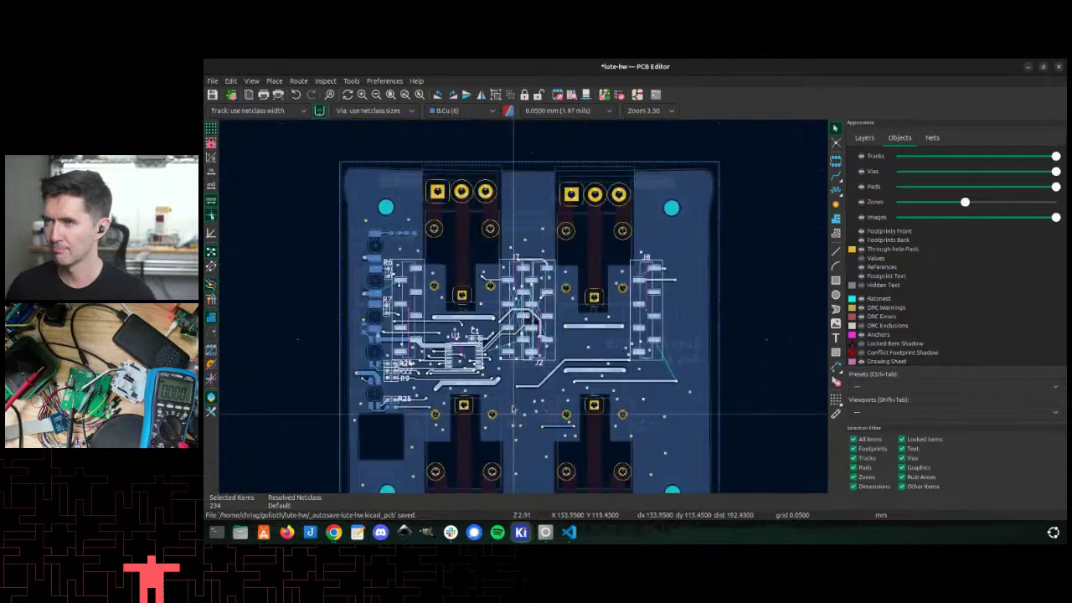
# Step: Look over the header area around U1, clear the selection and bring the board back into view
pyautogui.scroll(2, 495, 335)
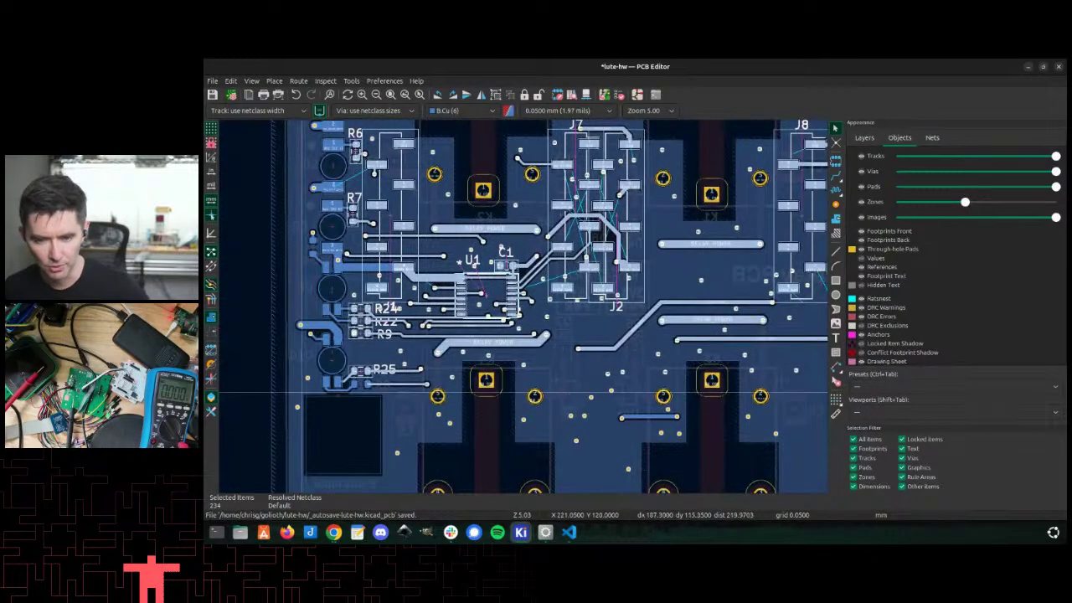
pyautogui.hotkey('alt', 'Tab')
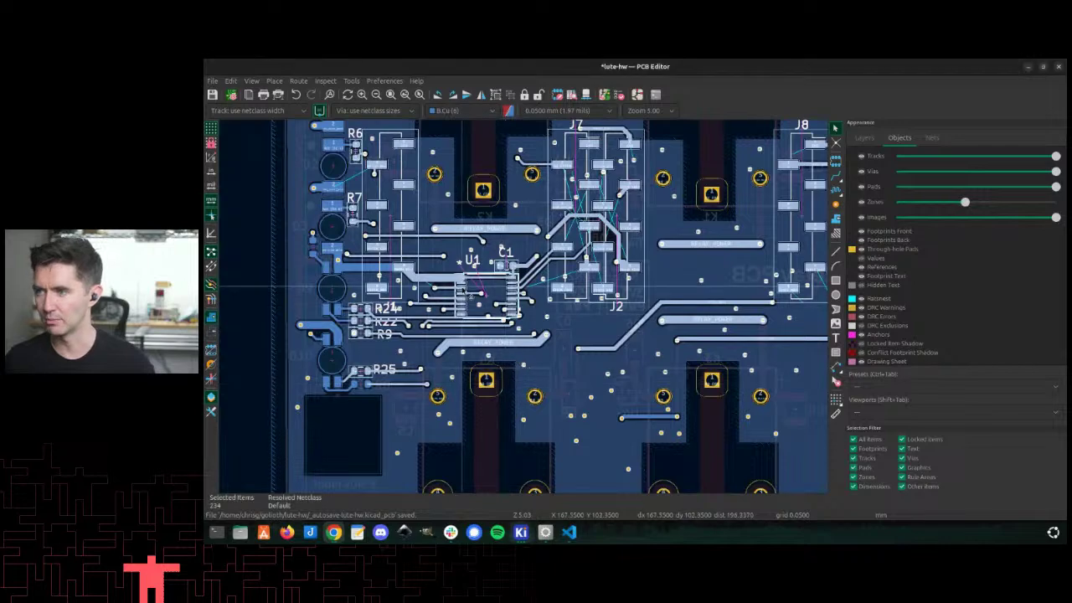
pyautogui.click(473, 287)
pyautogui.click(475, 288)
pyautogui.scroll(-2, 475, 289)
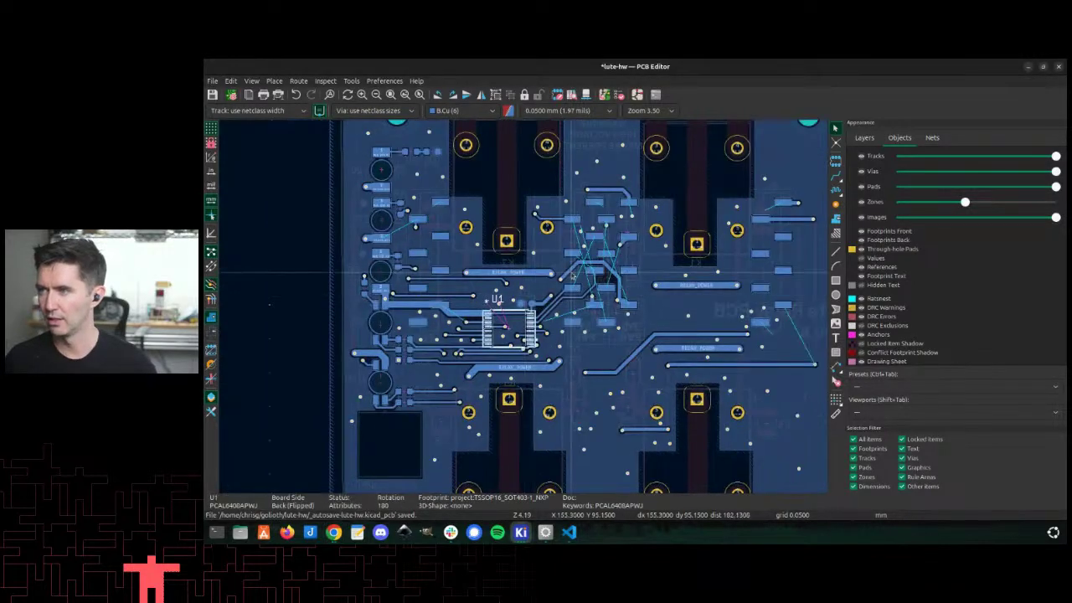
pyautogui.click(371, 274)
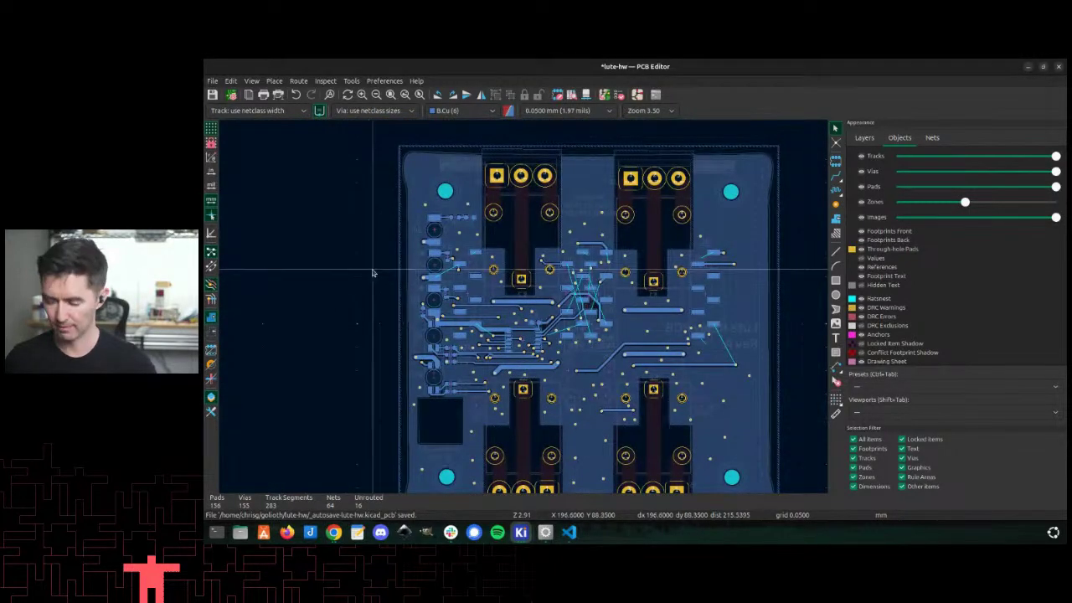
# Step: Switch to the drop-down terminal, change into the ../lute-hw folder and check the repository with git status
pyautogui.press('F12')
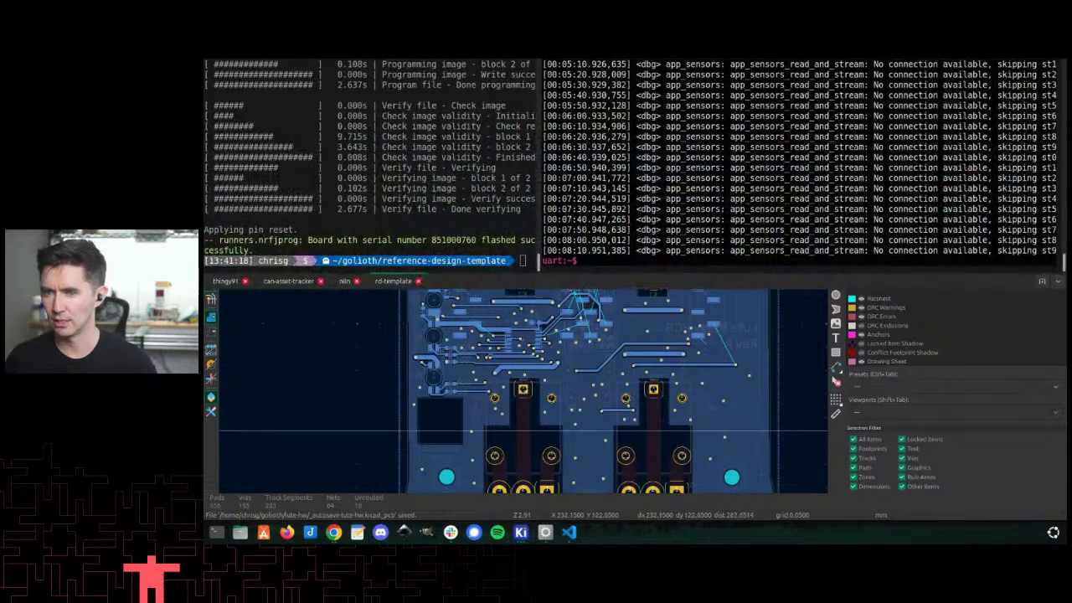
pyautogui.press('F12')
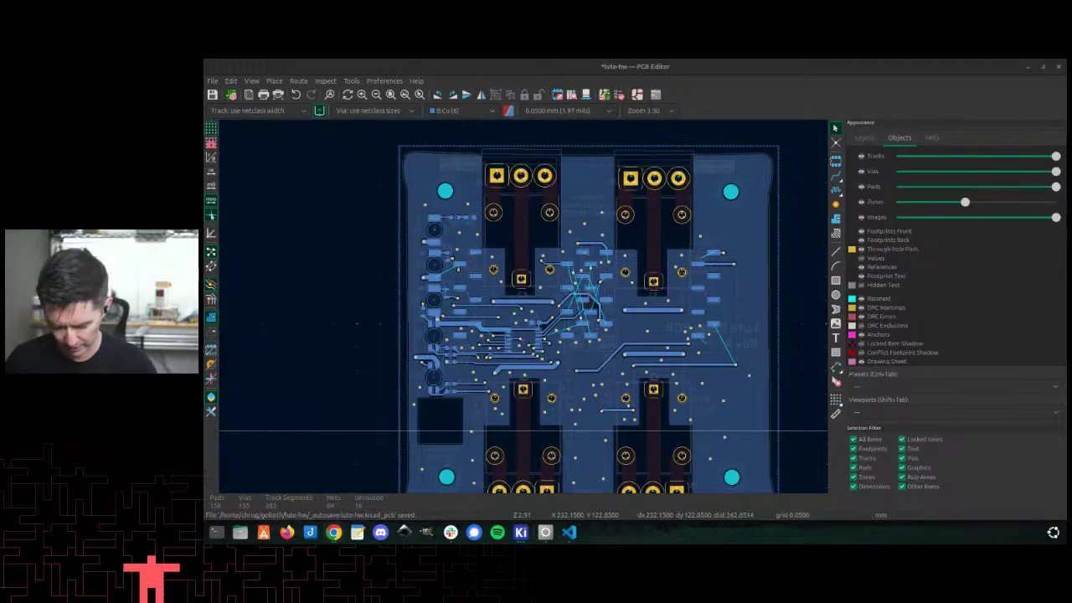
pyautogui.press('F12')
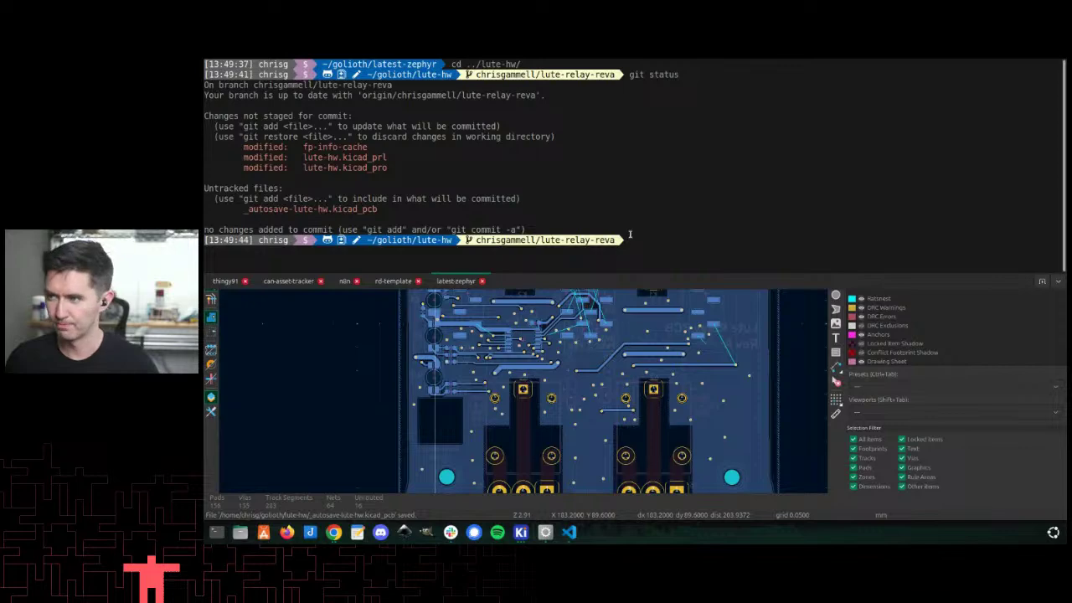
pyautogui.hotkey('alt', 'Tab')
pyautogui.hotkey('alt', 'Tab')
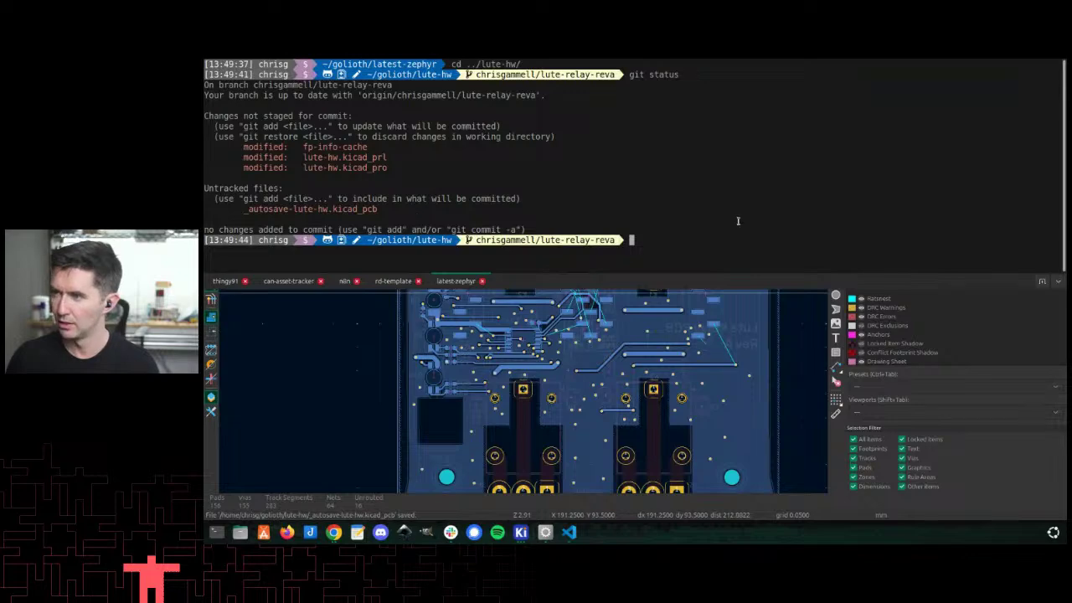
pyautogui.press('F12')
pyautogui.press('F12')
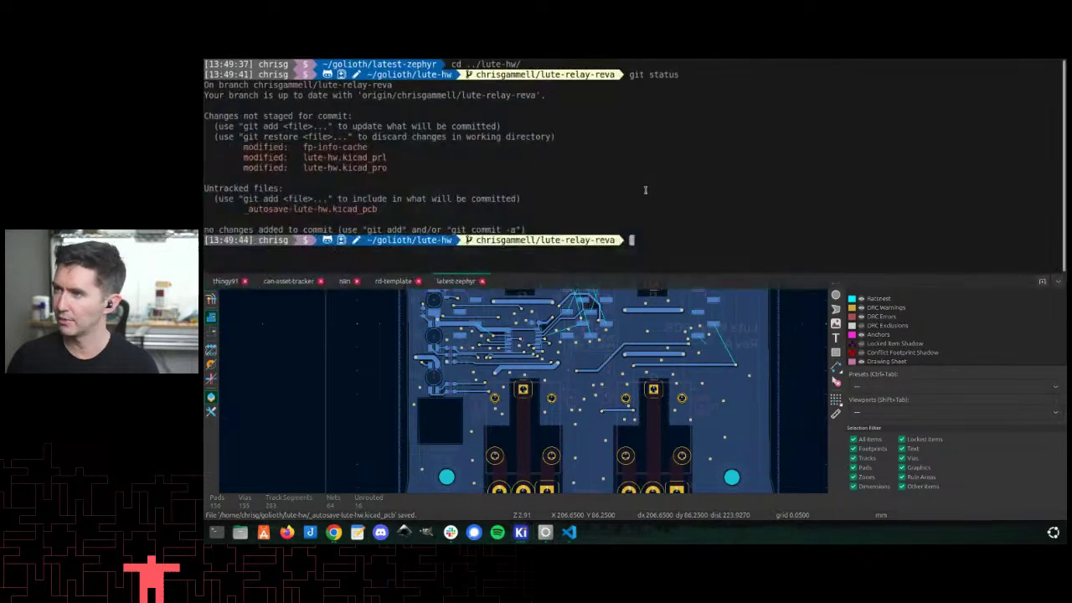
# Step: List the commit history with git lol and examine the latest branch commit and the commit that main points to
pyautogui.write('it lol')
pyautogui.press('Return')
pyautogui.write('git lol')
pyautogui.press('Return')
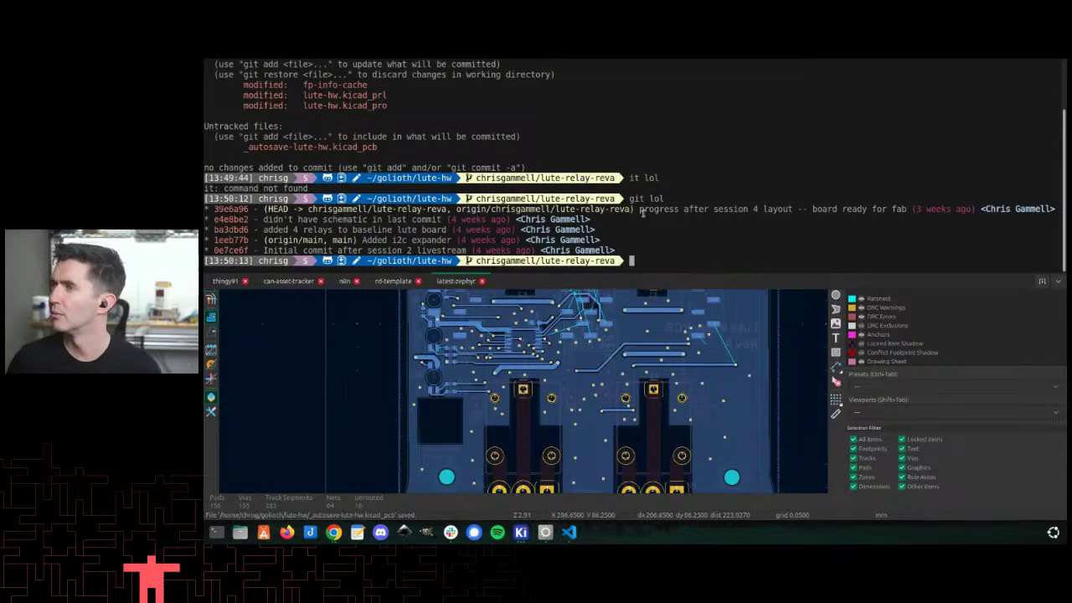
pyautogui.moveTo(642, 212); pyautogui.dragTo(767, 210)
pyautogui.doubleClick(885, 208)
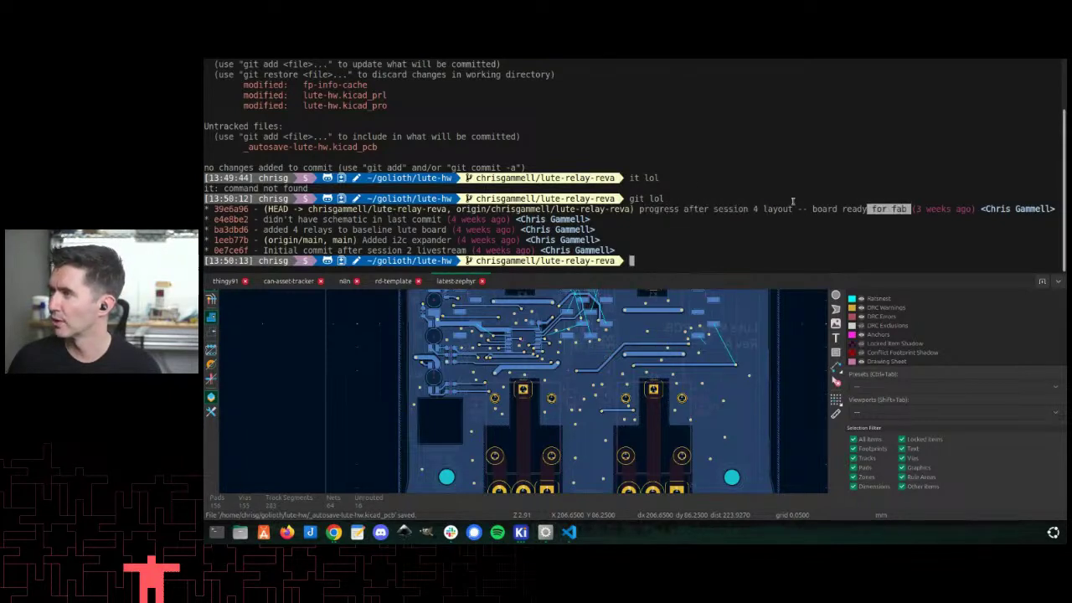
pyautogui.tripleClick(885, 207)
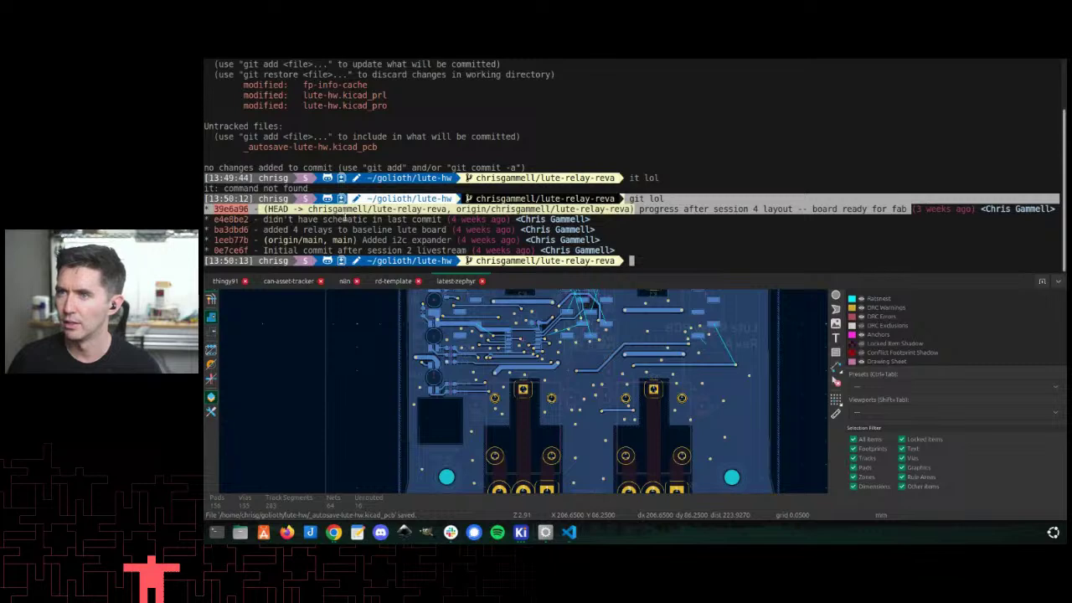
pyautogui.moveTo(263, 240); pyautogui.dragTo(402, 240)
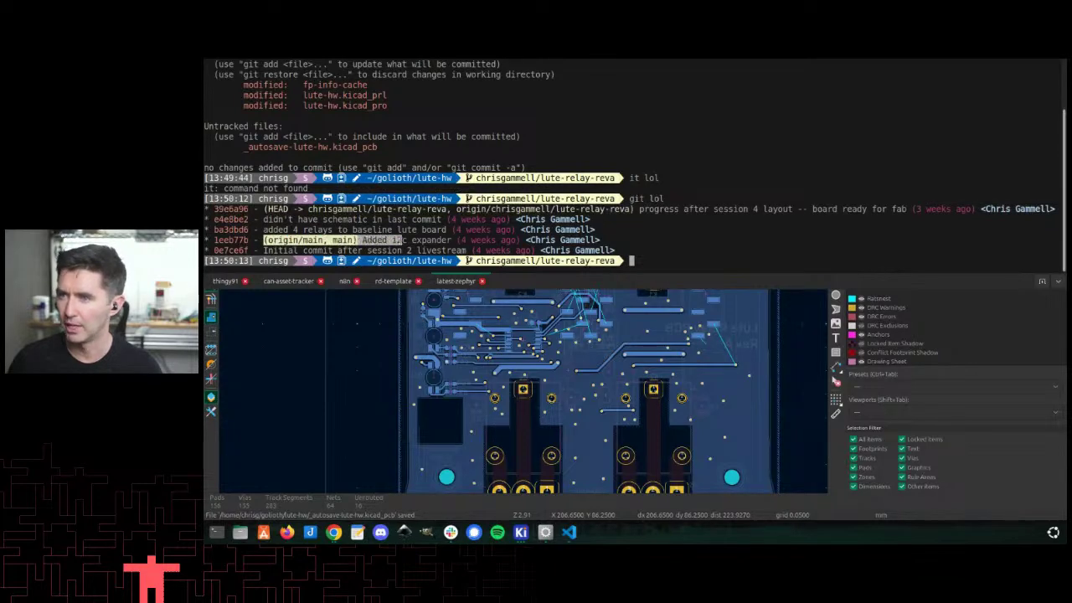
pyautogui.click(718, 263)
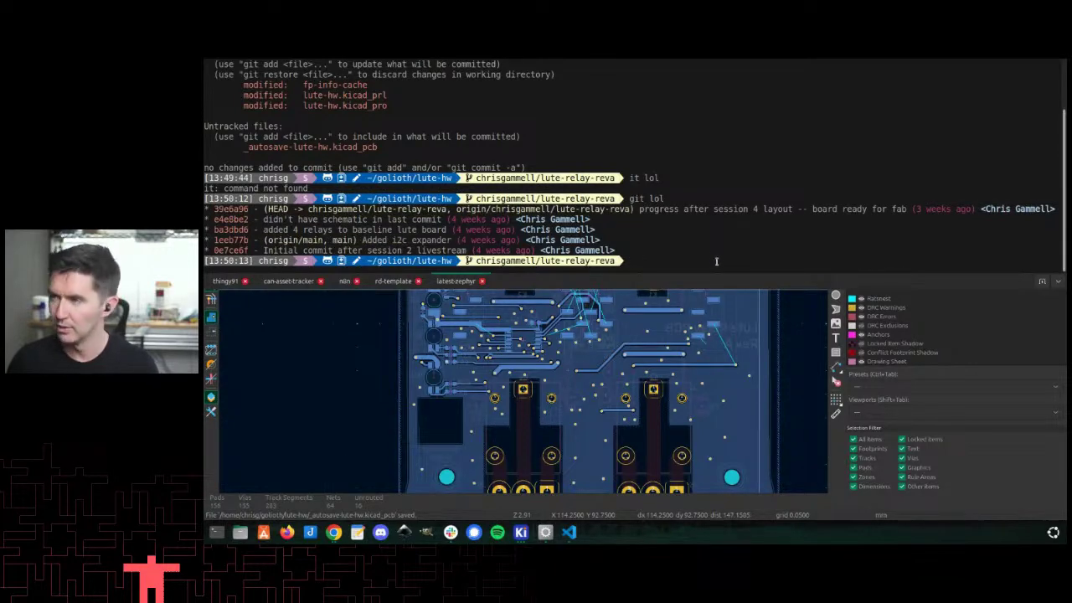
# Step: Close the PCB Editor and discard the changes to lute-hw.kicad_pcb
pyautogui.hotkey('alt', 'Tab')
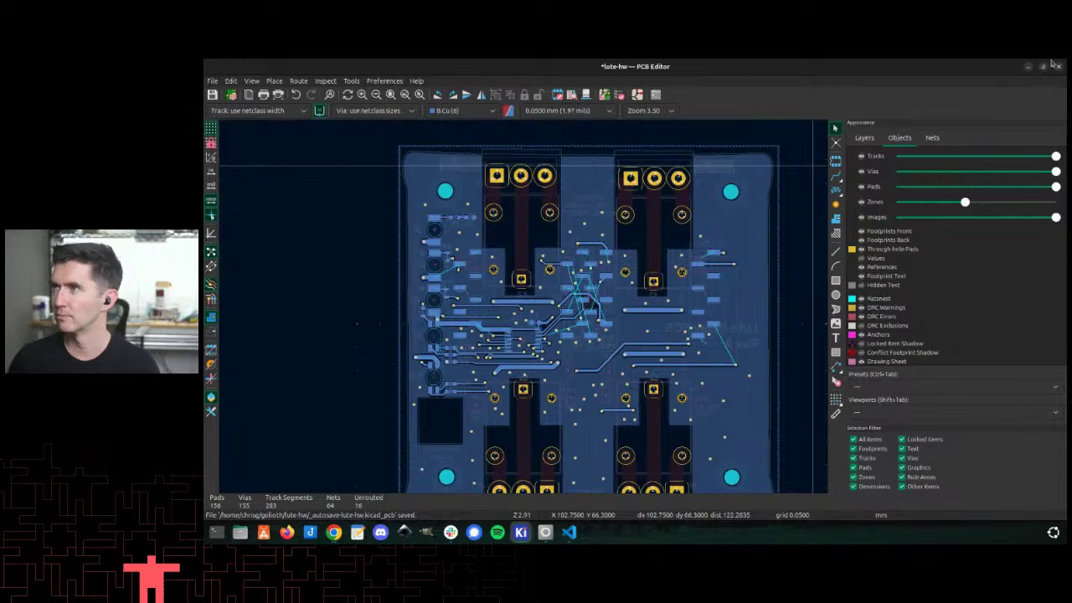
pyautogui.click(1057, 67)
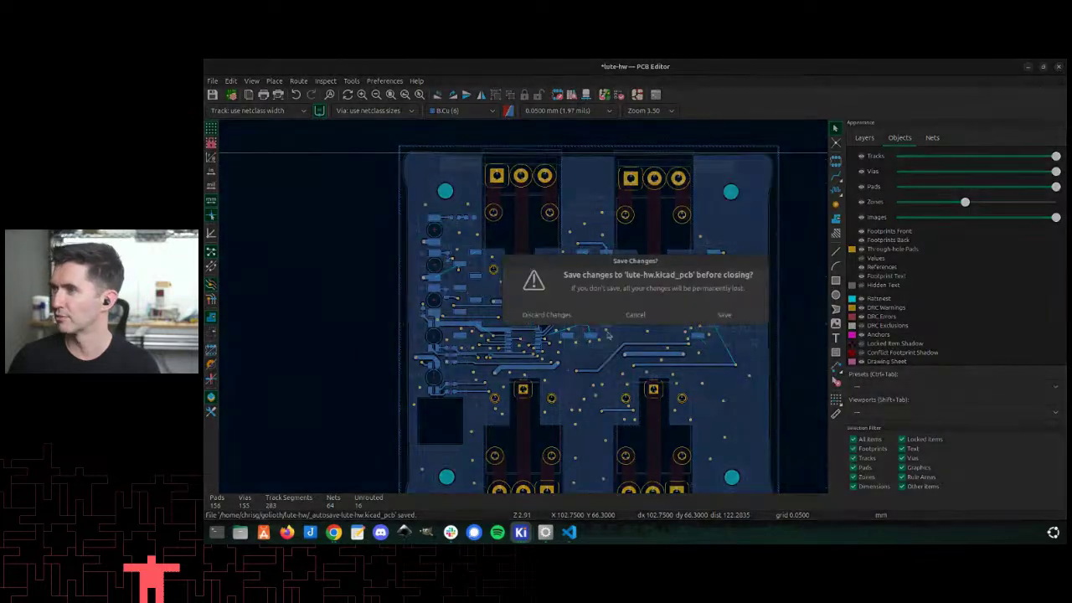
pyautogui.click(544, 314)
# Step: Return to the terminal and reset the lute-hw working tree to the last commit with git reset --hard
pyautogui.hotkey('alt', 'Tab')
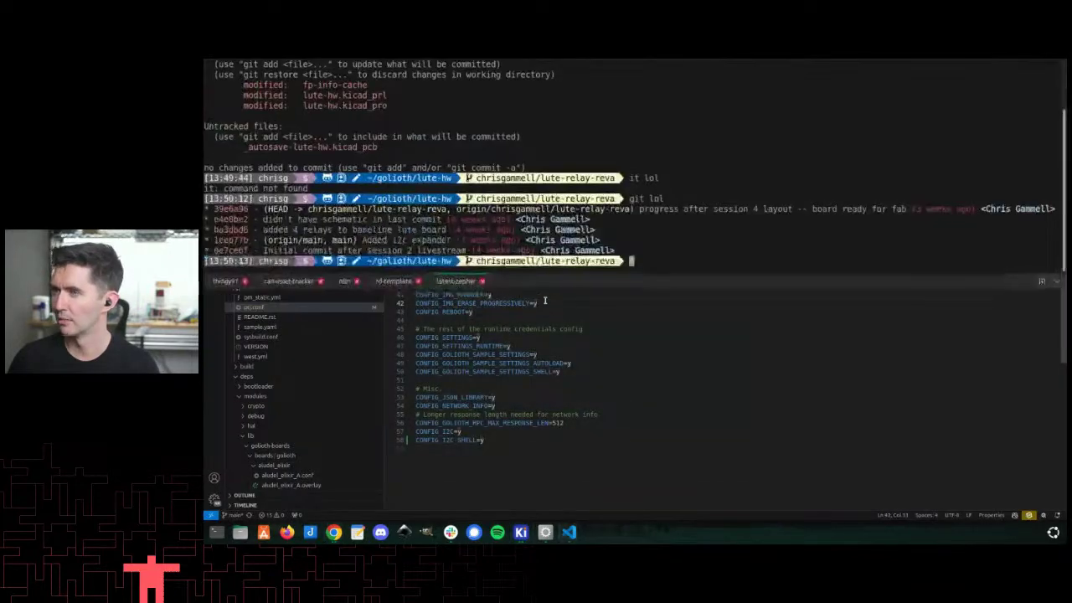
pyautogui.write('git reset --ah')
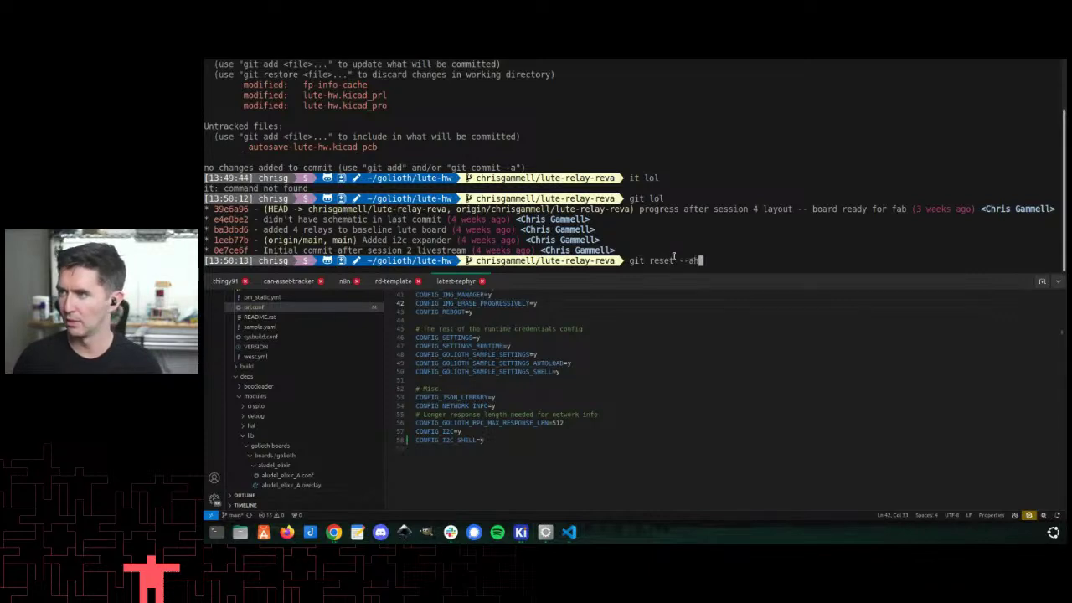
pyautogui.write('rd')
pyautogui.press('Return')
# Step: Switch to KiCad and close the lute-hw Schematic Editor window
pyautogui.click(670, 438)
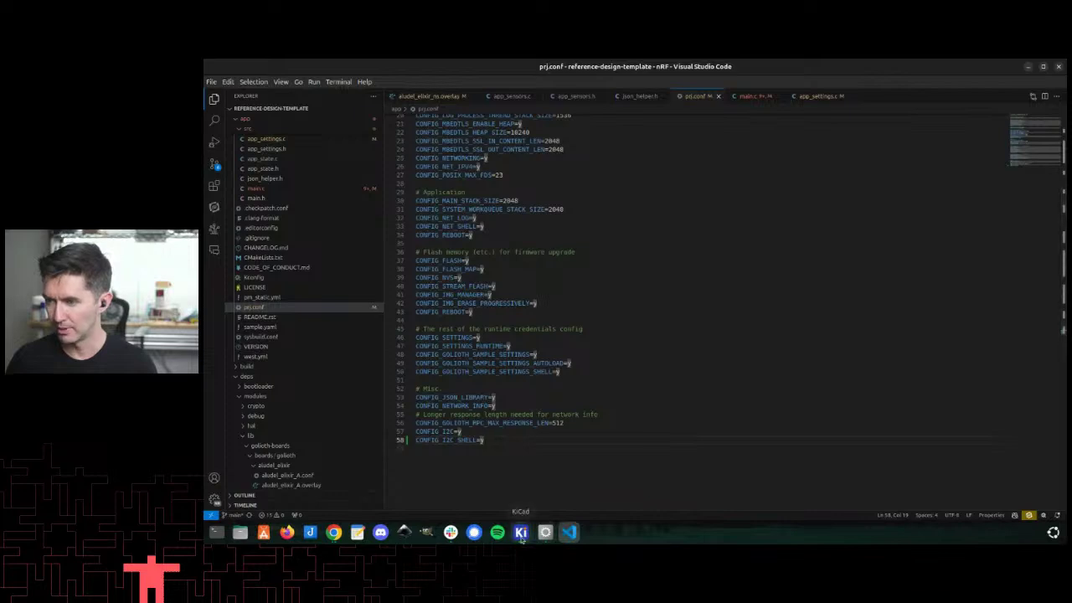
pyautogui.click(521, 536)
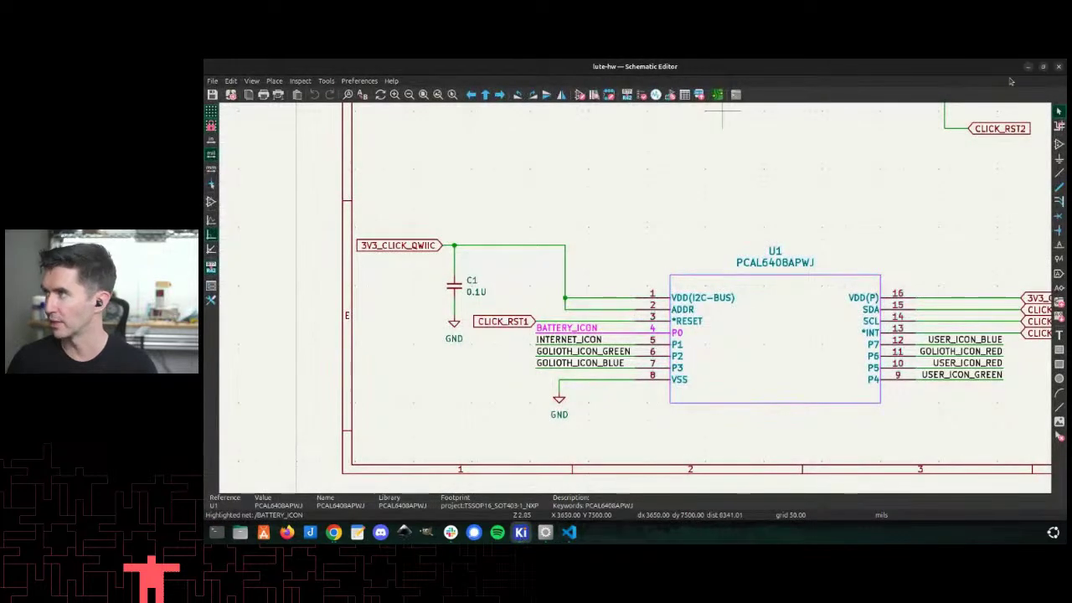
pyautogui.click(1059, 66)
# Step: Check the lute-hw repository again with git status in the terminal
pyautogui.hotkey('alt', 'Tab')
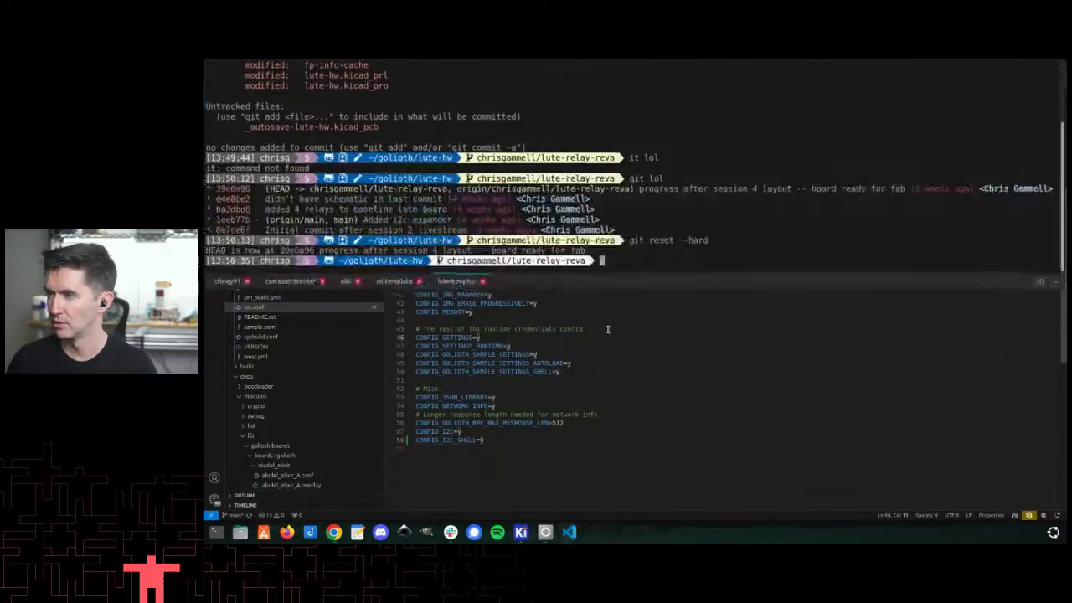
pyautogui.doubleClick(618, 253)
pyautogui.write('git status')
pyautogui.press('Return')
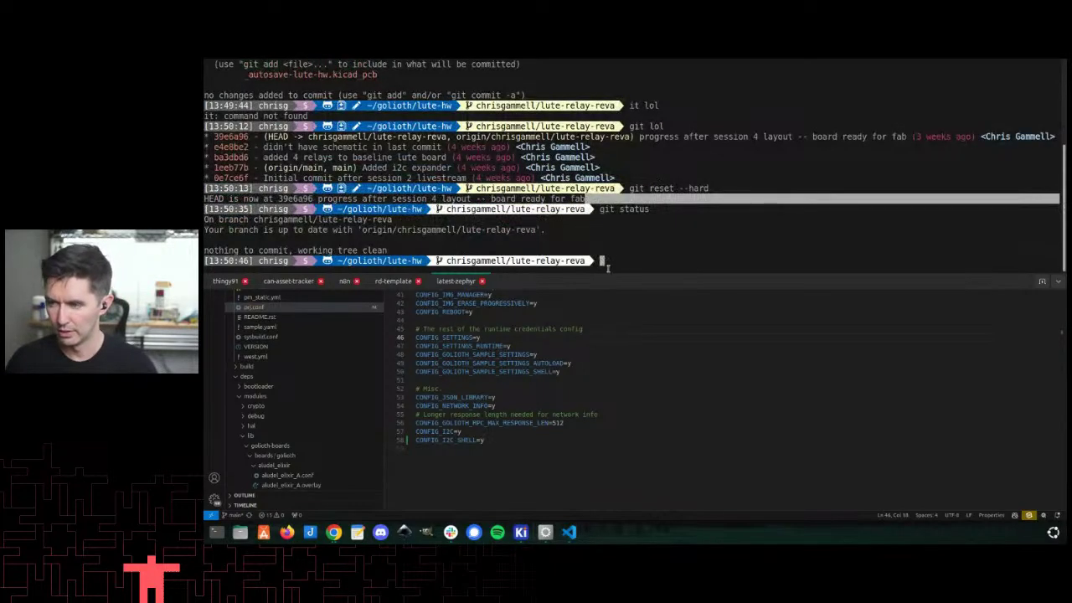
# Step: Switch to Chrome and open the lute-relay-reva branch of the golioth/lute-hw repository on GitHub
pyautogui.hotkey('alt', 'Tab')
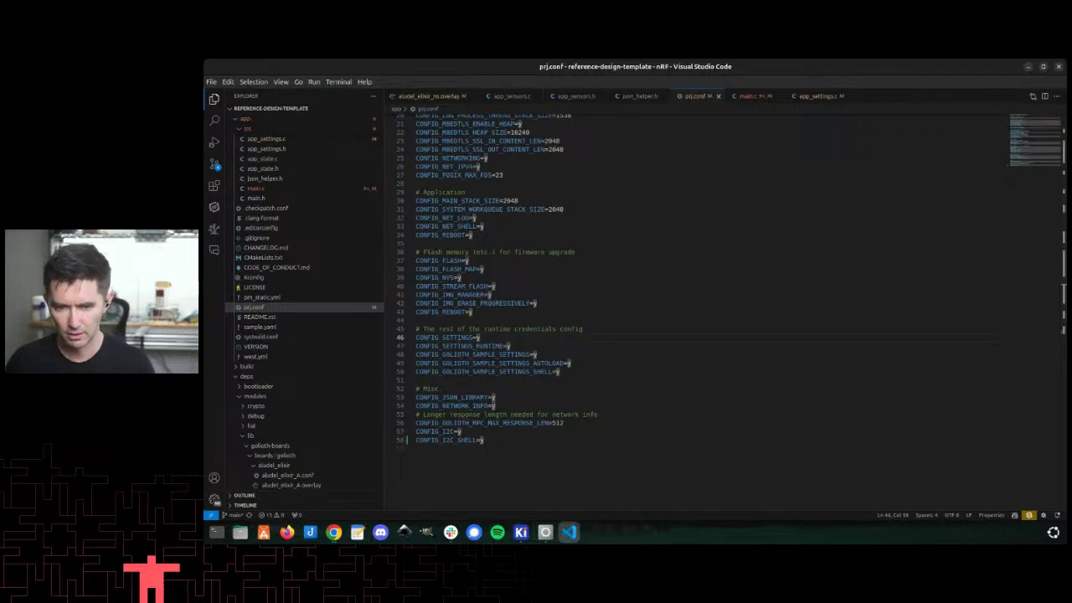
pyautogui.hotkey('alt', 'Tab')
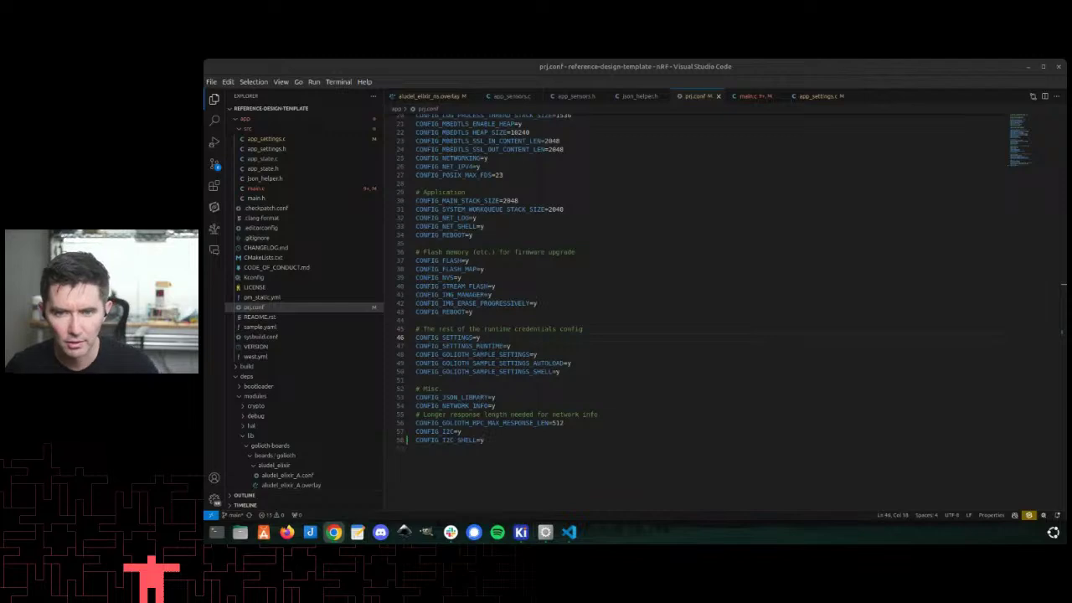
pyautogui.click(333, 531)
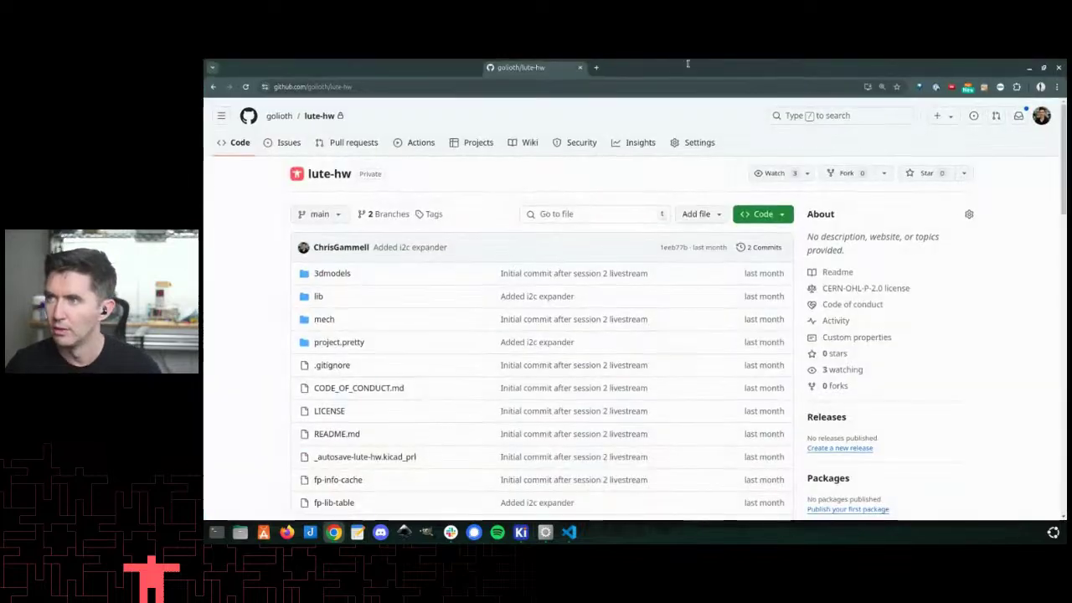
pyautogui.click(381, 214)
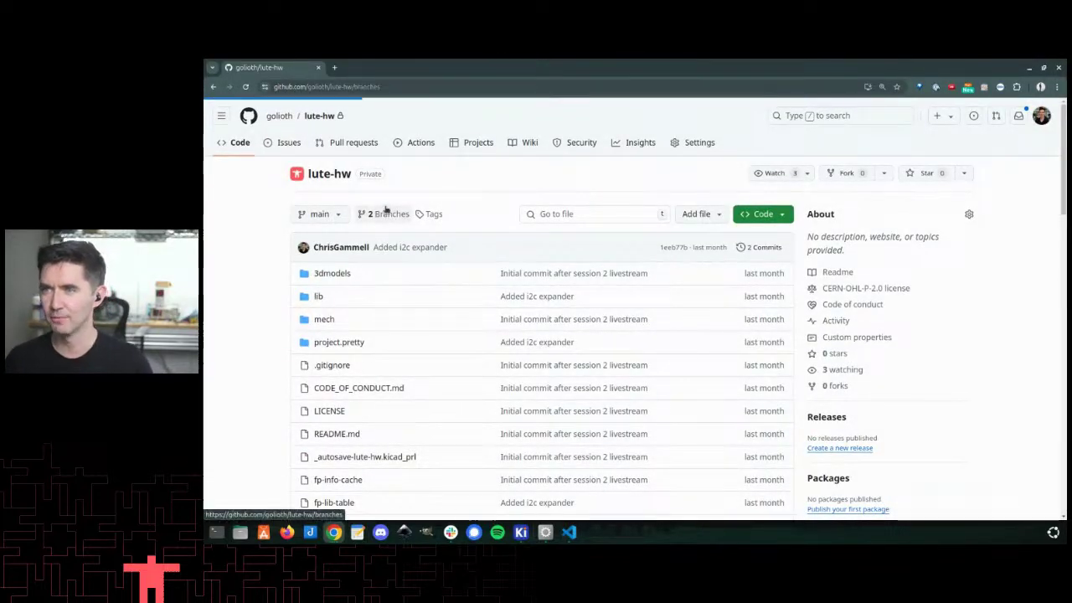
pyautogui.click(354, 380)
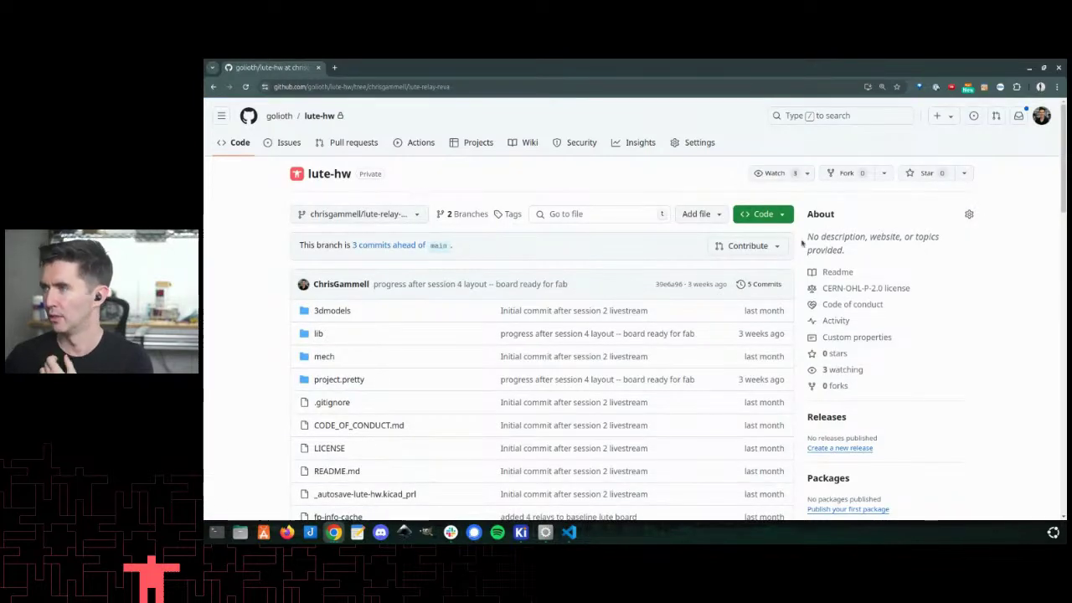
# Step: Start a new pull request in lute-hw with main as base and the lute-relay-reva branch as the compare branch
pyautogui.click(352, 142)
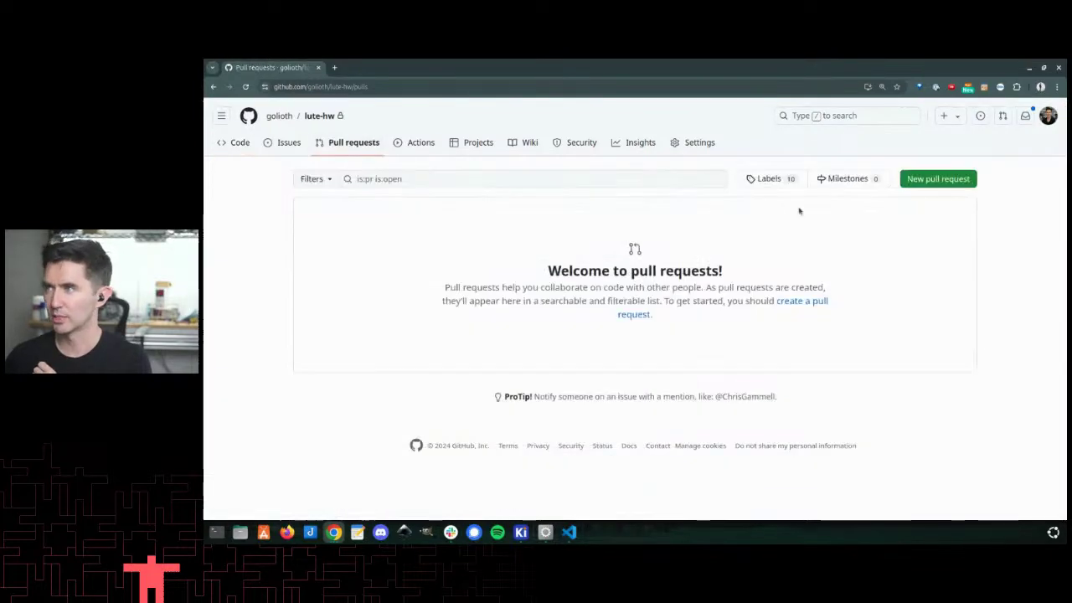
pyautogui.click(944, 181)
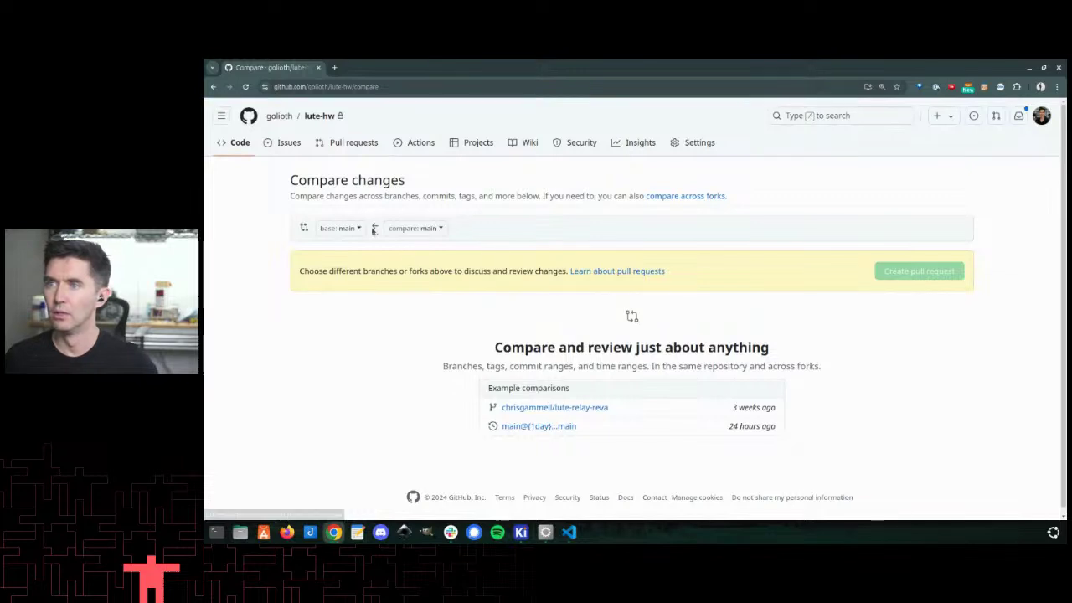
pyautogui.click(439, 230)
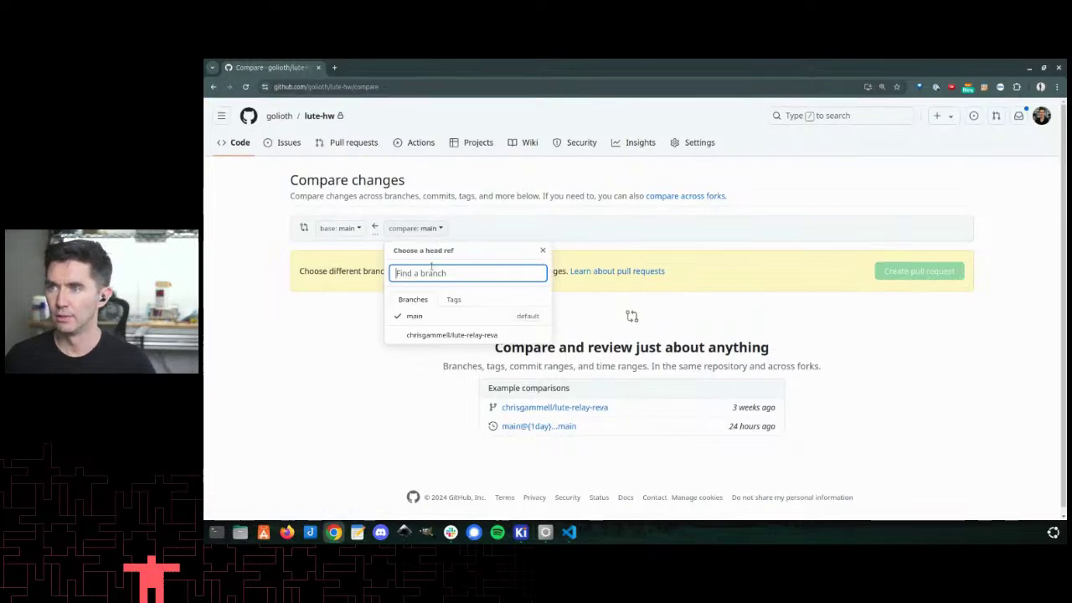
pyautogui.click(471, 335)
pyautogui.scroll(-2, 566, 378)
pyautogui.click(919, 191)
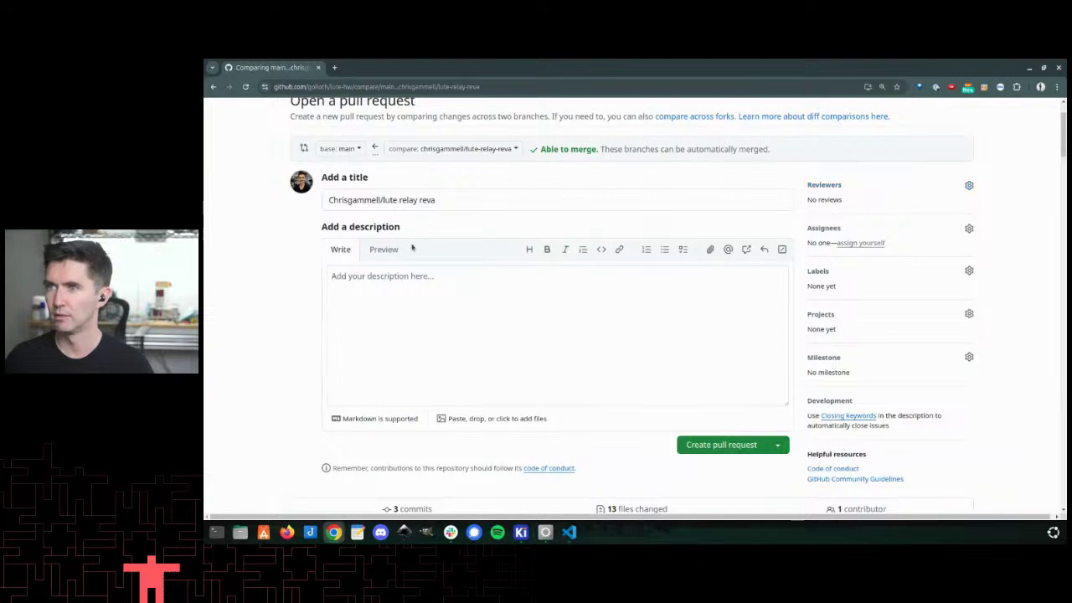
# Step: Title the pull request "Rev A board" and create it
pyautogui.tripleClick(498, 198)
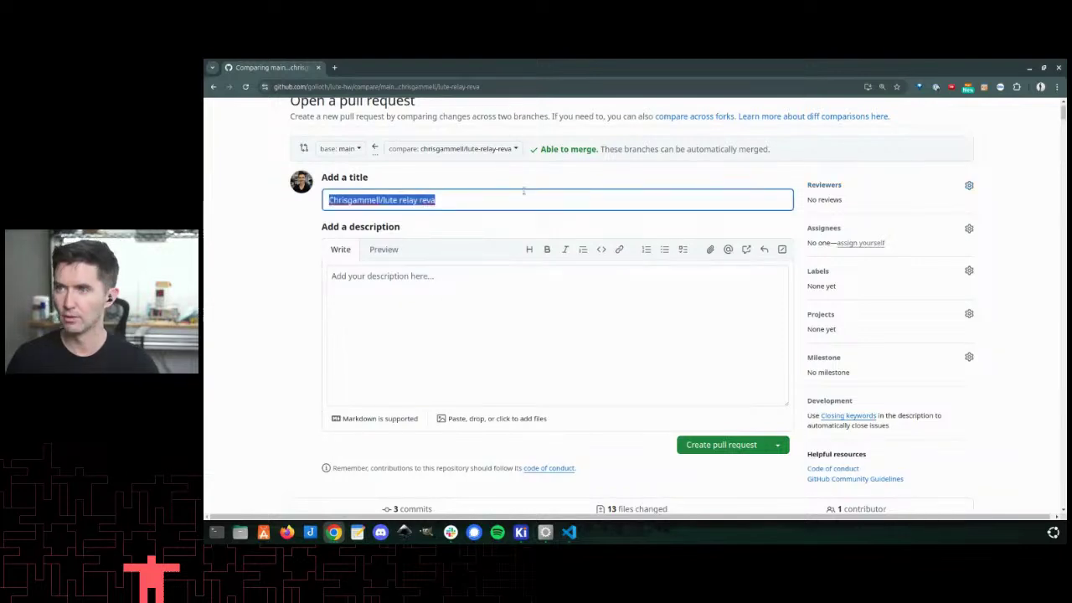
pyautogui.write('Rev A board')
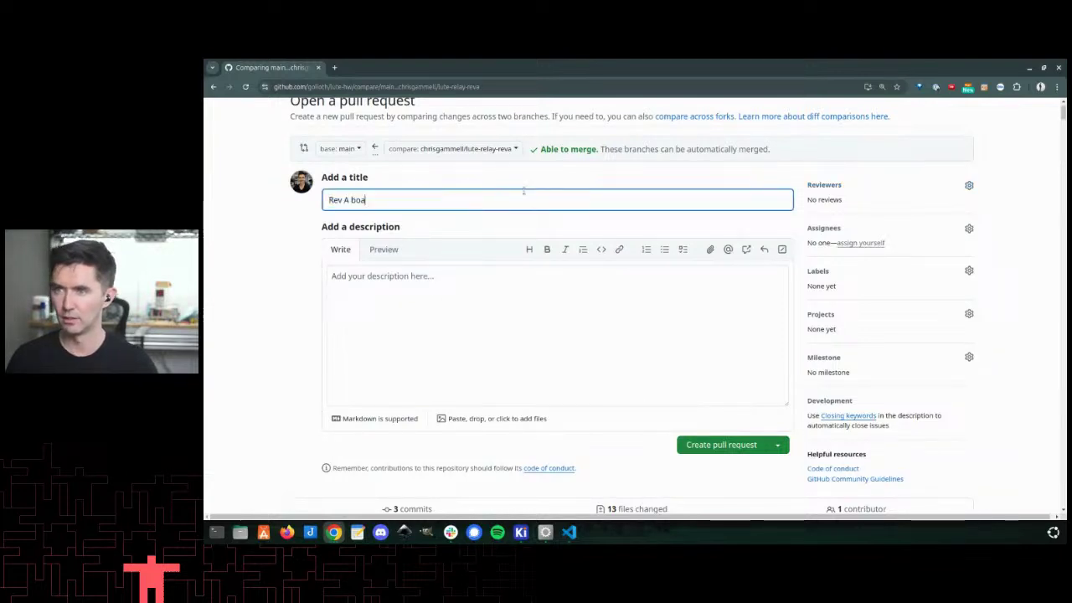
pyautogui.press('Return')
# Step: In the terminal, create the annotated git tag RevA with the message "RevA of board sent to PCB fab" and push the tags
pyautogui.press('F12')
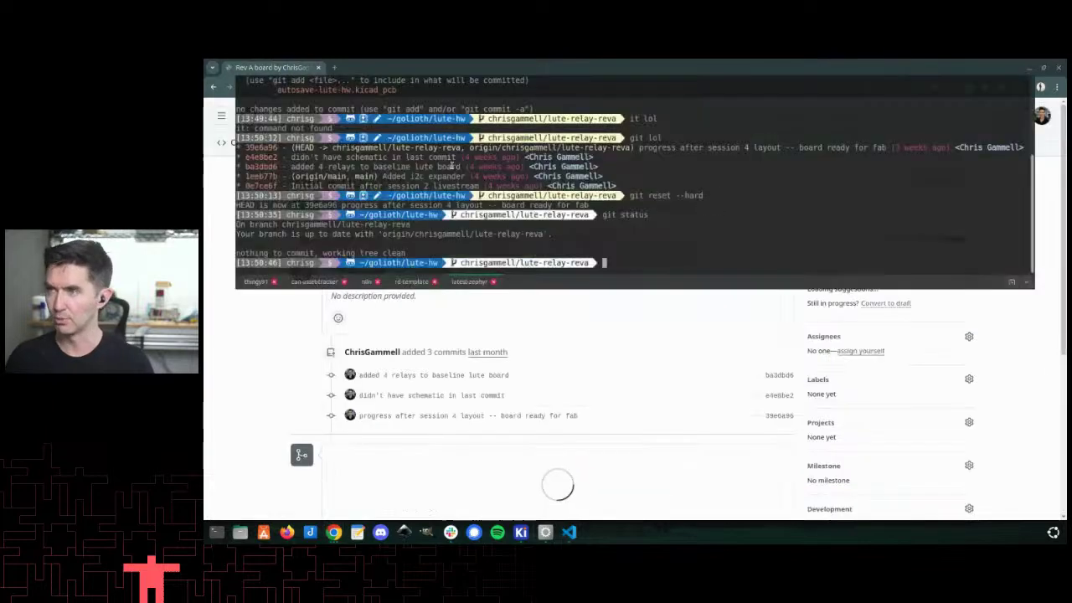
pyautogui.write('git tag -a ')
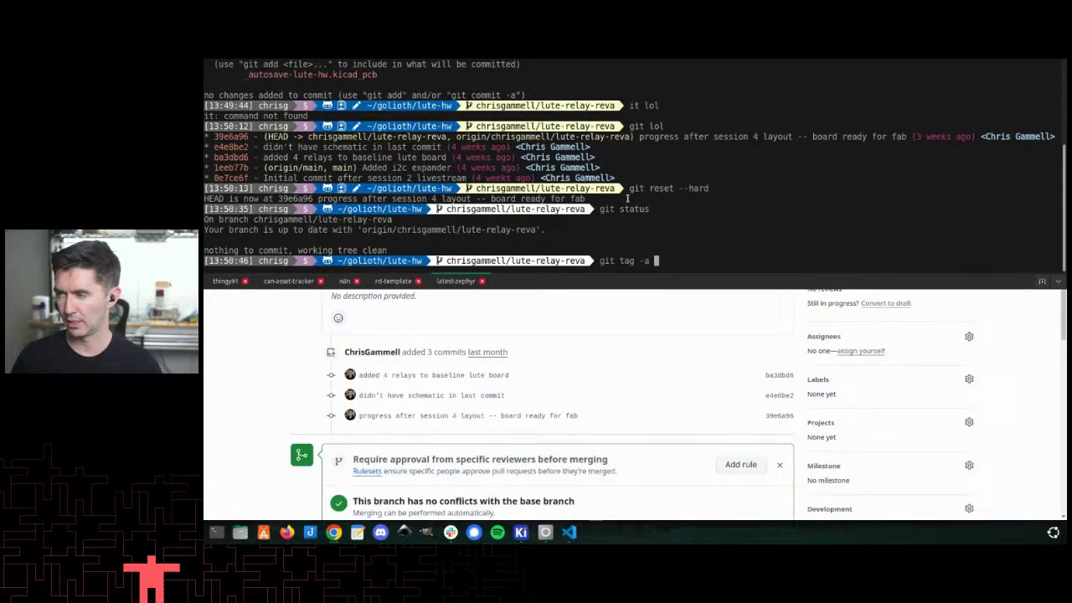
pyautogui.write('Re')
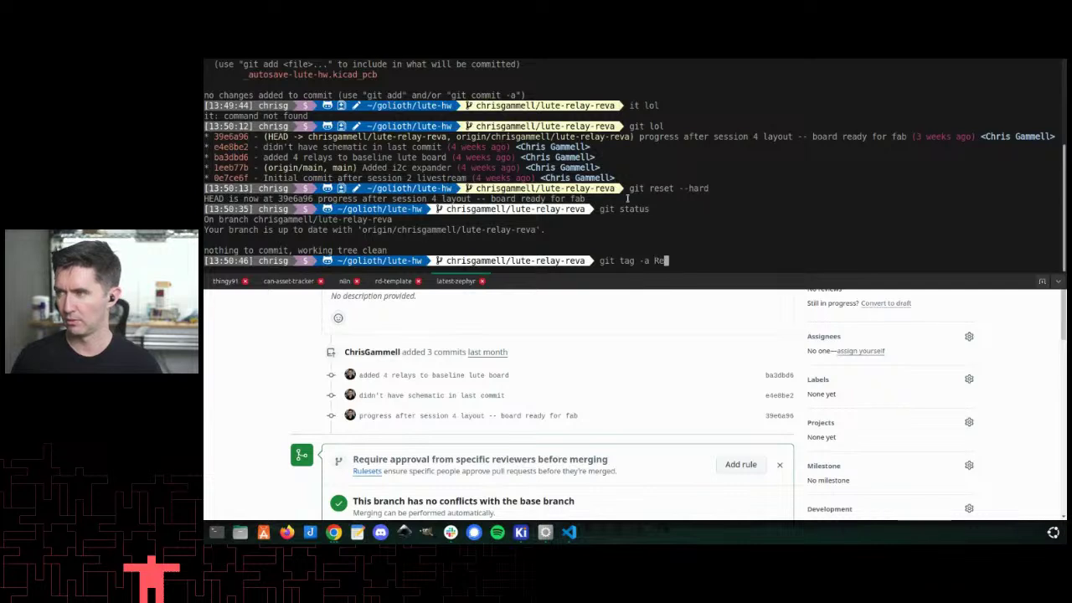
pyautogui.write('vA -m "Rev A')
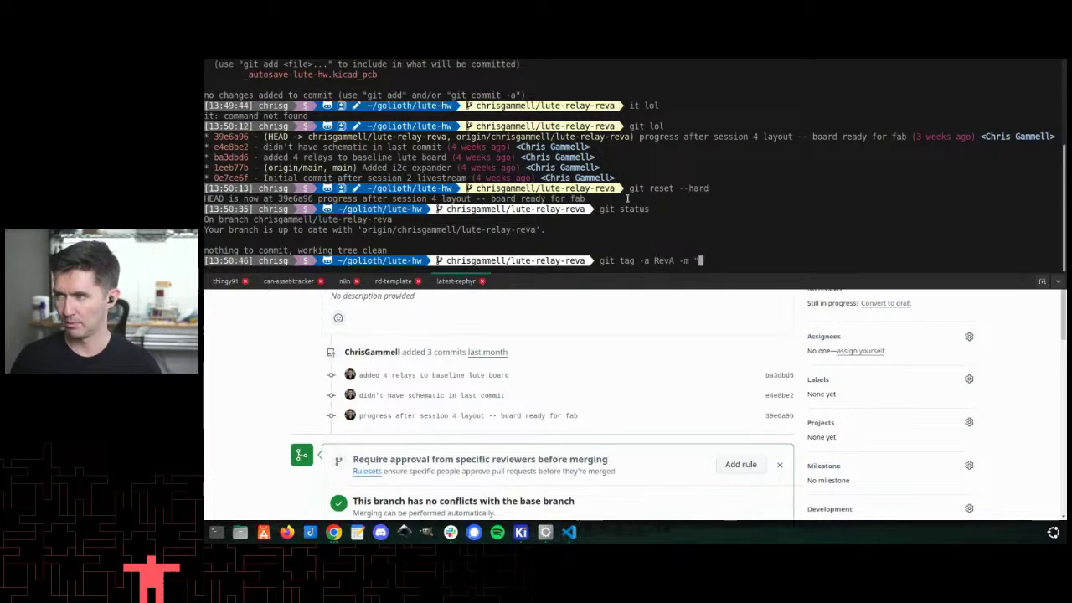
pyautogui.press('BackSpace')
pyautogui.press('BackSpace')
pyautogui.write('A')
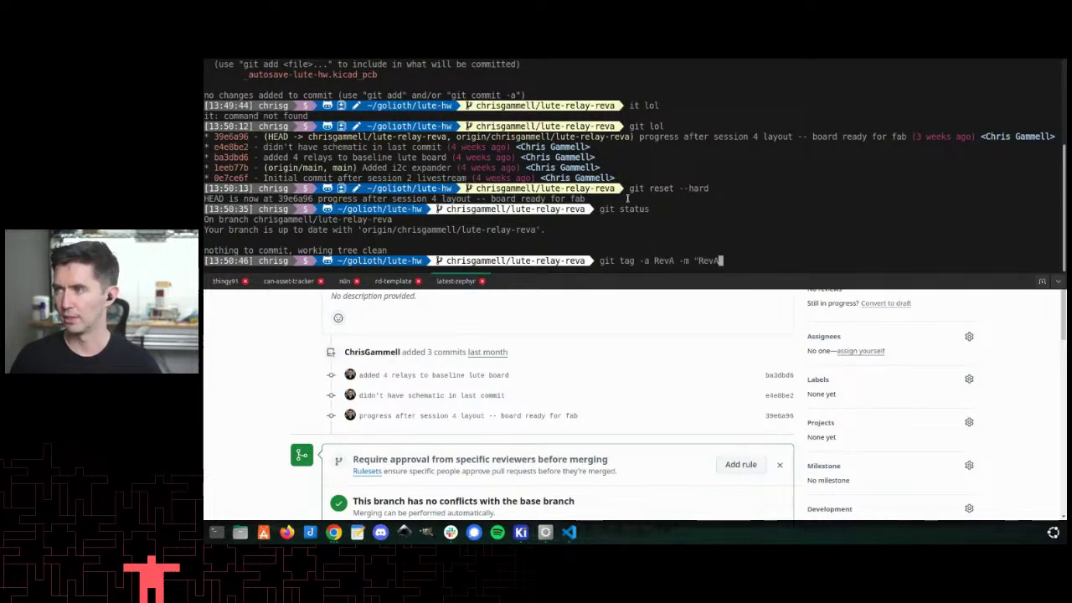
pyautogui.write(' of board sent to')
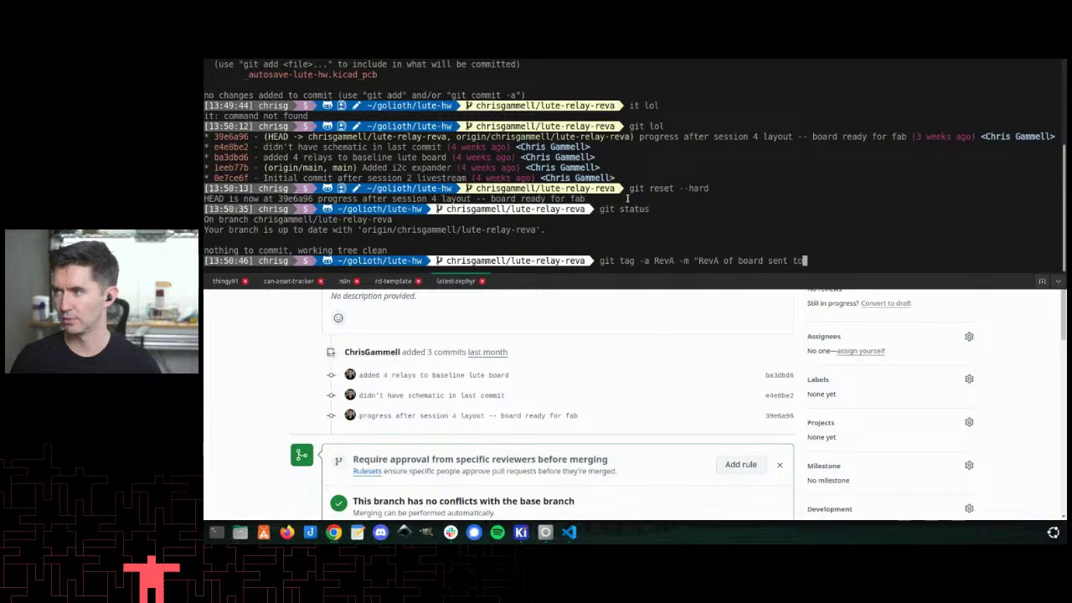
pyautogui.write(' PCB fab"')
pyautogui.press('Return')
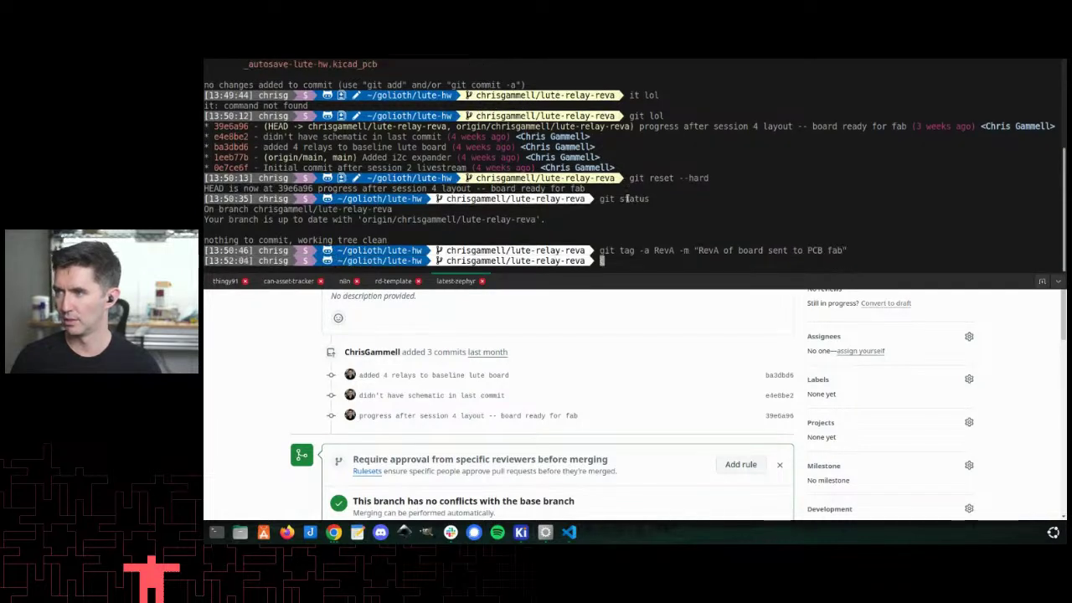
pyautogui.write('git push --tags')
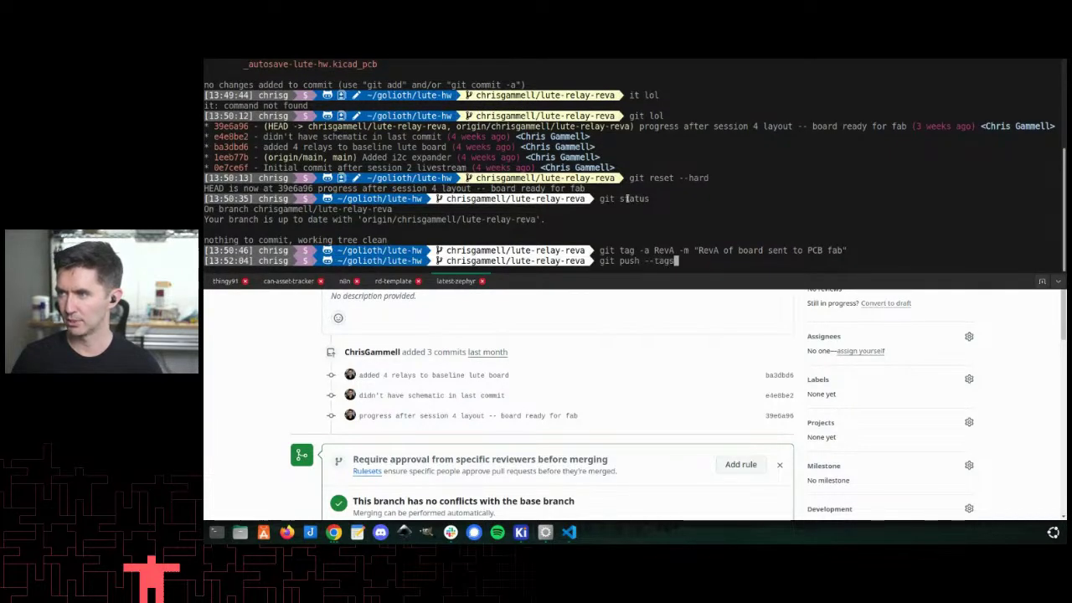
pyautogui.press('Return')
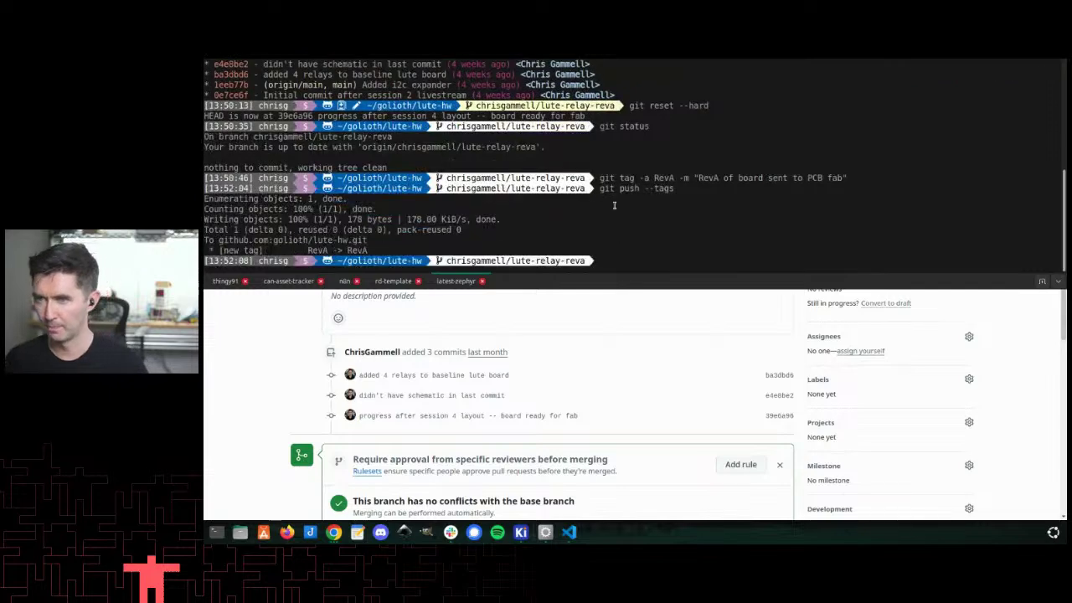
# Step: Show the commit history with git lol and examine the branch and tag labels on the latest commit
pyautogui.write('git lol')
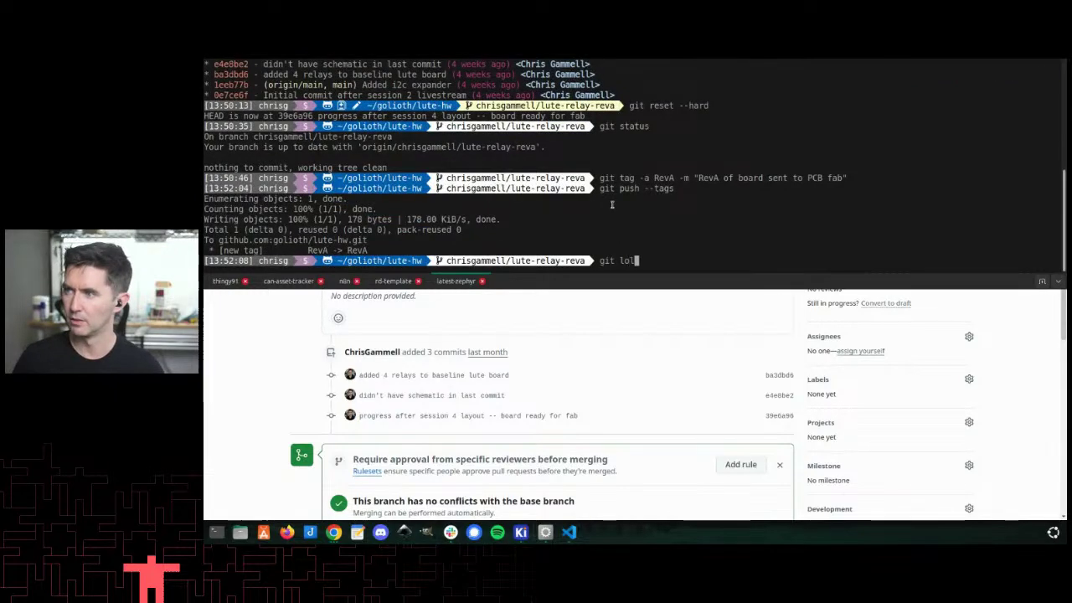
pyautogui.press('Return')
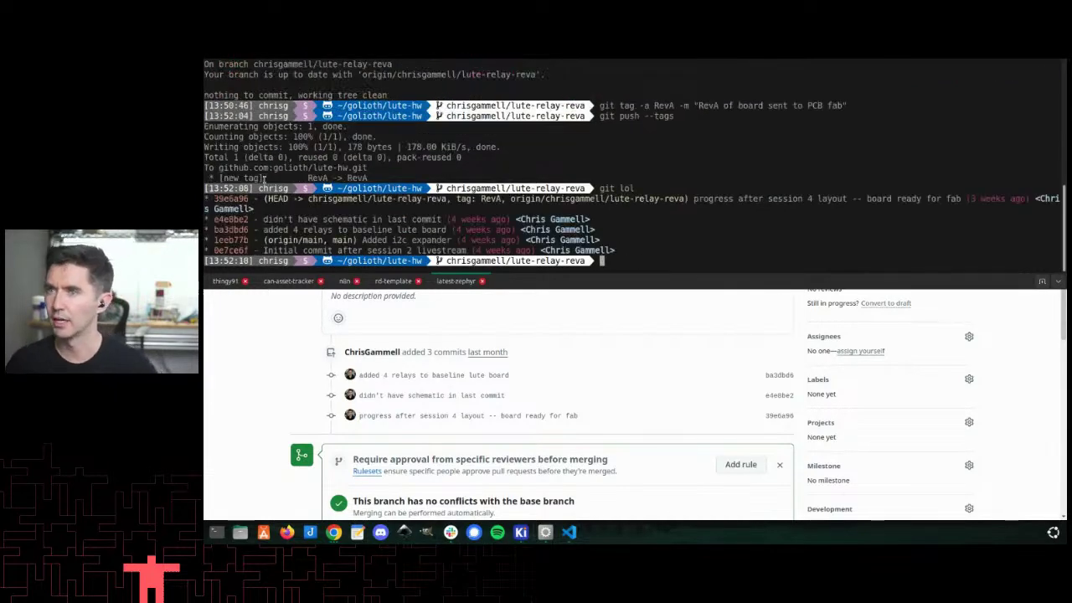
pyautogui.moveTo(453, 198); pyautogui.dragTo(542, 198)
pyautogui.moveTo(689, 199); pyautogui.dragTo(397, 203)
pyautogui.moveTo(268, 199); pyautogui.dragTo(432, 199)
pyautogui.click(267, 199)
pyautogui.press('F12')
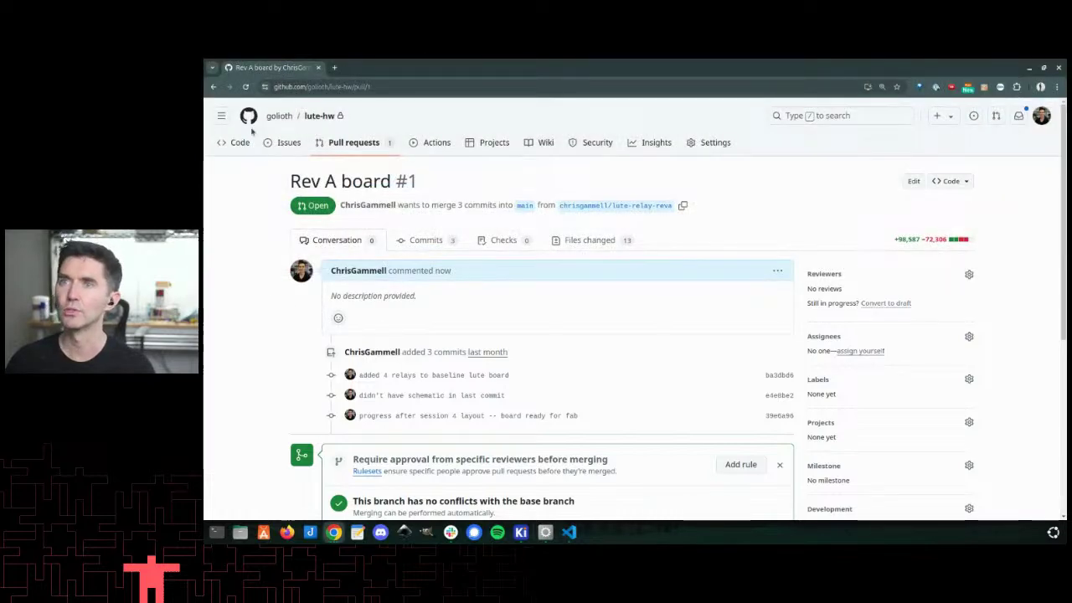
# Step: Back in Chrome, merge the "Rev A board" pull request into main and delete its lute-relay-reva branch on GitHub
pyautogui.click(246, 86)
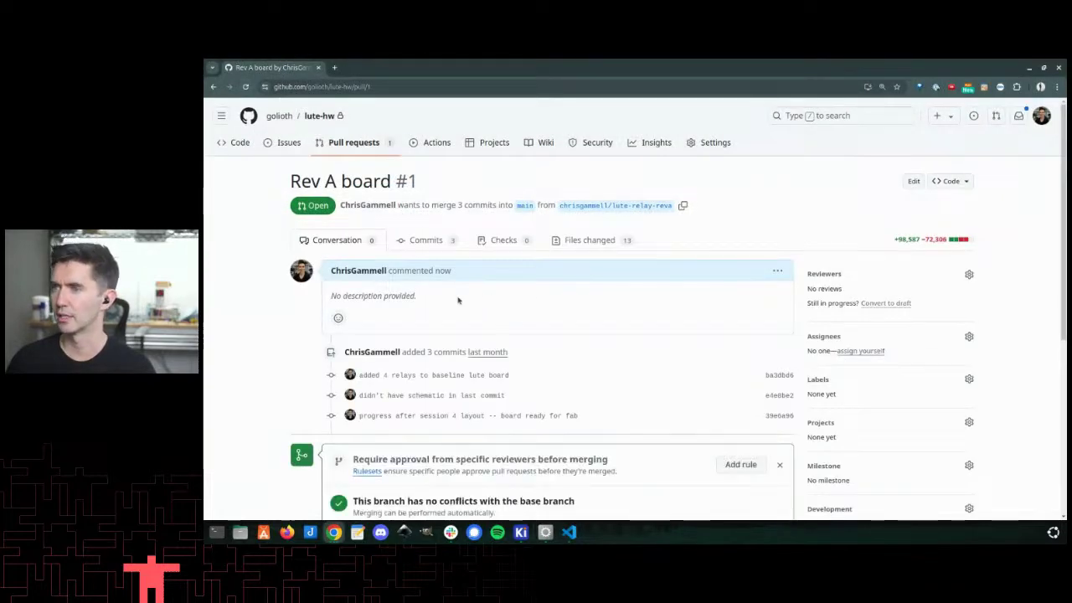
pyautogui.scroll(-4, 447, 306)
pyautogui.scroll(3, 555, 323)
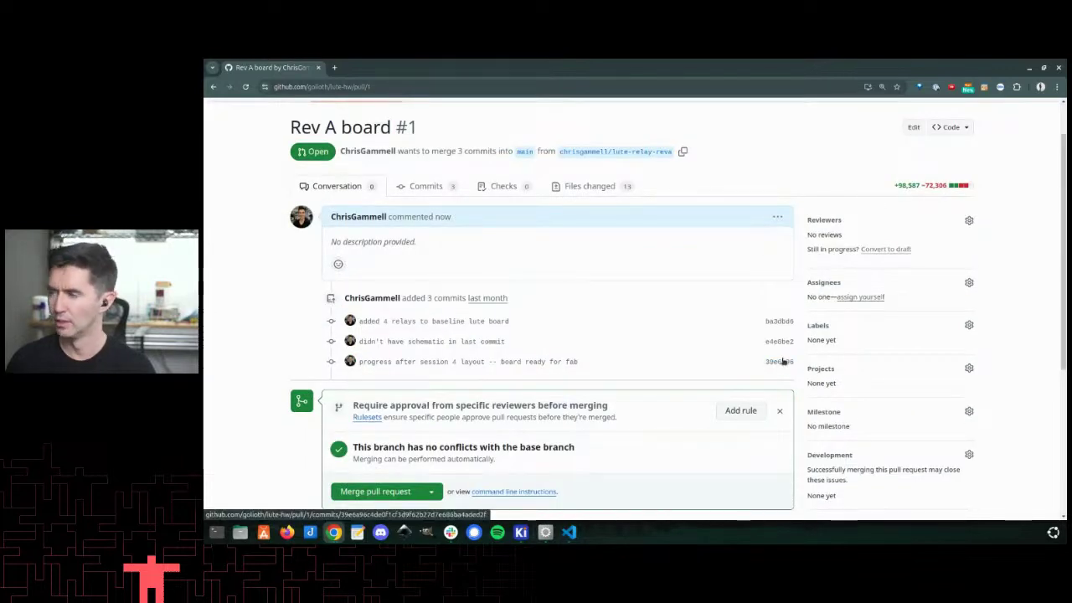
pyautogui.scroll(-3, 683, 337)
pyautogui.scroll(-2, 509, 285)
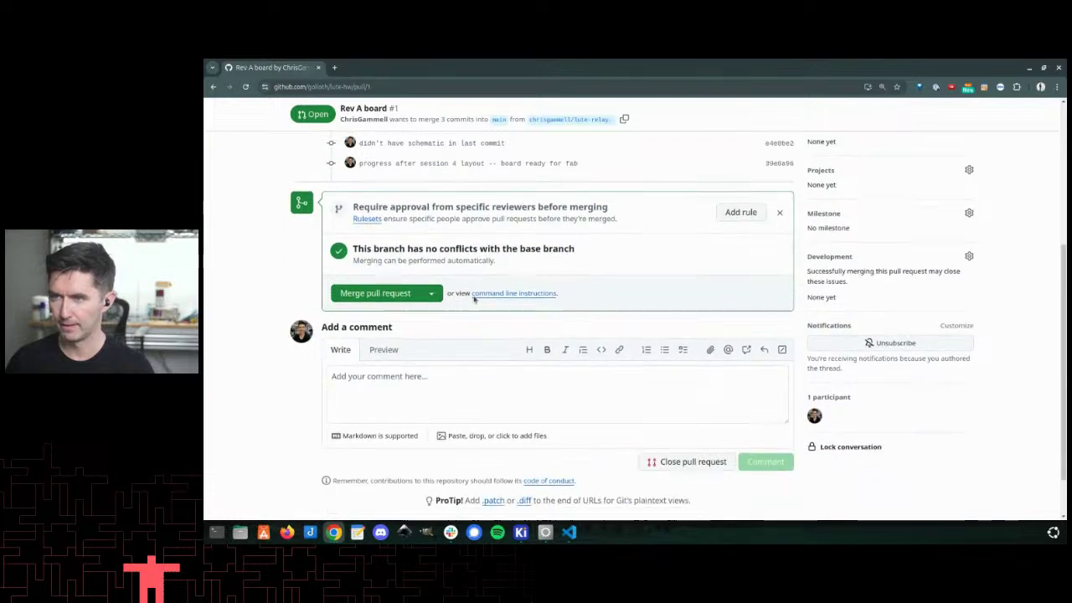
pyautogui.click(363, 329)
pyautogui.click(364, 313)
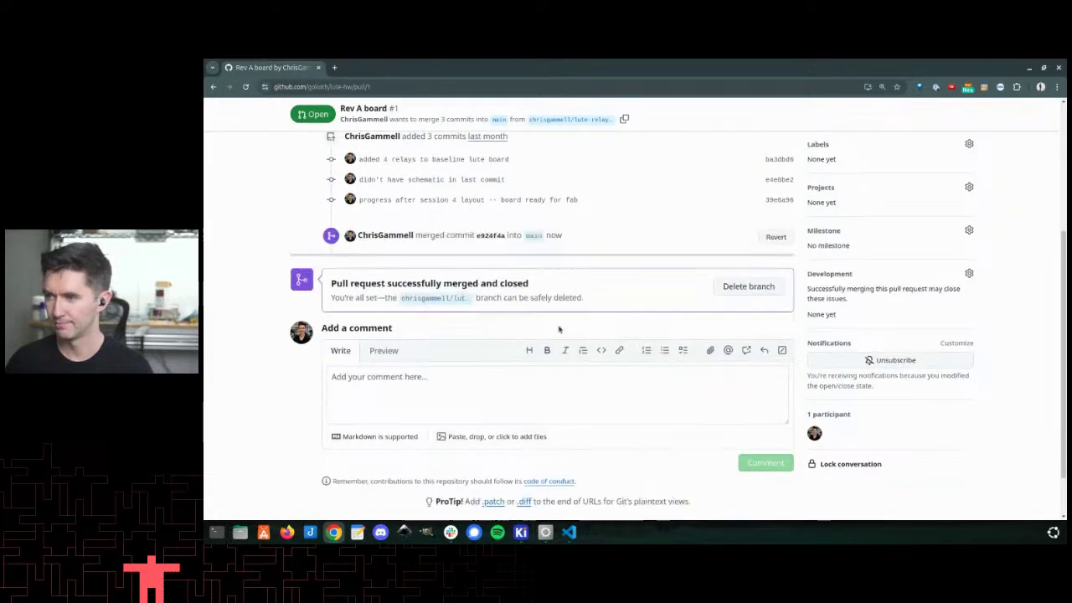
pyautogui.click(749, 287)
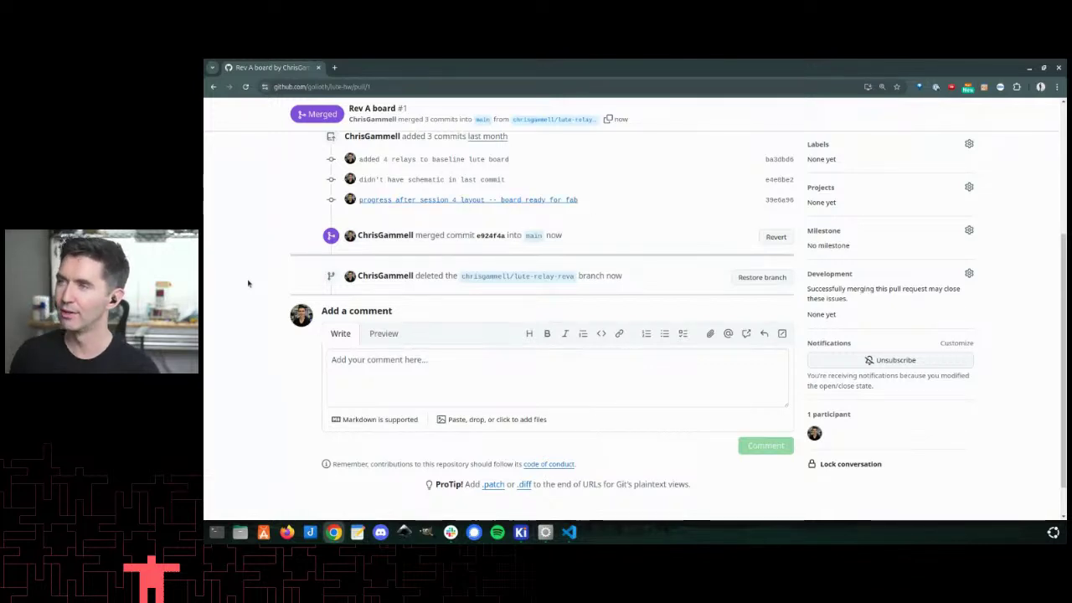
# Step: View the lute-hw repository's tags on GitHub, compare the RevA tag's commit with the terminal log, and return to the code page
pyautogui.scroll(5, 241, 277)
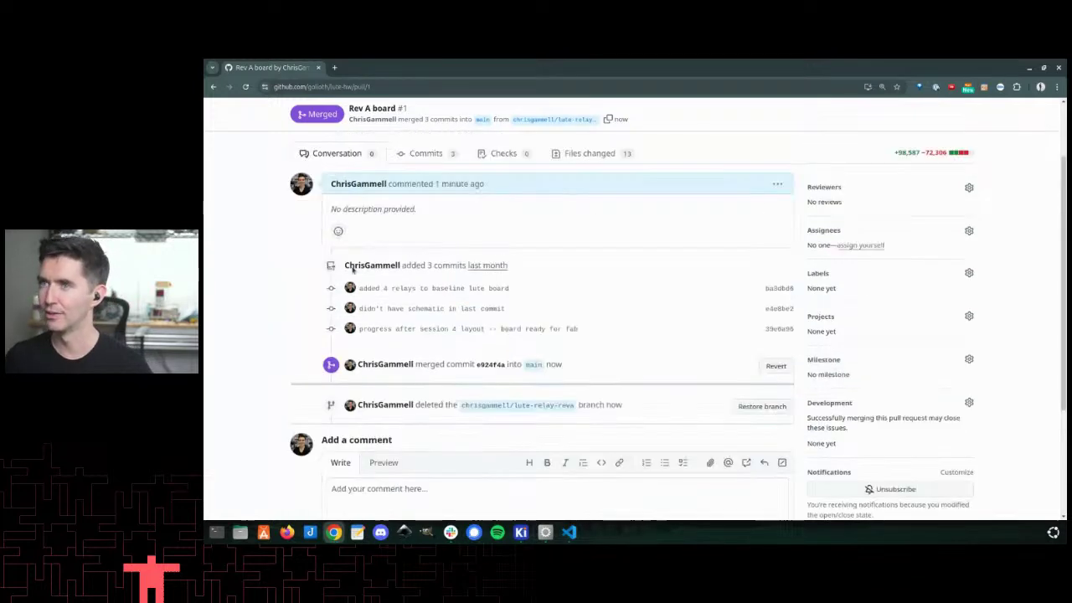
pyautogui.click(234, 143)
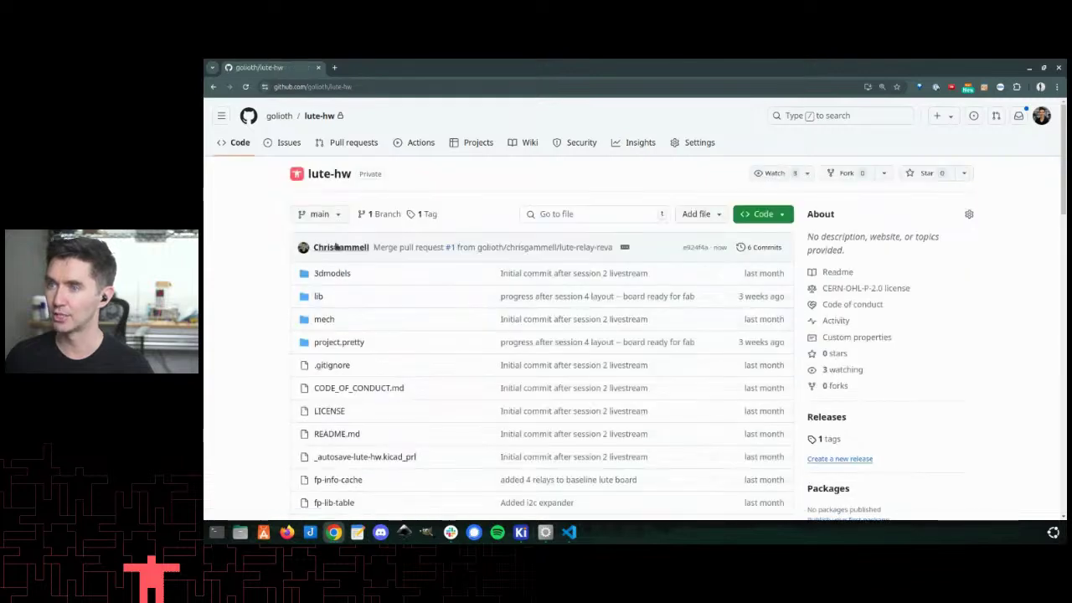
pyautogui.click(423, 214)
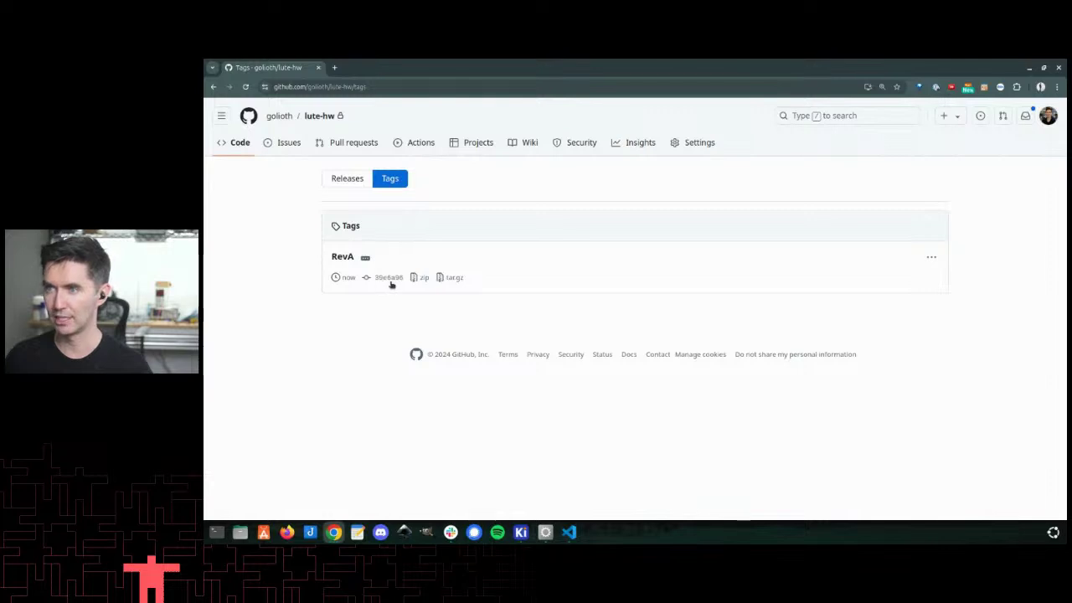
pyautogui.press('F12')
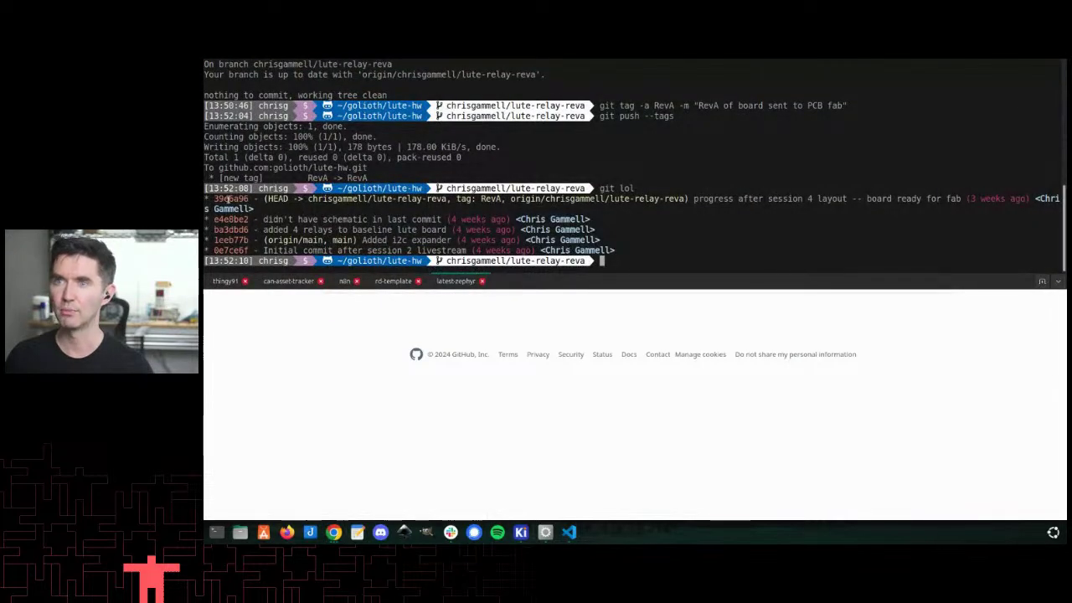
pyautogui.press('F12')
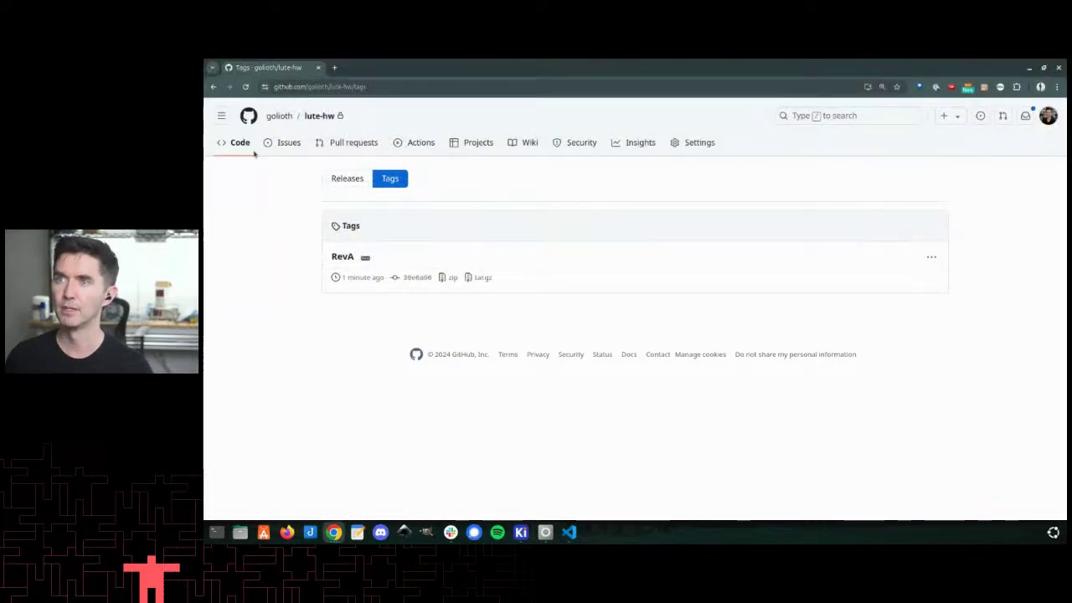
pyautogui.click(241, 144)
# Step: Check out the main branch of lute-hw in the terminal
pyautogui.press('F12')
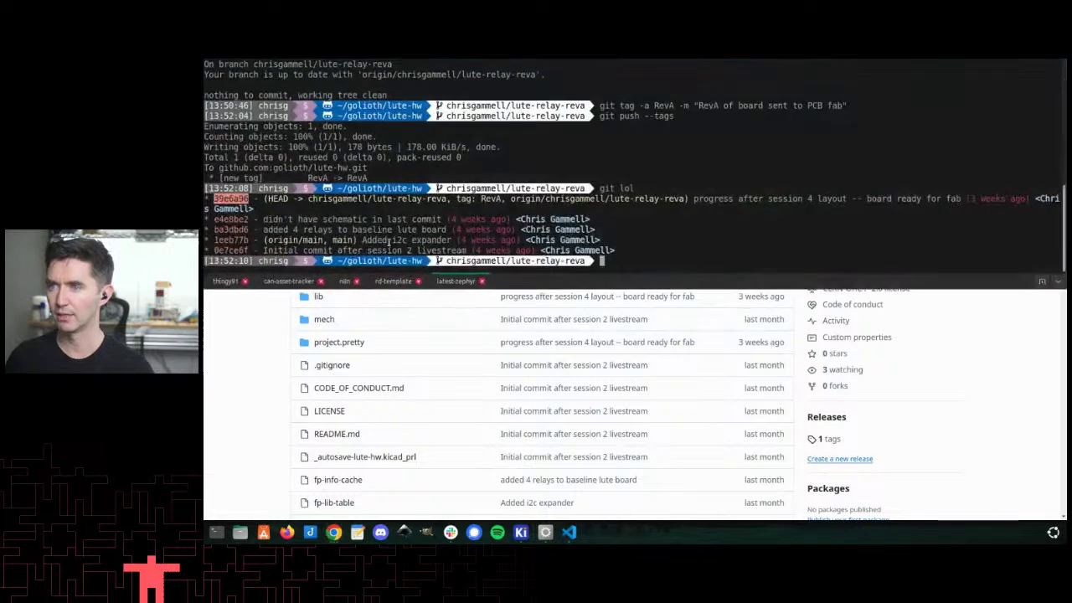
pyautogui.write('git checko')
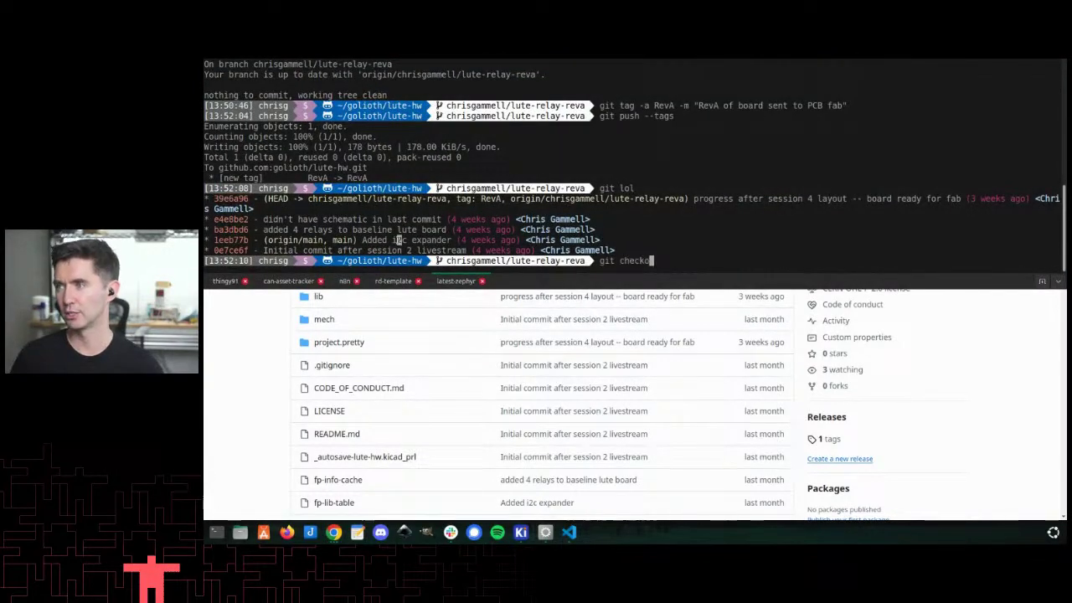
pyautogui.write('ut main')
pyautogui.press('Return')
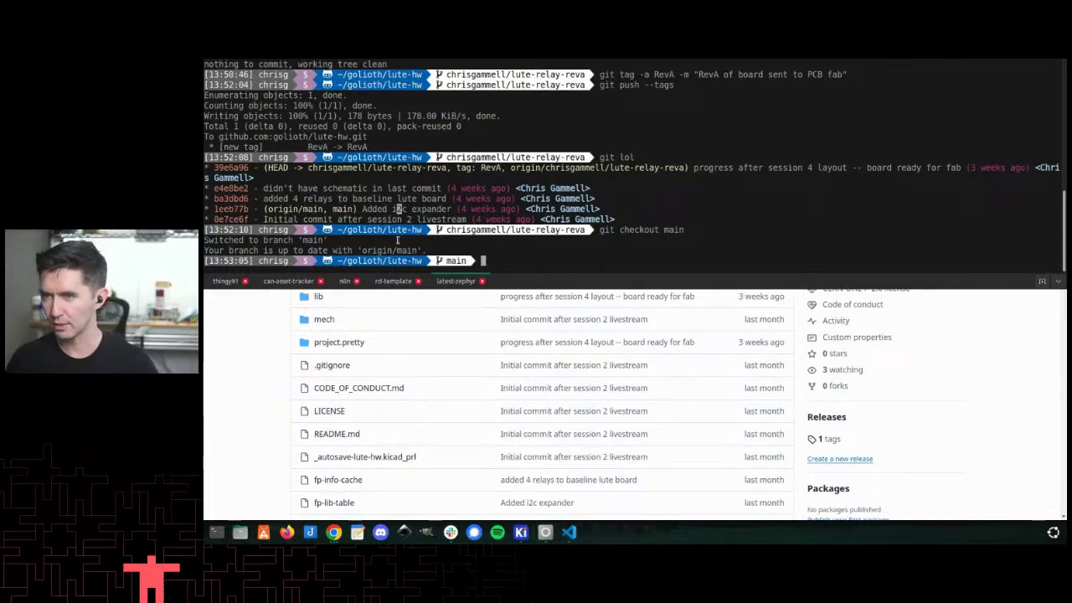
# Step: Create and check out a new git branch named lute-relay-revb, prefixed with the account username and a slash
pyautogui.press('F12')
pyautogui.press('F12')
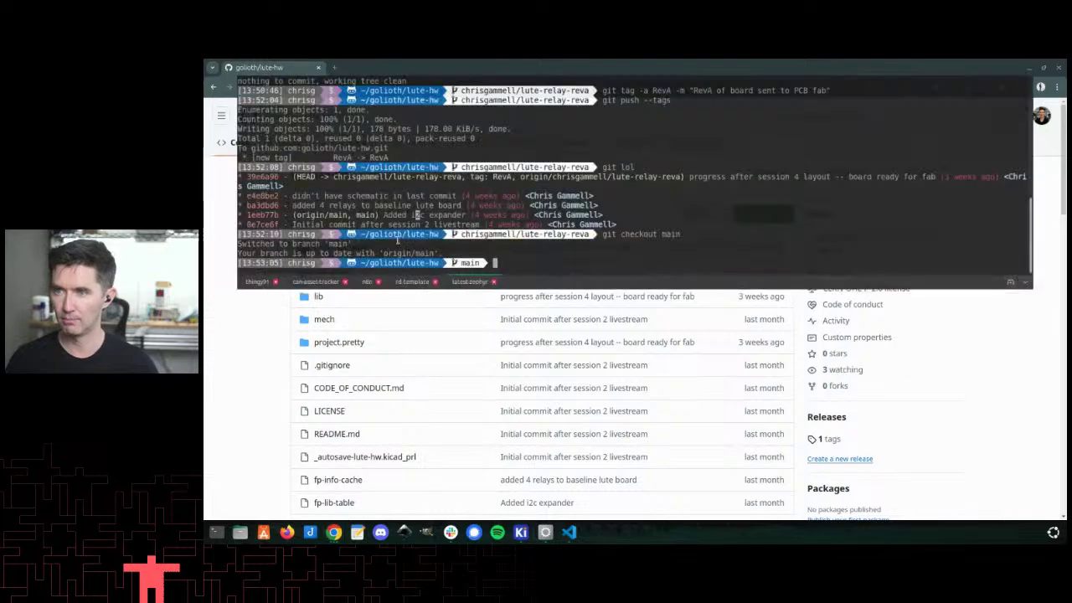
pyautogui.write('git checkout -')
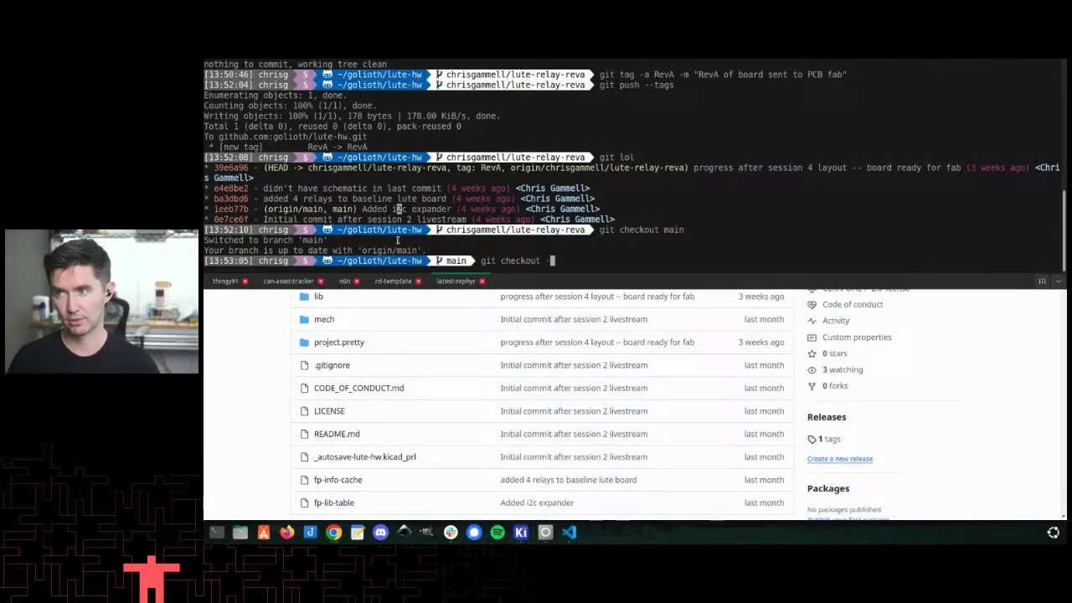
pyautogui.write('b ')
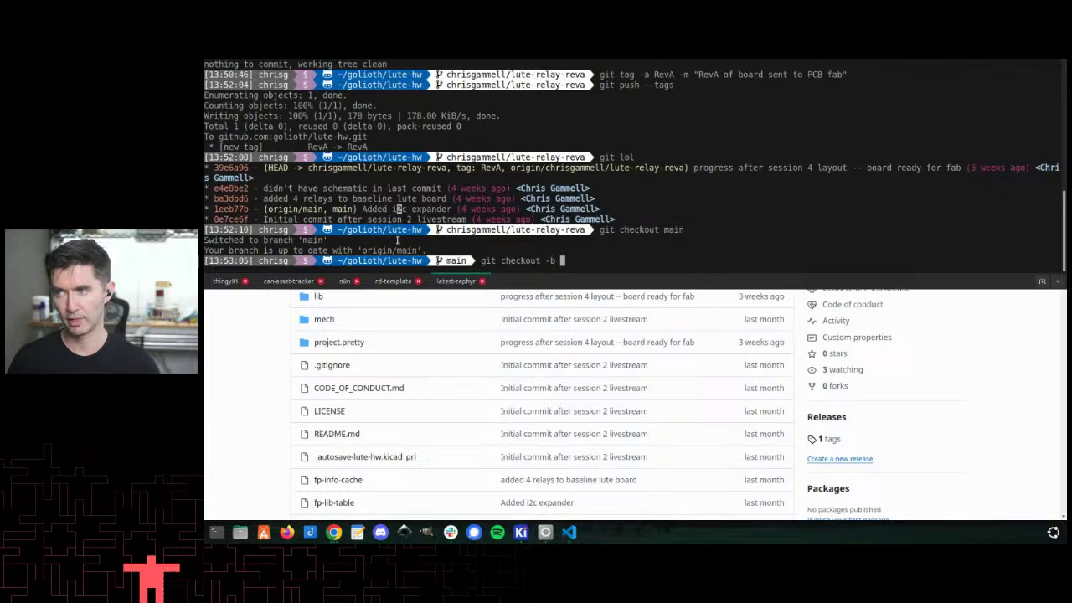
pyautogui.write('chrisgammell/')
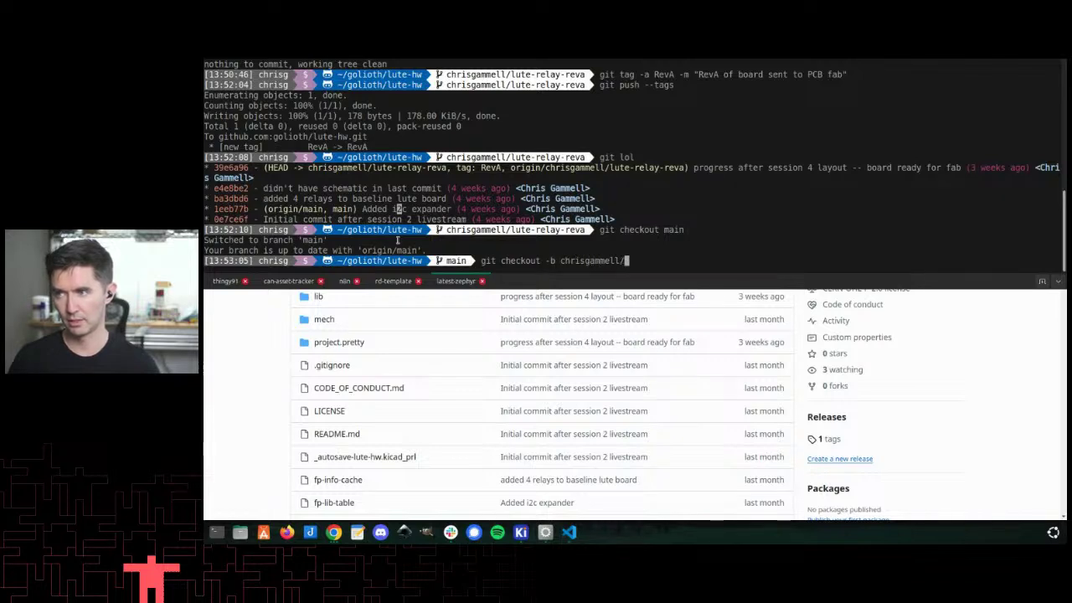
pyautogui.write('lute-relat')
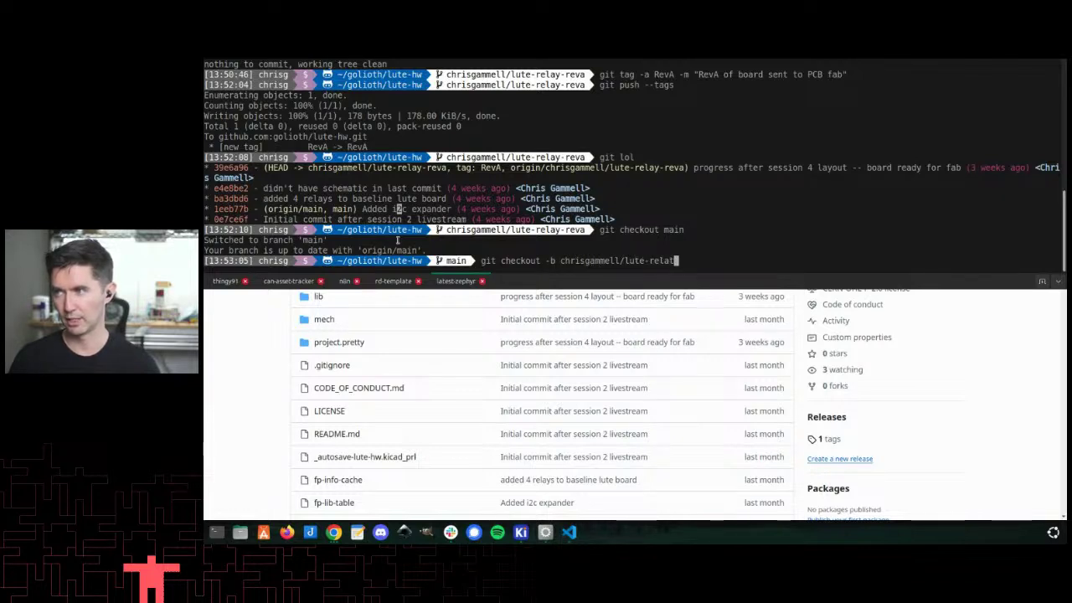
pyautogui.press('BackSpace')
pyautogui.write('y-revb')
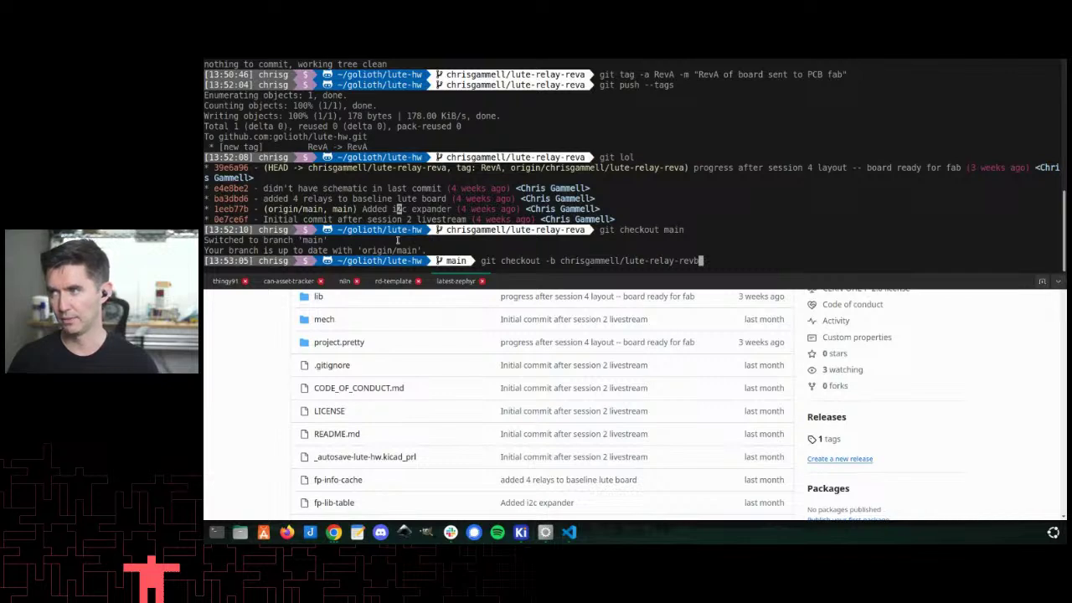
pyautogui.press('Return')
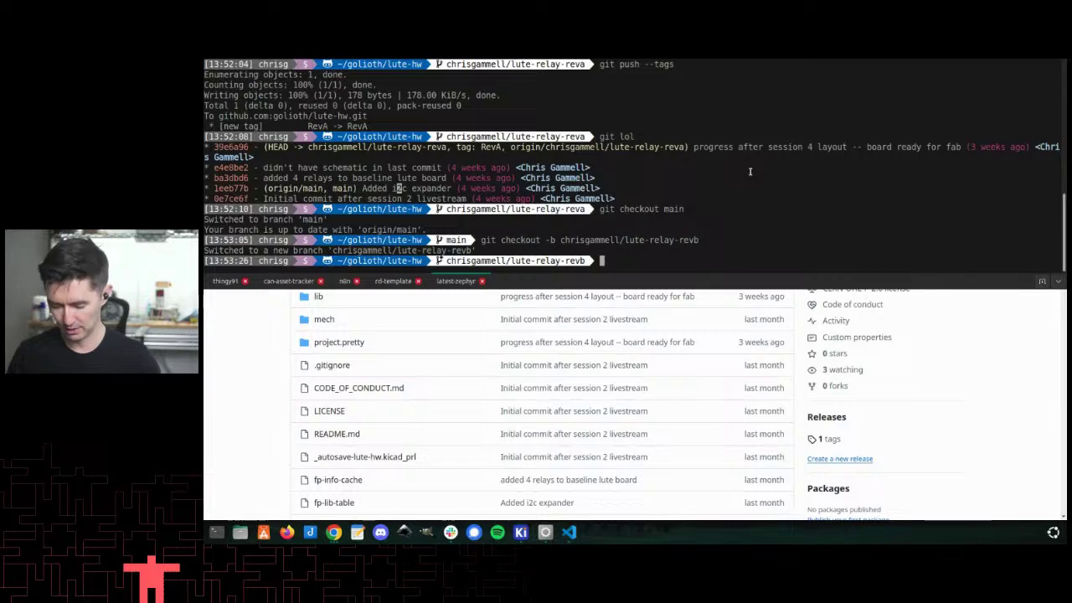
# Step: Check the new branch's commit history with git lol
pyautogui.press('F12')
pyautogui.press('F12')
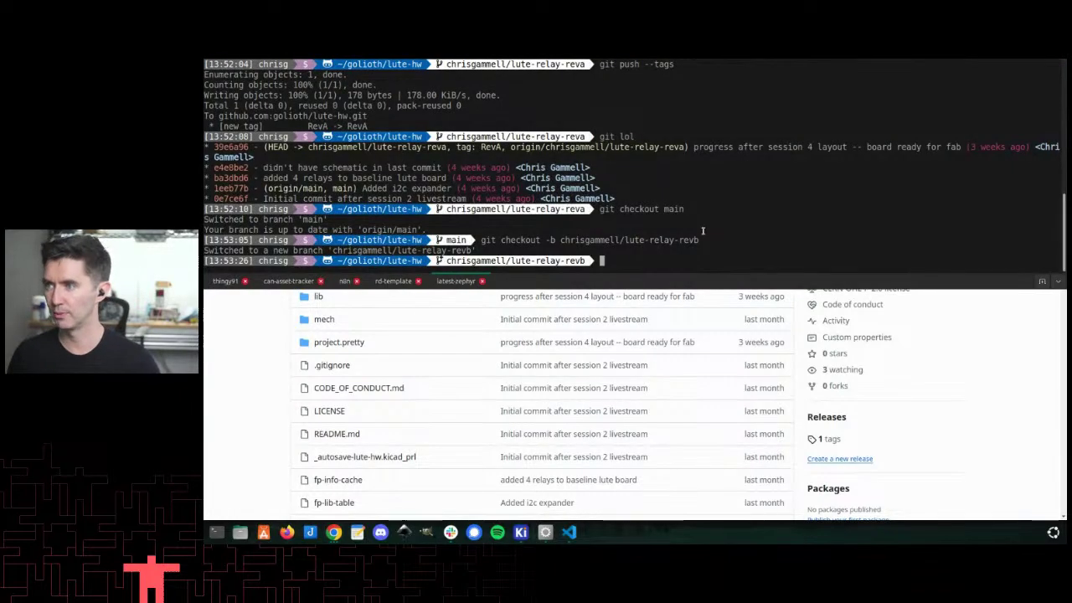
pyautogui.write('git lol')
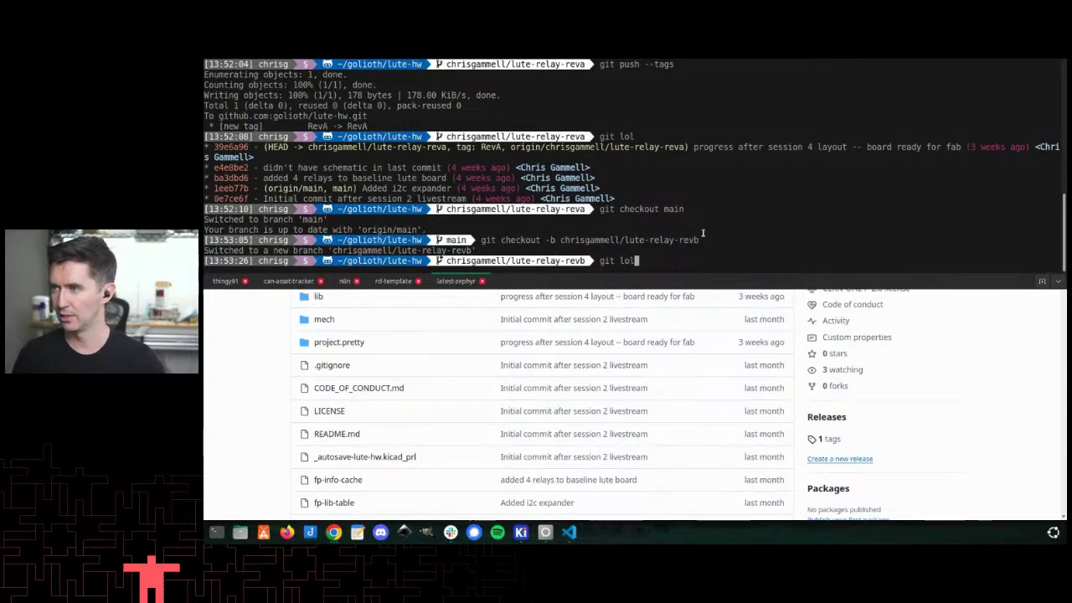
pyautogui.press('Return')
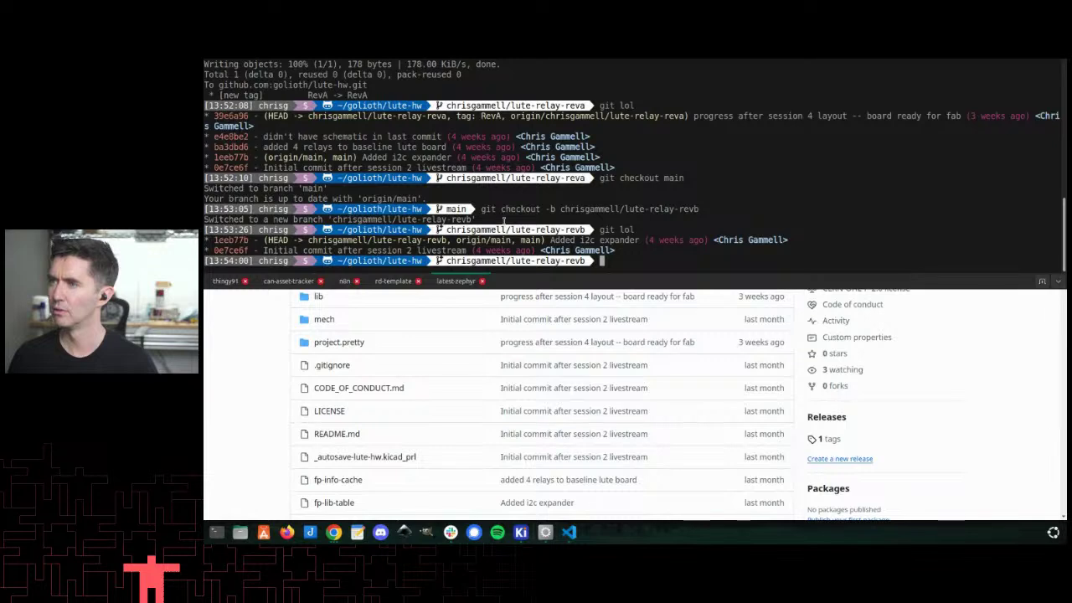
# Step: Check out the RevA tag of the lute-hw repository in the terminal
pyautogui.tripleClick(609, 241)
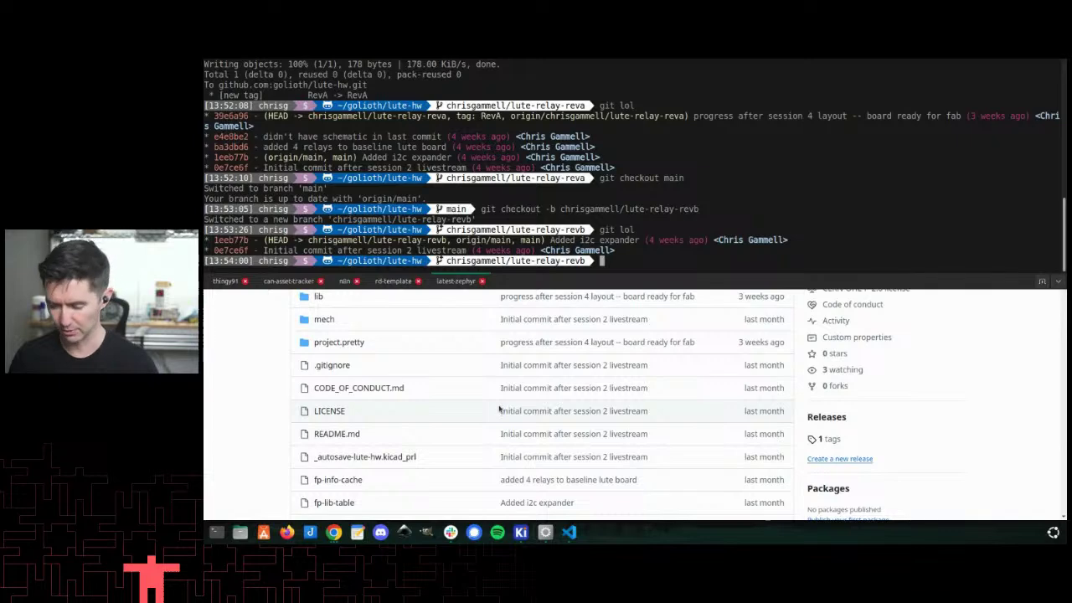
pyautogui.press('F12')
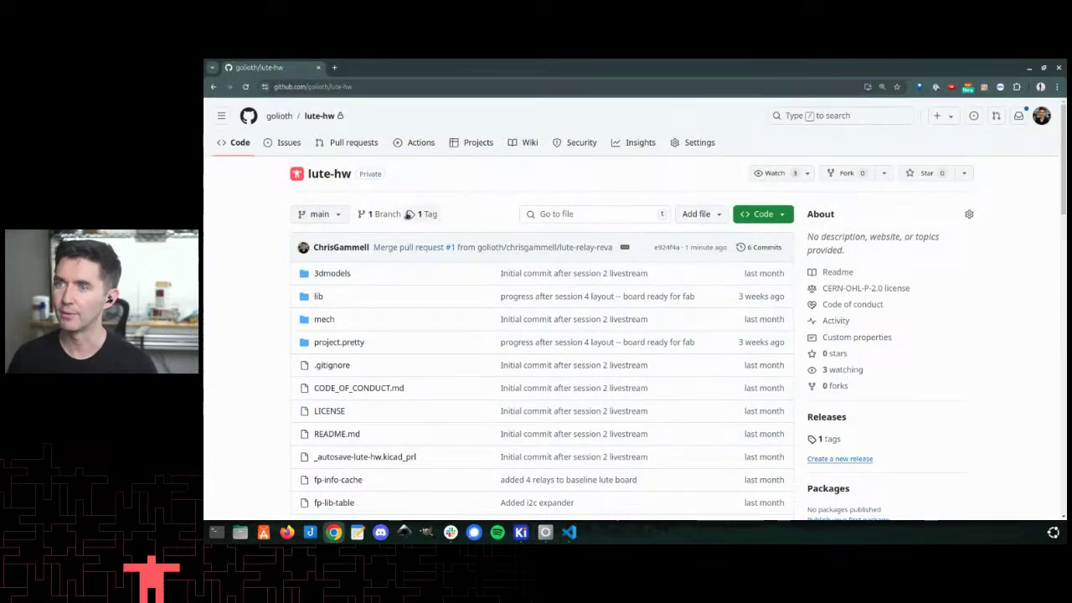
pyautogui.press('F12')
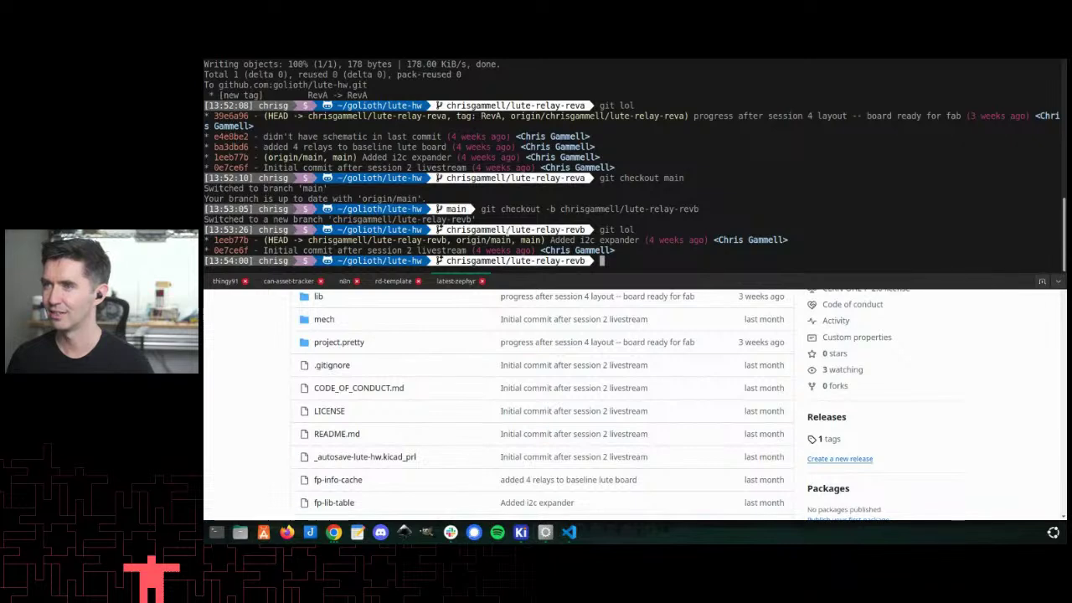
pyautogui.write('git check')
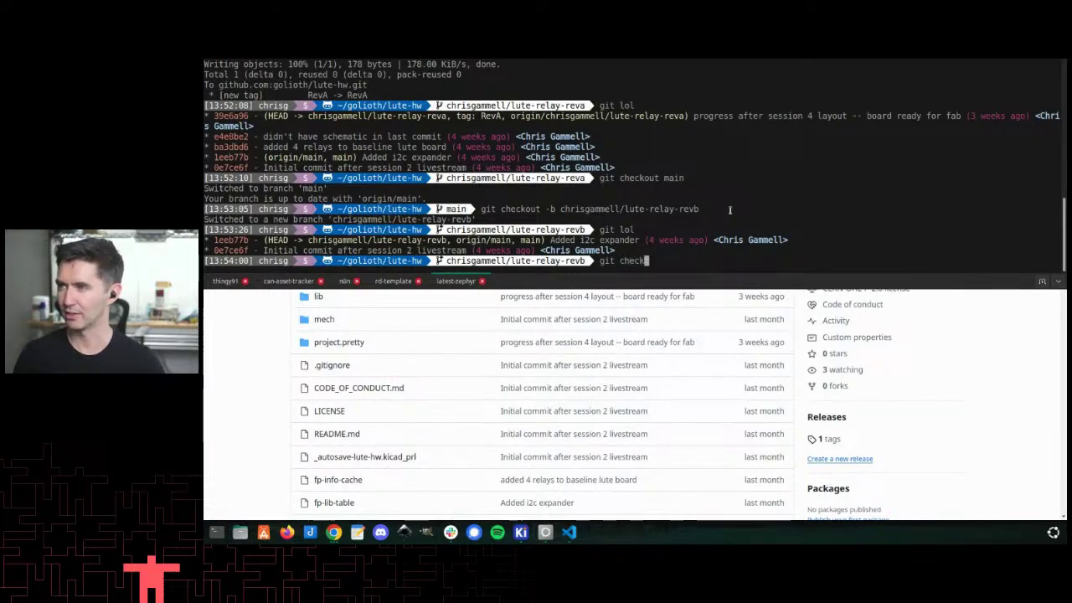
pyautogui.write('out RevA')
pyautogui.press('Return')
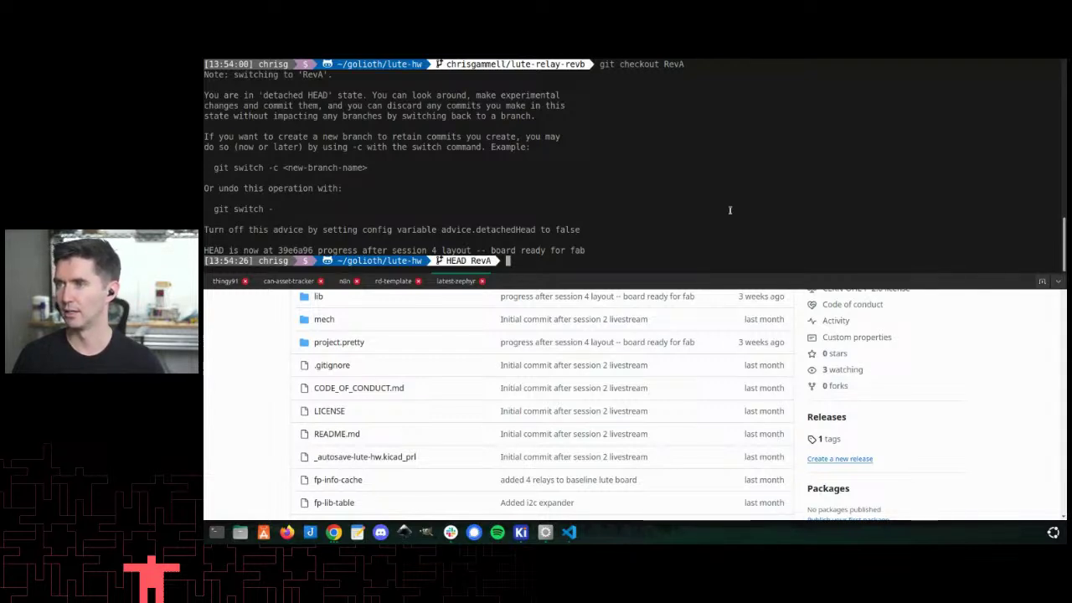
# Step: Check out the main branch and pull the merged changes from the remote repository
pyautogui.write('git checkout main')
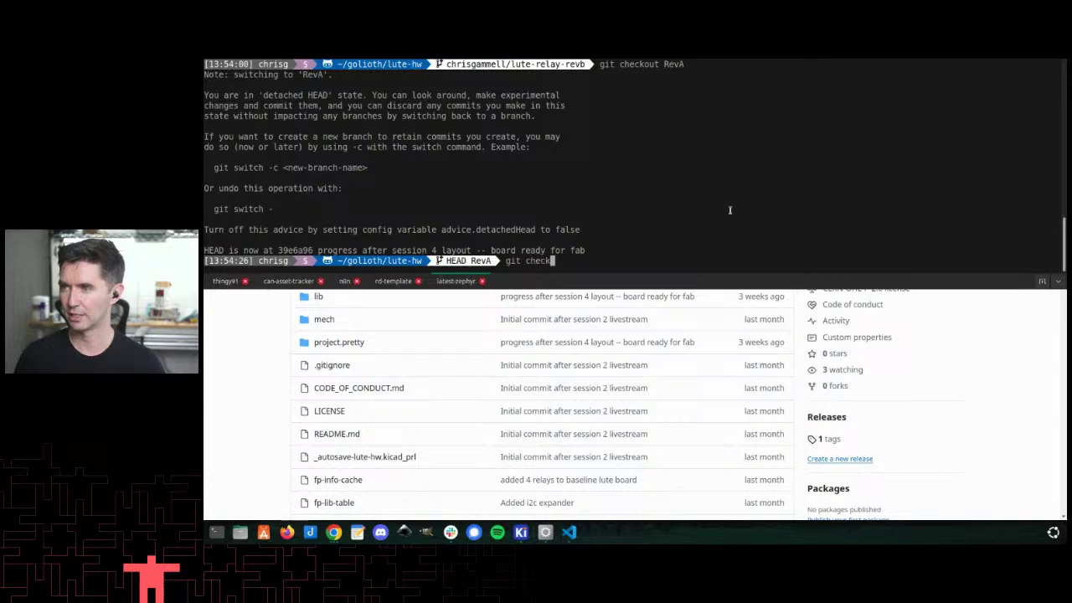
pyautogui.press('Return')
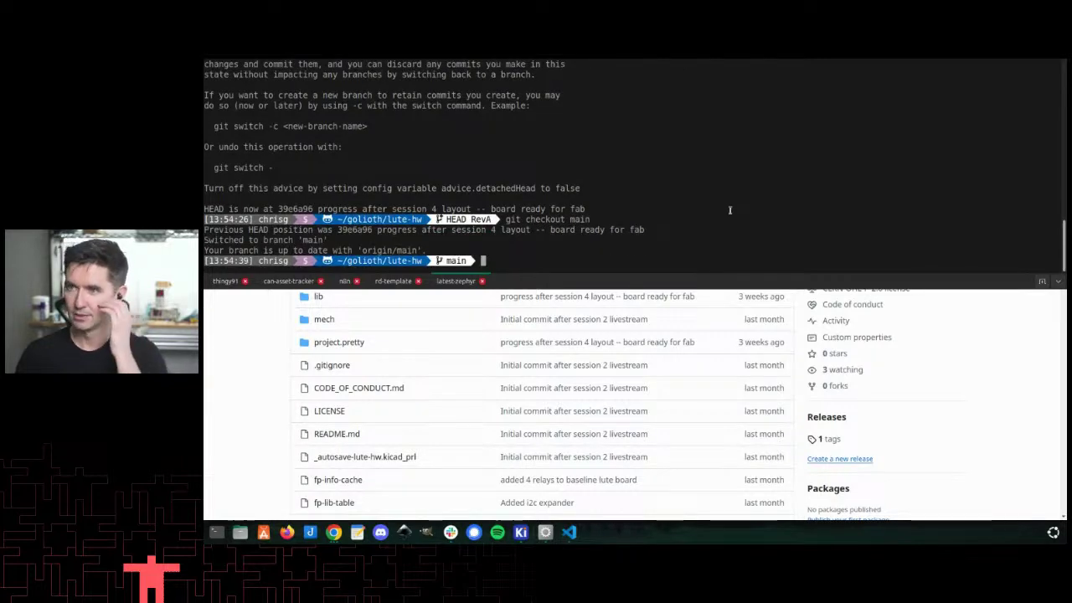
pyautogui.write('git pull')
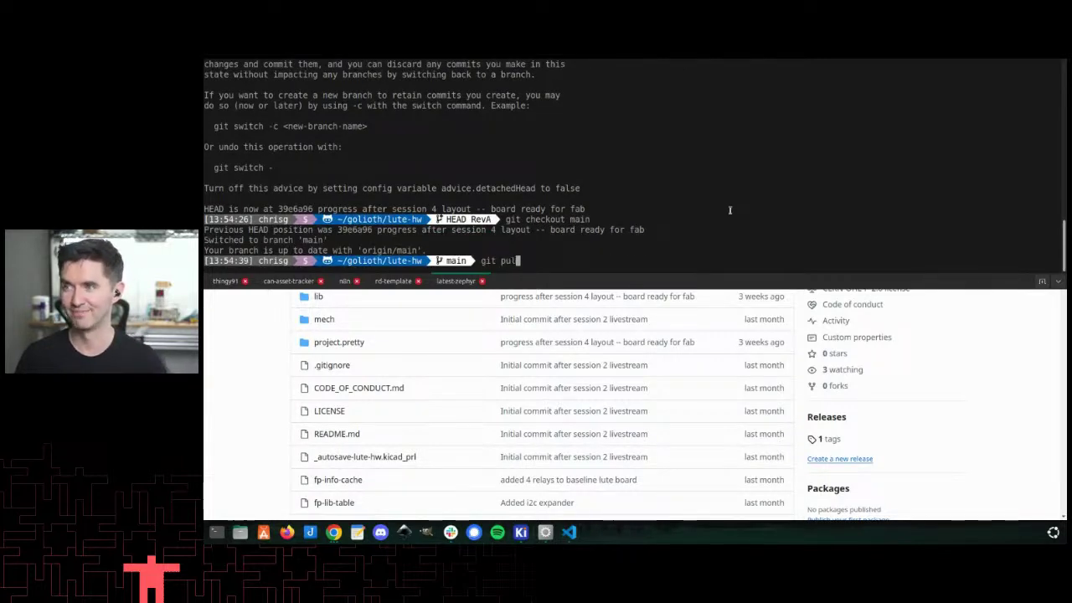
pyautogui.press('Return')
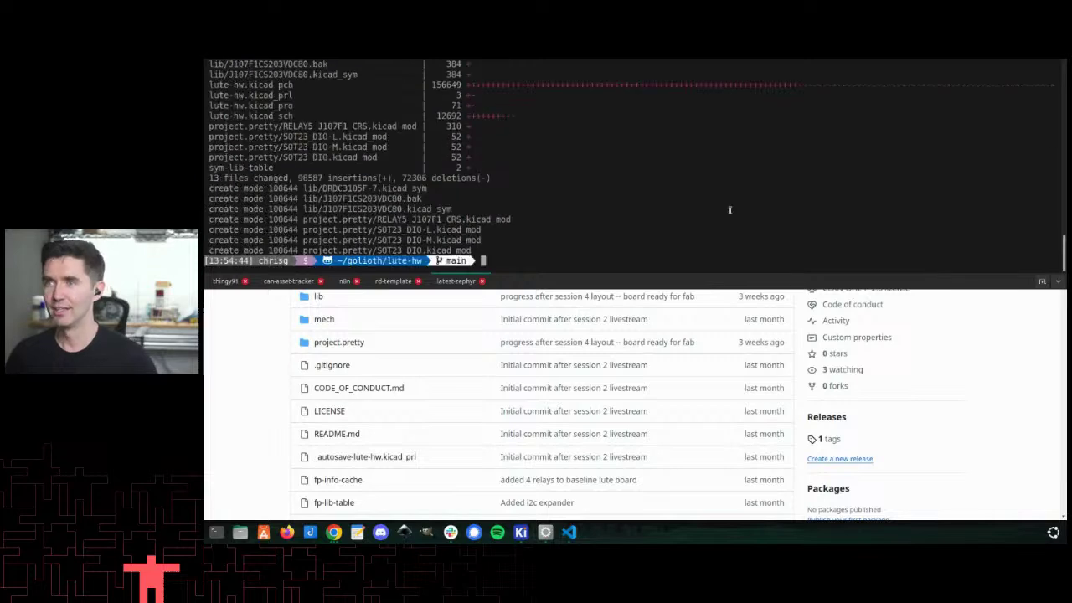
# Step: Review main's commit history with git lol, checking where the RevA tag and the lute-relay branches sit
pyautogui.write('git')
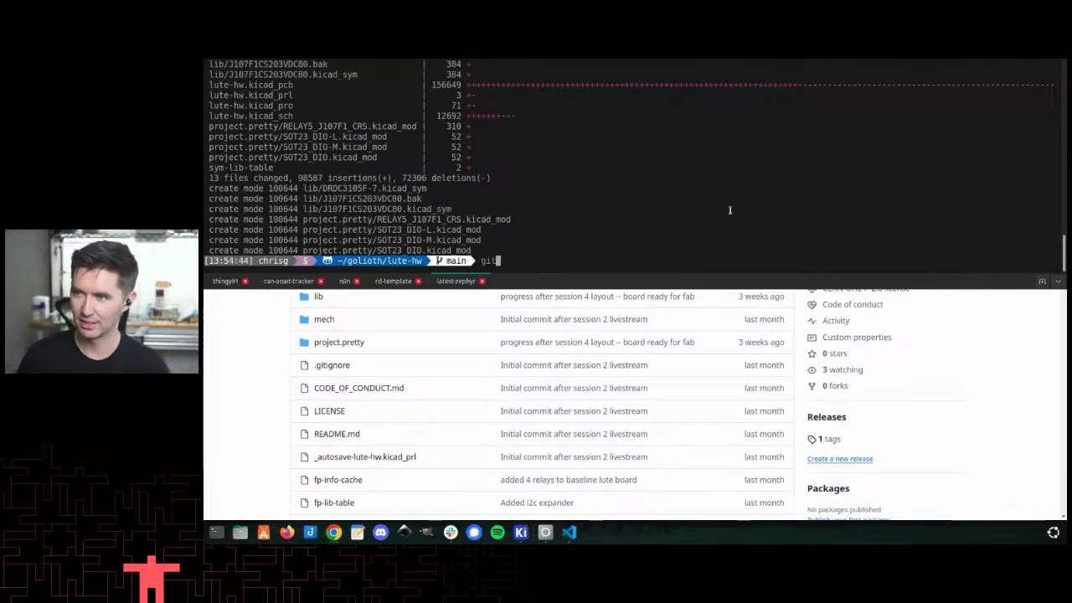
pyautogui.write(' lol')
pyautogui.press('Return')
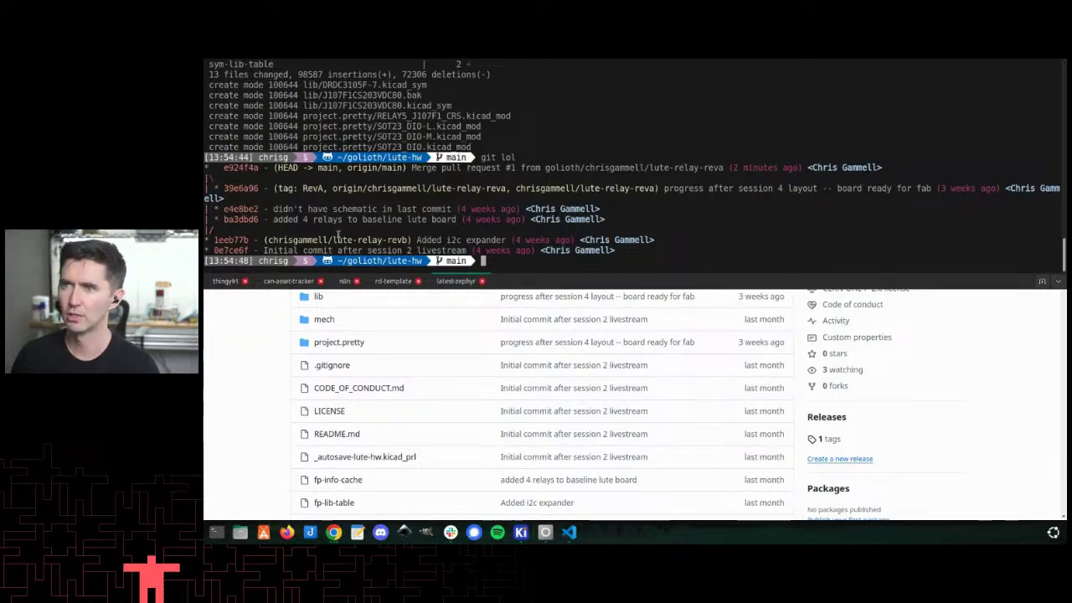
pyautogui.moveTo(297, 188); pyautogui.dragTo(321, 188)
pyautogui.click(374, 229)
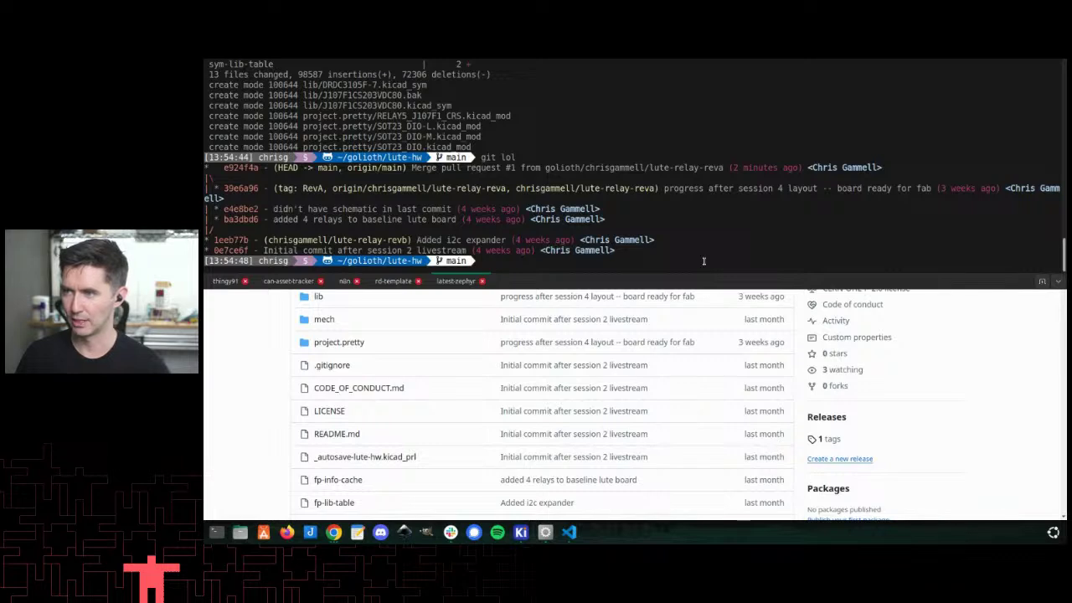
# Step: Consult the git branch manual page for the branch deletion option and close it
pyautogui.write('git brain')
pyautogui.press('BackSpace')
pyautogui.press('BackSpace')
pyautogui.write('nch --help')
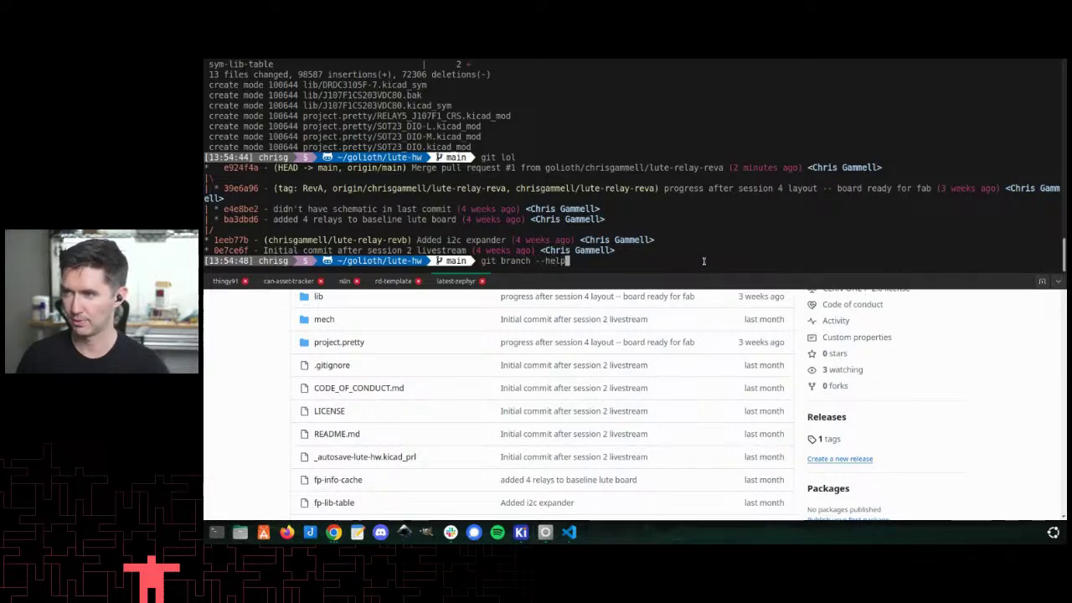
pyautogui.press('Return')
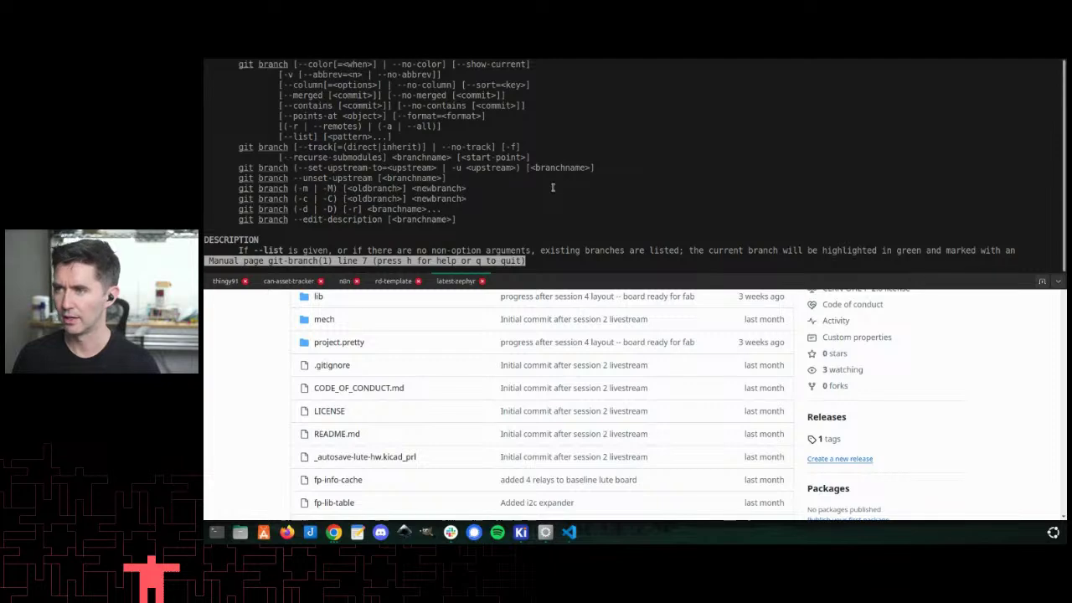
pyautogui.write('q')
# Step: Delete the local lute-relay-revb branch, prefixed with the account username, using git branch -d
pyautogui.write('go')
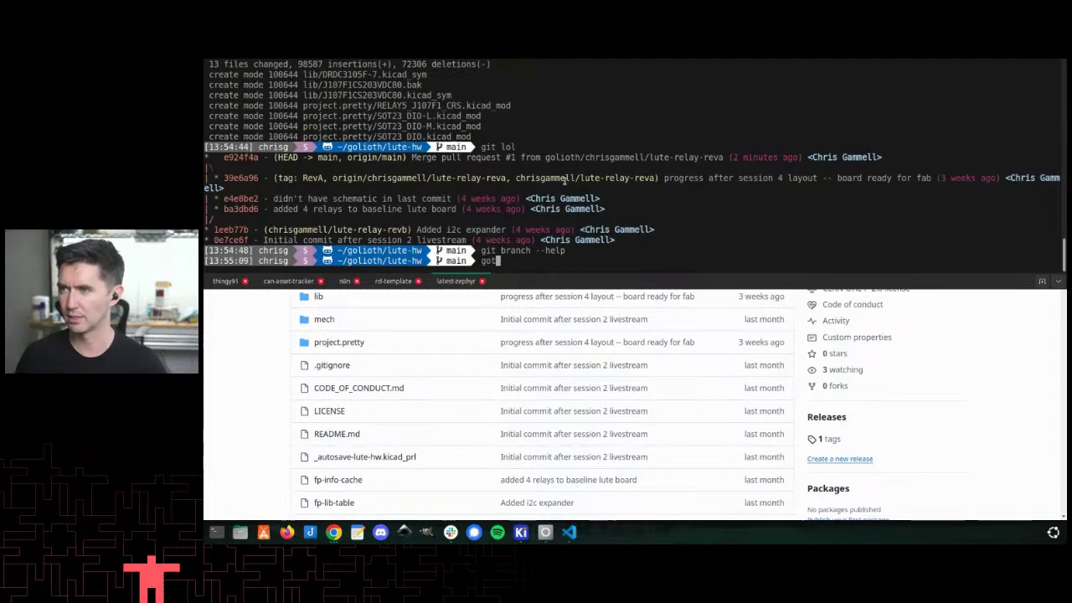
pyautogui.write('t bran ch')
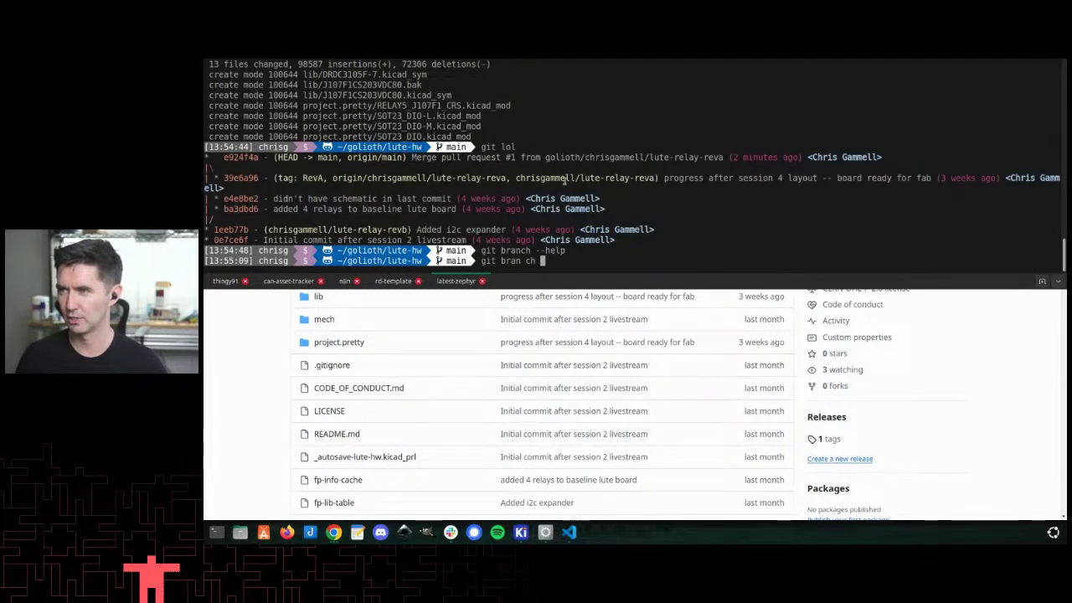
pyautogui.press('BackSpace')
pyautogui.press('BackSpace')
pyautogui.press('BackSpace')
pyautogui.write('ch -d ch')
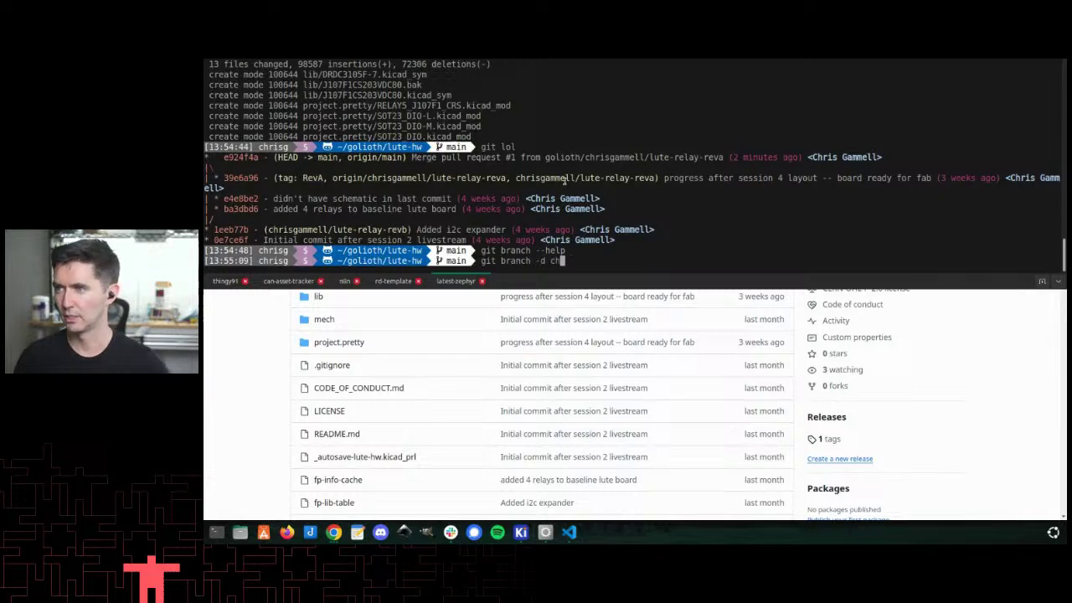
pyautogui.press('Tab')
pyautogui.write('b')
pyautogui.press('Return')
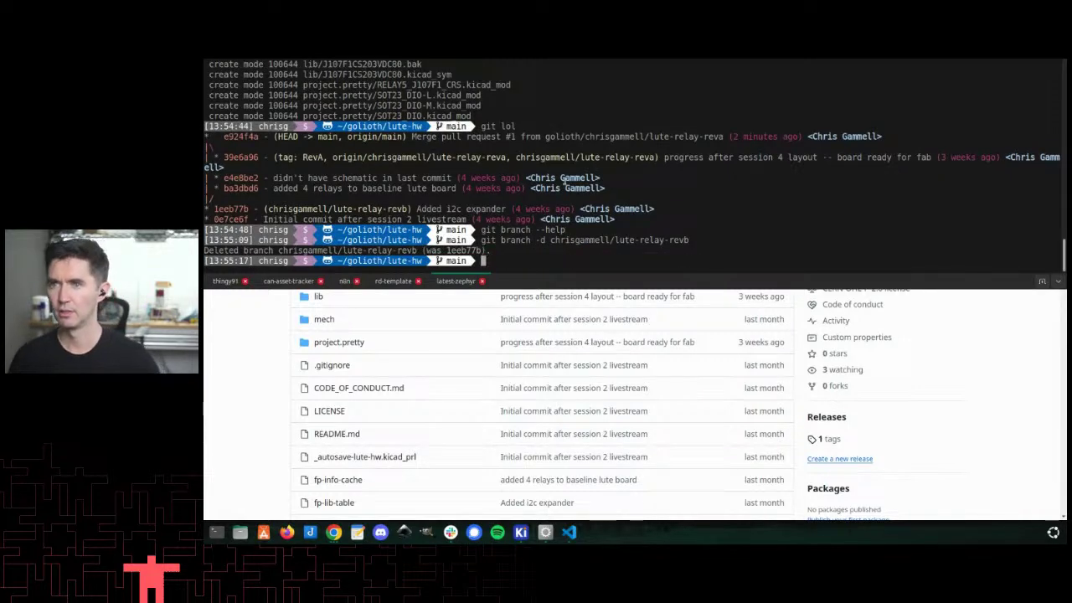
# Step: Inspect the commit history with git lol and compare main's merge commit with the lute-hw repository page on GitHub
pyautogui.write('git lol')
pyautogui.press('Return')
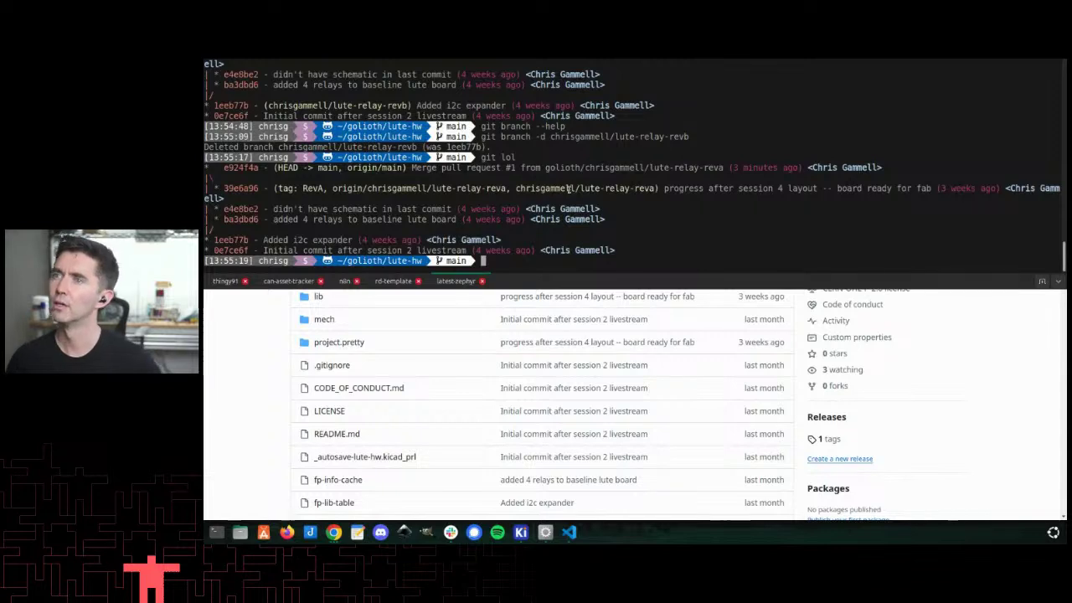
pyautogui.moveTo(653, 191); pyautogui.dragTo(259, 168)
pyautogui.click(251, 169)
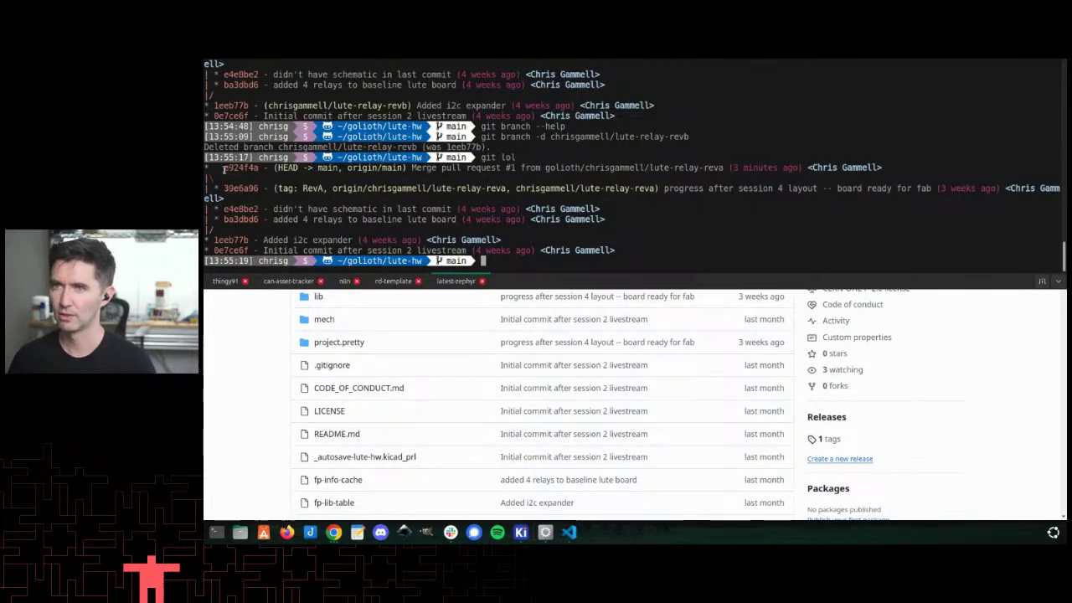
pyautogui.doubleClick(231, 186)
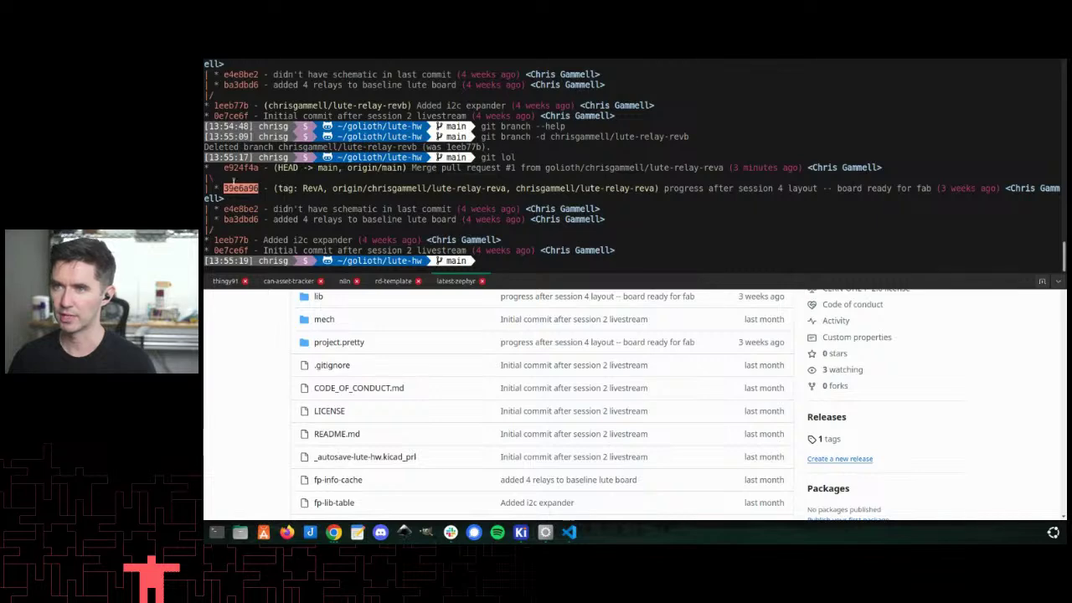
pyautogui.click(232, 167)
pyautogui.doubleClick(241, 167)
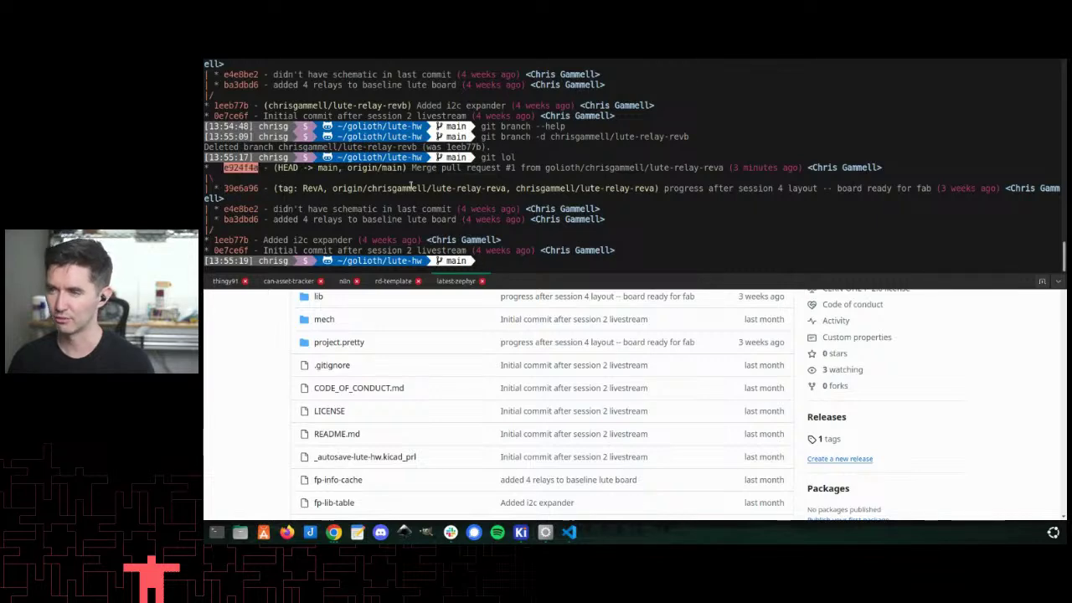
pyautogui.hotkey('alt', 'Tab')
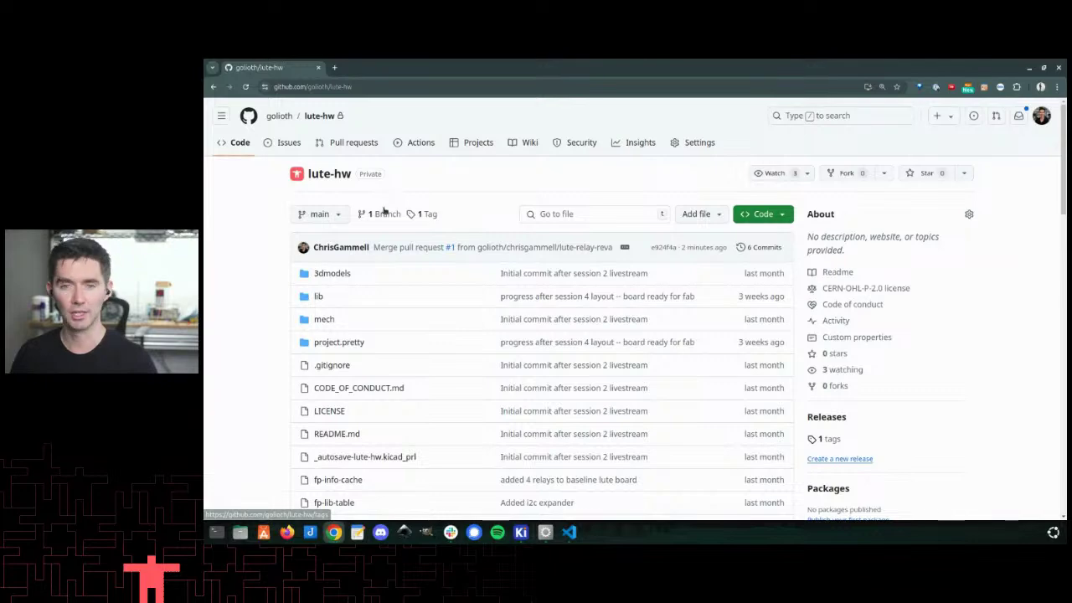
pyautogui.press('F12')
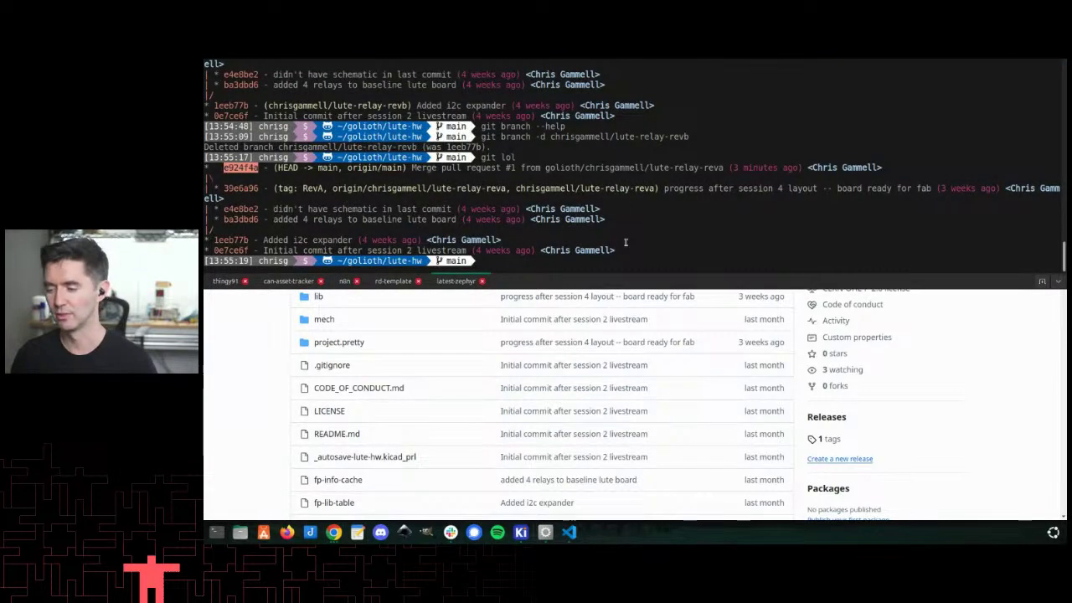
pyautogui.click(494, 242)
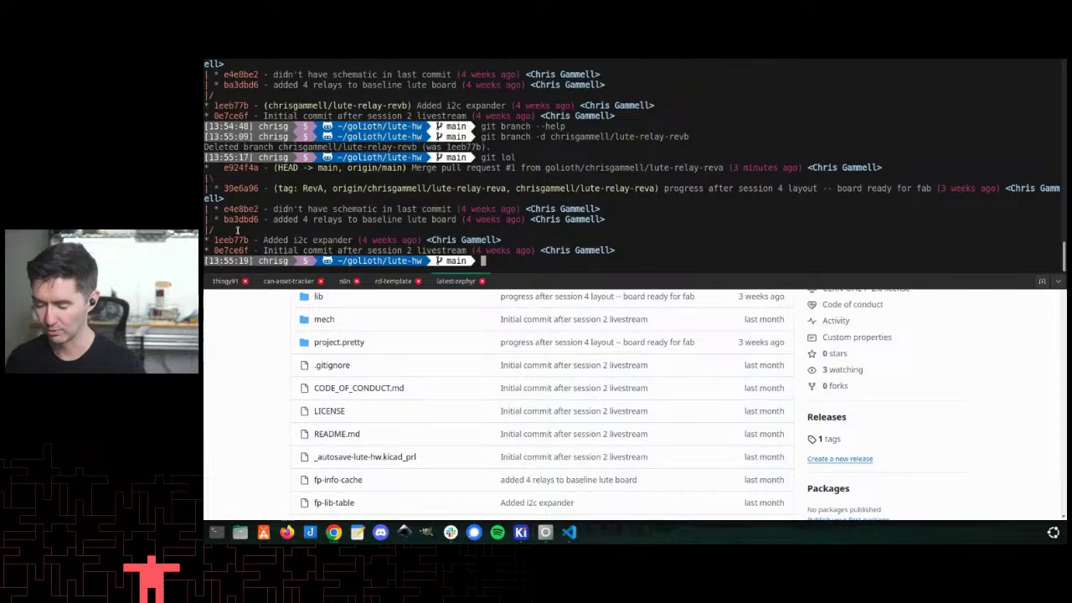
pyautogui.press('F12')
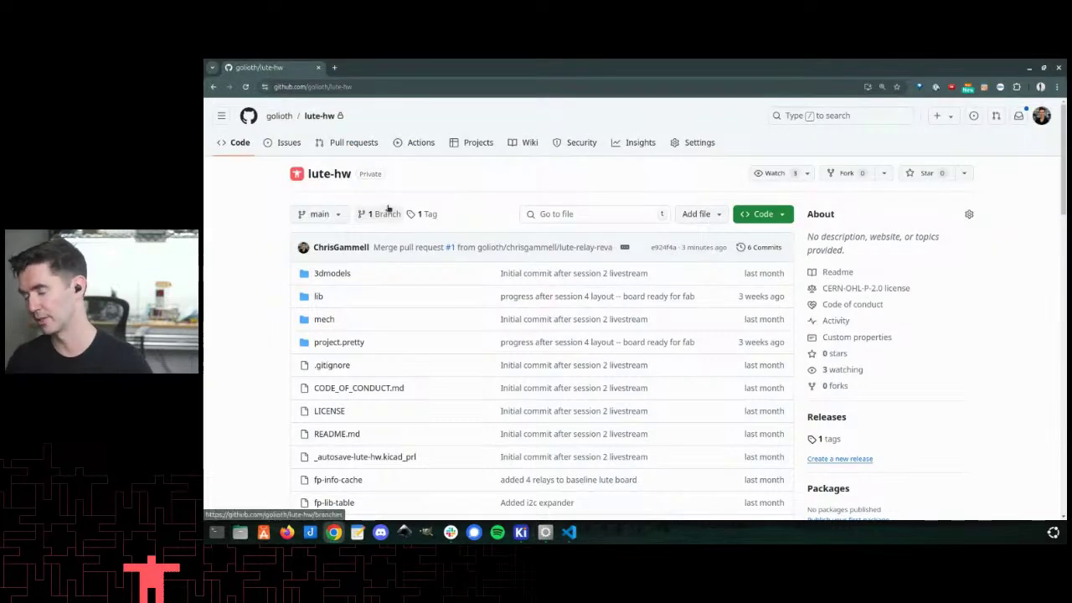
pyautogui.press('F12')
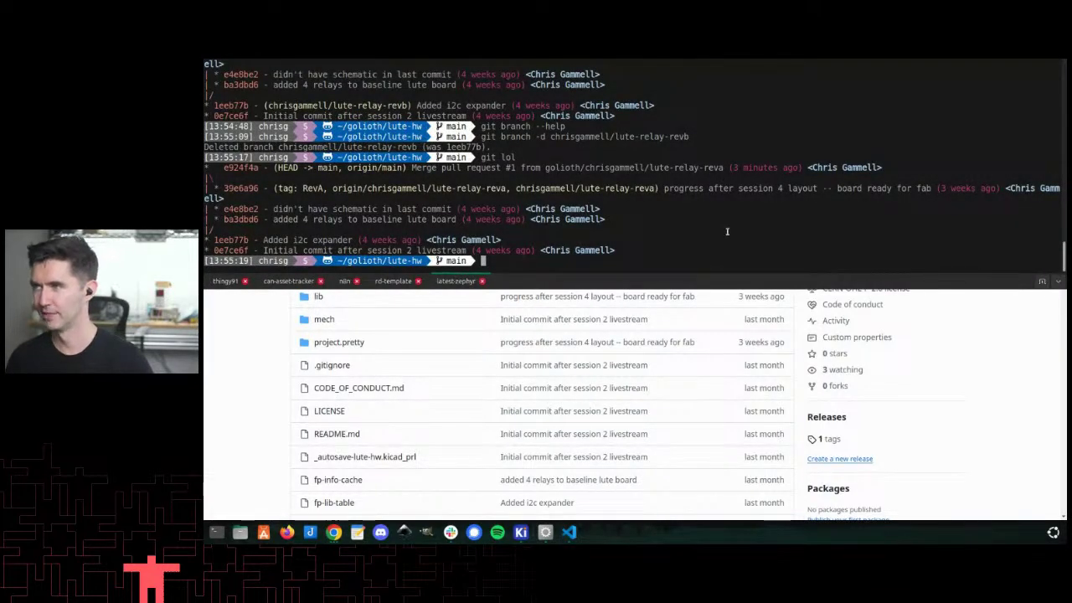
# Step: Try to check out lute-relay-revb, prefixed with the account username and a slash, without the new-branch option
pyautogui.write('git checkout')
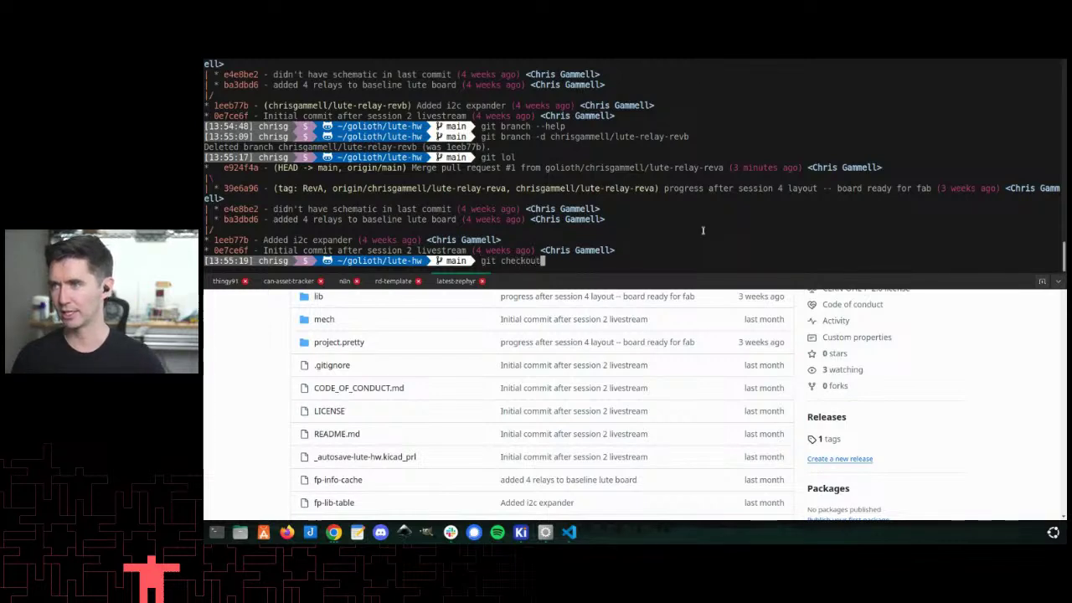
pyautogui.write(' chris')
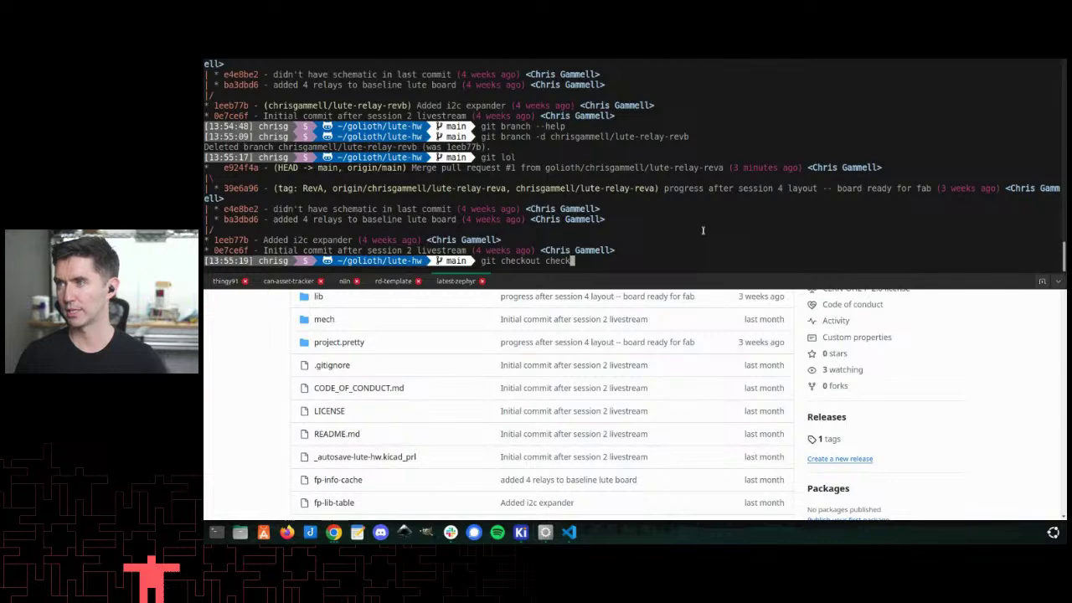
pyautogui.press('Tab')
pyautogui.press('BackSpace')
pyautogui.press('BackSpace')
pyautogui.press('BackSpace')
pyautogui.press('BackSpace')
pyautogui.press('BackSpace')
pyautogui.write('revb')
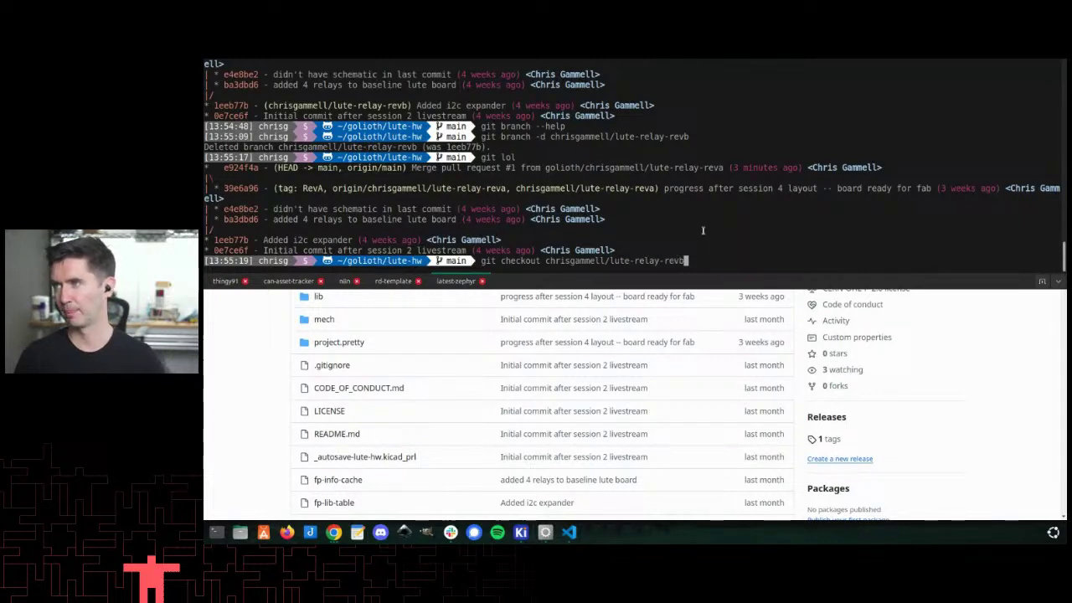
pyautogui.press('Return')
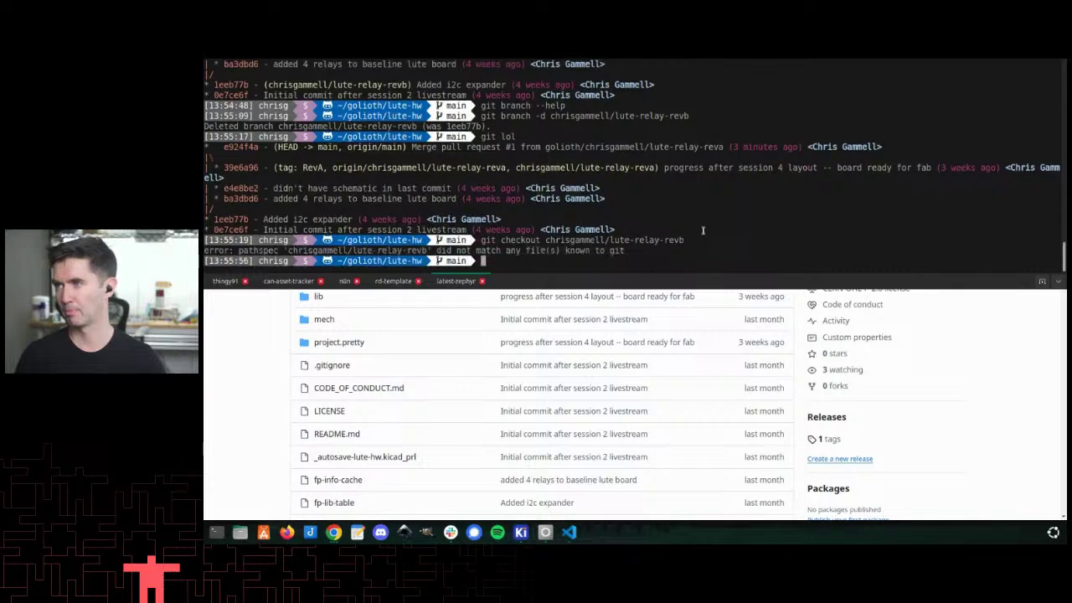
# Step: Create and check out the username-prefixed lute-relay-revb branch from the updated main by adding the -b option to the previous checkout command
pyautogui.press('Up')
pyautogui.press('Home')
pyautogui.press('Right')
pyautogui.press('Right')
pyautogui.press('Right')
pyautogui.press('Right')
pyautogui.press('Right')
pyautogui.press('Right')
pyautogui.press('Right')
pyautogui.press('Right')
pyautogui.press('Right')
pyautogui.press('Right')
pyautogui.press('Right')
pyautogui.press('Right')
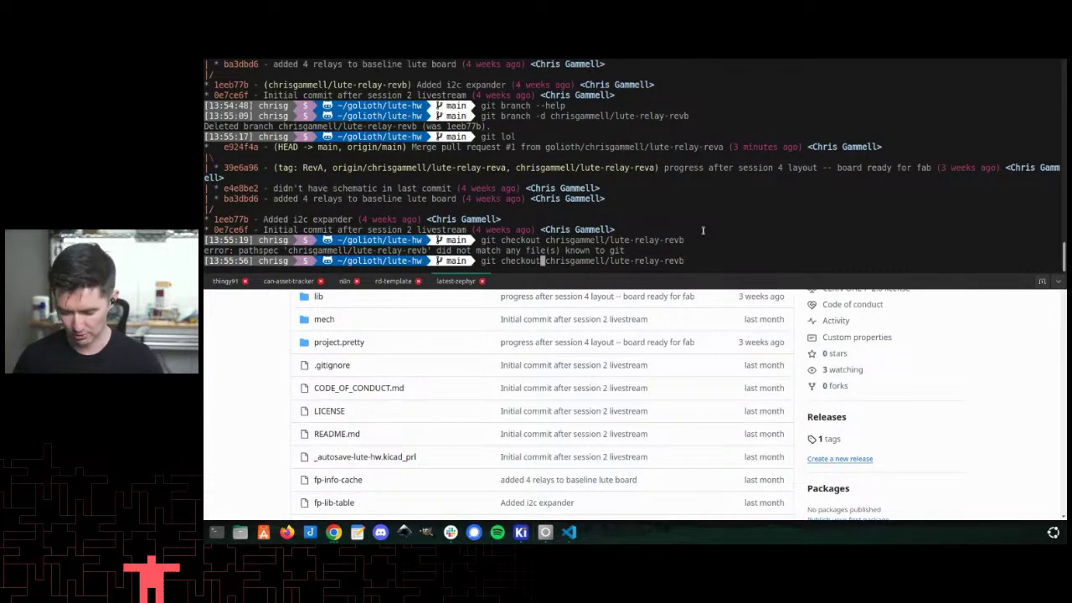
pyautogui.write('-b')
pyautogui.press('Return')
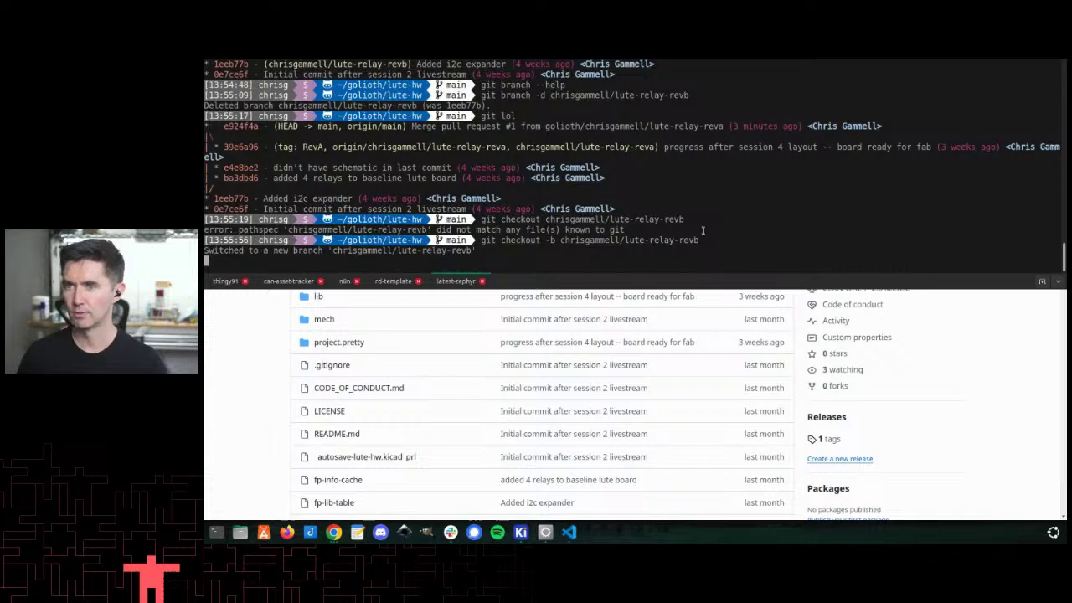
# Step: Check with git lol which commit the recreated lute-relay-revb branch points to
pyautogui.write('git lol')
pyautogui.press('Return')
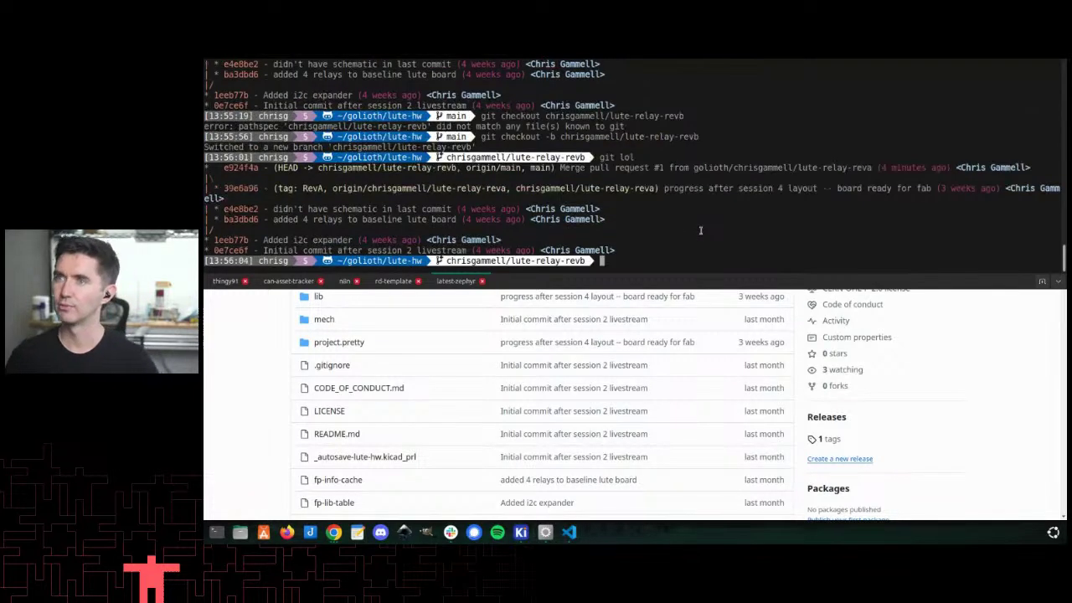
pyautogui.moveTo(552, 167); pyautogui.dragTo(592, 157)
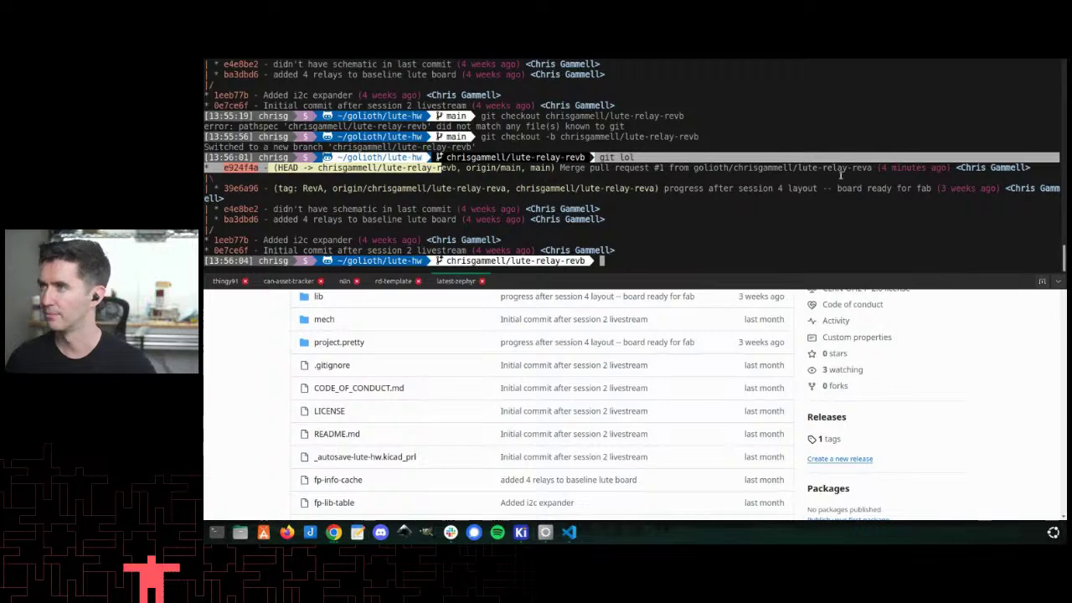
# Step: Switch to the lute-hw project in KiCad and open its schematic and board layout, with the board editor maximized
pyautogui.click(339, 293)
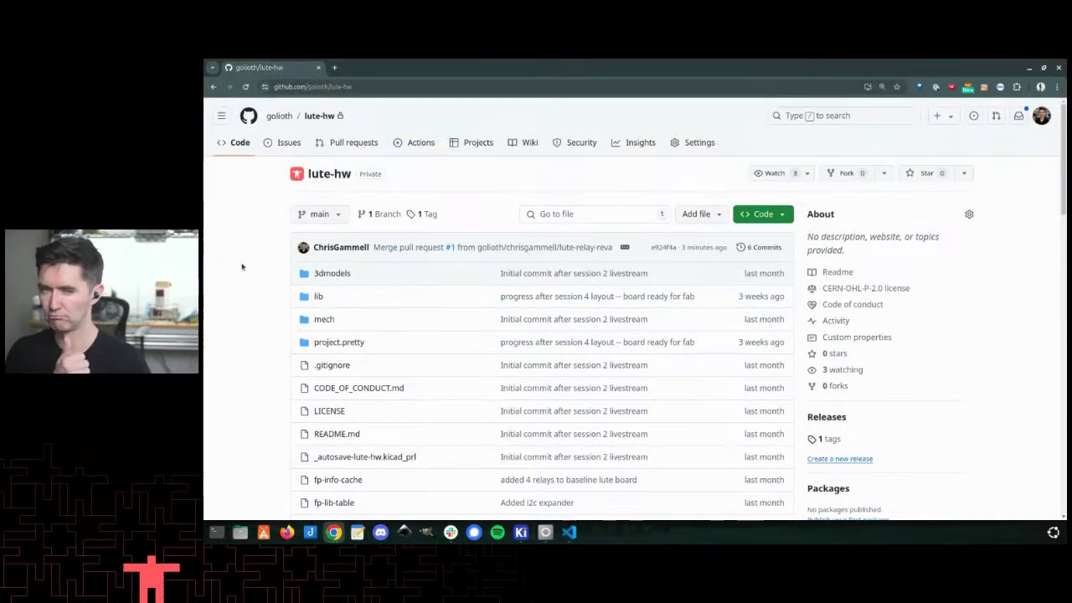
pyautogui.press('F12')
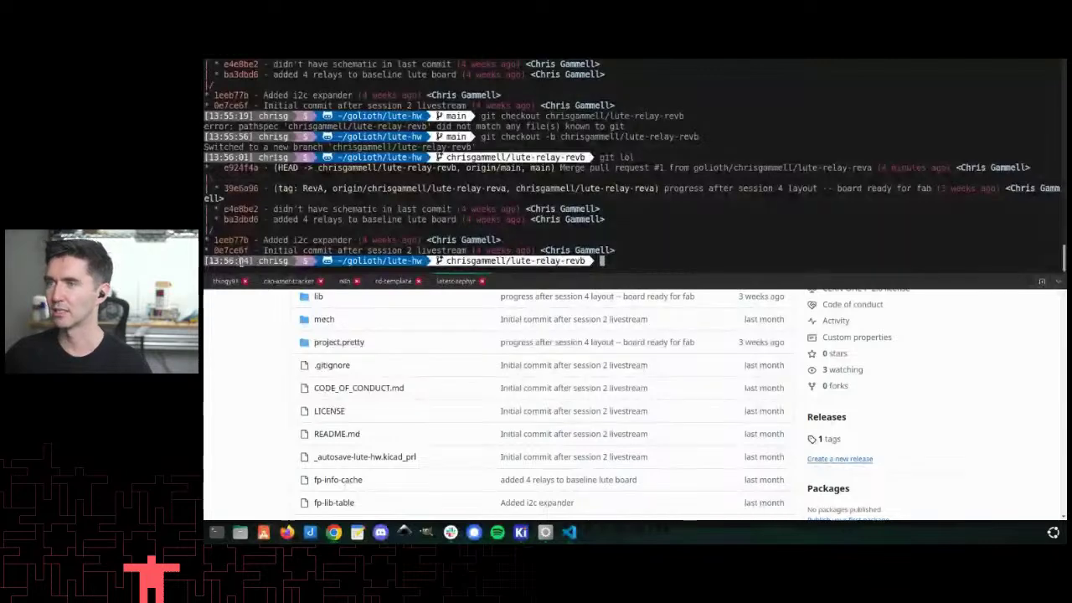
pyautogui.press('F12')
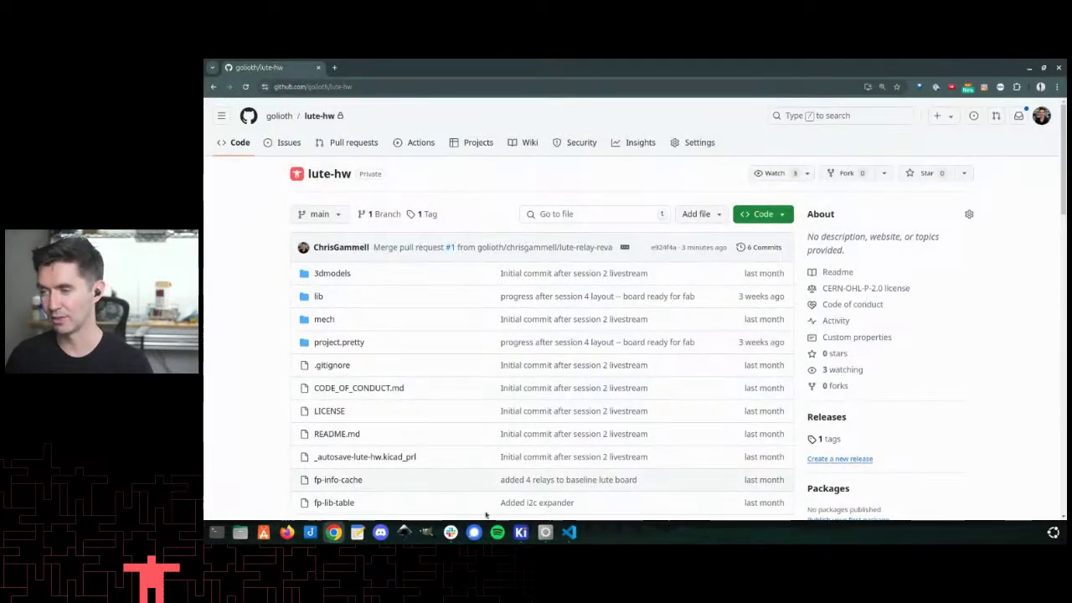
pyautogui.click(521, 532)
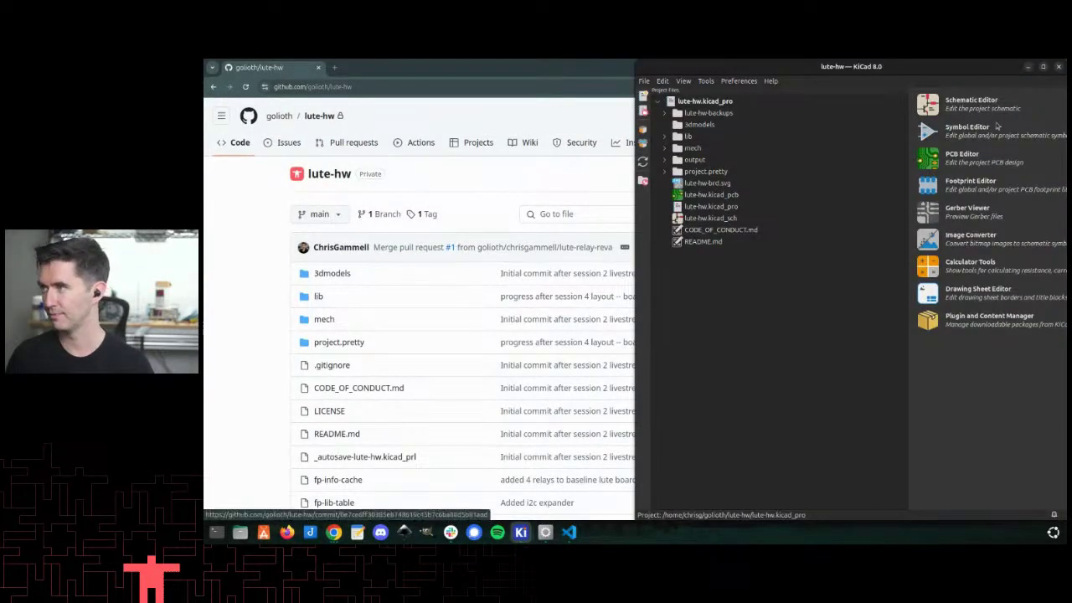
pyautogui.click(931, 109)
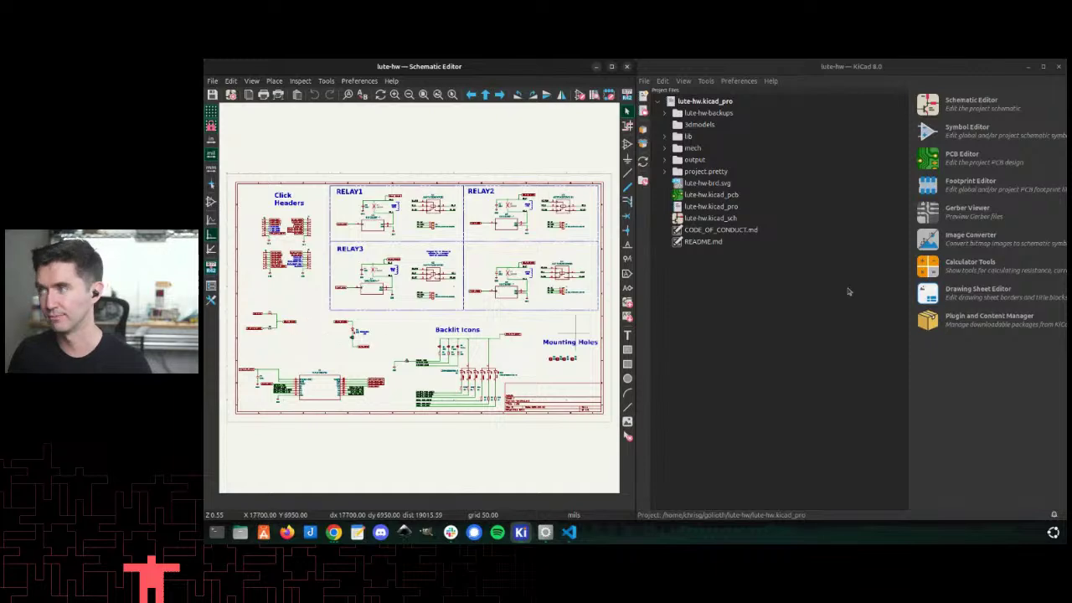
pyautogui.click(862, 173)
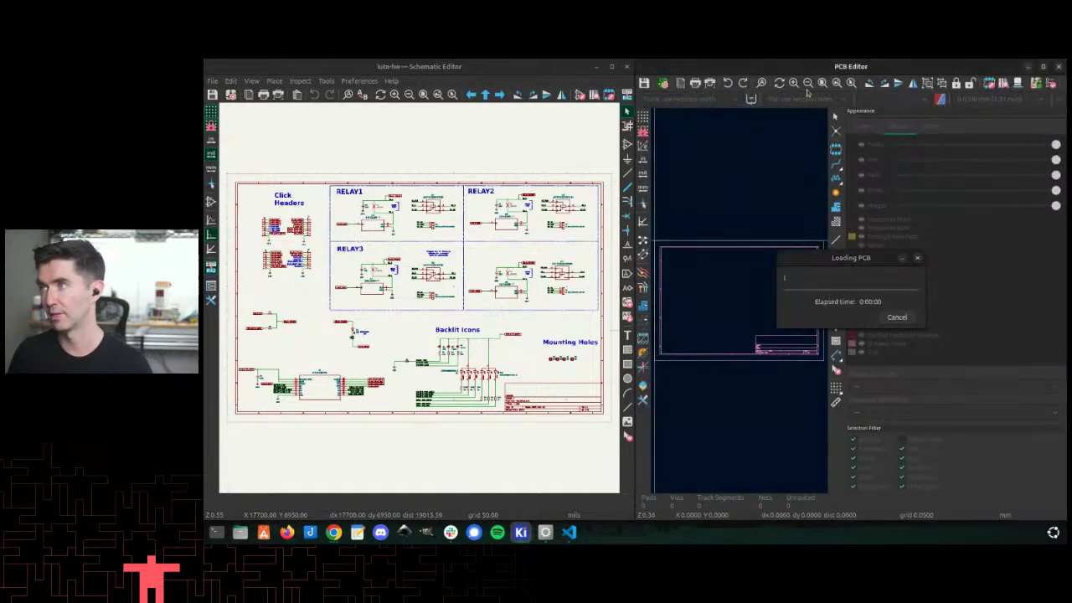
pyautogui.doubleClick(811, 67)
# Step: Flip the board view and inspect the back copper around the click header pads and LEDs
pyautogui.scroll(6, 498, 289)
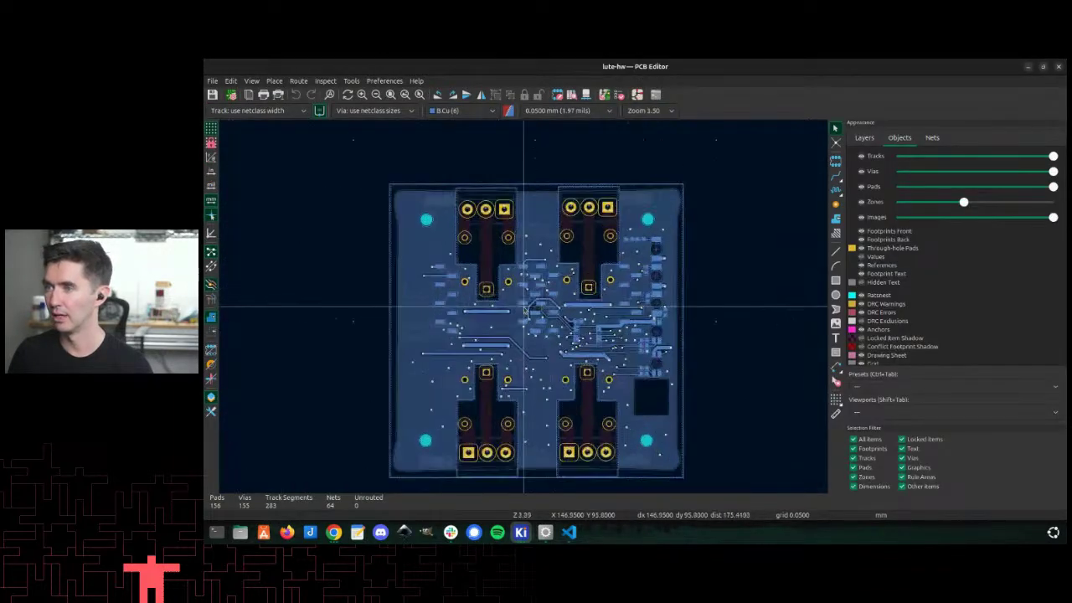
pyautogui.scroll(-1, 519, 276)
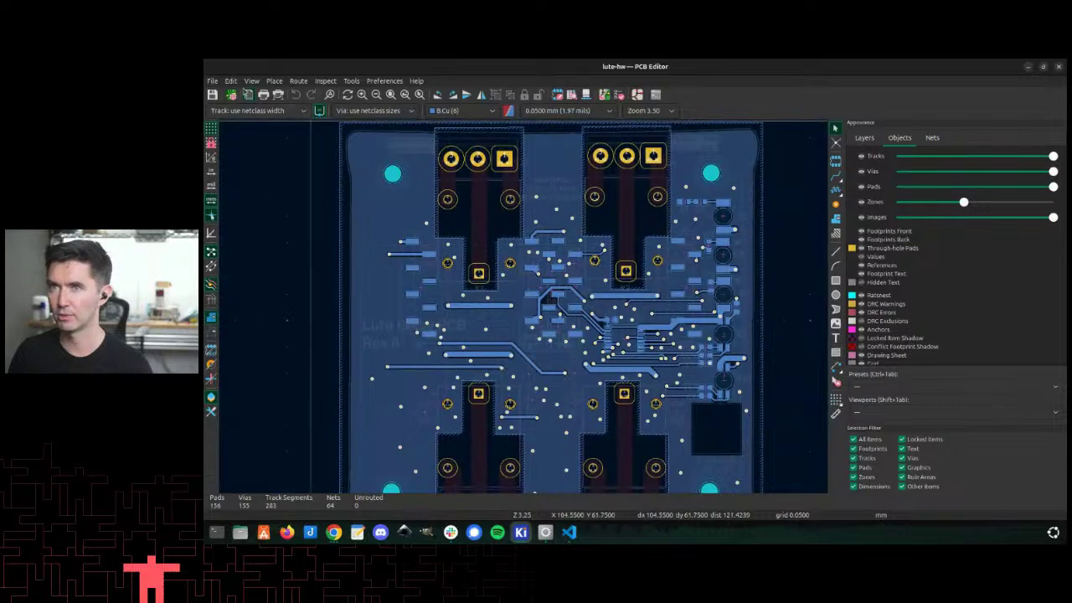
pyautogui.click(251, 80)
pyautogui.click(260, 216)
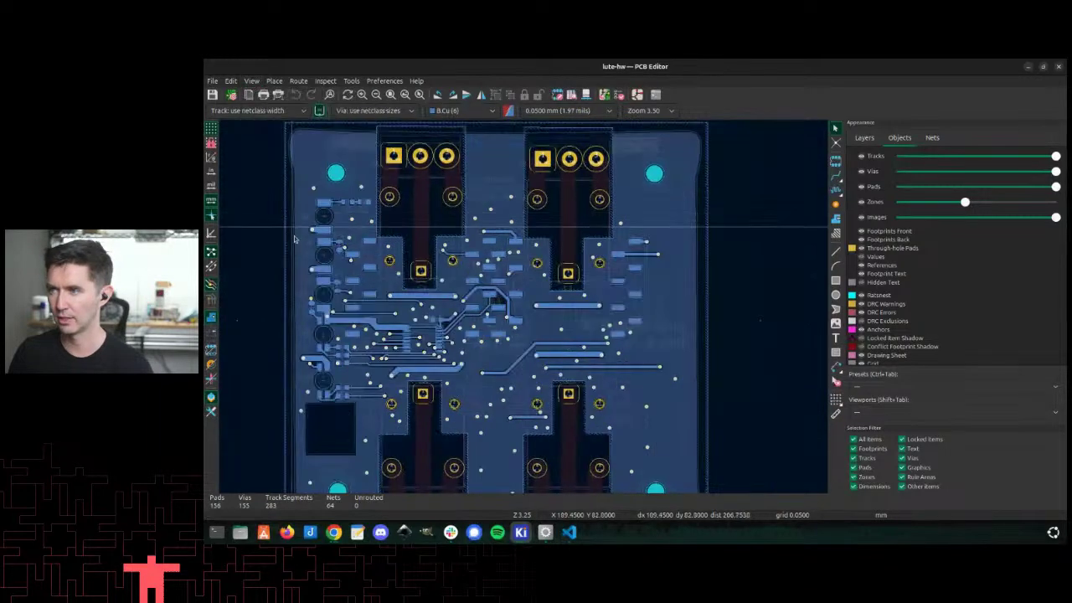
pyautogui.scroll(-3, 502, 314)
pyautogui.scroll(3, 524, 310)
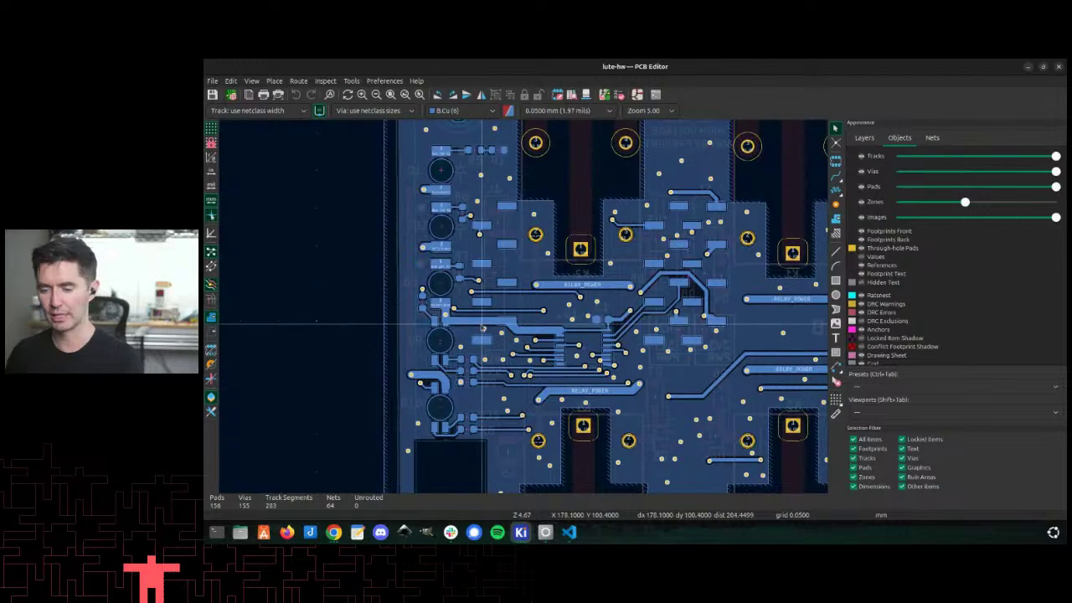
pyautogui.scroll(-2, 481, 327)
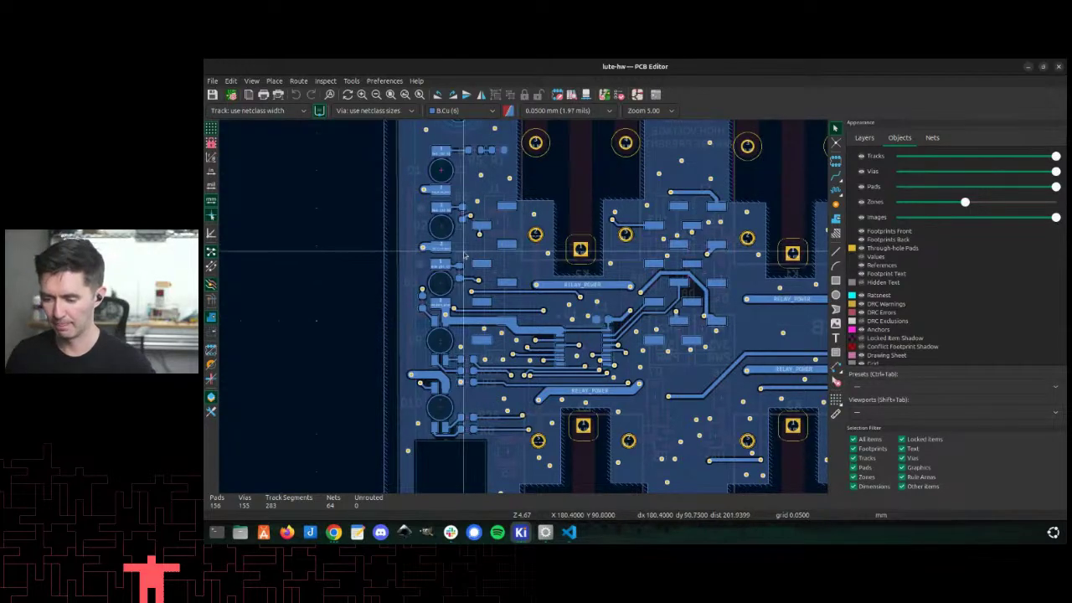
pyautogui.scroll(3, 524, 310)
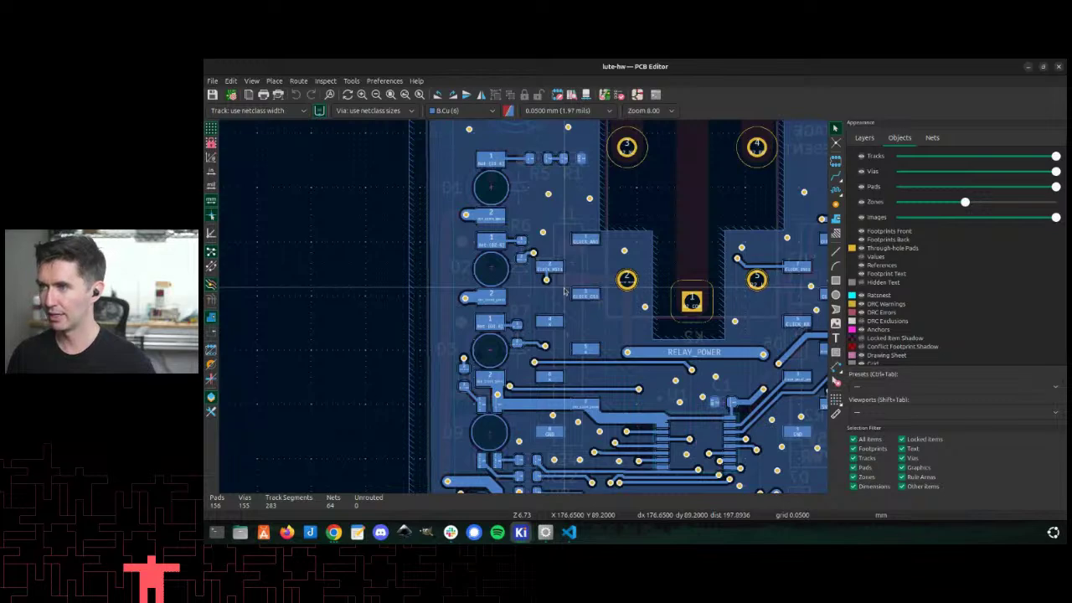
# Step: Ungroup the header pair J1 and J7 on the back of the board
pyautogui.click(565, 292)
pyautogui.rightClick(565, 291)
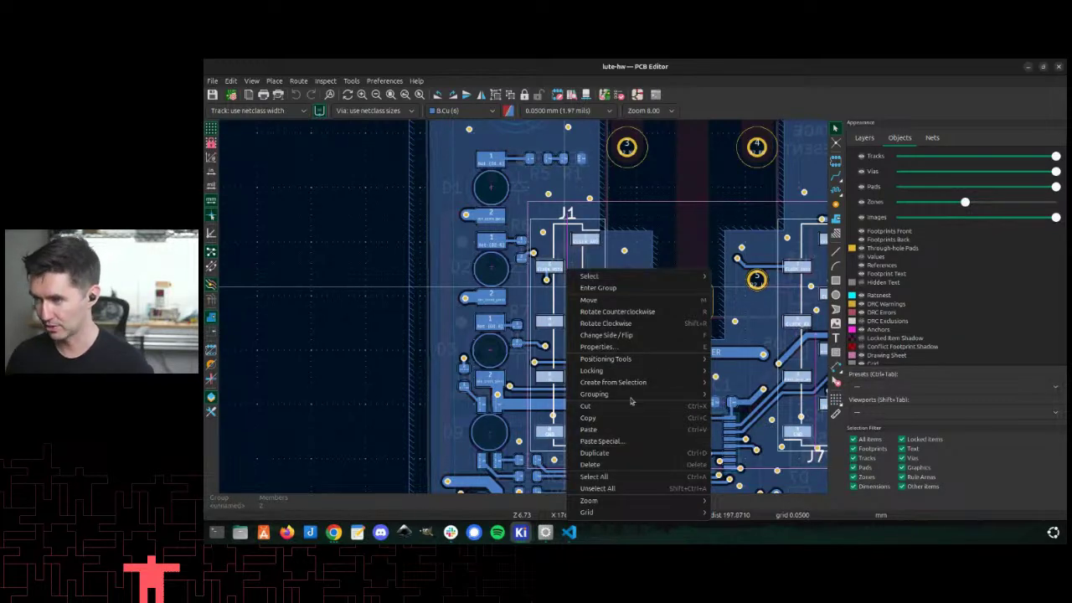
pyautogui.moveTo(703, 393)
pyautogui.click(753, 407)
# Step: Ungroup the header pair J2 and J8 on the back of the board
pyautogui.scroll(-5, 566, 298)
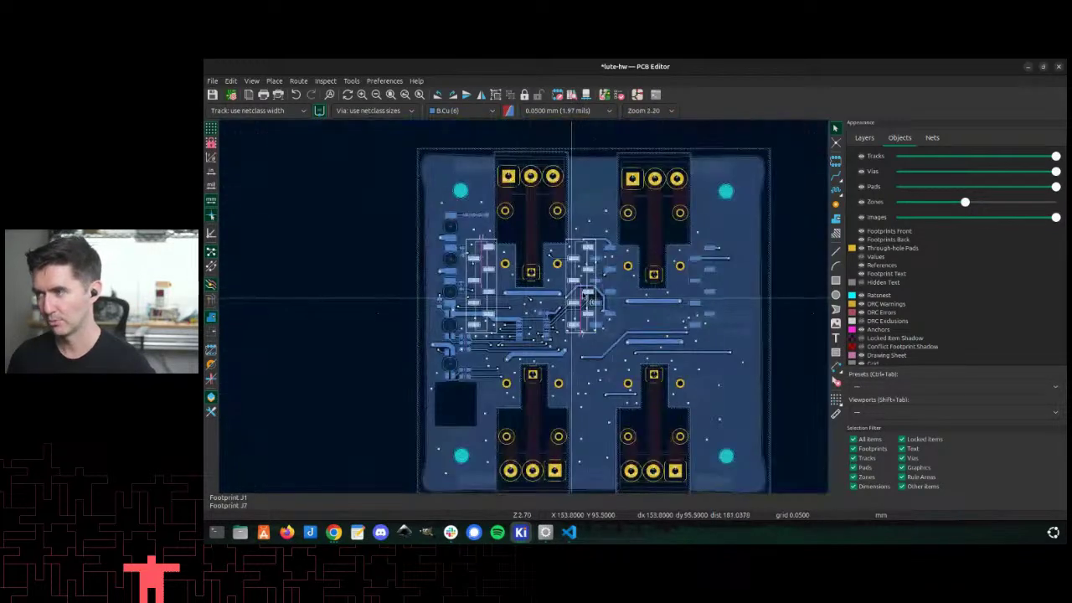
pyautogui.scroll(4, 565, 297)
pyautogui.click(566, 298)
pyautogui.rightClick(568, 298)
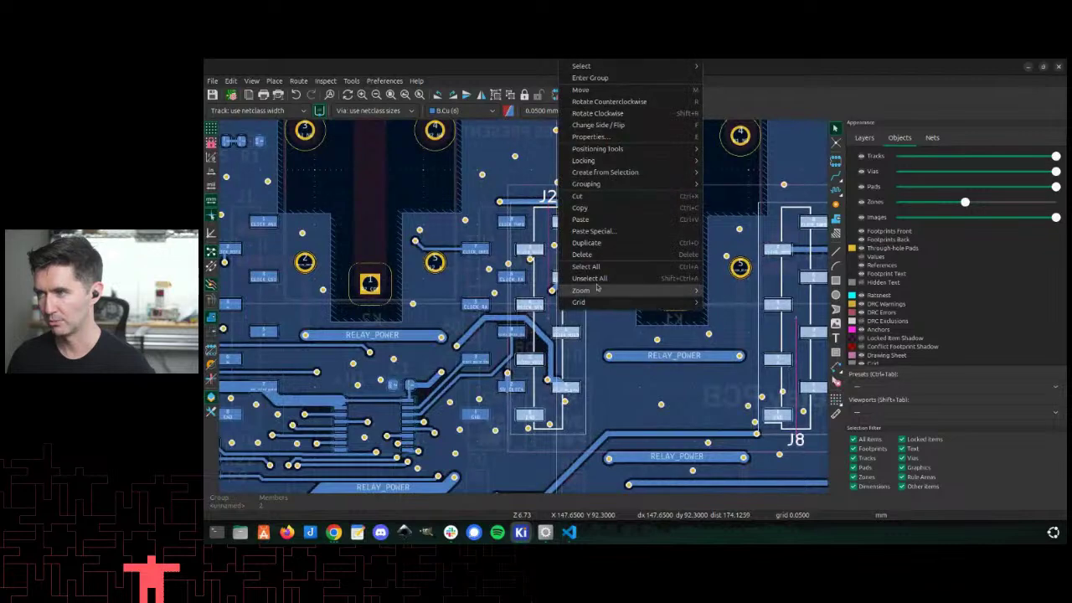
pyautogui.moveTo(649, 183)
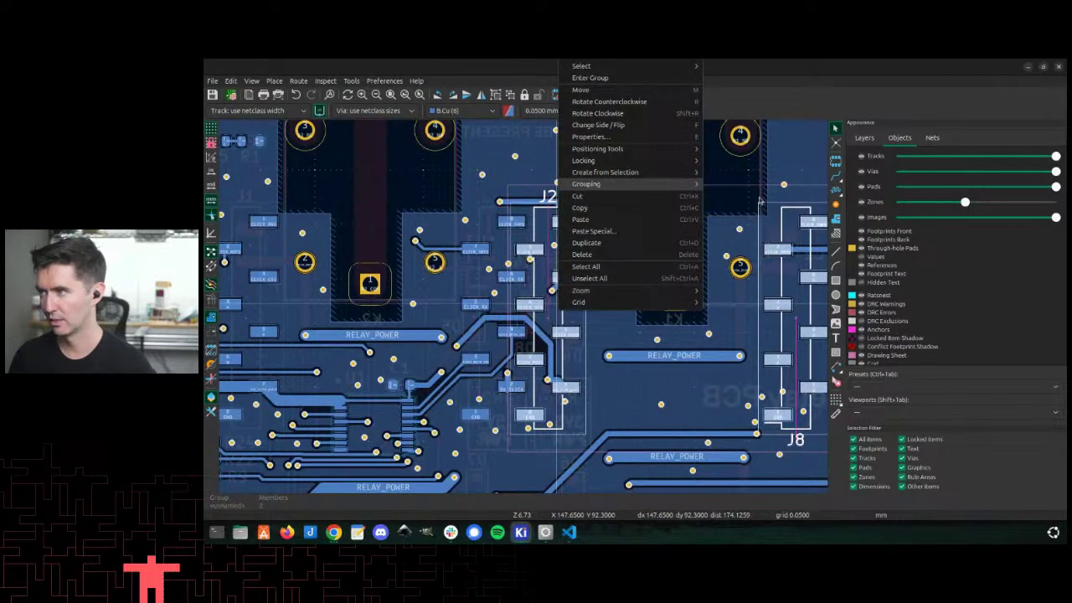
pyautogui.click(759, 199)
# Step: Rotate the ungrouped headers J1, J7, J2 and J8 individually by 180 degrees in place
pyautogui.scroll(-4, 407, 312)
pyautogui.scroll(3, 335, 320)
pyautogui.click(383, 294)
pyautogui.press('r')
pyautogui.moveTo(386, 295); pyautogui.dragTo(642, 261)
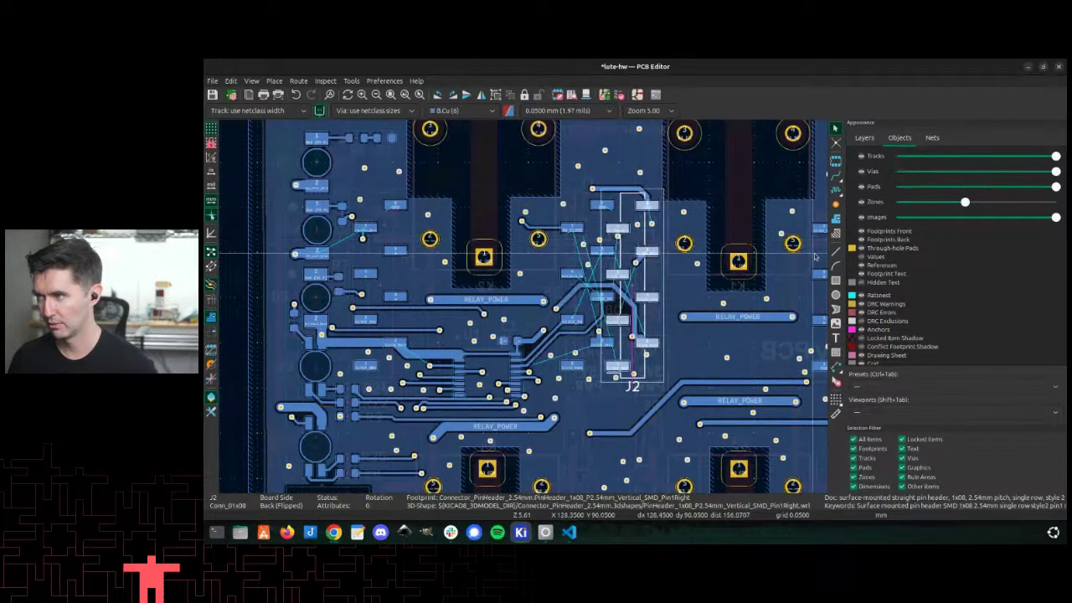
pyautogui.scroll(-2, 753, 284)
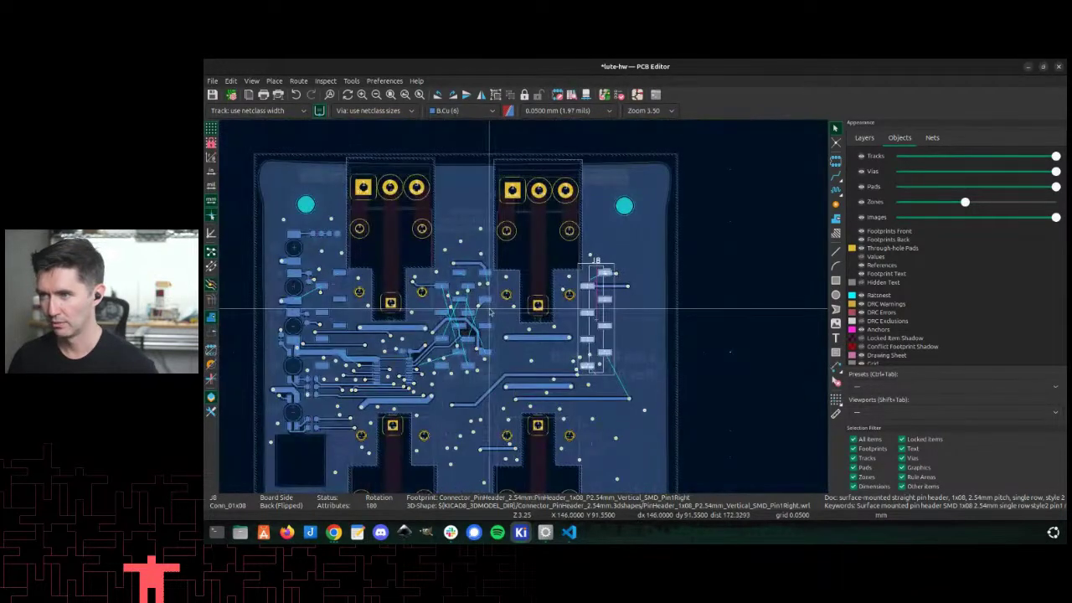
pyautogui.click(750, 289)
# Step: Delete only the tracks and vias in the area around the four headers by filtering the area selection, and refill the copper zones
pyautogui.moveTo(307, 264); pyautogui.dragTo(638, 413)
pyautogui.rightClick(385, 294)
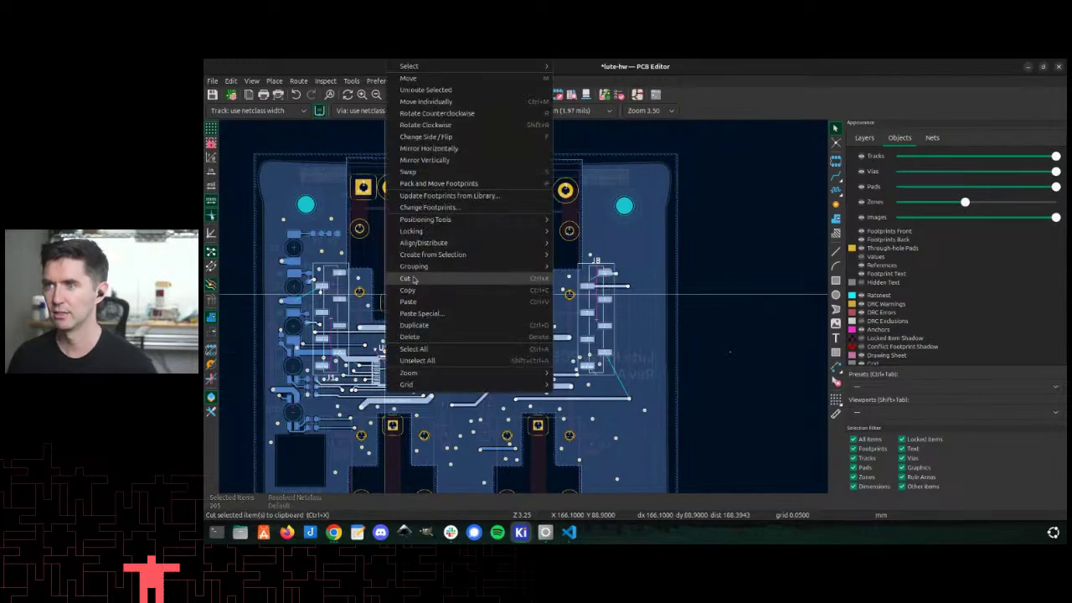
pyautogui.click(578, 71)
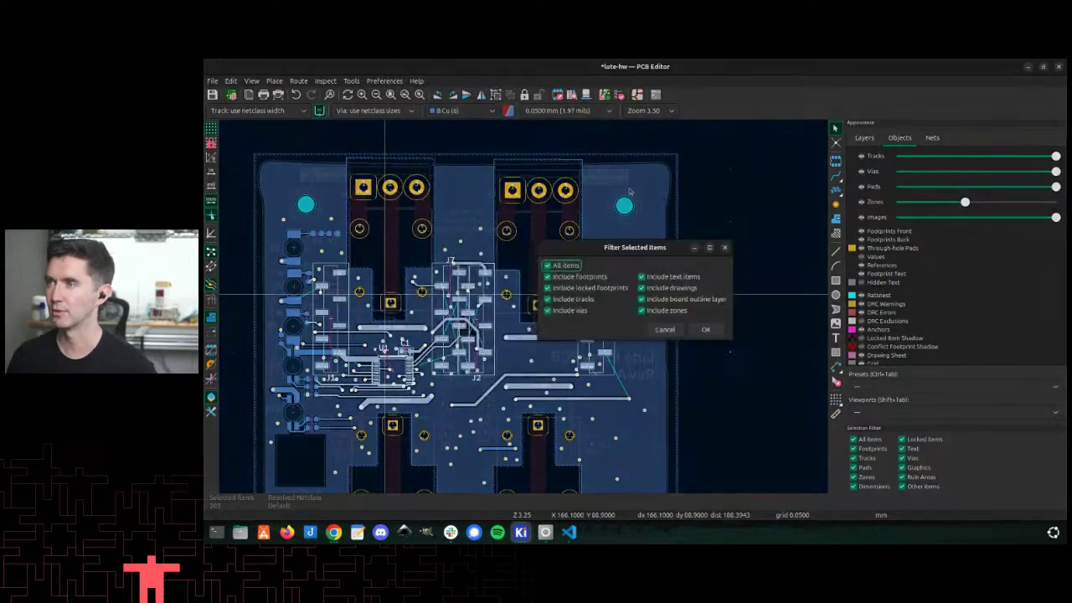
pyautogui.click(549, 265)
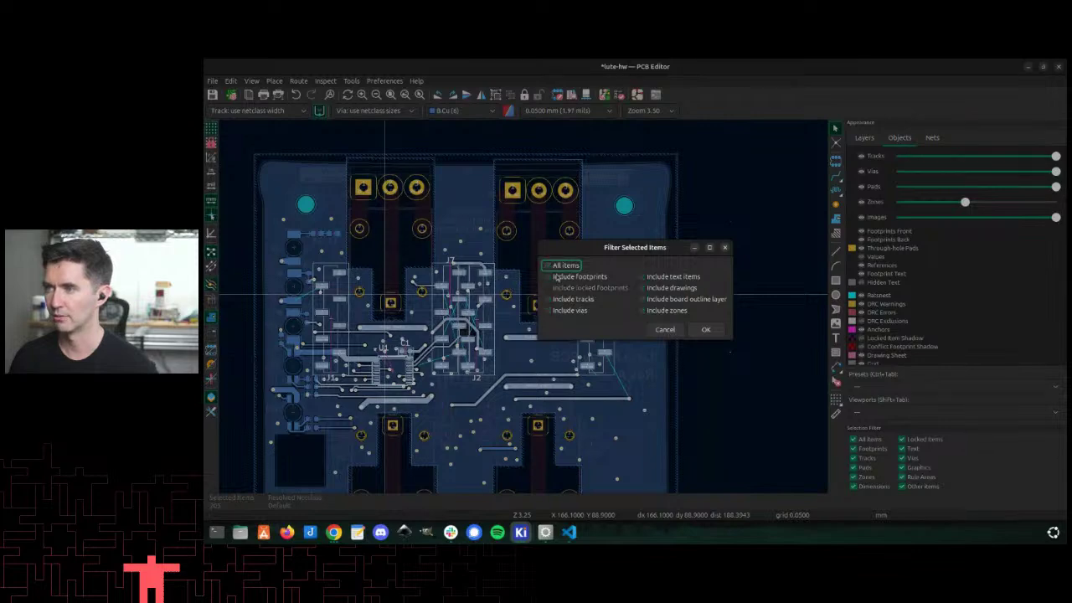
pyautogui.click(549, 299)
pyautogui.click(548, 310)
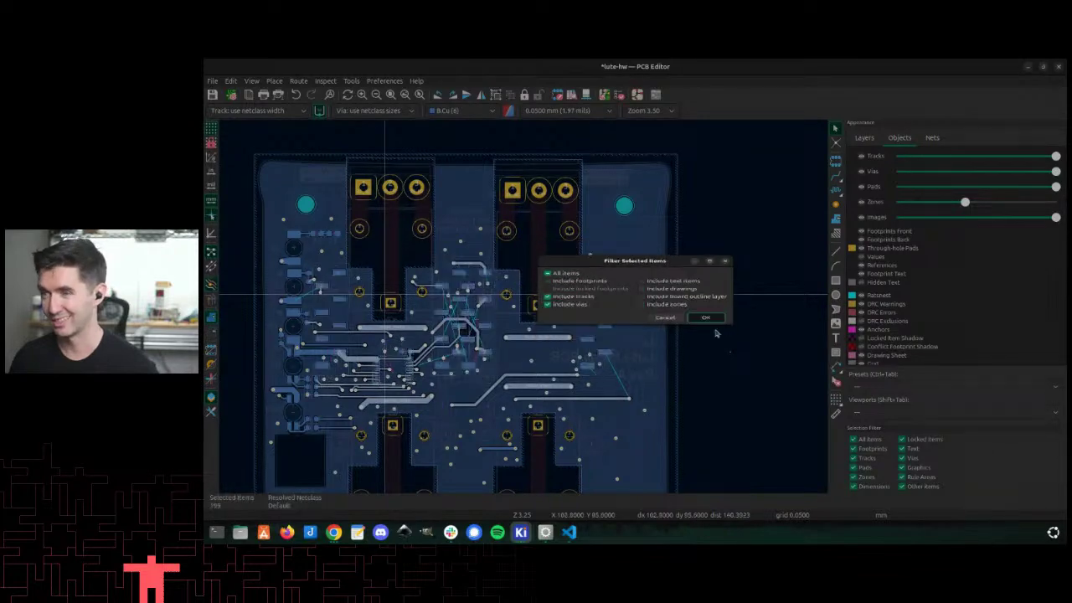
pyautogui.click(713, 330)
pyautogui.scroll(2, 524, 303)
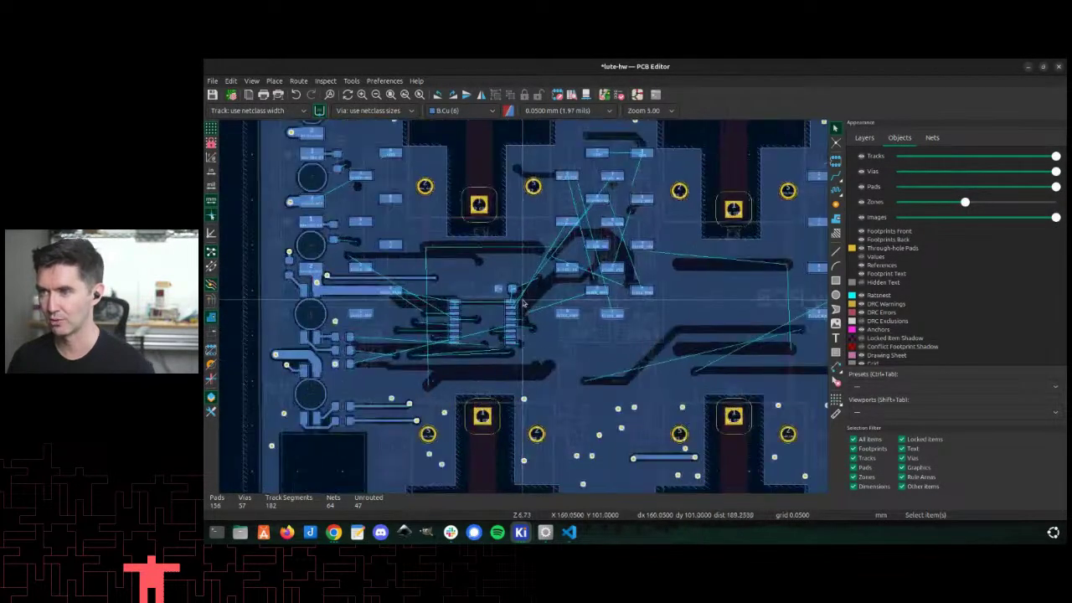
pyautogui.scroll(2, 523, 304)
pyautogui.scroll(-2, 521, 306)
pyautogui.press('Delete')
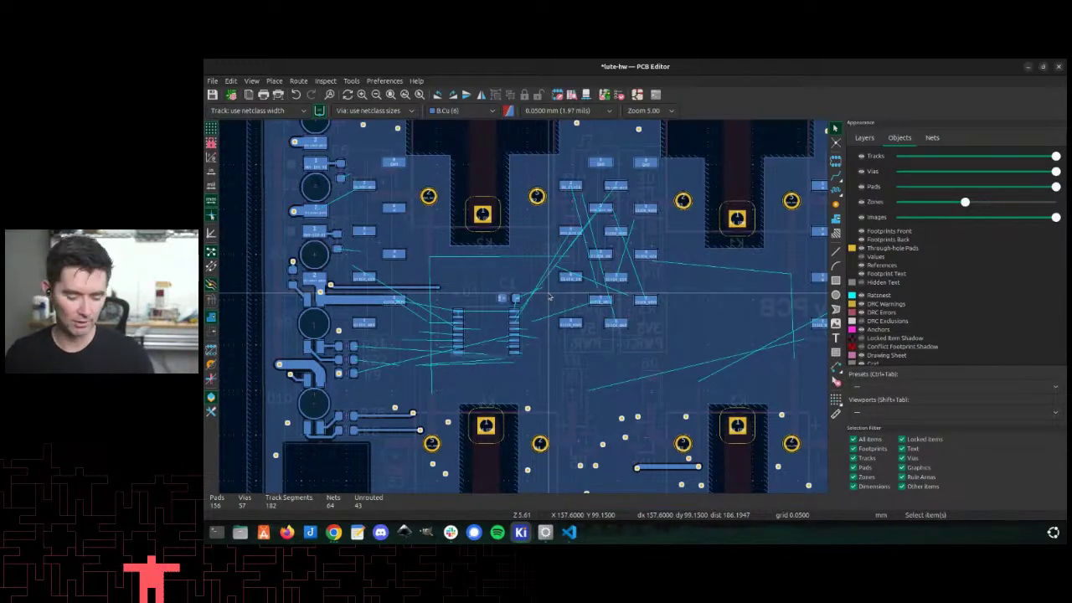
# Step: Examine the back-copper pads and remaining tracks around header J1 and LED D3
pyautogui.scroll(2, 548, 296)
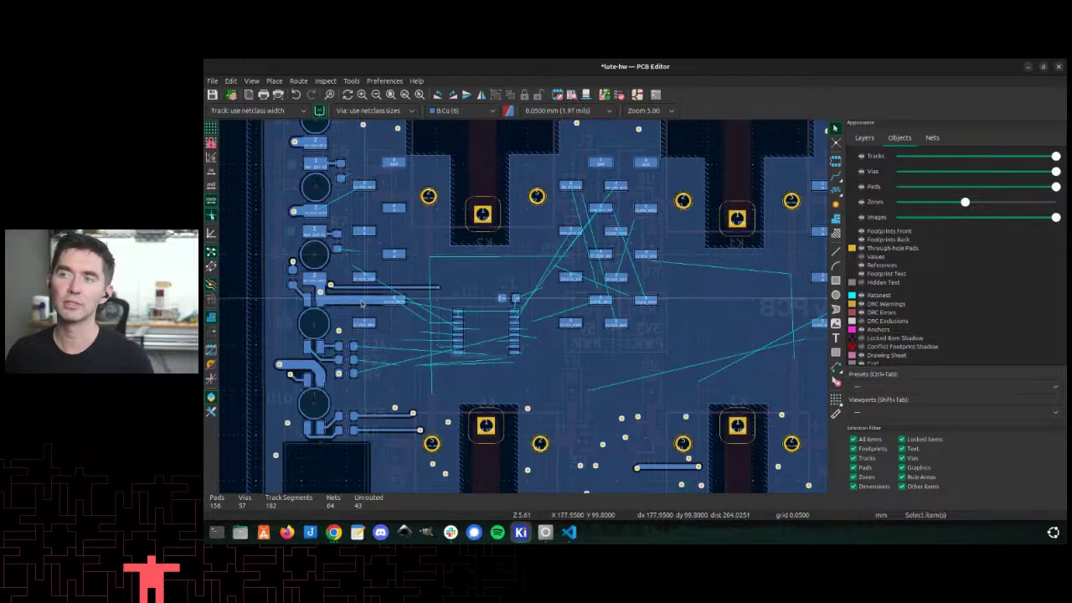
pyautogui.scroll(4, 524, 308)
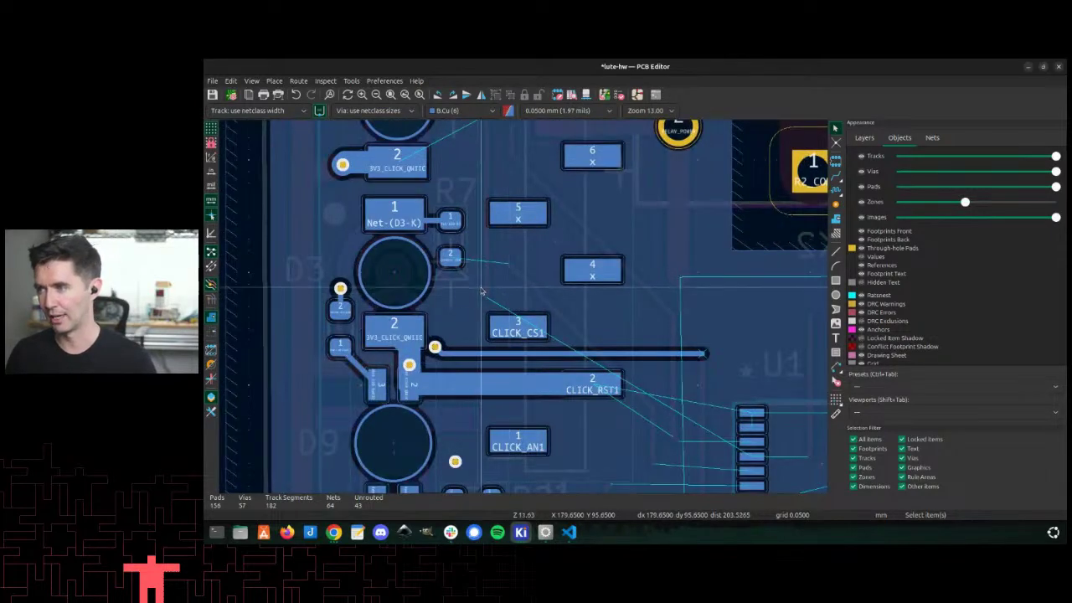
pyautogui.scroll(-5, 523, 309)
pyautogui.scroll(5, 525, 310)
pyautogui.scroll(-3, 524, 311)
pyautogui.scroll(3, 524, 311)
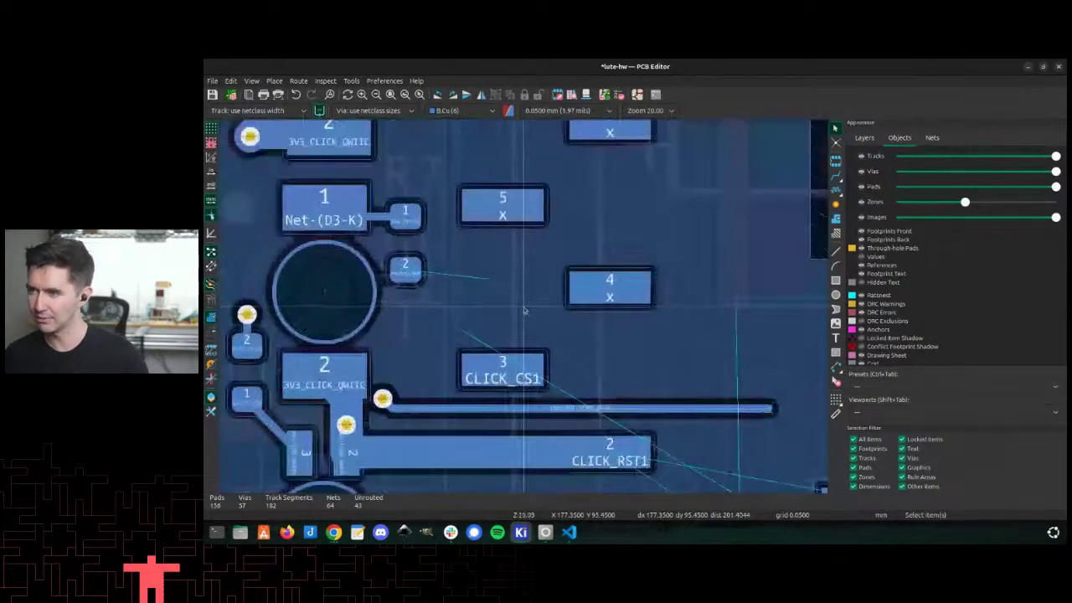
# Step: Make F.Cu the active layer and examine the leftover front-copper tracks between the relays and near the LED icons
pyautogui.press('pageup')
pyautogui.scroll(-4, 524, 310)
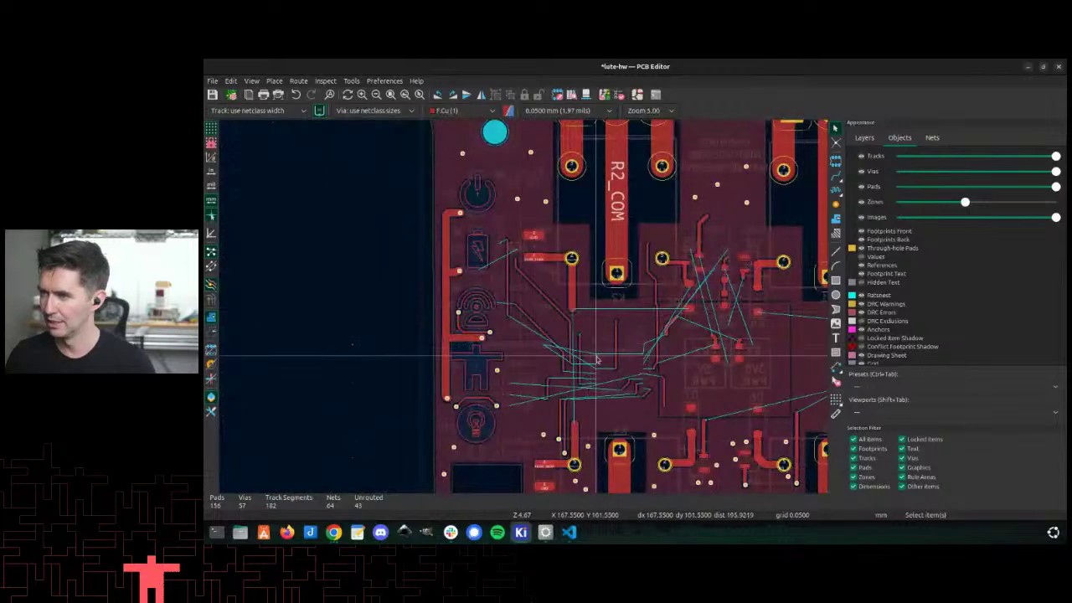
pyautogui.scroll(3, 524, 311)
pyautogui.scroll(-3, 527, 314)
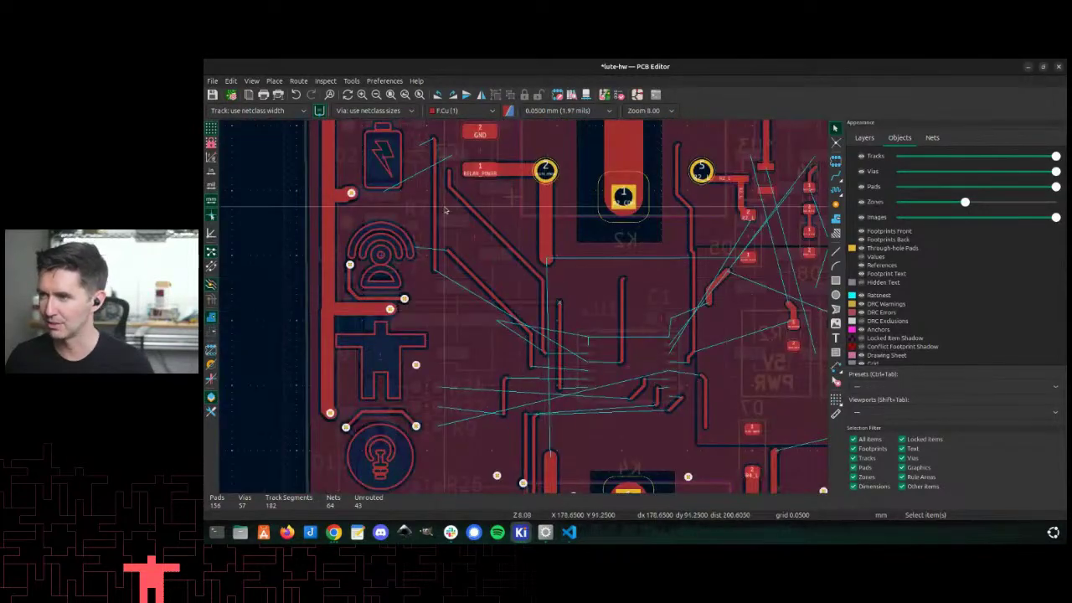
pyautogui.scroll(-2, 553, 338)
pyautogui.scroll(3, 553, 338)
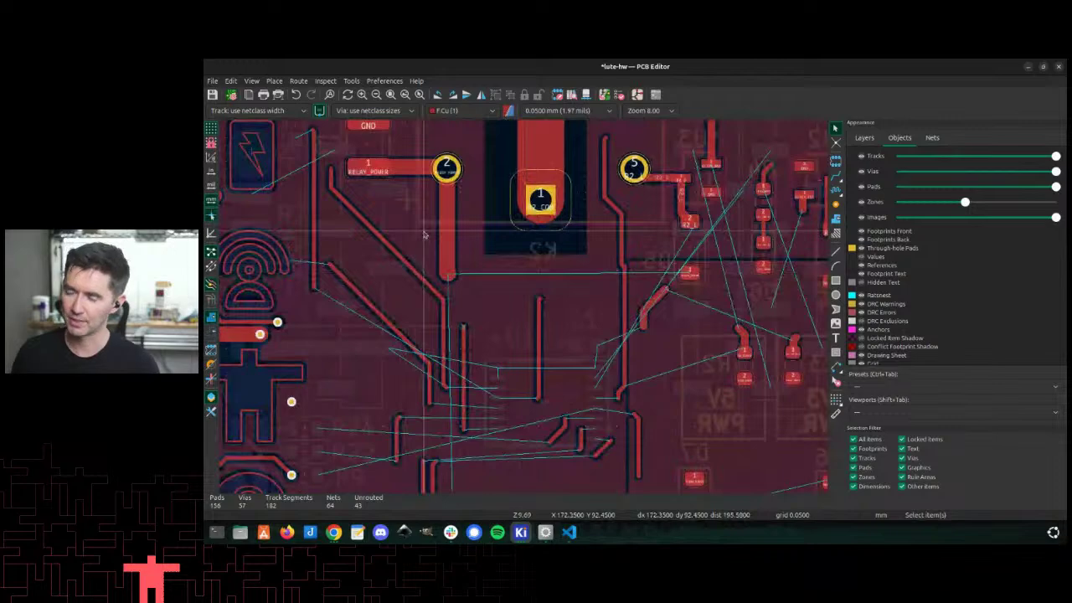
pyautogui.scroll(-3, 447, 213)
pyautogui.scroll(-1, 699, 373)
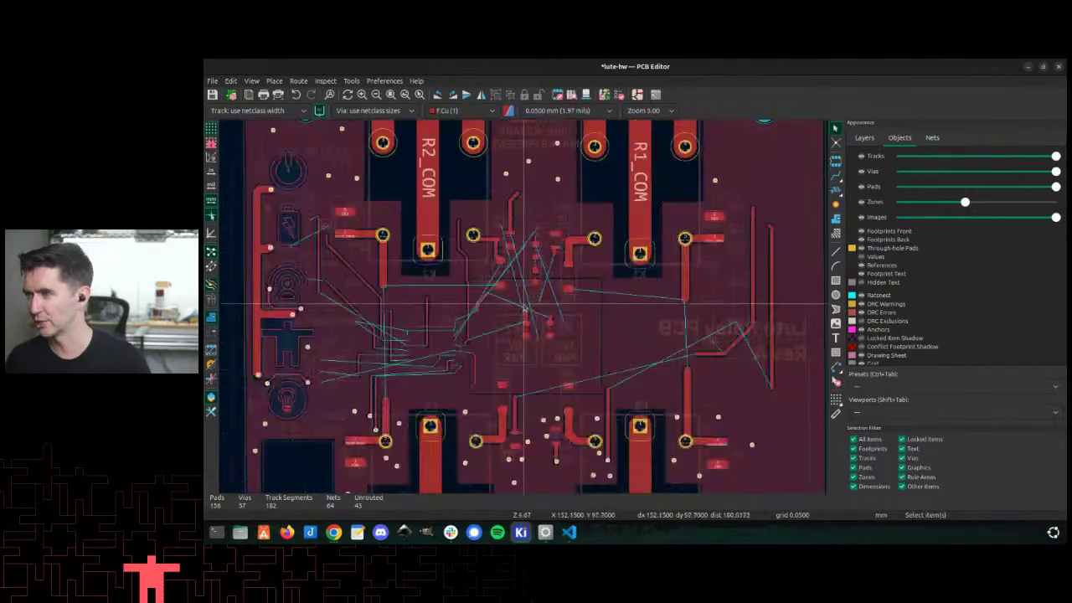
pyautogui.scroll(-1, 525, 310)
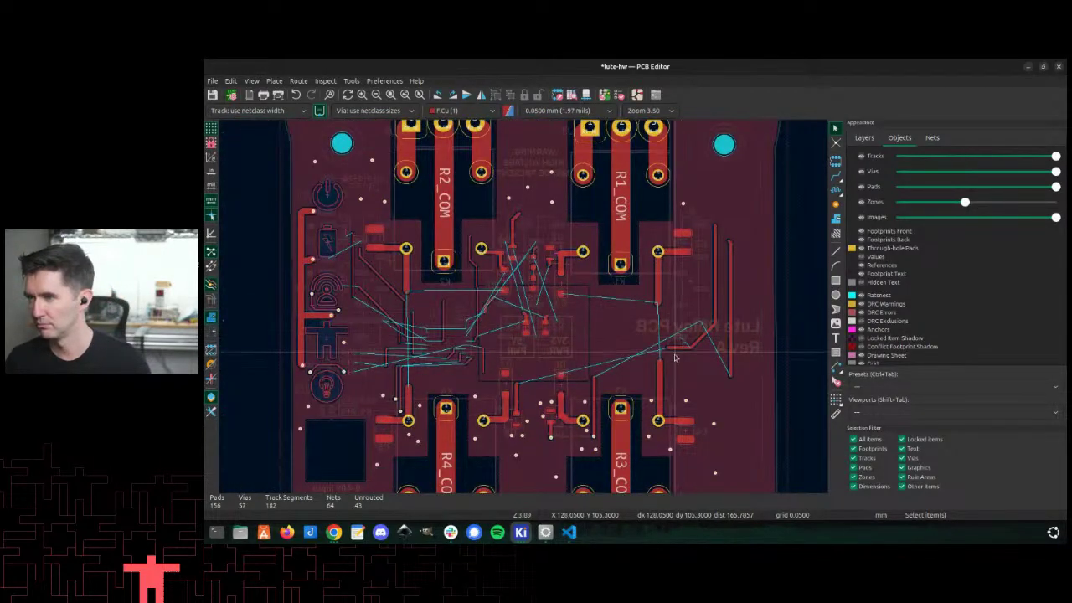
pyautogui.moveTo(699, 376); pyautogui.dragTo(371, 239)
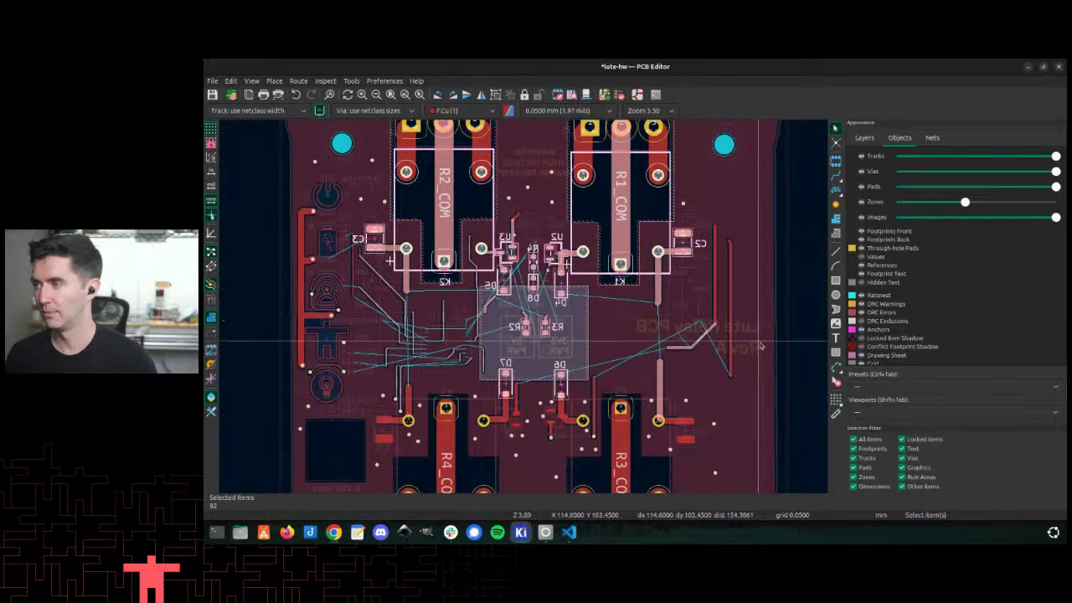
pyautogui.click(786, 359)
pyautogui.click(596, 190)
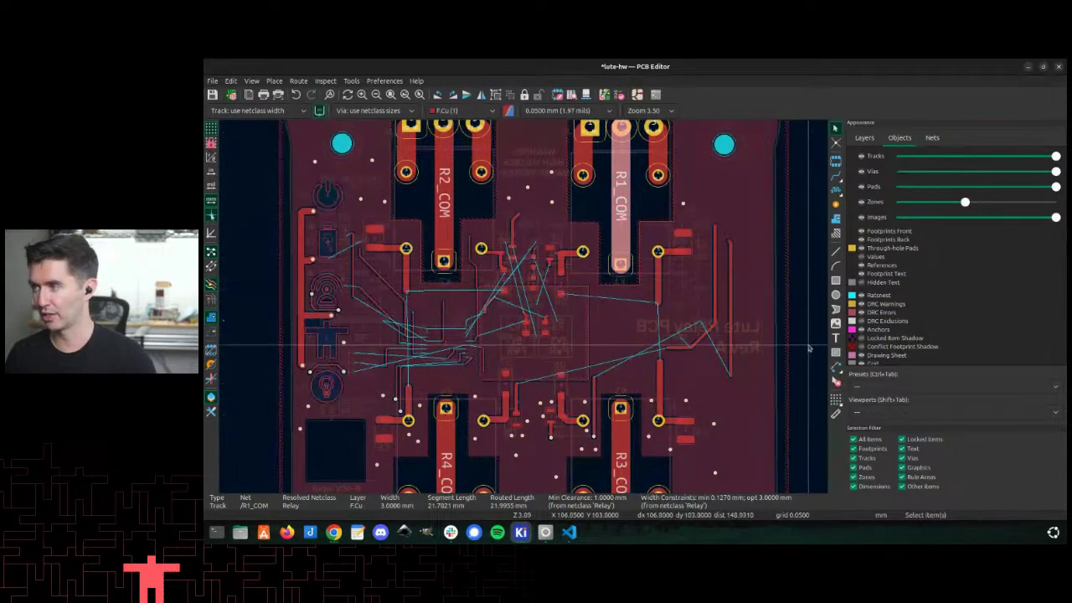
# Step: Delete only the tracks and vias in the area between the upper and lower relays by filtering the area selection, and refill the zones
pyautogui.moveTo(704, 386); pyautogui.dragTo(271, 242)
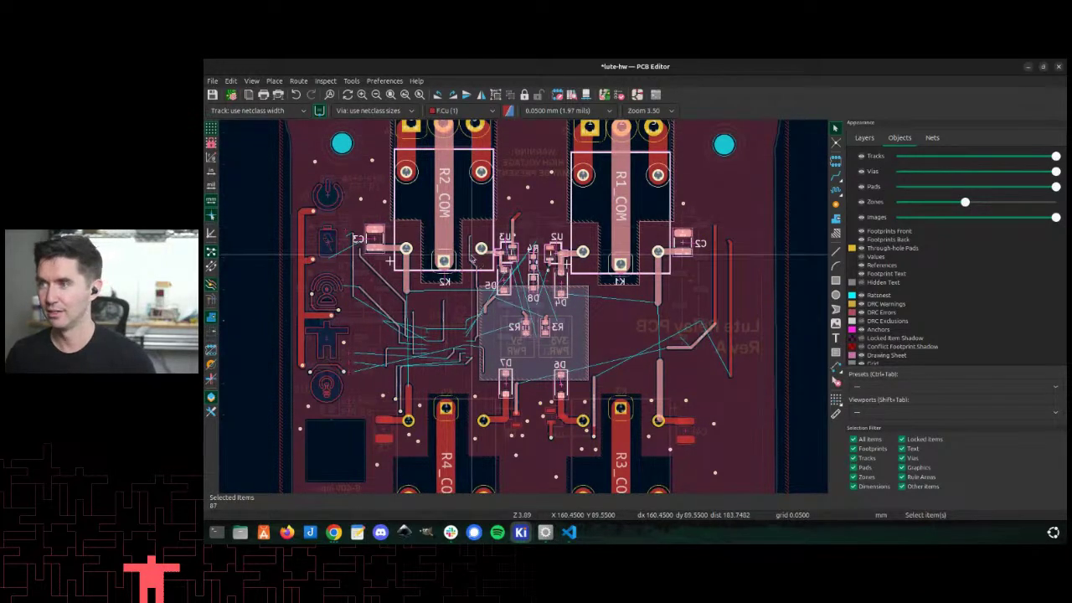
pyautogui.rightClick(471, 258)
pyautogui.moveTo(523, 211)
pyautogui.click(680, 219)
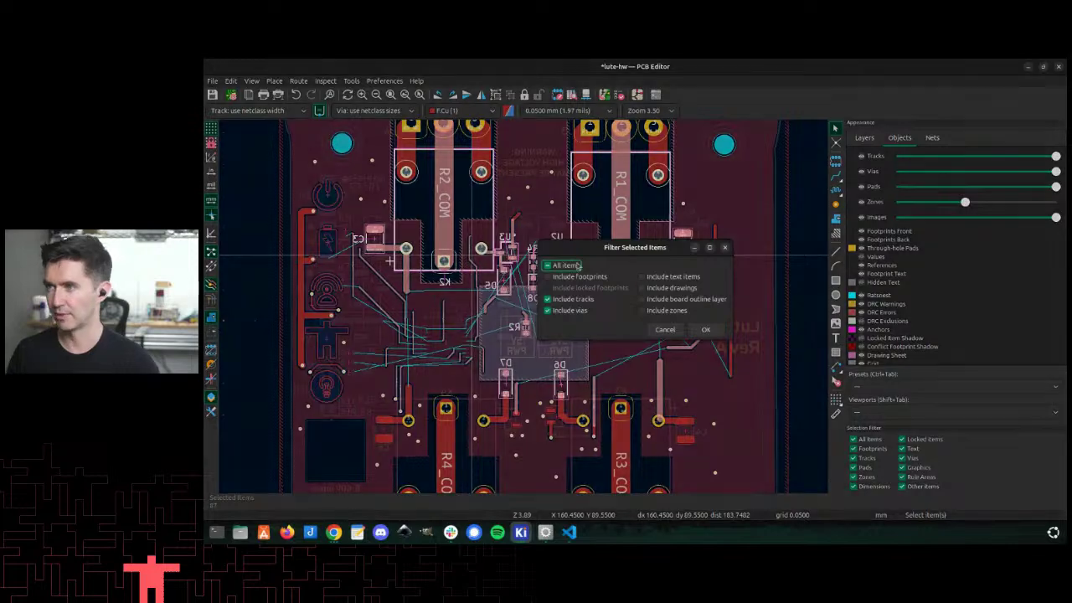
pyautogui.click(706, 328)
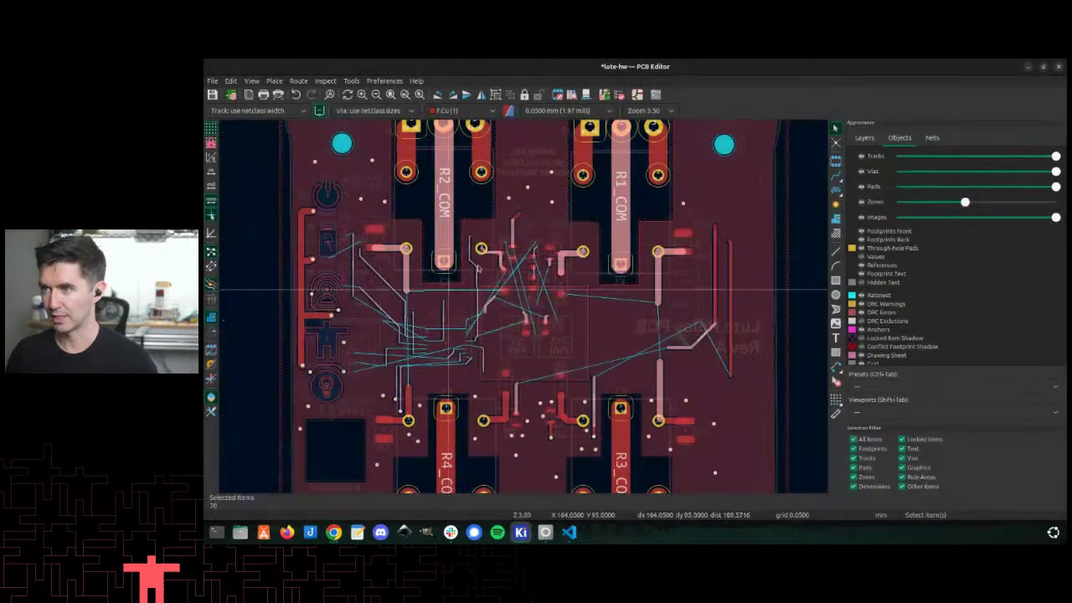
pyautogui.press('Delete')
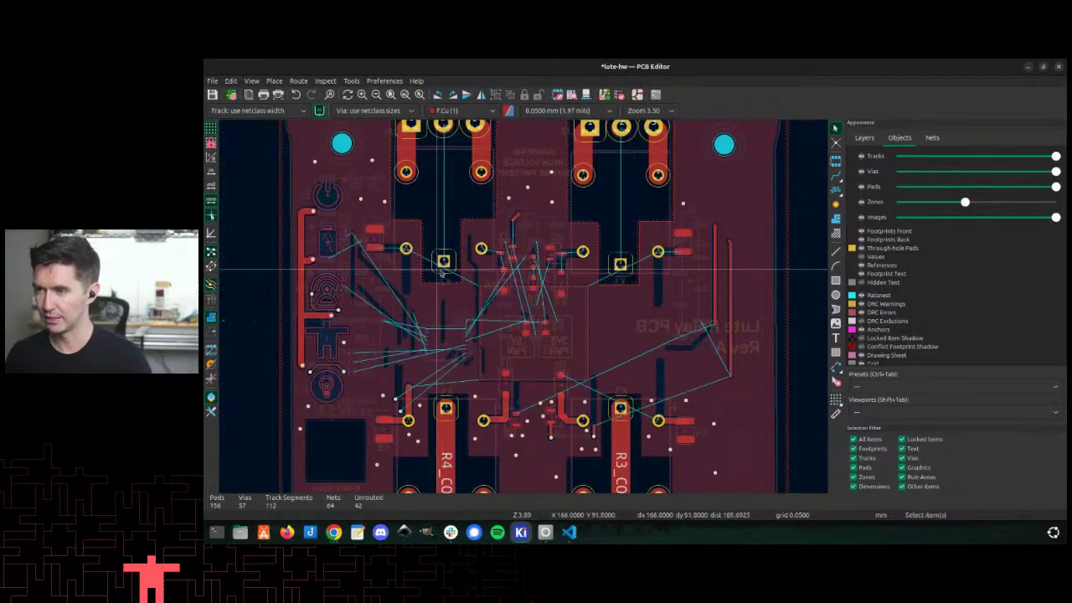
pyautogui.press('b')
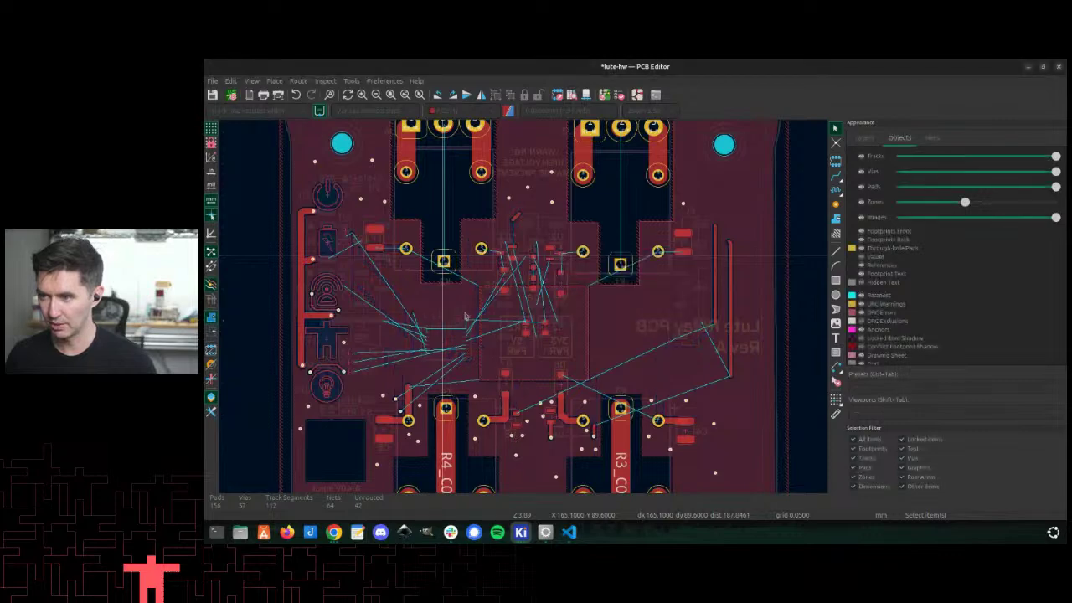
# Step: Examine the unrouted connections around the central IC, the LED icons and the relays on the front copper
pyautogui.scroll(5, 434, 308)
pyautogui.scroll(-7, 524, 310)
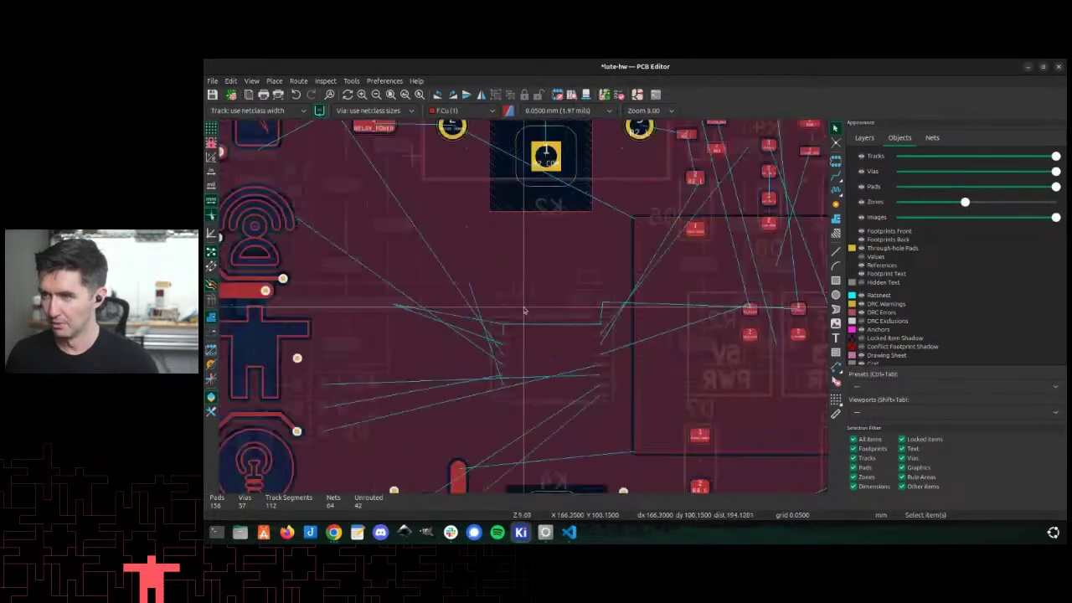
pyautogui.scroll(6, 523, 311)
pyautogui.scroll(-3, 523, 310)
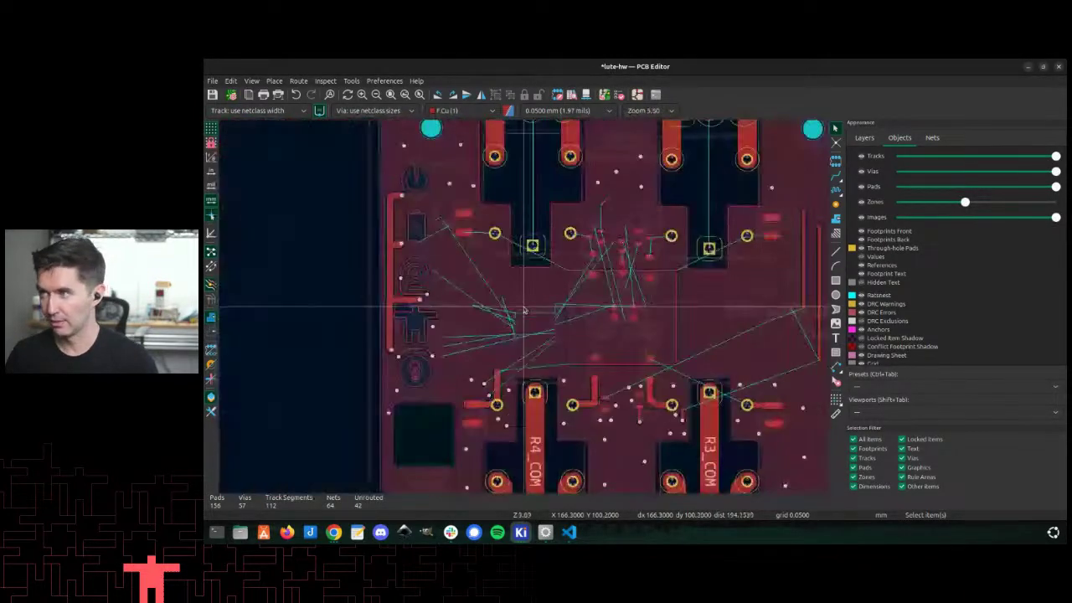
pyautogui.scroll(3, 550, 270)
pyautogui.scroll(-4, 519, 315)
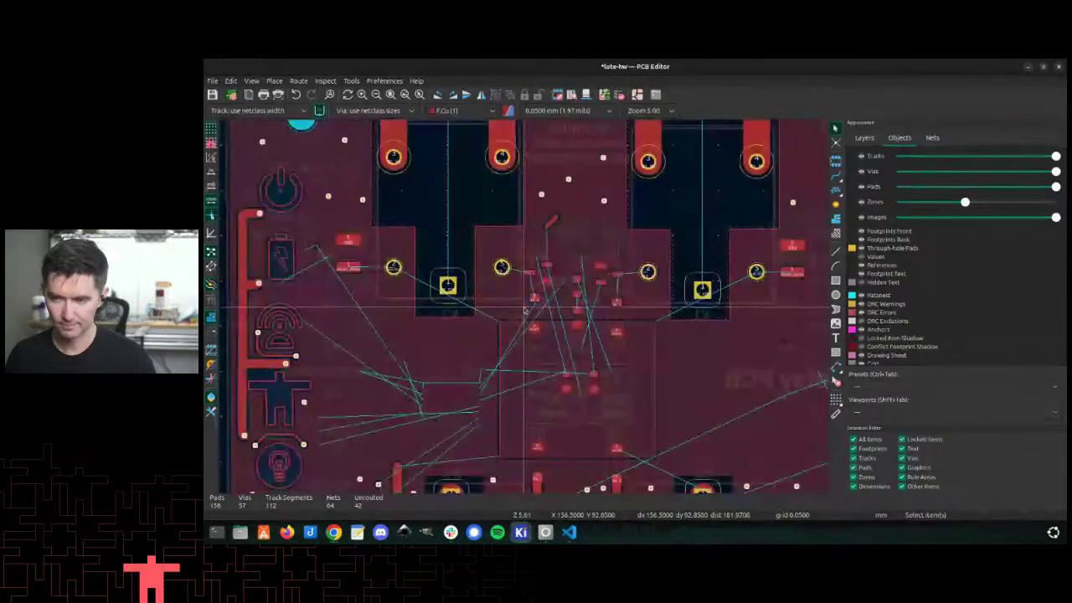
pyautogui.scroll(5, 519, 315)
pyautogui.scroll(-3, 522, 312)
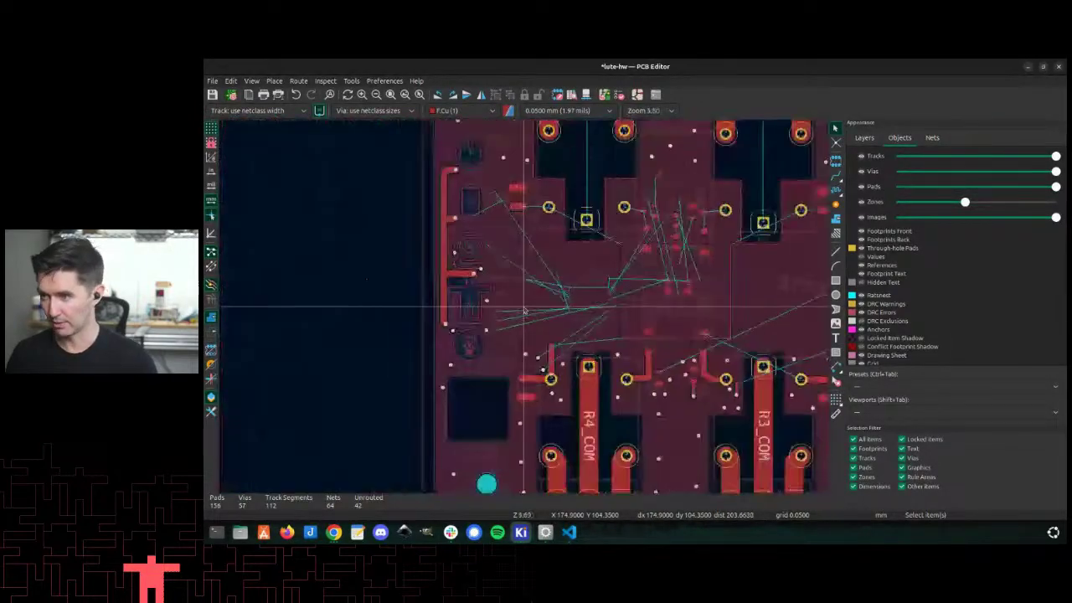
pyautogui.scroll(2, 524, 310)
pyautogui.scroll(2, 544, 306)
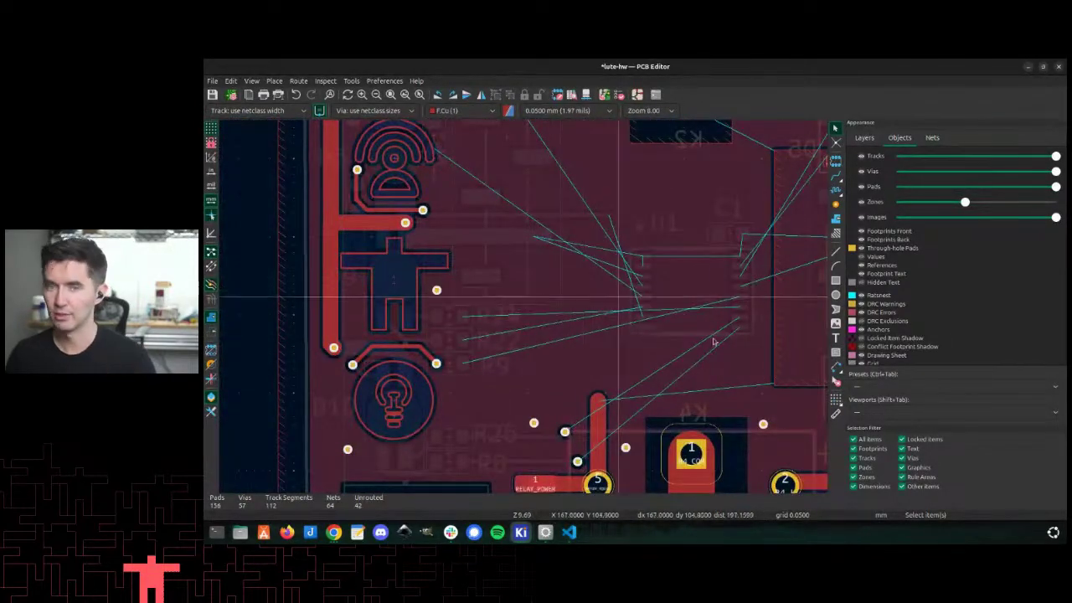
pyautogui.scroll(-5, 545, 275)
pyautogui.scroll(4, 513, 361)
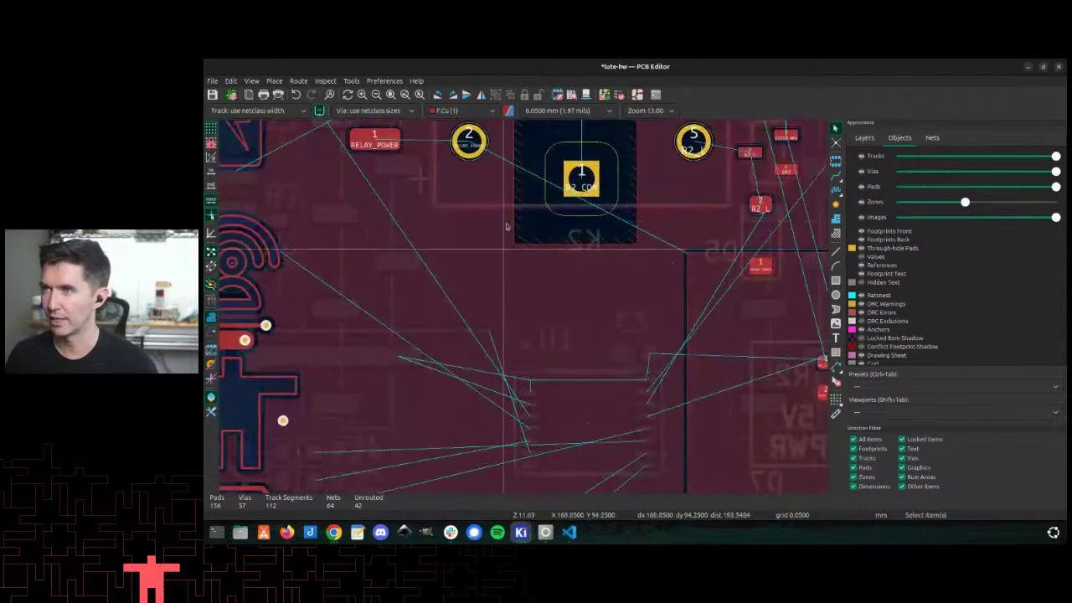
pyautogui.scroll(4, 465, 289)
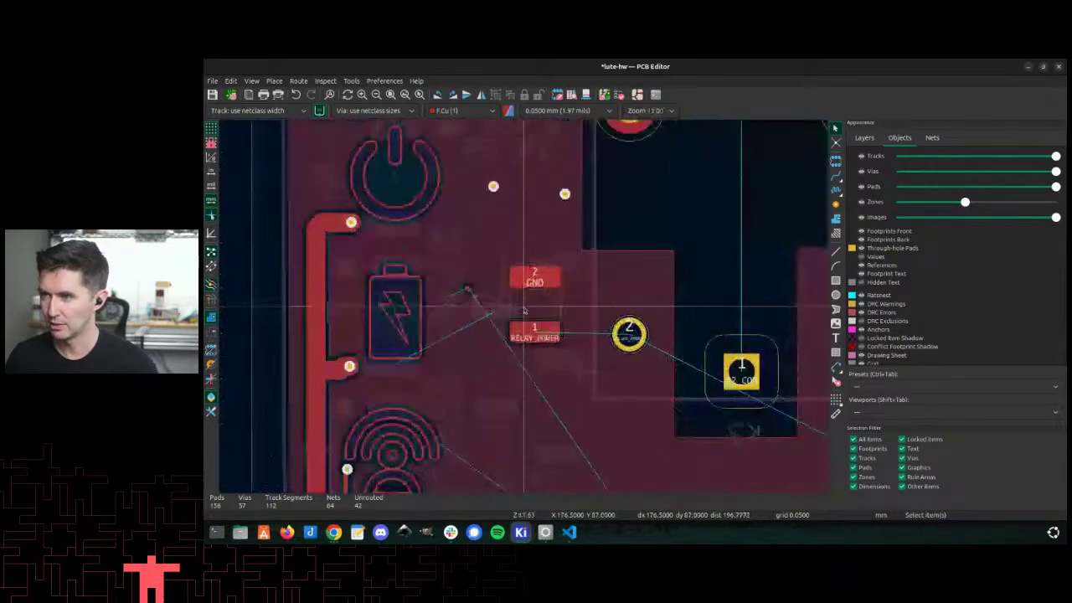
# Step: Delete the stray front-copper BATTERY_ICON track segment between the battery icon and capacitor C3
pyautogui.scroll(2, 502, 303)
pyautogui.click(513, 296)
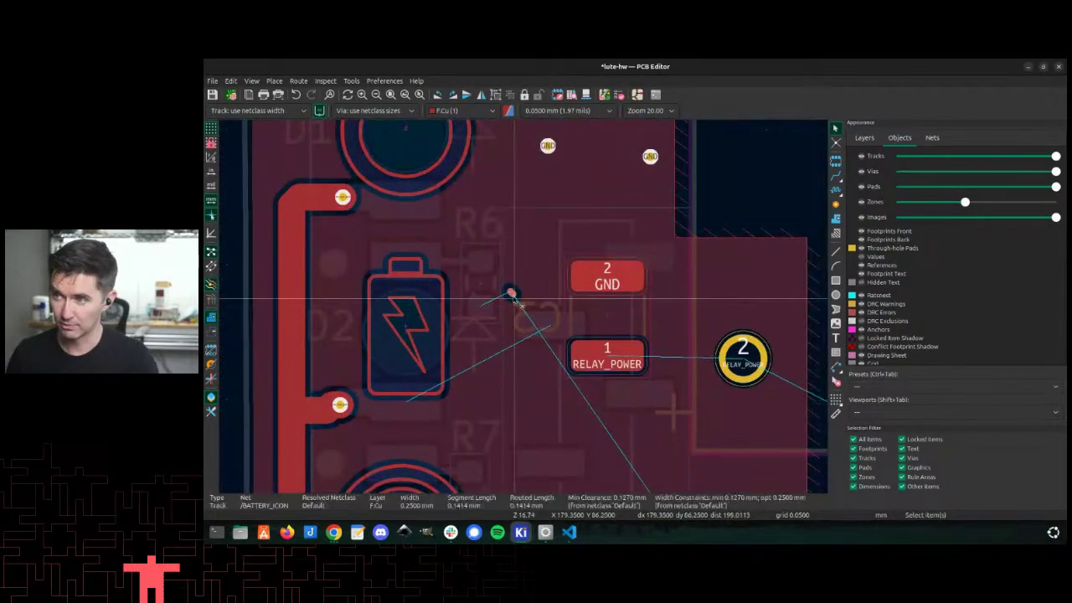
pyautogui.press('Delete')
# Step: Route the 3V3_CLICK_QWIIC net on B.Cu from LED D2's pad 2 to pad 7 of the neighbouring header, using the existing 1 mm width
pyautogui.keyDown('shift'); pyautogui.scroll(-3, 519, 306); pyautogui.keyUp('shift')
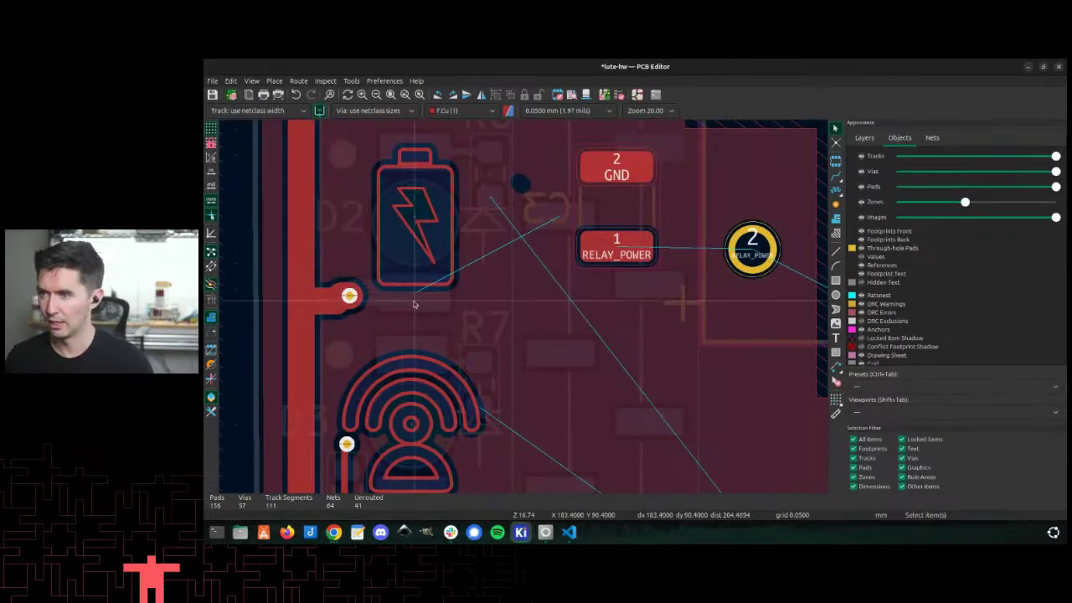
pyautogui.press('pagedown')
pyautogui.press('7')
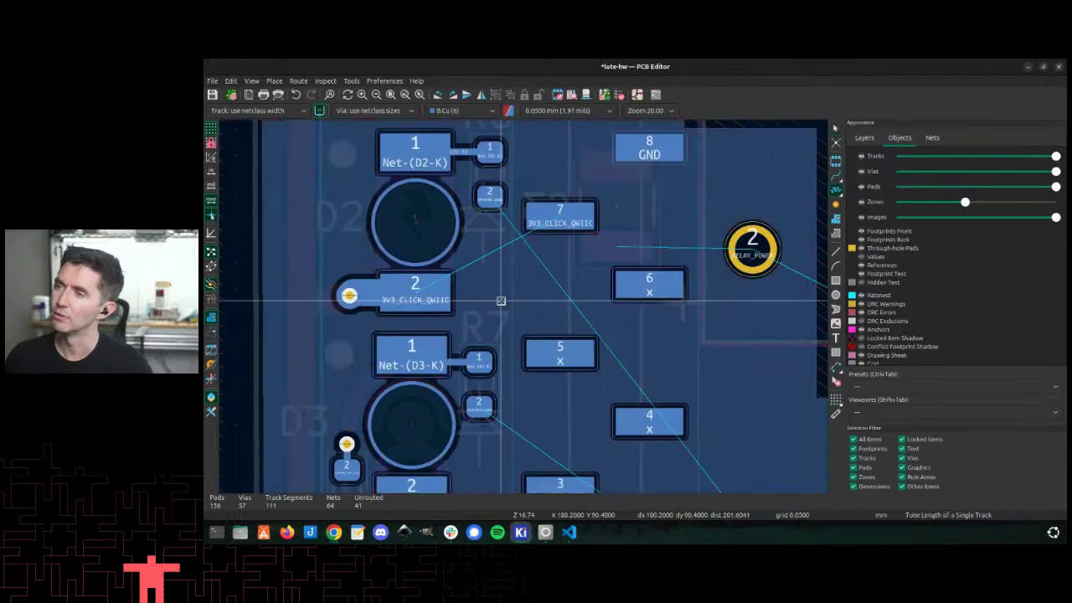
pyautogui.press('x')
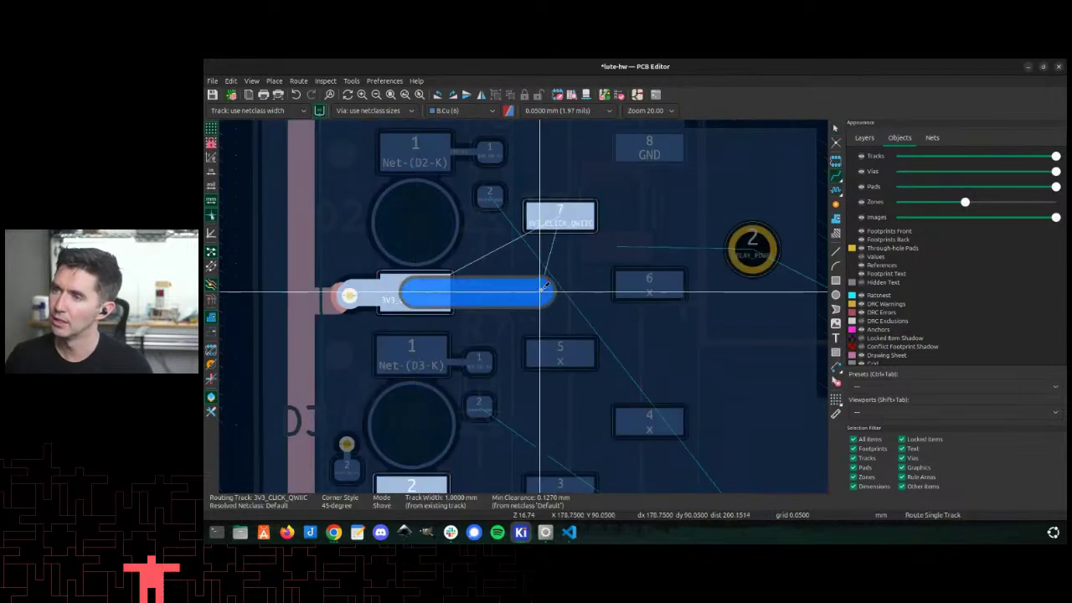
pyautogui.click(560, 216)
pyautogui.scroll(-3, 526, 305)
pyautogui.scroll(3, 526, 303)
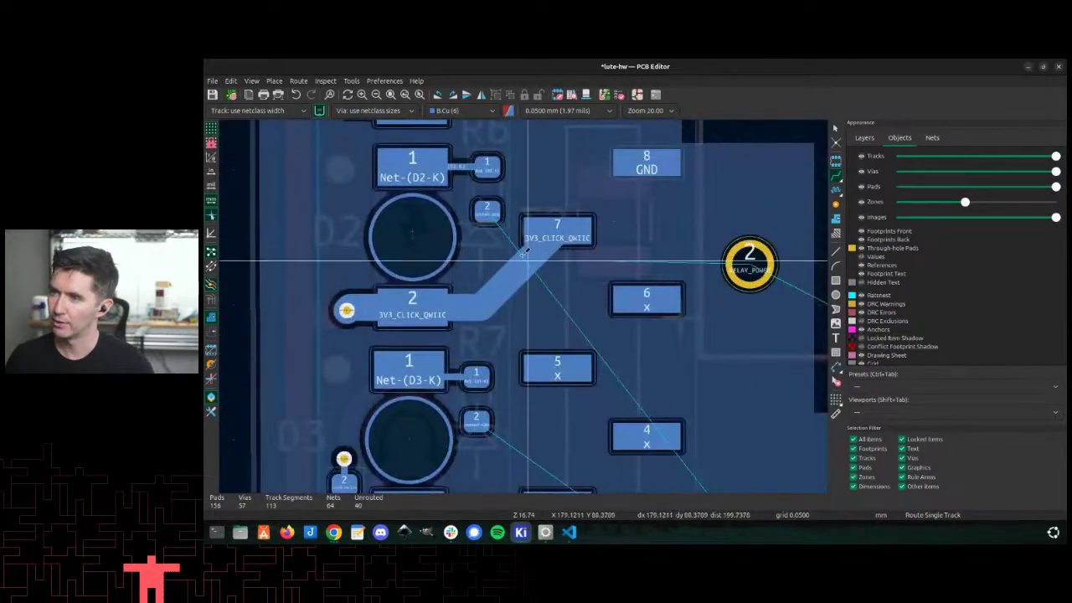
pyautogui.scroll(-3, 526, 304)
pyautogui.scroll(2, 528, 302)
pyautogui.click(526, 304)
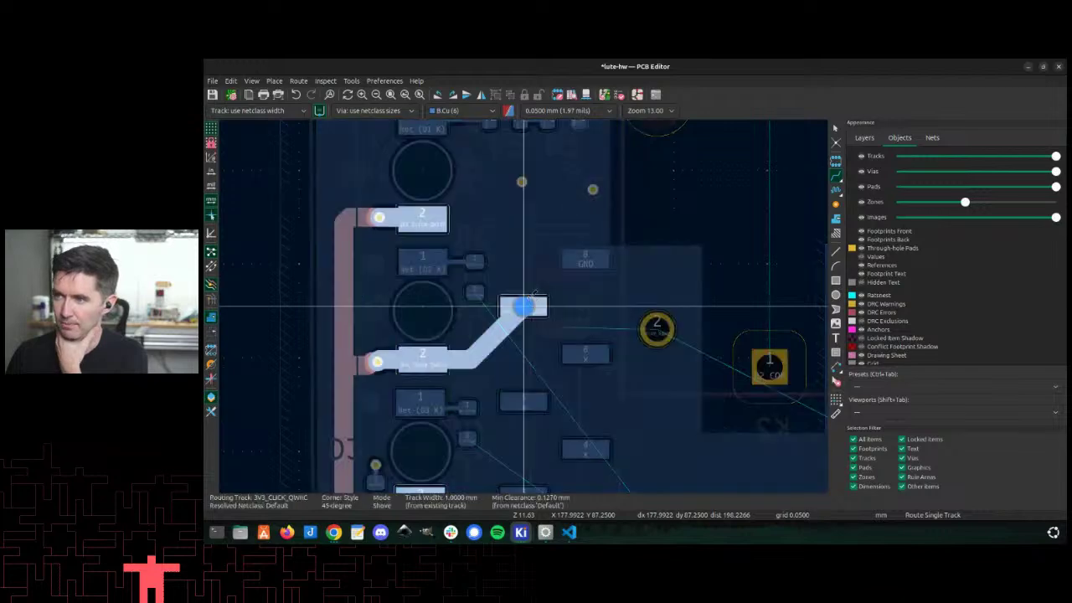
pyautogui.press('Escape')
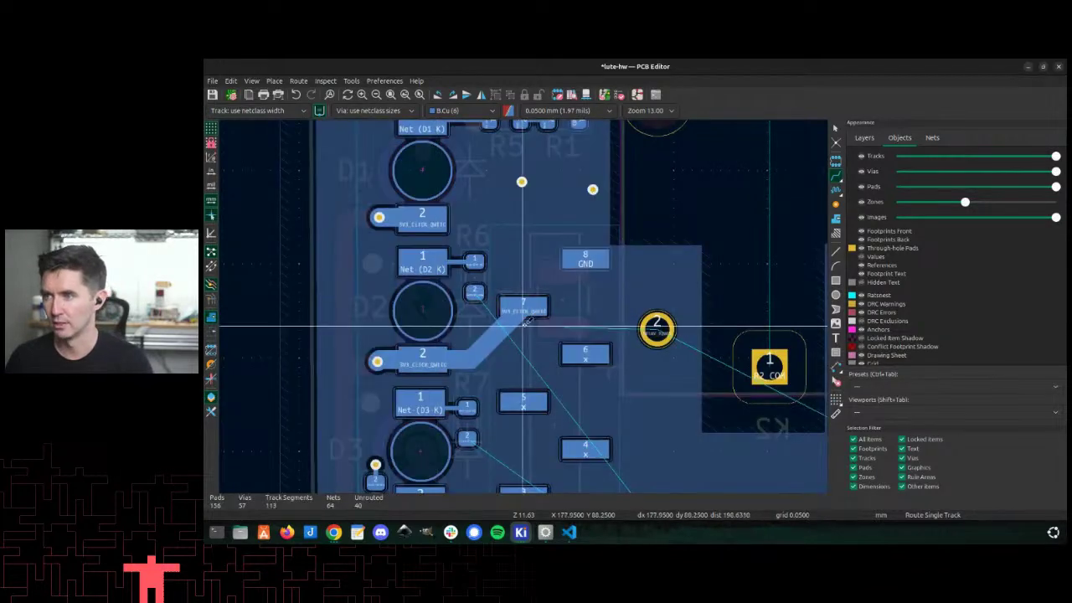
# Step: Route RELAY_POWER 1 mm wide from C3's pad 1 on F.Cu through a via to B.Cu, ending at relay K2's pad 2
pyautogui.scroll(-3, 553, 323)
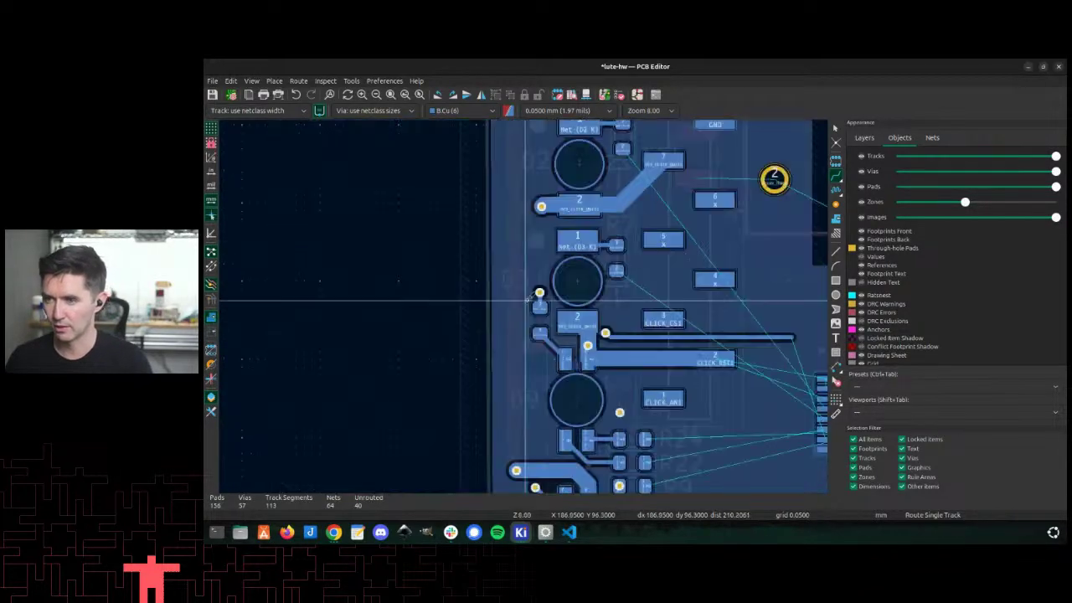
pyautogui.scroll(1, 553, 323)
pyautogui.scroll(-3, 552, 323)
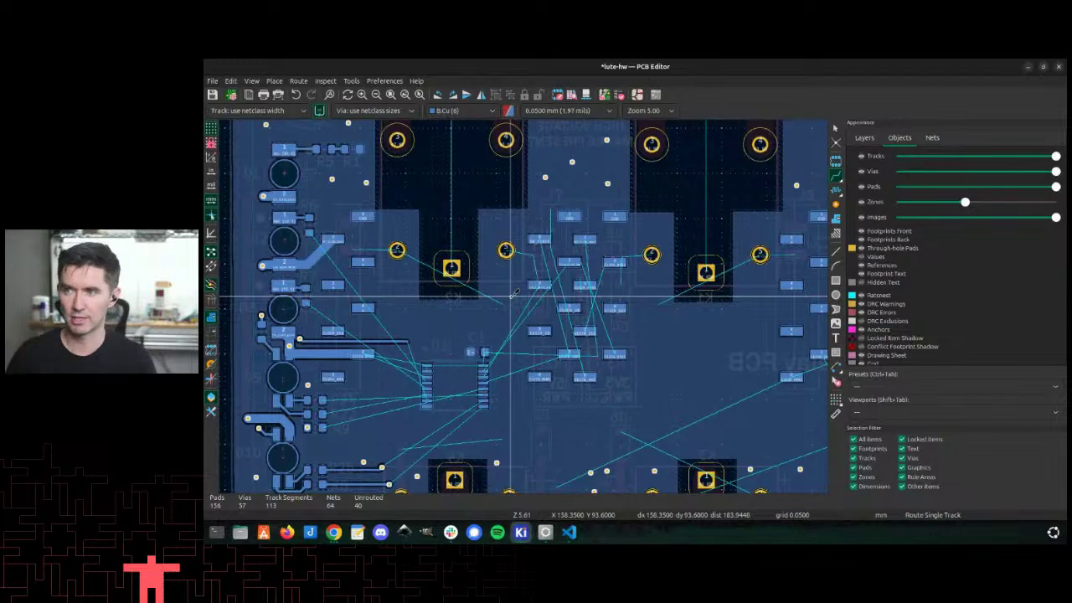
pyautogui.scroll(5, 514, 294)
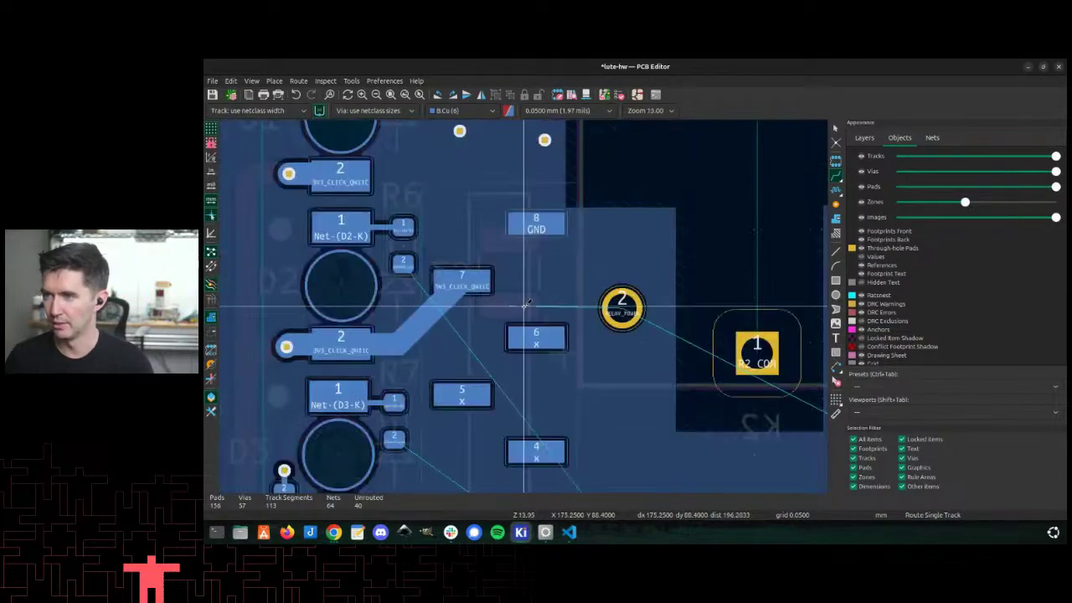
pyautogui.click(525, 303)
pyautogui.press('Escape')
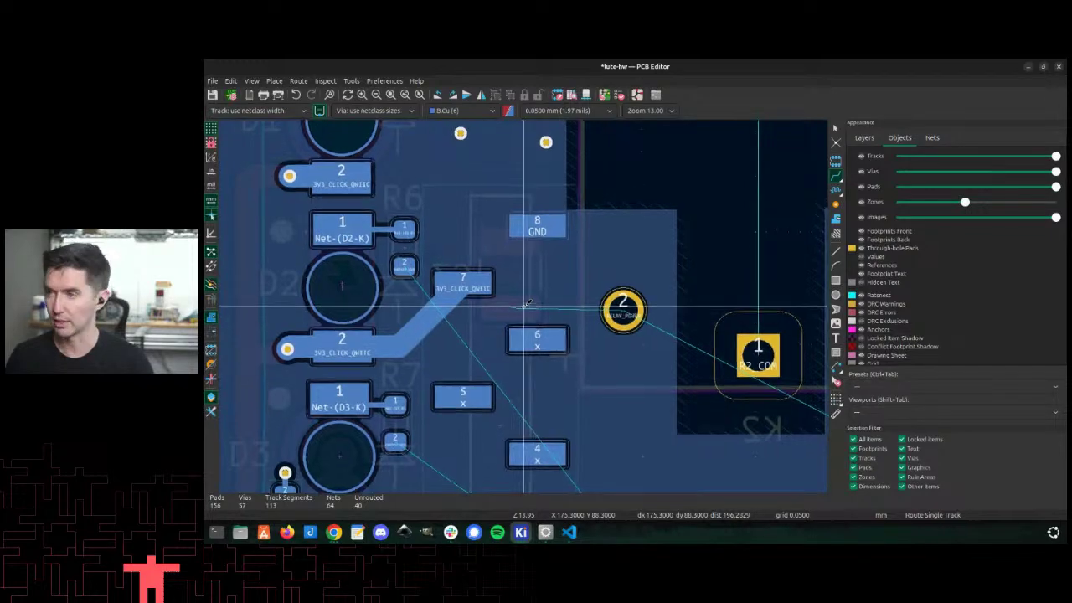
pyautogui.press('pageup')
pyautogui.click(525, 305)
pyautogui.press('w')
pyautogui.press('pagedown')
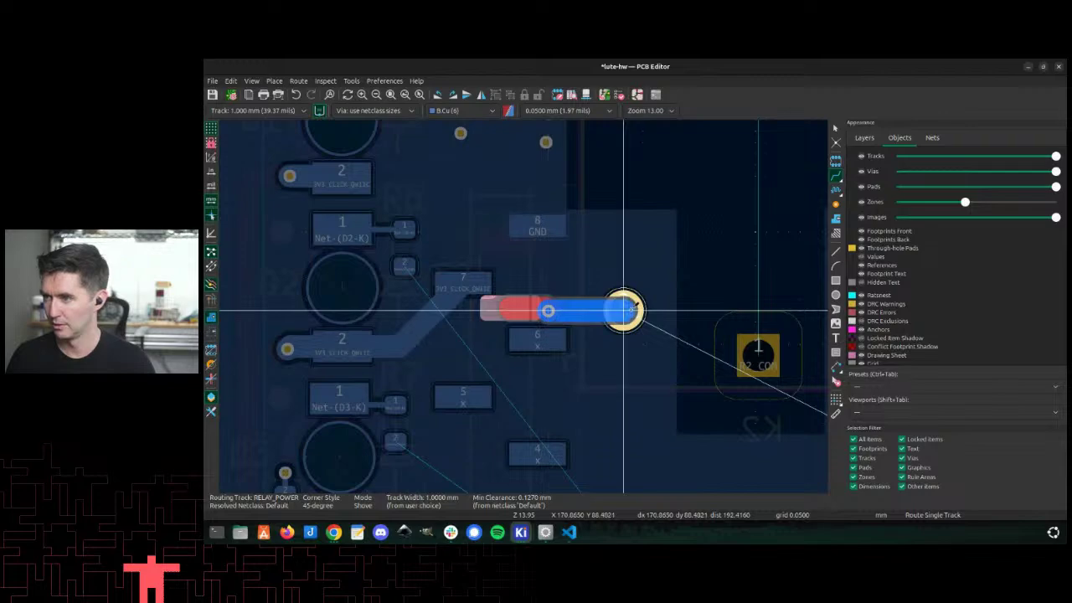
pyautogui.press('Escape')
# Step: Route RELAY_POWER on F.Cu with a 1 mm track from capacitor C2's power pad to relay K1's pad 5
pyautogui.scroll(2, 622, 312)
pyautogui.scroll(-2, 525, 306)
pyautogui.scroll(-1, 525, 305)
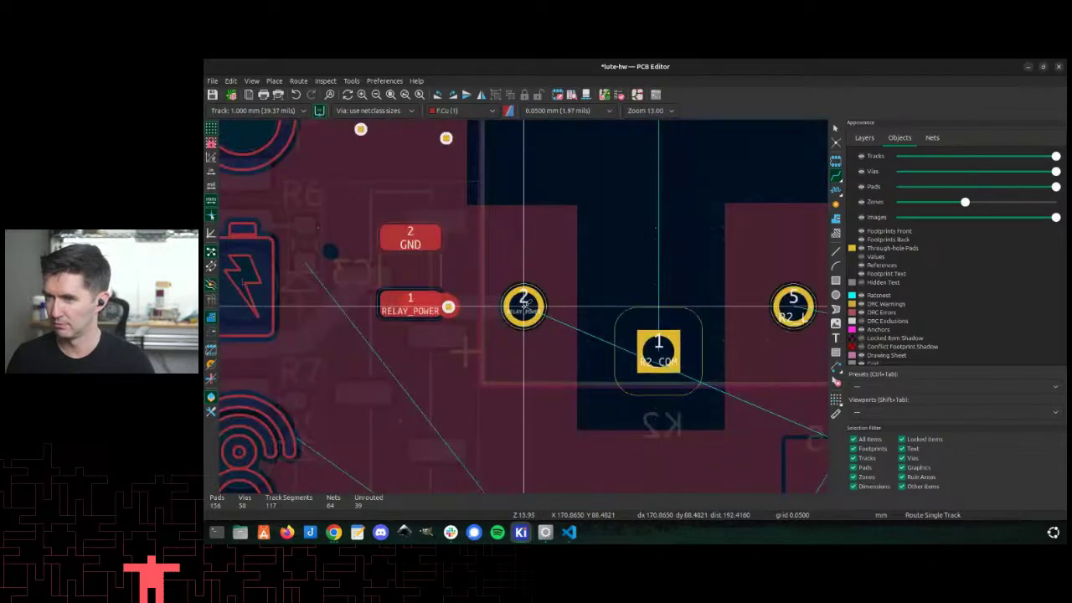
pyautogui.scroll(2, 525, 306)
pyautogui.scroll(-3, 525, 306)
pyautogui.scroll(4, 525, 305)
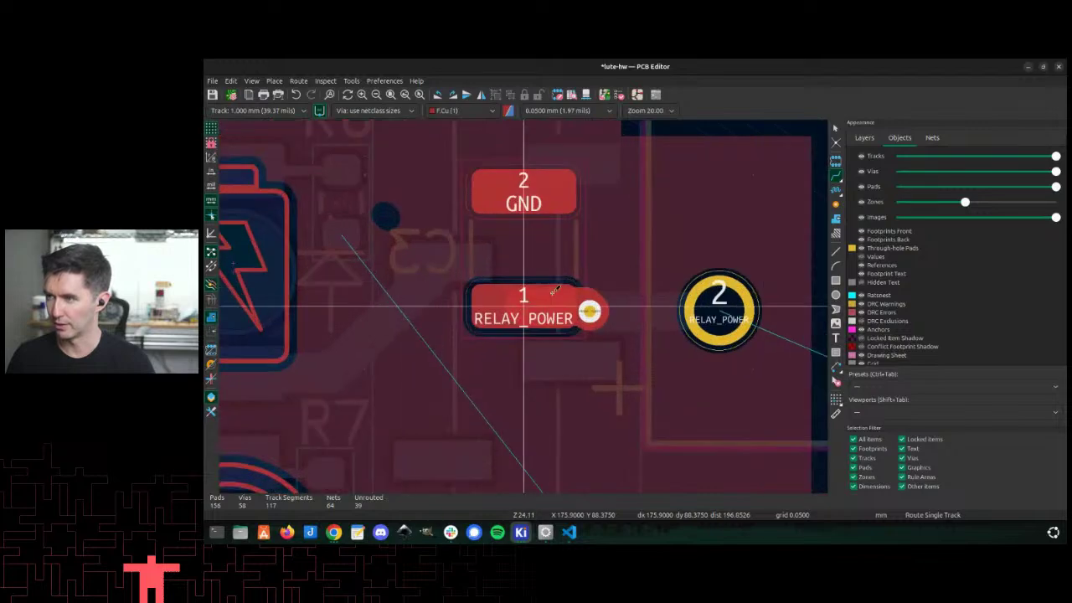
pyautogui.scroll(-4, 494, 279)
pyautogui.keyDown('ctrl'); pyautogui.hscroll(5, 615, 302); pyautogui.keyUp('ctrl')
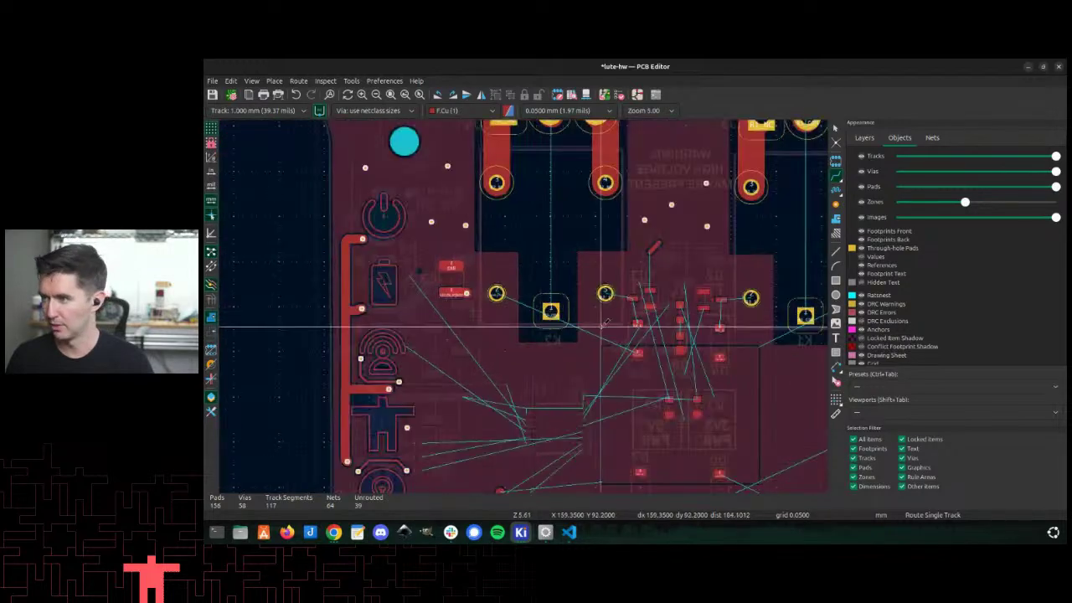
pyautogui.scroll(3, 617, 299)
pyautogui.click(561, 287)
pyautogui.click(473, 287)
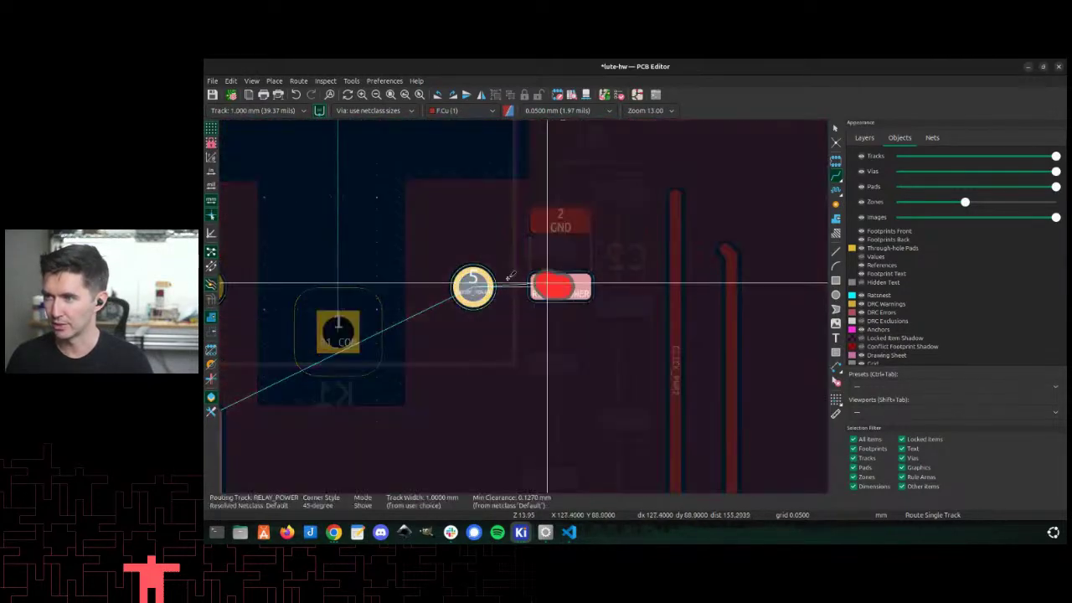
# Step: Route R1_COM on F.Cu with a 3 mm track from relay K1's pad 1 to the middle pad of its terminal connector
pyautogui.scroll(-3, 478, 311)
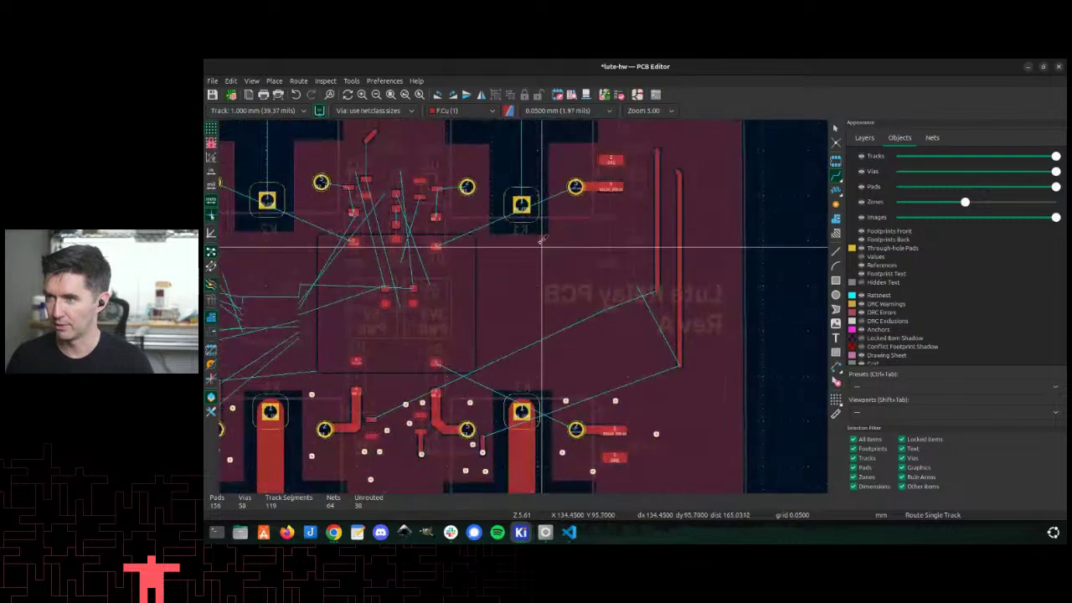
pyautogui.moveTo(542, 250); pyautogui.dragTo(522, 328, button='middle')
pyautogui.click(515, 291)
pyautogui.moveTo(512, 144); pyautogui.dragTo(510, 322, button='middle')
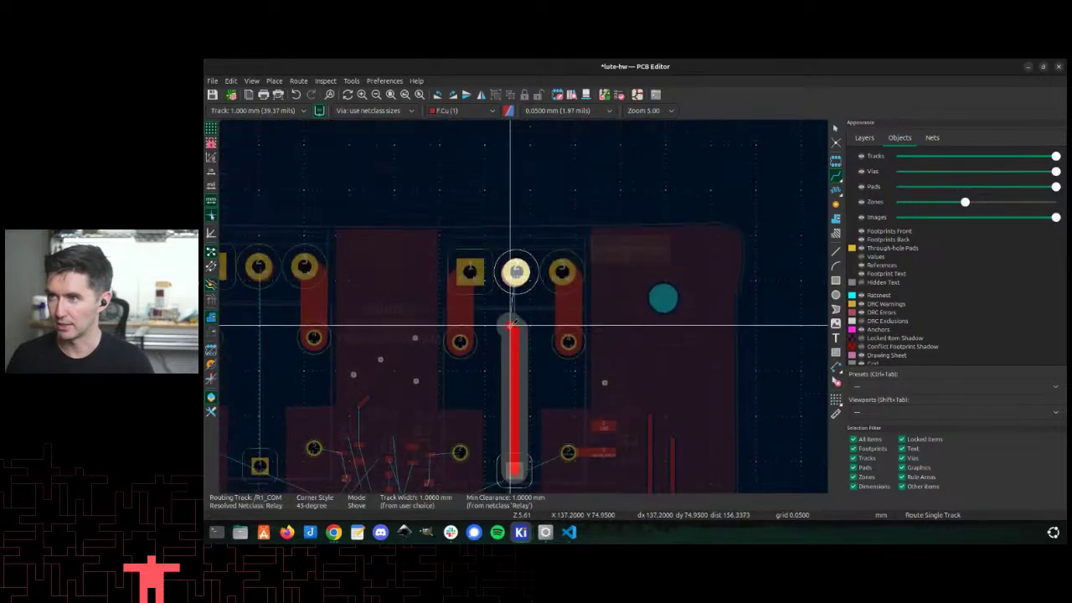
pyautogui.click(519, 278)
# Step: Route R2_COM on F.Cu with a 3 mm track from relay K2's pad 1 to the middle pad of its terminal connector
pyautogui.moveTo(255, 399); pyautogui.dragTo(369, 301, button='middle')
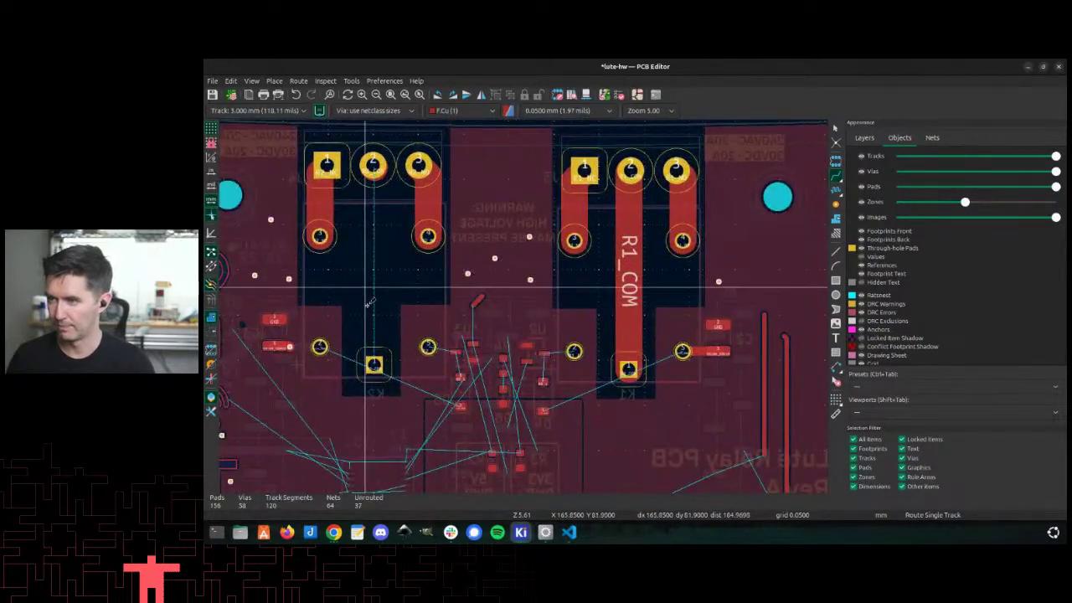
pyautogui.click(374, 364)
pyautogui.click(372, 165)
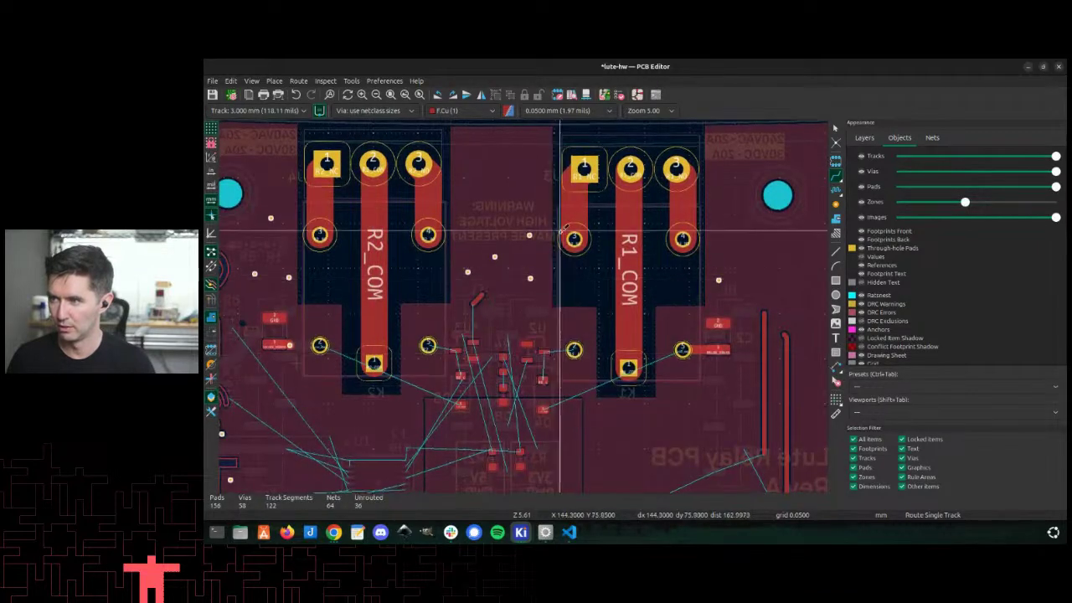
pyautogui.scroll(-2, 559, 232)
pyautogui.scroll(-2, 522, 307)
pyautogui.scroll(1, 586, 382)
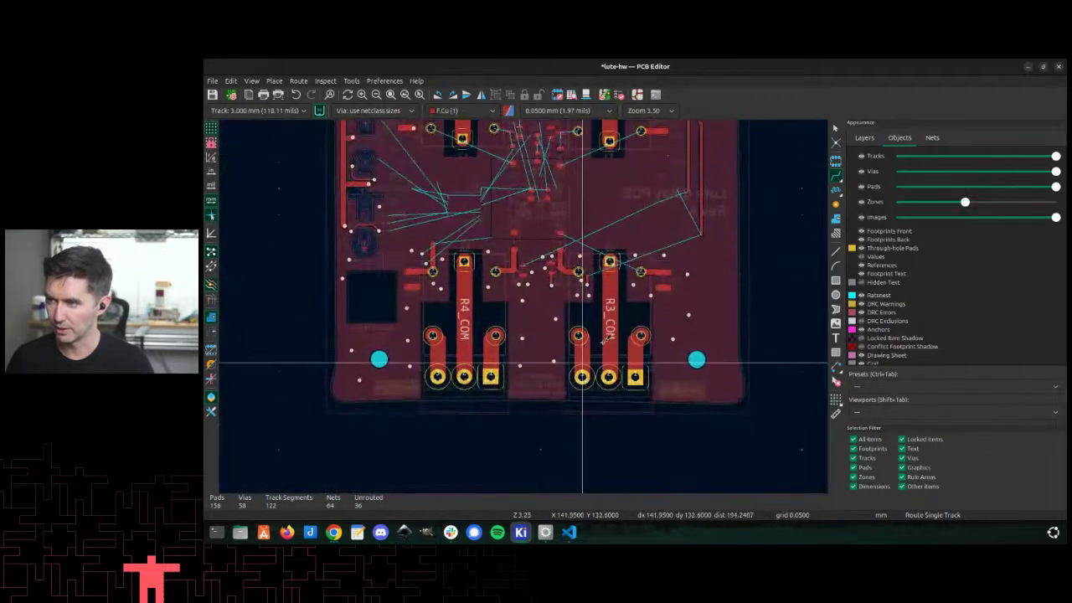
# Step: Switch the routing track width to the netclass width
pyautogui.scroll(4, 588, 308)
pyautogui.scroll(-2, 525, 303)
pyautogui.scroll(3, 483, 227)
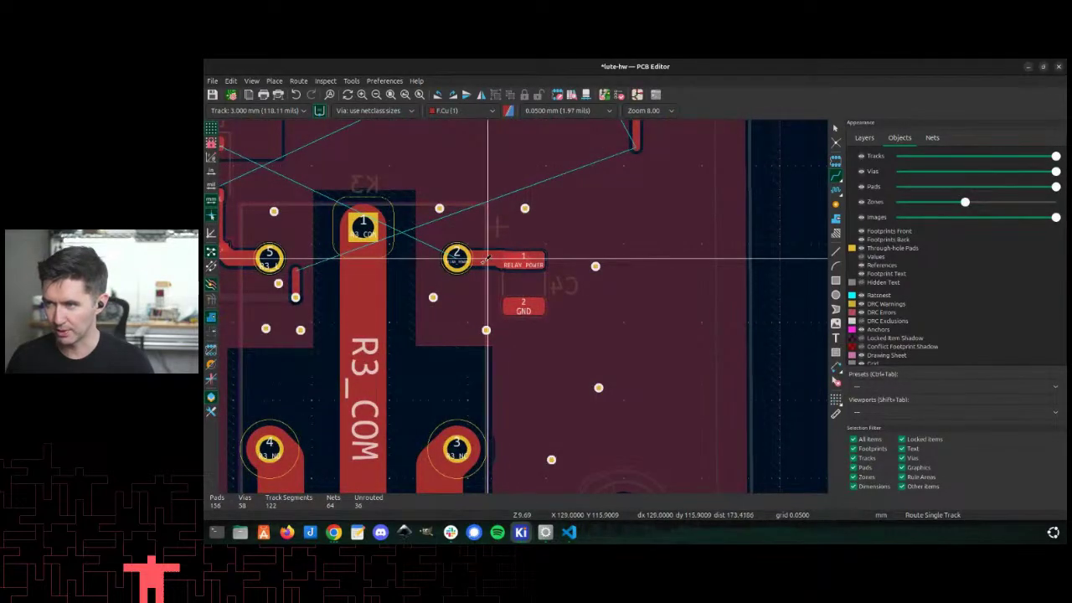
pyautogui.scroll(-3, 487, 258)
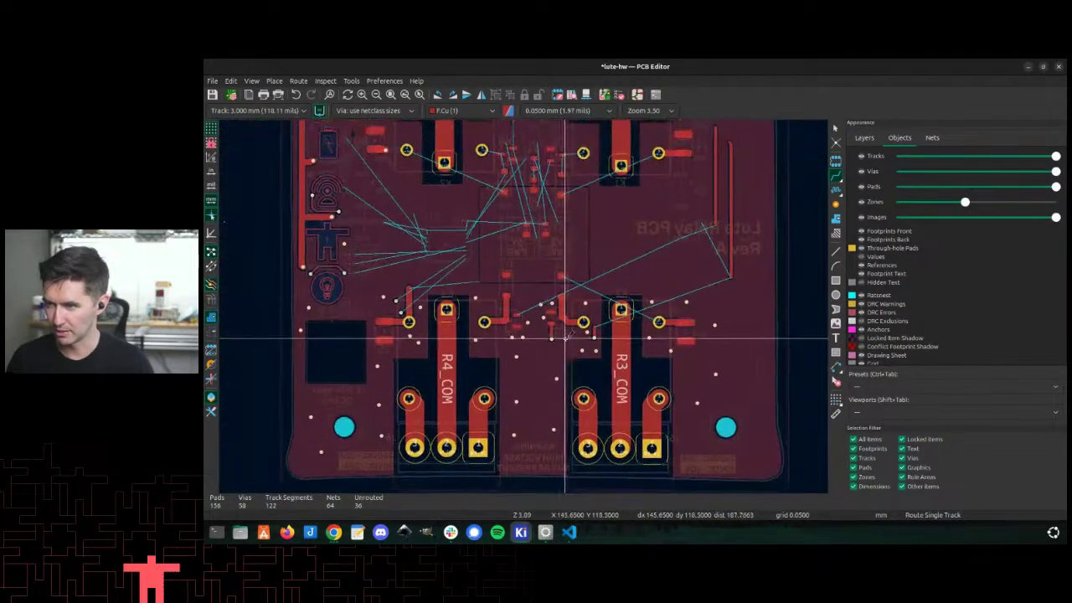
pyautogui.scroll(2, 490, 311)
pyautogui.scroll(-1, 456, 318)
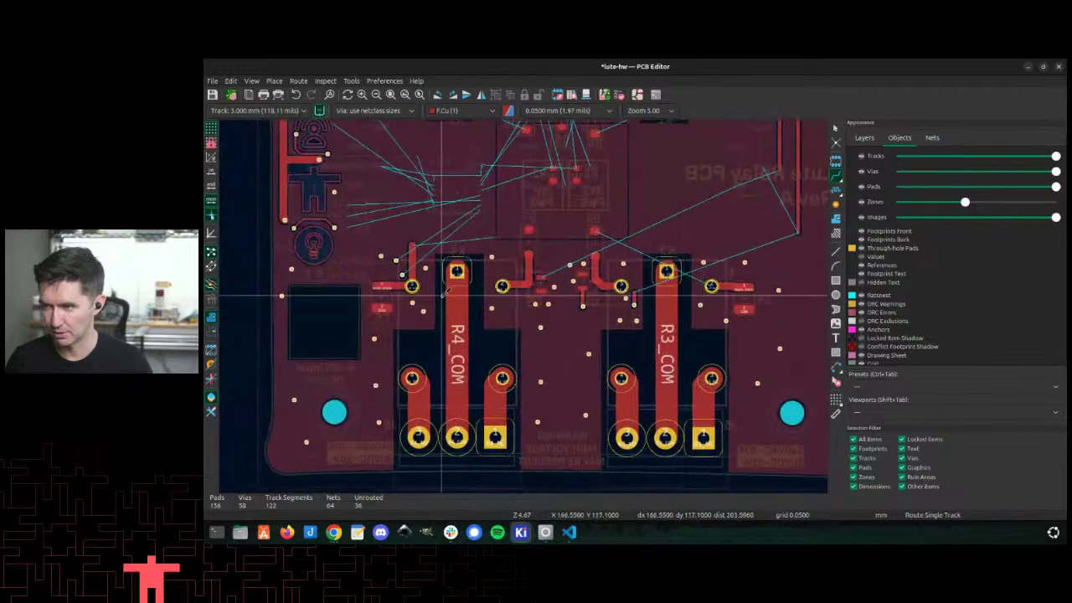
pyautogui.scroll(2, 514, 311)
pyautogui.scroll(-3, 510, 306)
pyautogui.scroll(3, 516, 311)
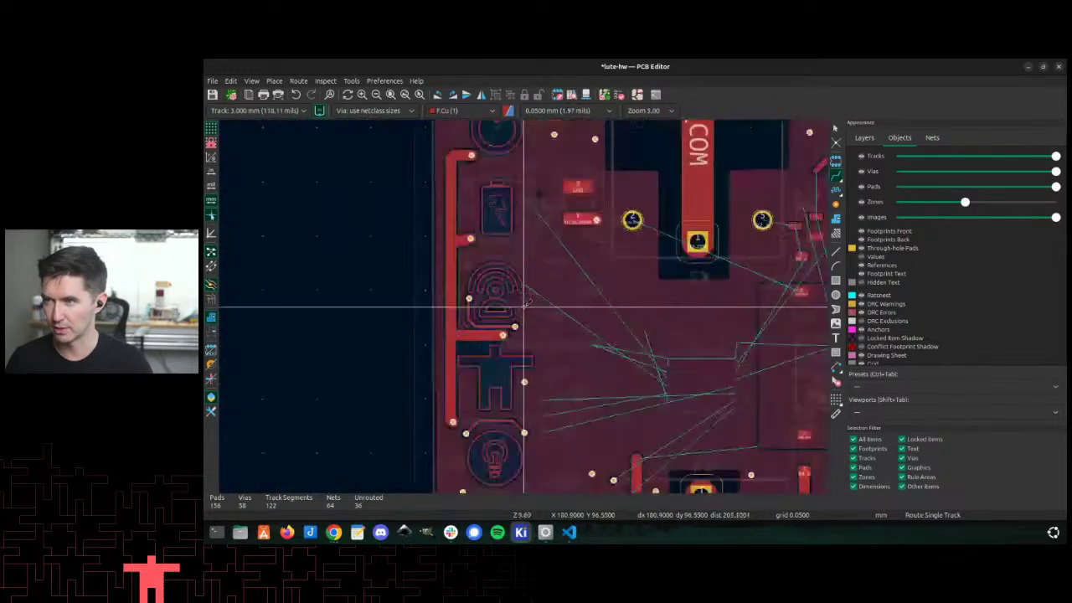
pyautogui.scroll(-2, 504, 352)
pyautogui.scroll(1, 569, 402)
pyautogui.scroll(3, 572, 403)
pyautogui.scroll(-1, 526, 304)
pyautogui.scroll(-1, 525, 307)
pyautogui.scroll(-1, 525, 306)
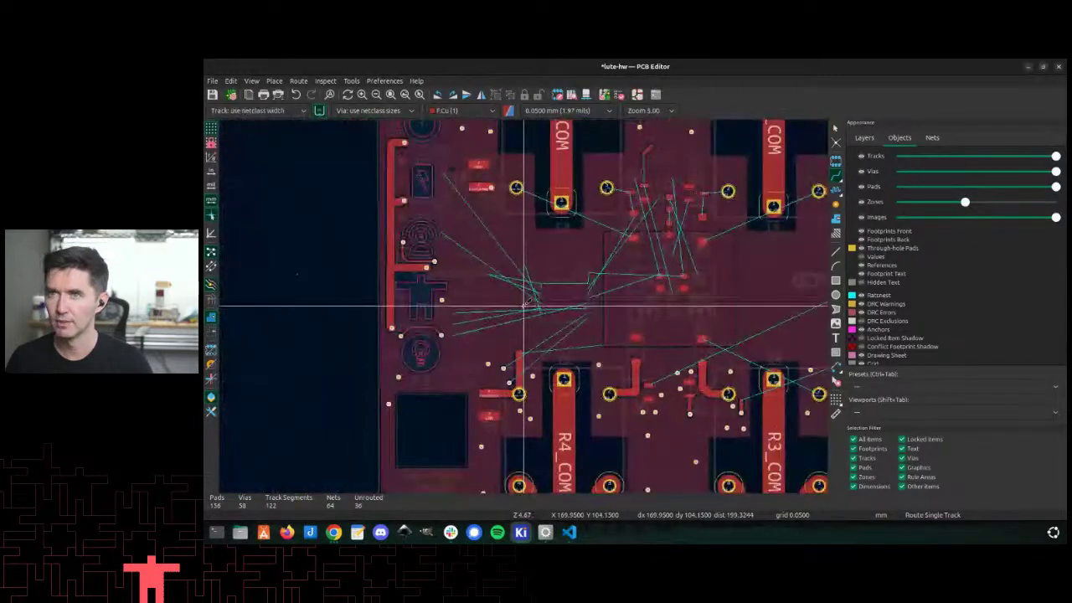
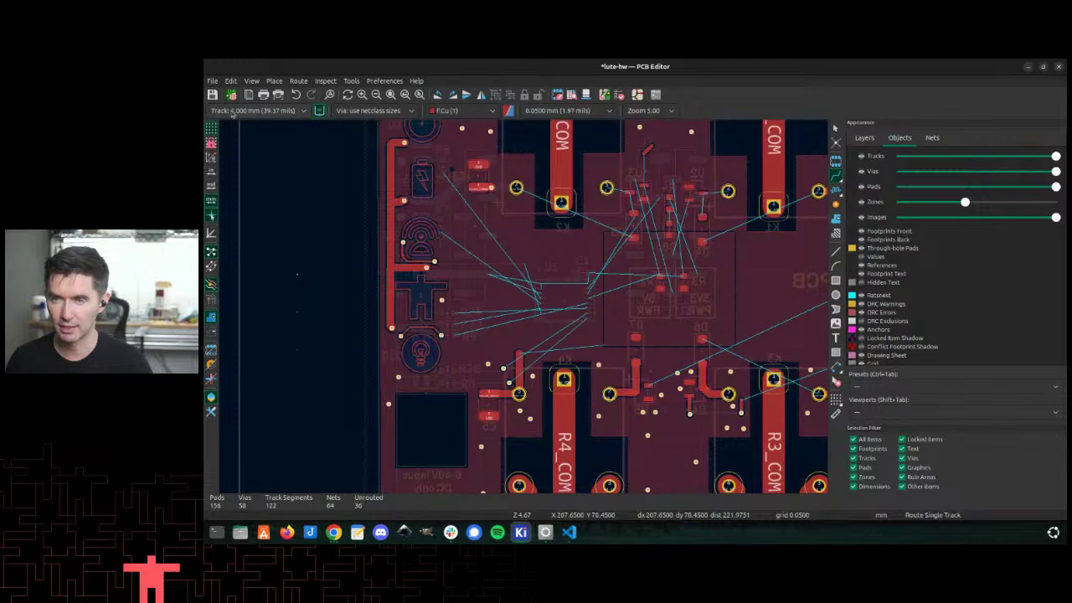
pyautogui.press('w')
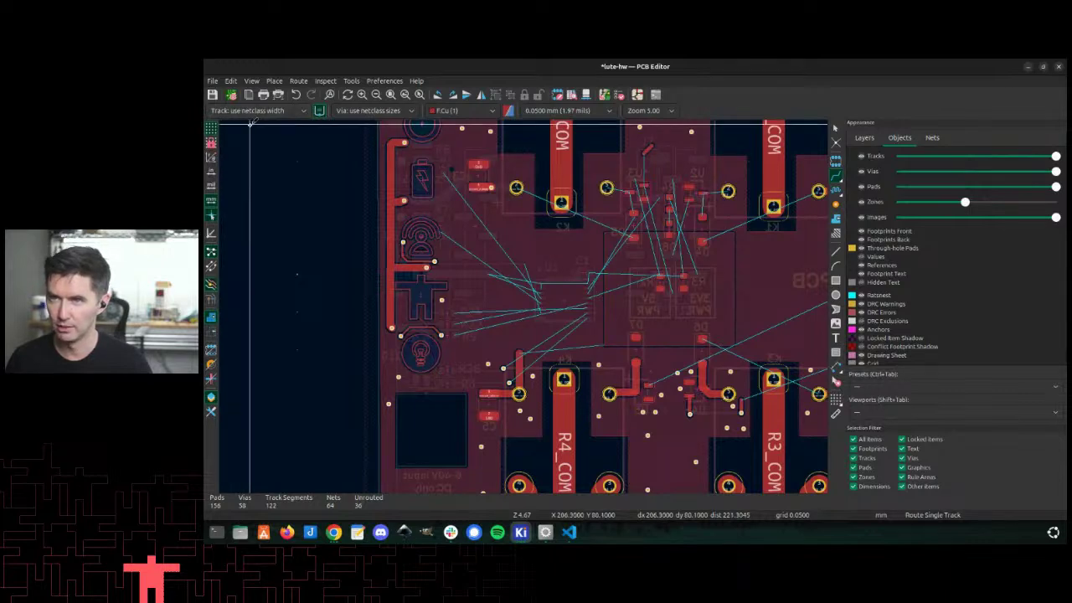
pyautogui.press('w')
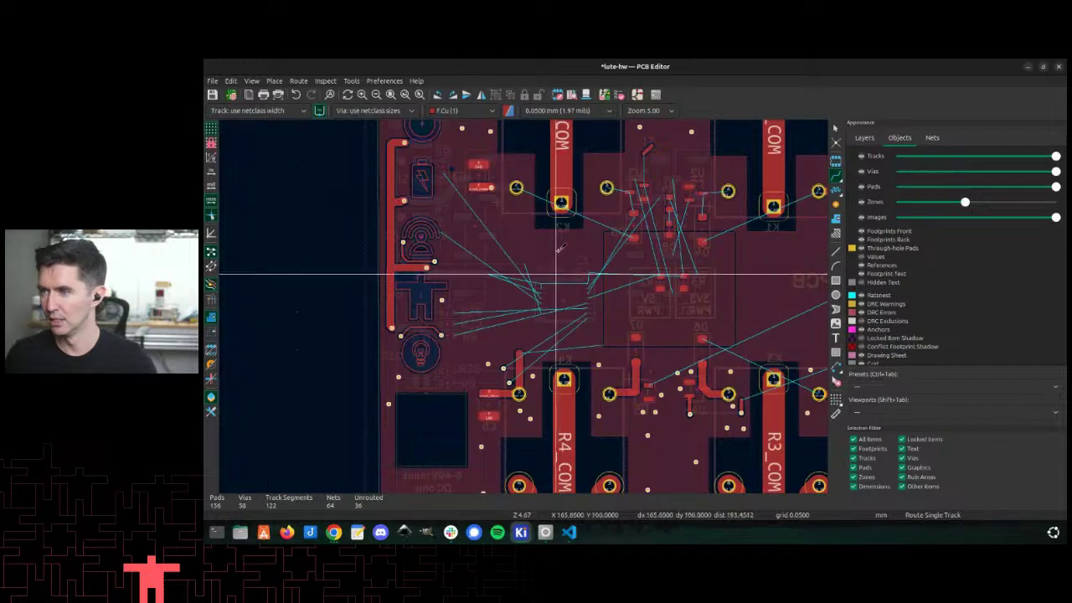
# Step: Try to route GOLIOTH_ICON_RED from R24's pad 2 on B.Cu to U1, crossing on F.Cu between two vias
pyautogui.scroll(6, 452, 289)
pyautogui.click(450, 292)
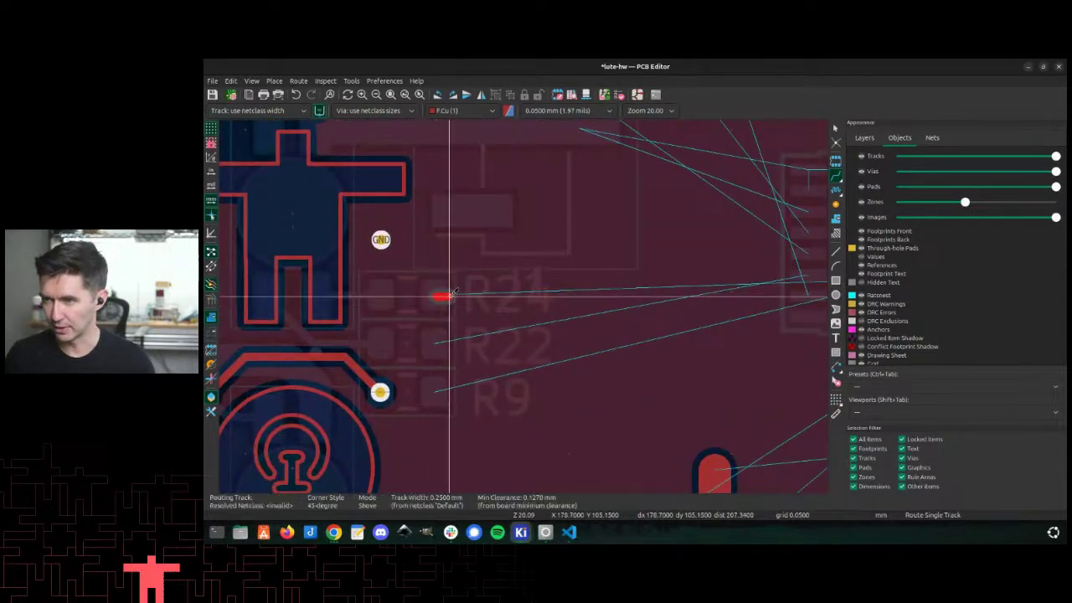
pyautogui.press('v')
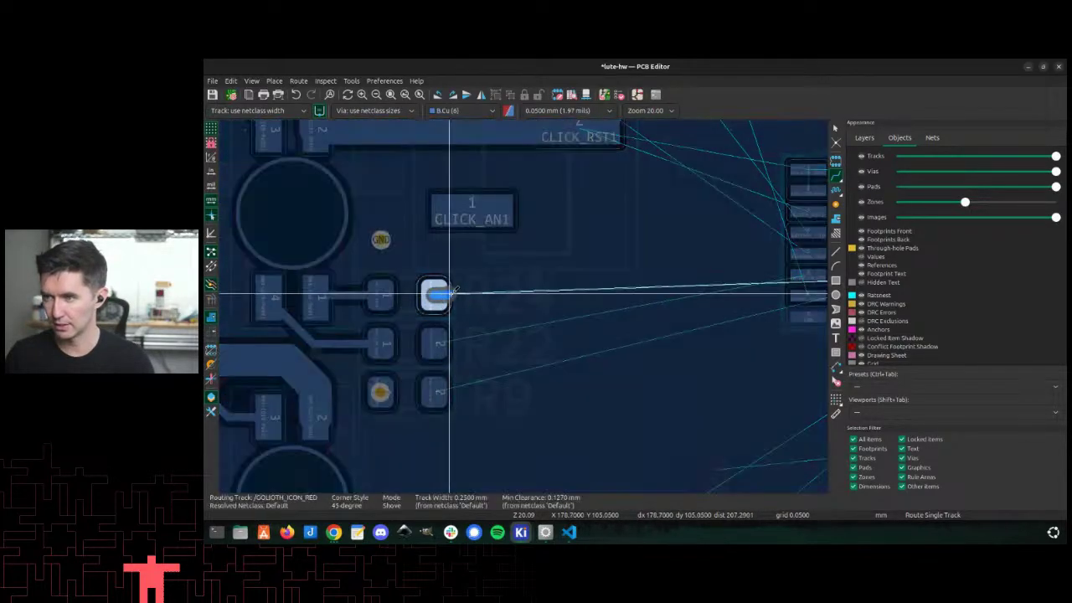
pyautogui.click(452, 293)
pyautogui.scroll(-4, 720, 295)
pyautogui.scroll(5, 660, 305)
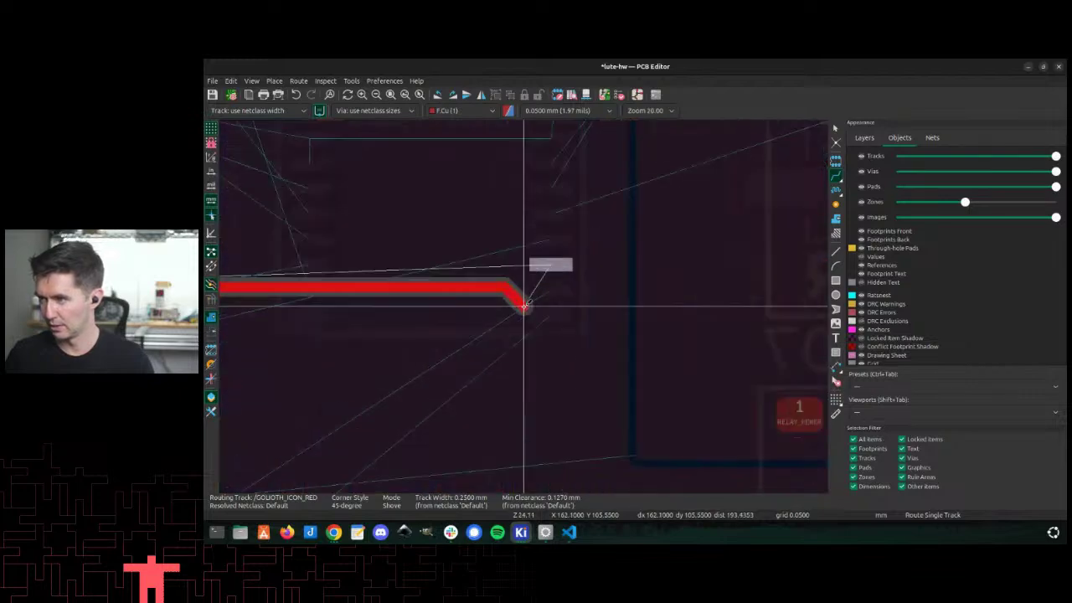
pyautogui.press('v')
pyautogui.click(589, 266)
pyautogui.click(554, 265)
# Step: Try to route USER_ICON_RED from U1 over F.Cu toward its existing via near relay K4, and undo both recent icon routes
pyautogui.click(552, 290)
pyautogui.scroll(-3, 643, 288)
pyautogui.moveTo(525, 306); pyautogui.dragTo(629, 292, button='middle')
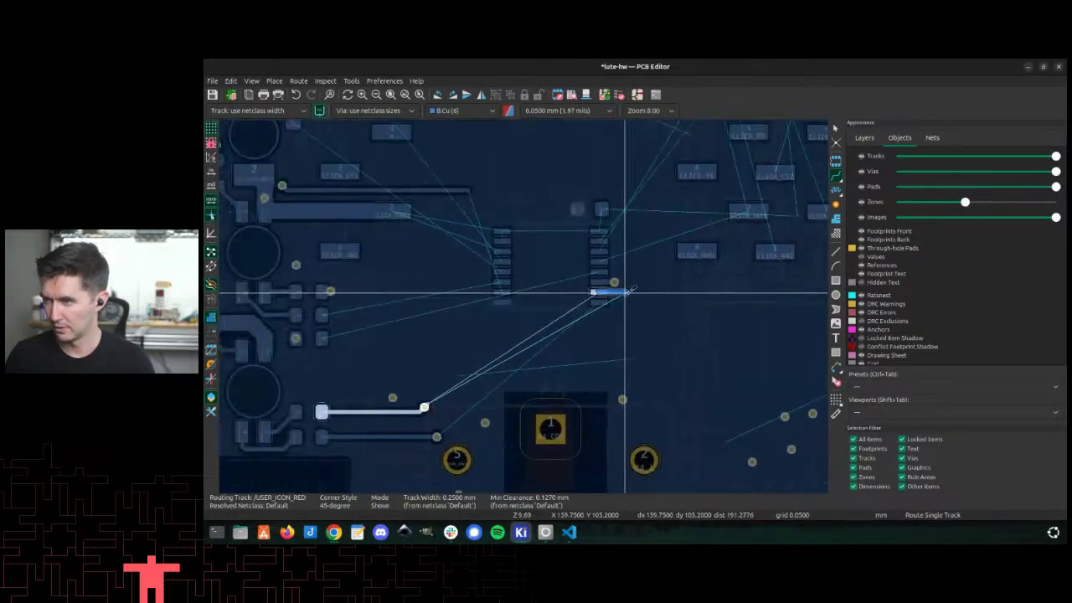
pyautogui.press('v')
pyautogui.click(629, 293)
pyautogui.press('v')
pyautogui.click(429, 306)
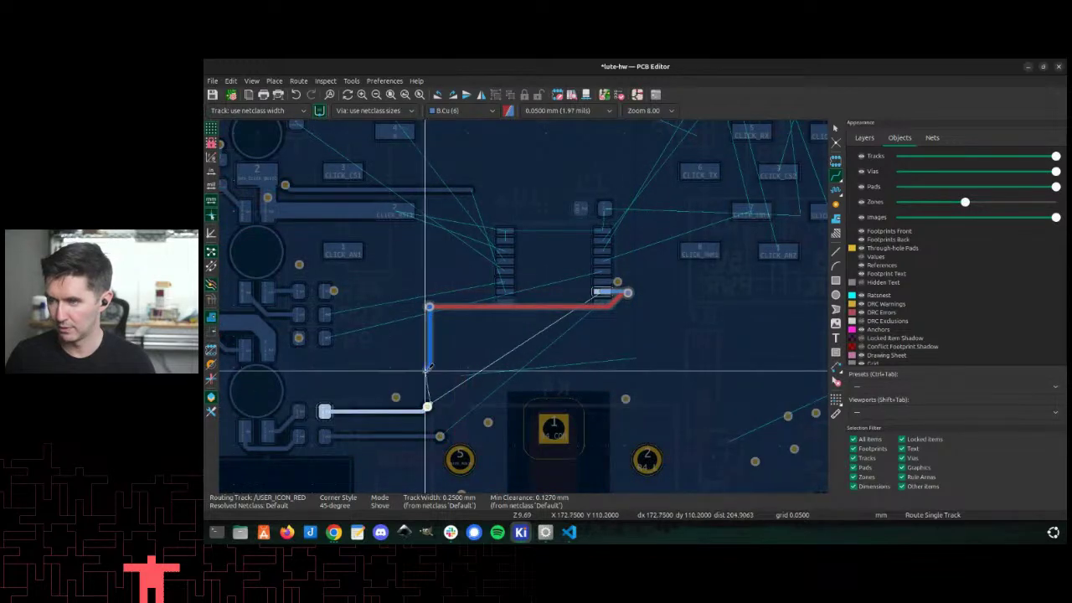
pyautogui.scroll(2, 427, 368)
pyautogui.press('Escape')
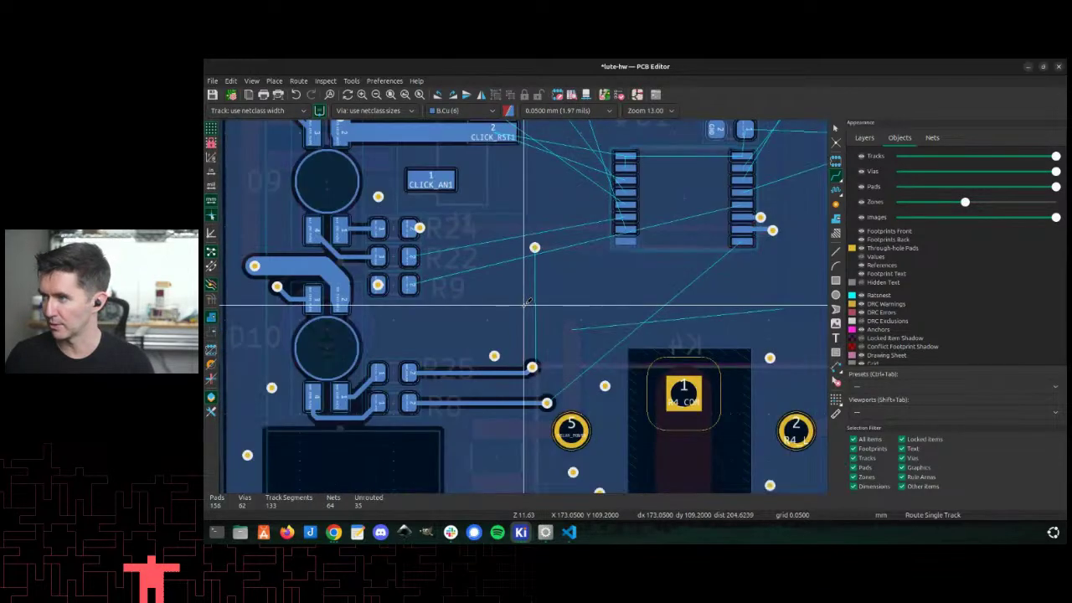
pyautogui.hotkey('ctrl', 'z')
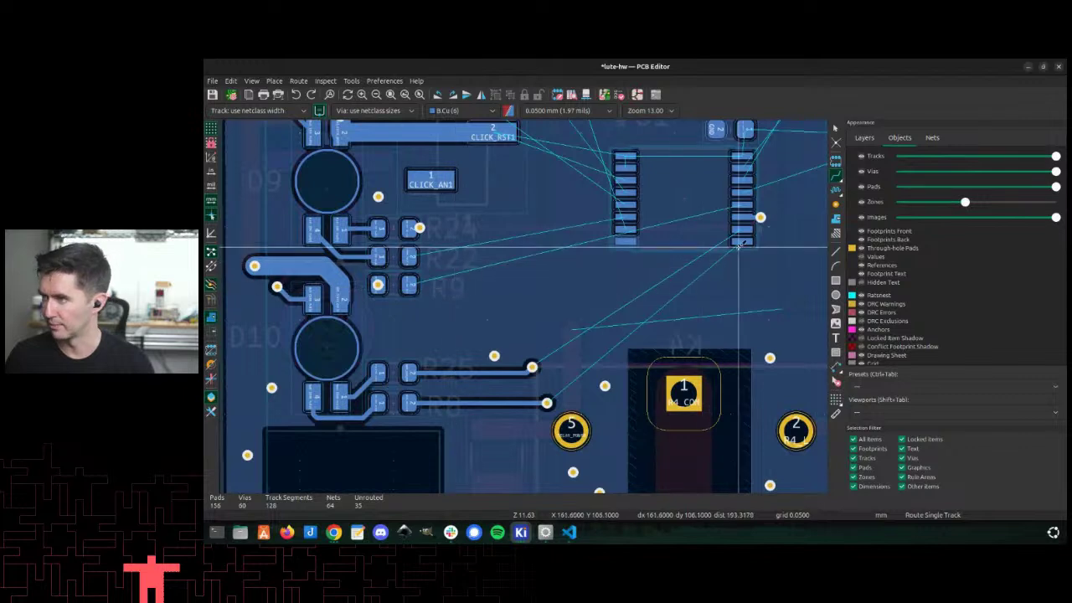
# Step: Route USER_ICON_BLUE from R9's pad 2 along B.Cu, through a short F.Cu section between two vias, to its U1 pad
pyautogui.click(410, 285)
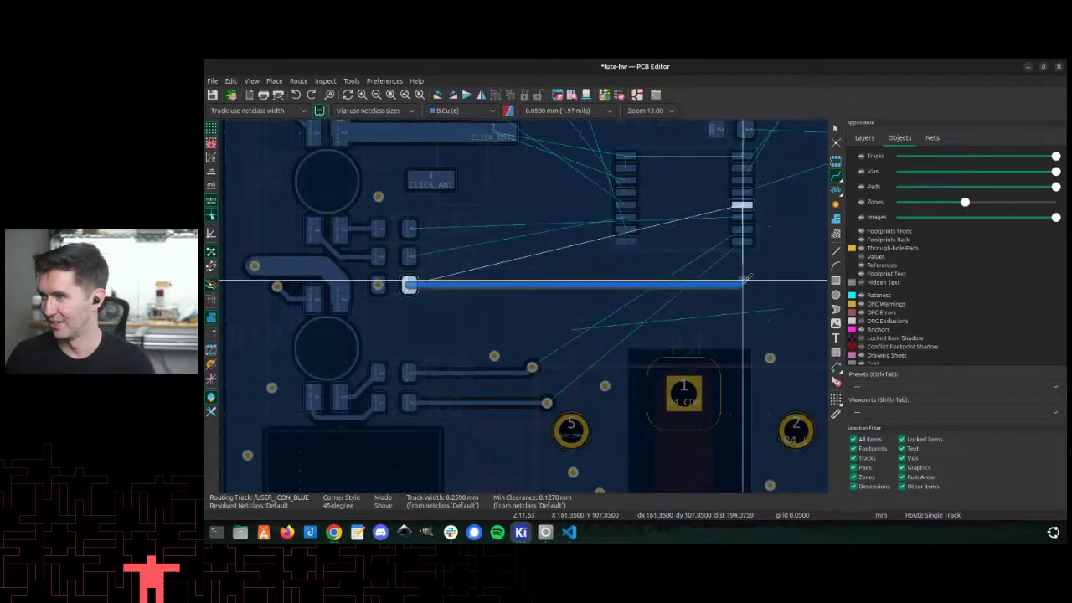
pyautogui.press('v')
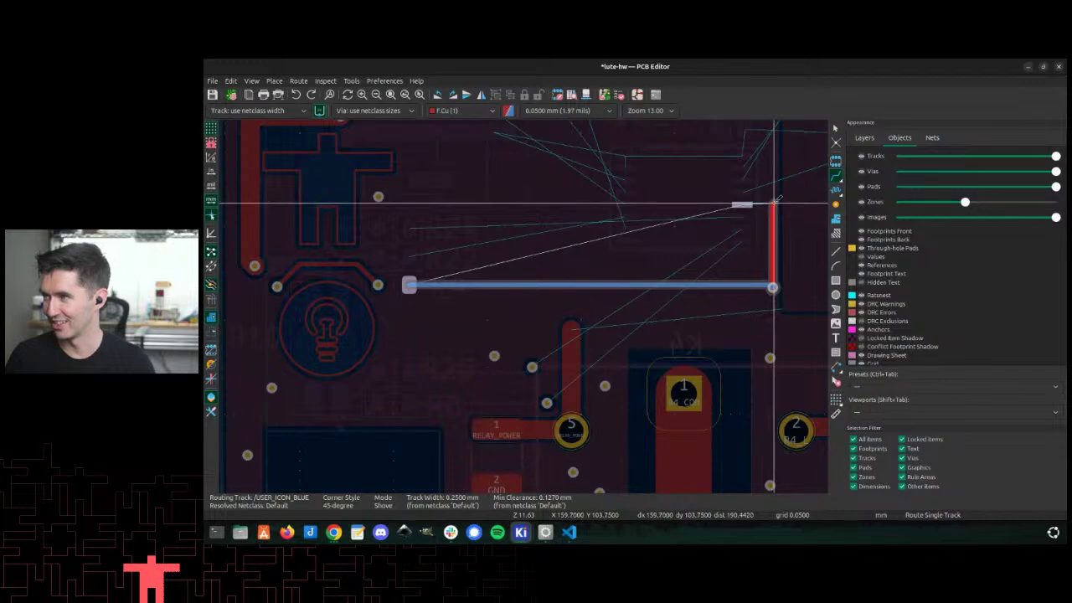
pyautogui.press('v')
pyautogui.click(747, 202)
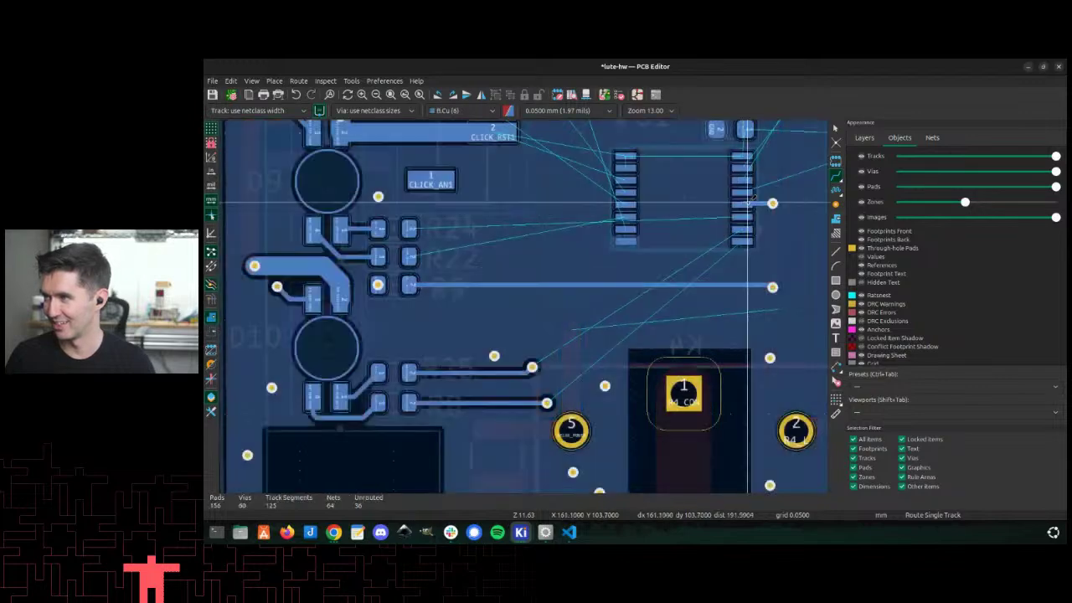
# Step: Route GOLIOTH_ICON_GREEN from R22's pad 2 along B.Cu, through a short F.Cu section between two vias, to its U1 pad
pyautogui.click(409, 256)
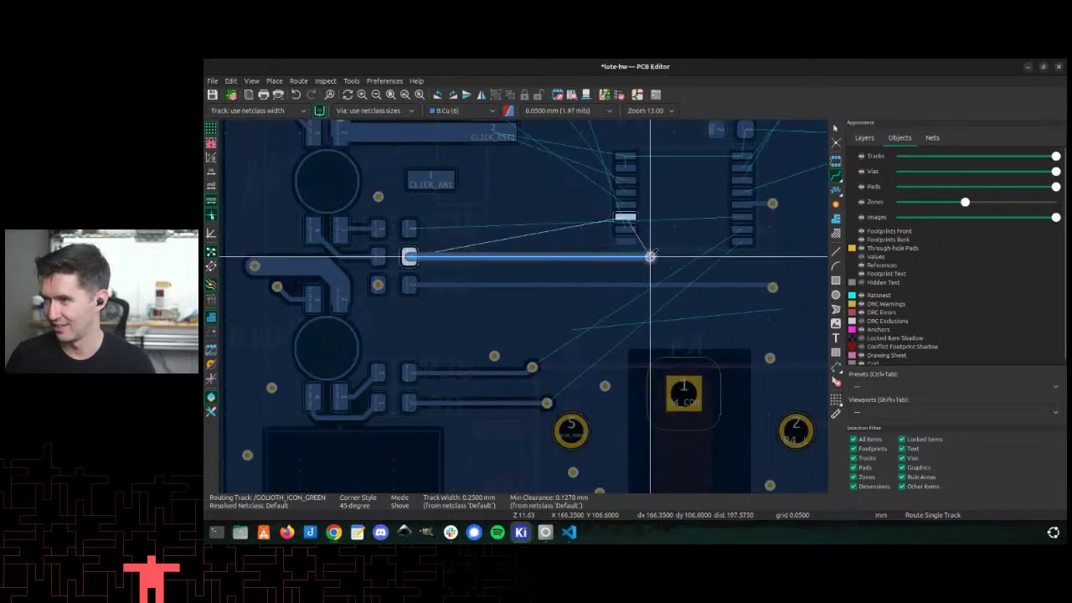
pyautogui.press('v')
pyautogui.press('v')
pyautogui.click(645, 218)
pyautogui.click(628, 218)
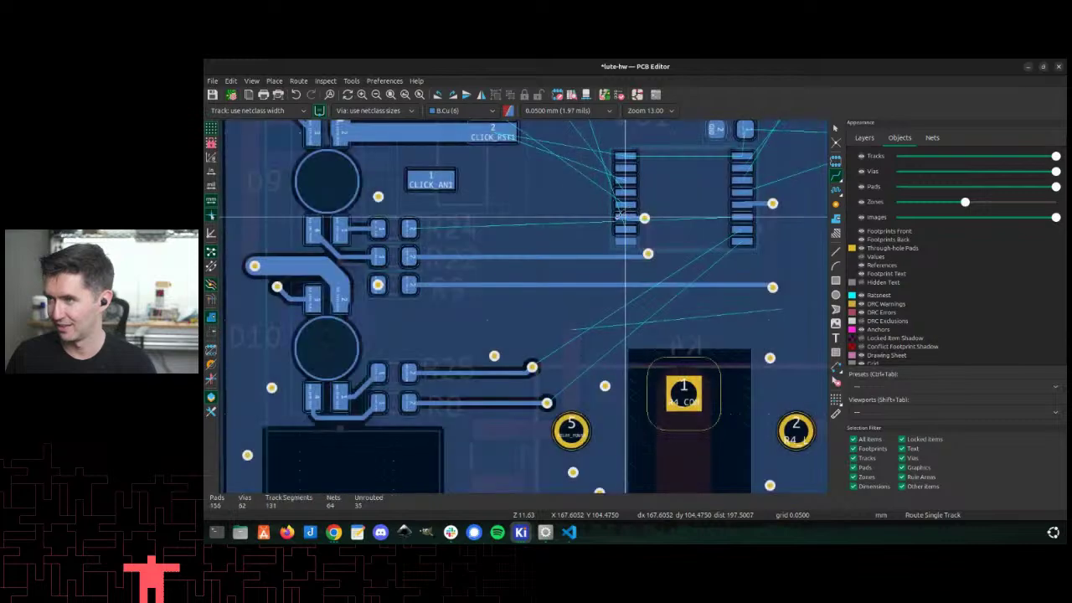
# Step: Route GOLIOTH_ICON_RED from R24's pad 2 to U1, running on B.Cu between the blue and green tracks with F.Cu sections at both ends
pyautogui.click(409, 228)
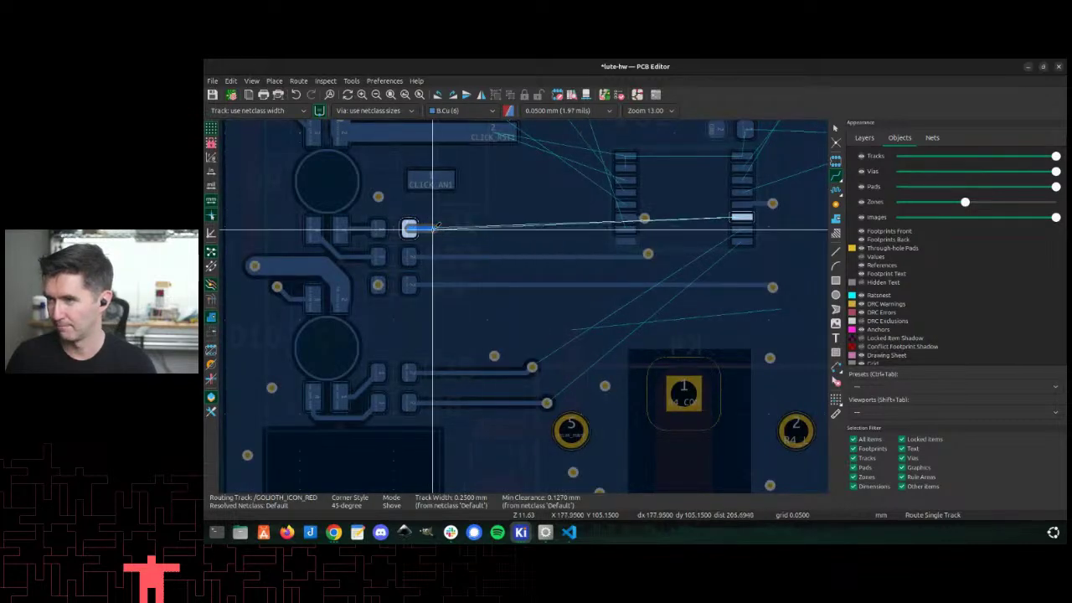
pyautogui.press('v')
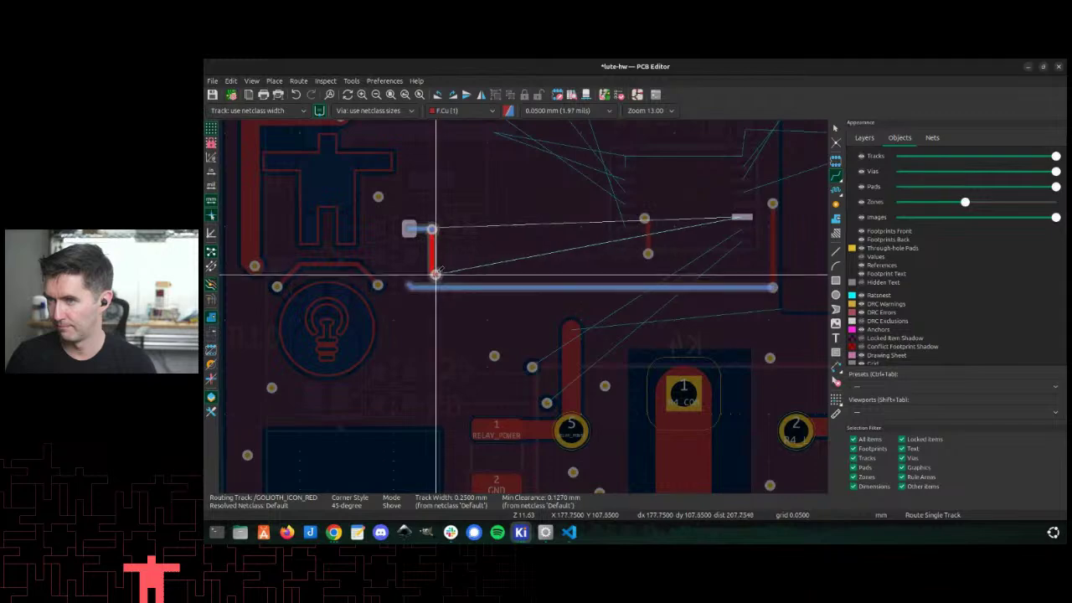
pyautogui.press('v')
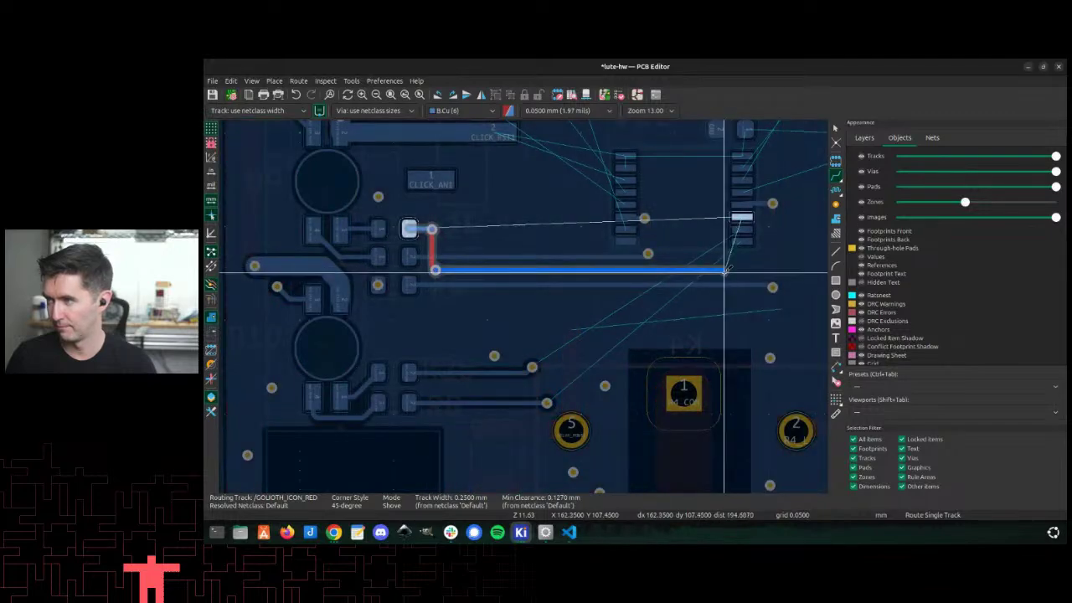
pyautogui.press('v')
pyautogui.click(737, 218)
# Step: Route CLICK_RST1 from U1's pad 3 via B.Cu and F.Cu to pad 2 of the click header, and refill the zones
pyautogui.scroll(-2, 736, 219)
pyautogui.scroll(3, 523, 308)
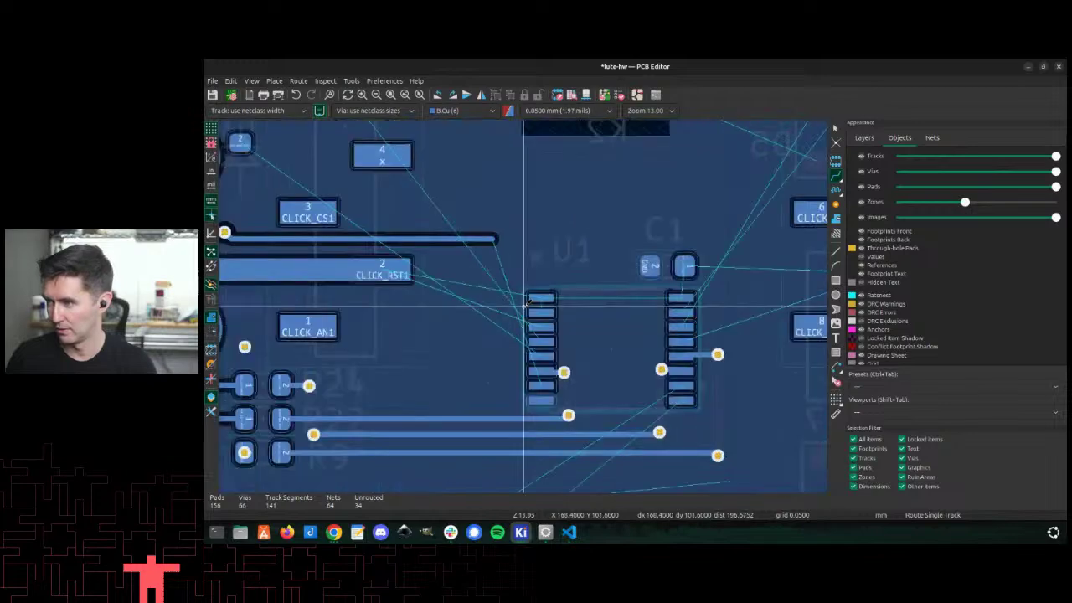
pyautogui.click(554, 333)
pyautogui.scroll(-2, 555, 333)
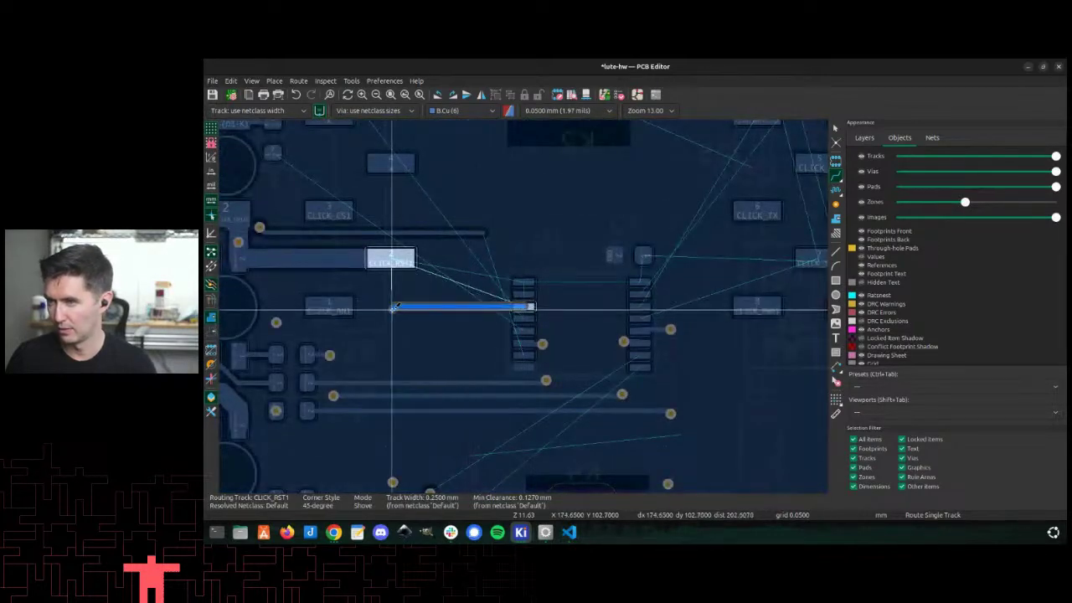
pyautogui.press('v')
pyautogui.click(393, 308)
pyautogui.press('v')
pyautogui.click(415, 242)
pyautogui.click(403, 257)
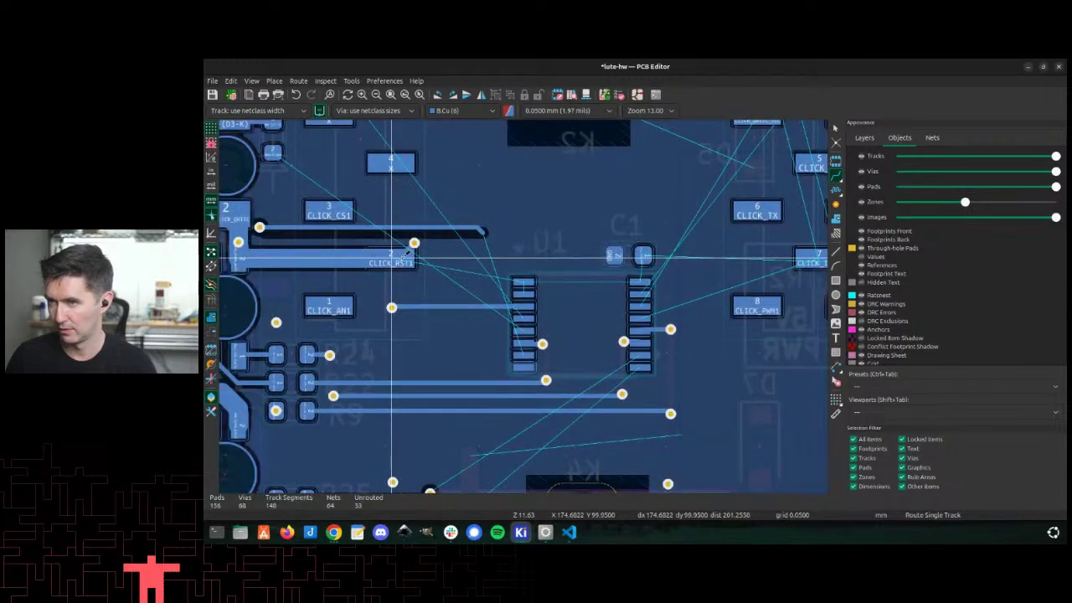
pyautogui.press('b')
# Step: Delete the horizontal 3V3_CLICK_QWIIC track on B.Cu running from D9 into the CLICK_RST1 pad, and refill the zones
pyautogui.scroll(-2, 391, 257)
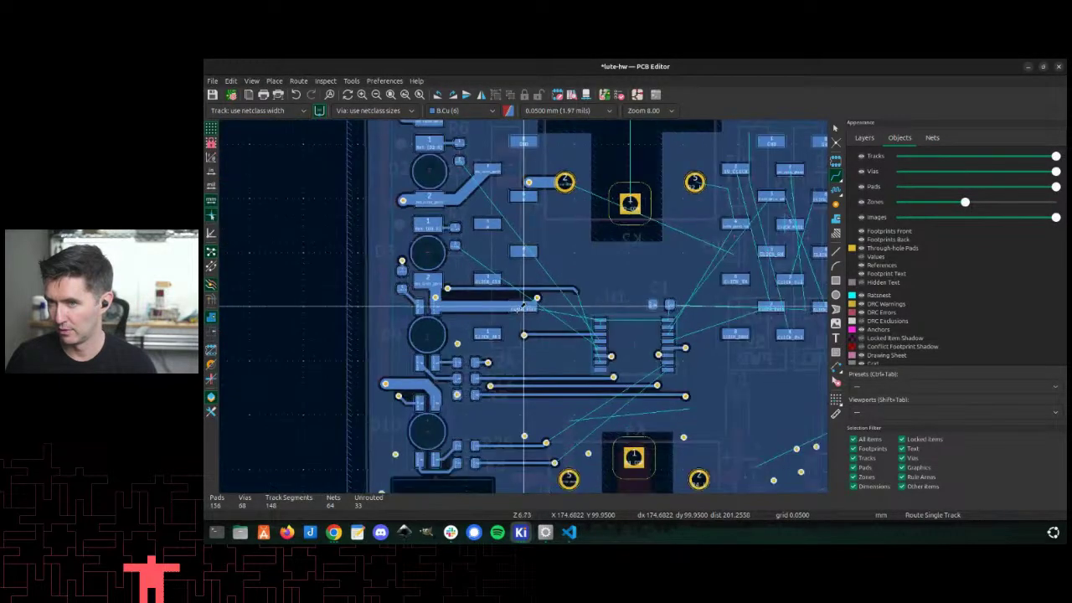
pyautogui.scroll(2, 523, 308)
pyautogui.press('Escape')
pyautogui.scroll(2, 524, 311)
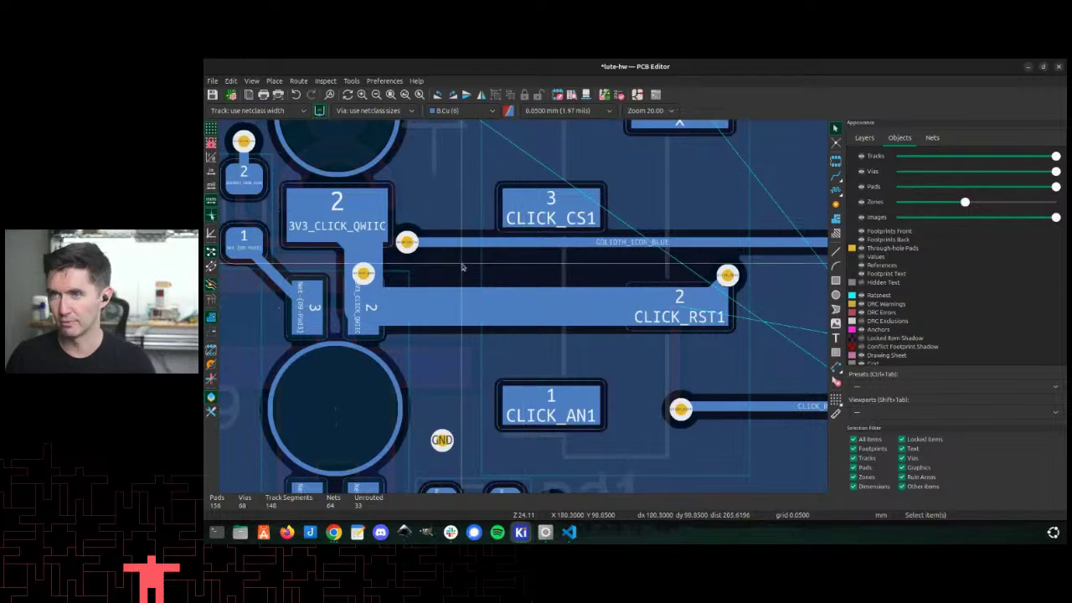
pyautogui.scroll(-1, 471, 320)
pyautogui.scroll(1, 486, 318)
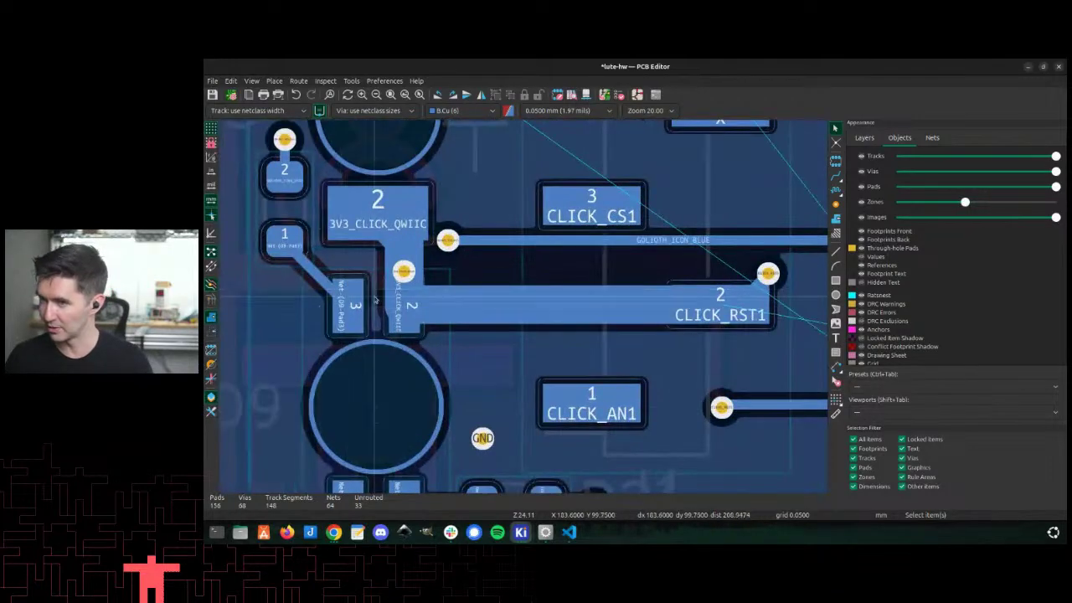
pyautogui.click(494, 315)
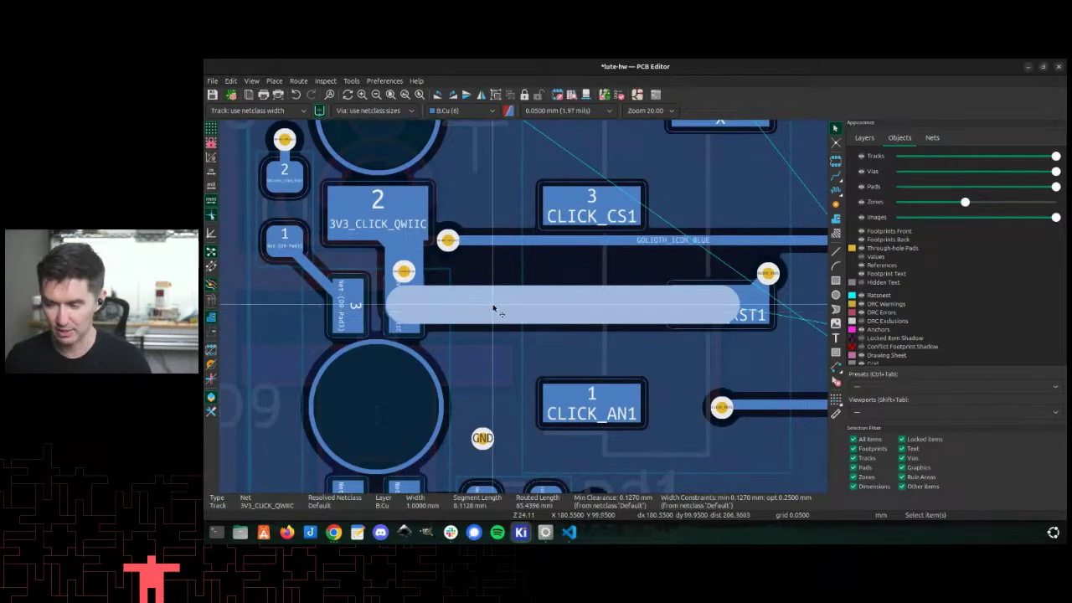
pyautogui.scroll(-2, 526, 314)
pyautogui.scroll(4, 535, 310)
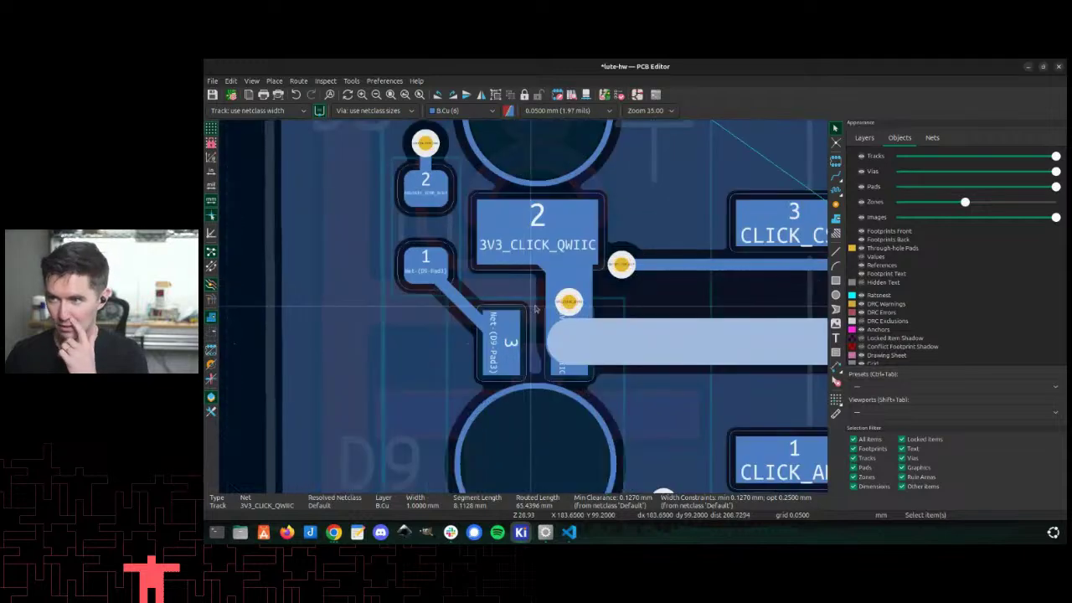
pyautogui.press('Delete')
pyautogui.scroll(-2, 502, 293)
pyautogui.scroll(2, 485, 283)
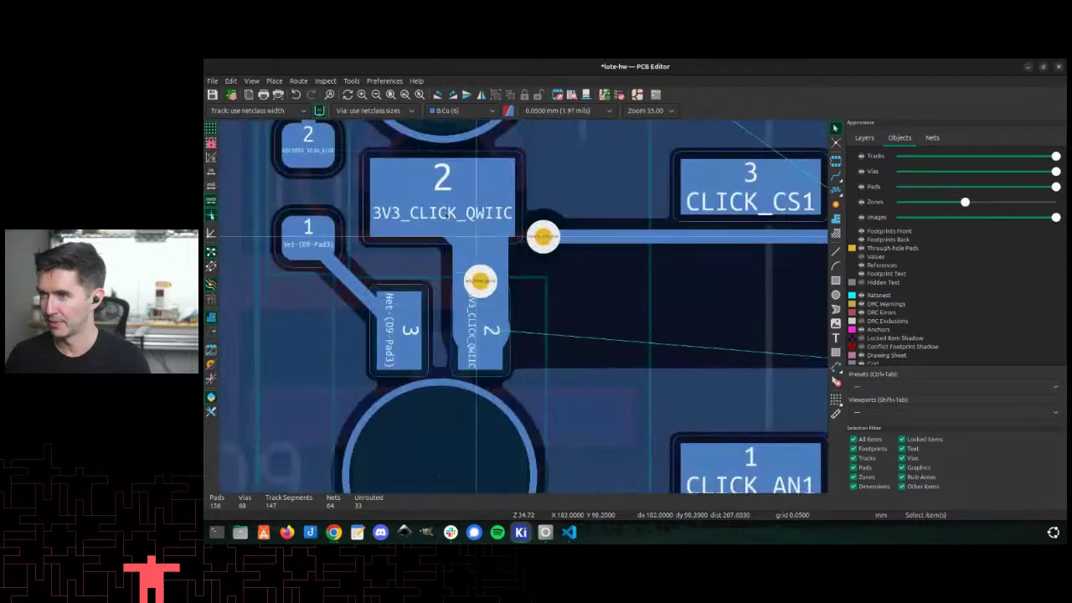
pyautogui.scroll(-3, 513, 313)
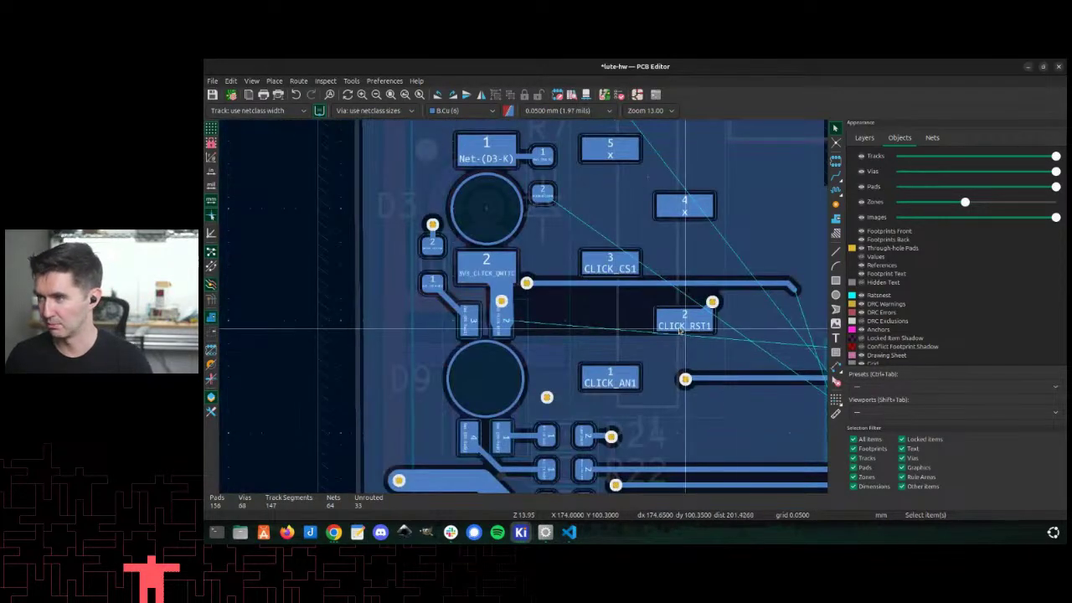
pyautogui.press('b')
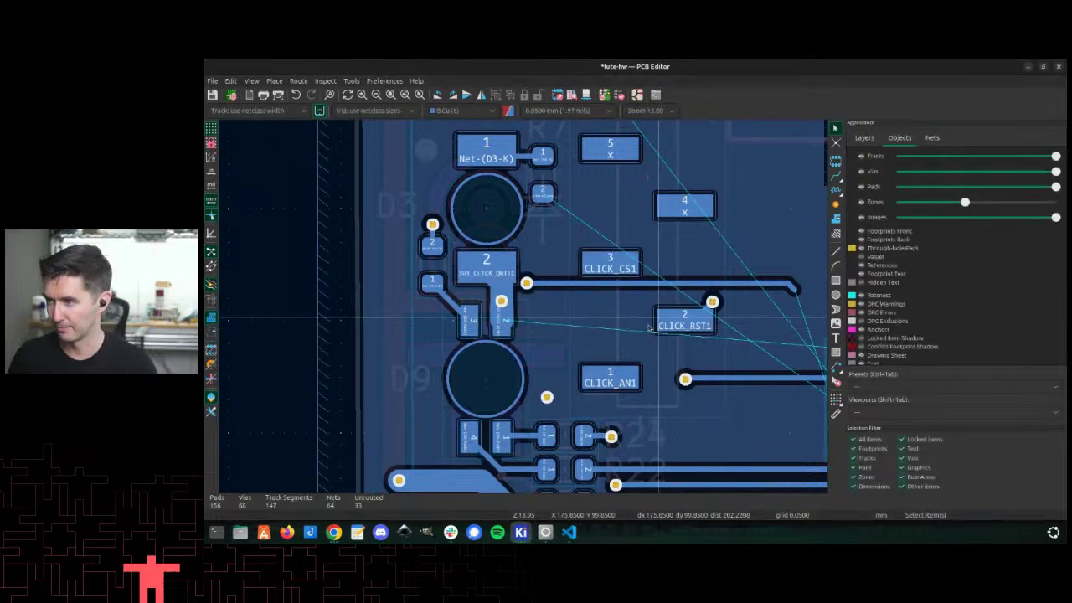
pyautogui.scroll(-2, 535, 322)
pyautogui.scroll(3, 624, 319)
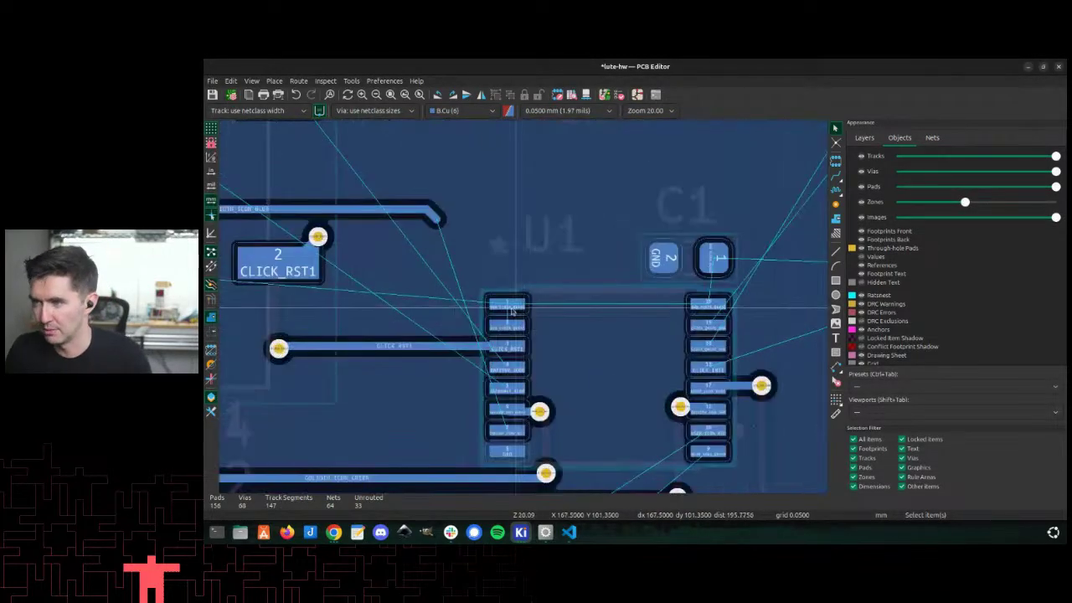
# Step: Route 3V3_CLICK_QWIIC from U1's pad 1 to D9 on B.Cu with a 0.5 mm wide track
pyautogui.scroll(-3, 509, 312)
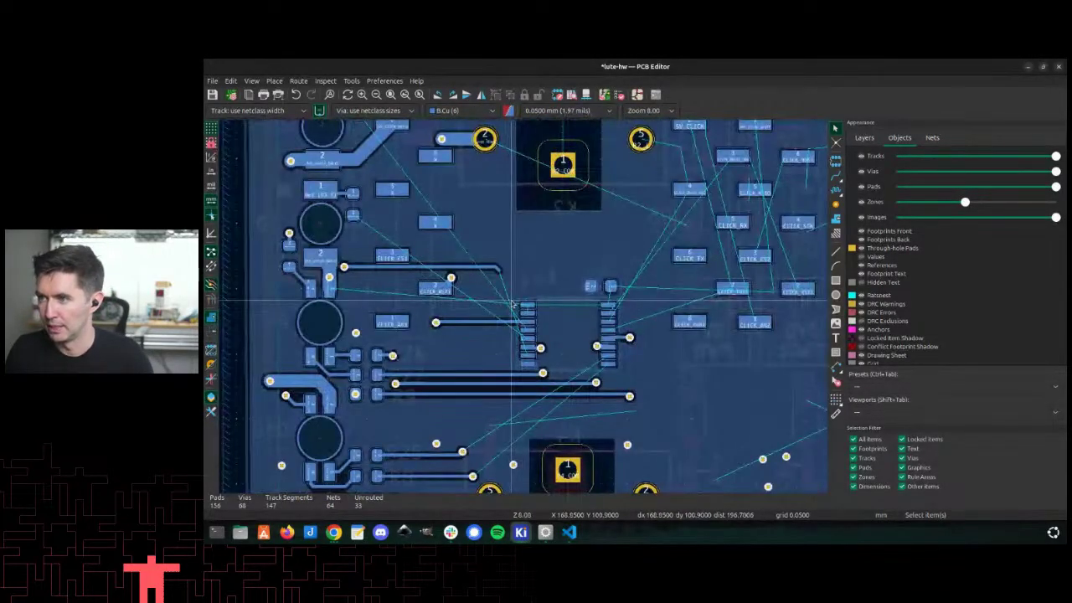
pyautogui.press('x')
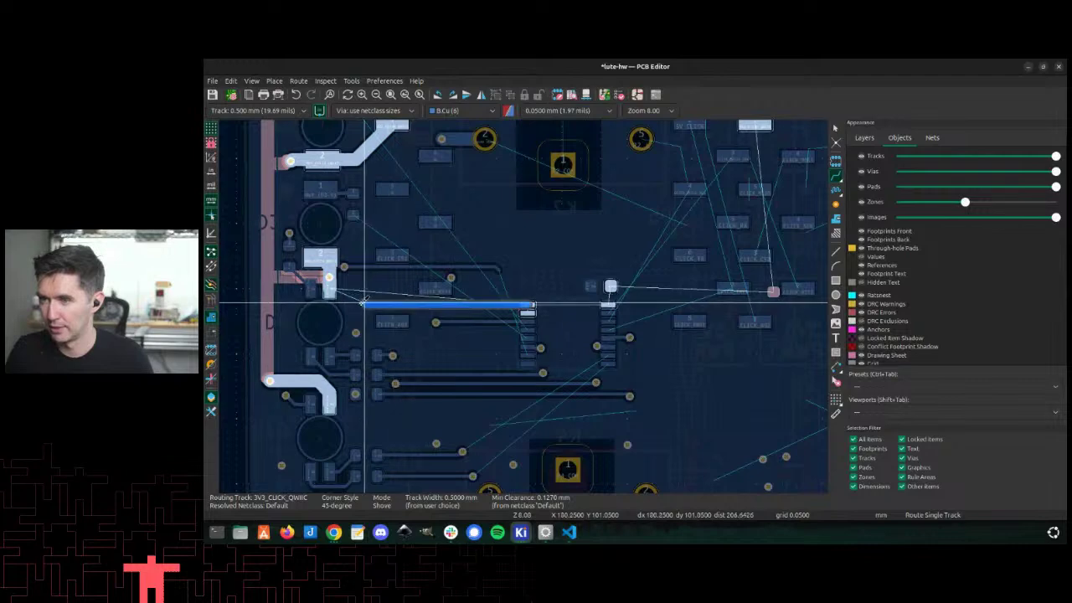
pyautogui.click(331, 291)
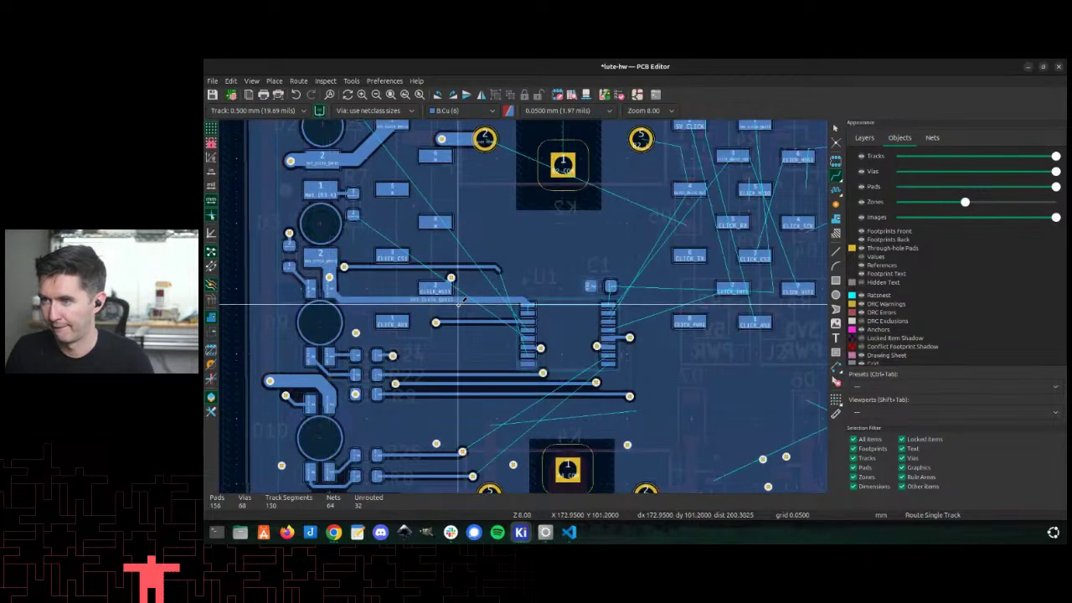
pyautogui.scroll(3, 479, 299)
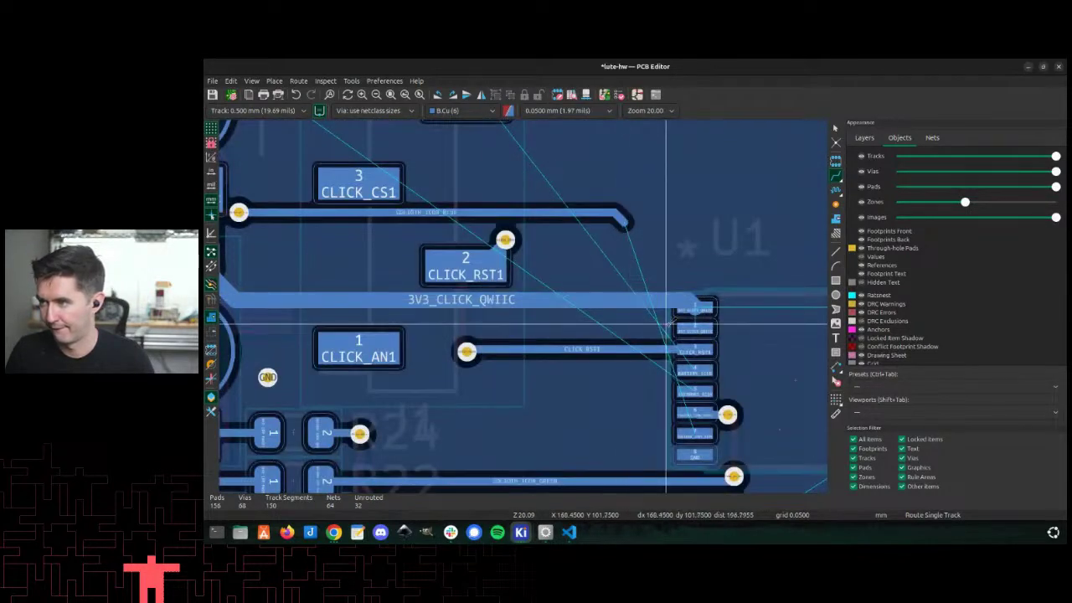
# Step: Connect U1's pad 2 to the neighbouring 3V3_CLICK_QWIIC track on B.Cu with a 0.5 mm wide branch
pyautogui.press('x')
pyautogui.press('Escape')
pyautogui.press('x')
pyautogui.click(648, 305)
pyautogui.scroll(-3, 649, 306)
pyautogui.scroll(3, 553, 310)
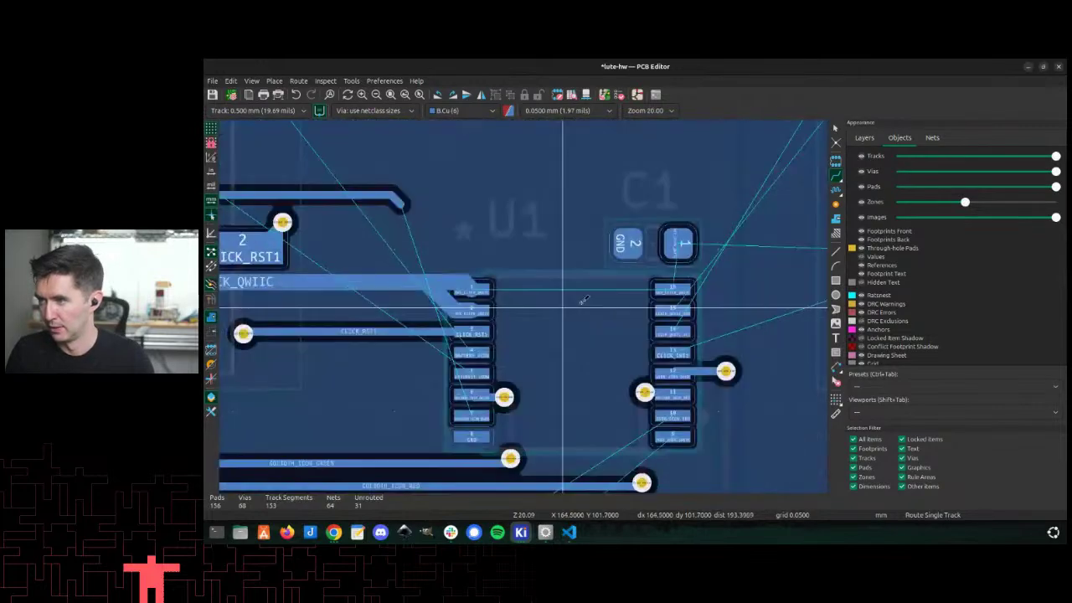
# Step: Route 3V3_CLICK_QWIIC on B.Cu at netclass width from U1's pad 16 across to pad 1 and up to C1's pad 1
pyautogui.click(672, 288)
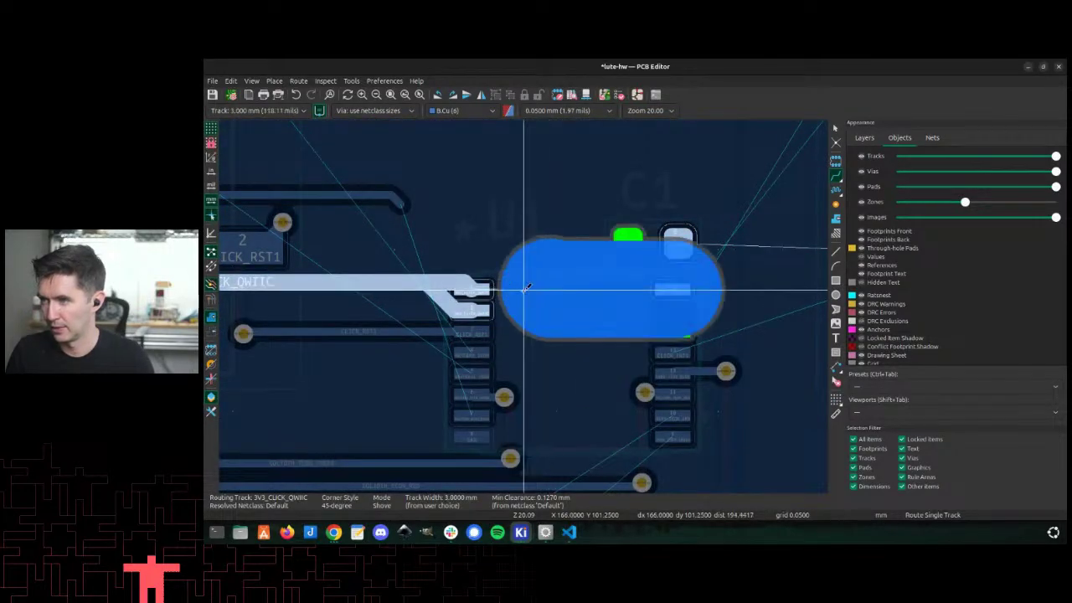
pyautogui.press('w')
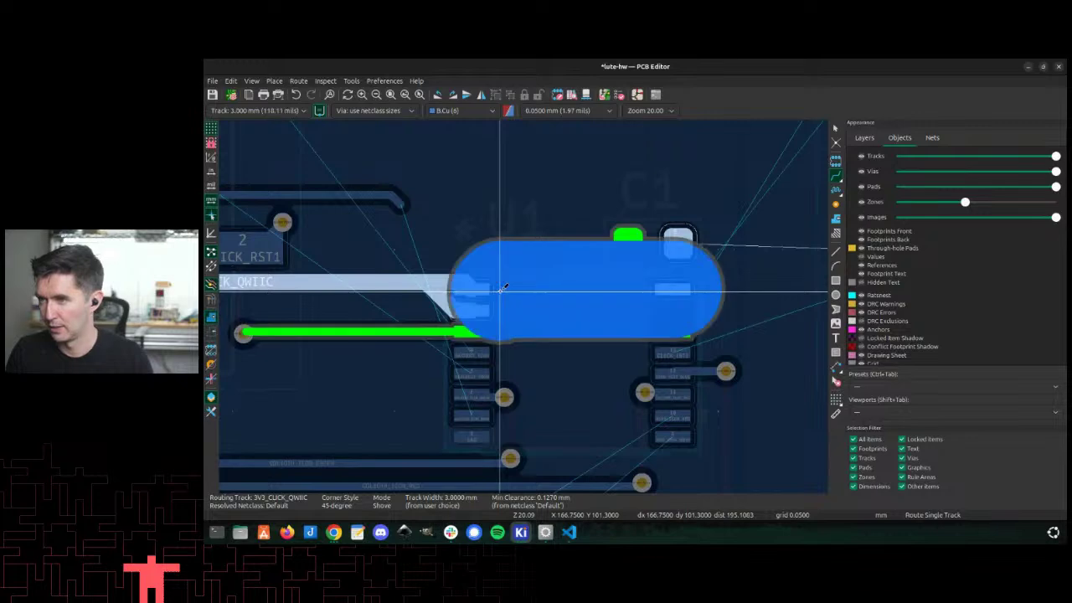
pyautogui.press('w')
pyautogui.click(477, 286)
pyautogui.scroll(3, 515, 335)
pyautogui.click(515, 344)
pyautogui.click(517, 266)
pyautogui.scroll(-3, 516, 266)
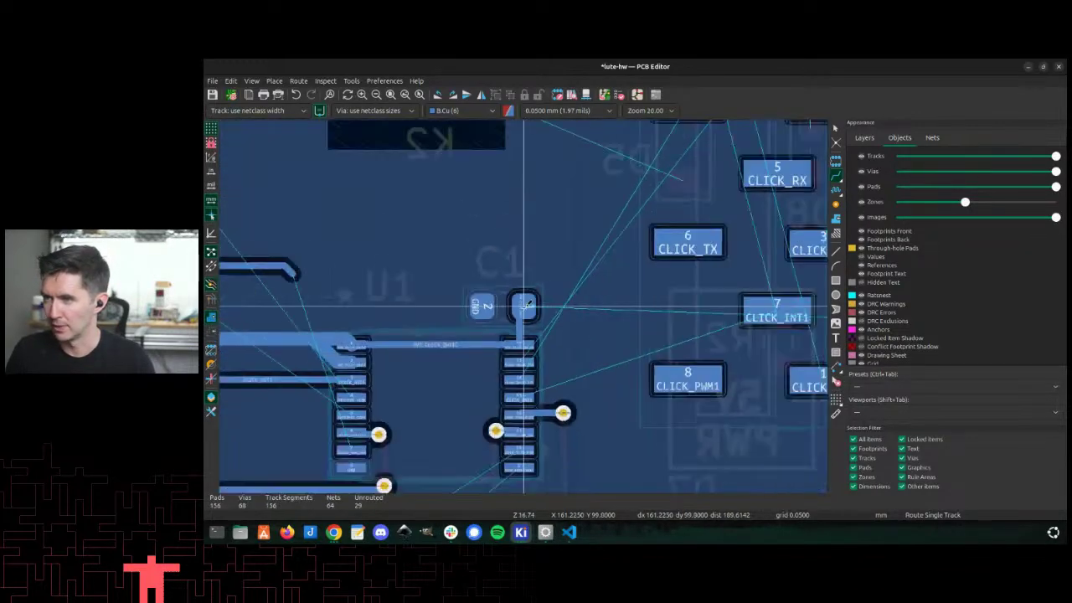
# Step: Route CLICK_QWIIC_SDA from U1's pad 15 to pad 3 of the click header, on B.Cu with an F.Cu section between two vias
pyautogui.scroll(3, 529, 310)
pyautogui.scroll(-5, 529, 310)
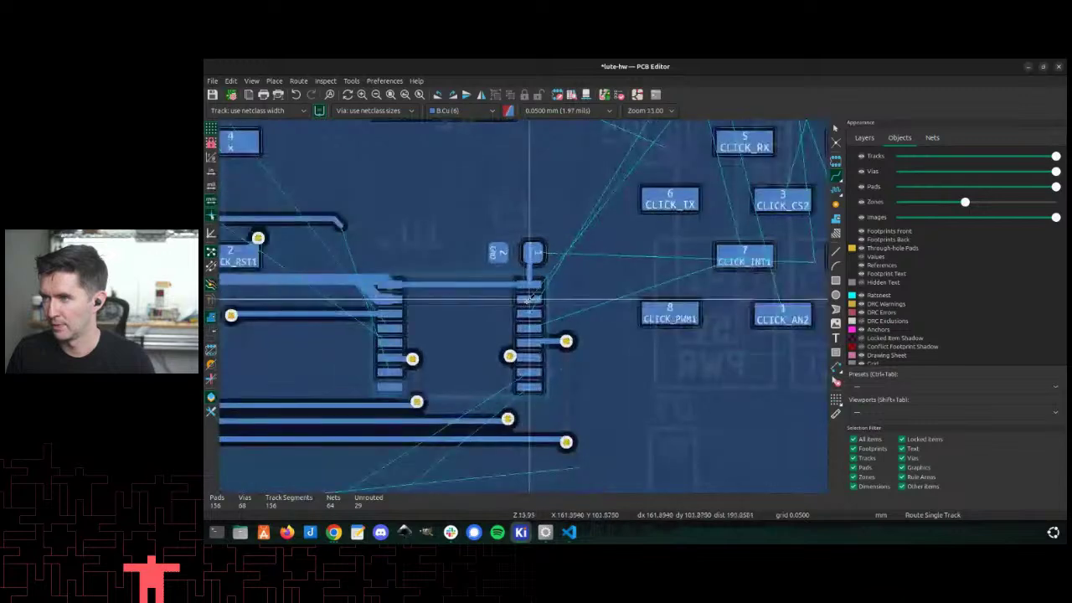
pyautogui.click(519, 307)
pyautogui.press('v')
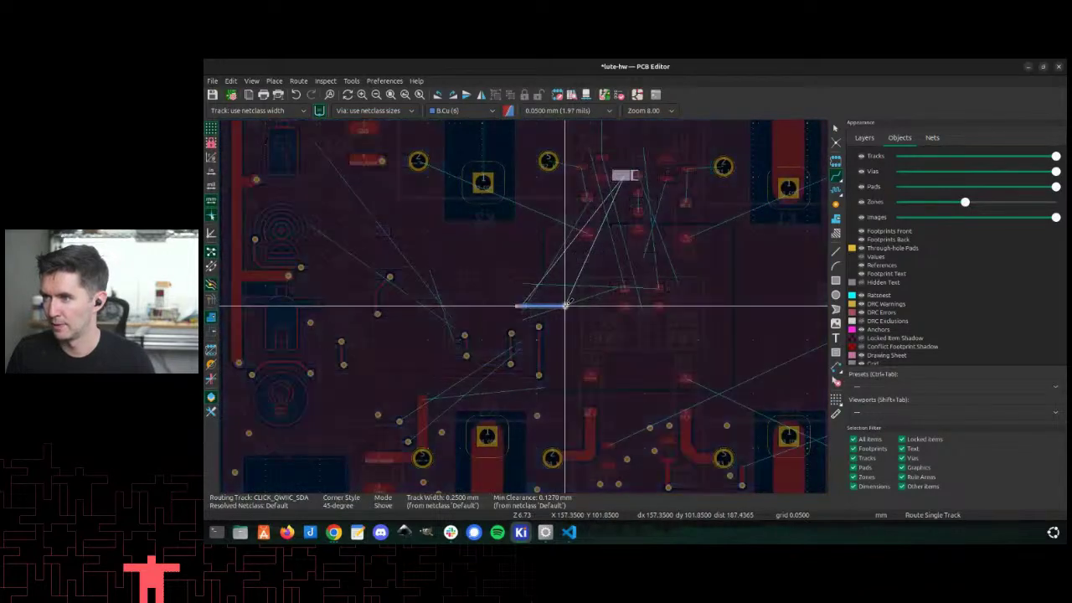
pyautogui.scroll(3, 523, 301)
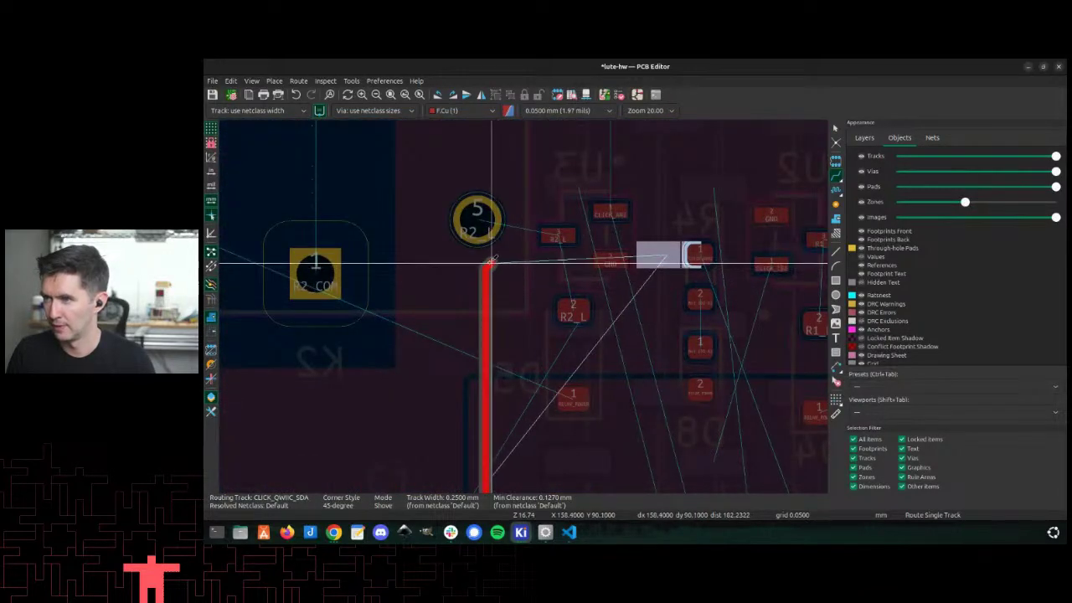
pyautogui.press('v')
pyautogui.click(659, 261)
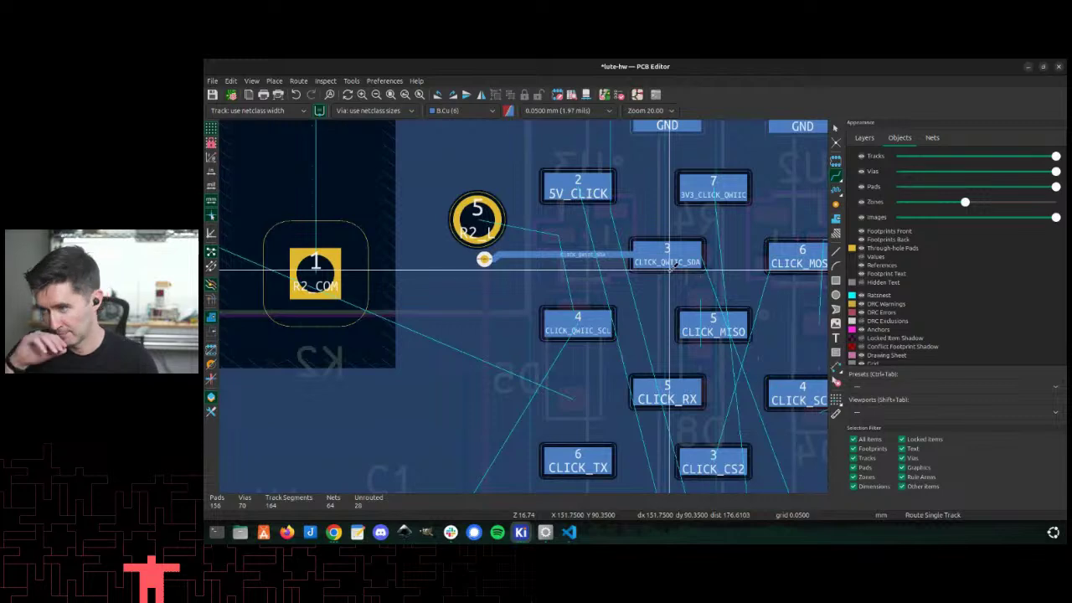
# Step: Route CLICK_QWIIC_SCL from pad 4 of the click header to U1's pad 14, on B.Cu with an F.Cu section beside the SDA track
pyautogui.click(577, 325)
pyautogui.scroll(-3, 577, 325)
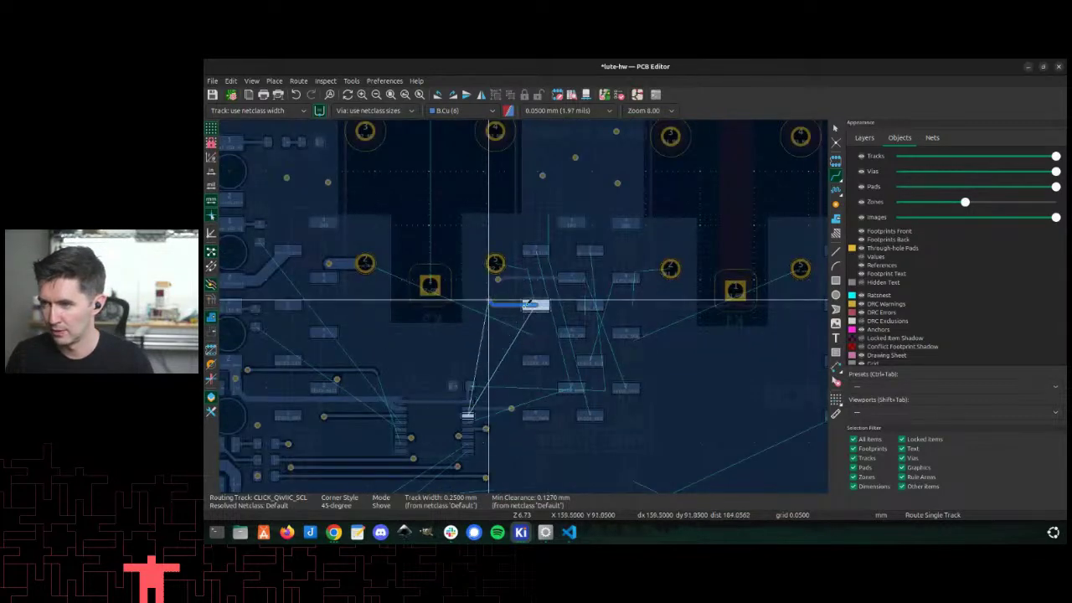
pyautogui.scroll(2, 487, 299)
pyautogui.press('v')
pyautogui.keyDown('shift'); pyautogui.scroll(-5, 524, 363); pyautogui.keyUp('shift')
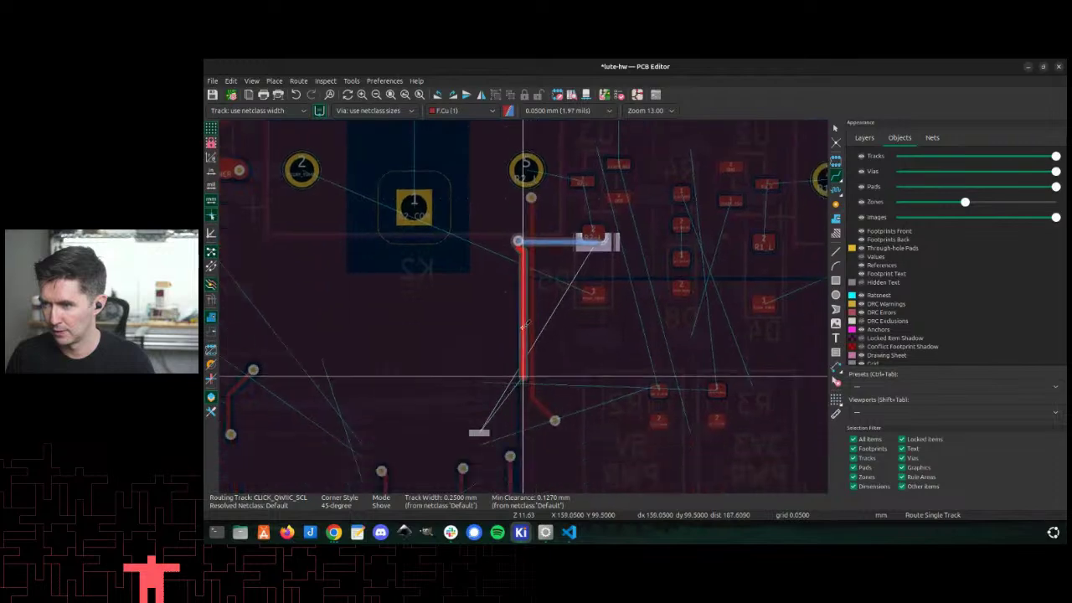
pyautogui.scroll(4, 524, 305)
pyautogui.press('v')
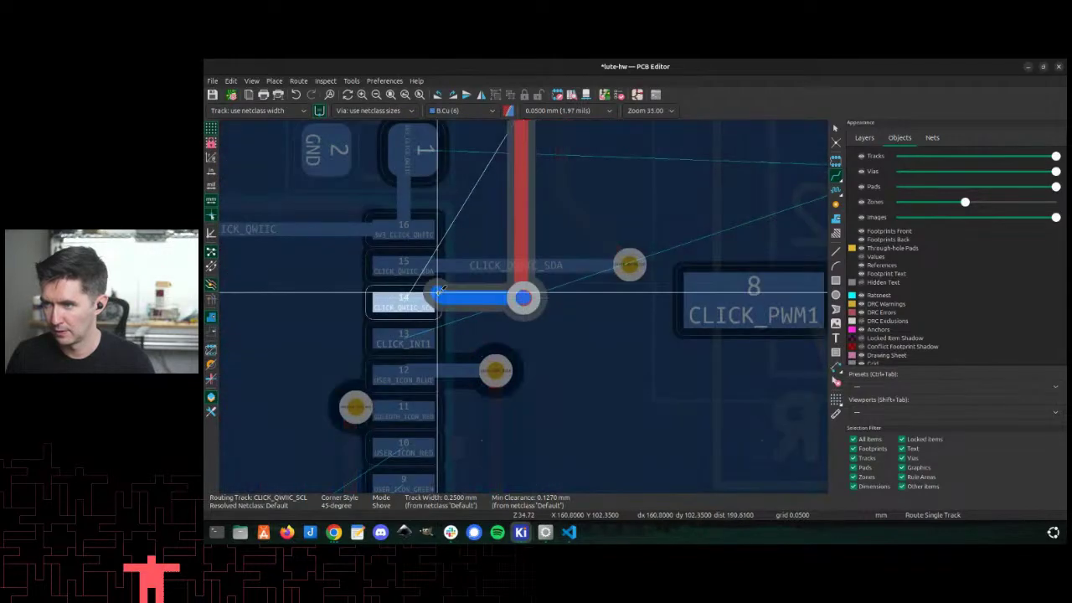
pyautogui.click(431, 299)
# Step: Route CLICK_INT1 from U1's pad 13 via B.Cu and F.Cu to pad 7 of the click header, and refill the zones
pyautogui.click(416, 332)
pyautogui.scroll(-4, 550, 338)
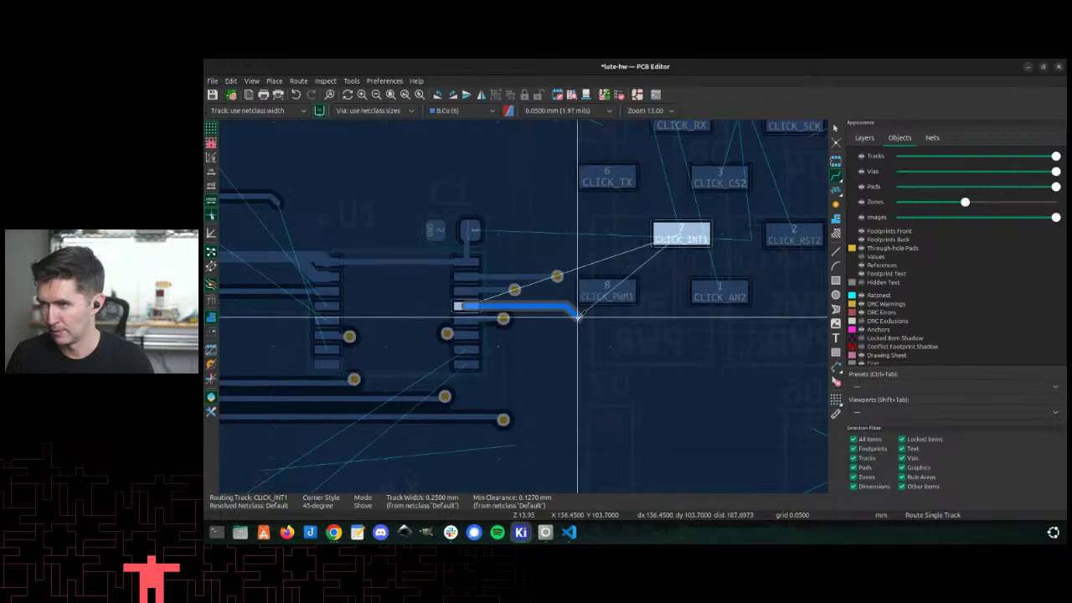
pyautogui.press('v')
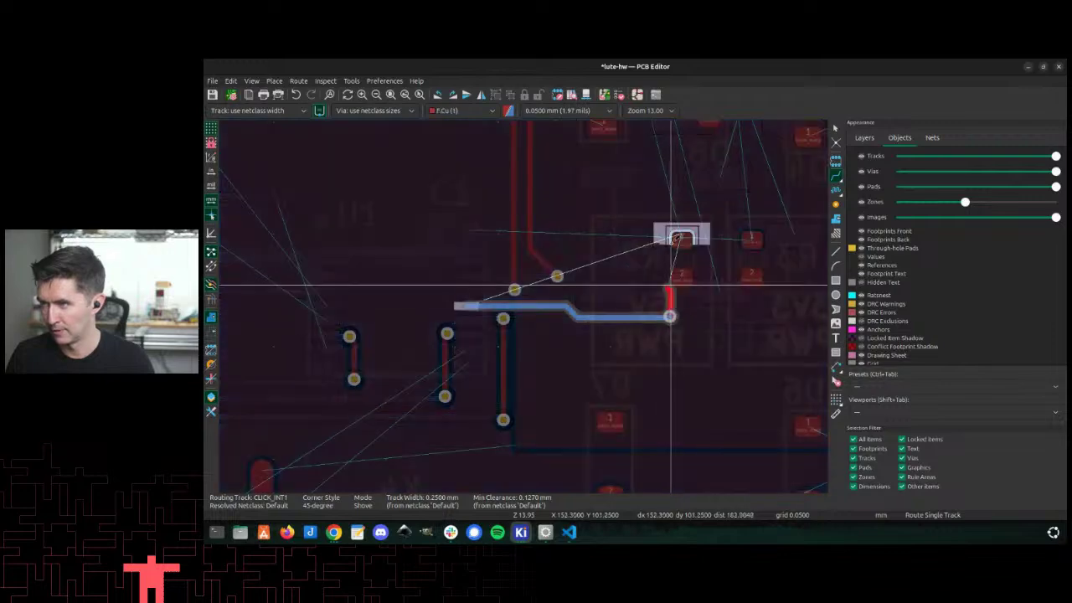
pyautogui.click(667, 228)
pyautogui.moveTo(665, 234); pyautogui.dragTo(524, 302, button='middle')
pyautogui.scroll(-2, 587, 336)
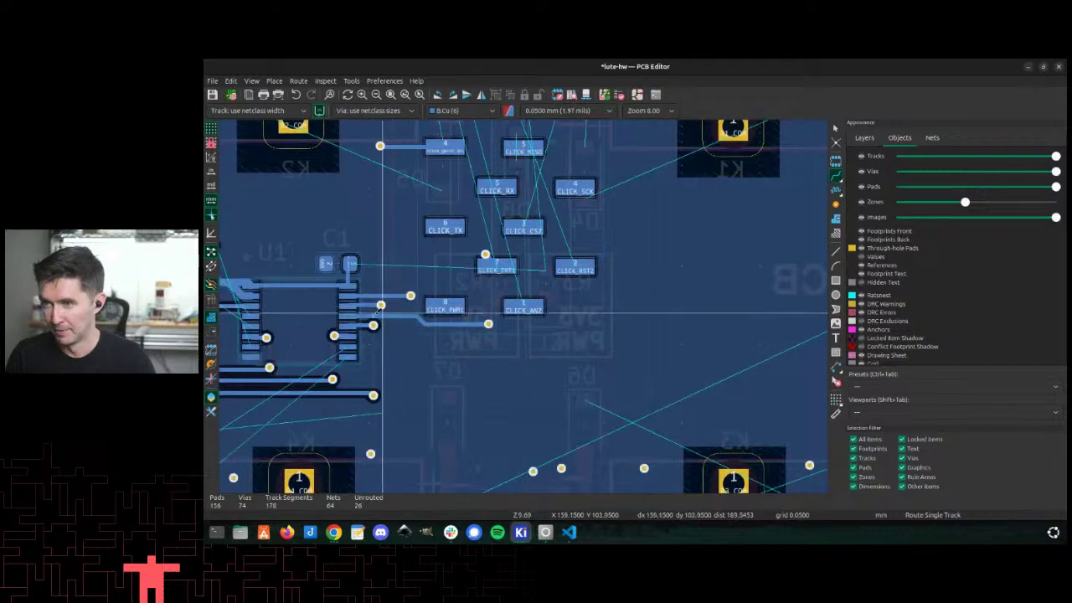
pyautogui.scroll(-2, 578, 321)
pyautogui.scroll(2, 591, 288)
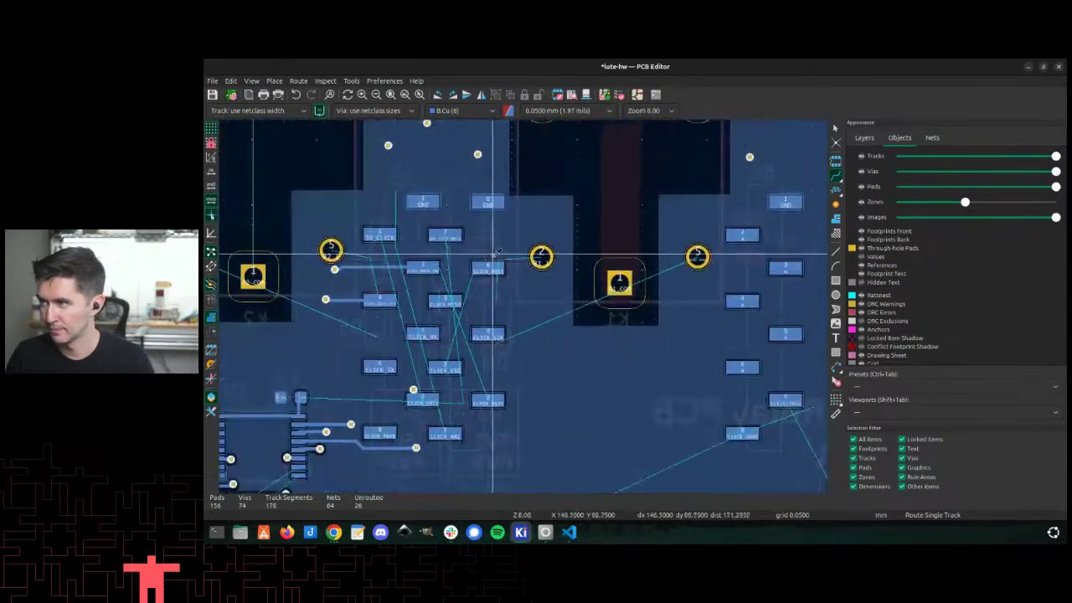
pyautogui.press('b')
# Step: Route R1_L from K1's pad 2 to U2's R1_L pad on F.Cu with a 1 mm wide track
pyautogui.scroll(2, 536, 327)
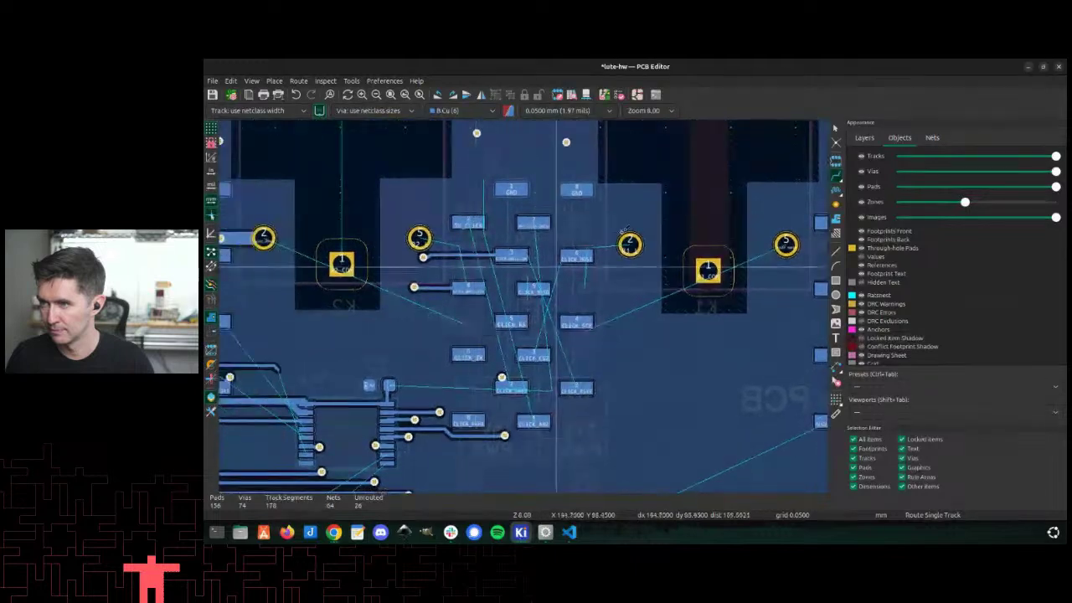
pyautogui.click(537, 326)
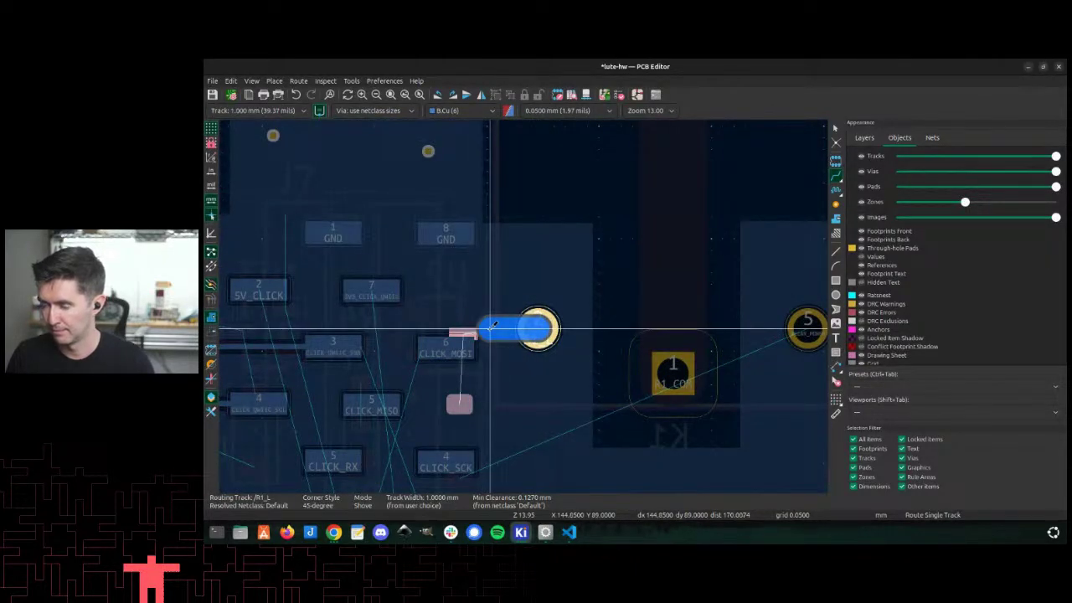
pyautogui.press('pageup')
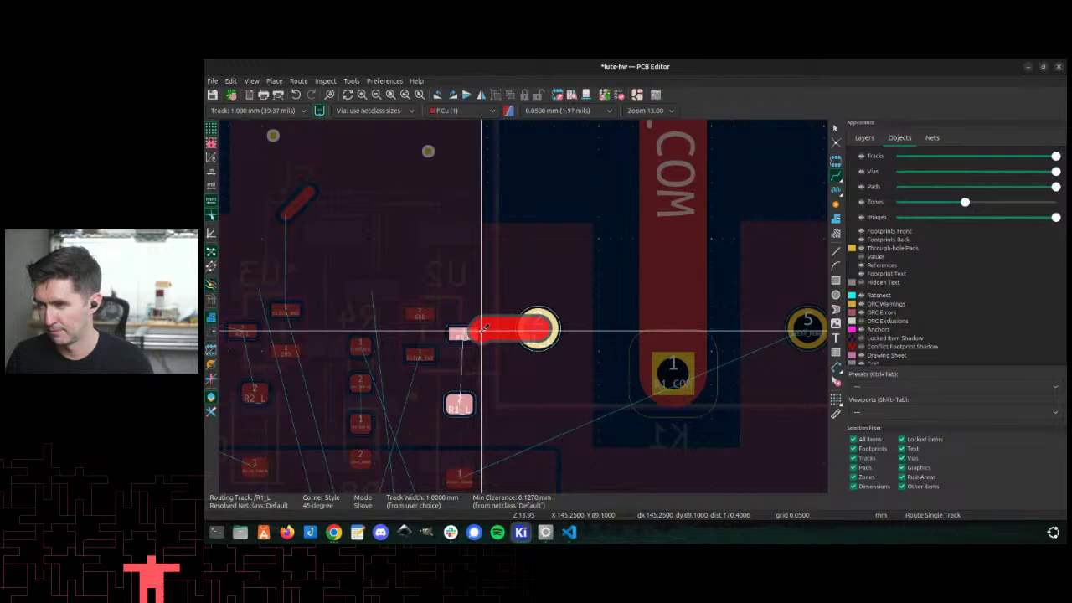
pyautogui.press('Escape')
# Step: Route R1_L on F.Cu between D4's pad 2 and U2's R1_L pad with a 0.5 mm wide track
pyautogui.press('pagedown')
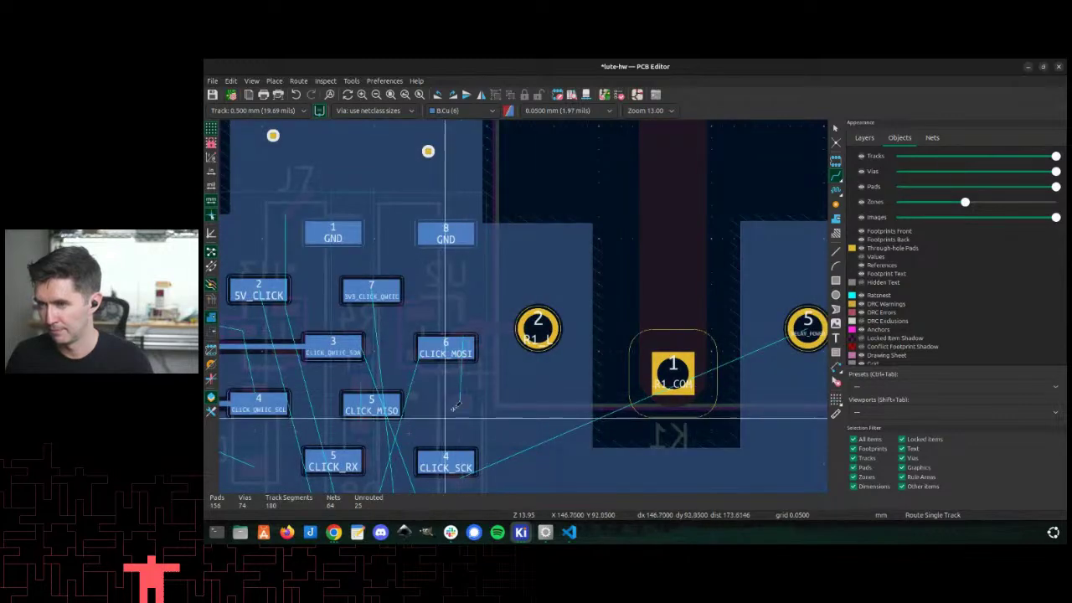
pyautogui.press('Escape')
pyautogui.press('pageup')
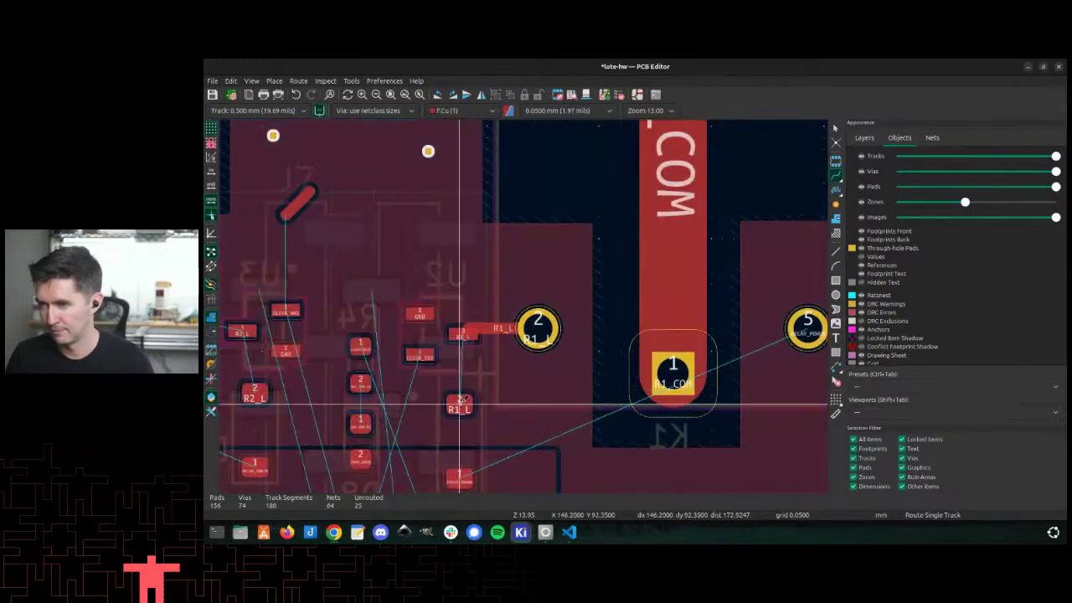
pyautogui.click(465, 335)
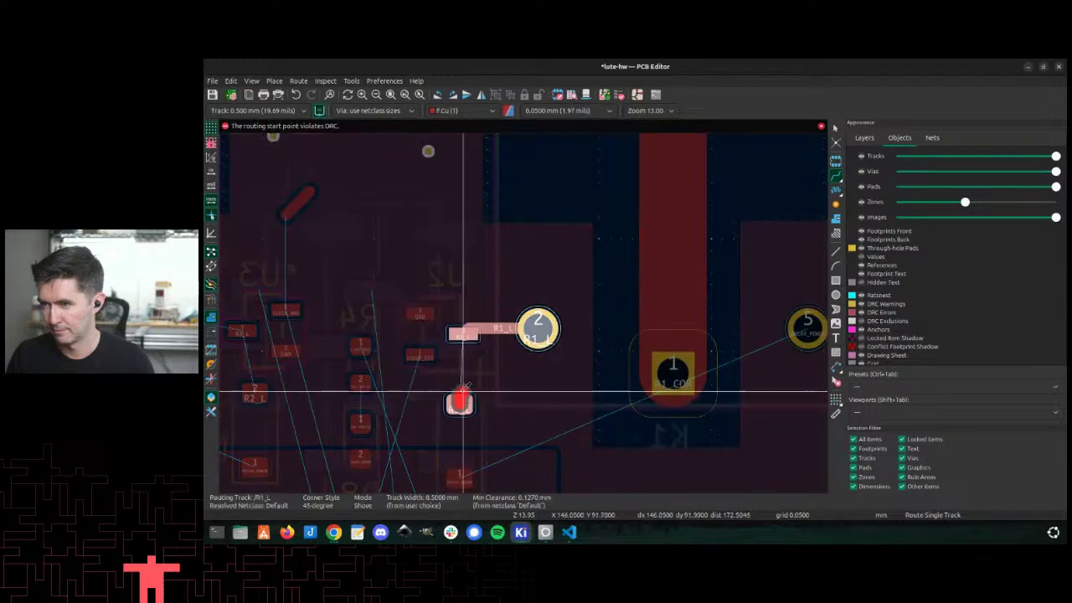
pyautogui.scroll(-3, 456, 402)
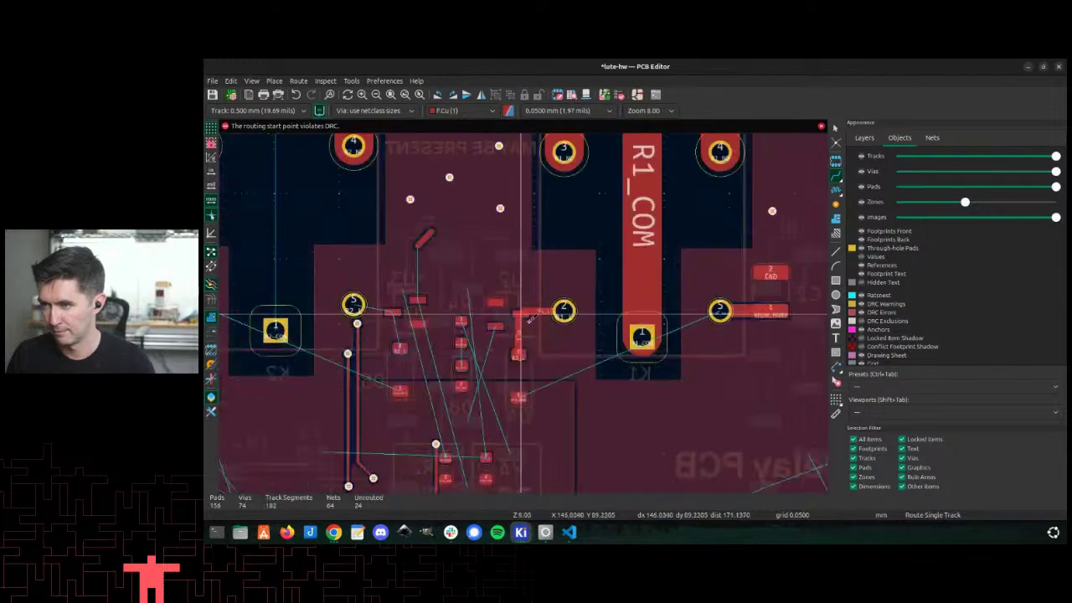
# Step: Try to route RELAY_POWER from D4's pad 1 through a nearby via onto B.Cu towards K1's pad 5
pyautogui.click(519, 397)
pyautogui.press('pagedown')
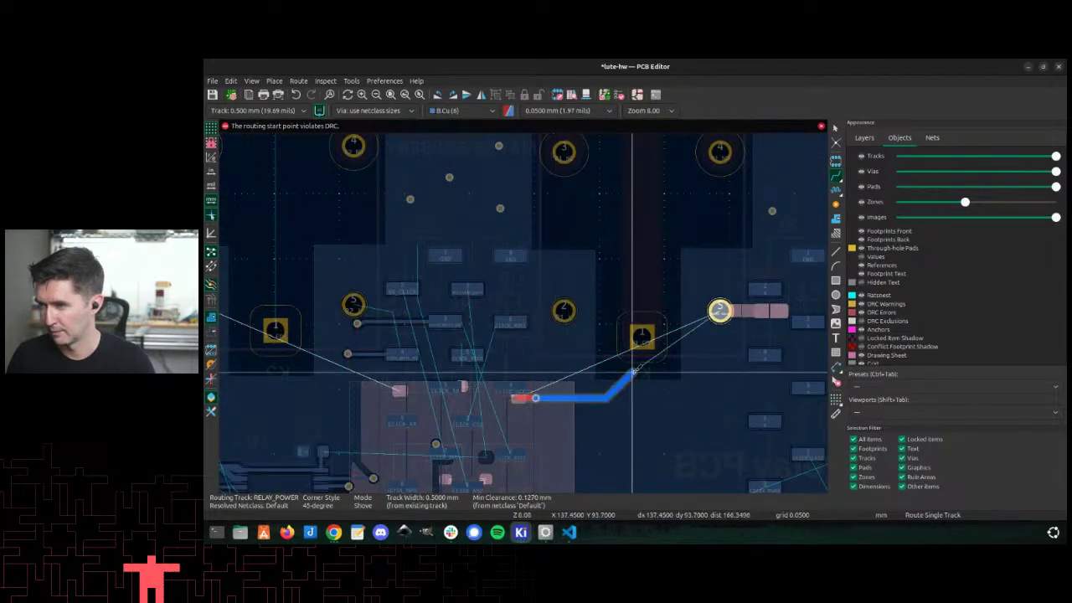
pyautogui.scroll(2, 710, 387)
pyautogui.press('Escape')
pyautogui.scroll(-3, 519, 310)
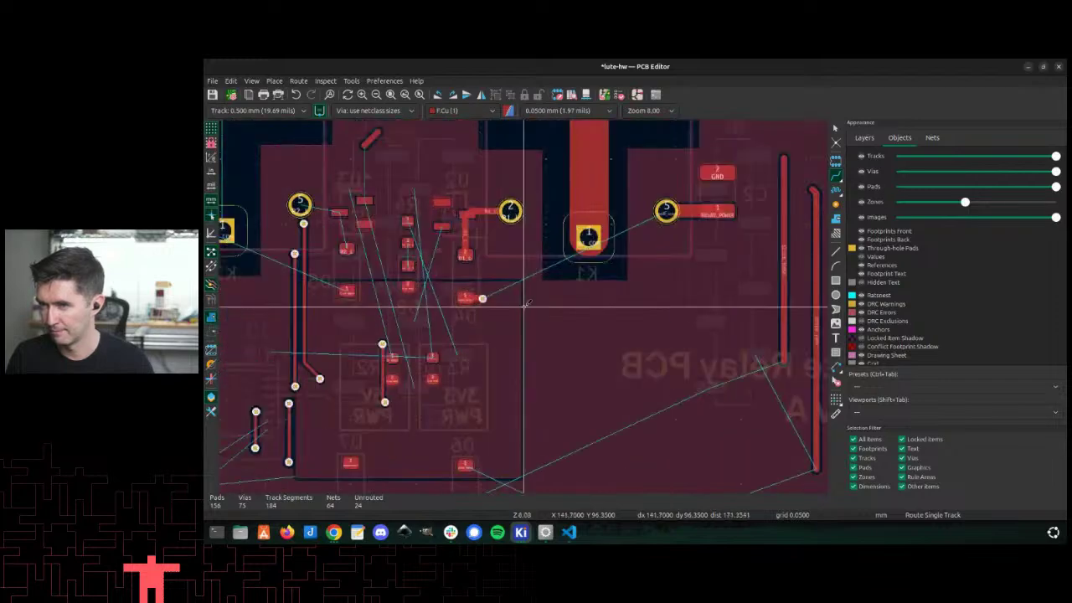
# Step: Route RELAY_POWER from D4's pad 1 towards K1's pad 5, with a short 0.5 mm F.Cu section and a via to B.Cu
pyautogui.scroll(4, 452, 291)
pyautogui.click(452, 291)
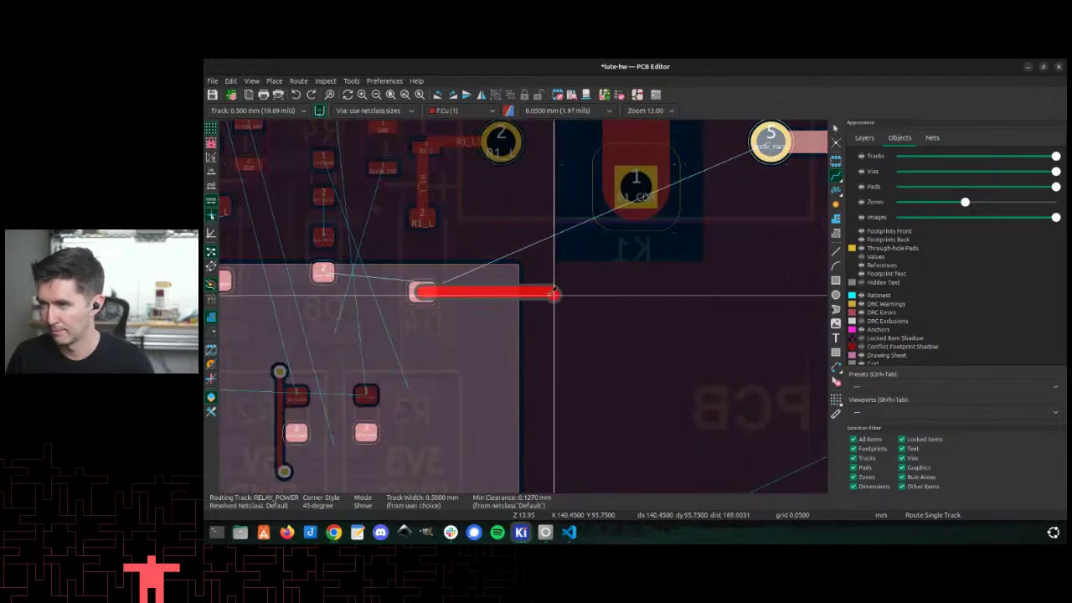
pyautogui.press('pagedown')
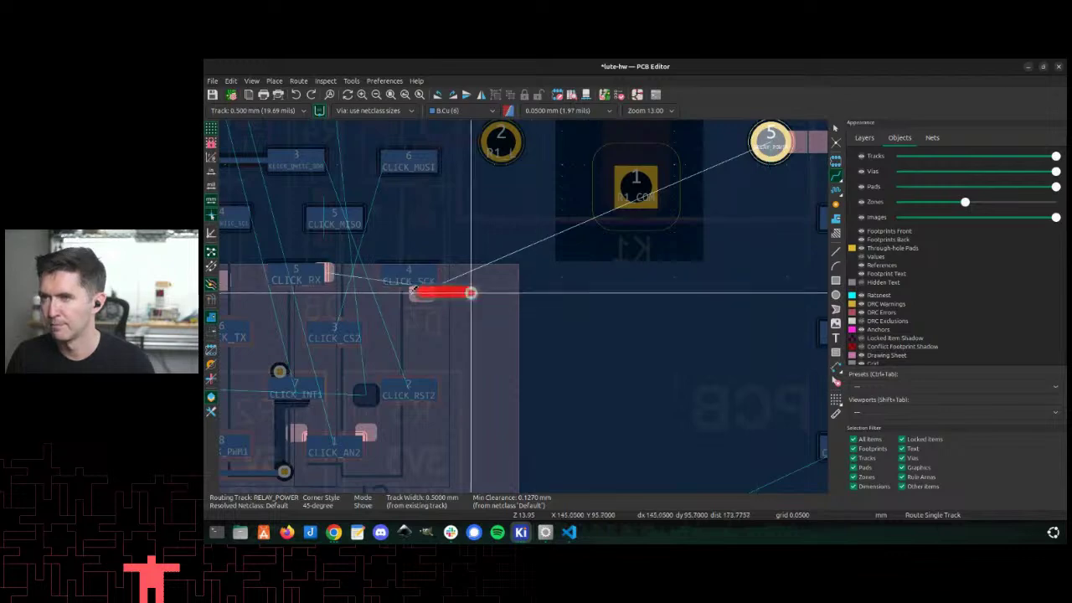
# Step: Route RELAY_POWER from D4 pad 1 to K1 pad 5 using short F.Cu ends and a B.Cu middle run, and refill the zones
pyautogui.press('pageup')
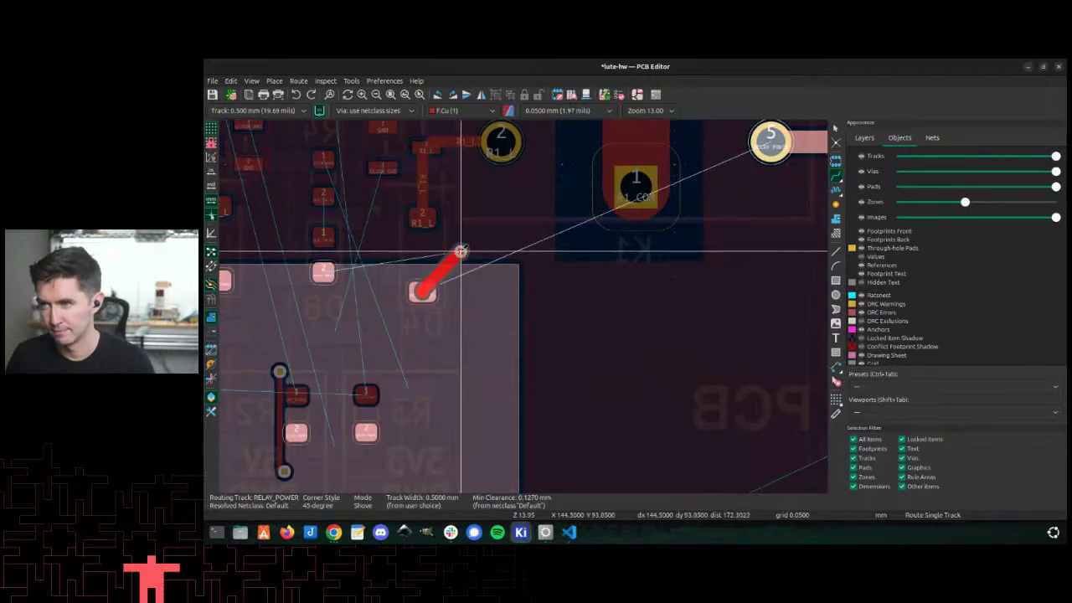
pyautogui.press('pagedown')
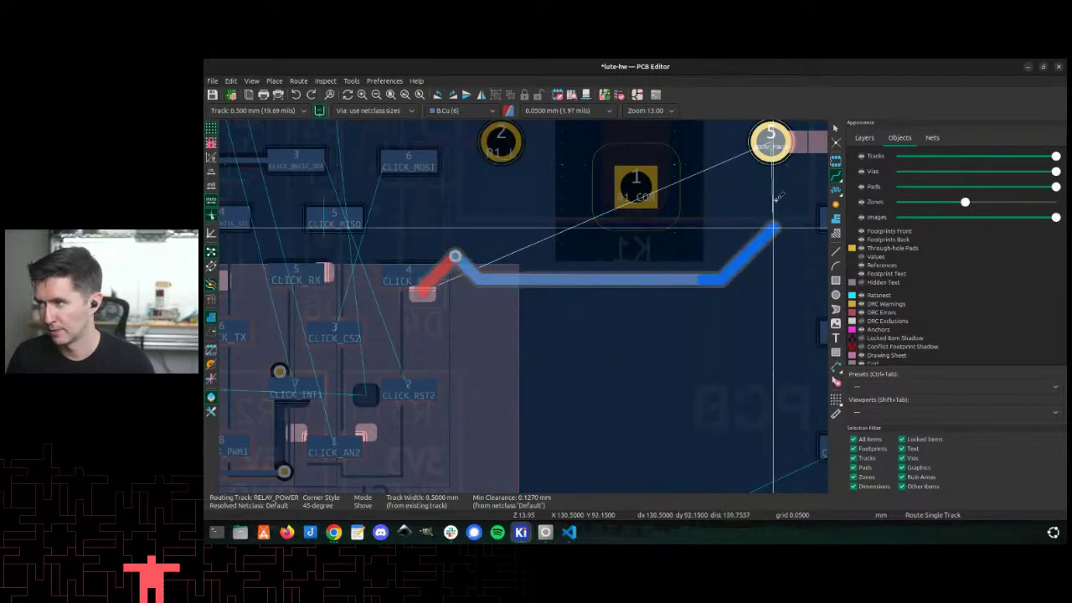
pyautogui.click(770, 144)
pyautogui.press('pageup')
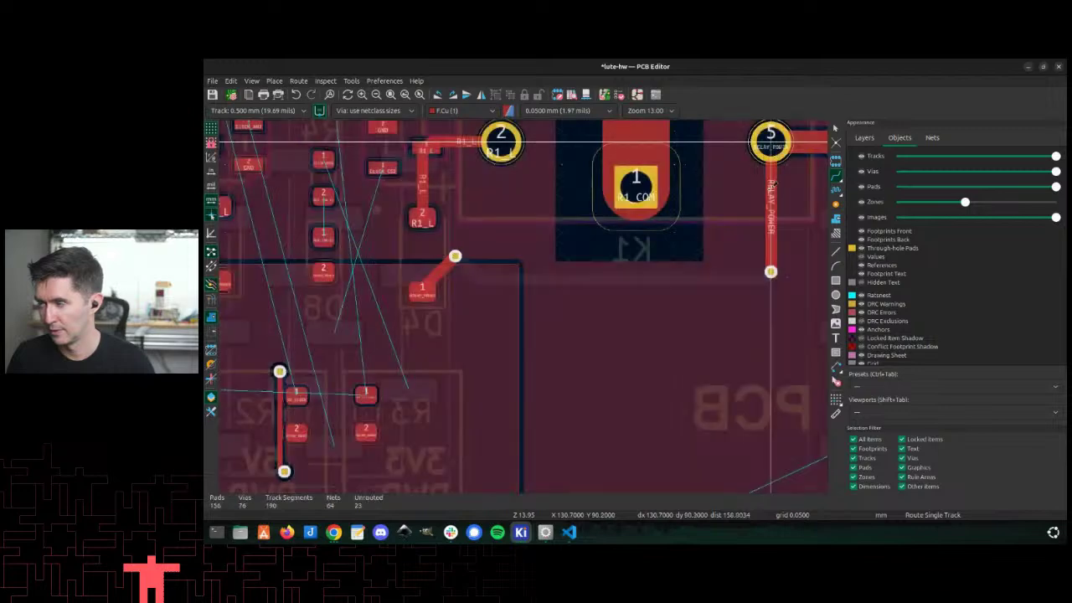
pyautogui.scroll(-3, 335, 343)
pyautogui.press('b')
# Step: Delete the two leftover vertical F.Cu tracks between C2 and the board edge, and refill all zones
pyautogui.moveTo(224, 380); pyautogui.dragTo(423, 320, button='middle')
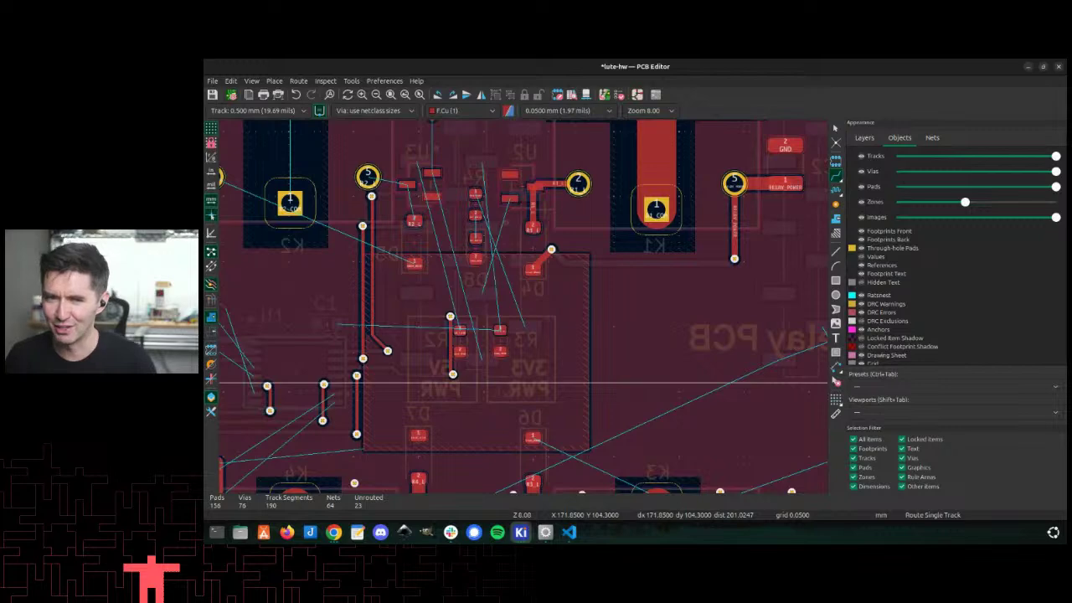
pyautogui.scroll(-4, 525, 305)
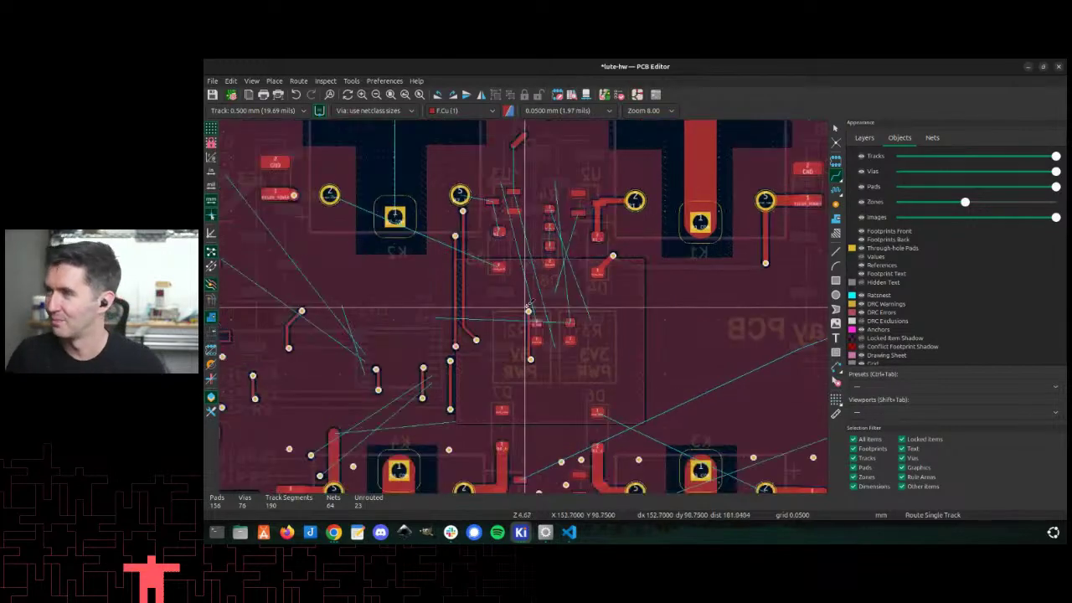
pyautogui.scroll(2, 524, 305)
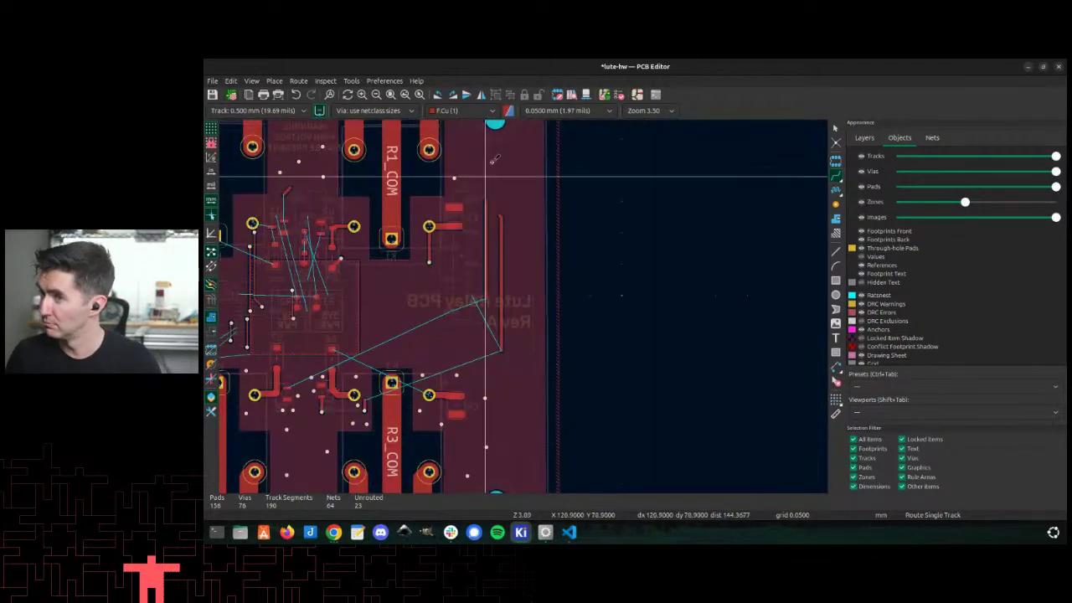
pyautogui.scroll(5, 525, 305)
pyautogui.scroll(-3, 525, 305)
pyautogui.scroll(2, 525, 303)
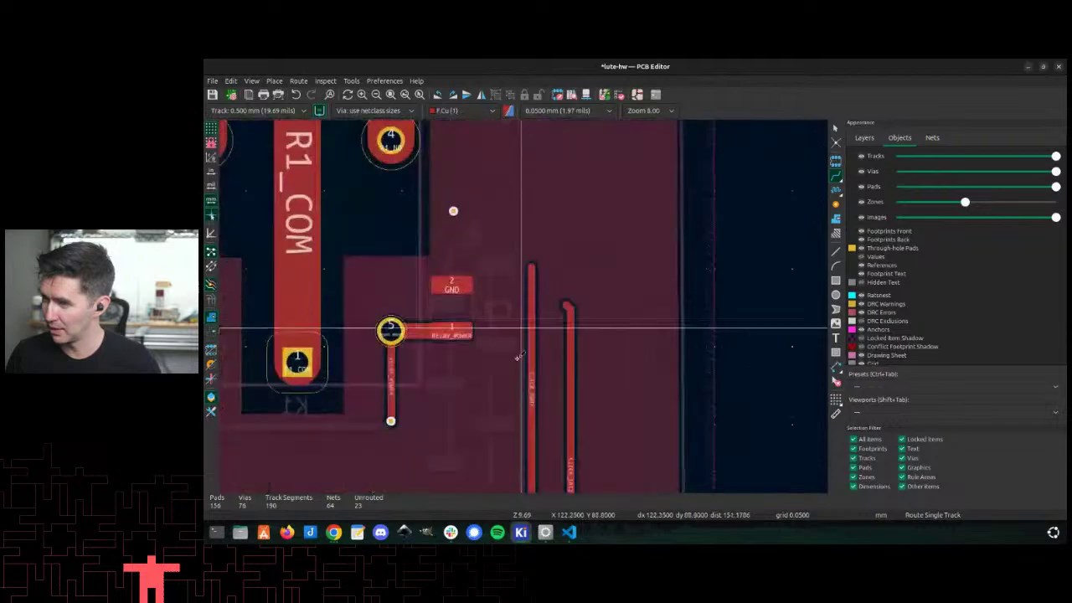
pyautogui.scroll(-2, 532, 302)
pyautogui.press('Escape')
pyautogui.scroll(2, 535, 303)
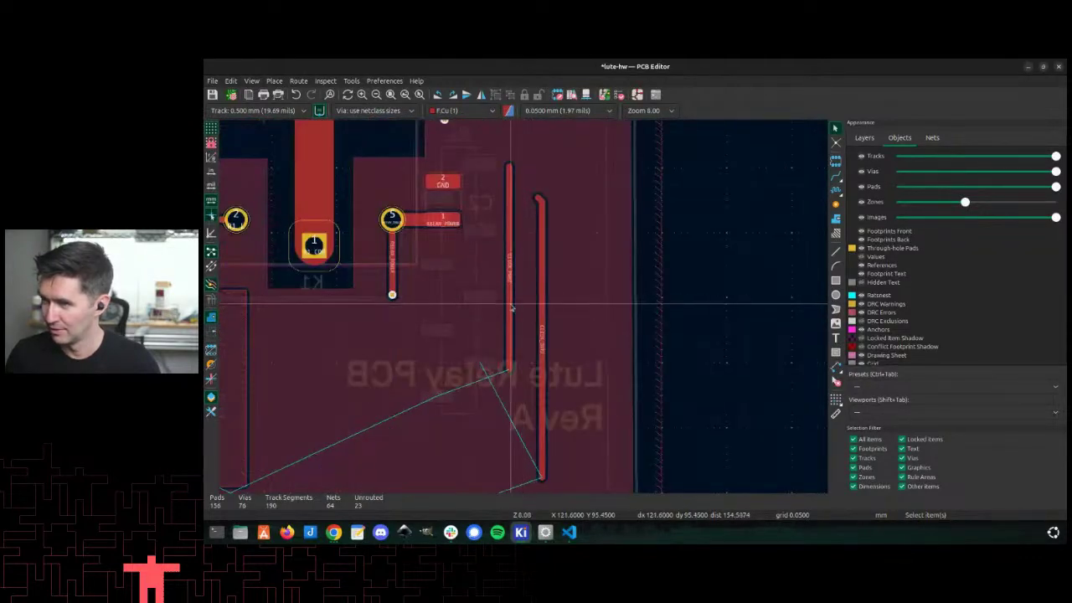
pyautogui.click(511, 308)
pyautogui.press('Delete')
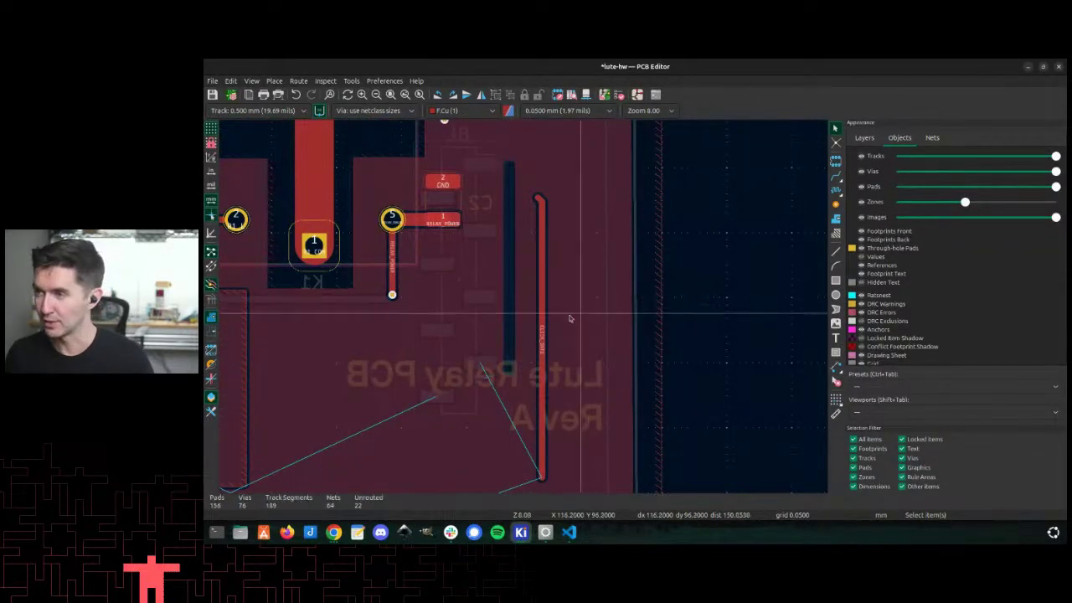
pyautogui.click(540, 315)
pyautogui.press('Delete')
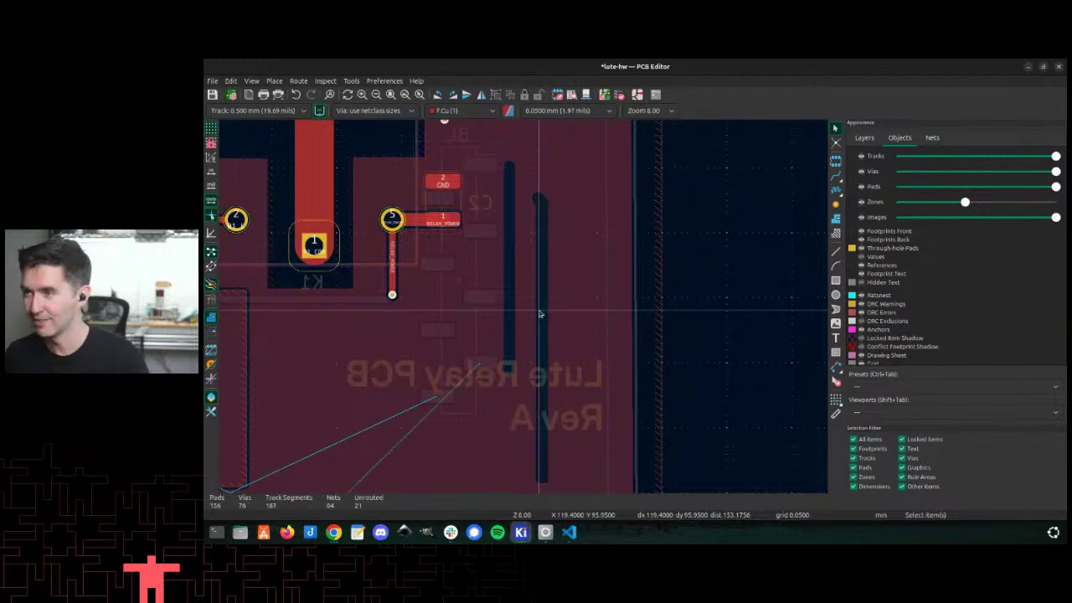
pyautogui.scroll(-3, 542, 314)
pyautogui.scroll(3, 574, 305)
pyautogui.press('b')
# Step: Route CLICK_PWM2 from U5 pad 1 through a horizontal B.Cu run and an F.Cu riser to a via beside the header's CLICK_PWM2 pad
pyautogui.scroll(-3, 575, 305)
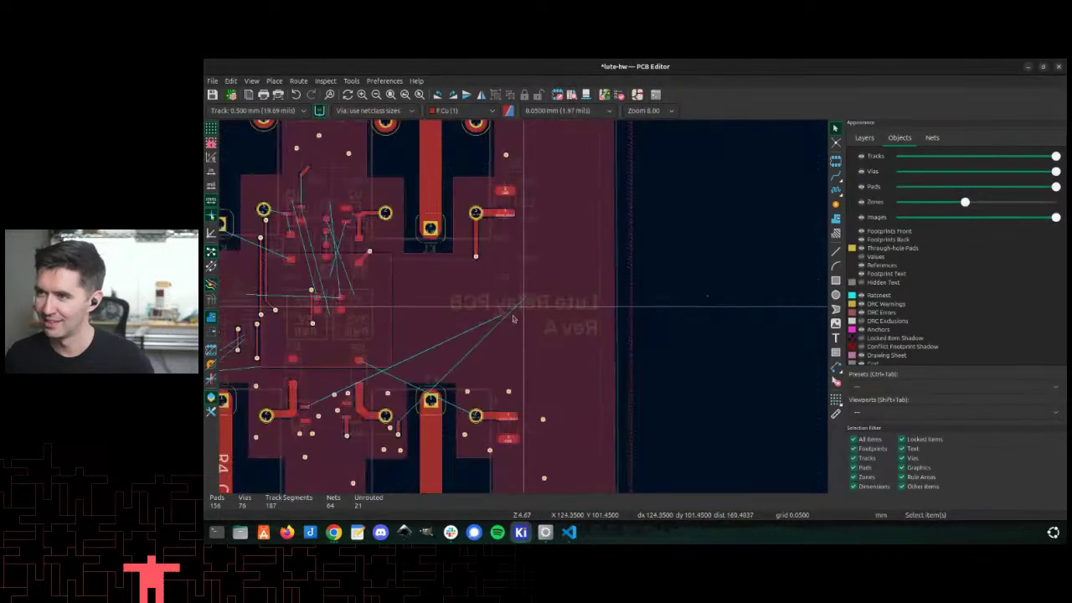
pyautogui.scroll(4, 523, 310)
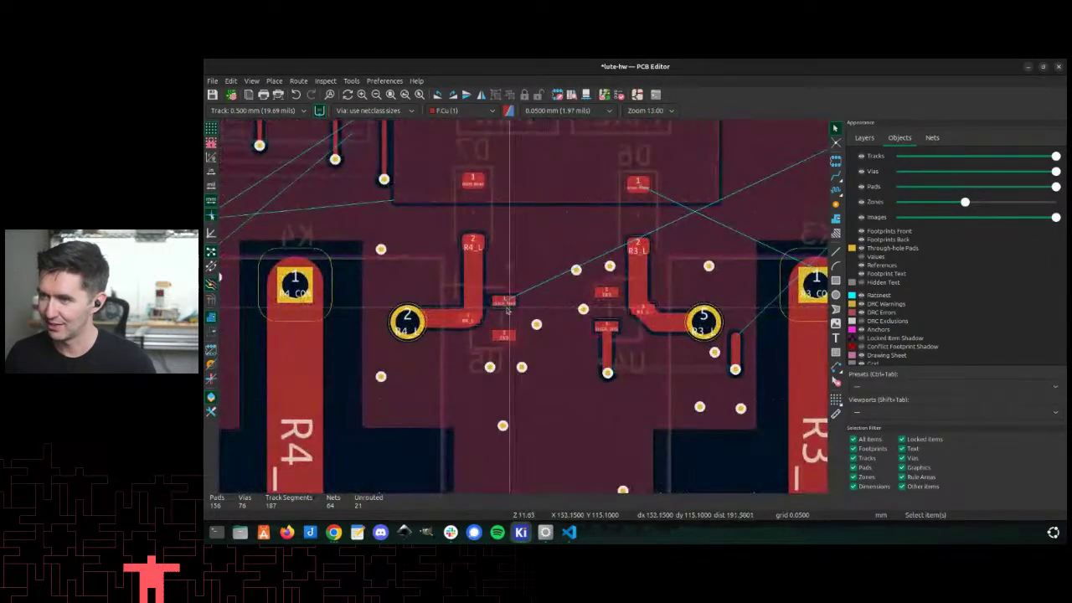
pyautogui.press('x')
pyautogui.scroll(-2, 506, 308)
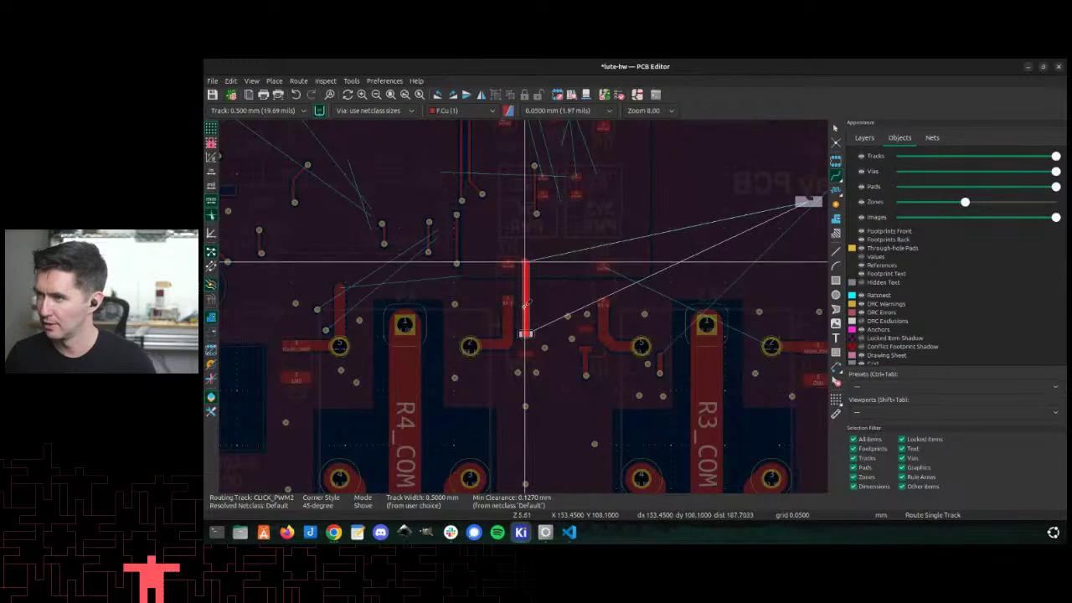
pyautogui.scroll(2, 525, 261)
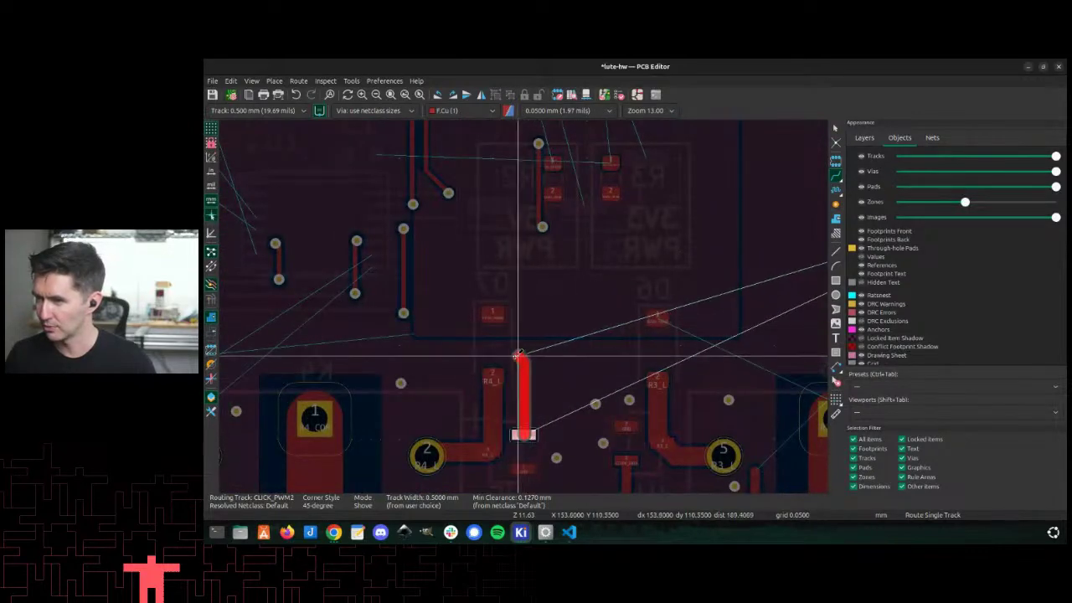
pyautogui.press('v')
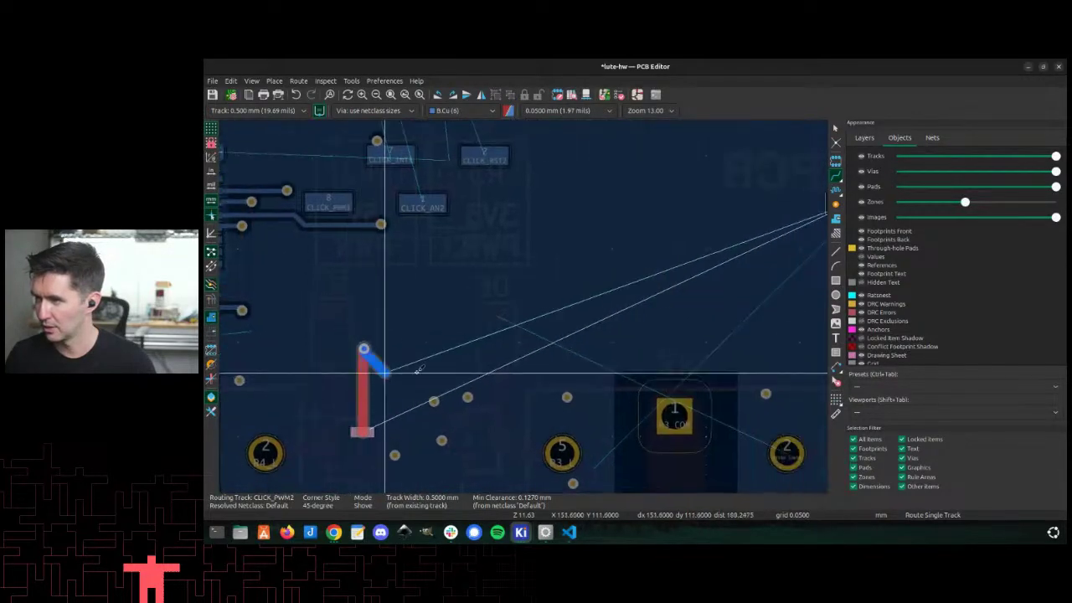
pyautogui.scroll(-2, 760, 347)
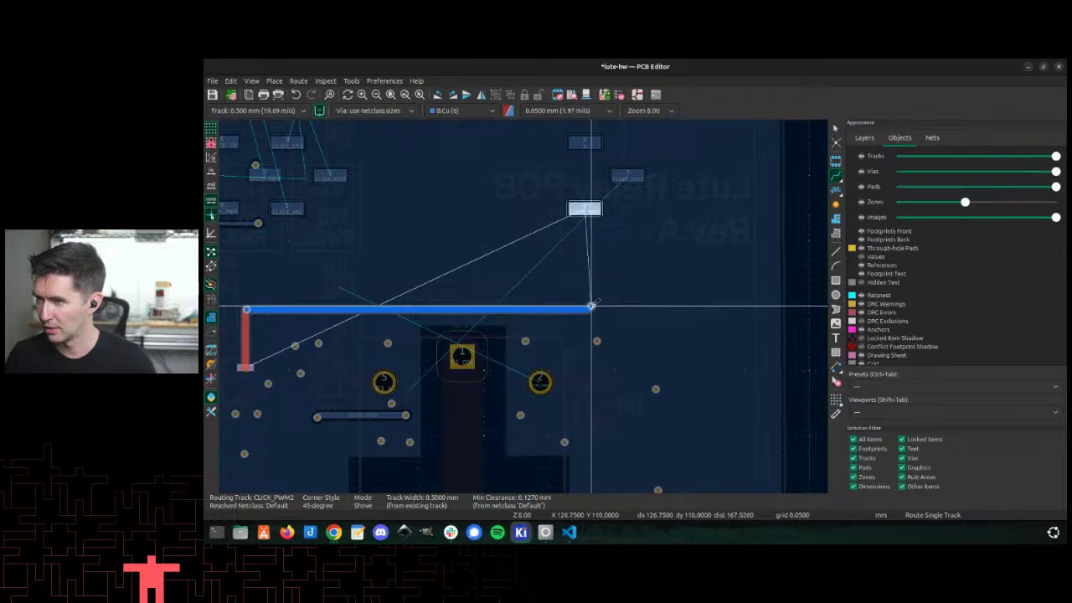
pyautogui.press('v')
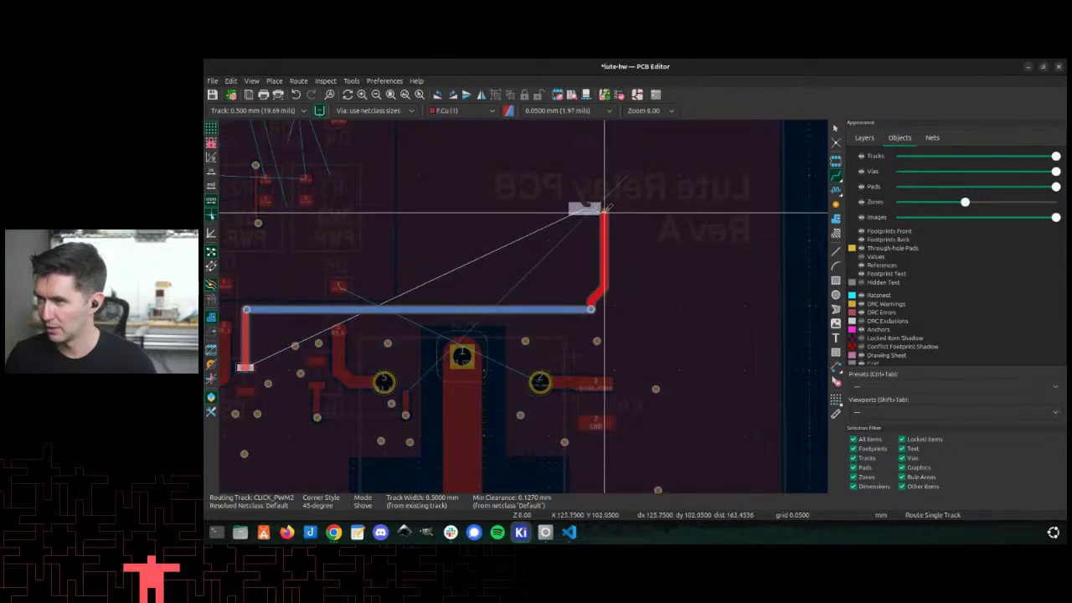
pyautogui.press('Escape')
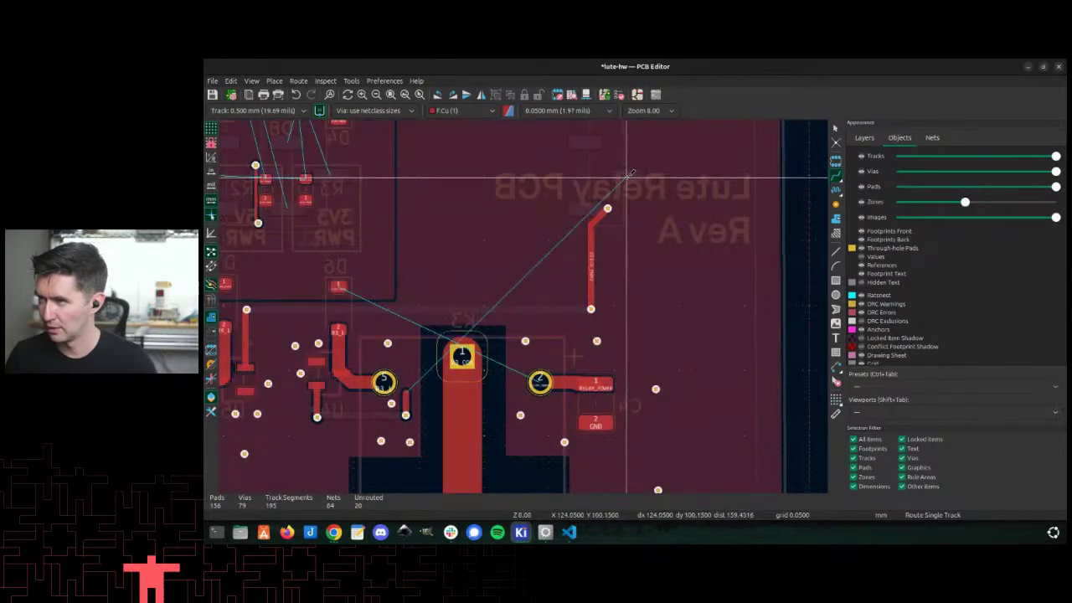
# Step: Route CLICK_INT2 from its header pad down on F.Cu and along B.Cu above K3 to a via near K3 pad 5
pyautogui.click(626, 178)
pyautogui.press('Escape')
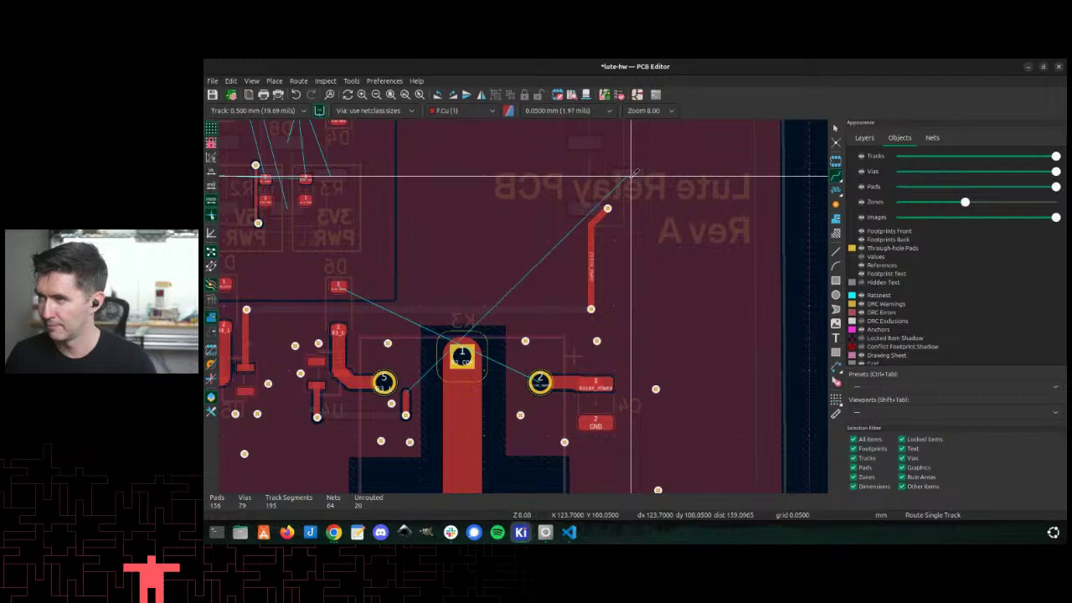
pyautogui.press('pagedown')
pyautogui.click(629, 175)
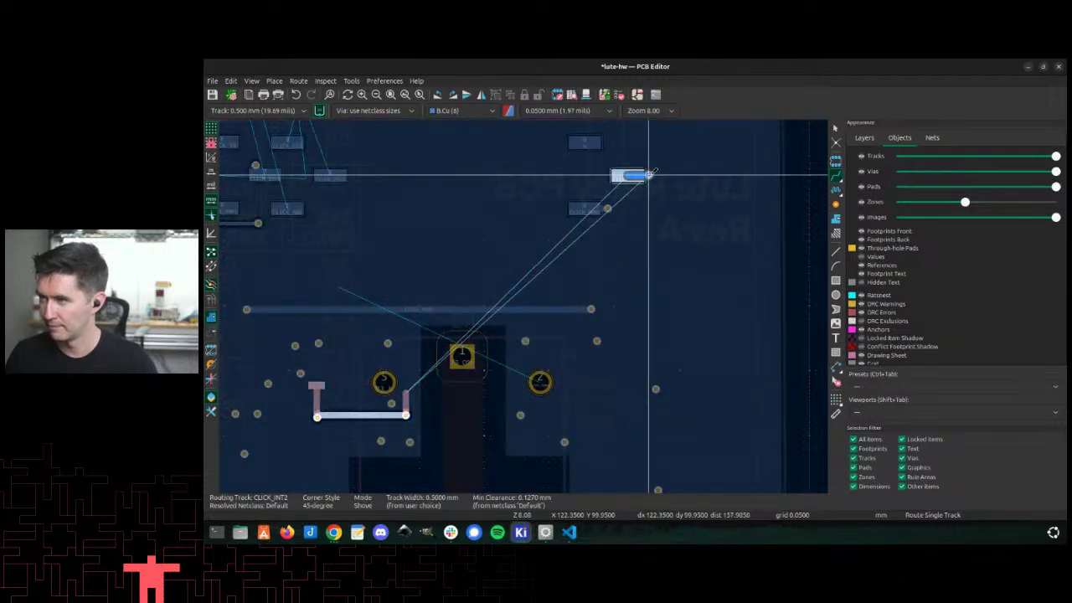
pyautogui.press('pageup')
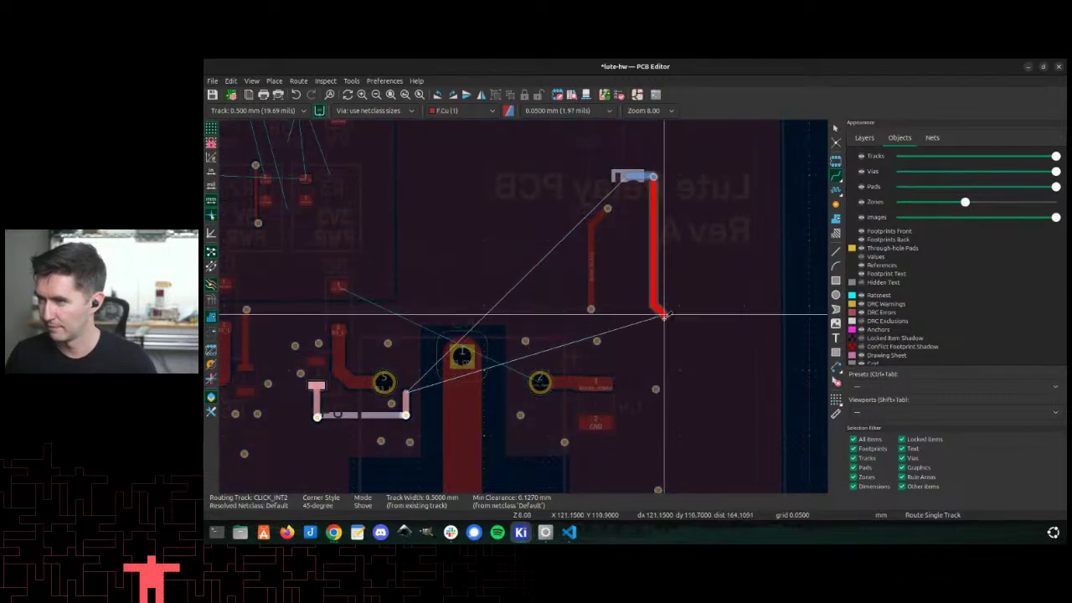
pyautogui.press('pagedown')
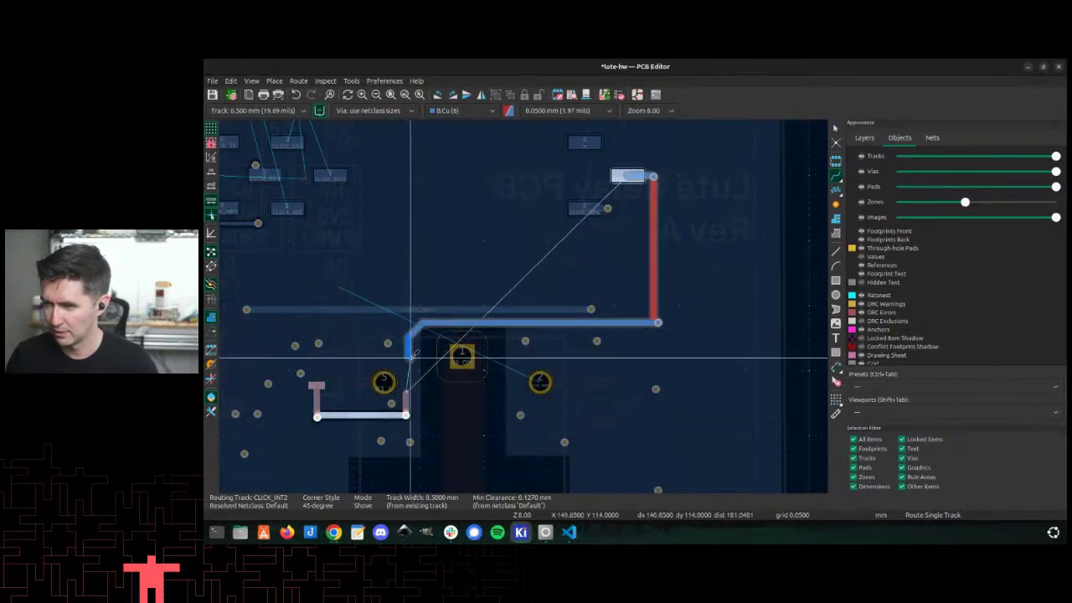
pyautogui.click(407, 334)
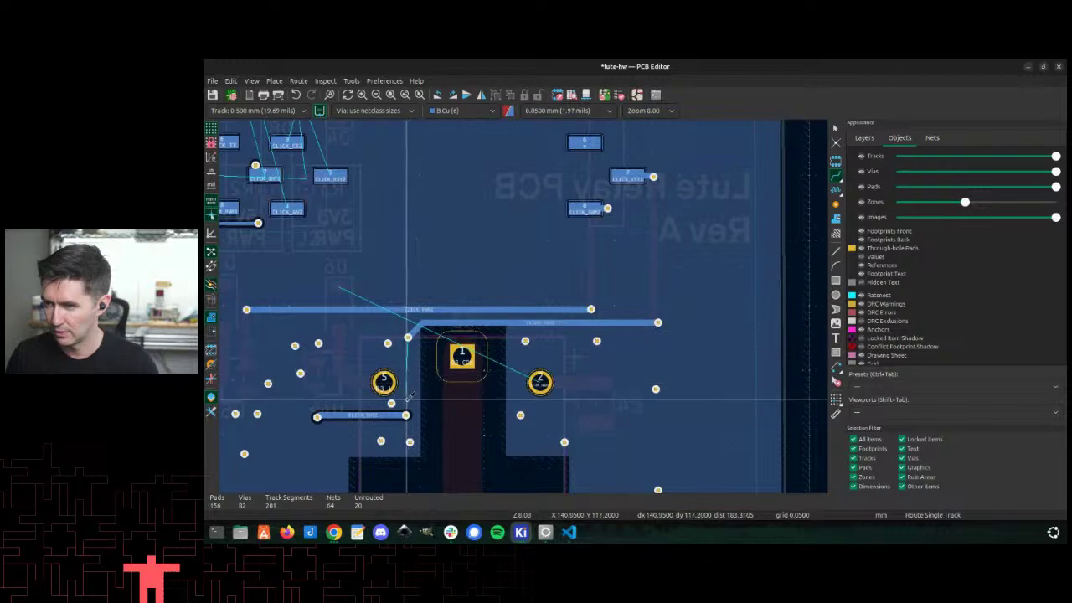
# Step: Connect the new CLICK_INT2 via near K3 to the existing CLICK_INT2 via below it with an F.Cu track
pyautogui.scroll(3, 408, 391)
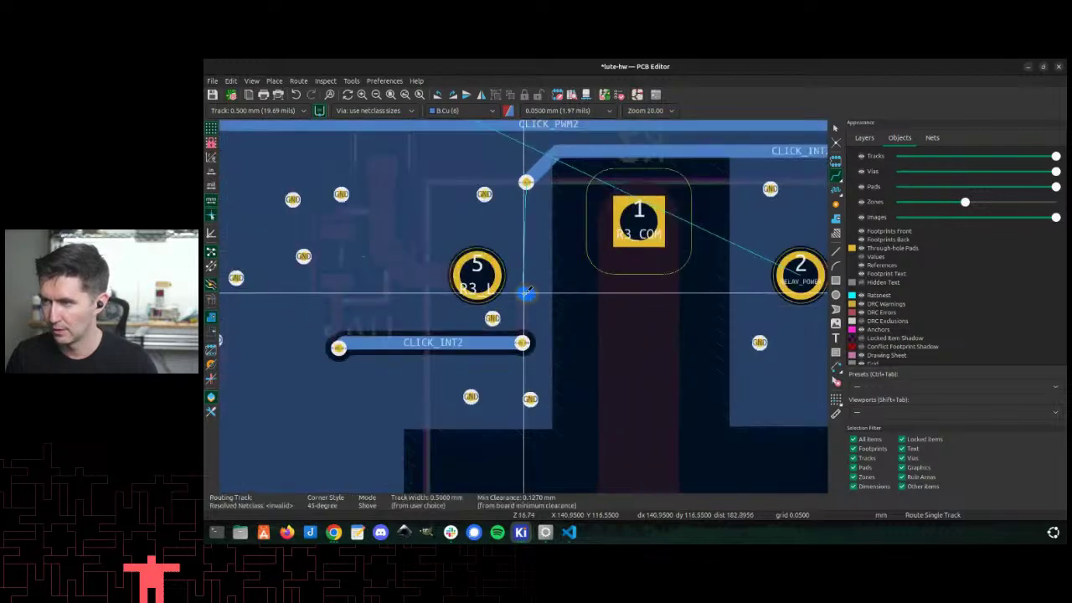
pyautogui.click(525, 183)
pyautogui.press('pageup')
pyautogui.press('Escape')
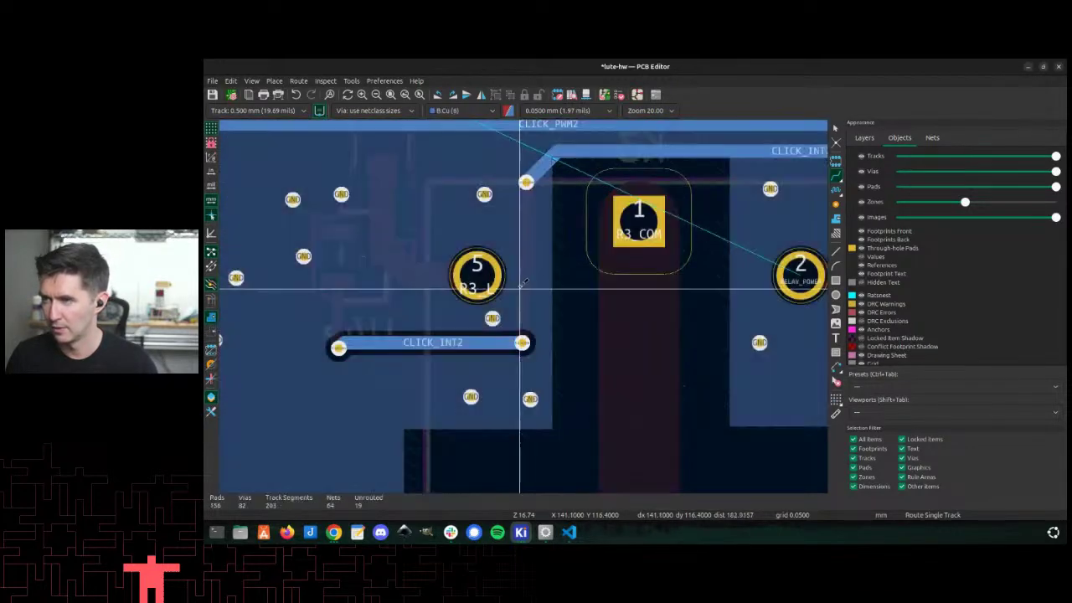
# Step: Straighten the vertical CLICK_INT2 F.Cu track beside K3 by moving its upper via up toward the B.Cu run
pyautogui.press('pageup')
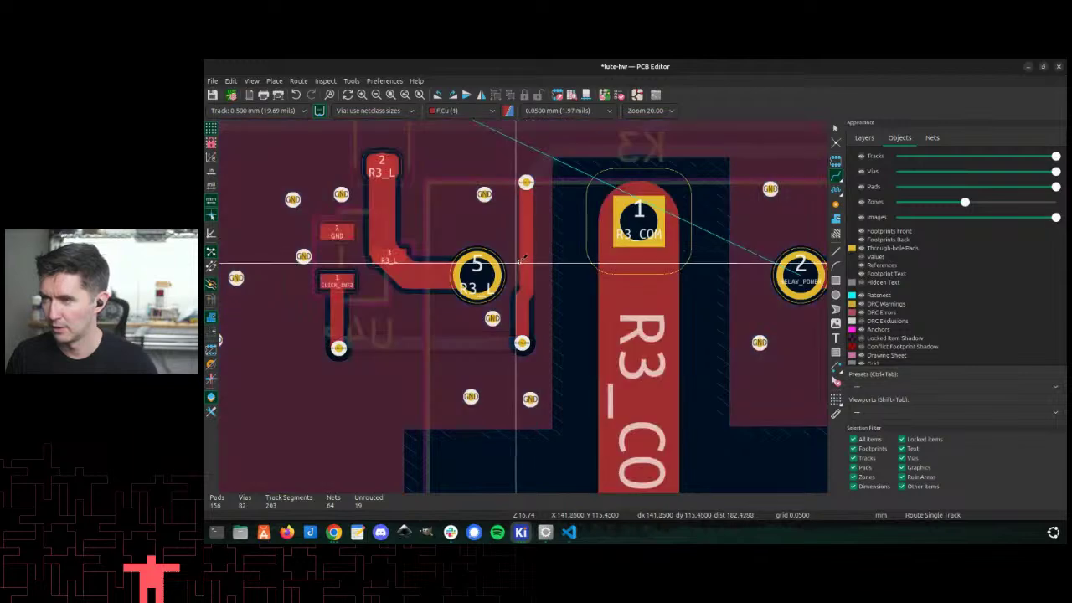
pyautogui.click(525, 182)
pyautogui.press('Escape')
pyautogui.click(528, 160)
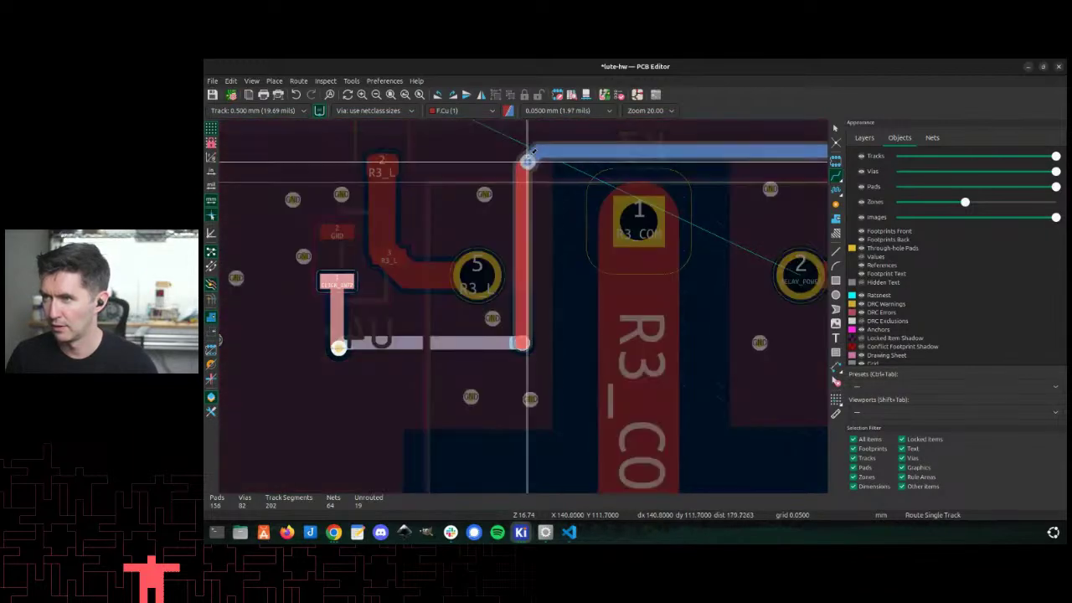
pyautogui.press('Escape')
# Step: Shift the horizontal CLICK_INT2 and CLICK_PWM2 runs on B.Cu up, away from relay K3
pyautogui.scroll(-3, 573, 139)
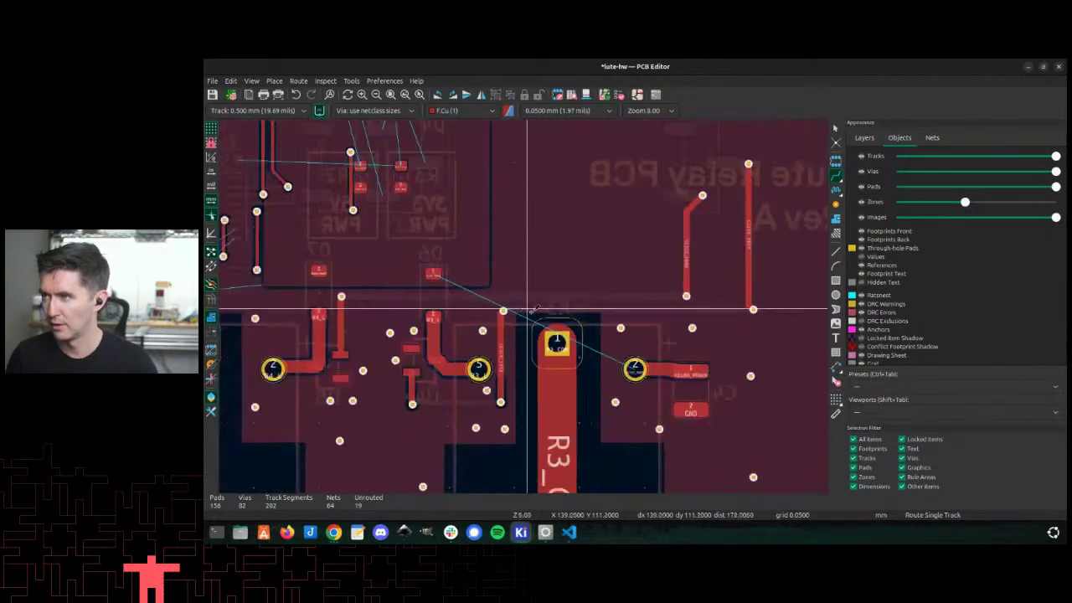
pyautogui.press('pagedown')
pyautogui.click(551, 290)
pyautogui.click(549, 297)
pyautogui.press('d')
pyautogui.click(650, 279)
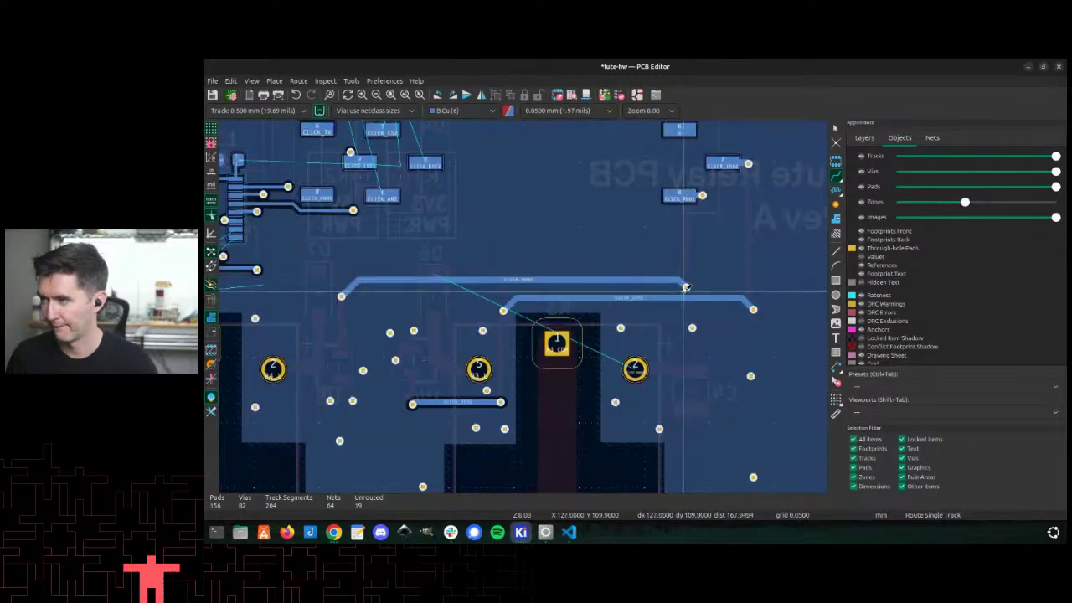
# Step: Align the CLICK_PWM2 via on the header side with its horizontal B.Cu run, and refill all zones
pyautogui.press('d')
pyautogui.click(684, 279)
pyautogui.press('b')
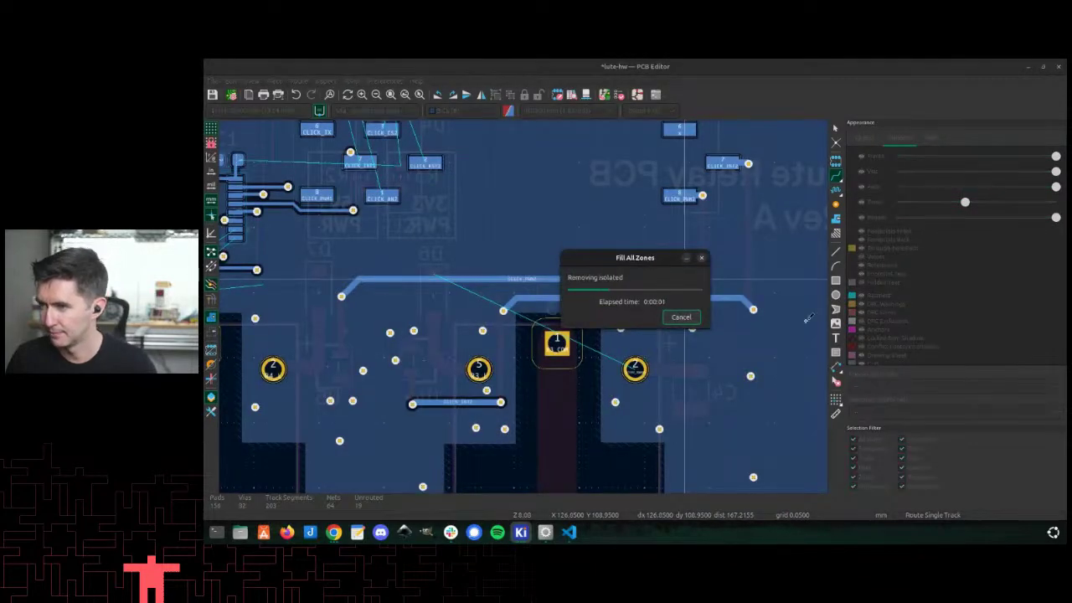
# Step: Route a 0.5 mm RELAY_POWER connection from D6 pad 1 via B.Cu and back to F.Cu, ending at K3 pad 2
pyautogui.scroll(2, 549, 307)
pyautogui.scroll(-3, 604, 314)
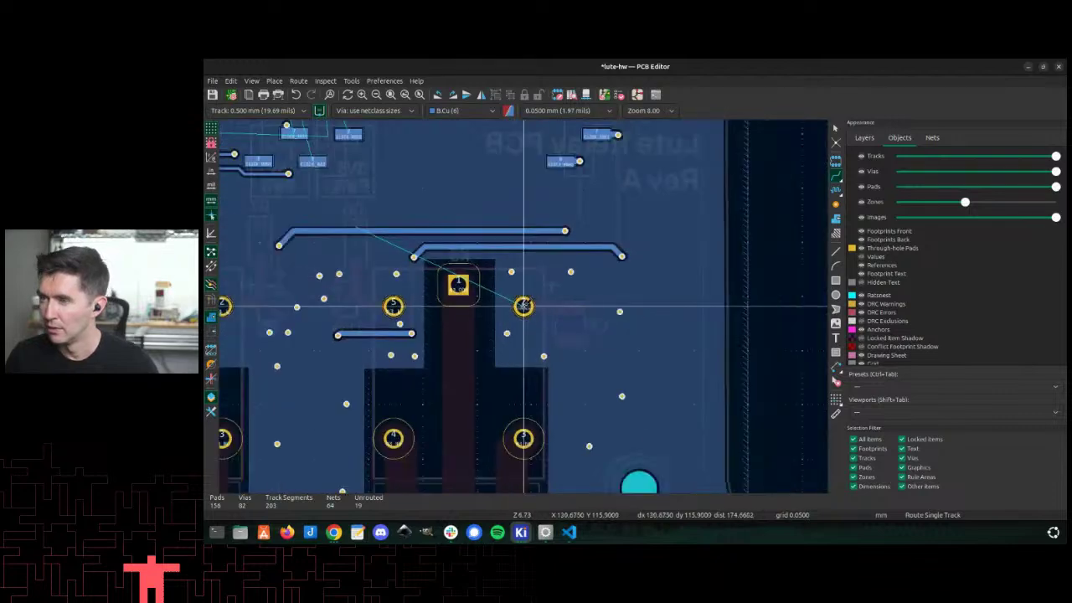
pyautogui.scroll(2, 524, 306)
pyautogui.scroll(-2, 538, 306)
pyautogui.scroll(3, 524, 308)
pyautogui.press('pageup')
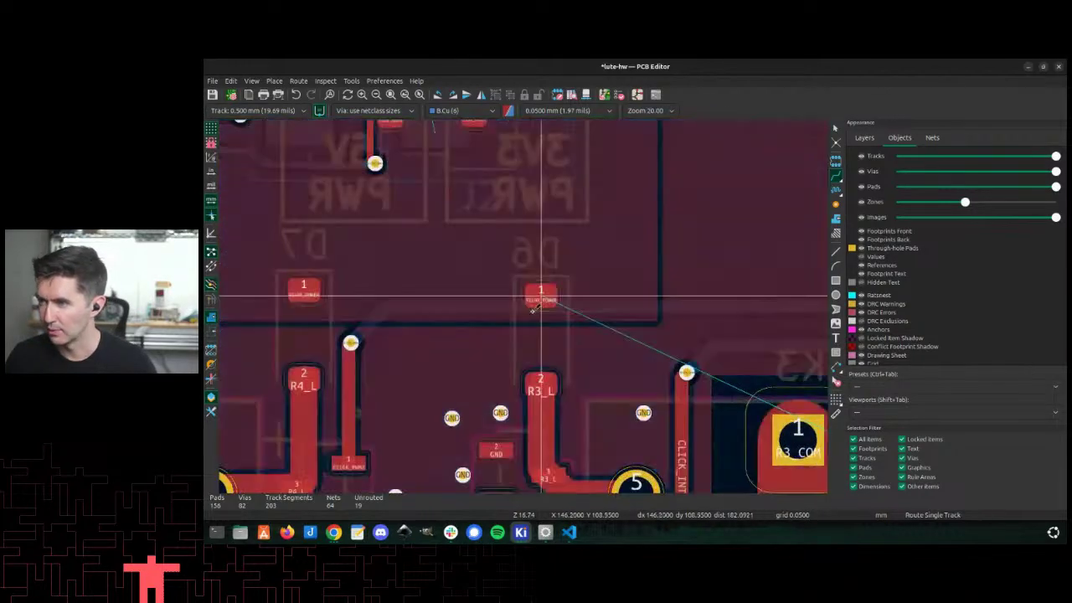
pyautogui.click(541, 293)
pyautogui.scroll(-4, 541, 295)
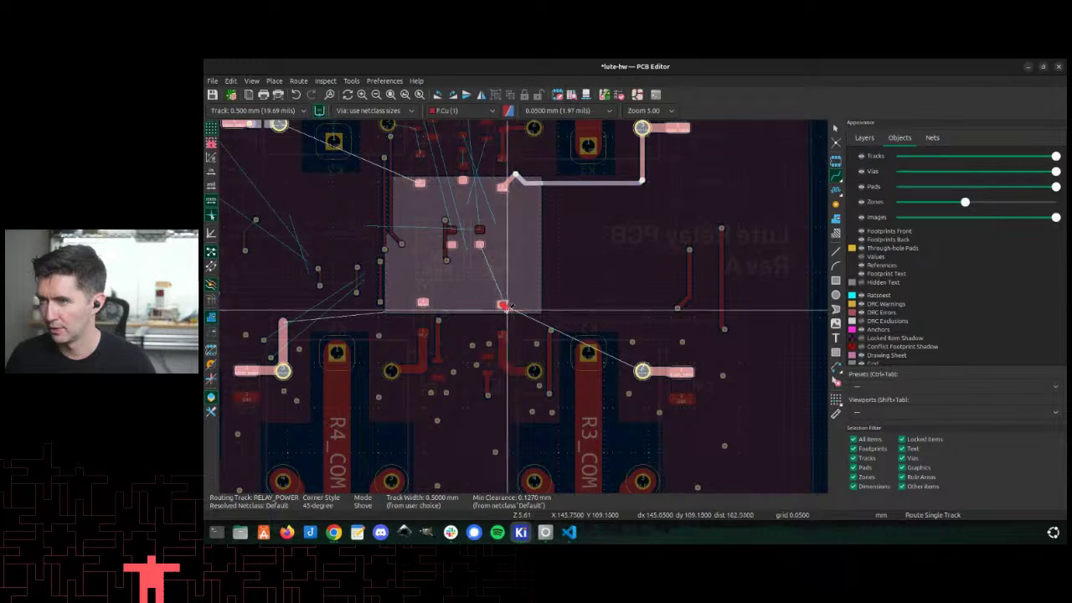
pyautogui.scroll(2, 502, 306)
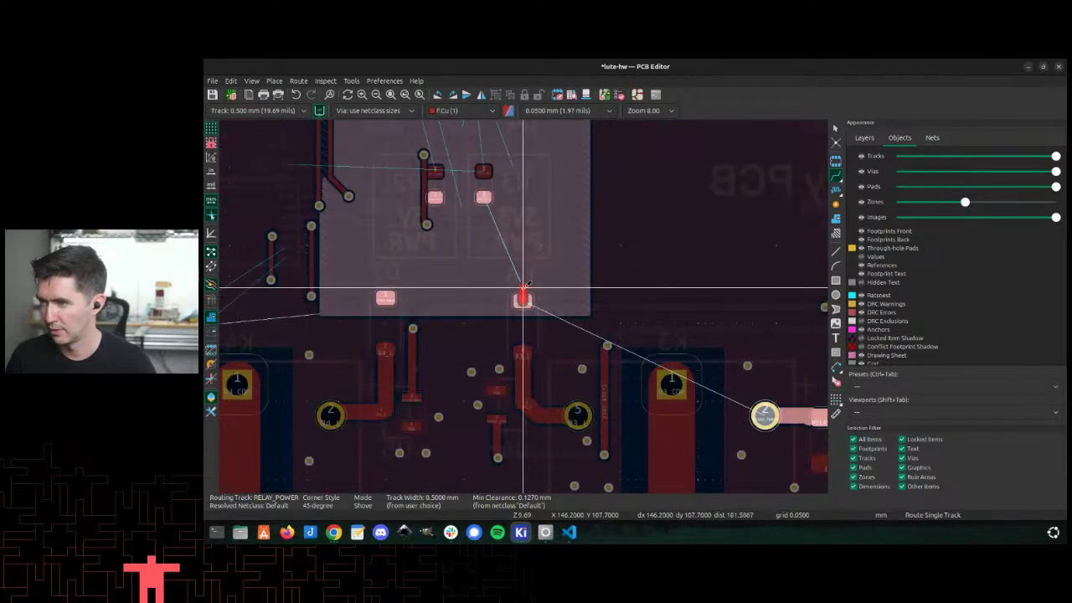
pyautogui.scroll(-1, 524, 289)
pyautogui.press('v')
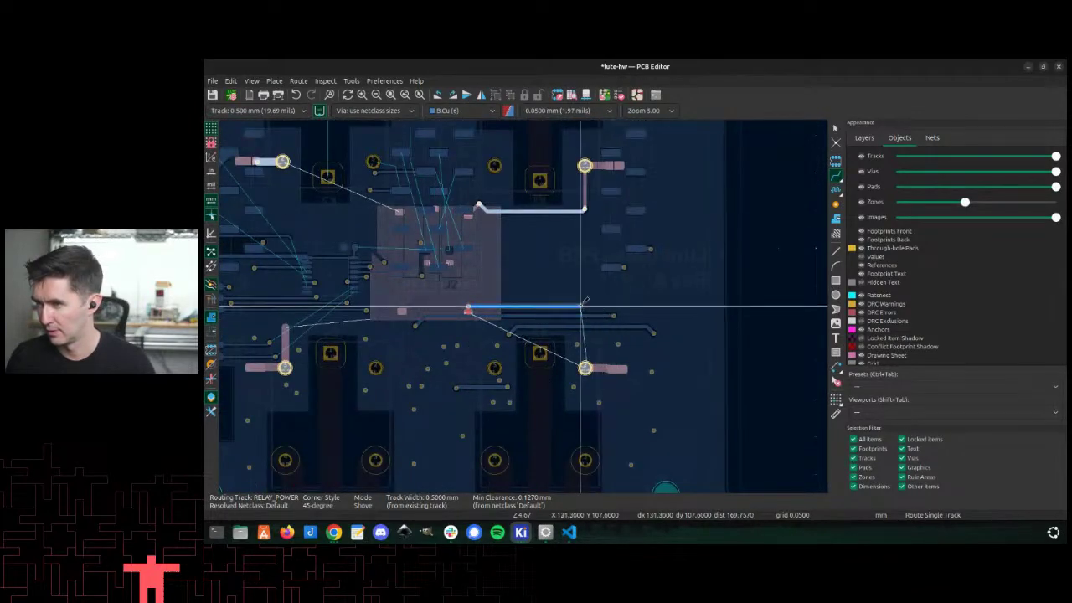
pyautogui.click(583, 306)
pyautogui.press('v')
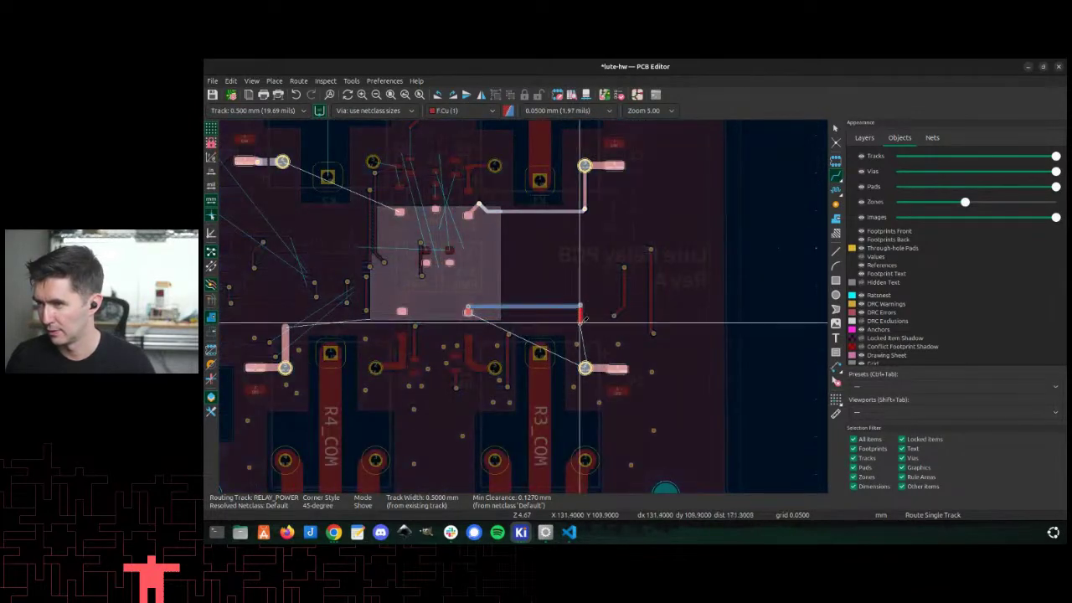
pyautogui.click(584, 368)
pyautogui.scroll(4, 521, 358)
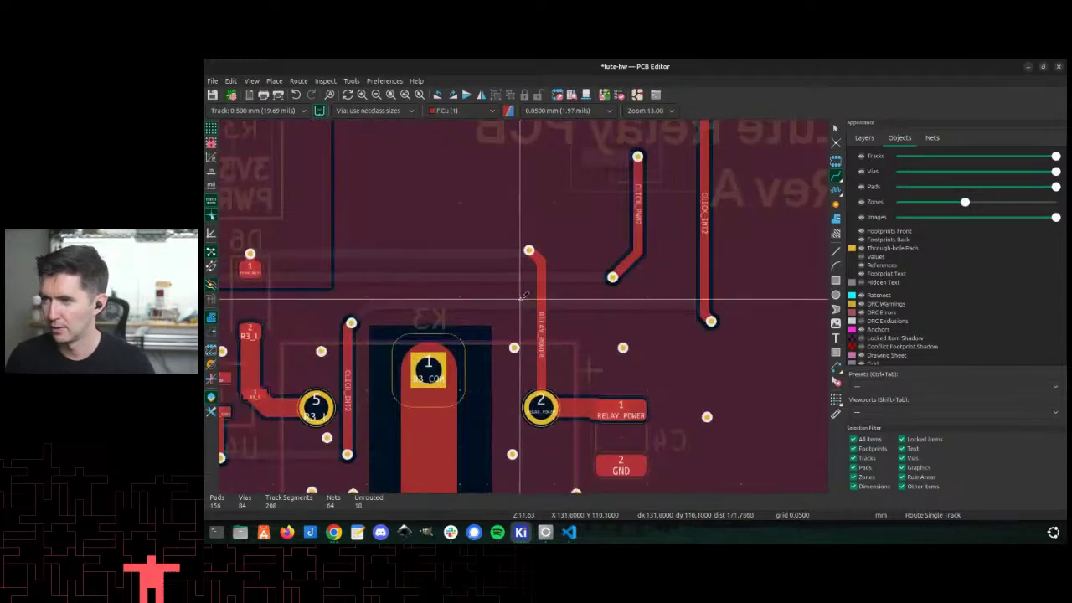
# Step: Route RELAY_POWER from D7 pad 1 through a via and a 1 mm B.Cu track to the F.Cu track above K4 pad 5
pyautogui.scroll(-5, 521, 297)
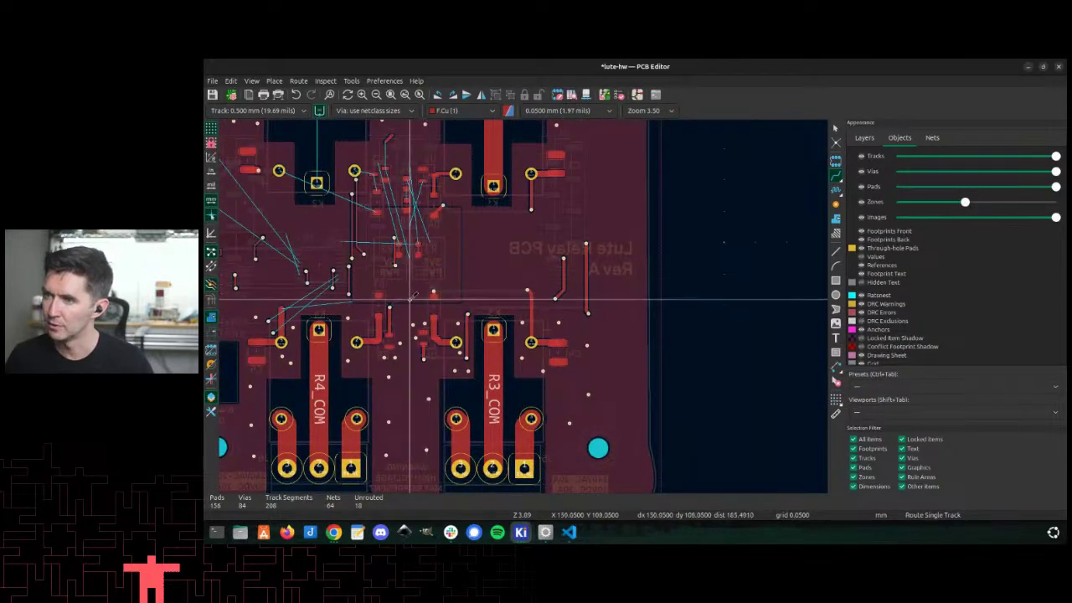
pyautogui.scroll(5, 362, 324)
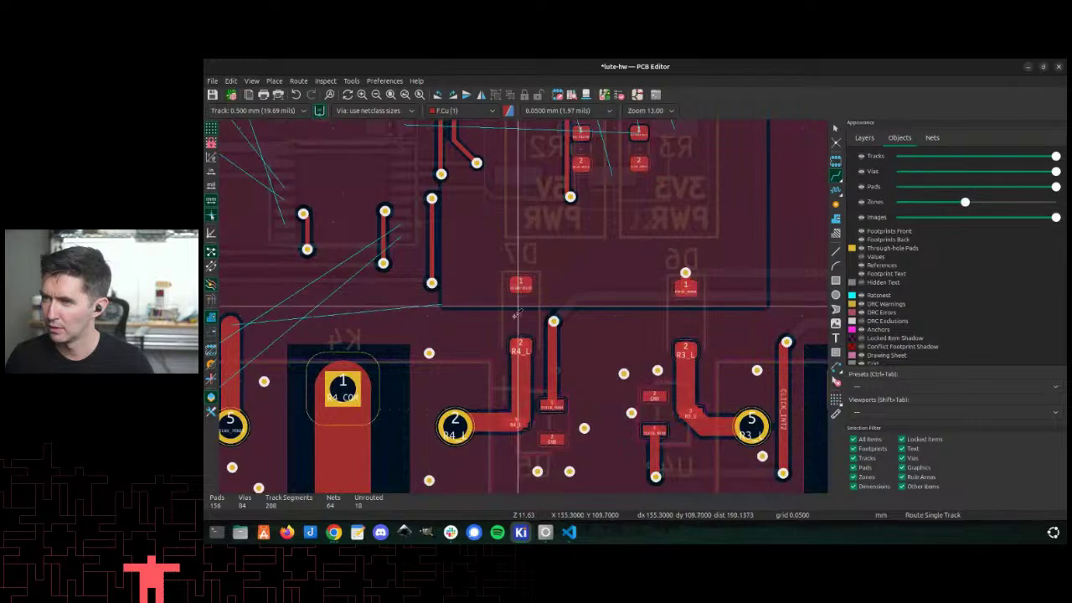
pyautogui.click(583, 274)
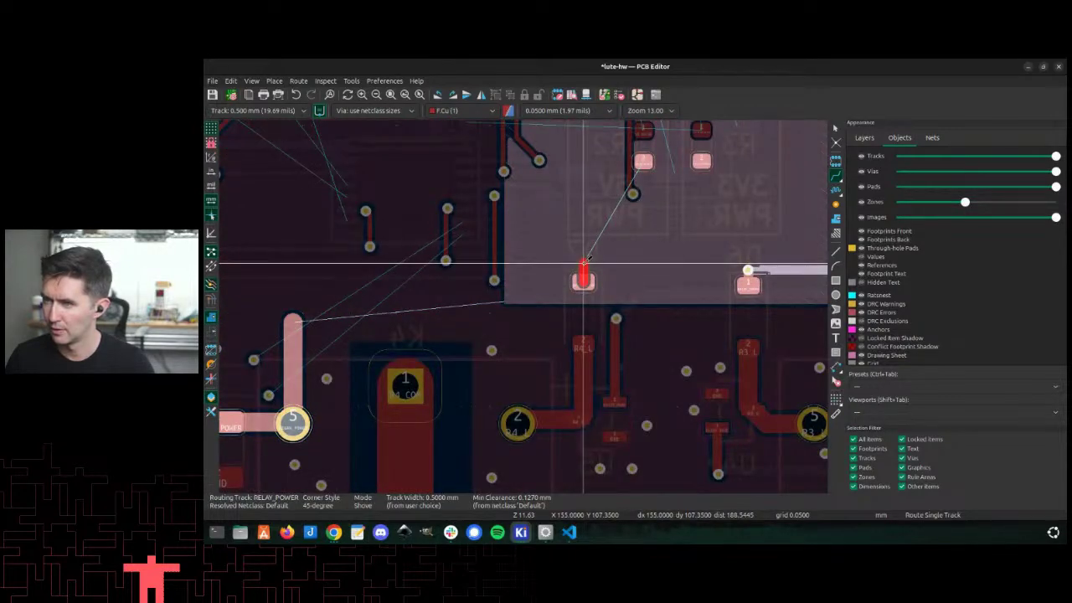
pyautogui.press('v')
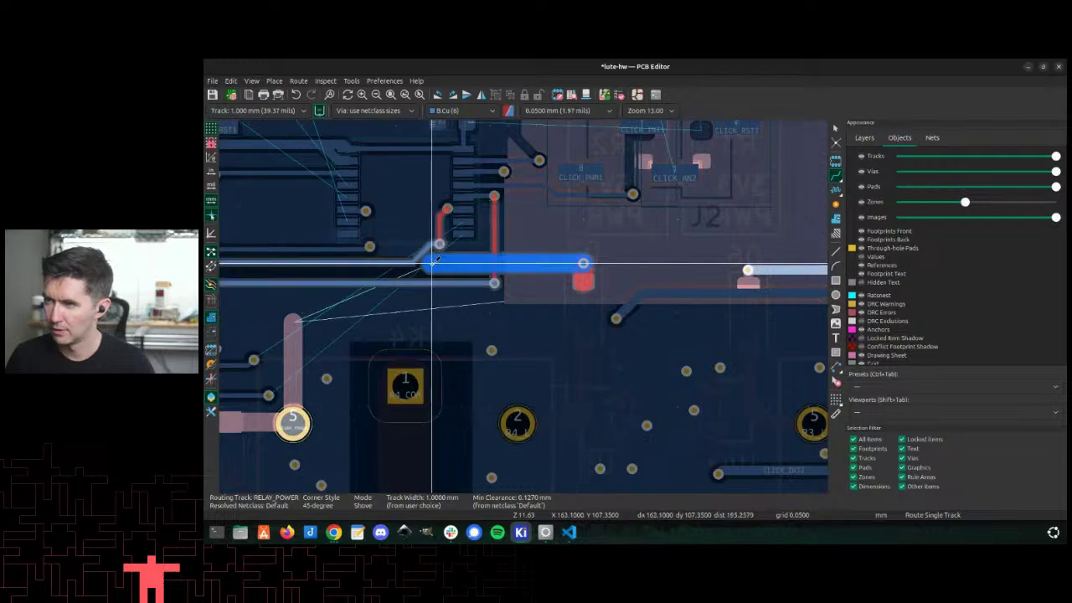
pyautogui.click(292, 322)
pyautogui.press('Escape')
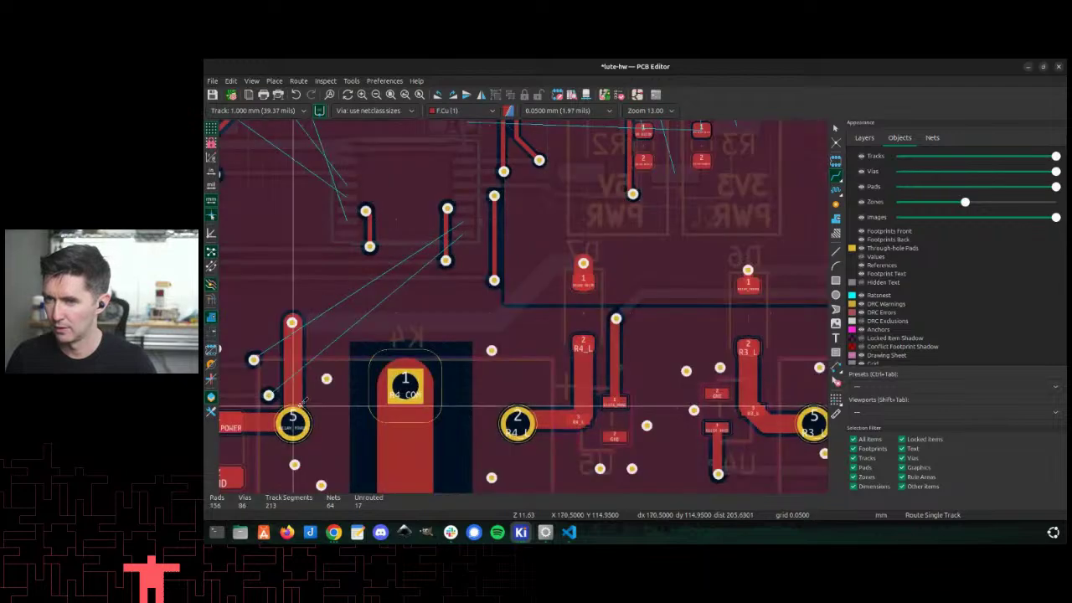
# Step: Examine the remaining unrouted connections around the relays and the central LED and resistor area
pyautogui.scroll(-3, 315, 361)
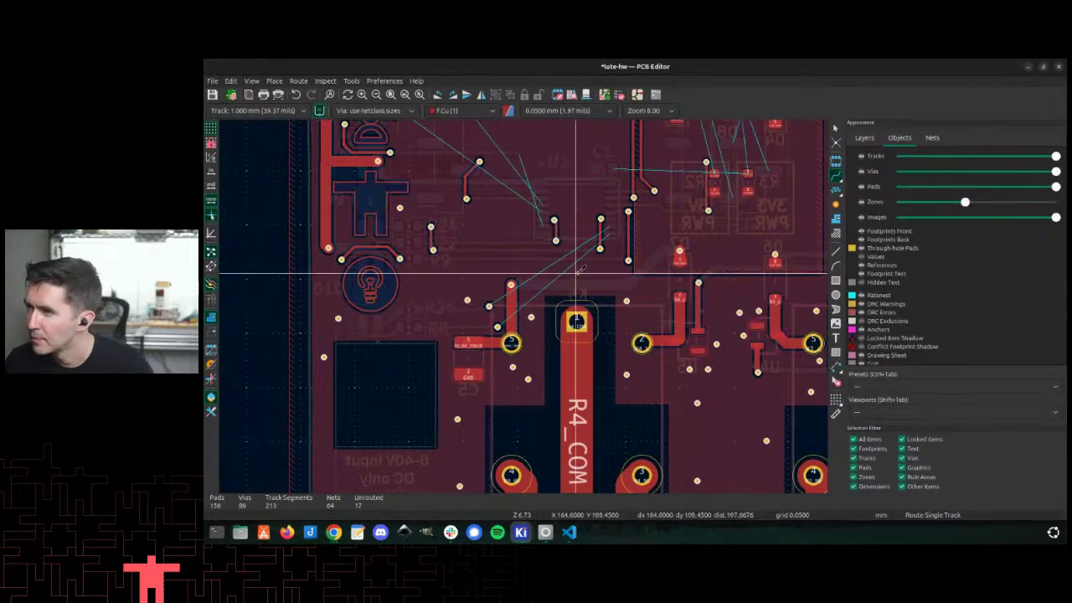
pyautogui.scroll(5, 527, 301)
pyautogui.scroll(-6, 531, 298)
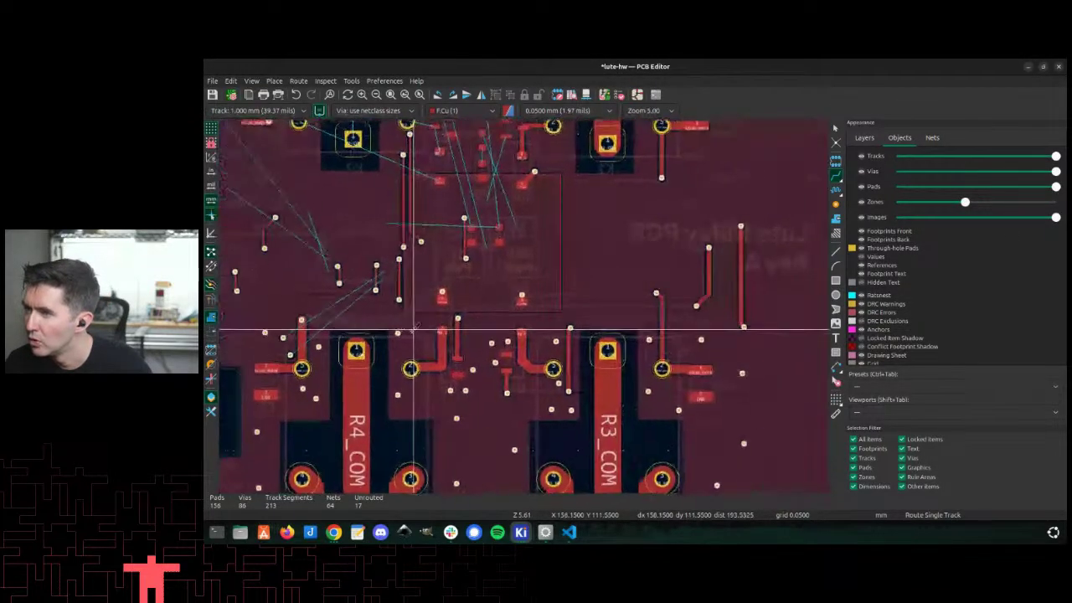
pyautogui.scroll(4, 519, 301)
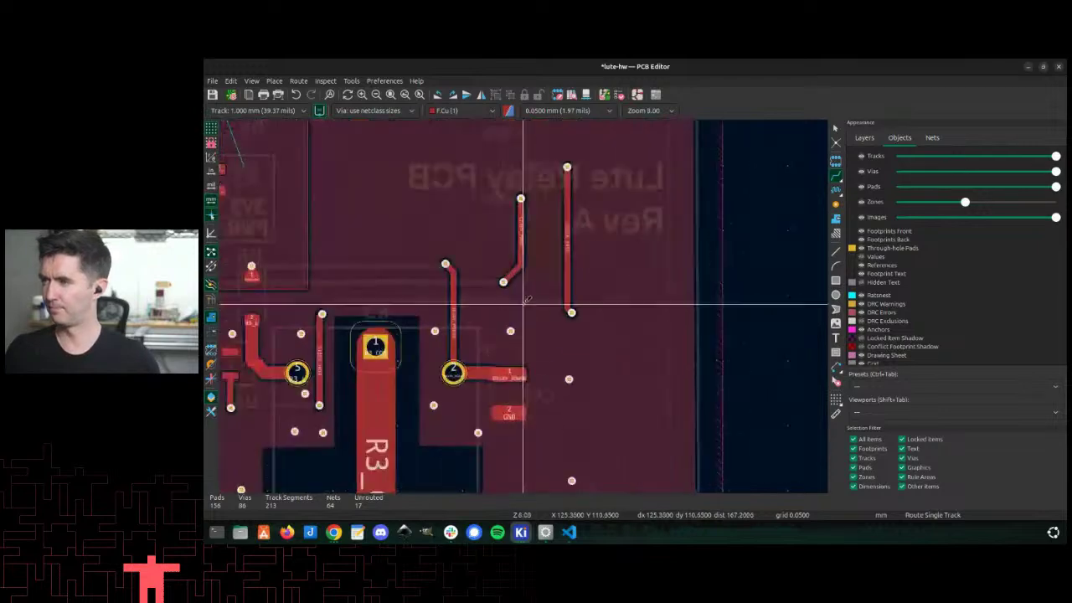
pyautogui.scroll(-5, 511, 314)
pyautogui.scroll(3, 524, 306)
pyautogui.scroll(4, 524, 306)
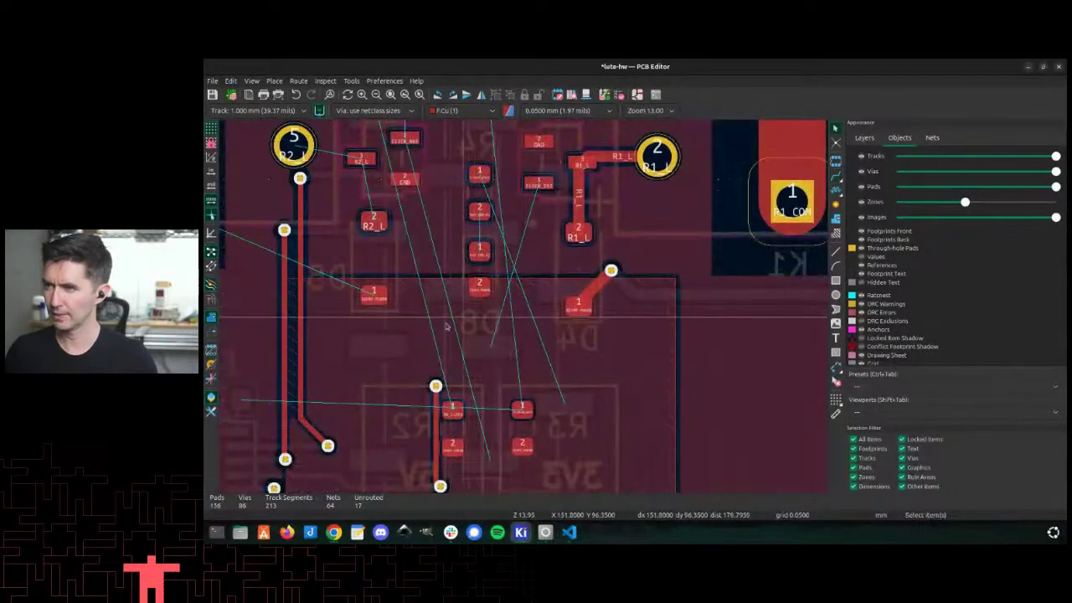
pyautogui.scroll(3, 529, 310)
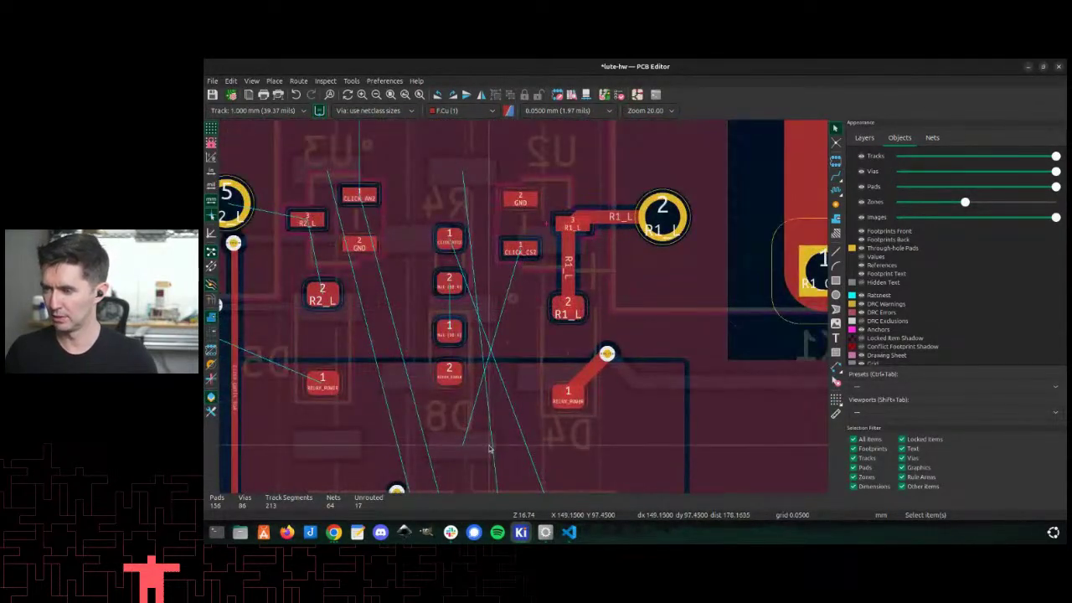
# Step: Route CLICK_CS2 at netclass width from header pad 3 on B.Cu through a via to U2 pad 1 on F.Cu
pyautogui.press('pagedown')
pyautogui.press('x')
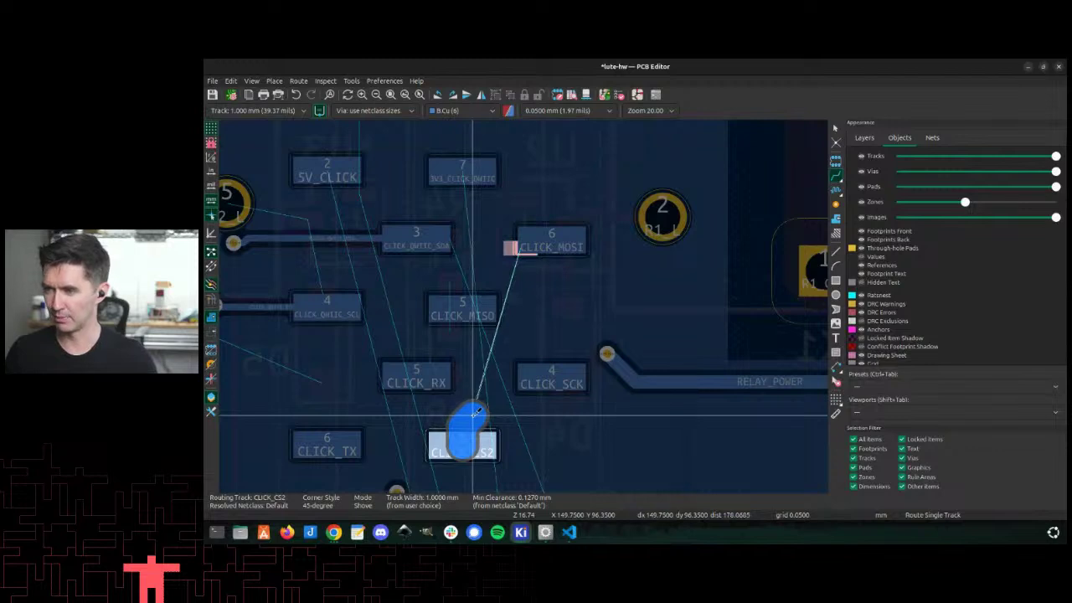
pyautogui.press('w')
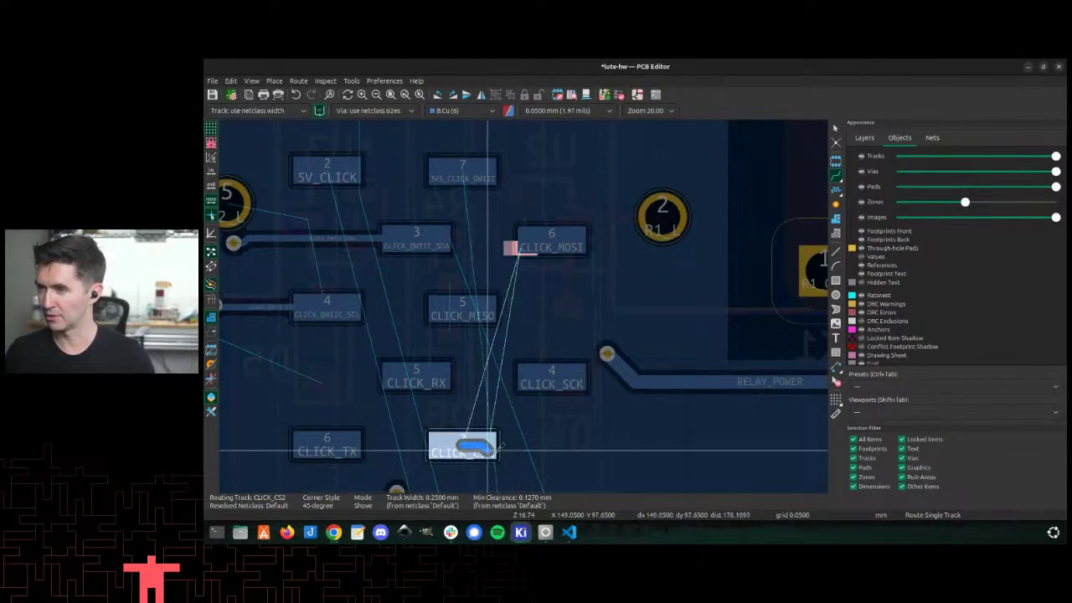
pyautogui.press('v')
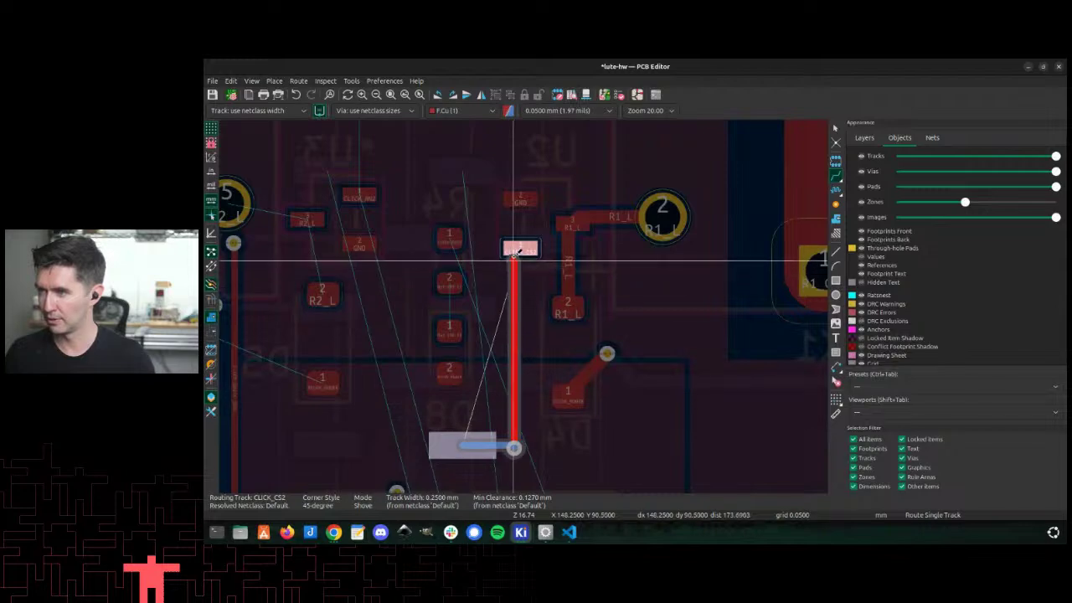
pyautogui.click(515, 251)
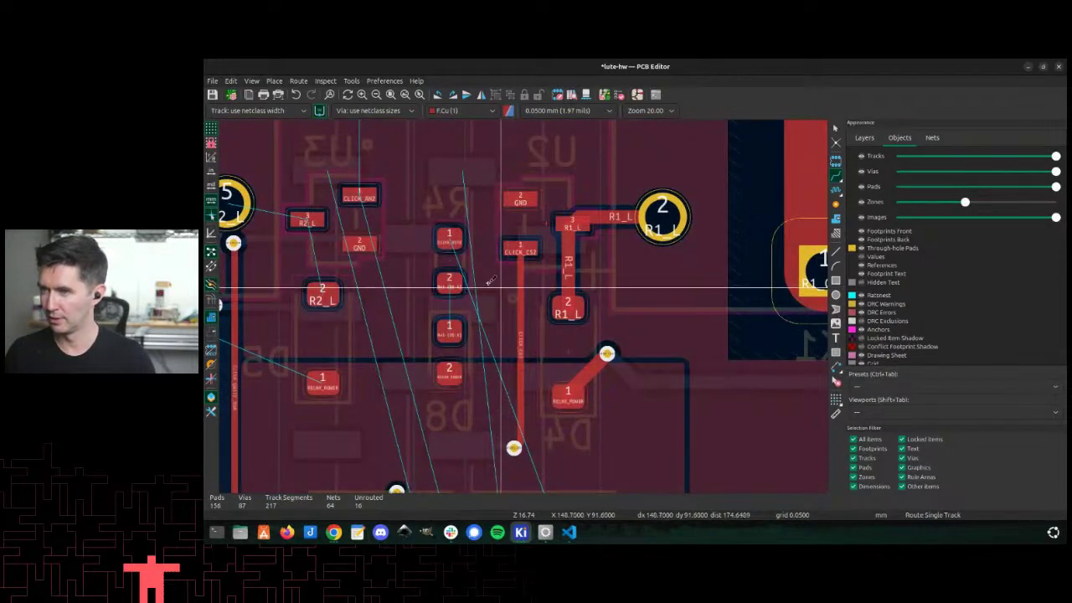
pyautogui.scroll(-2, 464, 229)
pyautogui.click(524, 308)
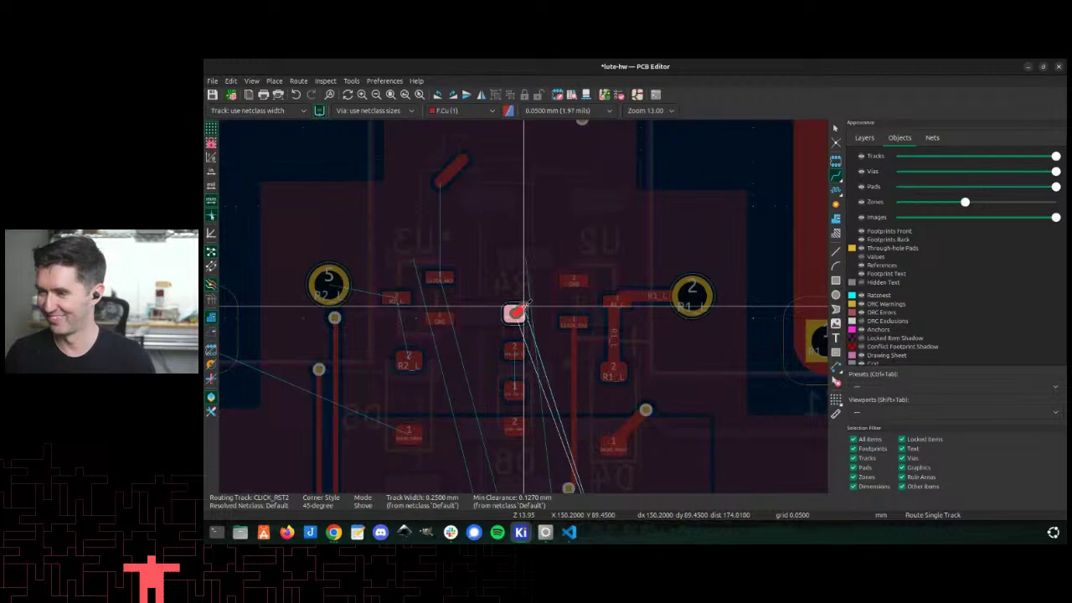
pyautogui.scroll(-3, 524, 308)
pyautogui.press('Escape')
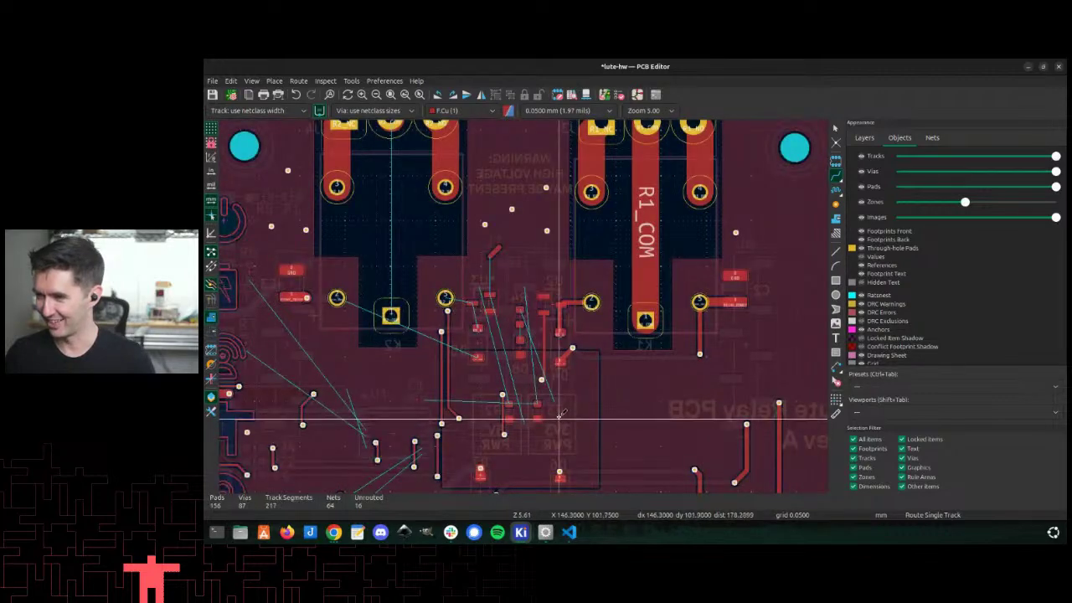
pyautogui.click(554, 401)
pyautogui.press('Escape')
pyautogui.scroll(5, 554, 401)
pyautogui.click(521, 307)
pyautogui.press('Escape')
pyautogui.press('Escape')
# Step: Route CLICK_RST2 from header pad 2 on B.Cu through a via and along F.Cu to R4 pad 1
pyautogui.press('pagedown')
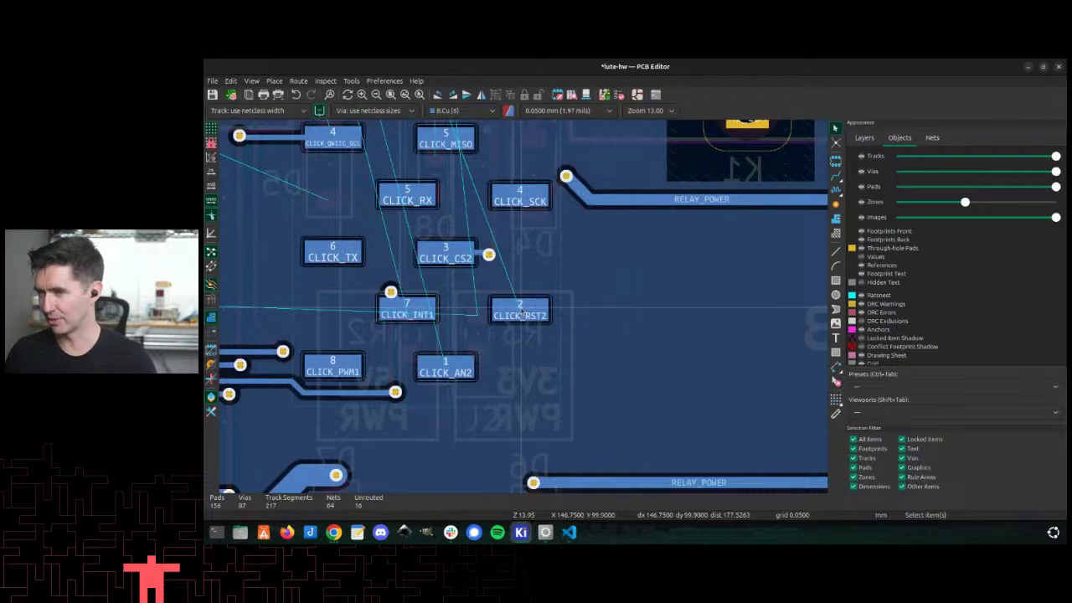
pyautogui.press('x')
pyautogui.scroll(-4, 524, 307)
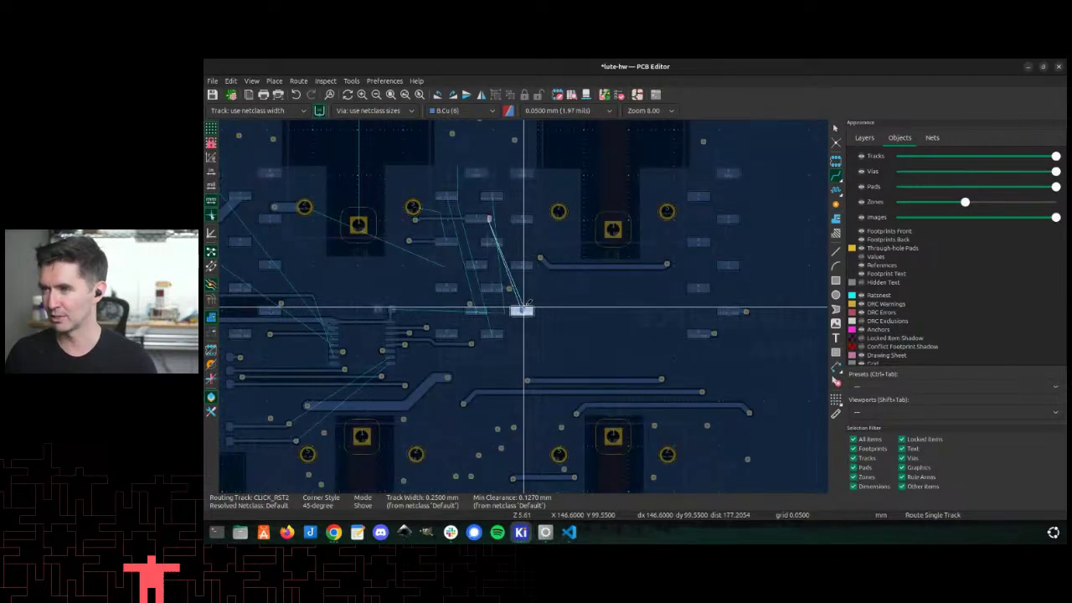
pyautogui.scroll(4, 524, 309)
pyautogui.scroll(-2, 536, 307)
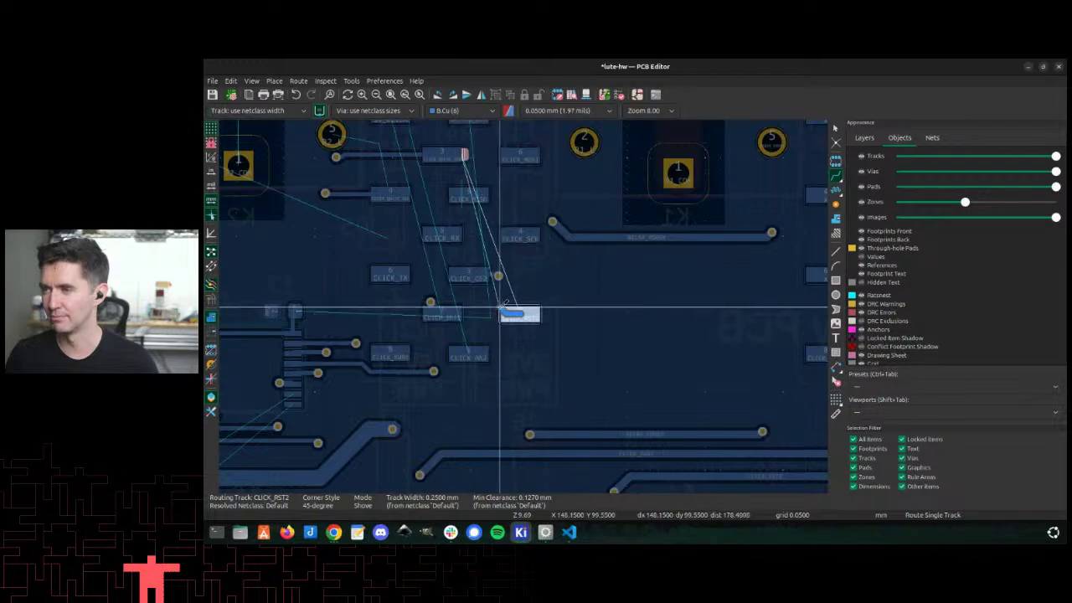
pyautogui.scroll(3, 500, 308)
pyautogui.press('v')
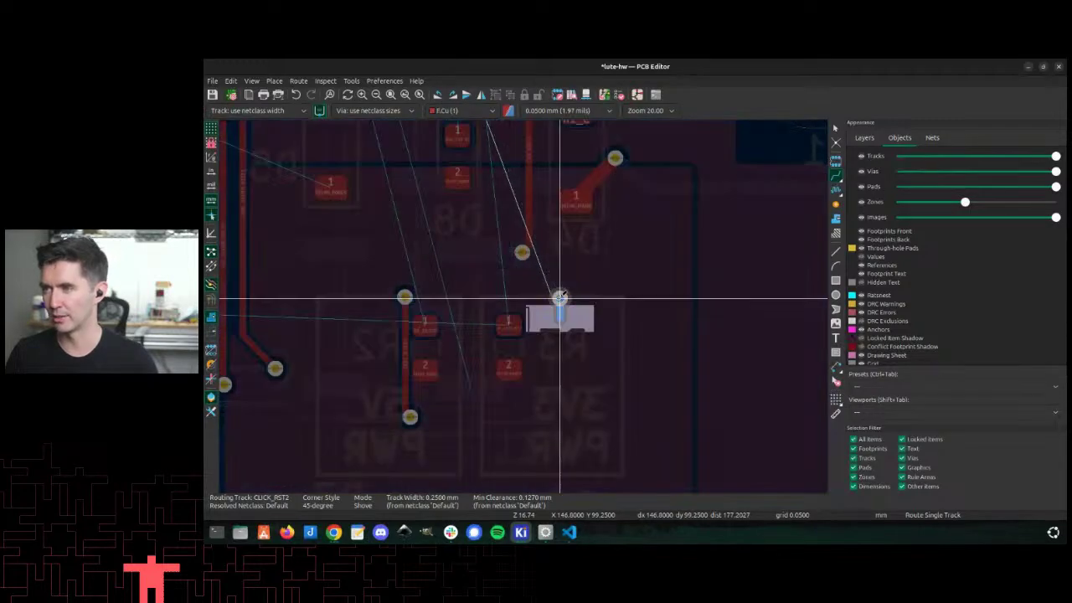
pyautogui.scroll(-3, 544, 303)
pyautogui.scroll(2, 519, 306)
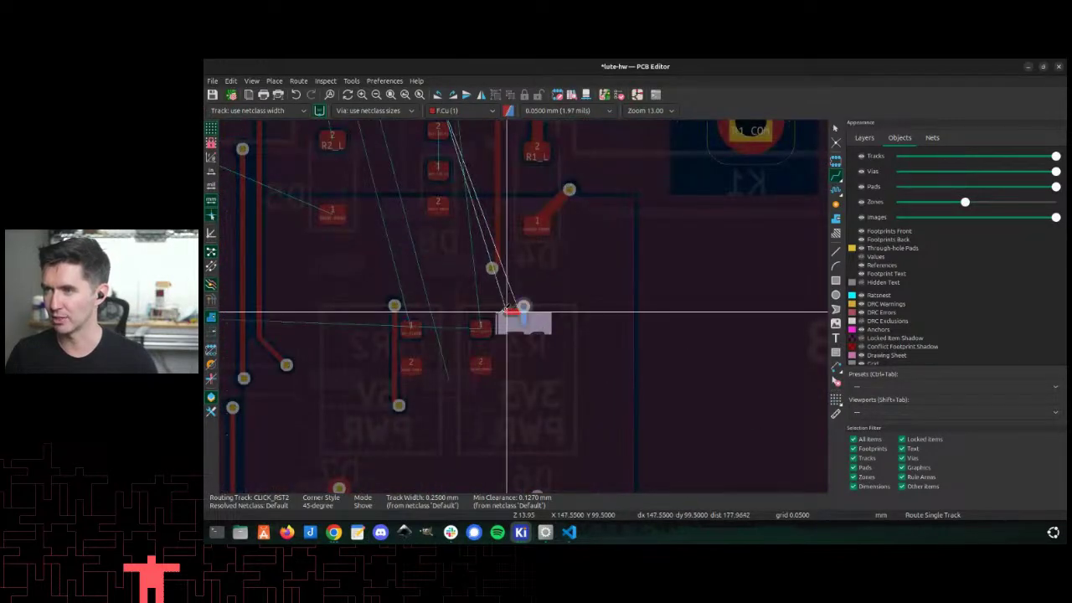
pyautogui.scroll(-2, 459, 282)
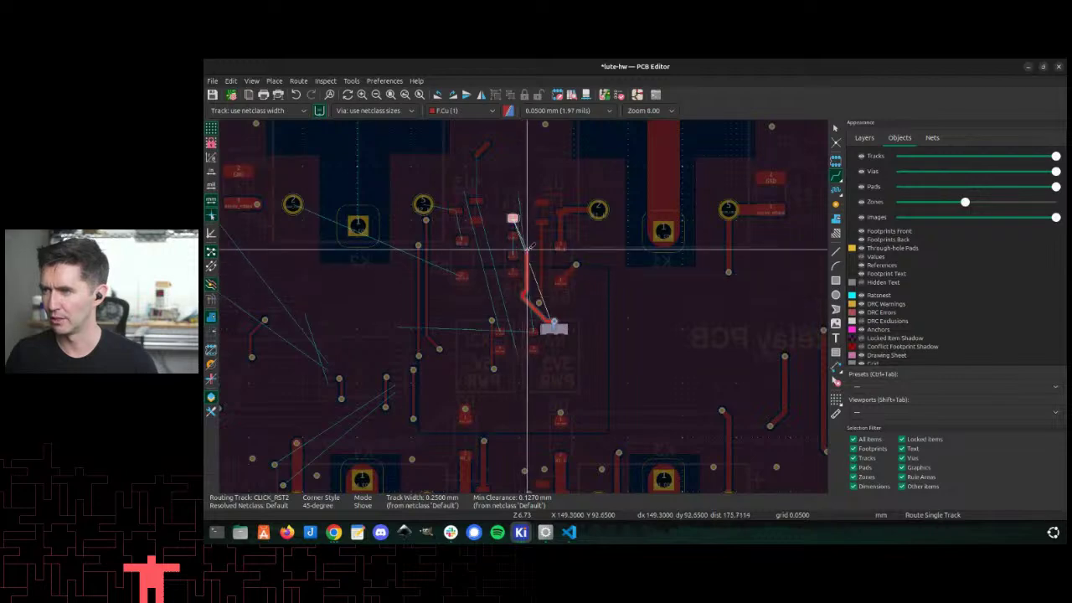
pyautogui.scroll(3, 513, 222)
pyautogui.press('Escape')
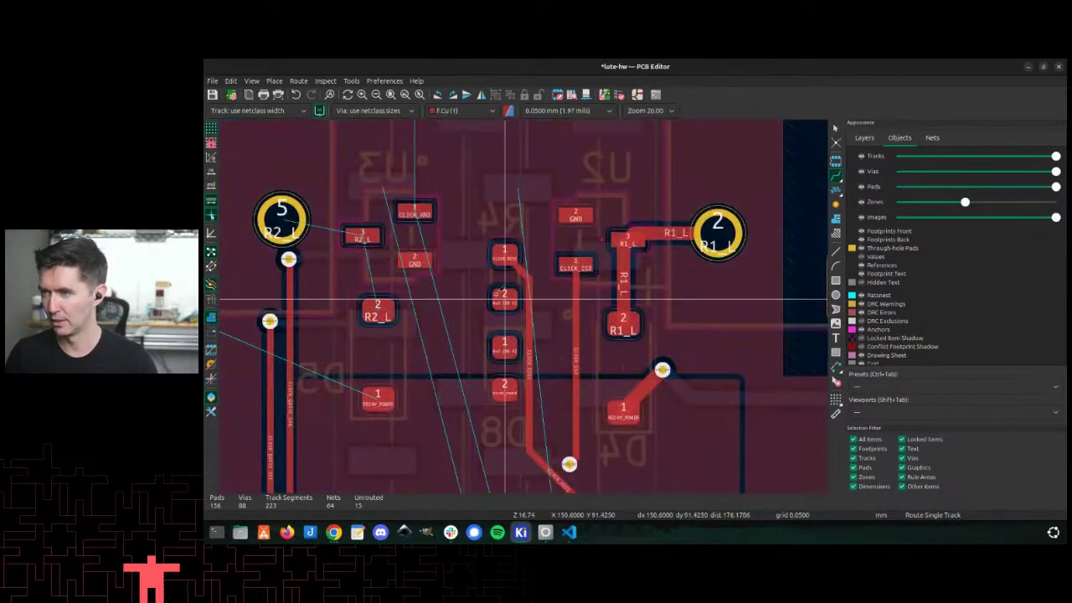
# Step: Connect R4 pad 2 to D8 pad 1 with a short F.Cu track
pyautogui.click(504, 297)
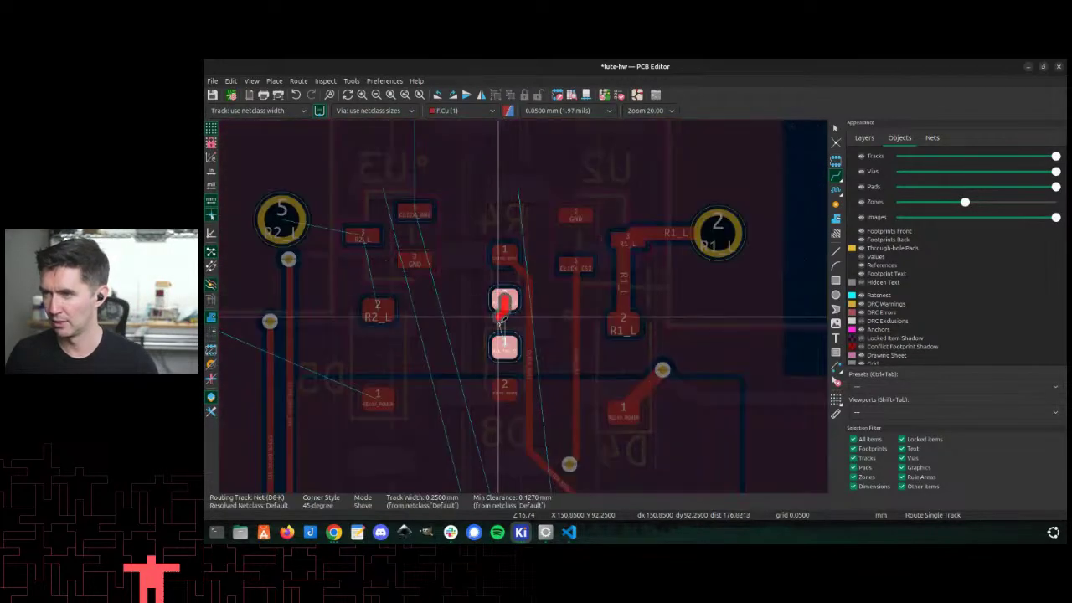
pyautogui.click(505, 346)
pyautogui.scroll(1, 525, 305)
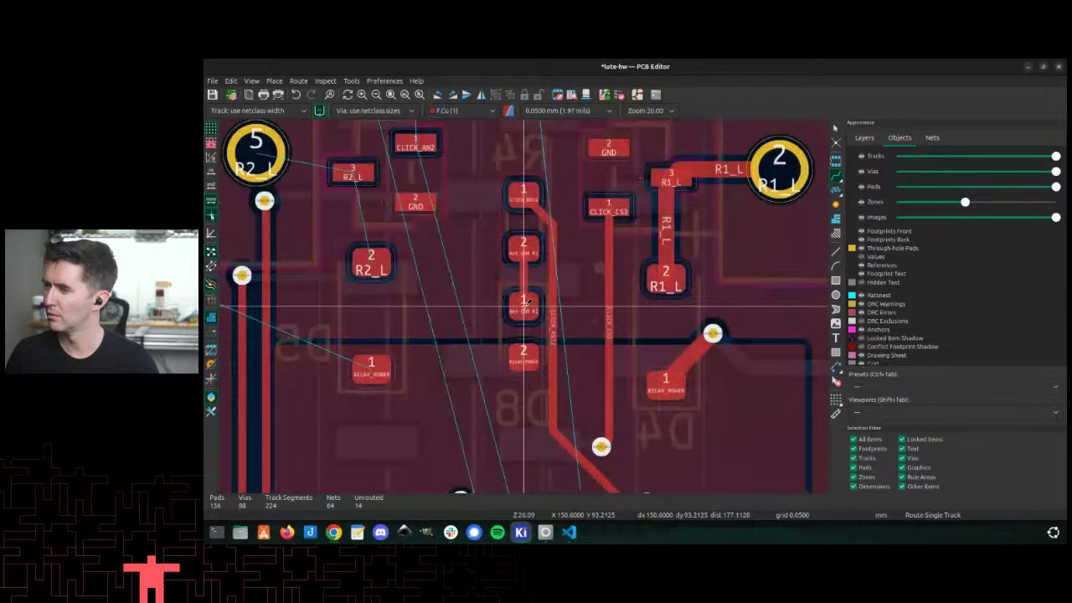
# Step: Shift the CLICK_RST2 track on F.Cu away from R4 and D8, closer to the parallel CLICK_CS2 track
pyautogui.scroll(-2, 525, 305)
pyautogui.scroll(5, 525, 305)
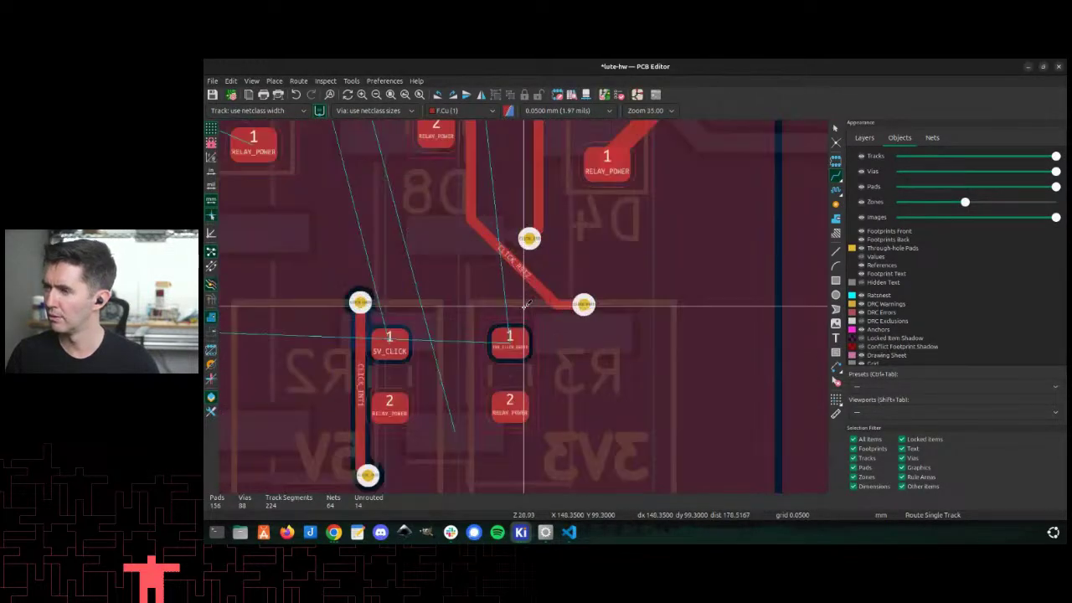
pyautogui.scroll(-5, 525, 305)
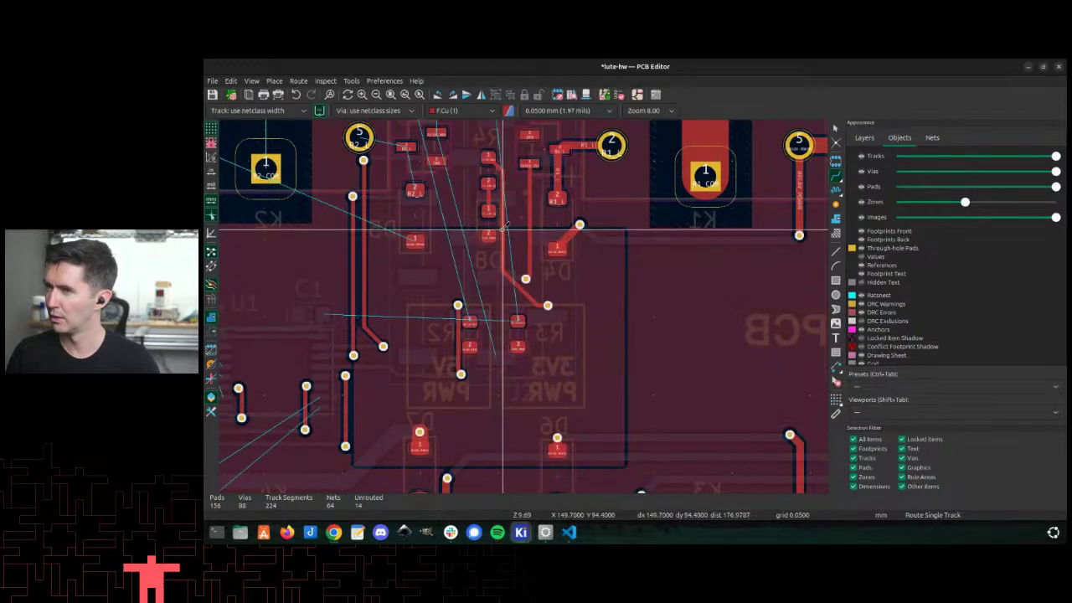
pyautogui.click(526, 300)
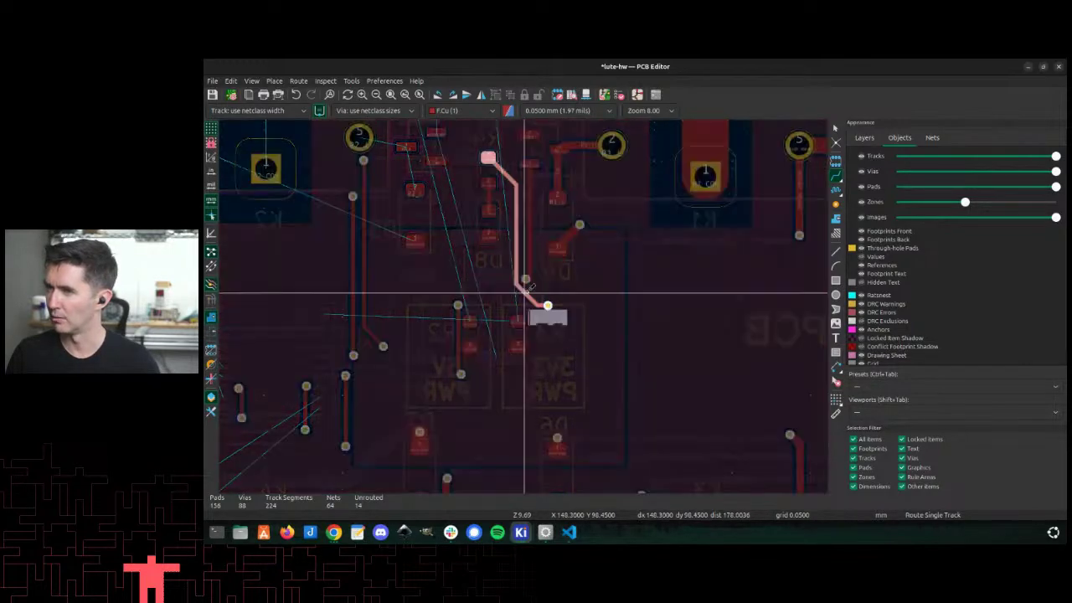
pyautogui.scroll(3, 527, 300)
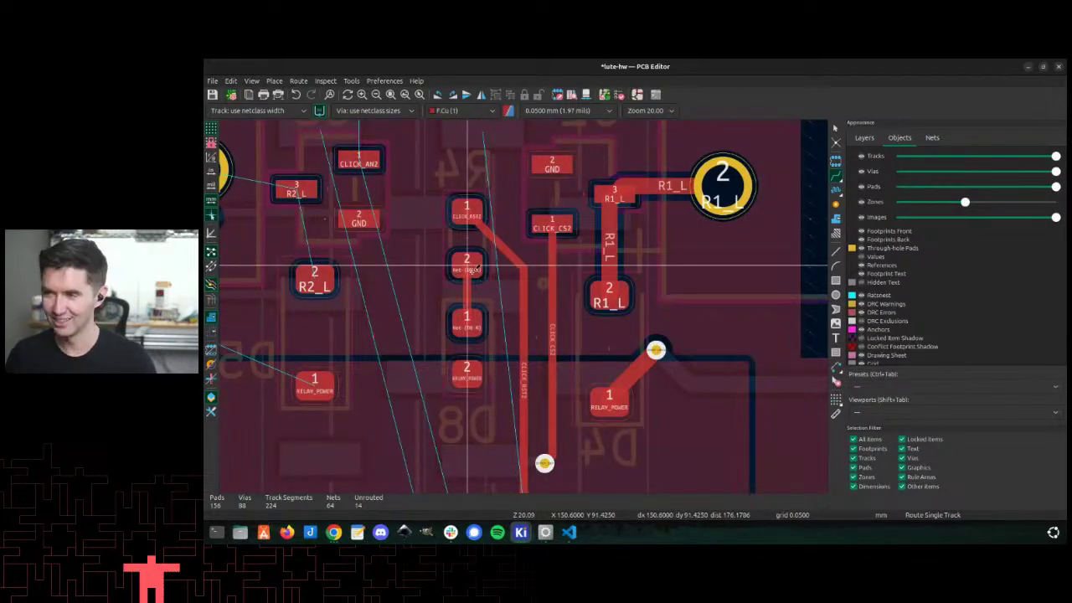
# Step: Inspect the placement of R4, D8 and the neighbouring parts in the 3D viewer, then close it
pyautogui.hotkey('alt', '3')
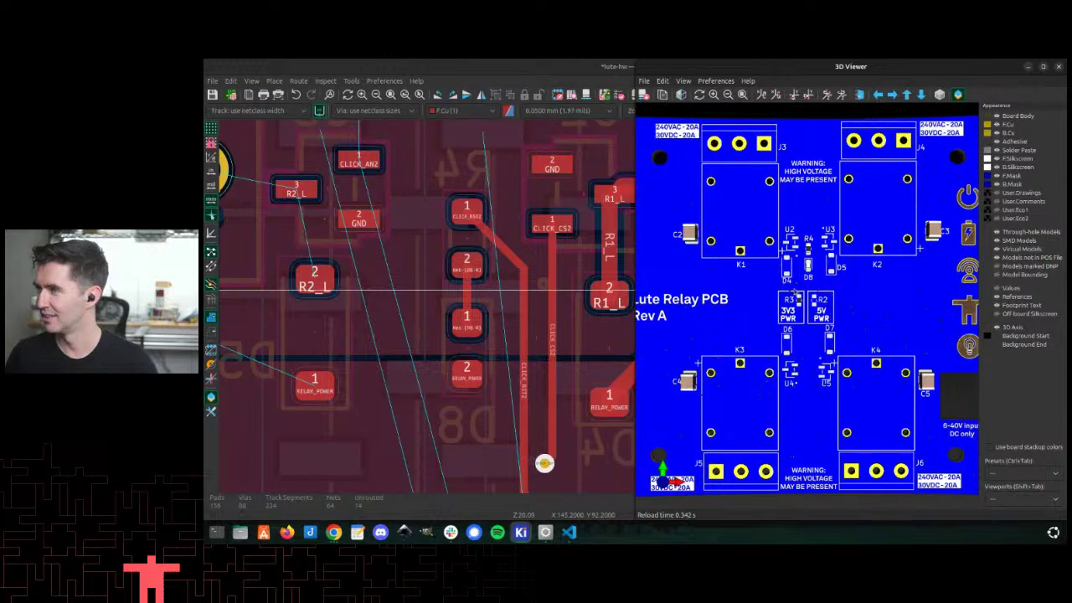
pyautogui.scroll(4, 810, 263)
pyautogui.scroll(-2, 808, 211)
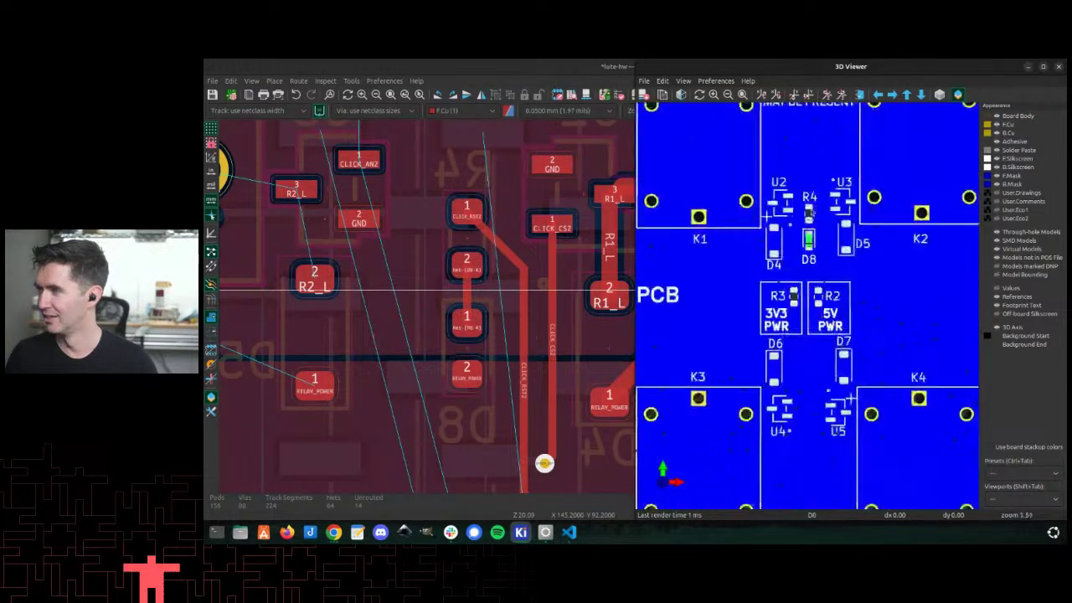
pyautogui.press('Home')
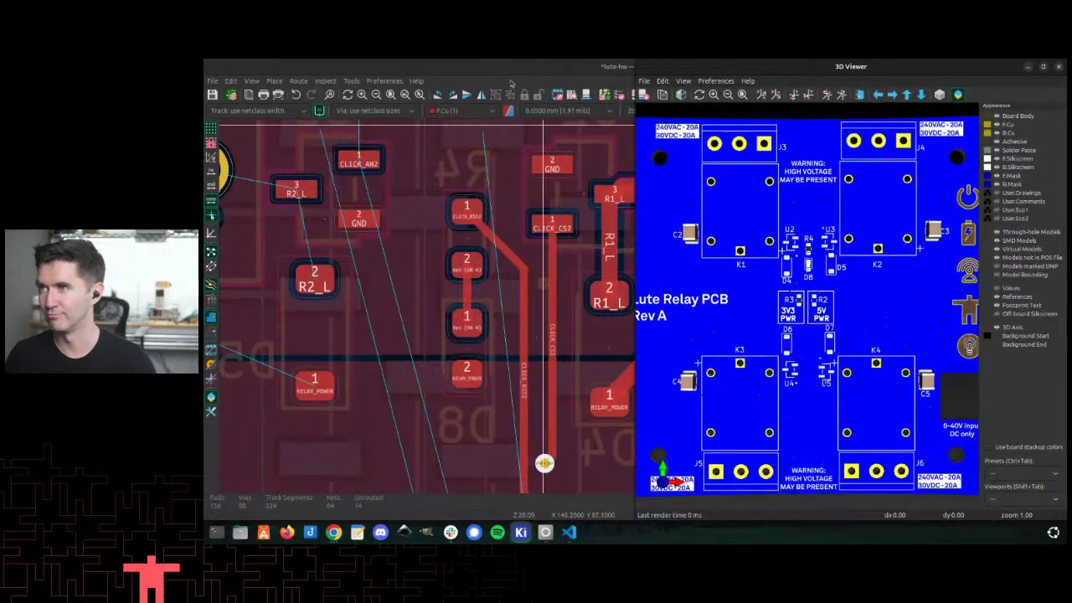
pyautogui.hotkey('ctrl', 'w')
# Step: Delete the short stray diagonal F.Cu track above U3 and refill all copper zones
pyautogui.scroll(-3, 529, 308)
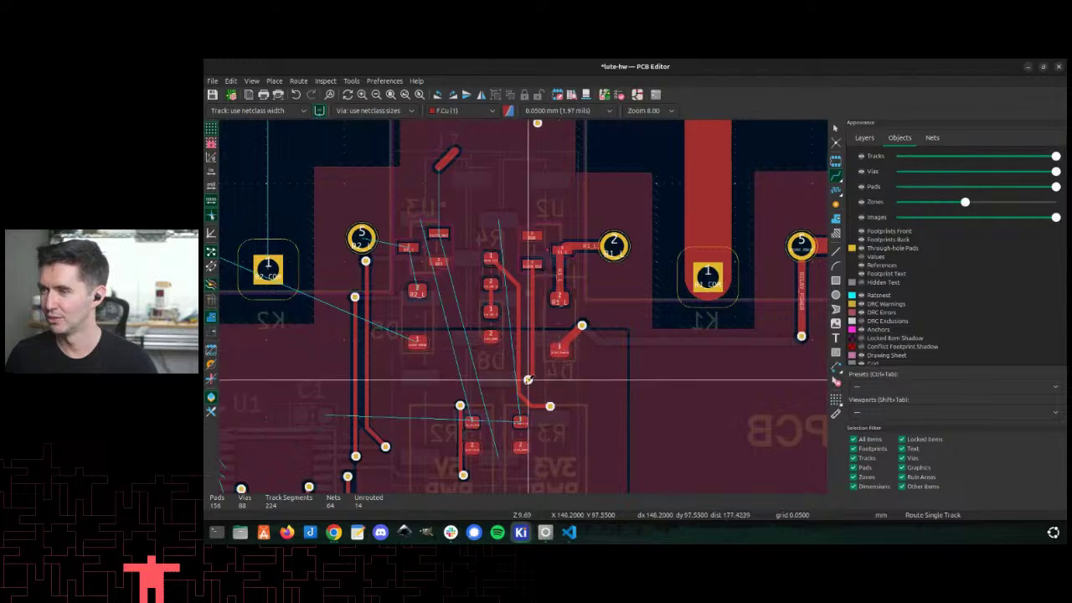
pyautogui.scroll(8, 525, 305)
pyautogui.scroll(-4, 524, 306)
pyautogui.scroll(4, 523, 306)
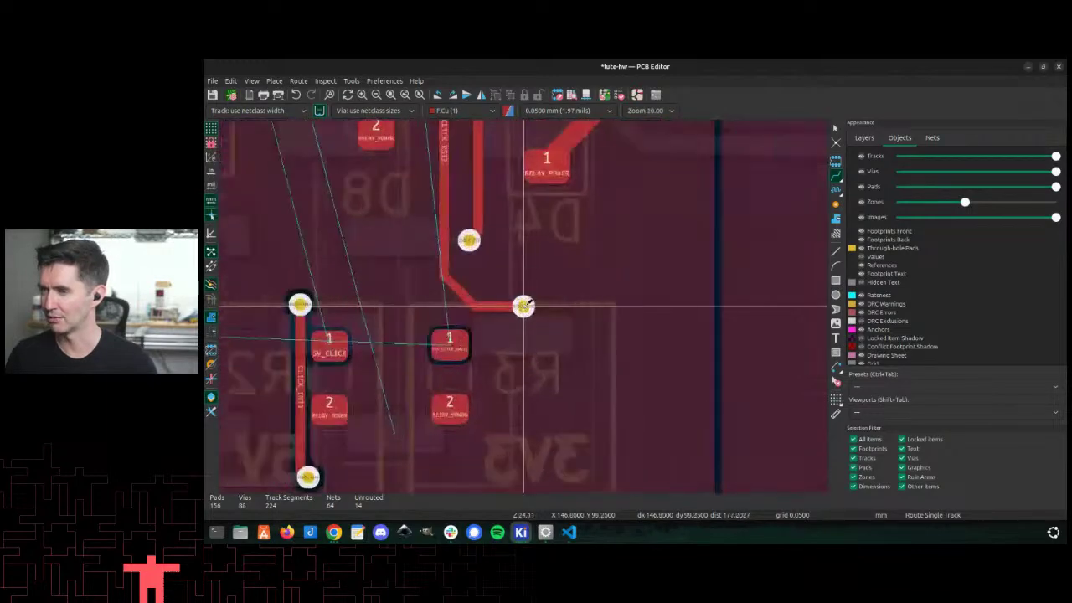
pyautogui.scroll(-3, 523, 306)
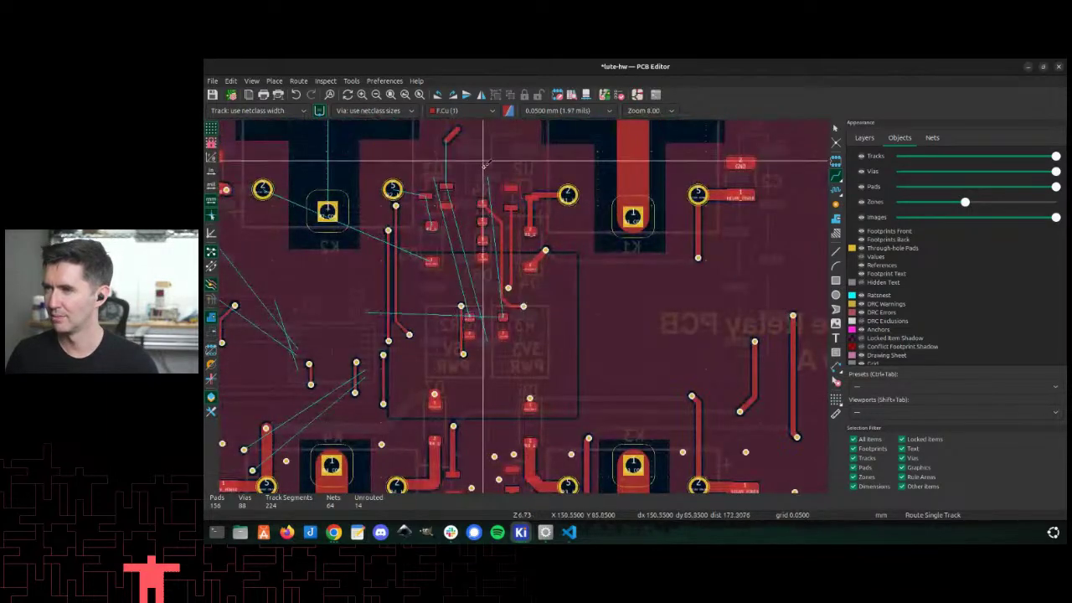
pyautogui.scroll(3, 478, 227)
pyautogui.press('Escape')
pyautogui.click(453, 162)
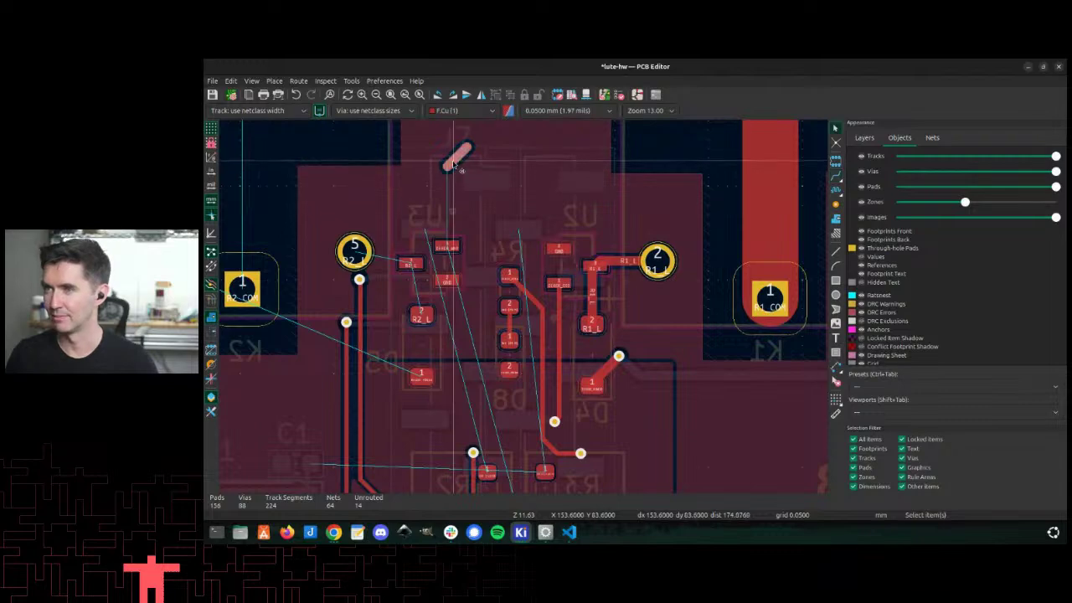
pyautogui.press('Delete')
pyautogui.press('b')
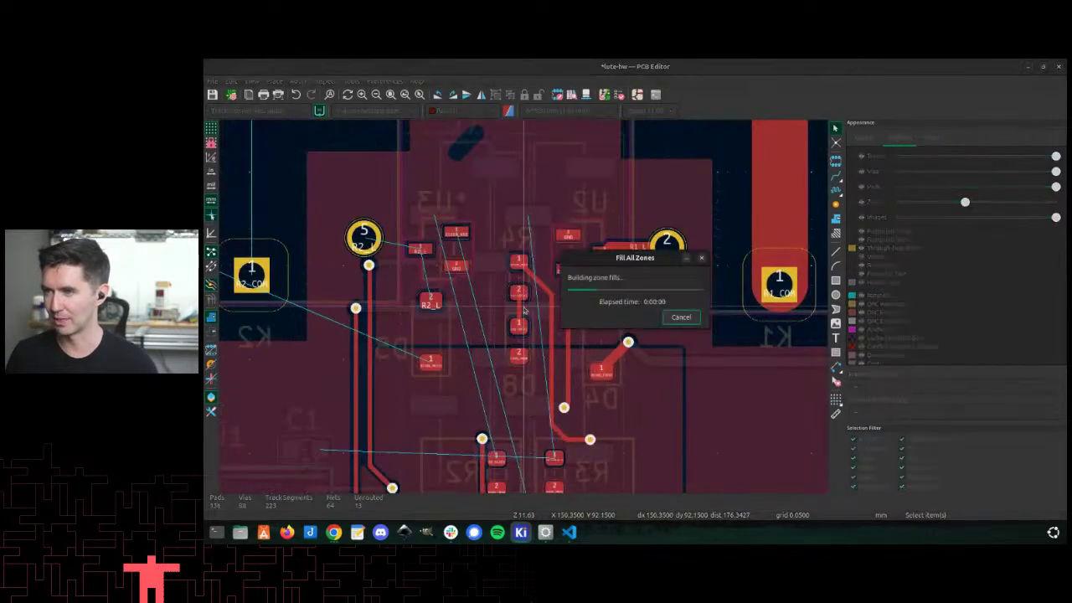
pyautogui.scroll(-3, 550, 342)
pyautogui.scroll(6, 576, 291)
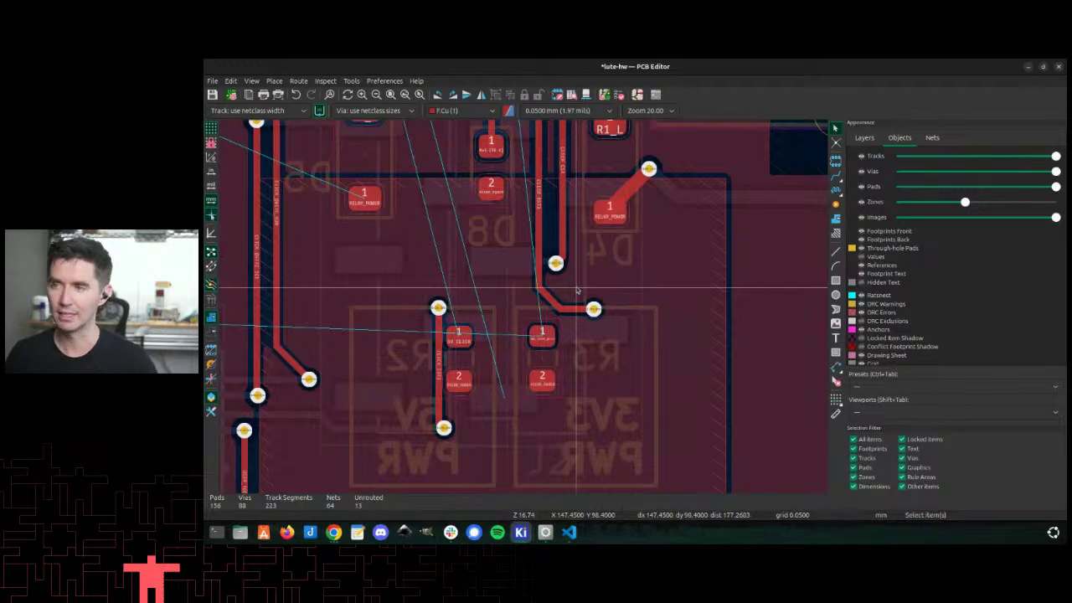
pyautogui.scroll(-3, 553, 339)
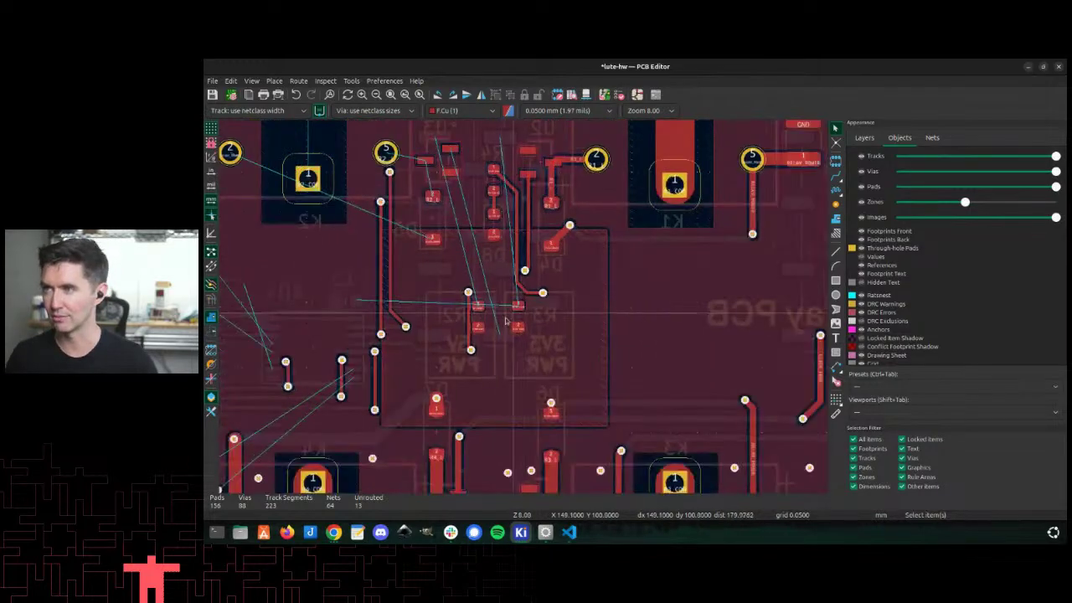
pyautogui.press('x')
pyautogui.scroll(9, 519, 307)
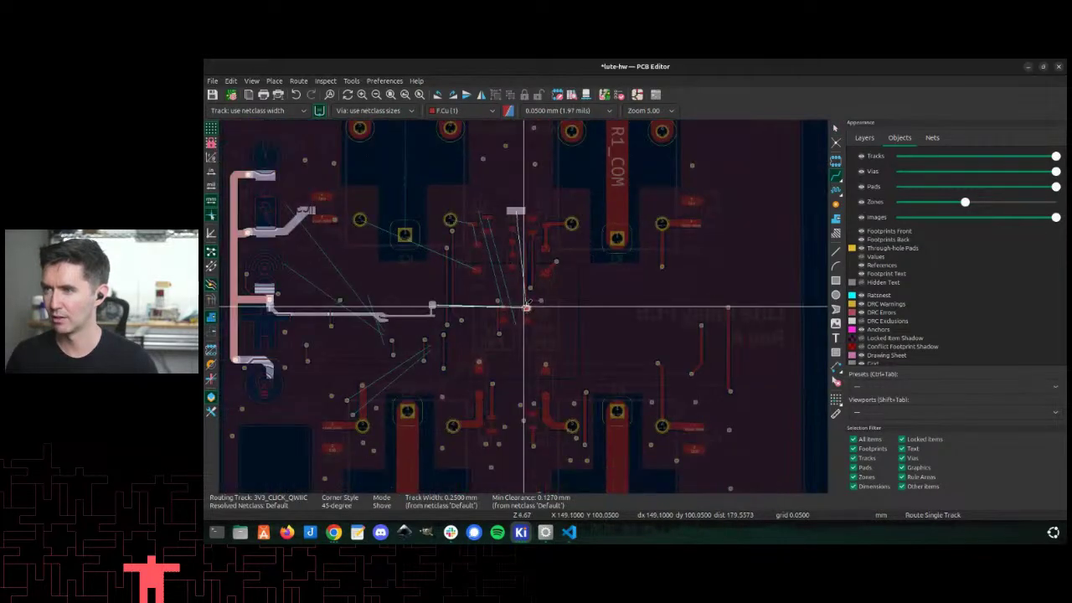
pyautogui.press('Escape')
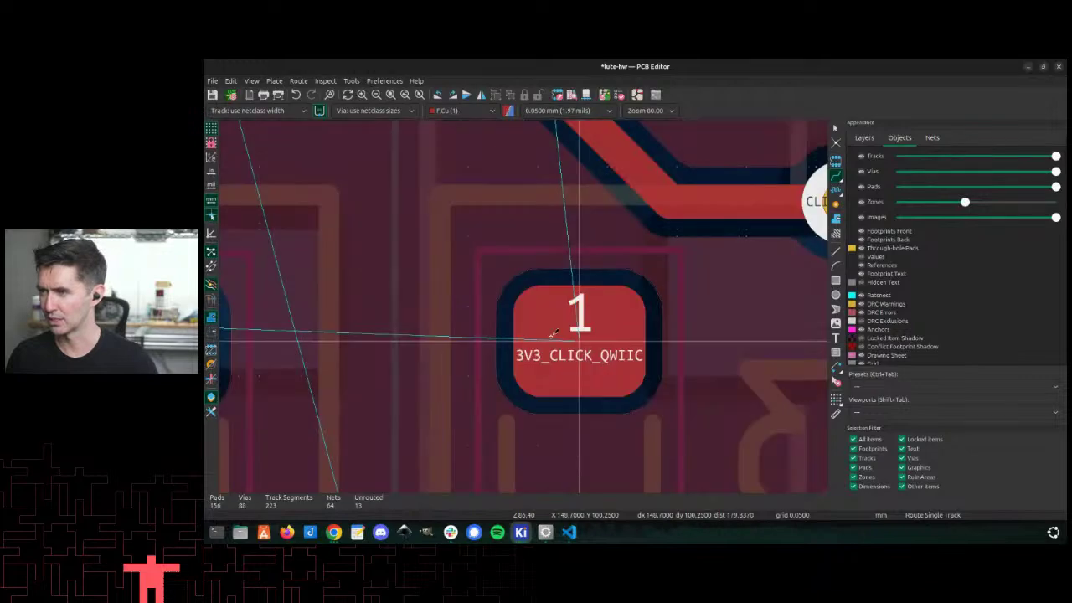
pyautogui.scroll(-9, 524, 310)
pyautogui.scroll(-2, 524, 306)
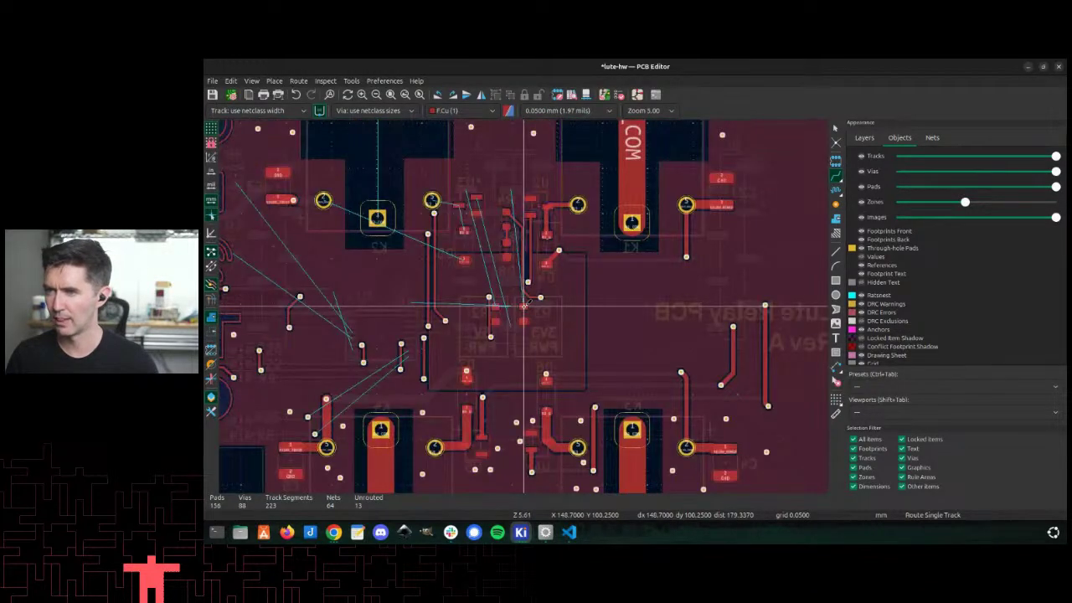
# Step: Connect R3 pad 1 (3V3_CLICK_QWIIC) to an adjacent via with a short 1.000 mm F.Cu track, abandoning the B.Cu continuation
pyautogui.click(524, 306)
pyautogui.scroll(4, 522, 305)
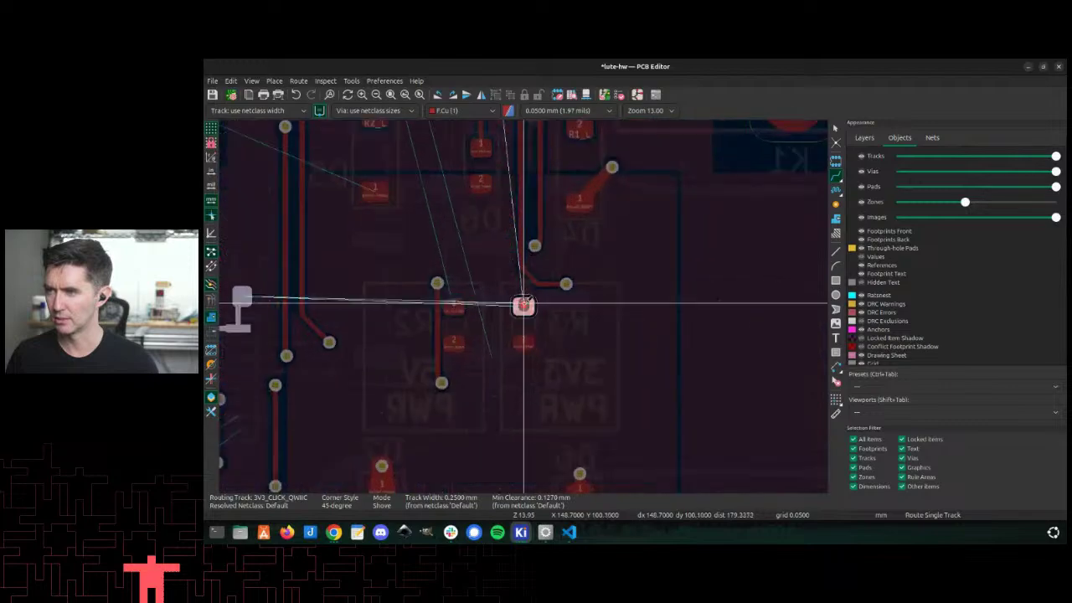
pyautogui.press('v')
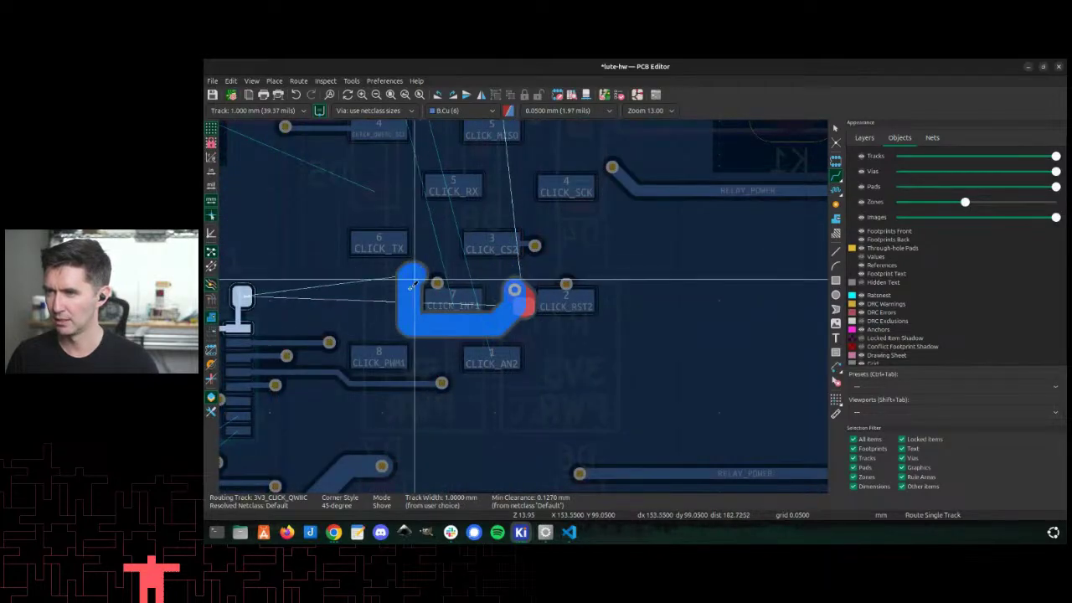
pyautogui.scroll(-4, 296, 325)
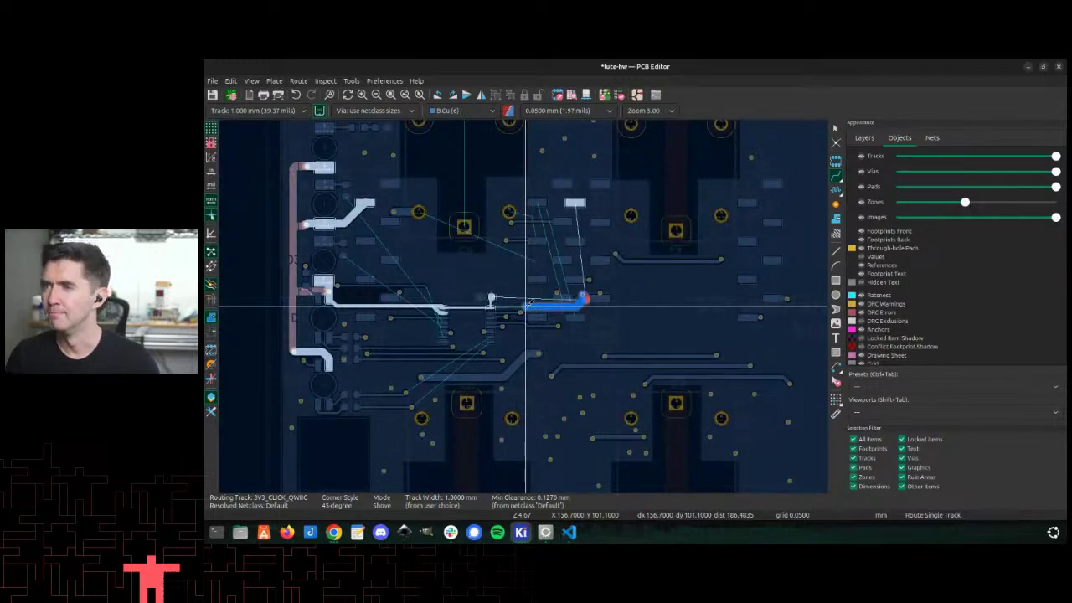
pyautogui.press('Escape')
pyautogui.press('Escape')
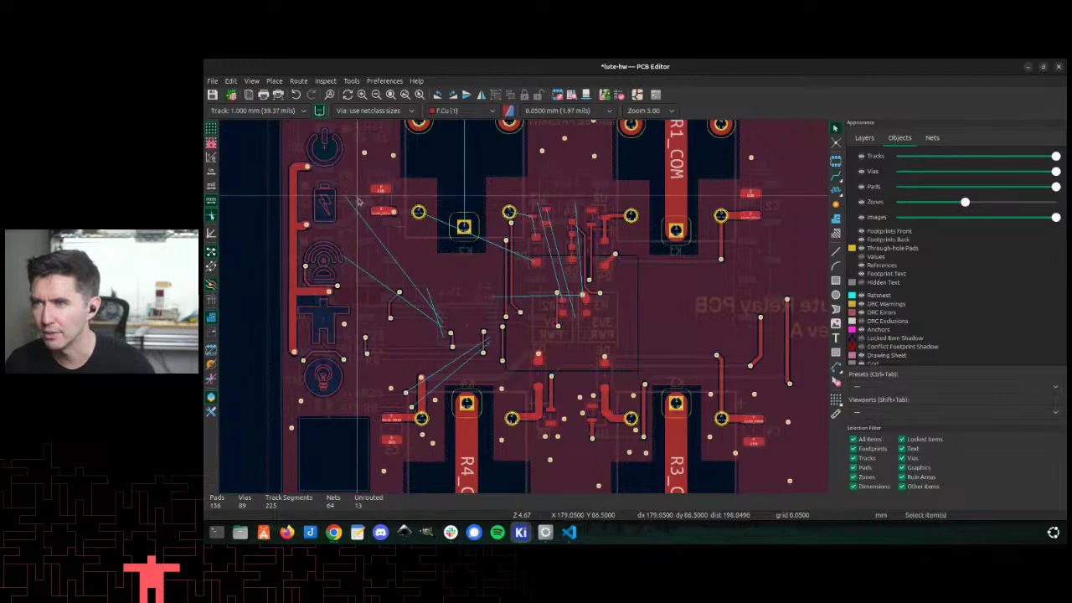
# Step: Examine the 3V3_CLICK_QWIIC track and the header pads on B.Cu, including the unrouted header pad 7
pyautogui.press('x')
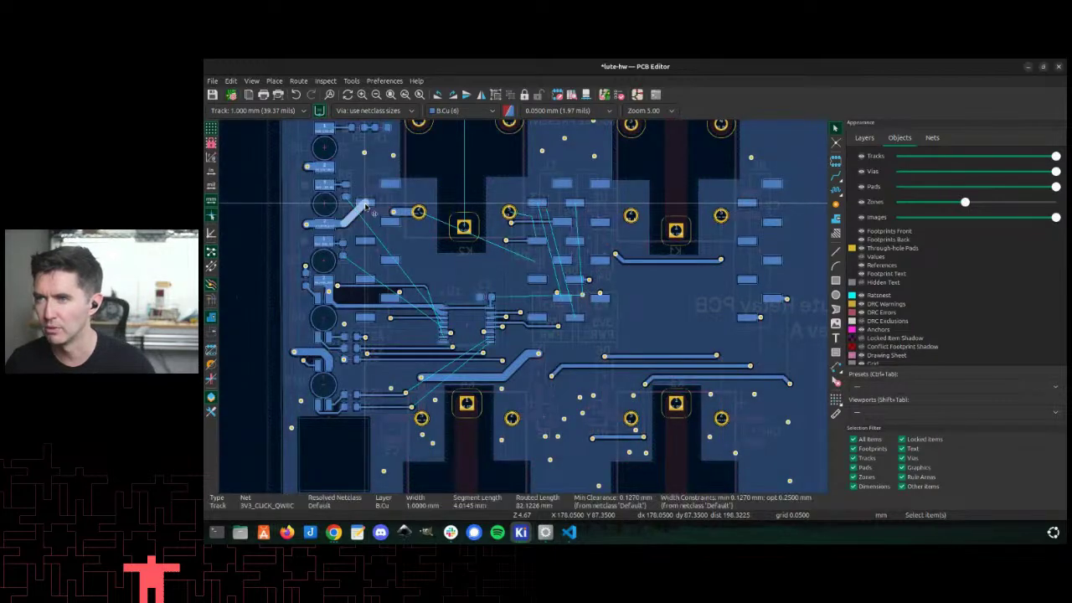
pyautogui.scroll(4, 365, 207)
pyautogui.scroll(-5, 524, 310)
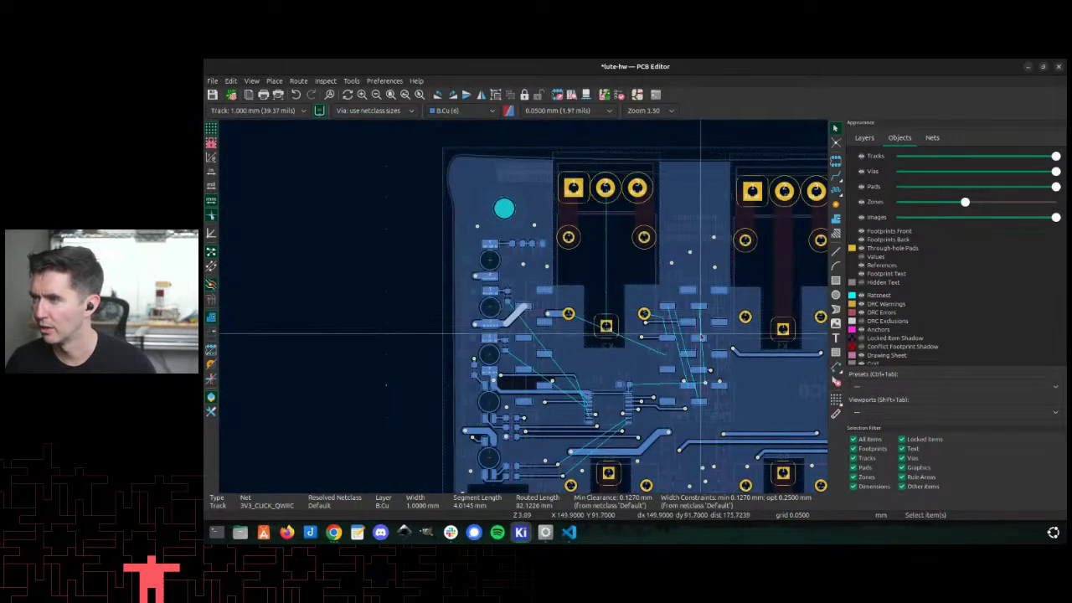
pyautogui.scroll(3, 490, 297)
pyautogui.scroll(2, 489, 298)
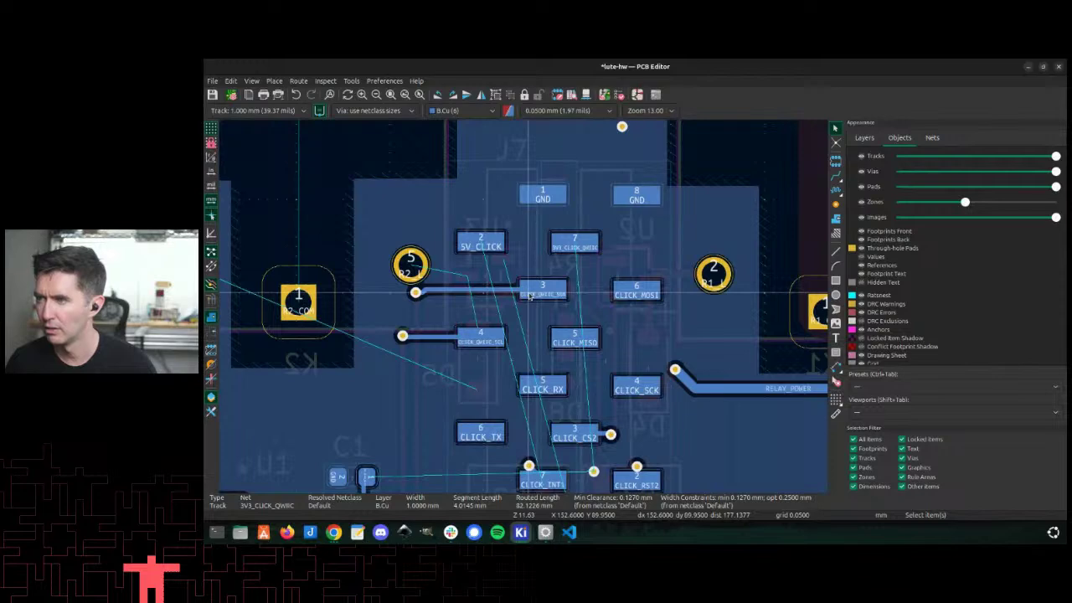
pyautogui.scroll(-5, 529, 295)
pyautogui.scroll(2, 536, 300)
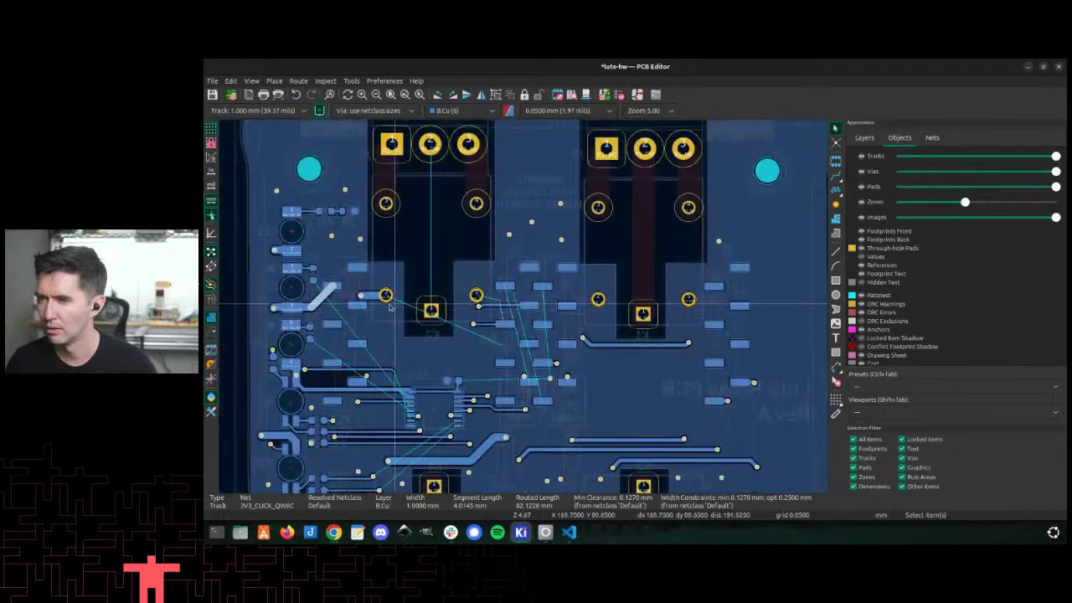
pyautogui.scroll(-2, 538, 303)
pyautogui.scroll(5, 527, 251)
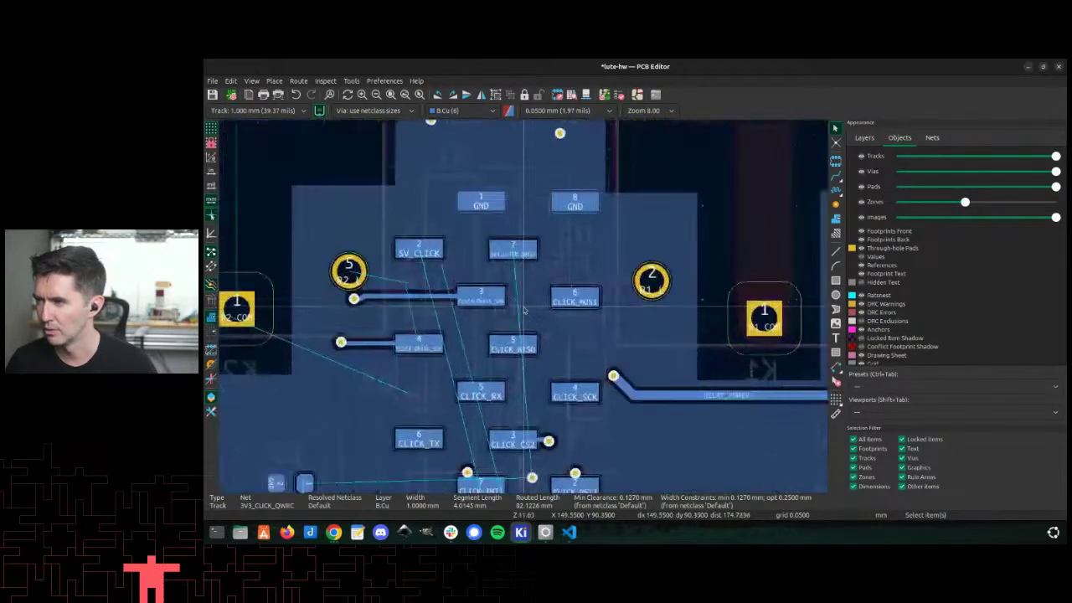
pyautogui.click(499, 255)
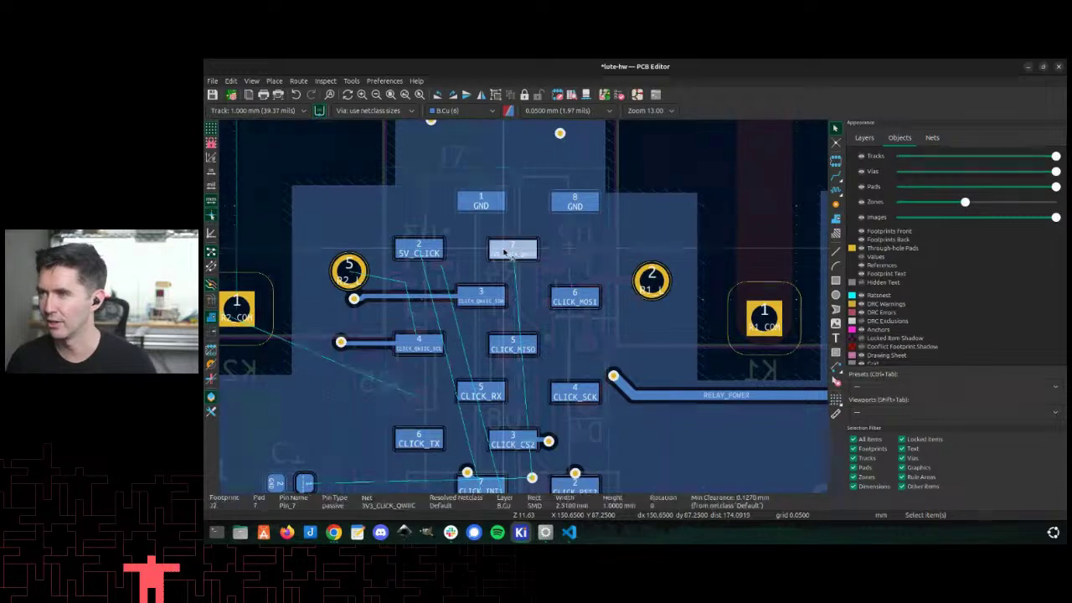
pyautogui.scroll(-4, 526, 312)
pyautogui.scroll(2, 526, 311)
pyautogui.press('pageup')
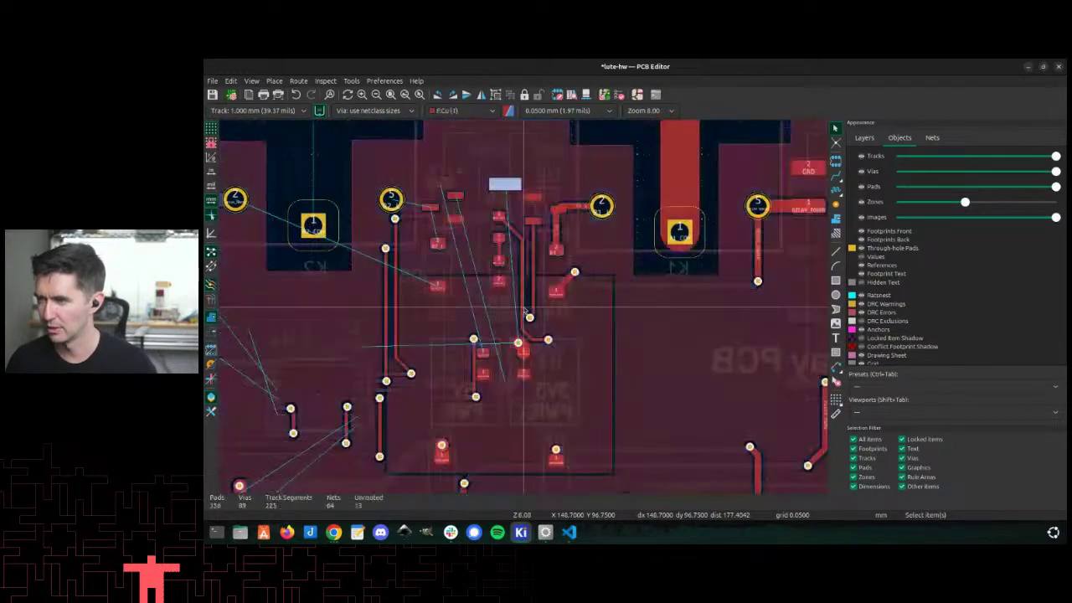
# Step: Route 3V3_CLICK_QWIIC at 1.000 mm from the via beside R3 along F.Cu, through a second via to header pad 7 on B.Cu
pyautogui.scroll(4, 526, 311)
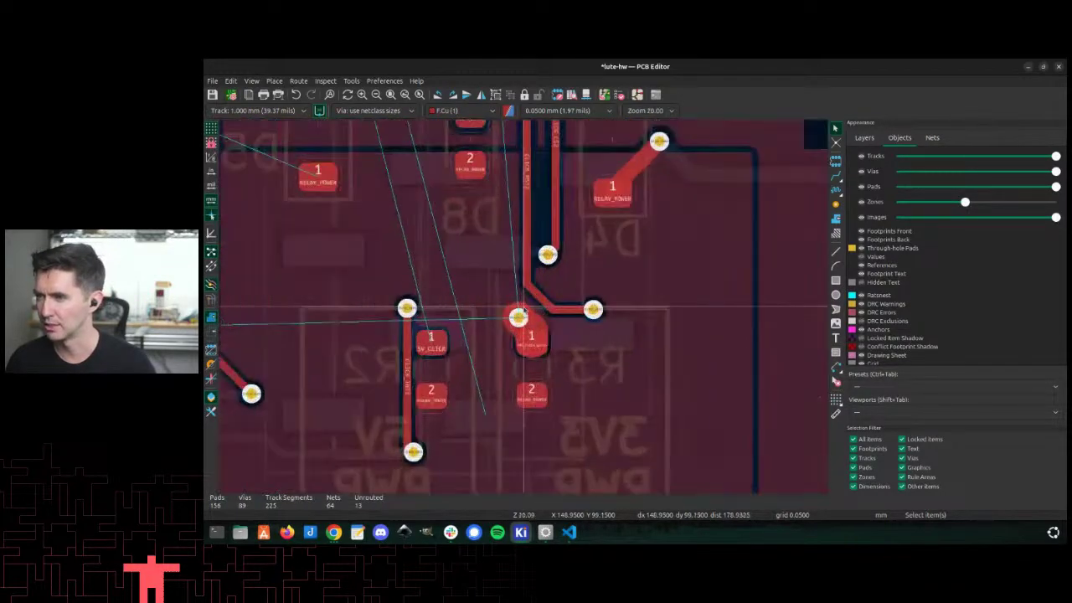
pyautogui.scroll(-2, 523, 311)
pyautogui.scroll(2, 522, 310)
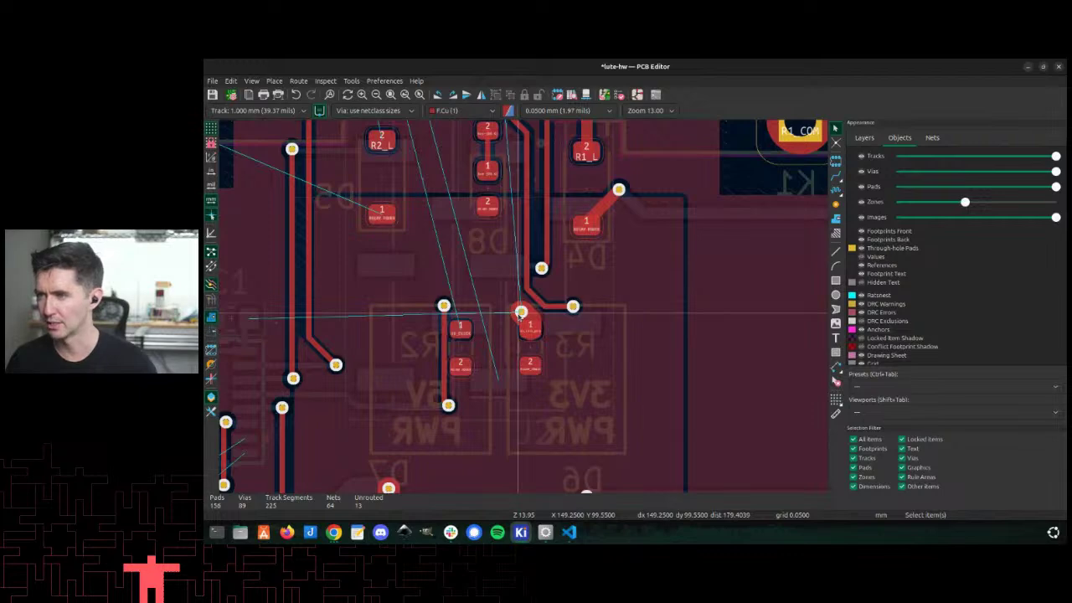
pyautogui.click(521, 312)
pyautogui.scroll(3, 521, 312)
pyautogui.scroll(-3, 521, 311)
pyautogui.scroll(3, 525, 309)
pyautogui.scroll(-3, 524, 310)
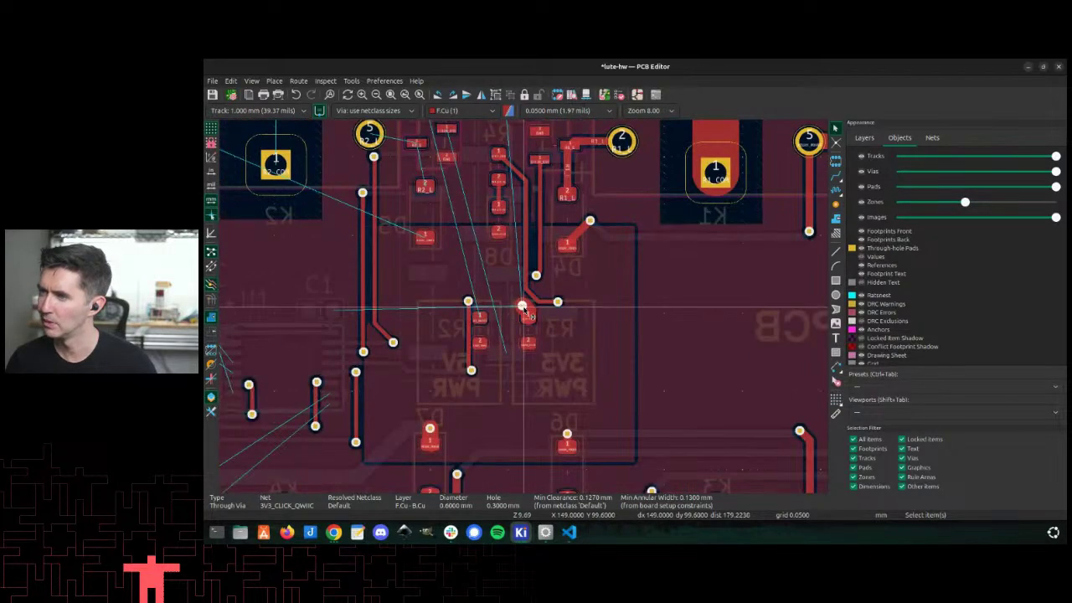
pyautogui.press('x')
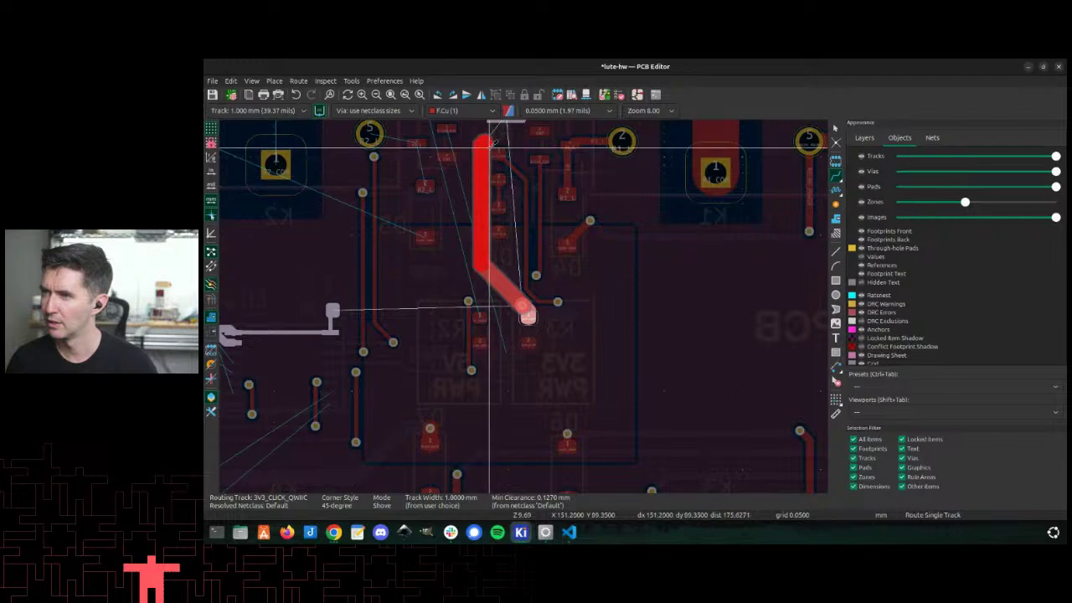
pyautogui.doubleClick(462, 230)
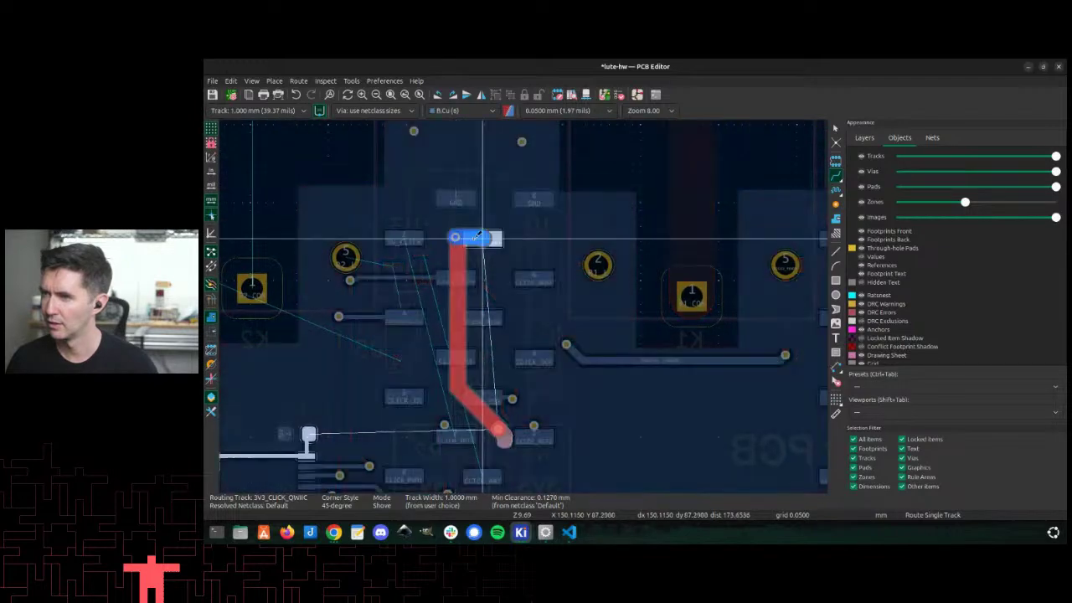
# Step: Shift the wide 3V3_CLICK_QWIIC track on F.Cu farther from the R4 and D8 pads
pyautogui.press('d')
pyautogui.click(453, 354)
pyautogui.press('d')
pyautogui.click(453, 354)
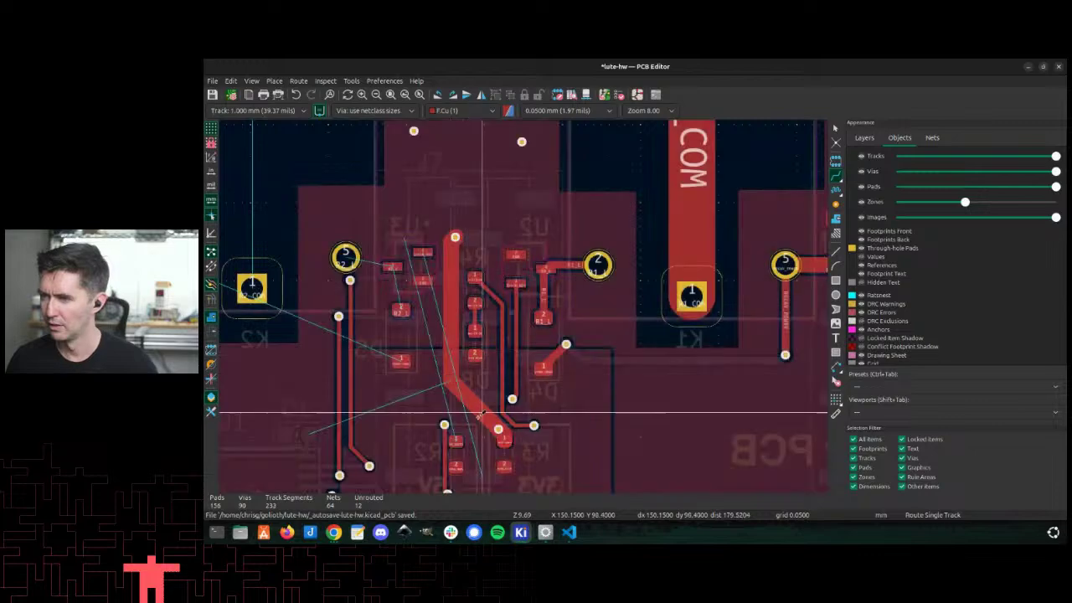
pyautogui.scroll(5, 452, 354)
pyautogui.press('Escape')
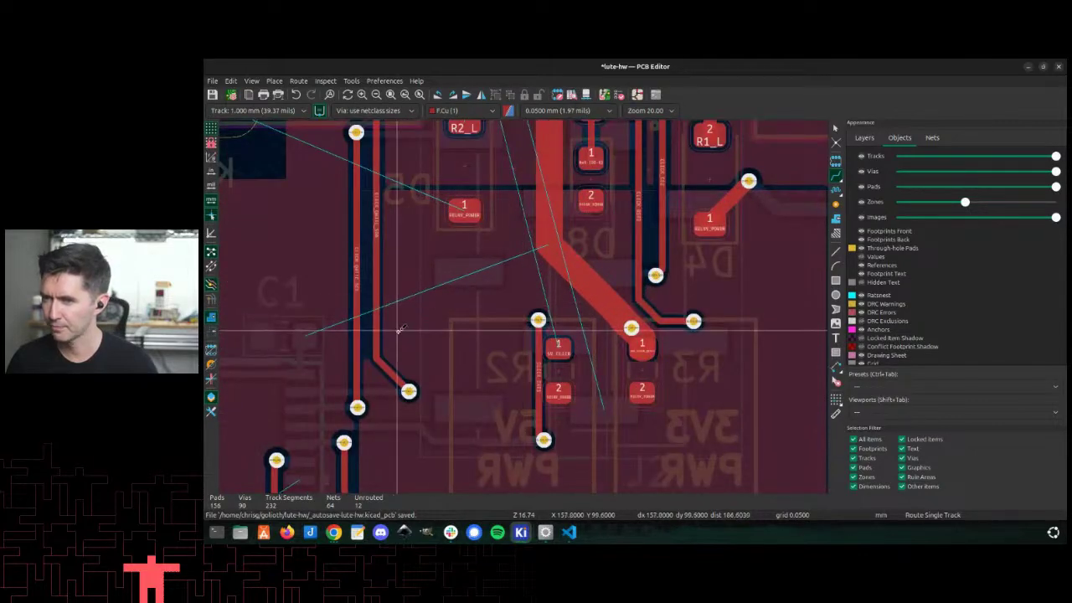
# Step: Place a via at the bend of the wide 3V3_CLICK_QWIIC track on F.Cu beside D8
pyautogui.scroll(-3, 389, 318)
pyautogui.moveTo(389, 318); pyautogui.dragTo(521, 307, button='middle')
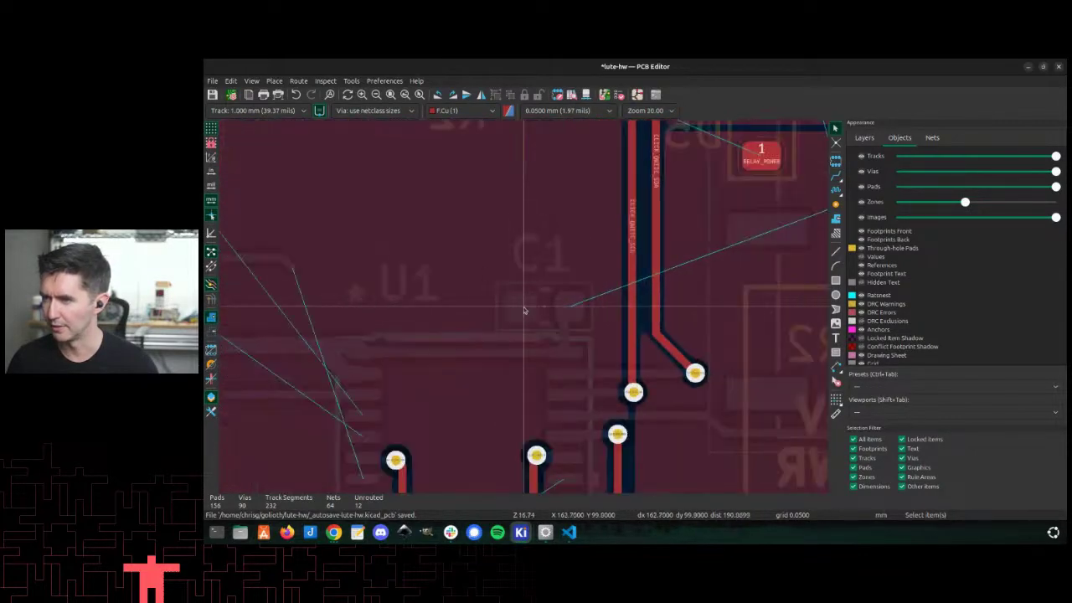
pyautogui.scroll(-3, 519, 301)
pyautogui.scroll(1, 512, 289)
pyautogui.press('x')
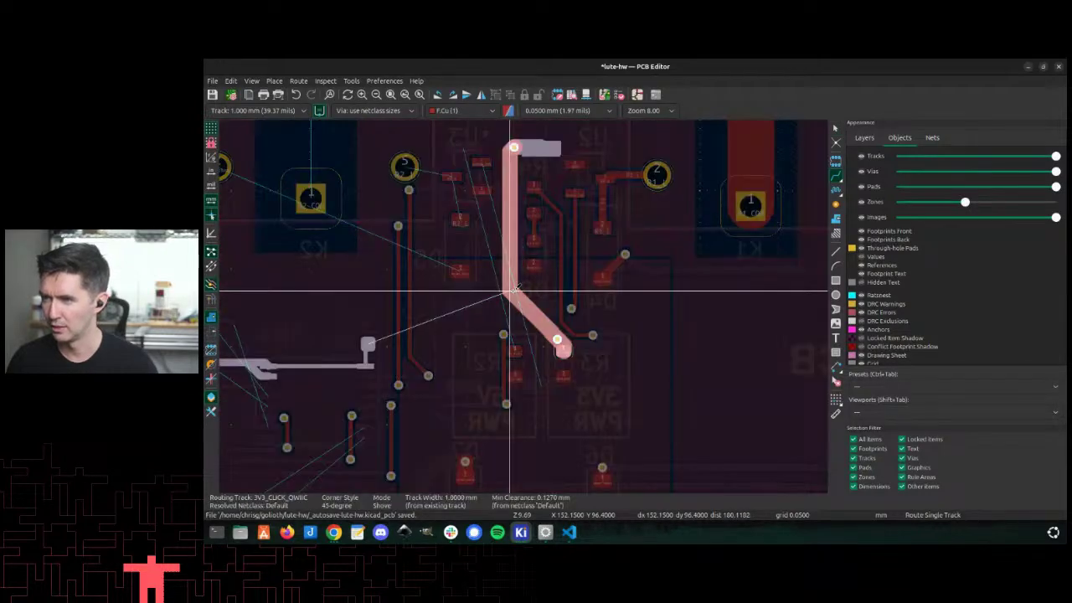
pyautogui.press('Escape')
pyautogui.click(509, 291)
pyautogui.press('7')
pyautogui.click(454, 291)
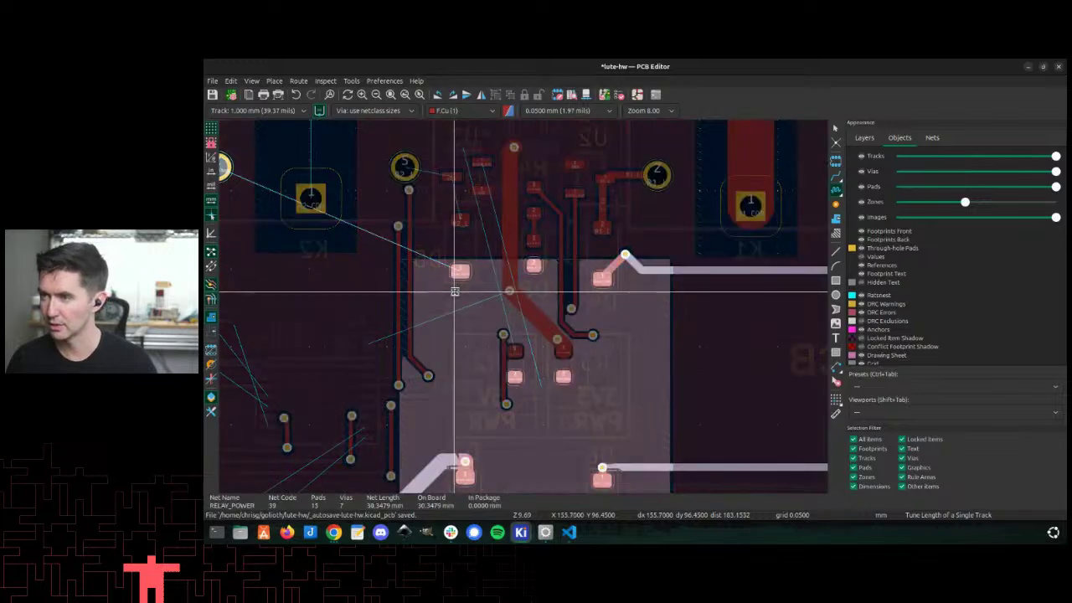
pyautogui.press('Escape')
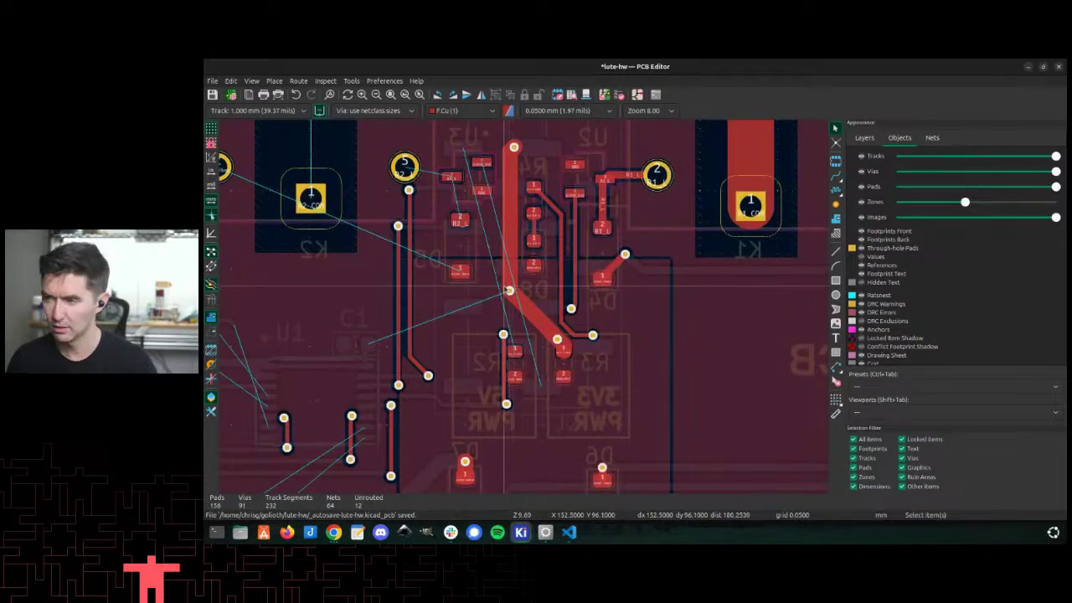
# Step: Route 3V3_CLICK_QWIIC at 1.000 mm on B.Cu from the via at the track's bend to C1 pad 1
pyautogui.press('pagedown')
pyautogui.press('x')
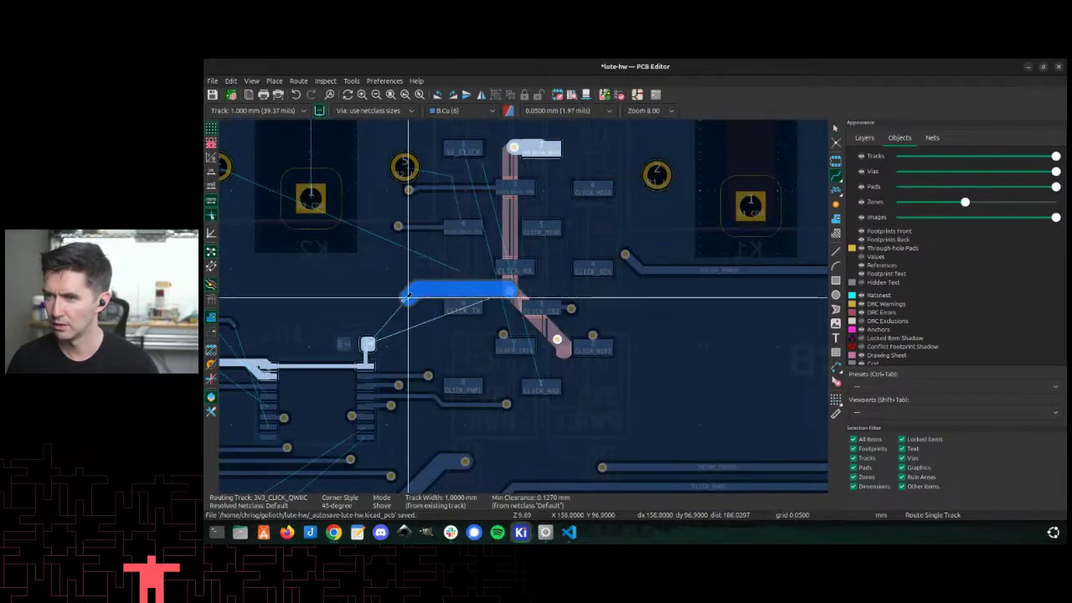
pyautogui.scroll(-2, 374, 315)
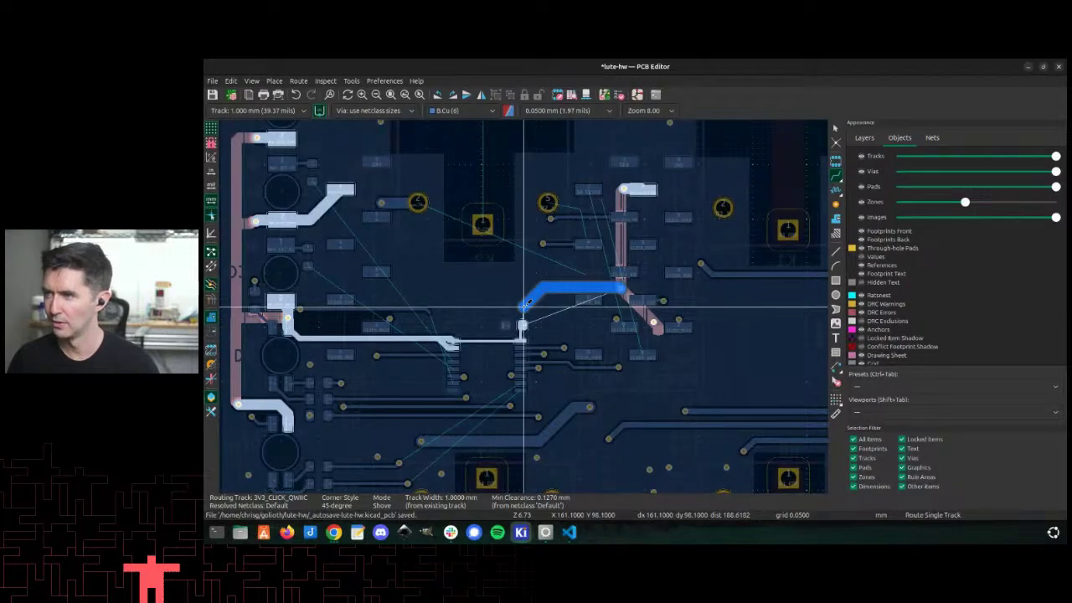
pyautogui.scroll(-1, 524, 307)
# Step: Branch a 1.000 mm B.Cu track from the new 3V3_CLICK_QWIIC route to pad 7 of the header near CLICK_CS1, and refill the zones
pyautogui.scroll(-1, 523, 307)
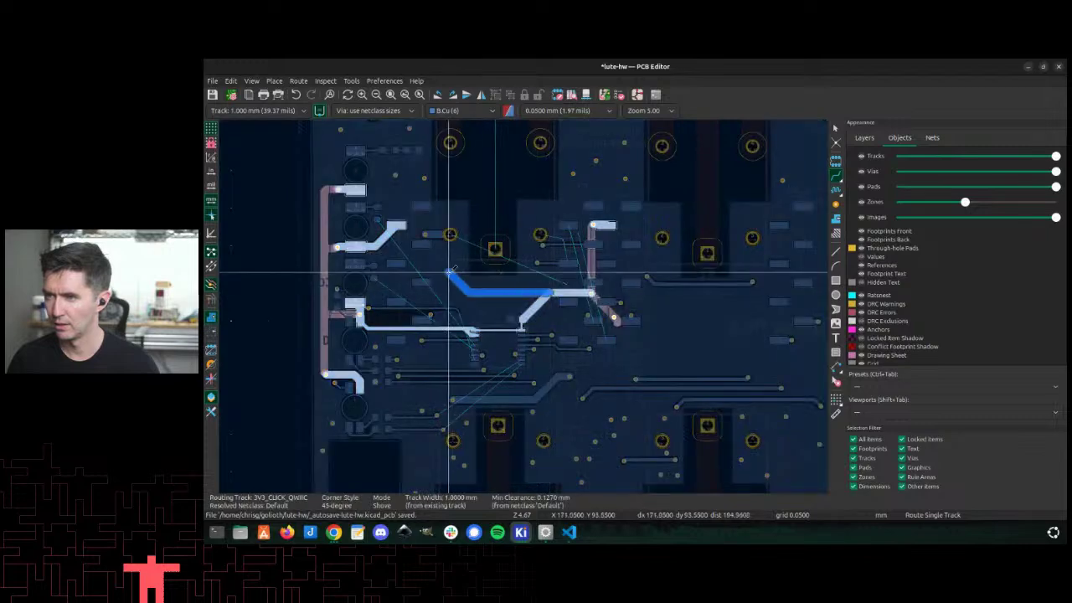
pyautogui.click(396, 224)
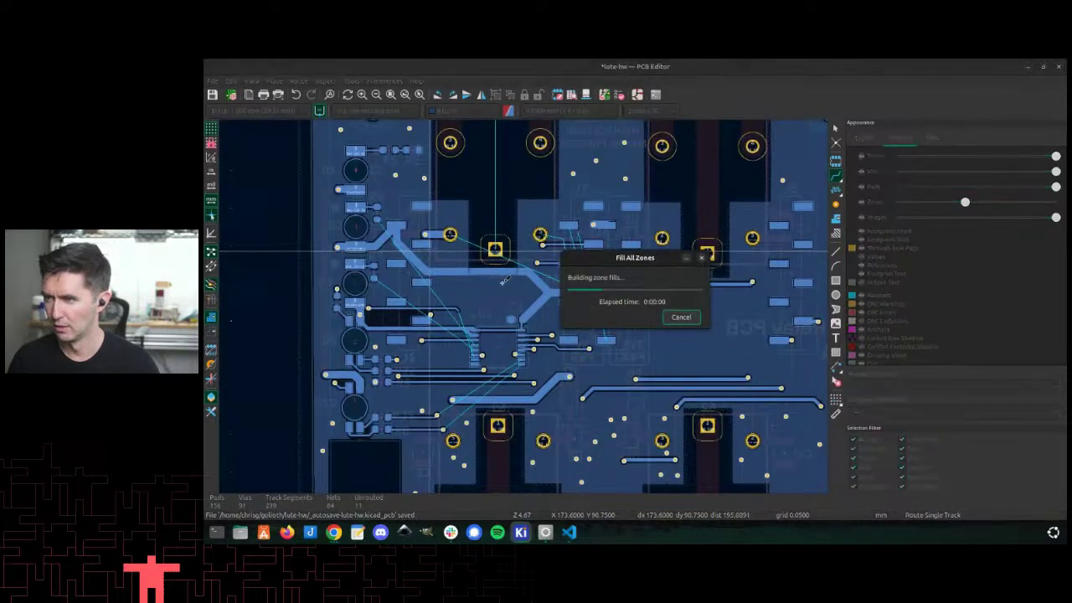
pyautogui.scroll(1, 524, 309)
pyautogui.scroll(5, 528, 312)
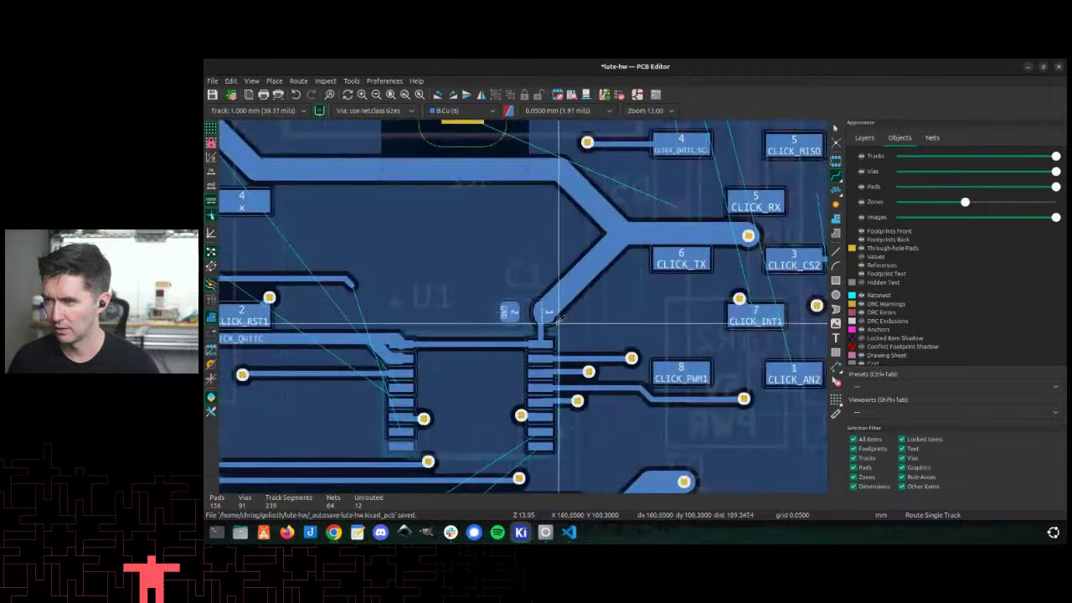
# Step: Examine the 3V3_CLICK_QWIIC tracks around C1 and the CLICK header pads on B.Cu, and the remaining unrouted connections on F.Cu
pyautogui.click(542, 314)
pyautogui.scroll(-5, 543, 314)
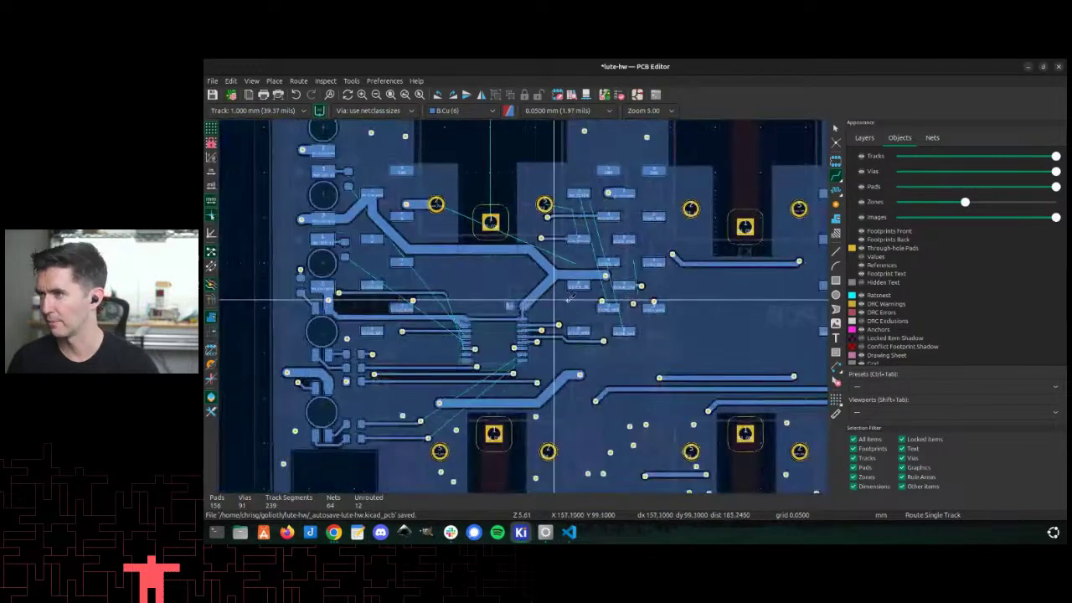
pyautogui.scroll(5, 537, 273)
pyautogui.click(537, 273)
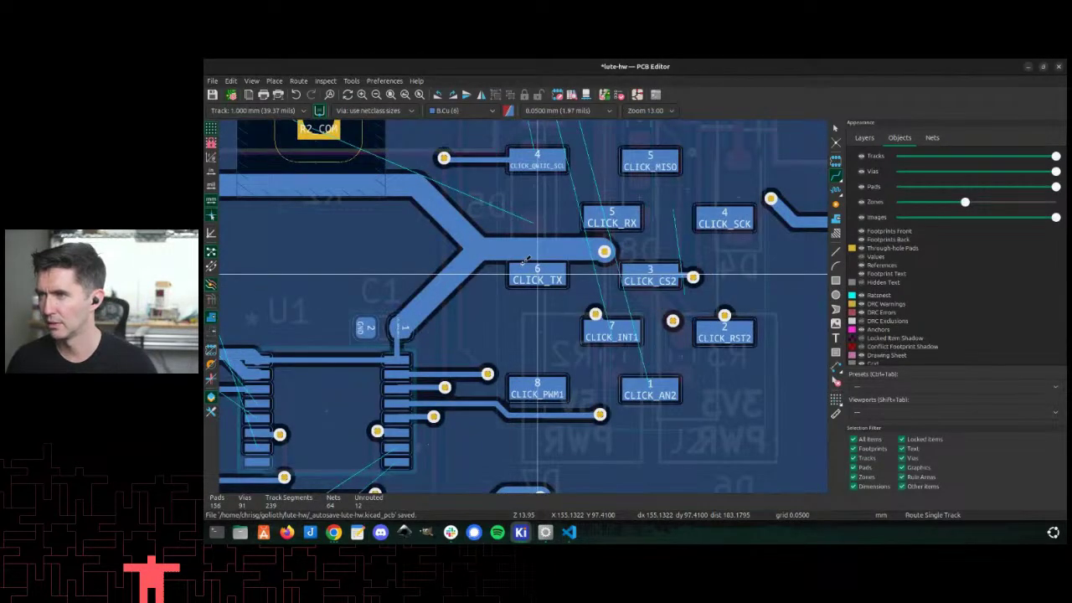
pyautogui.scroll(-2, 525, 261)
pyautogui.press('pageup')
pyautogui.scroll(2, 525, 276)
pyautogui.scroll(-3, 524, 280)
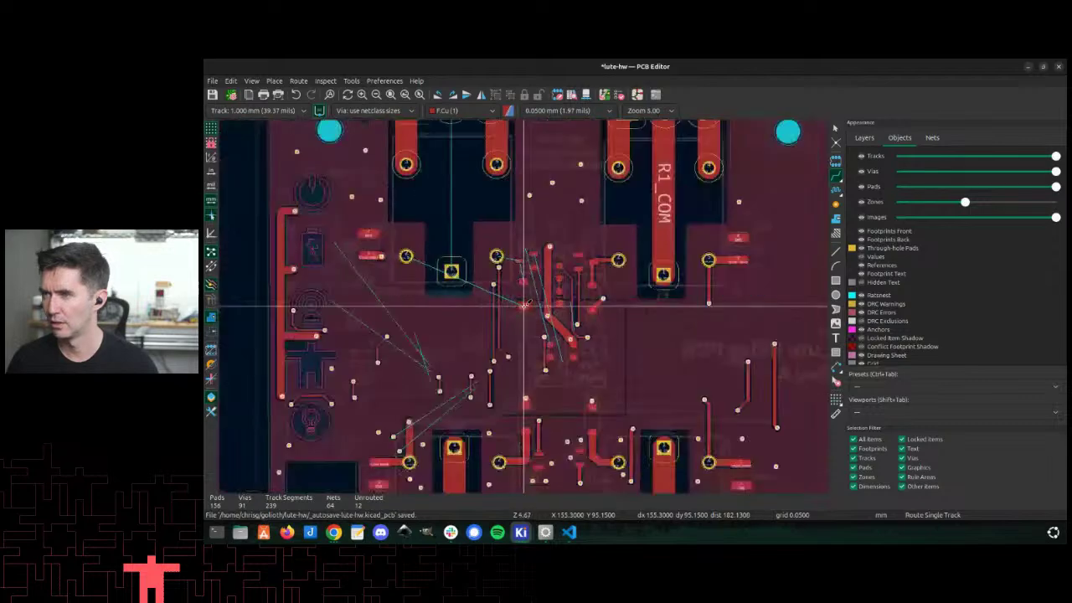
# Step: Route RELAY_POWER at 1.000 mm from D5 pad 1 on F.Cu through a via and along B.Cu to relay K2 pad 2
pyautogui.click(524, 305)
pyautogui.scroll(3, 524, 305)
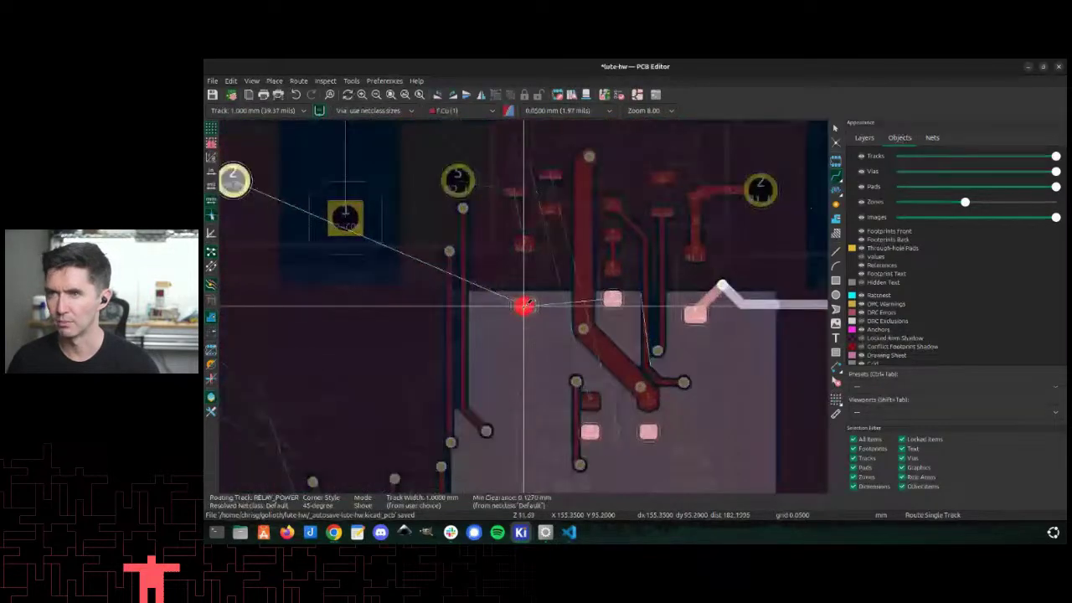
pyautogui.scroll(-3, 524, 306)
pyautogui.scroll(3, 524, 306)
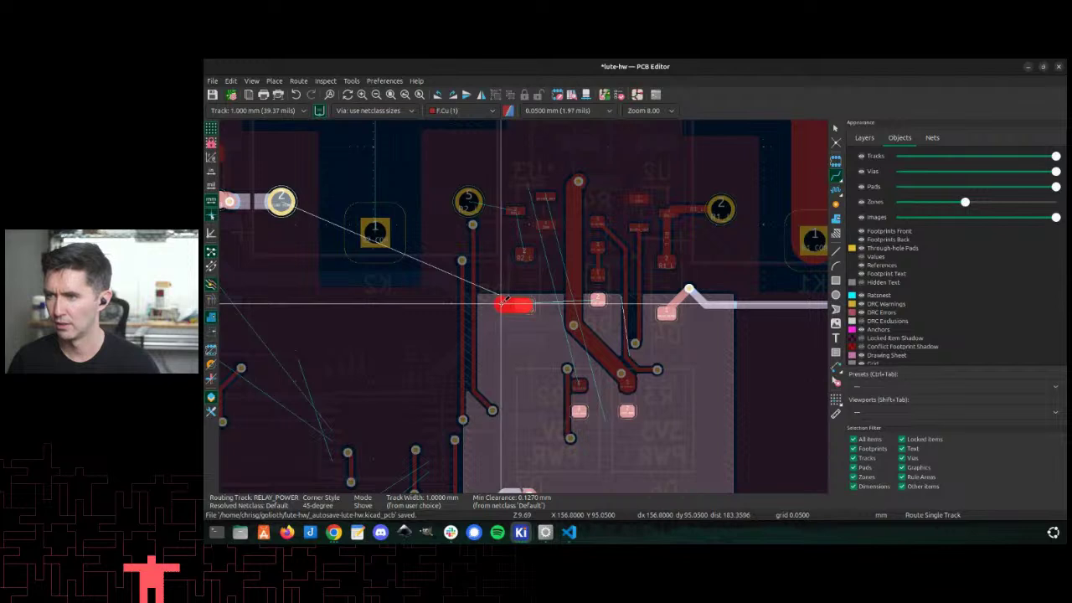
pyautogui.press('v')
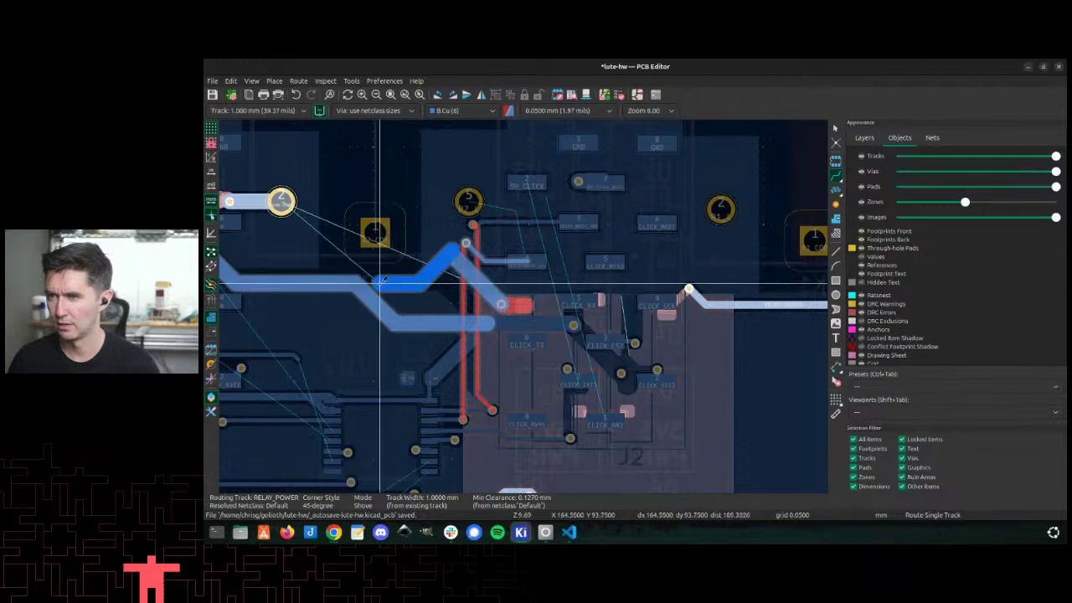
pyautogui.click(290, 293)
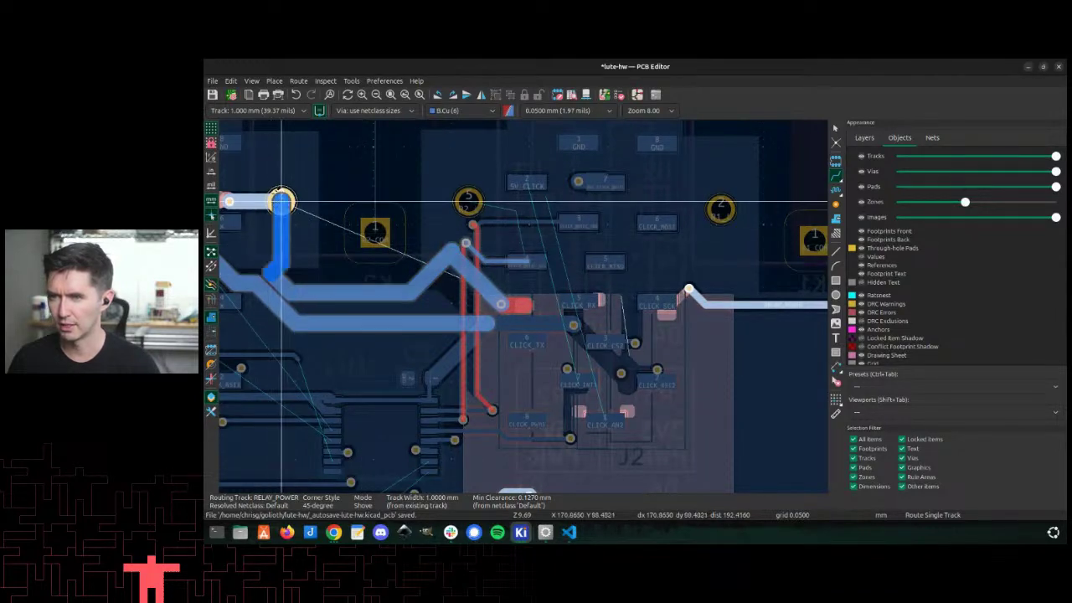
pyautogui.click(281, 201)
# Step: Smooth the bends of the RELAY_POWER track on B.Cu, straightening its run from below K2 to the via beside D5
pyautogui.press('pageup')
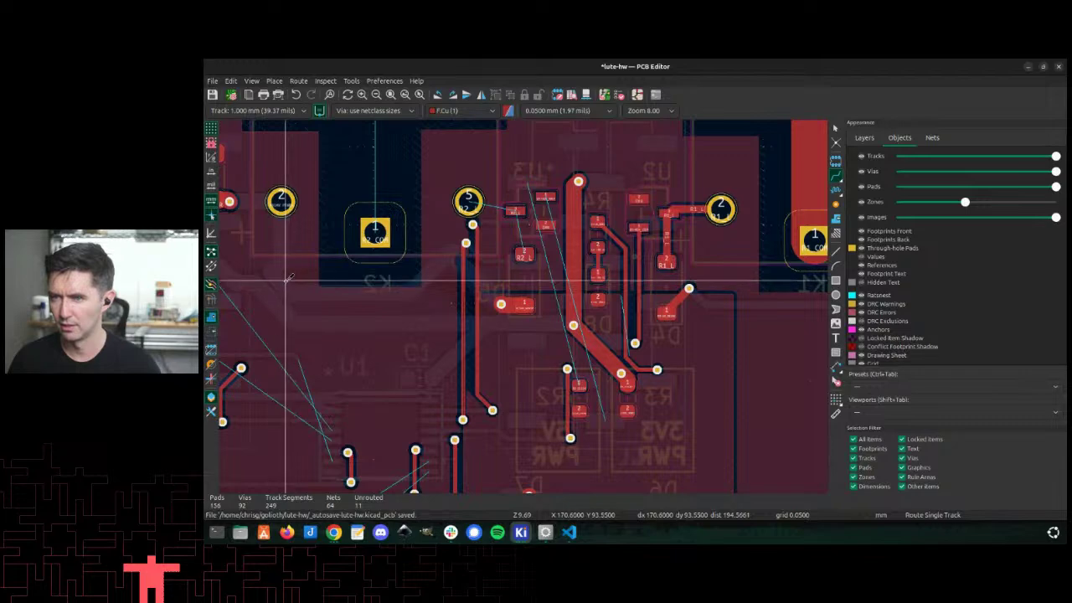
pyautogui.press('pagedown')
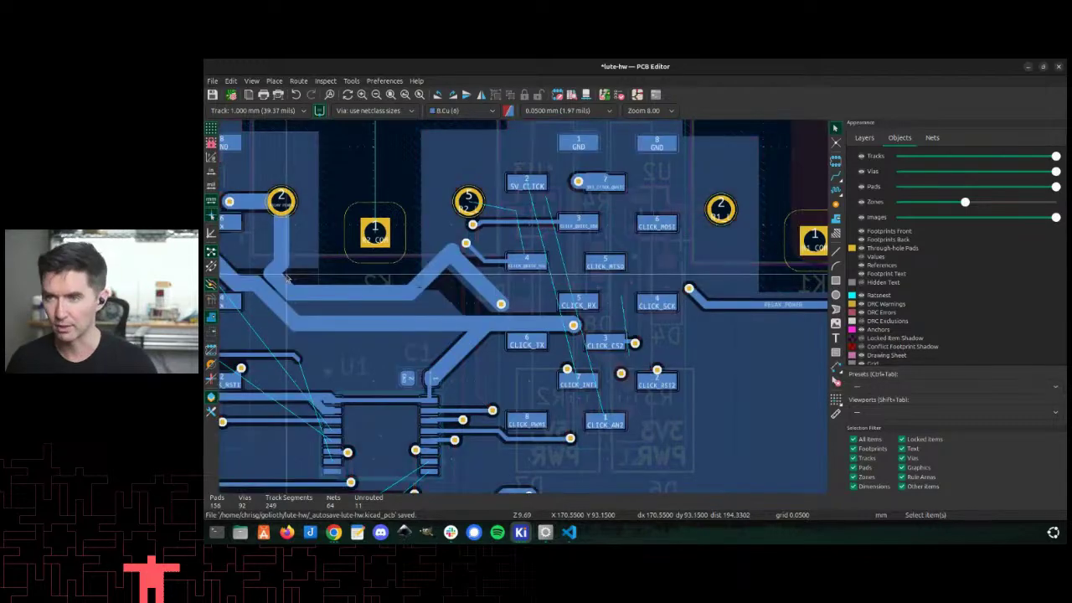
pyautogui.click(293, 286)
pyautogui.press('Escape')
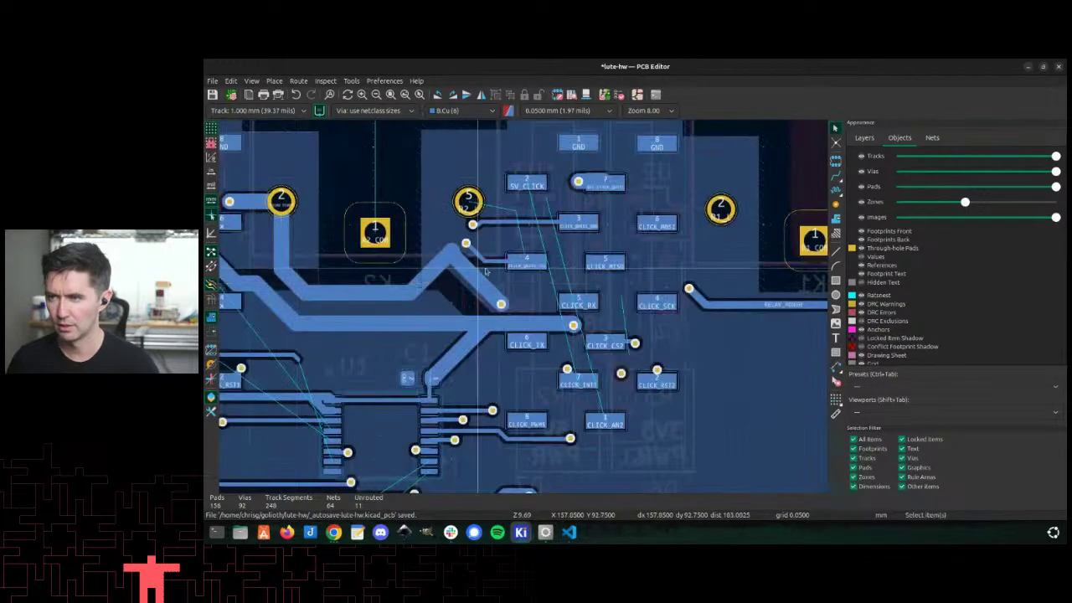
pyautogui.click(464, 272)
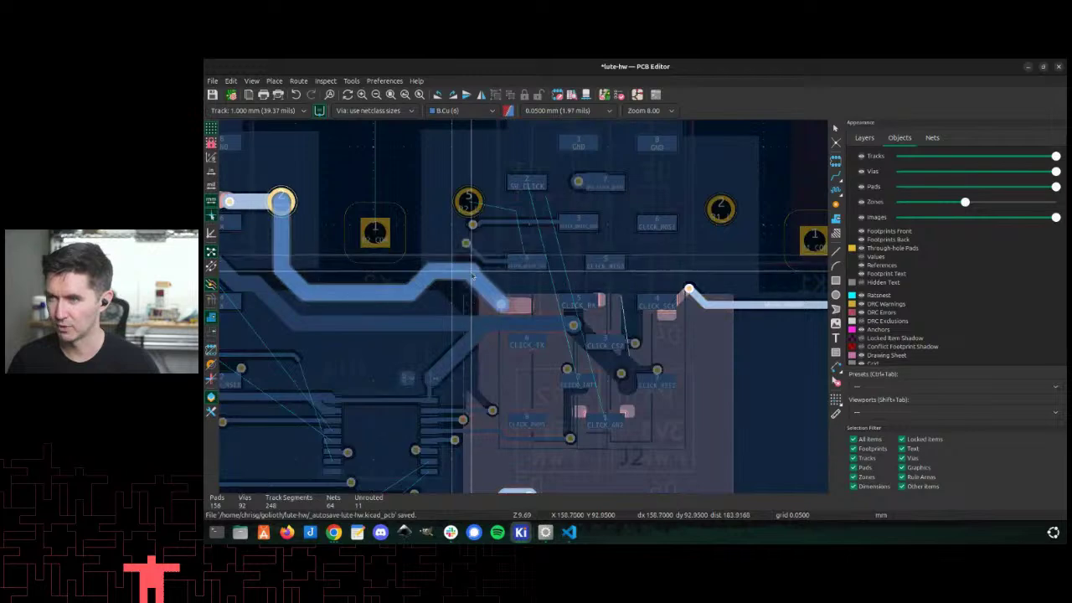
pyautogui.click(479, 298)
pyautogui.scroll(-3, 479, 298)
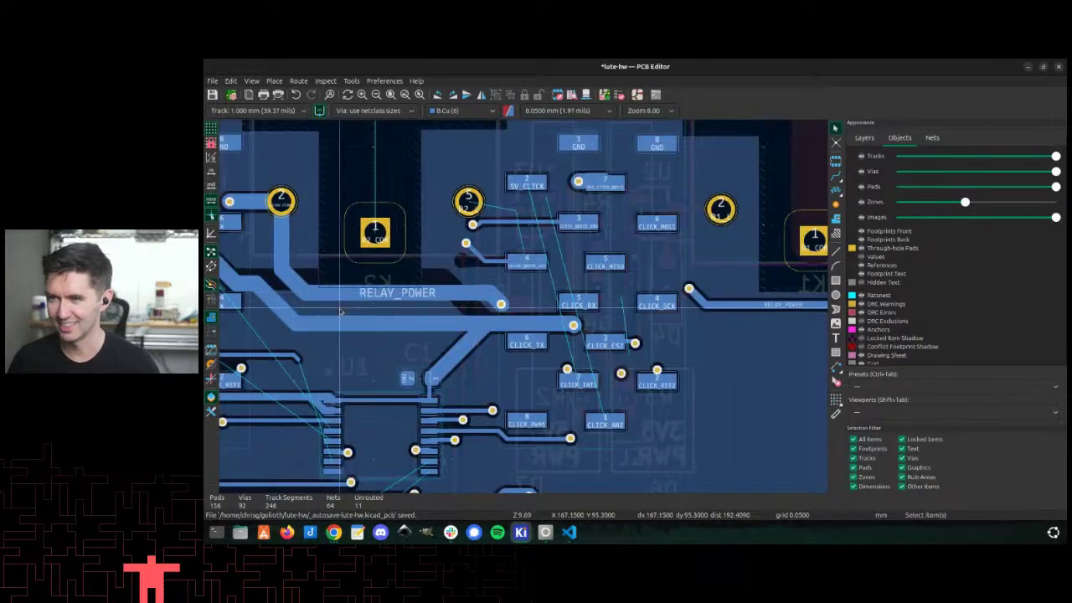
# Step: Delete the wide 3V3_CLICK_QWIIC branch on B.Cu between the junction near C1 and header pad 7
pyautogui.scroll(3, 484, 300)
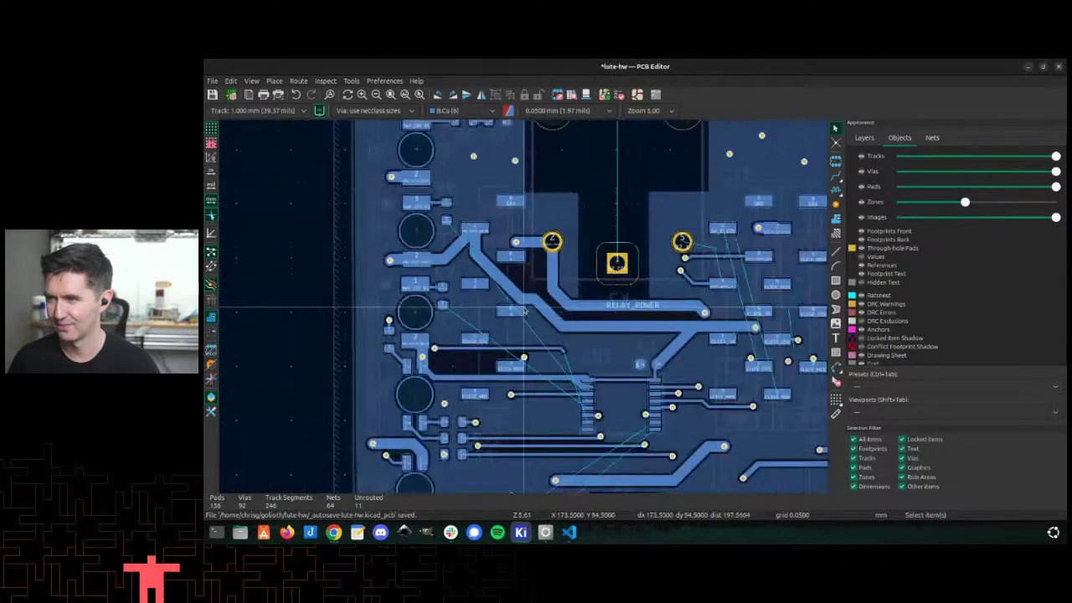
pyautogui.scroll(2, 525, 310)
pyautogui.scroll(-3, 525, 310)
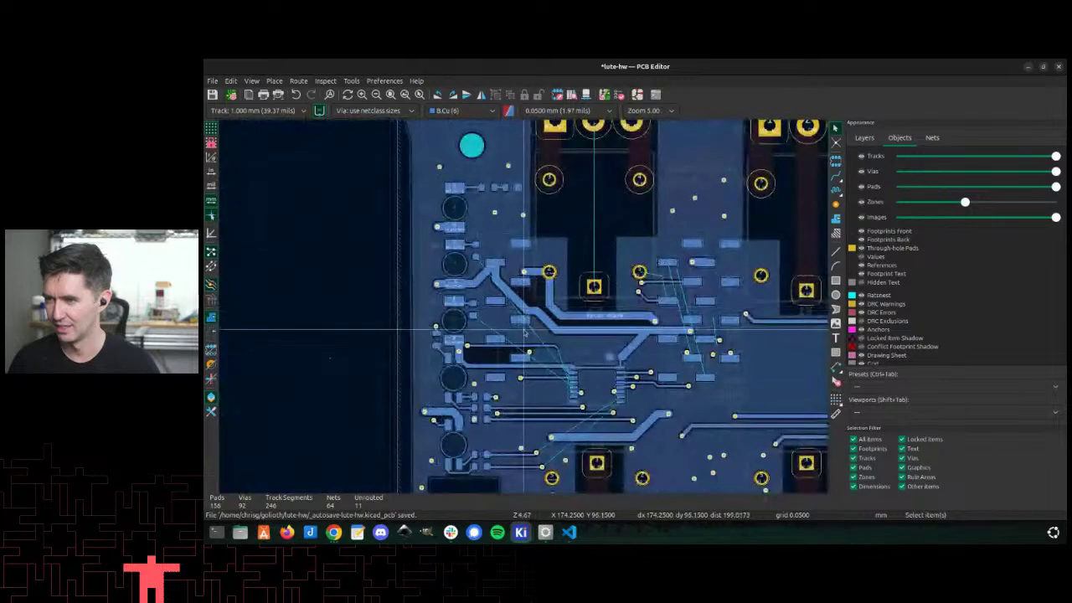
pyautogui.scroll(3, 536, 309)
pyautogui.scroll(-1, 540, 309)
pyautogui.scroll(2, 540, 310)
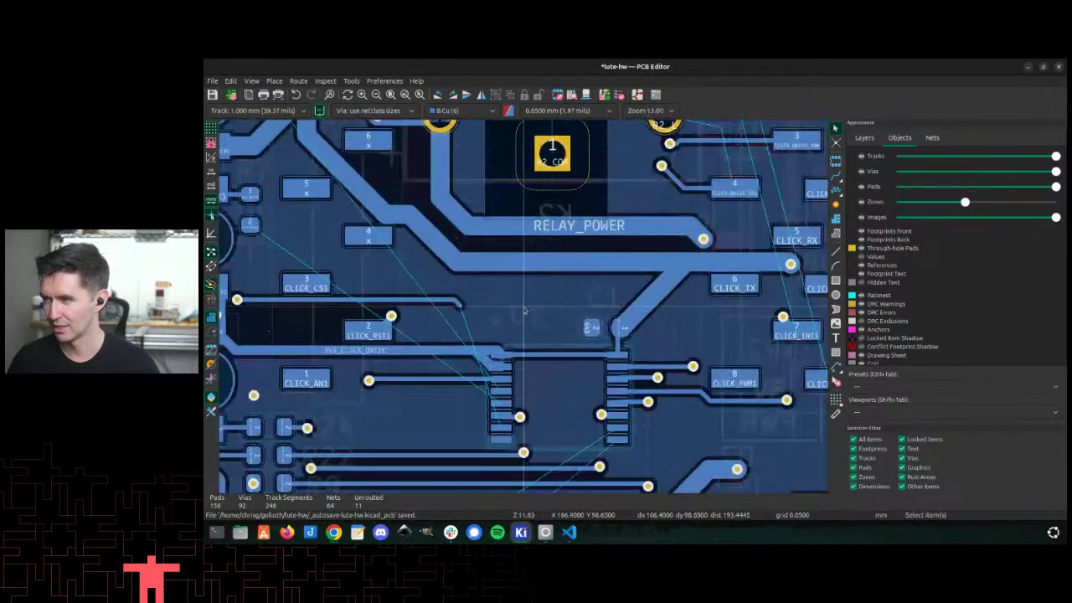
pyautogui.click(470, 266)
pyautogui.click(472, 266)
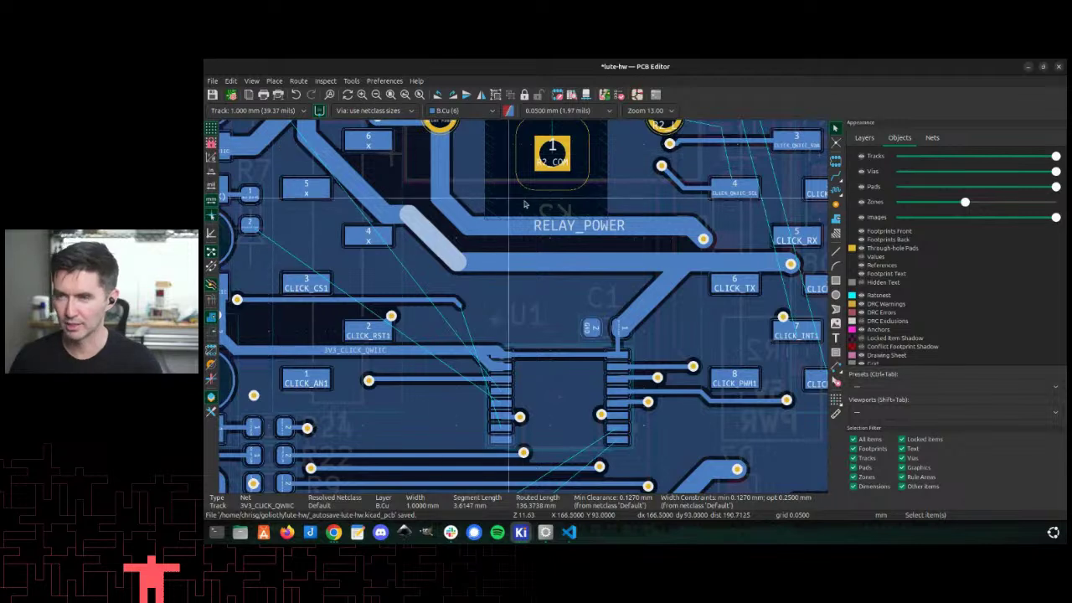
pyautogui.press('u')
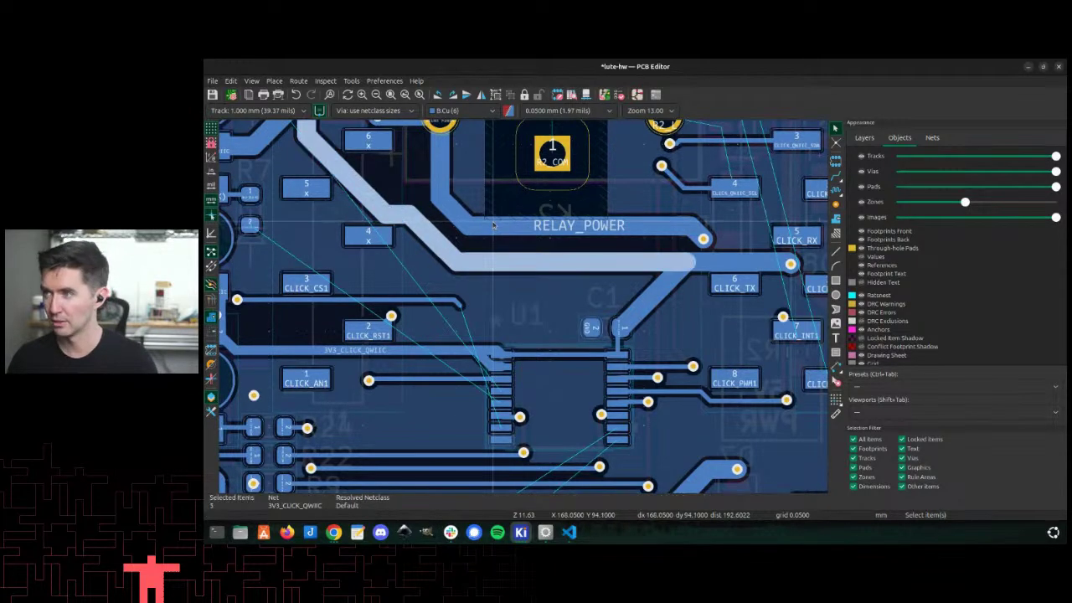
pyautogui.press('Delete')
# Step: Set both 3V3_CLICK_QWIIC segments between C1 pad 1 and the via on B.Cu to 0.500 mm wide
pyautogui.click(658, 296)
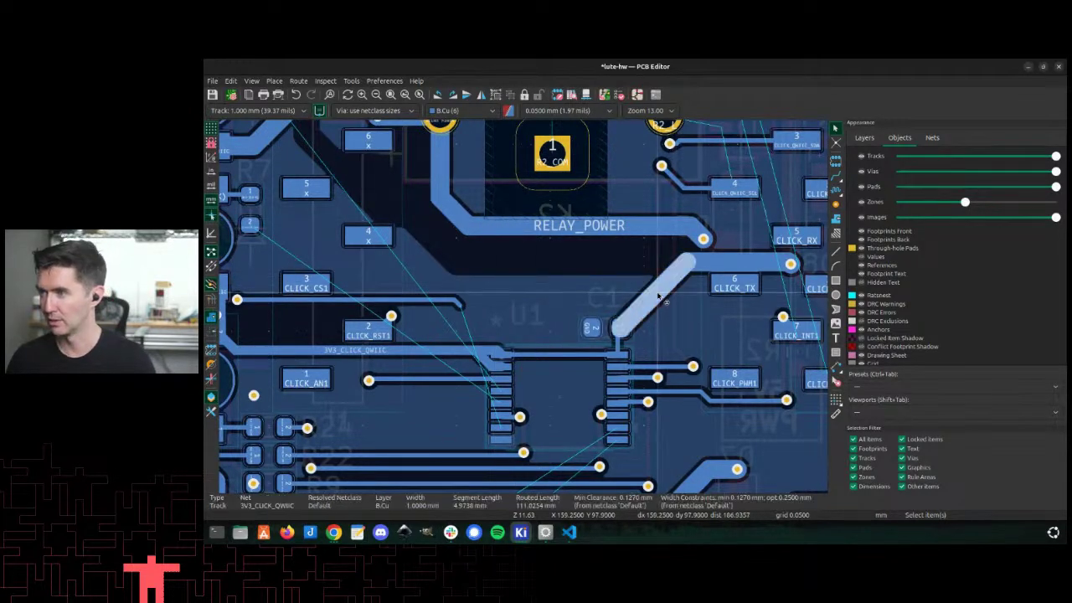
pyautogui.hotkey('shift', 'w')
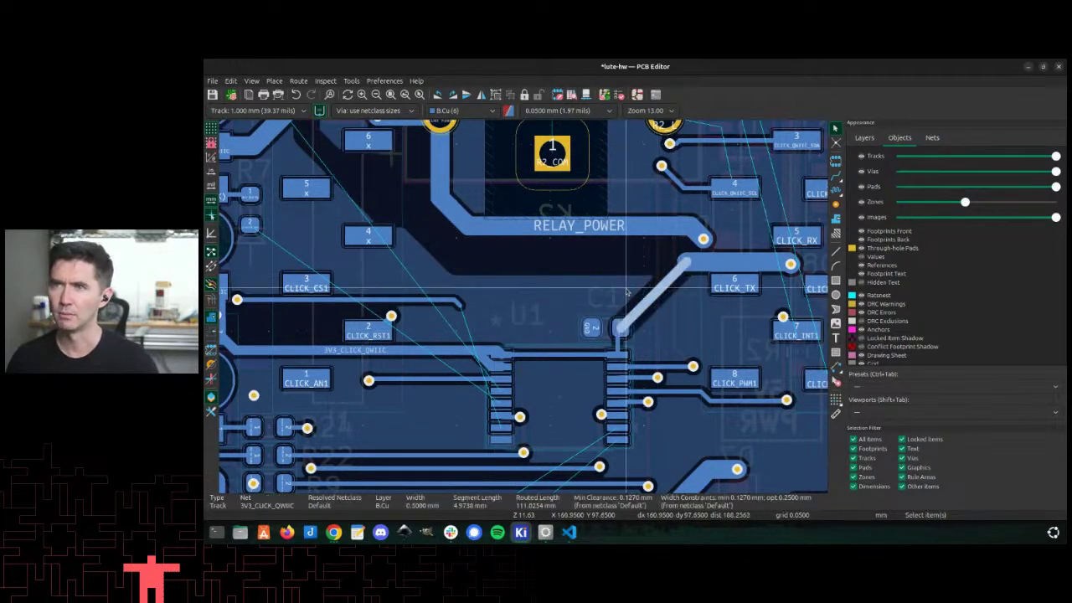
pyautogui.click(694, 266)
pyautogui.press('w')
pyautogui.hotkey('ctrl', 'z')
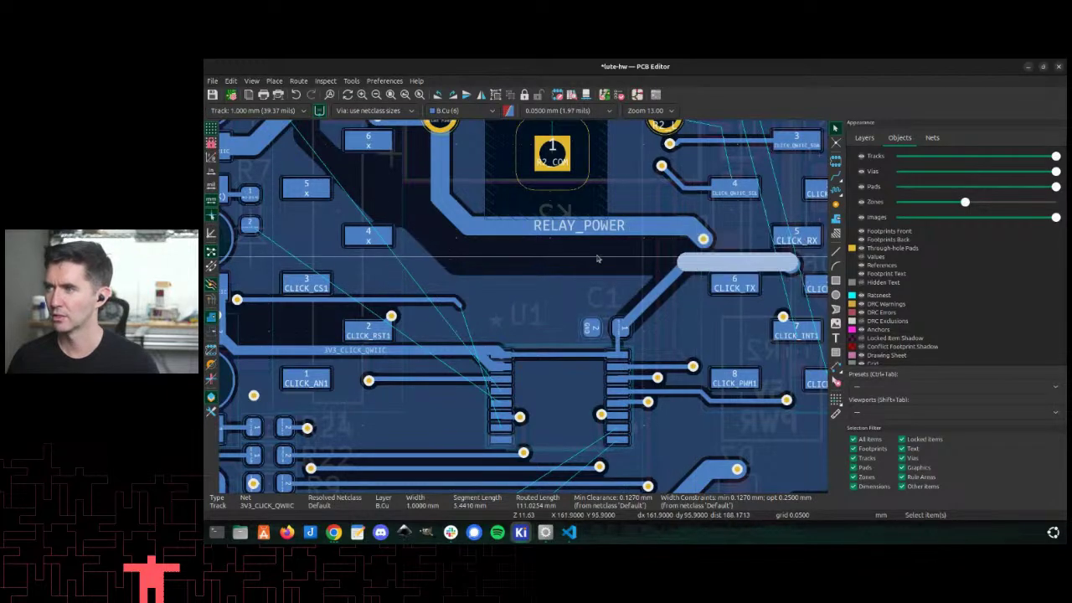
pyautogui.click(733, 287)
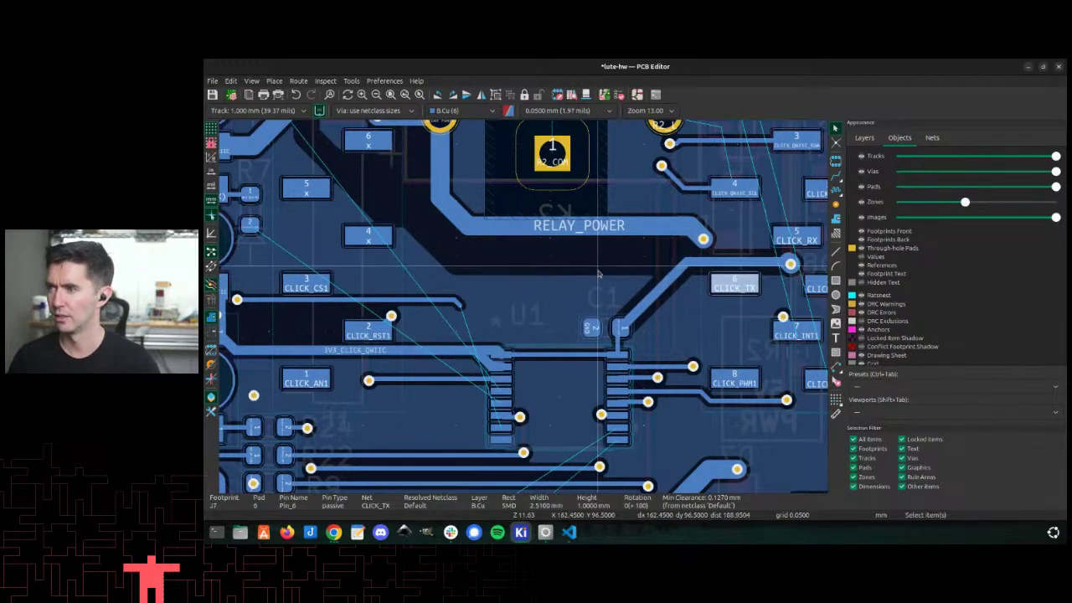
# Step: Try to reroute the short 3V3_CLICK_QWIIC link between C1 pad 1 and U1 on B.Cu with wider and 0.250 mm tracks
pyautogui.press('x')
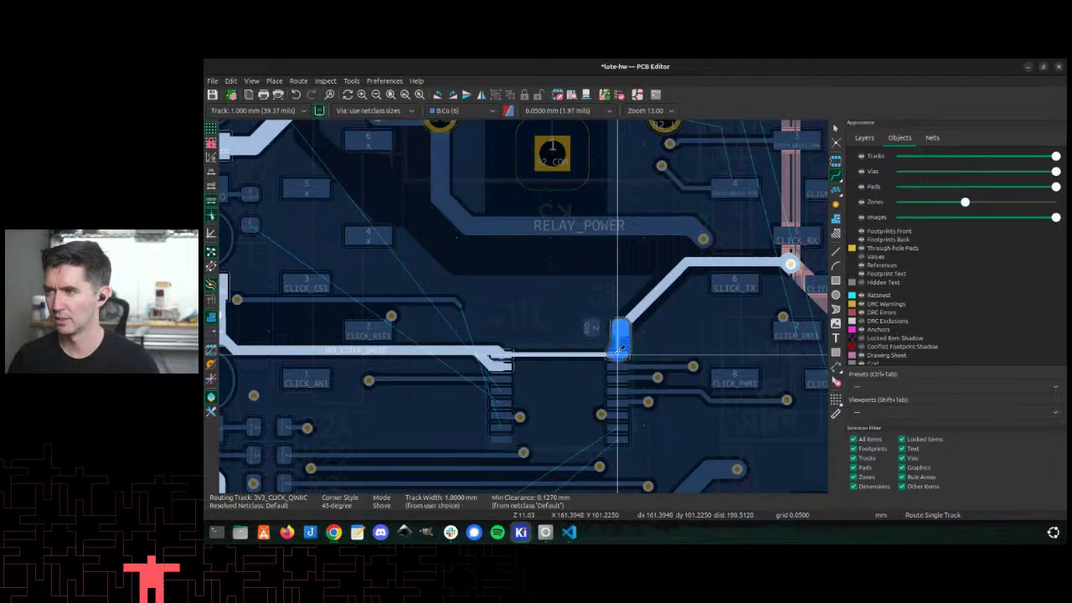
pyautogui.scroll(1, 618, 354)
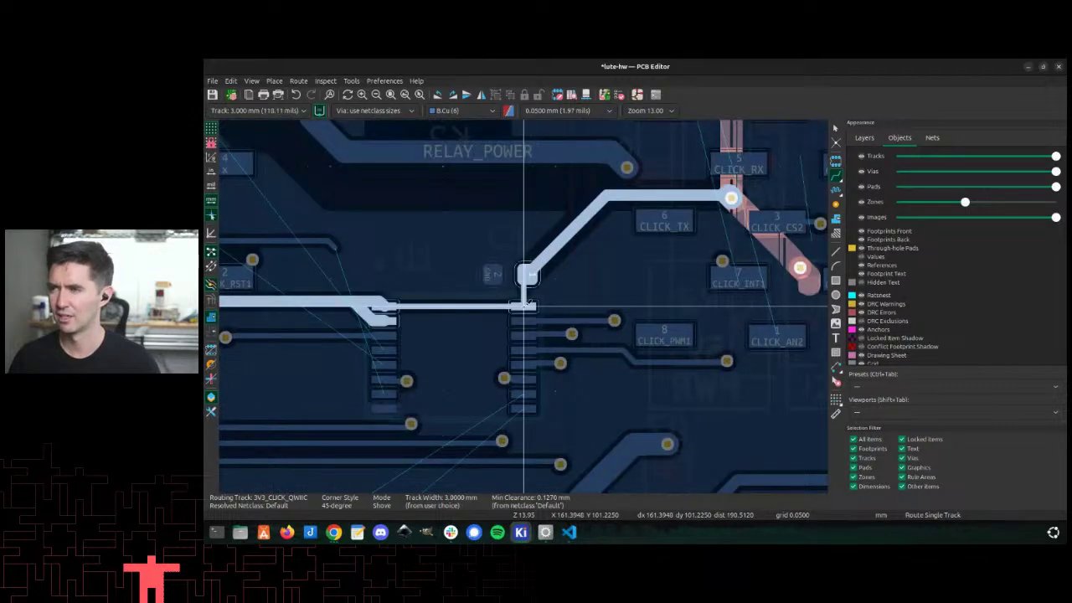
pyautogui.press('Escape')
pyautogui.press('x')
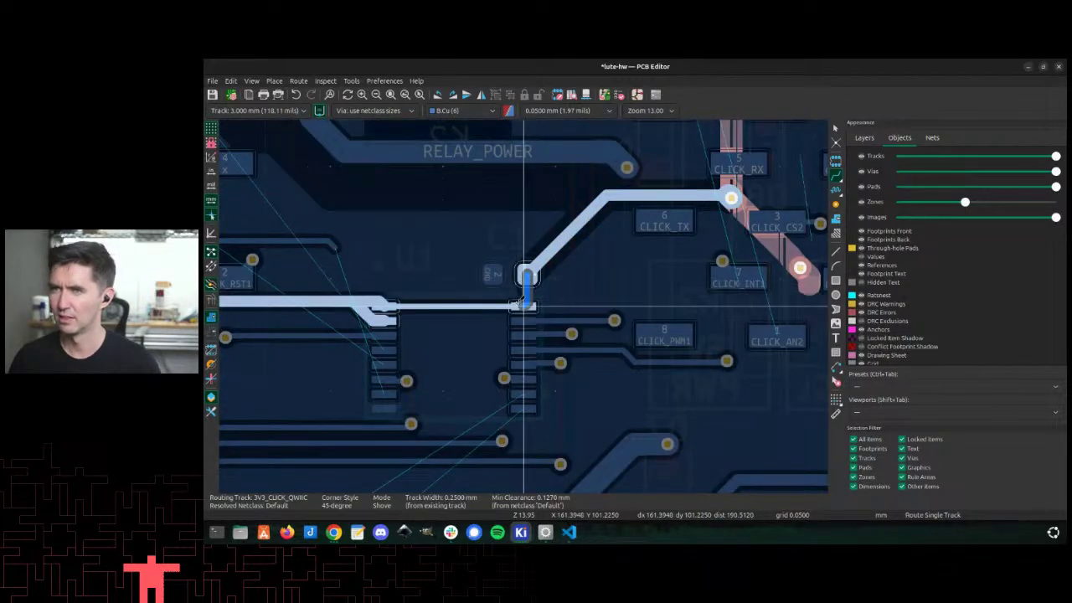
pyautogui.click(519, 303)
# Step: Refill all copper zones around the edited 3V3_CLICK_QWIIC and RELAY_POWER tracks
pyautogui.scroll(-3, 523, 307)
pyautogui.scroll(4, 523, 306)
pyautogui.scroll(-6, 523, 306)
pyautogui.press('b')
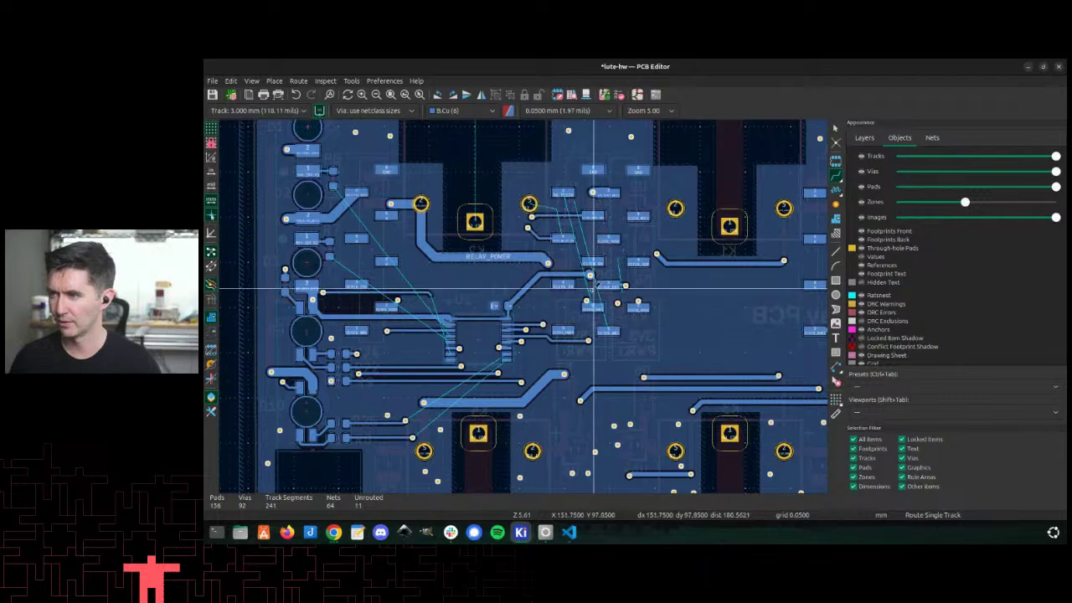
pyautogui.scroll(-2, 591, 289)
pyautogui.scroll(3, 643, 282)
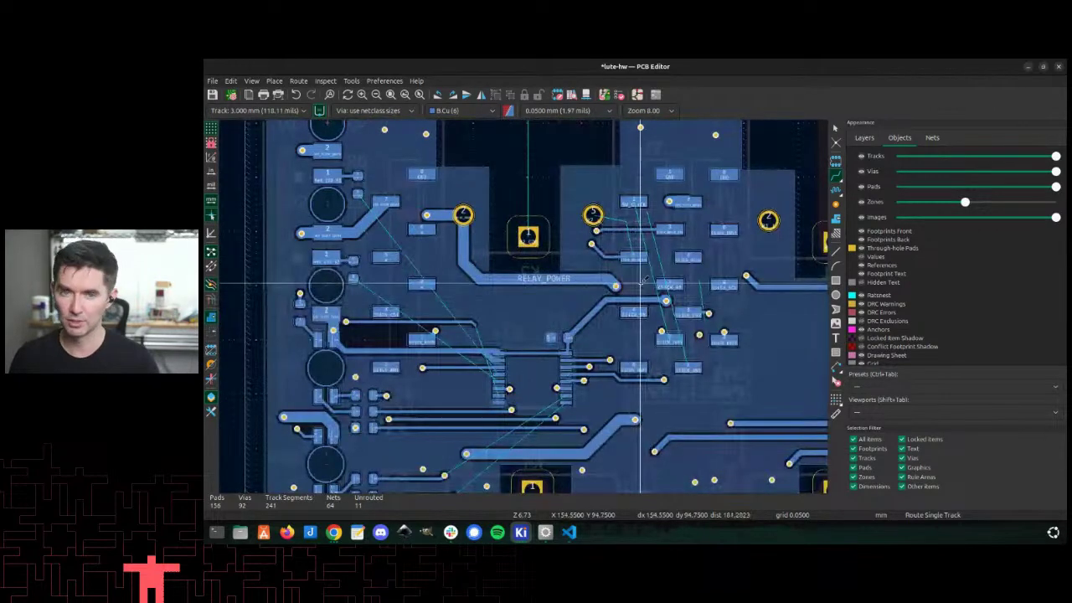
# Step: Lower the horizontal run of the RELAY_POWER track below K2 on B.Cu, shorten its corner bevel, and refill the zones
pyautogui.scroll(2, 526, 292)
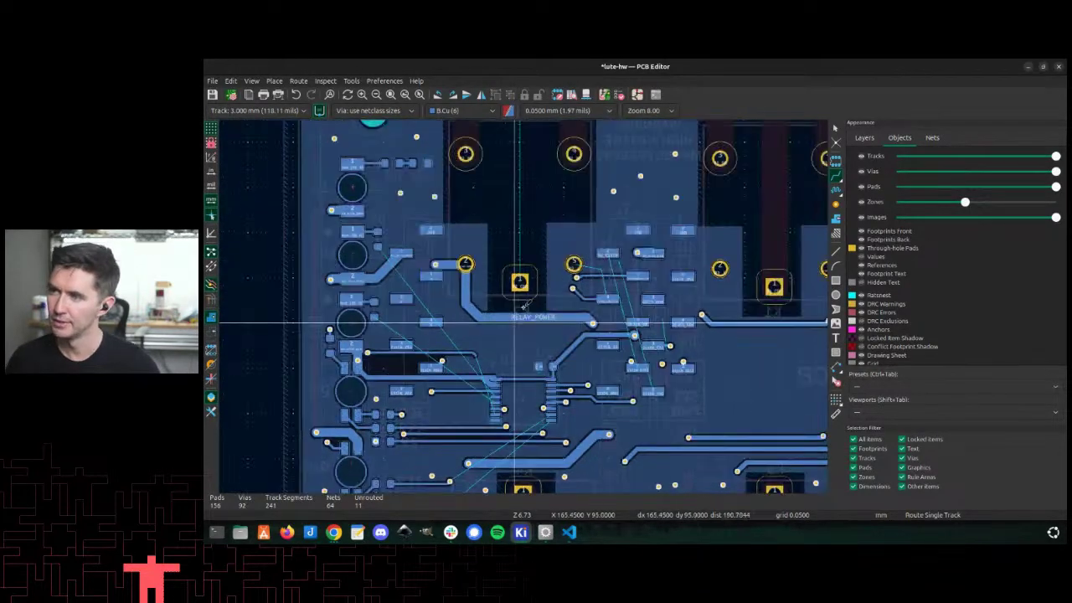
pyautogui.click(524, 297)
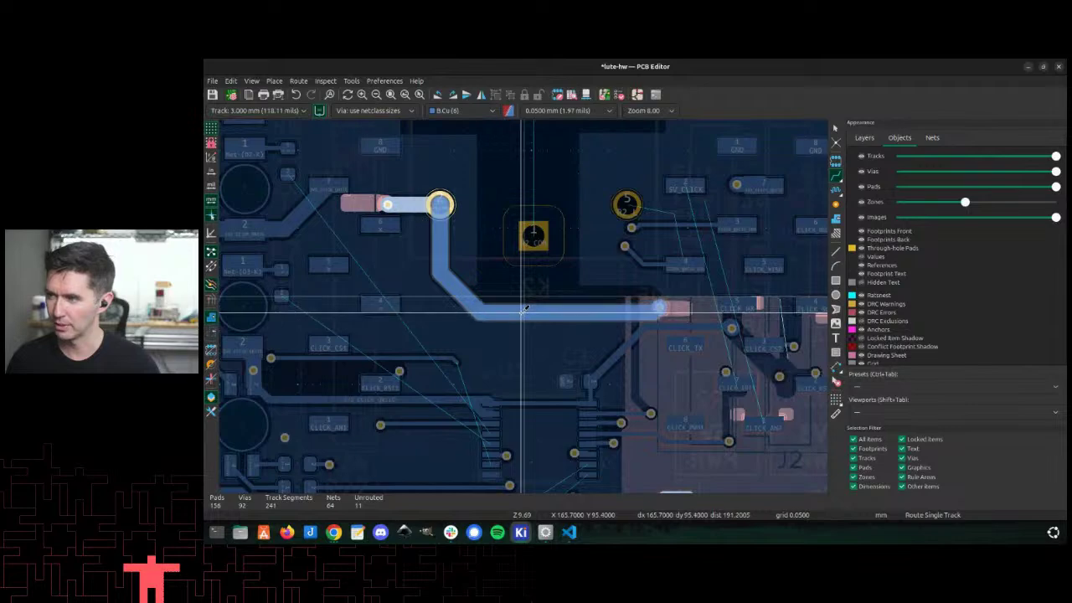
pyautogui.press('Escape')
pyautogui.press('b')
pyautogui.click(462, 294)
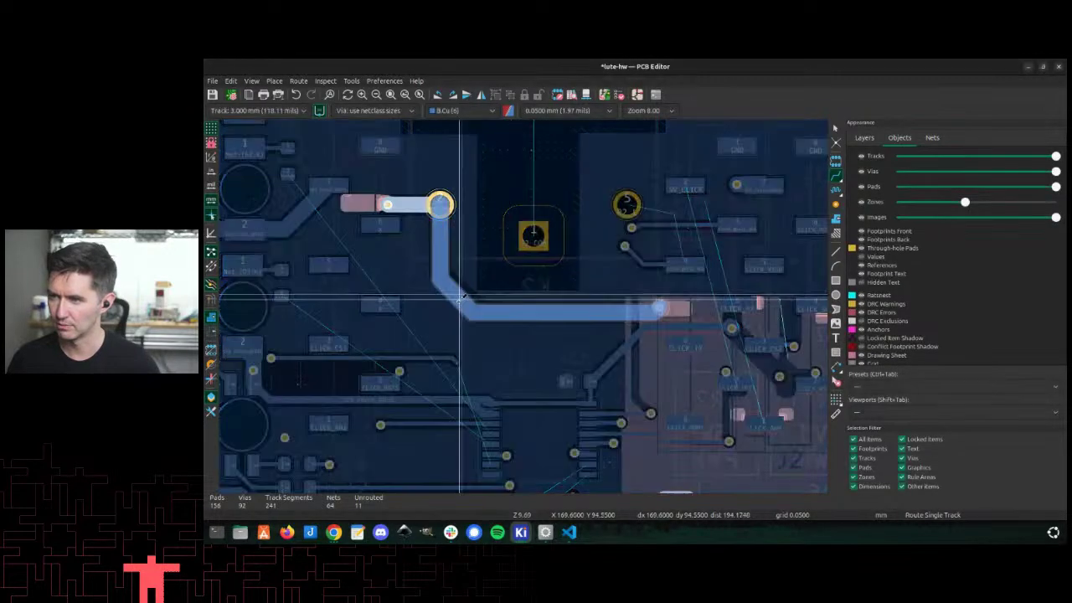
pyautogui.press('Escape')
pyautogui.press('b')
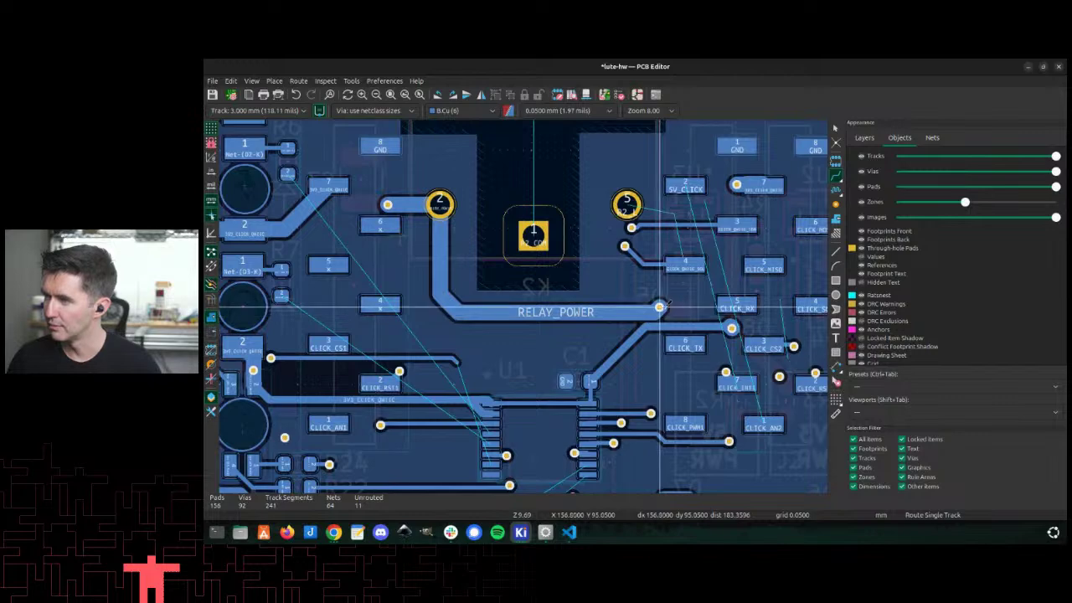
# Step: Move the end via of the RELAY_POWER track closer to K2, readjust the track's horizontal run, and refill all zones
pyautogui.click(660, 307)
pyautogui.doubleClick(655, 298)
pyautogui.click(651, 298)
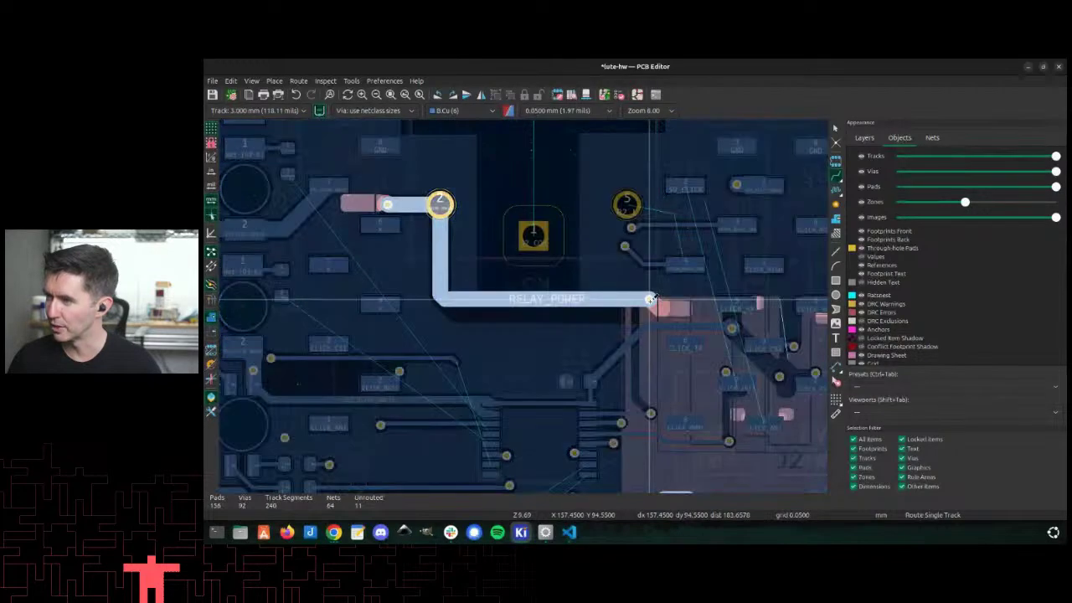
pyautogui.press('Escape')
pyautogui.scroll(-1, 651, 299)
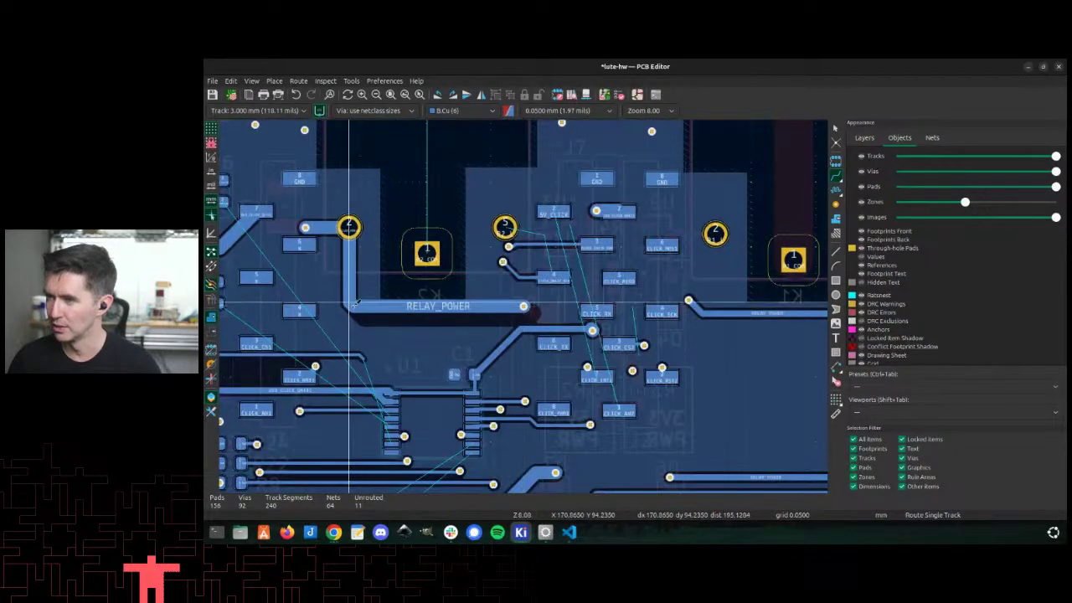
pyautogui.moveTo(483, 306); pyautogui.dragTo(433, 311)
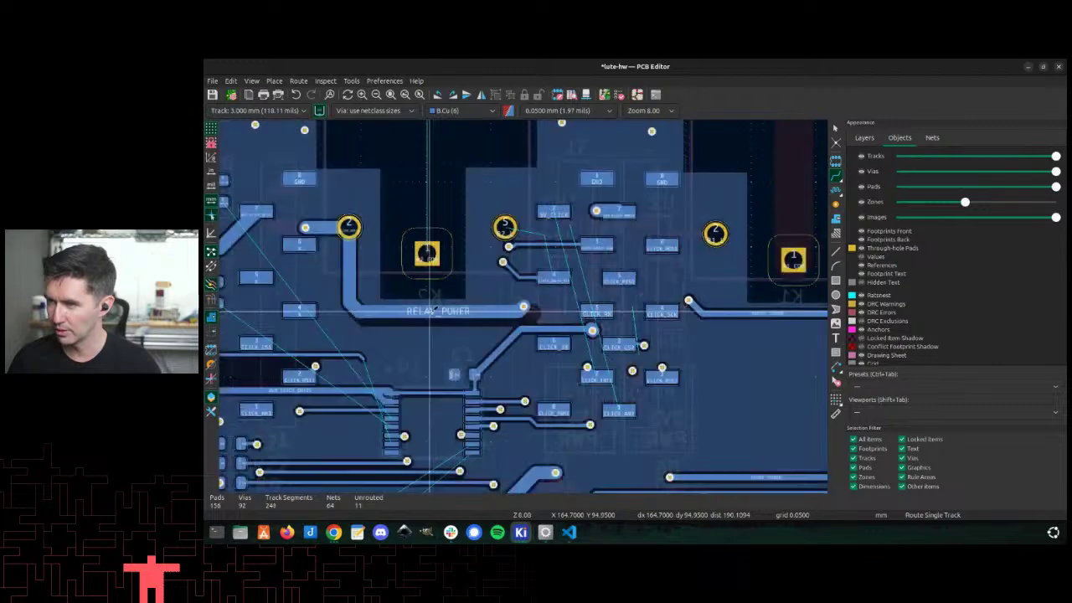
pyautogui.scroll(-2, 444, 311)
pyautogui.press('b')
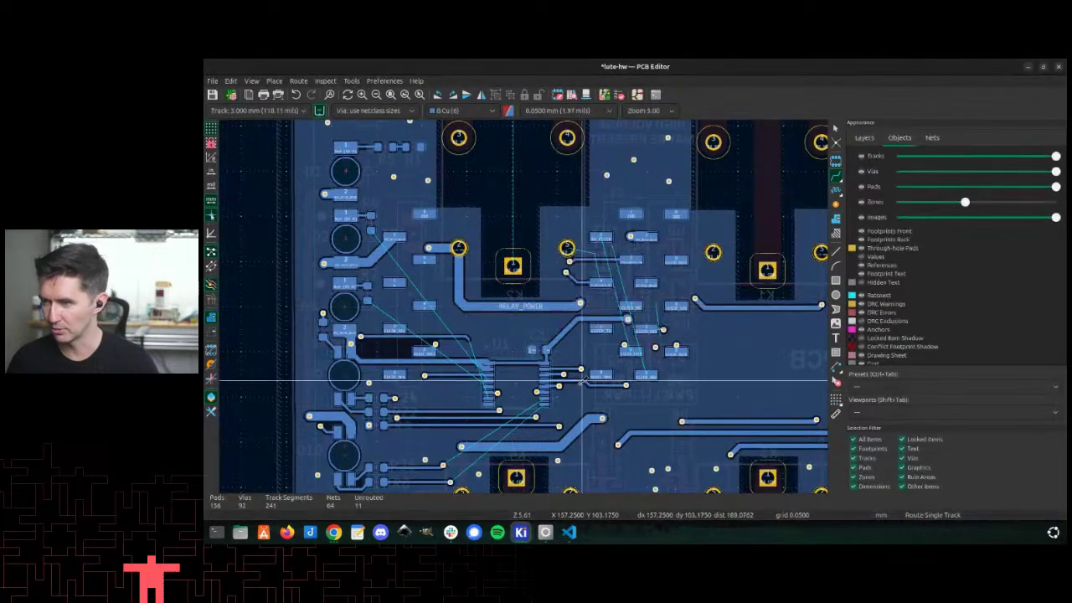
# Step: Try to route the BATTERY_ICON connection from R6 pad 2 to U1 on B.Cu with a 1.000 mm track and automatic finishing
pyautogui.scroll(2, 368, 277)
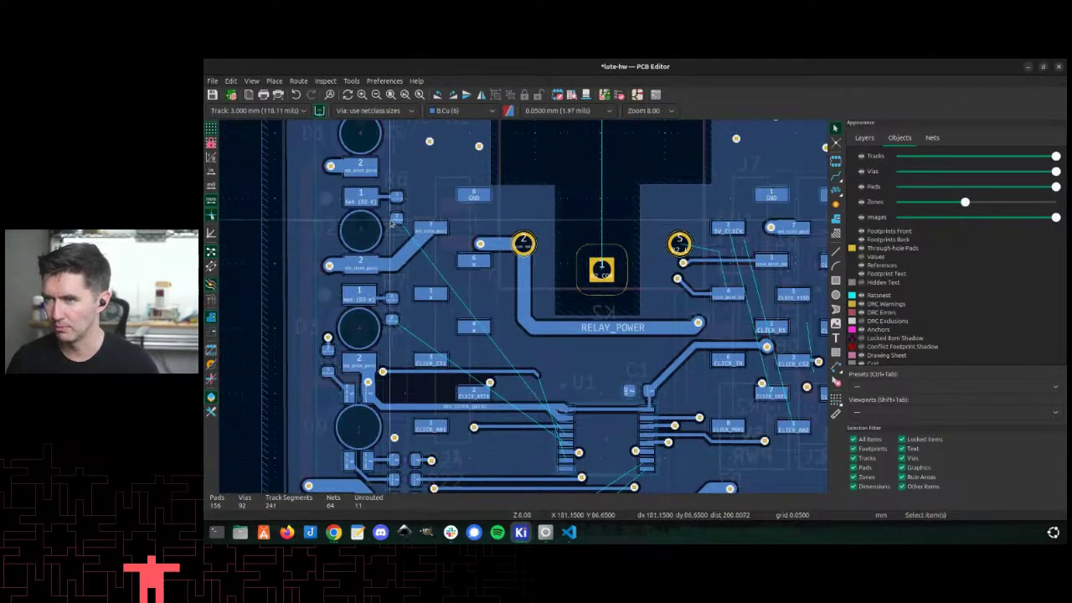
pyautogui.click(401, 217)
pyautogui.hotkey('shift', 'w')
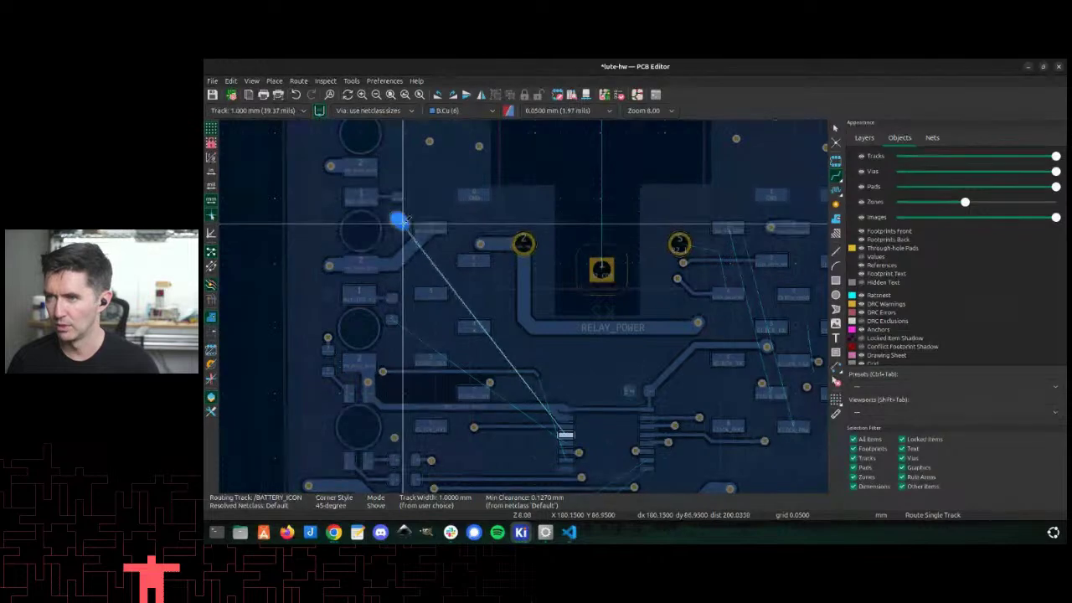
pyautogui.press('Escape')
pyautogui.press('Escape')
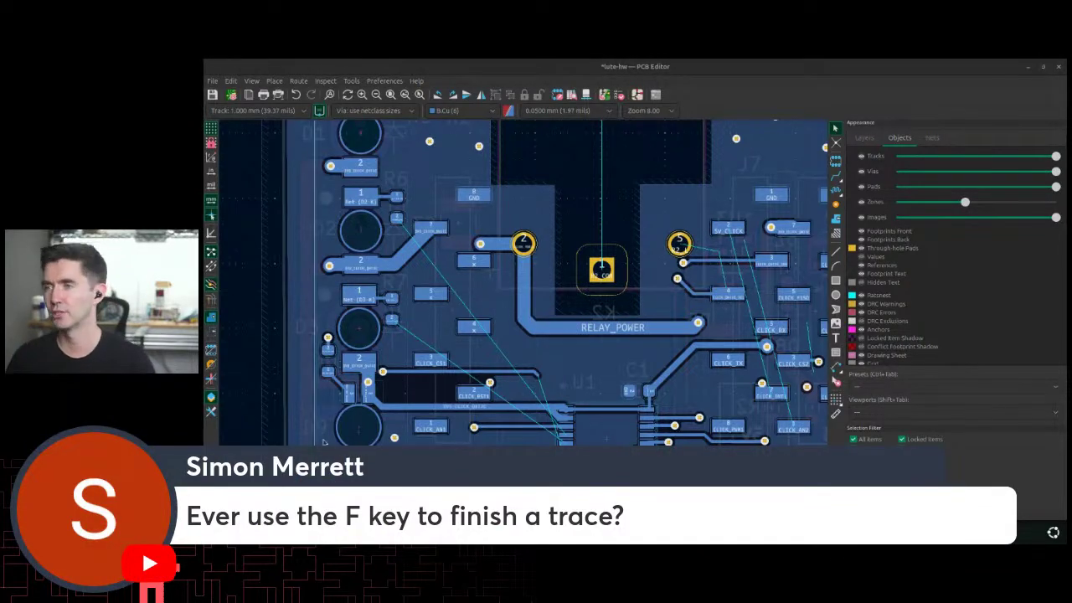
pyautogui.click(399, 219)
pyautogui.press('x')
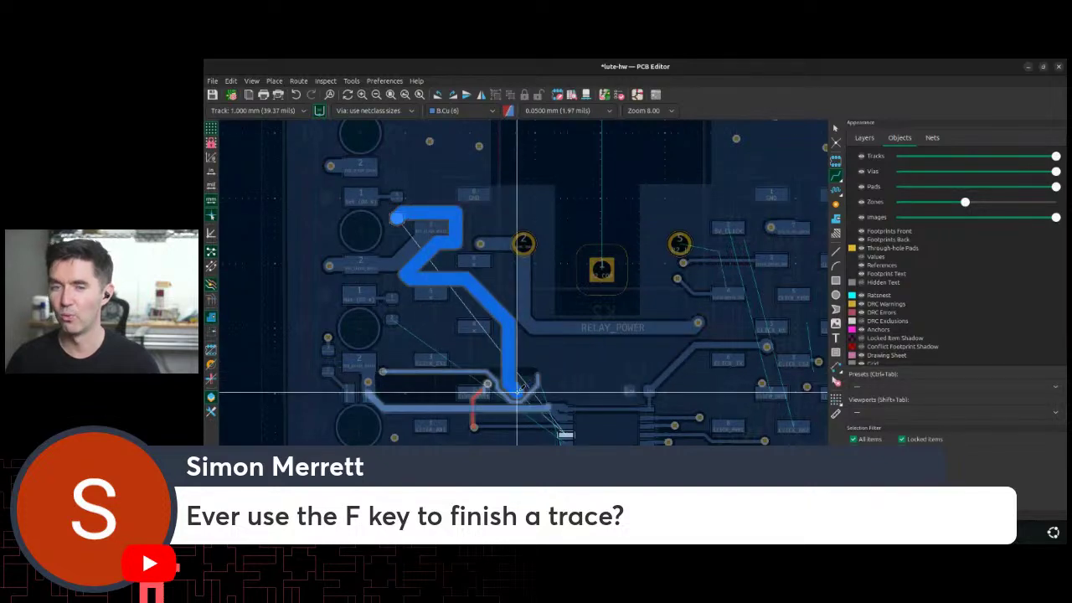
pyautogui.press('f')
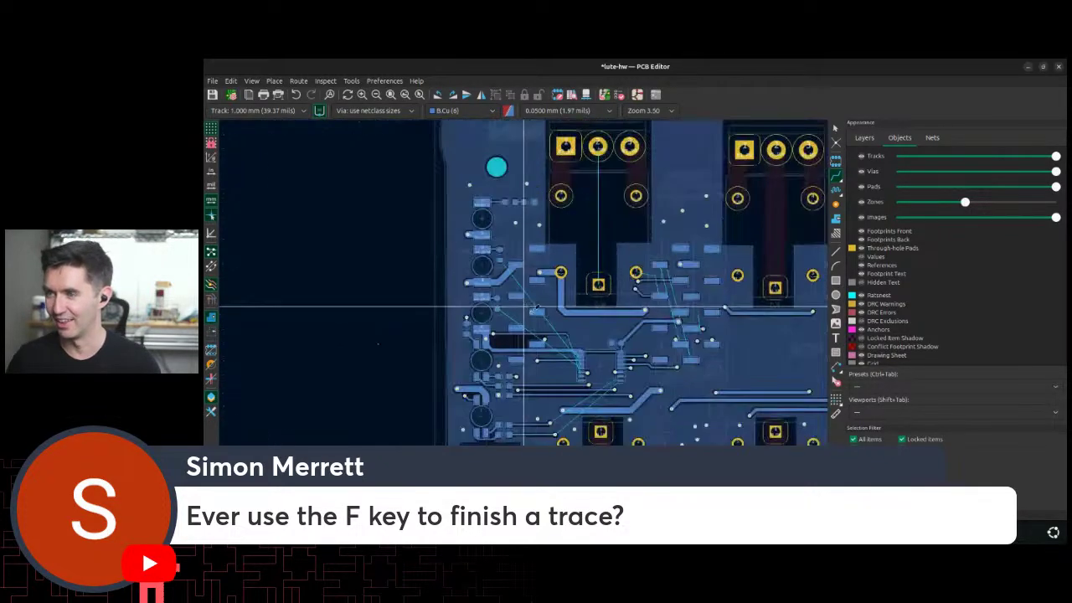
# Step: Route BATTERY_ICON from its U1 pad to R6 pad 2 at netclass width, using vias to alternate between B.Cu and F.Cu
pyautogui.press('w')
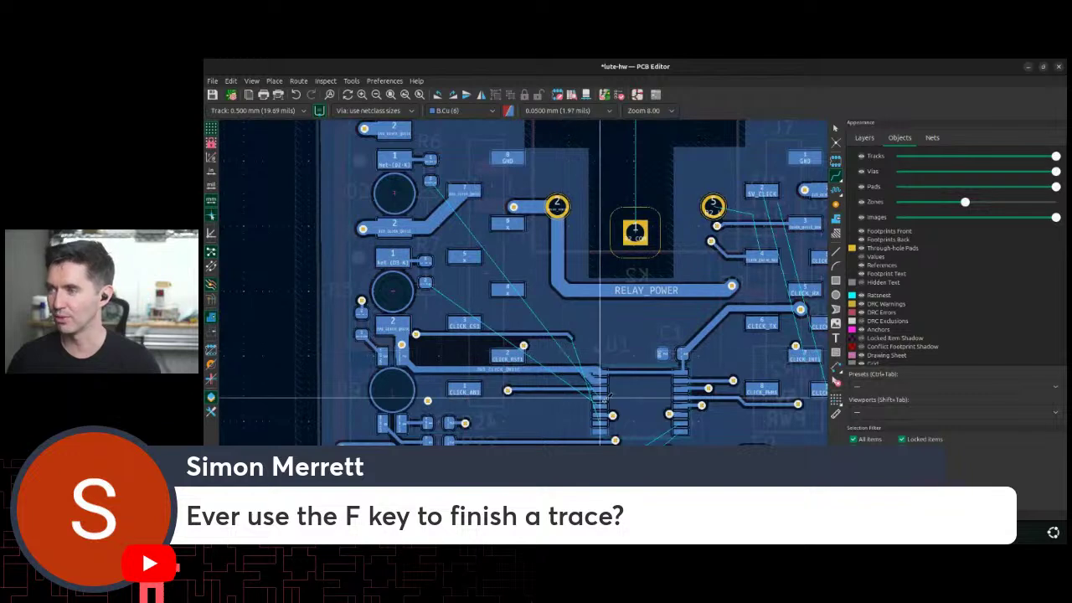
pyautogui.click(608, 394)
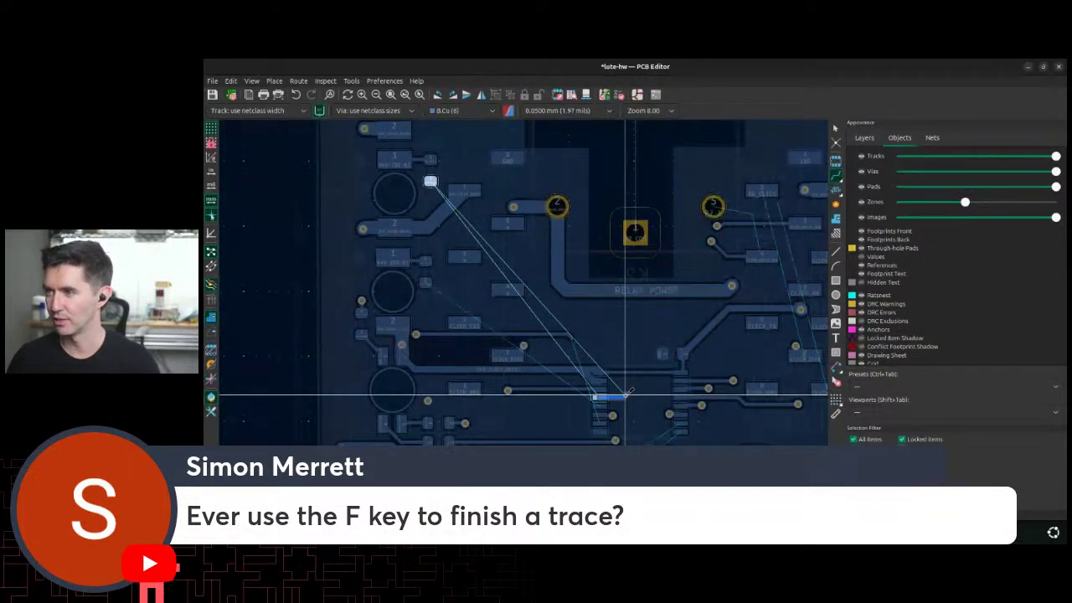
pyautogui.press('v')
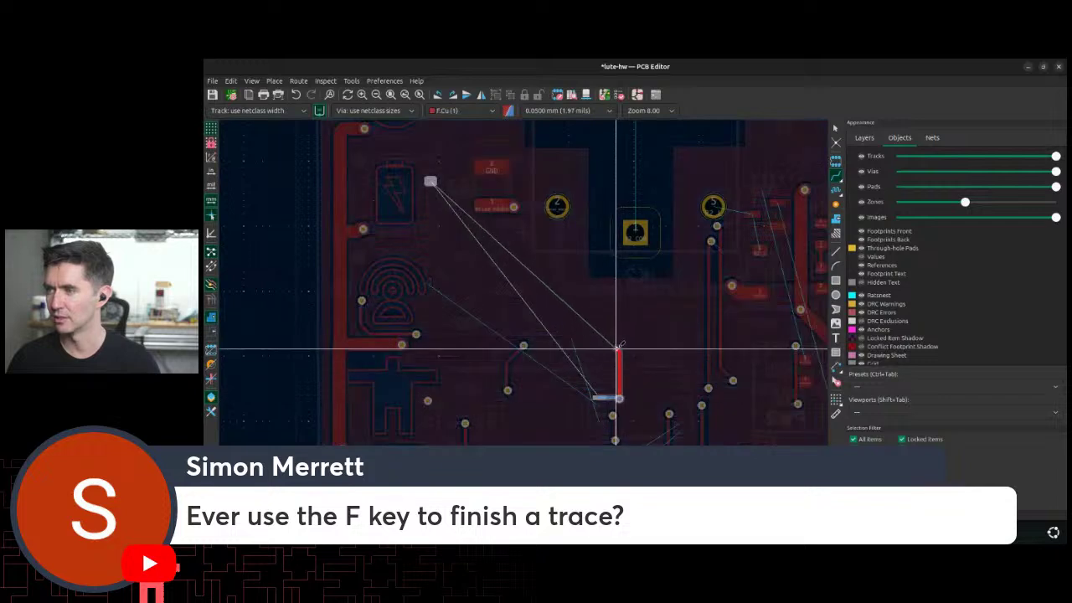
pyautogui.press('f')
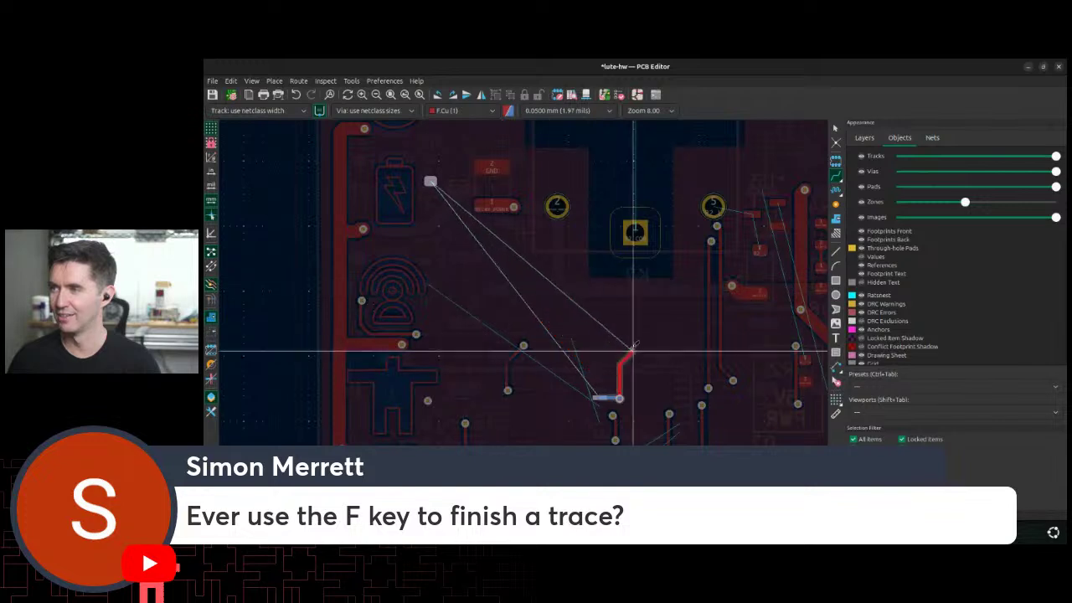
pyautogui.press('v')
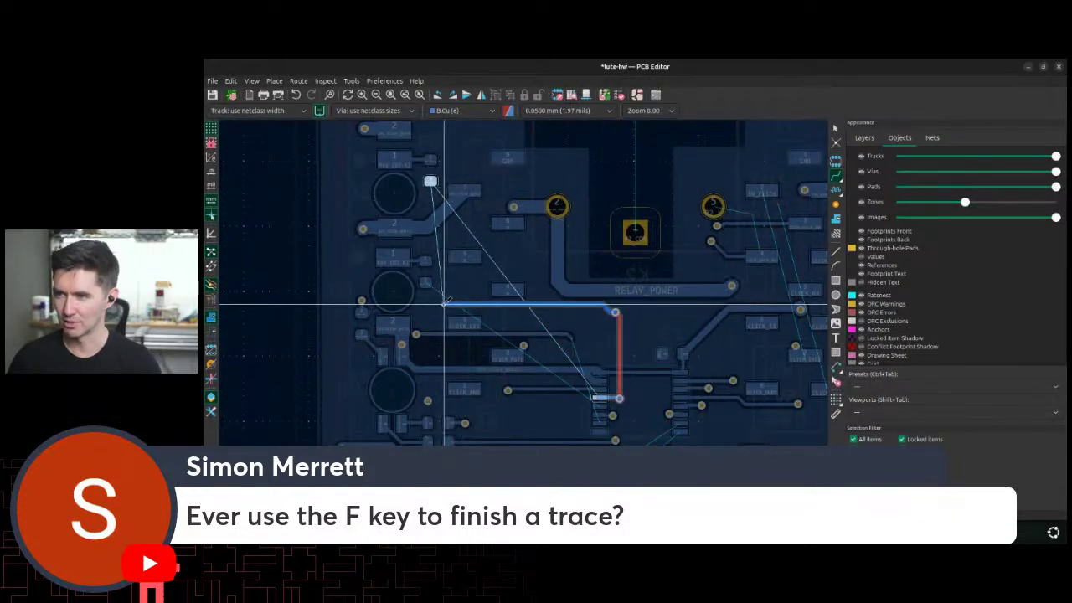
pyautogui.press('v')
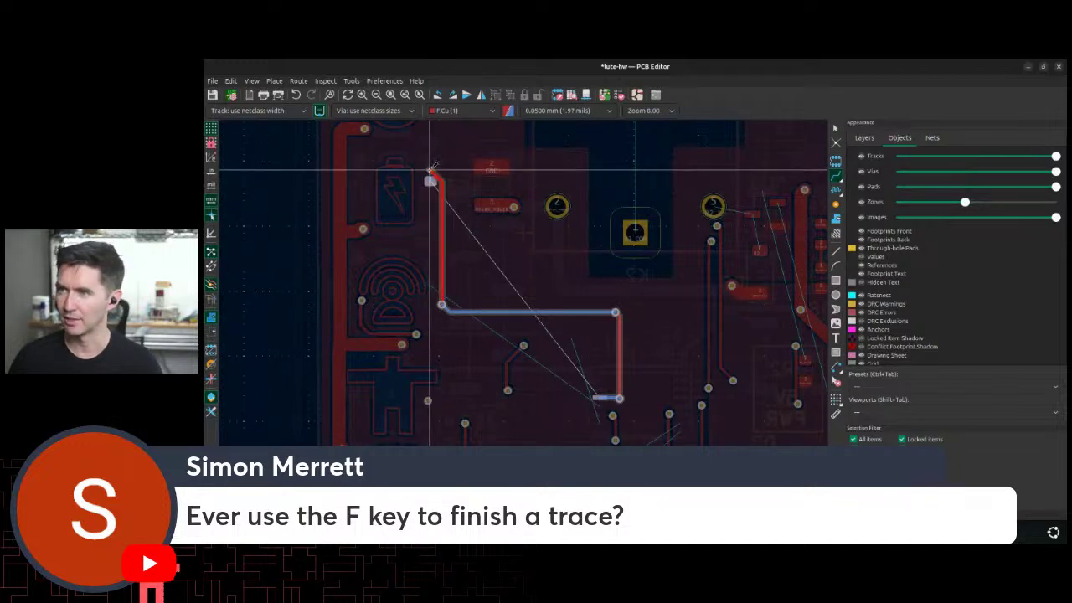
pyautogui.press('f')
pyautogui.scroll(4, 432, 171)
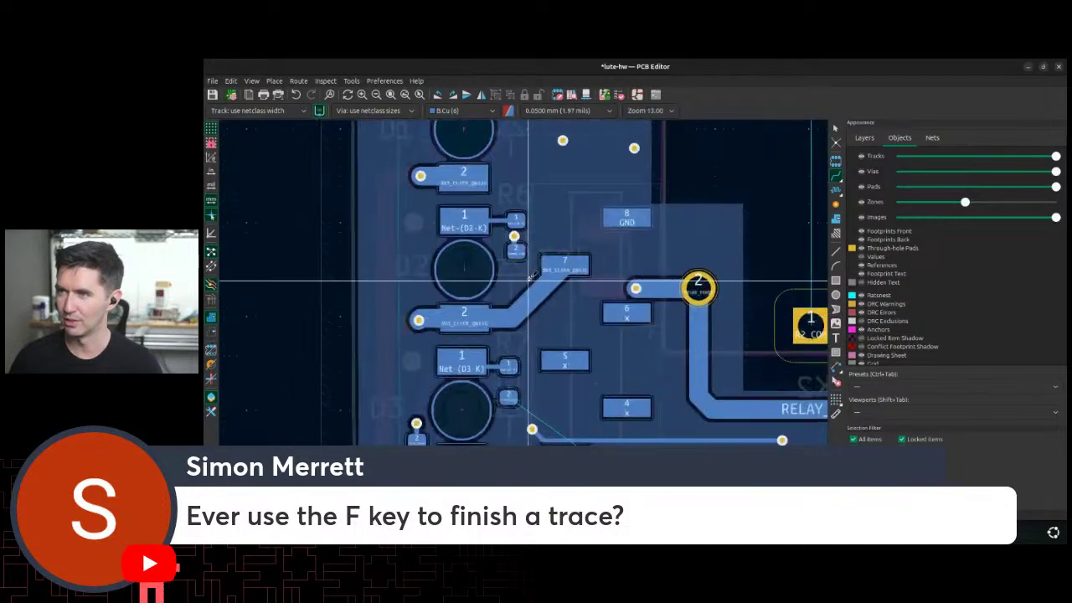
pyautogui.press('pageup')
pyautogui.press('pagedown')
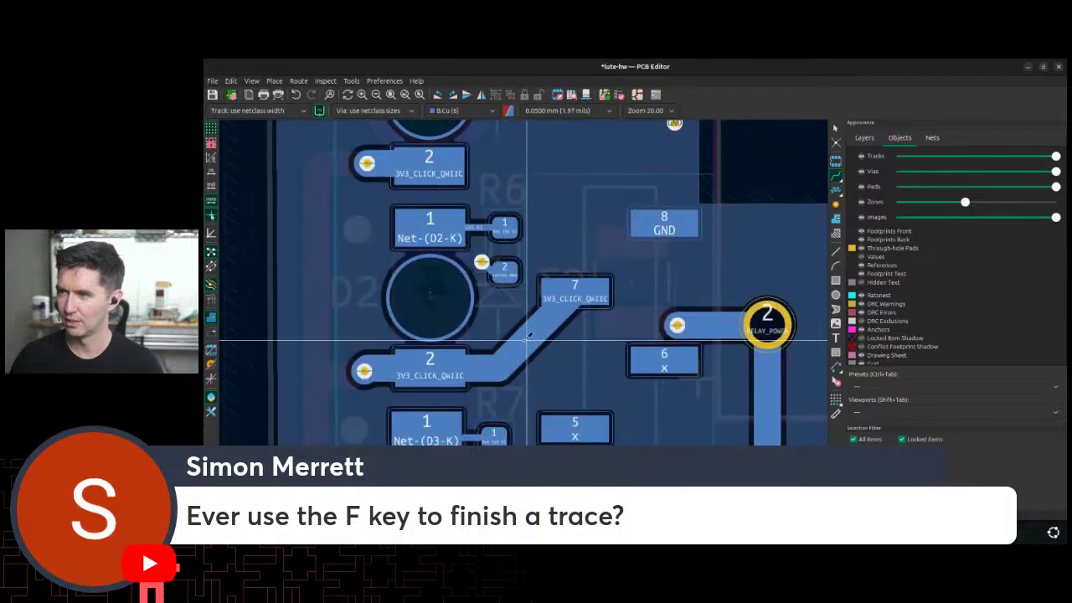
pyautogui.scroll(-5, 609, 344)
pyautogui.scroll(-2, 544, 318)
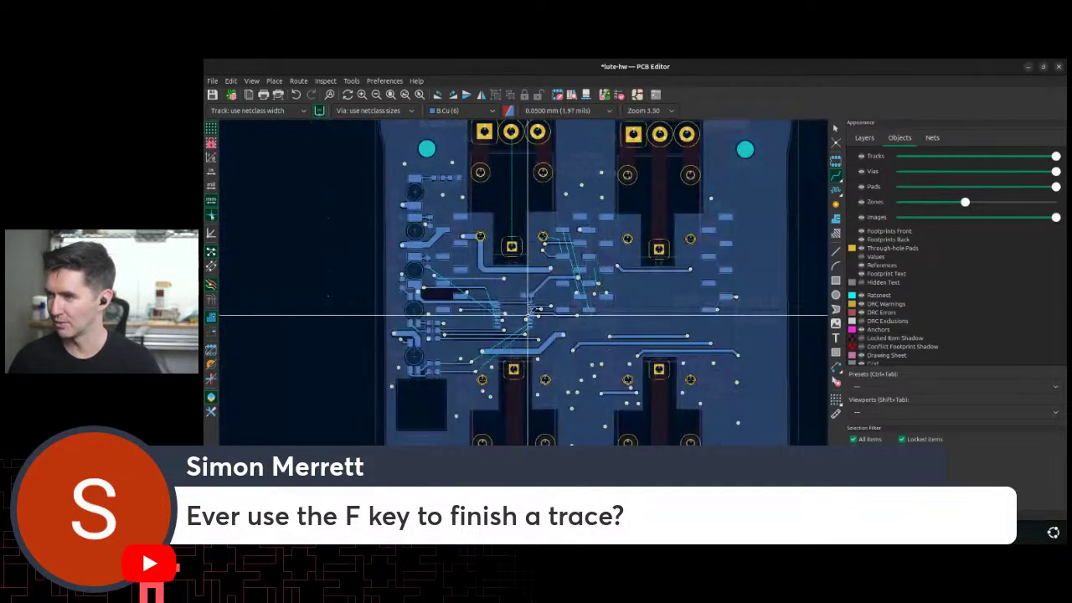
pyautogui.scroll(4, 509, 347)
pyautogui.scroll(4, 490, 346)
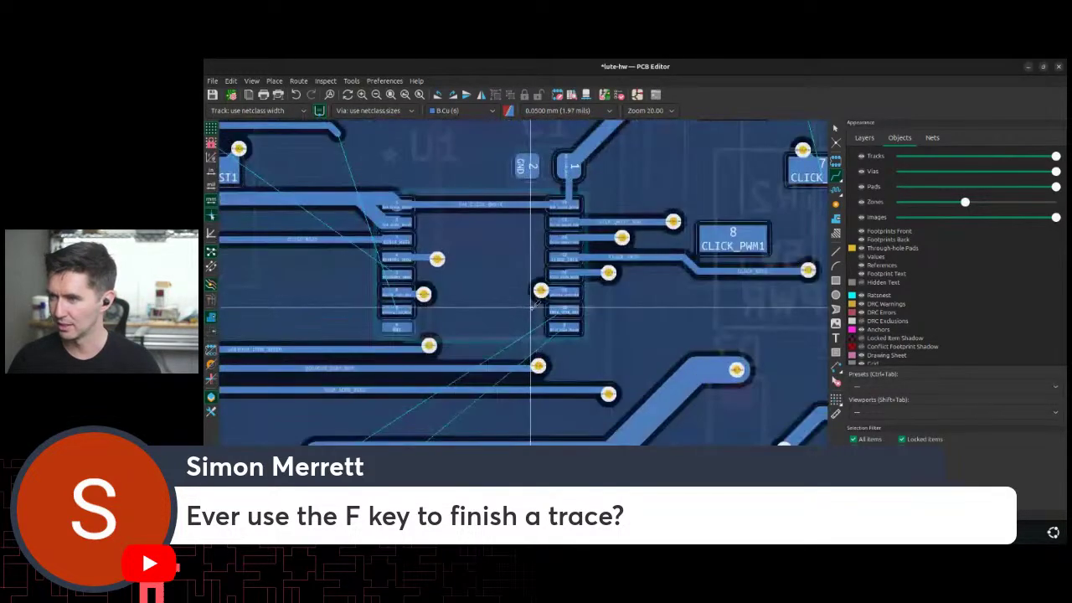
pyautogui.press('x')
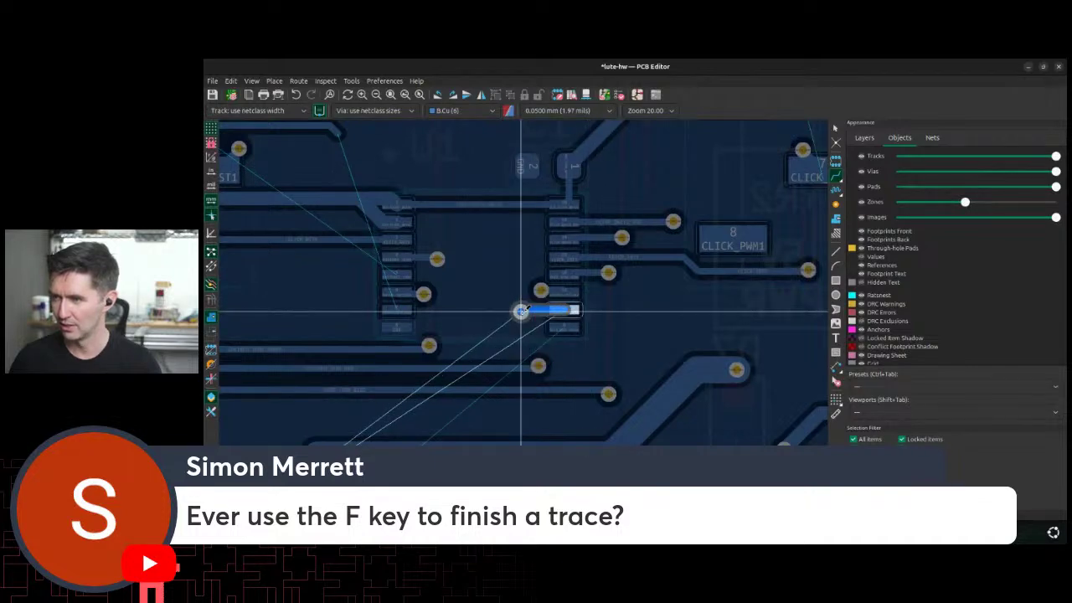
pyautogui.press('v')
pyautogui.press('Escape')
# Step: Route the connection from U1's second-lowest right-hand pad through a via and automatically finish it on F.Cu to the via beside R25
pyautogui.scroll(-3, 523, 308)
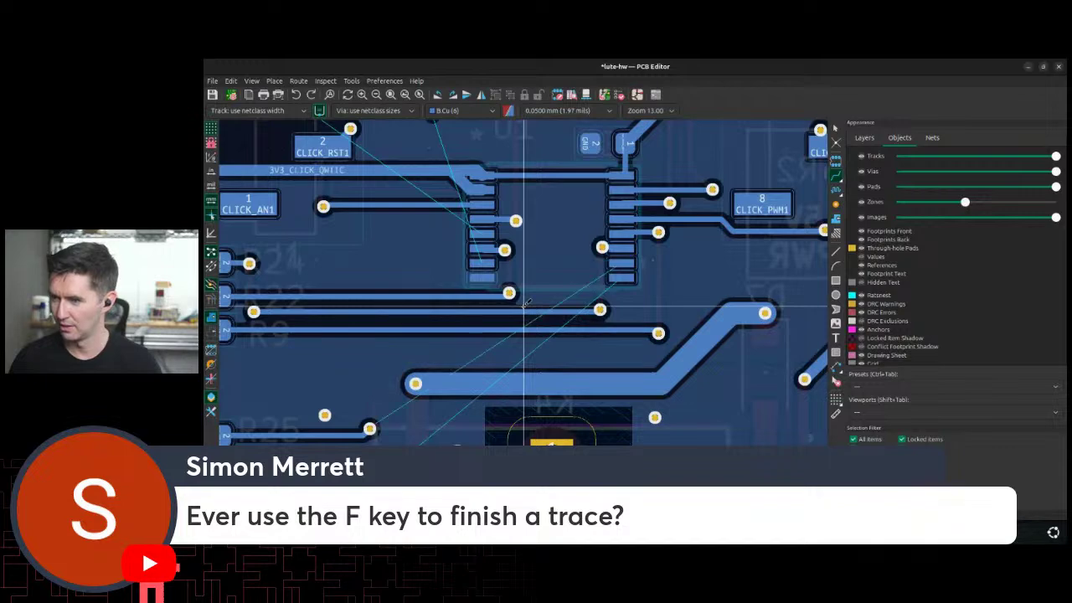
pyautogui.click(595, 265)
pyautogui.click(585, 265)
pyautogui.press('f')
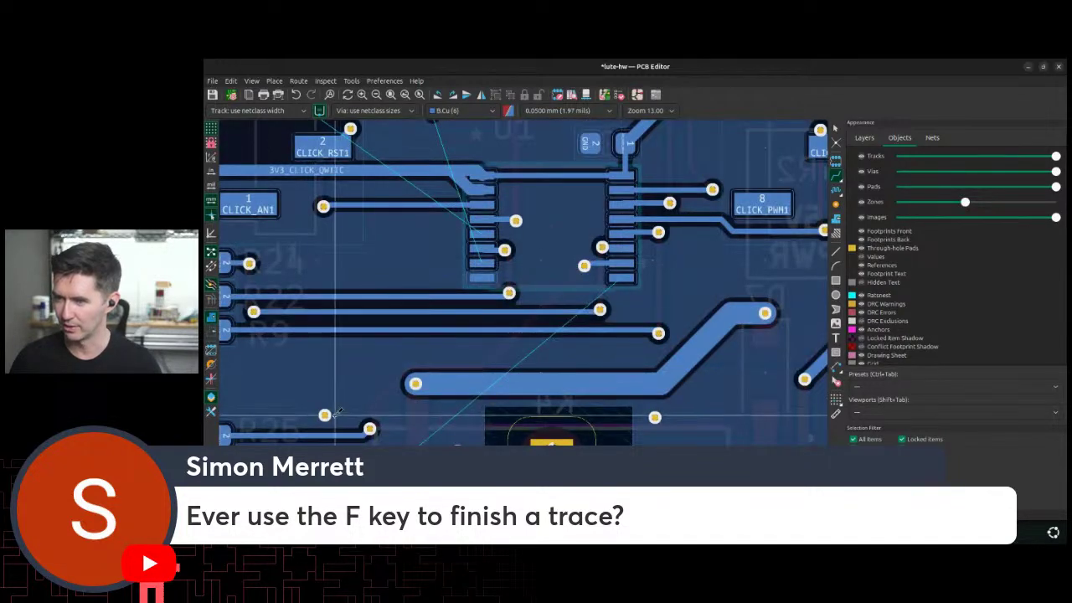
pyautogui.scroll(2, 345, 416)
pyautogui.scroll(-2, 544, 300)
# Step: Move the horizontal run of the F.Cu track between U1 and R25 up, away from the RELAY_POWER via
pyautogui.press('1')
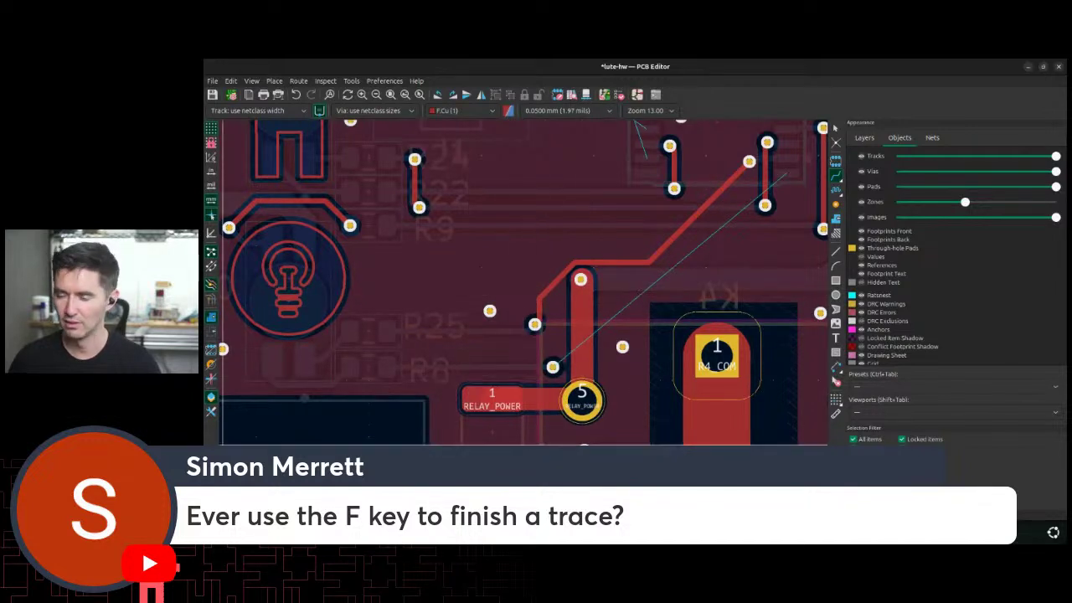
pyautogui.moveTo(608, 261); pyautogui.dragTo(554, 246)
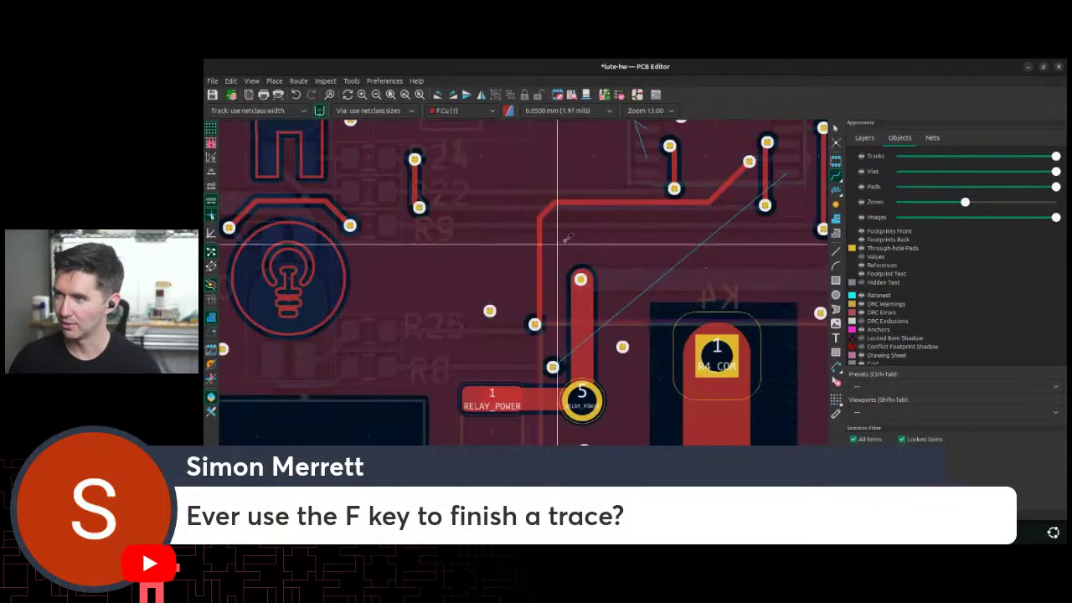
pyautogui.scroll(2, 544, 251)
pyautogui.moveTo(519, 308); pyautogui.dragTo(525, 311)
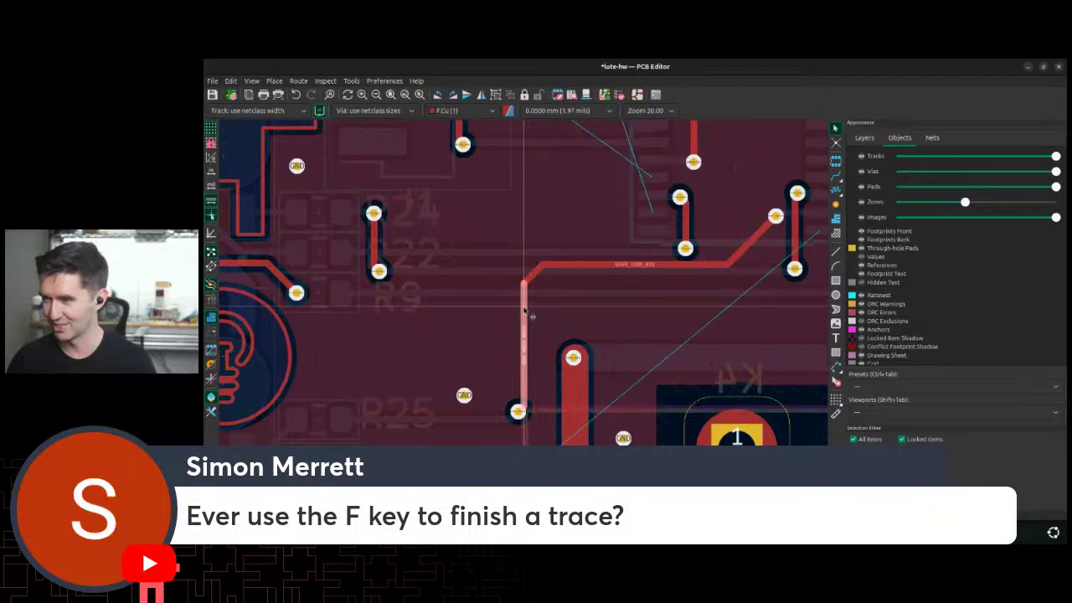
# Step: Delete the vertical F.Cu segment above the R25 via and try to finish the missing stretch automatically
pyautogui.press('Delete')
pyautogui.scroll(-3, 525, 314)
pyautogui.scroll(3, 526, 314)
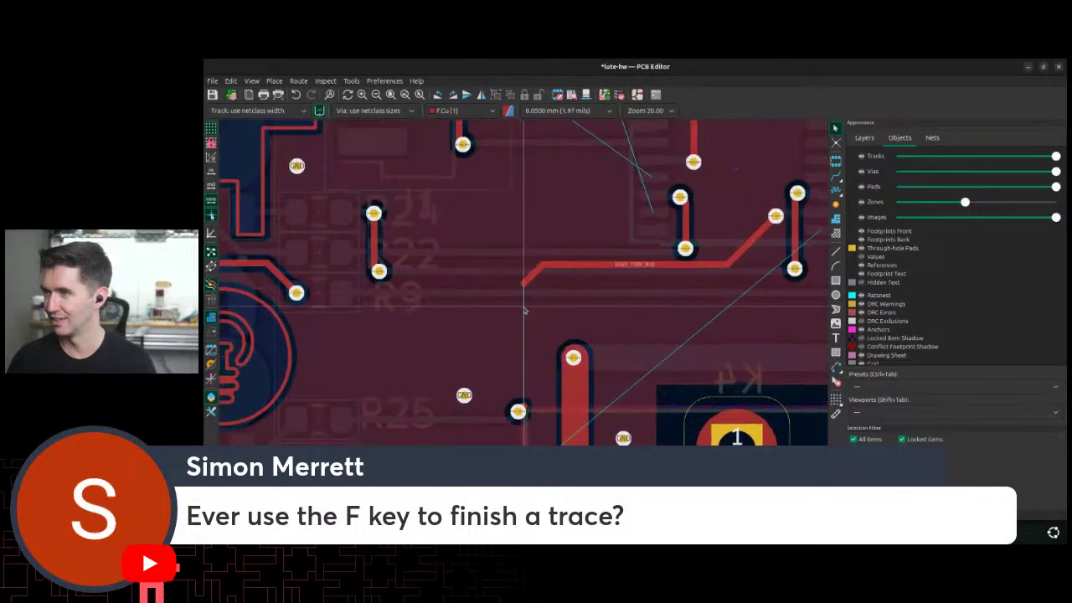
pyautogui.press('x')
pyautogui.press('f')
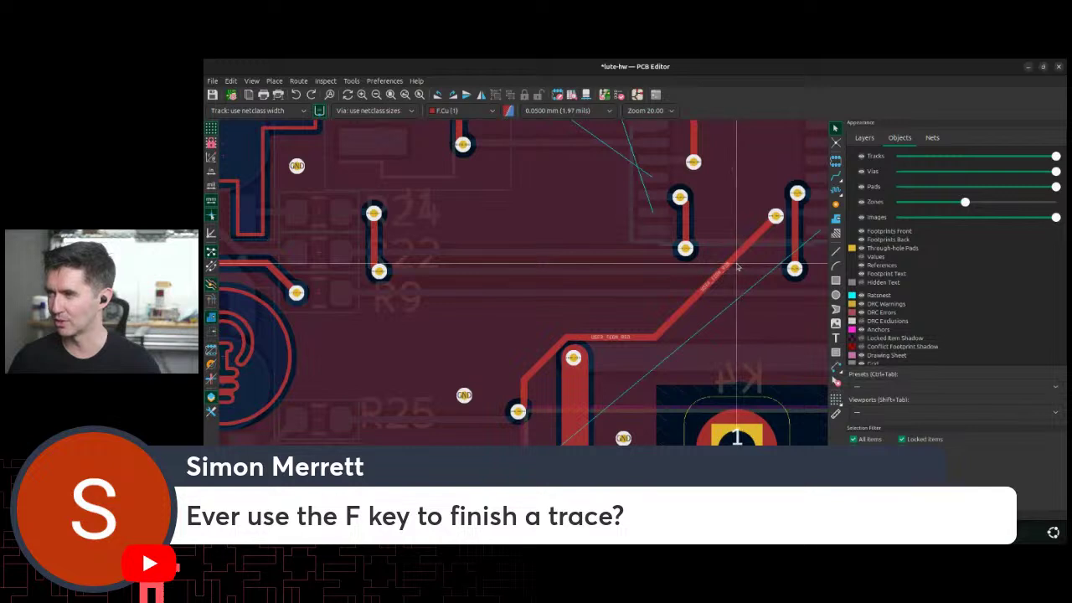
# Step: Delete the diagonal and horizontal F.Cu segments between the U1 and R25 vias, and try shifting the U1 via away from its pad
pyautogui.press('Escape')
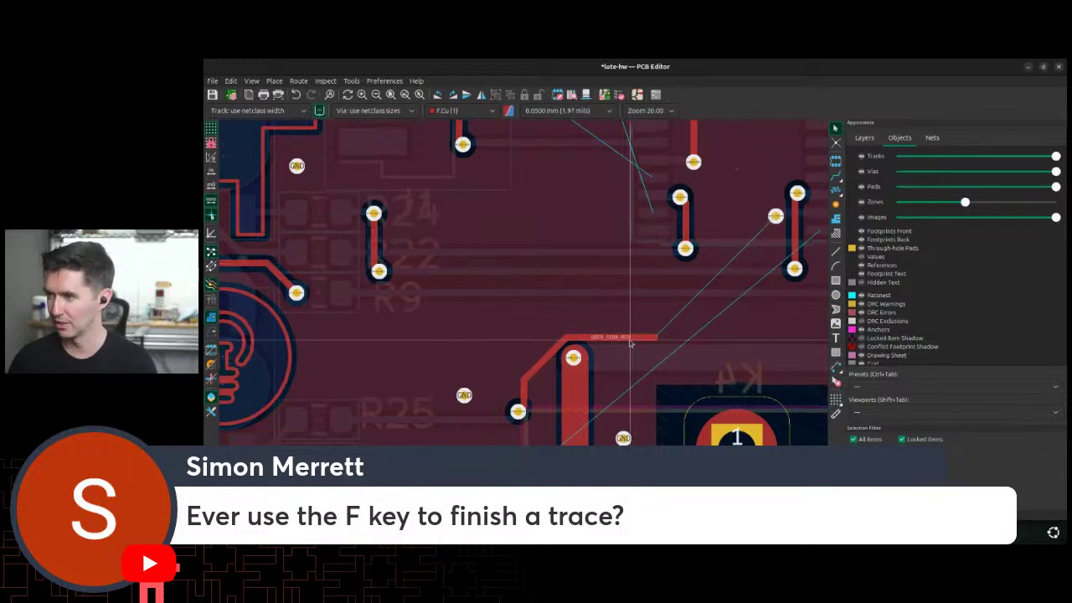
pyautogui.click(567, 341)
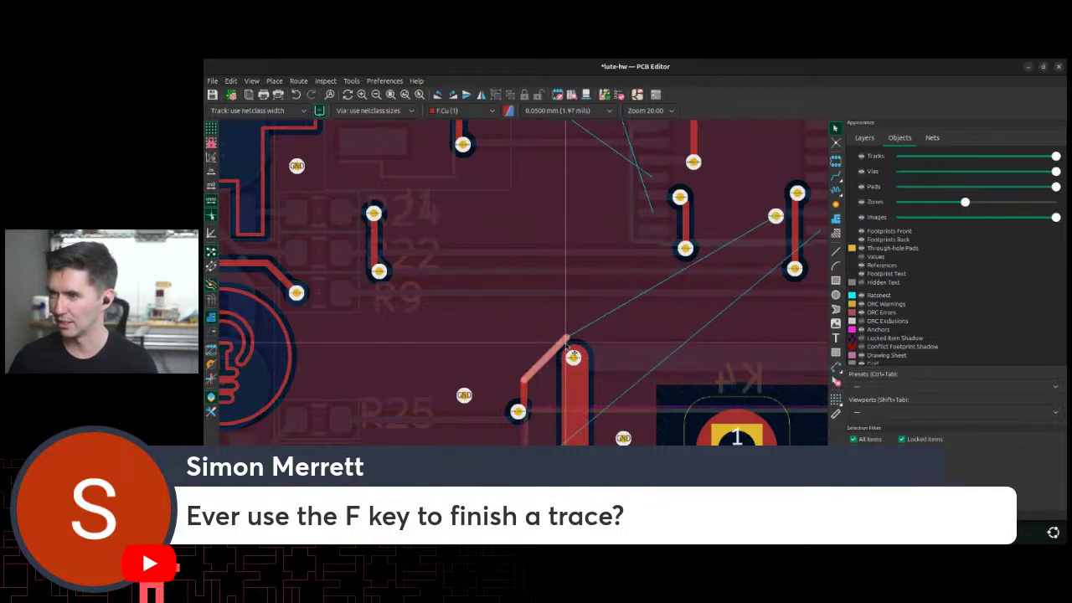
pyautogui.click(753, 218)
pyautogui.press('v')
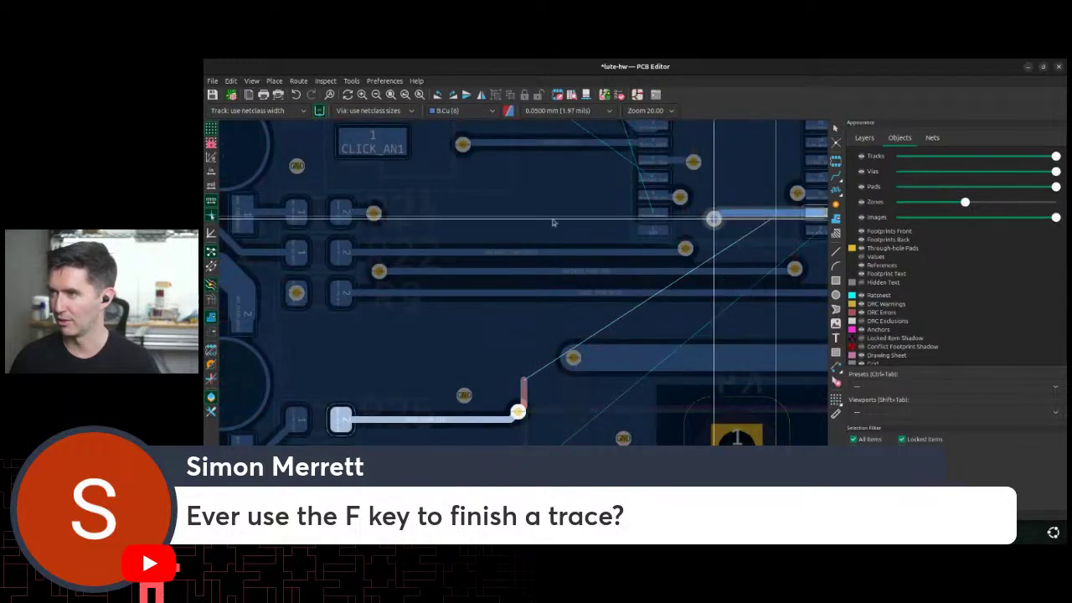
pyautogui.moveTo(759, 218); pyautogui.dragTo(775, 216)
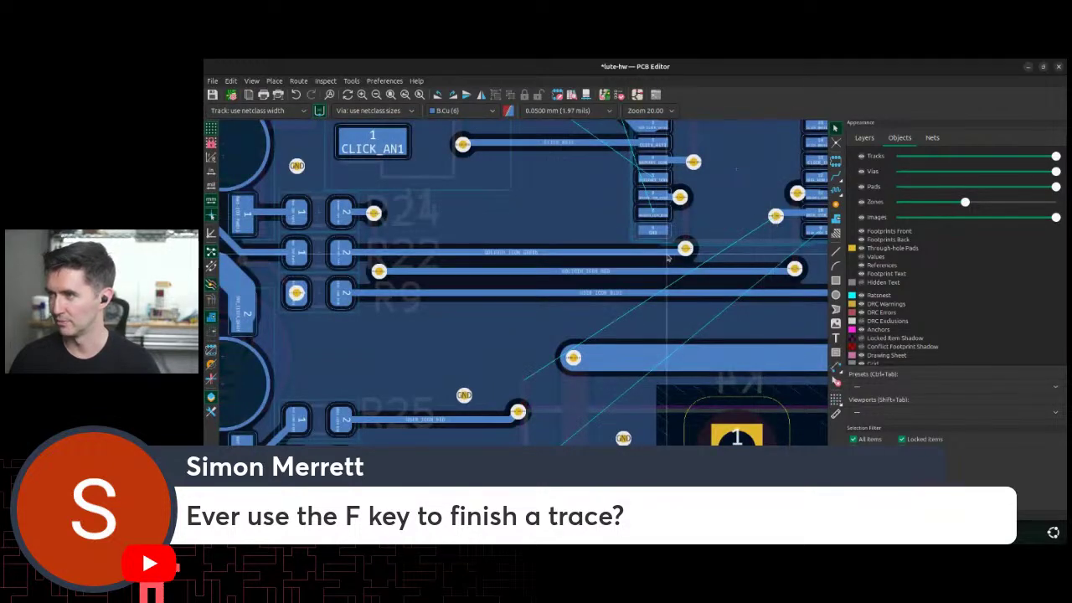
# Step: Shift the GOLIOTH_ICON_GREEN via at the end of R22's track down, farther away from U1
pyautogui.moveTo(685, 249); pyautogui.dragTo(622, 268)
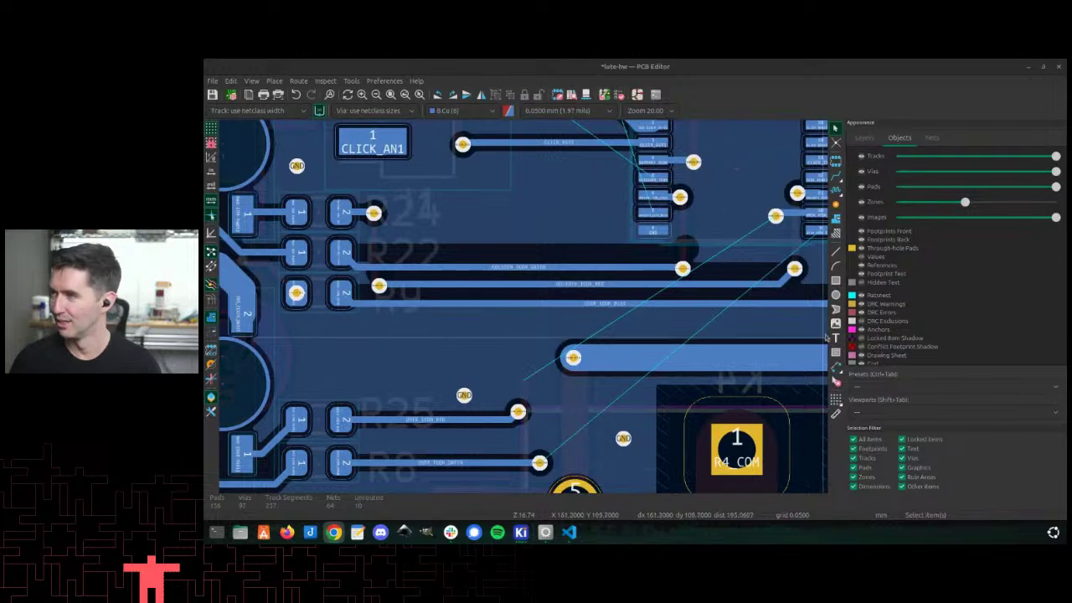
# Step: Reroute USER_ICON_RED without the via beside U1, running on B.Cu to a new via above R25 and on F.Cu to R25's via
pyautogui.click(777, 219)
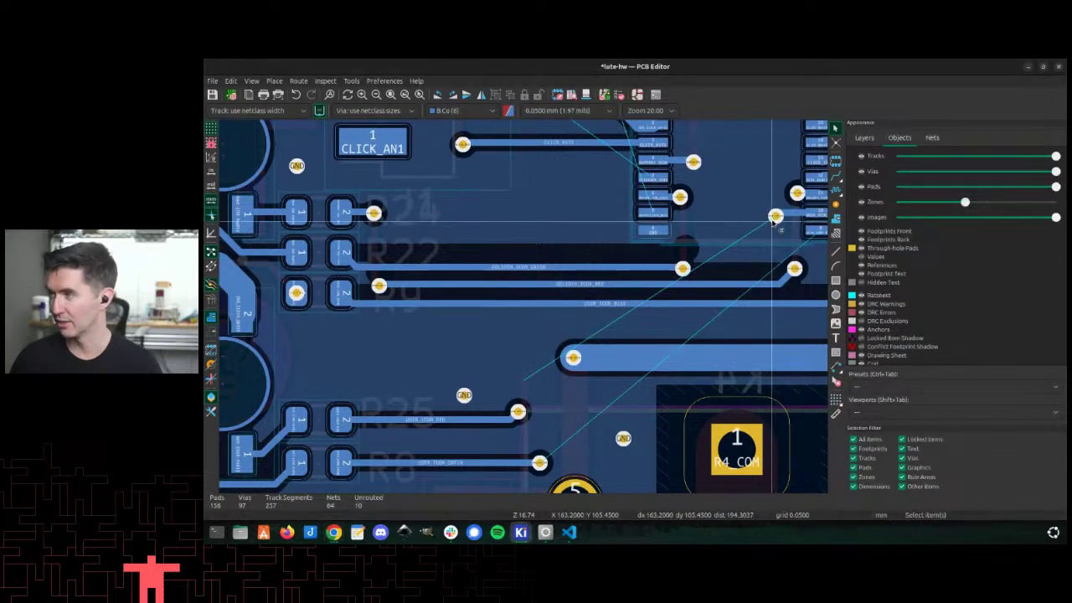
pyautogui.click(777, 219)
pyautogui.press('1')
pyautogui.press('x')
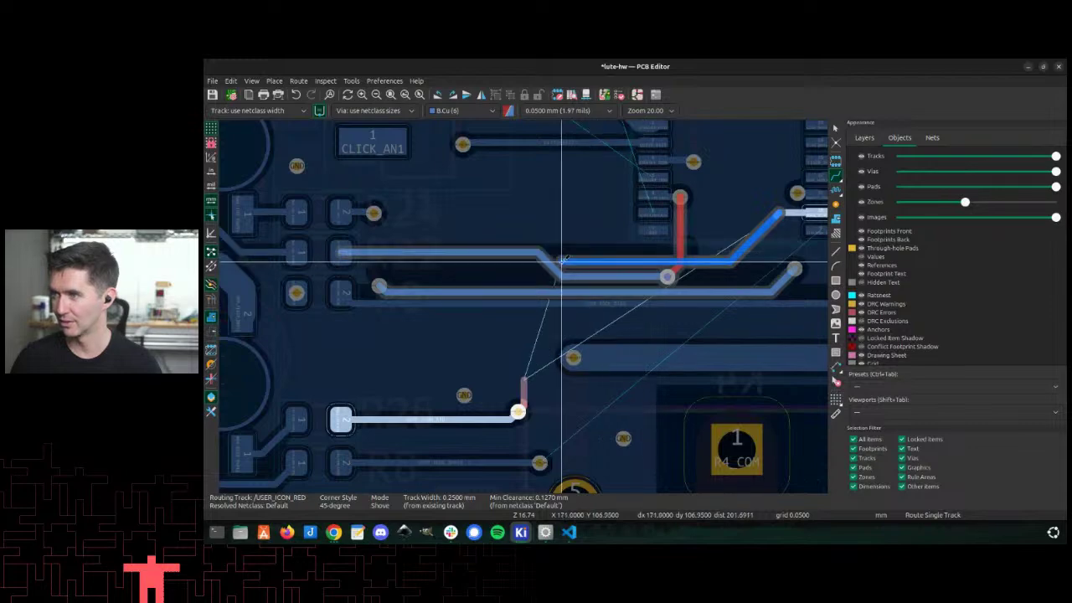
pyautogui.press('v')
pyautogui.click(518, 237)
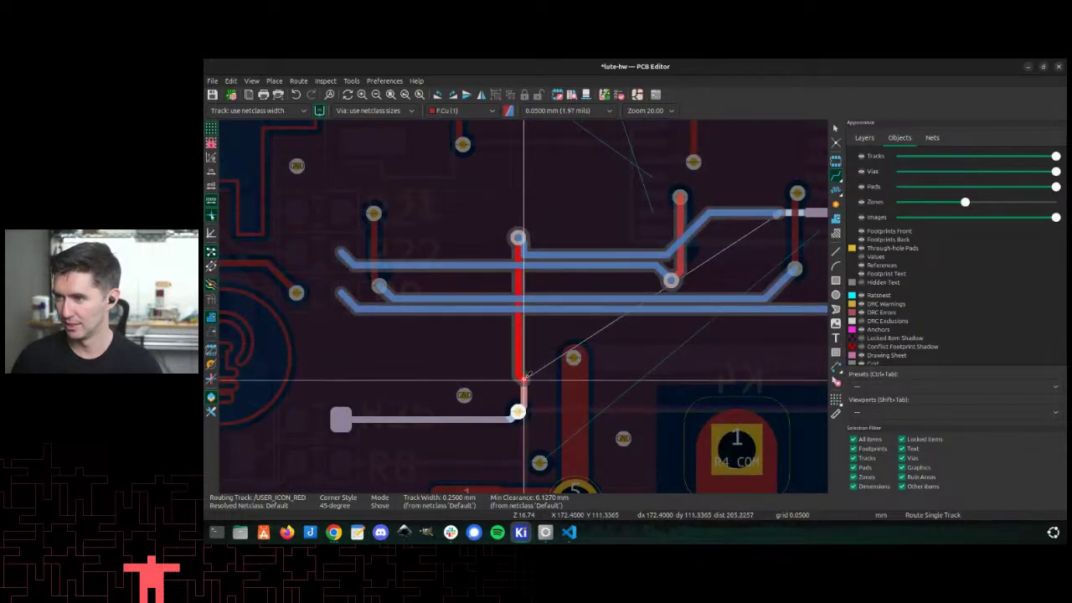
pyautogui.click(519, 390)
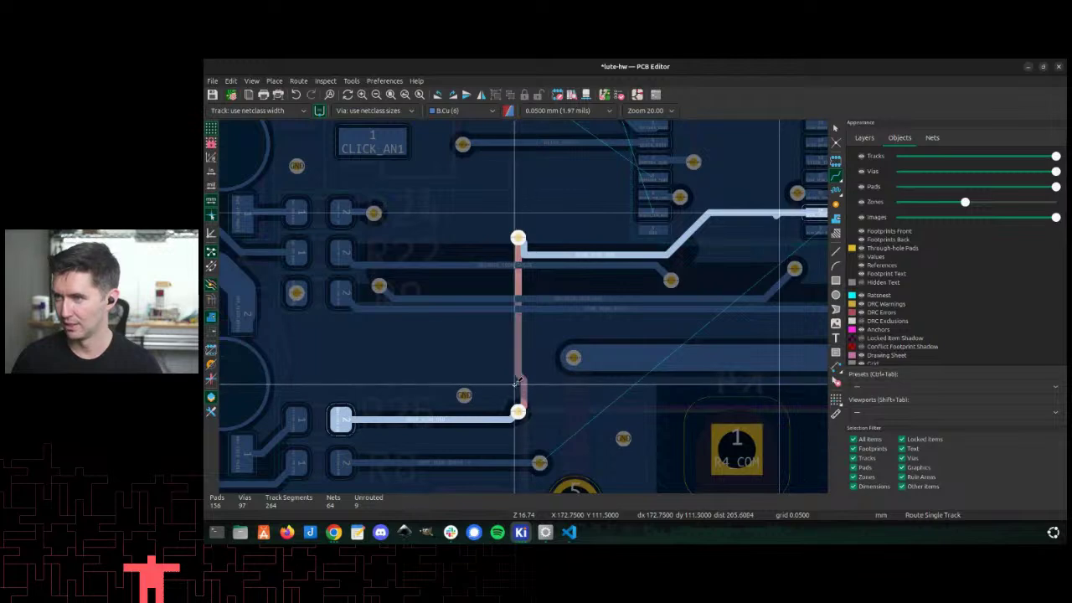
# Step: Shift the upper USER_ICON_RED via slightly up so its track runs closer beneath U1, and refill the zones
pyautogui.press('d')
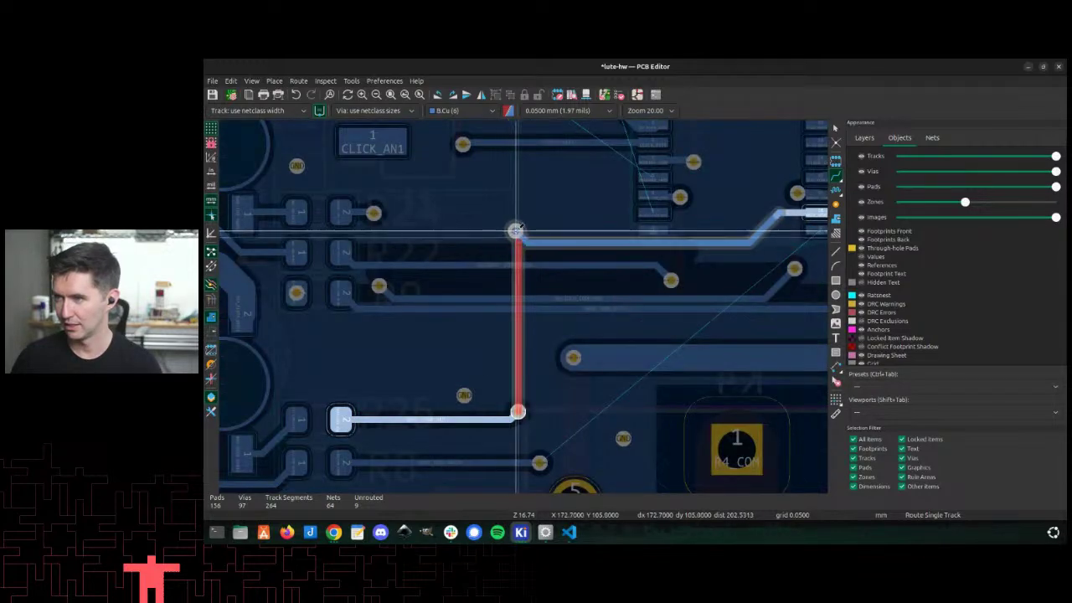
pyautogui.click(514, 232)
pyautogui.press('b')
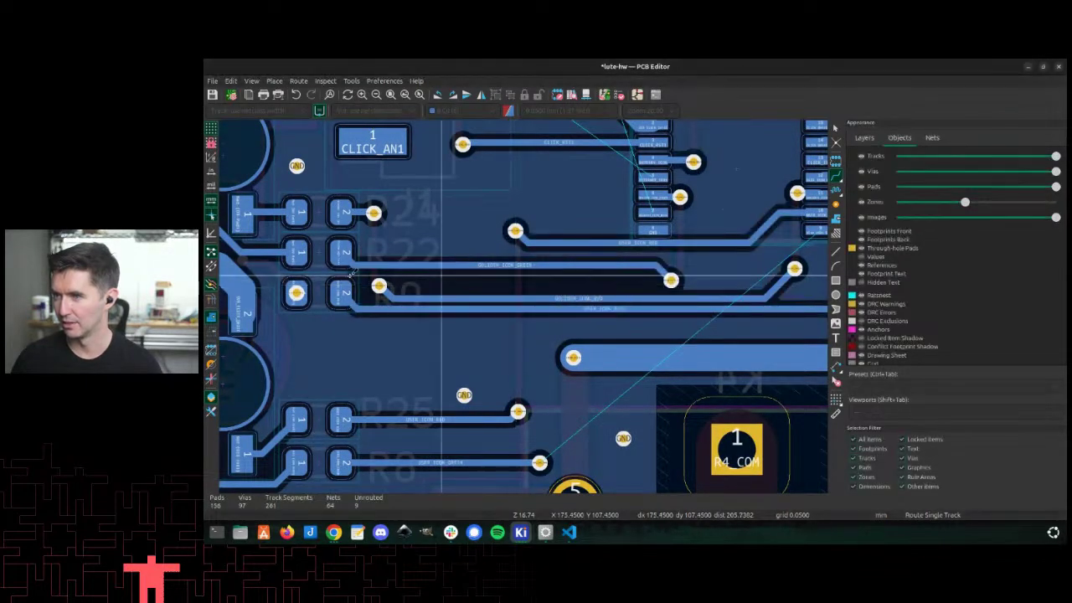
# Step: Lower the B.Cu track from R9 and move the adjacent GOLIOTH_ICON_RED via down and right, refilling the zones
pyautogui.press('d')
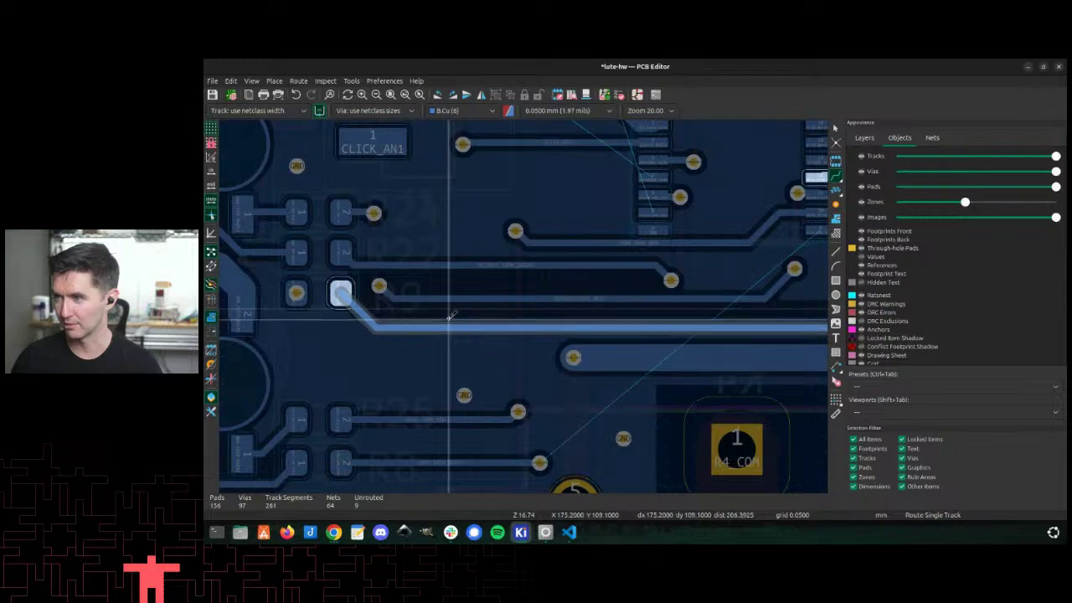
pyautogui.click(454, 324)
pyautogui.press('d')
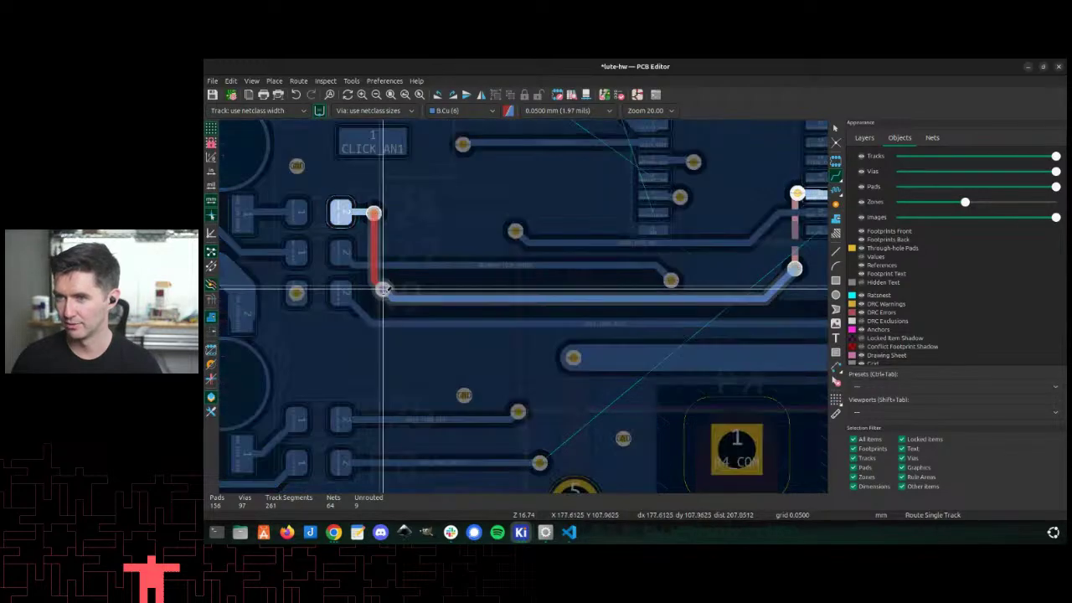
pyautogui.click(392, 299)
pyautogui.press('b')
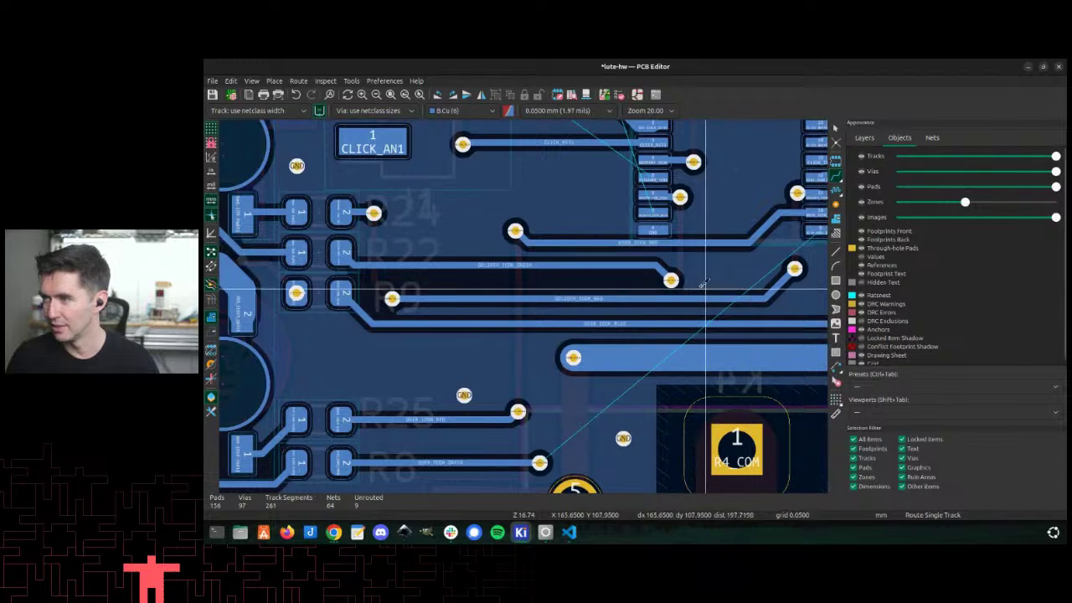
# Step: Adjust the GOLIOTH_ICON_GREEN via and its B.Cu track to even out the spacing between the tracks below U1
pyautogui.press('d')
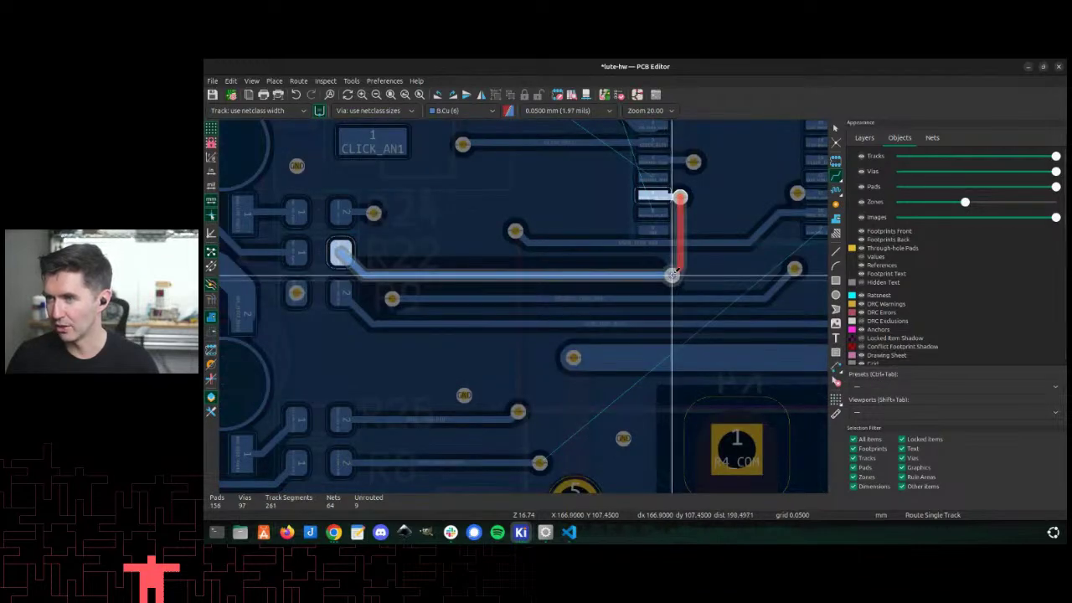
pyautogui.click(669, 278)
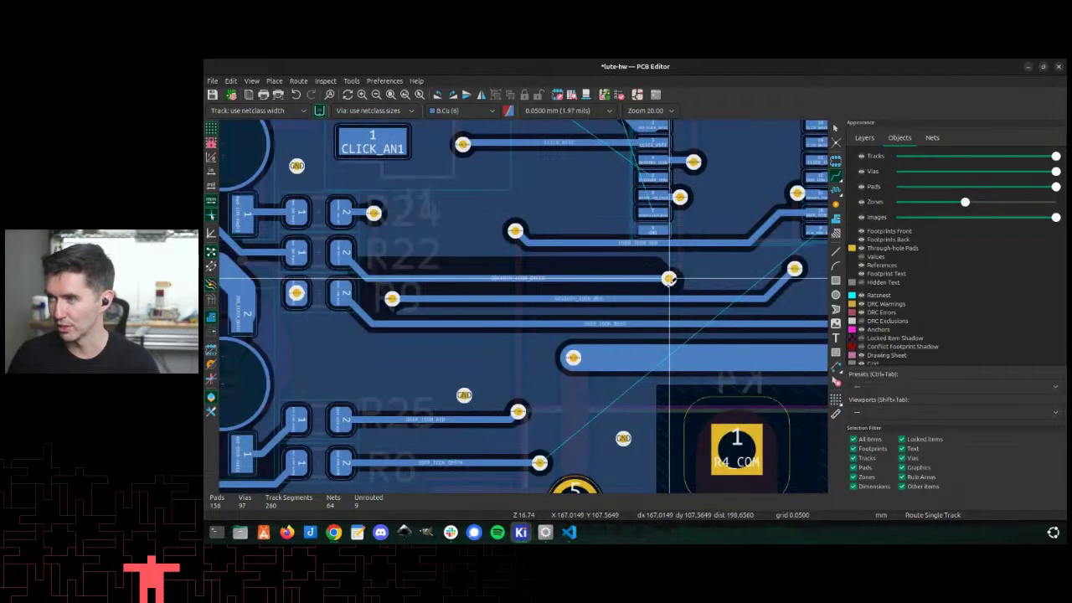
pyautogui.press('d')
pyautogui.click(667, 272)
pyautogui.press('d')
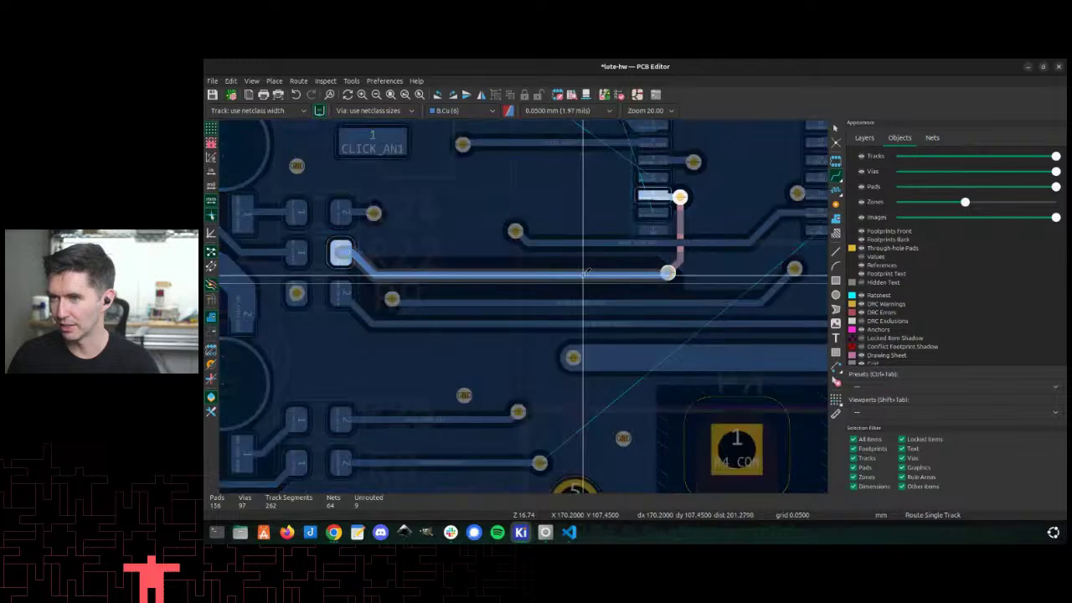
pyautogui.click(583, 272)
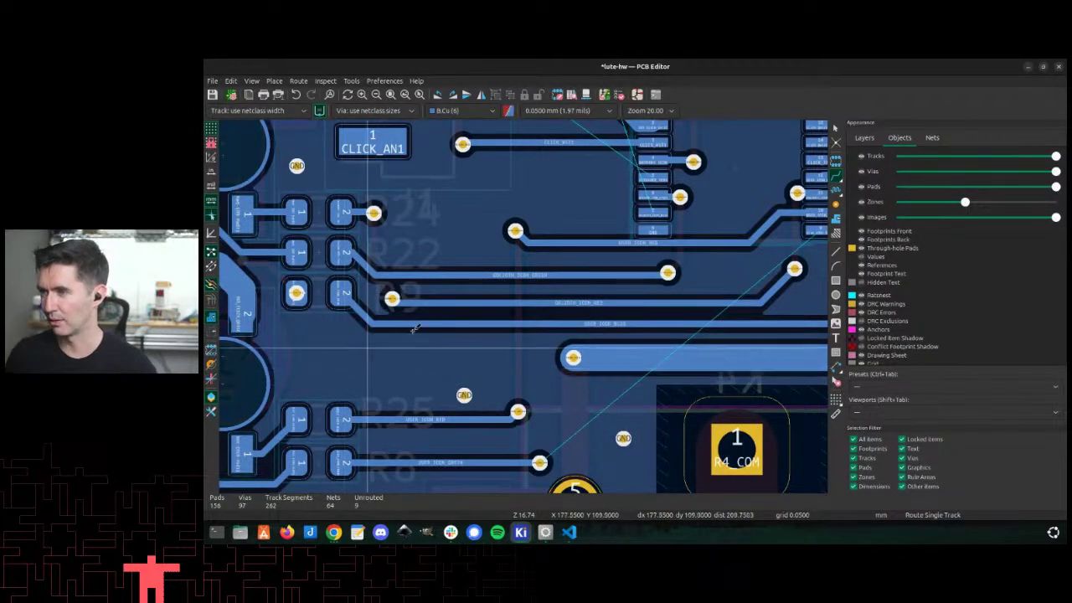
# Step: Route USER_ICON_GREEN from U1's lowest right-hand pad through a via to the via beside R8, and refill the zones
pyautogui.scroll(-3, 576, 293)
pyautogui.scroll(1, 524, 306)
pyautogui.scroll(-4, 524, 305)
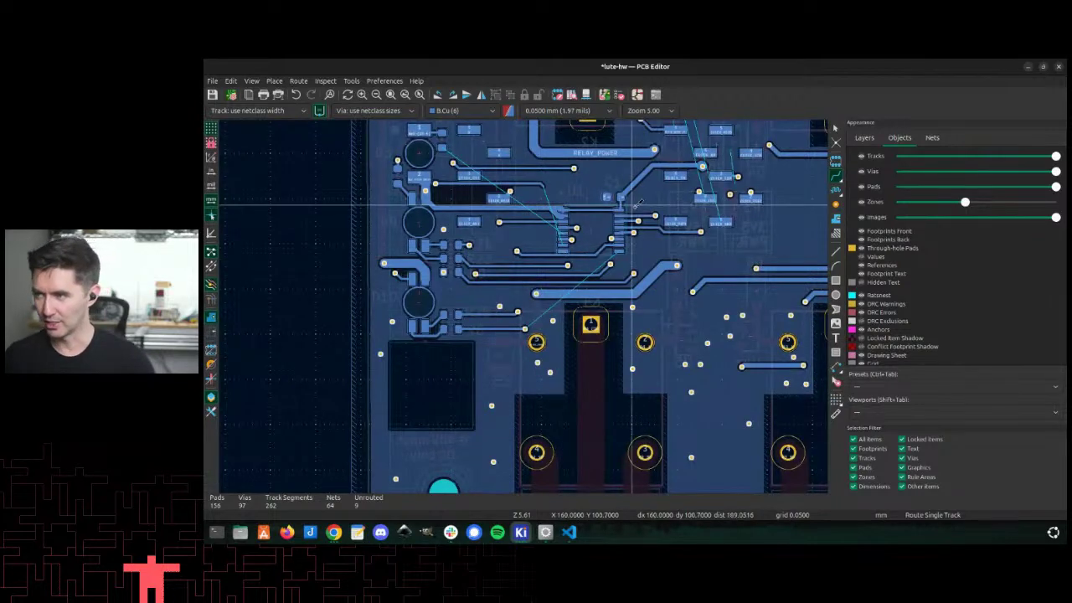
pyautogui.scroll(4, 563, 261)
pyautogui.click(580, 281)
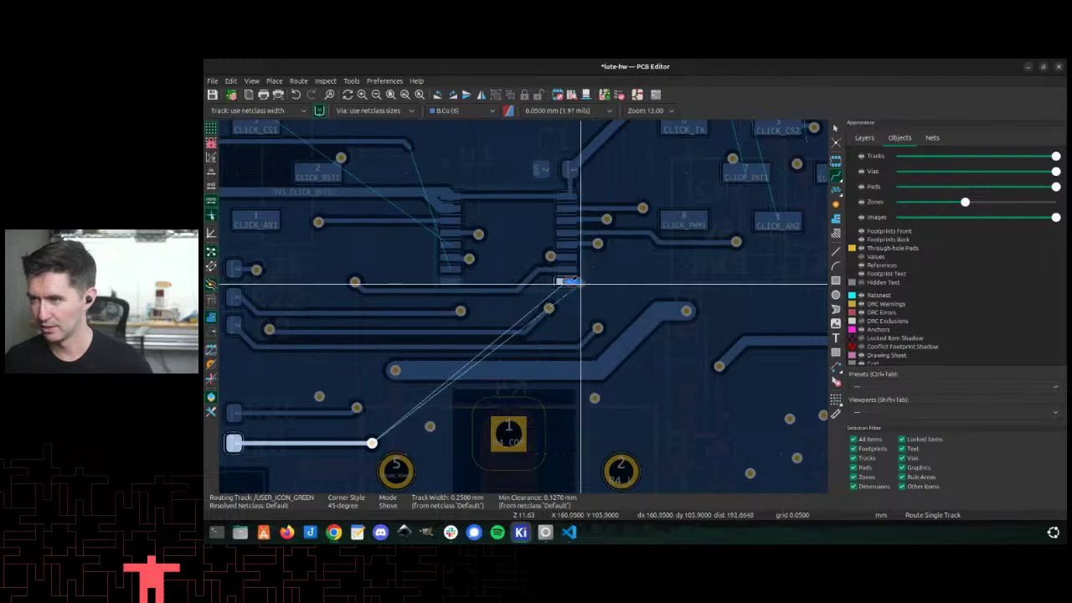
pyautogui.click(369, 299)
pyautogui.click(371, 443)
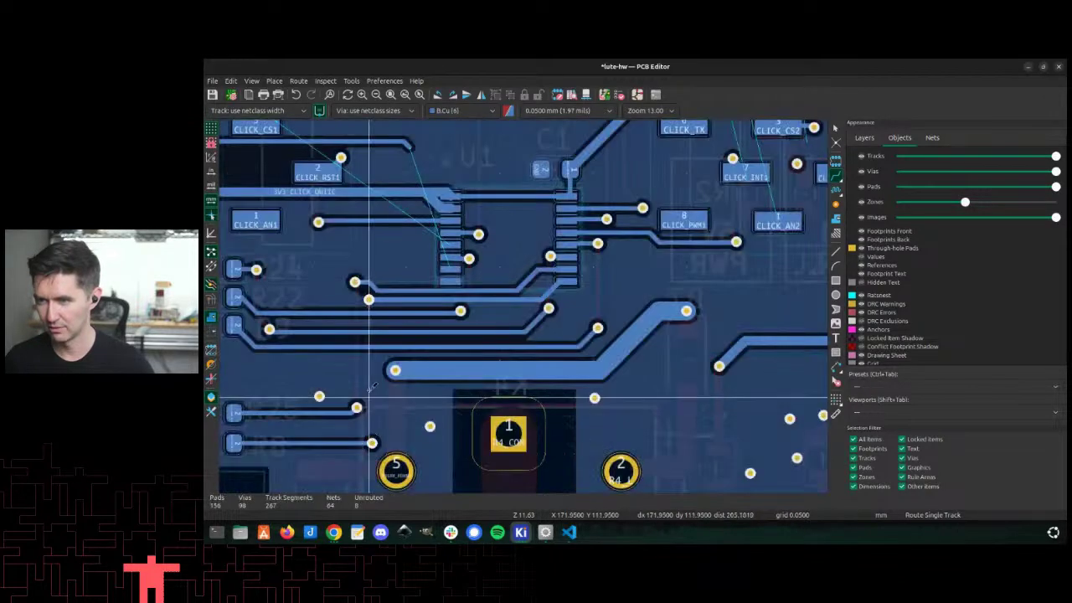
pyautogui.scroll(-3, 369, 361)
pyautogui.press('b')
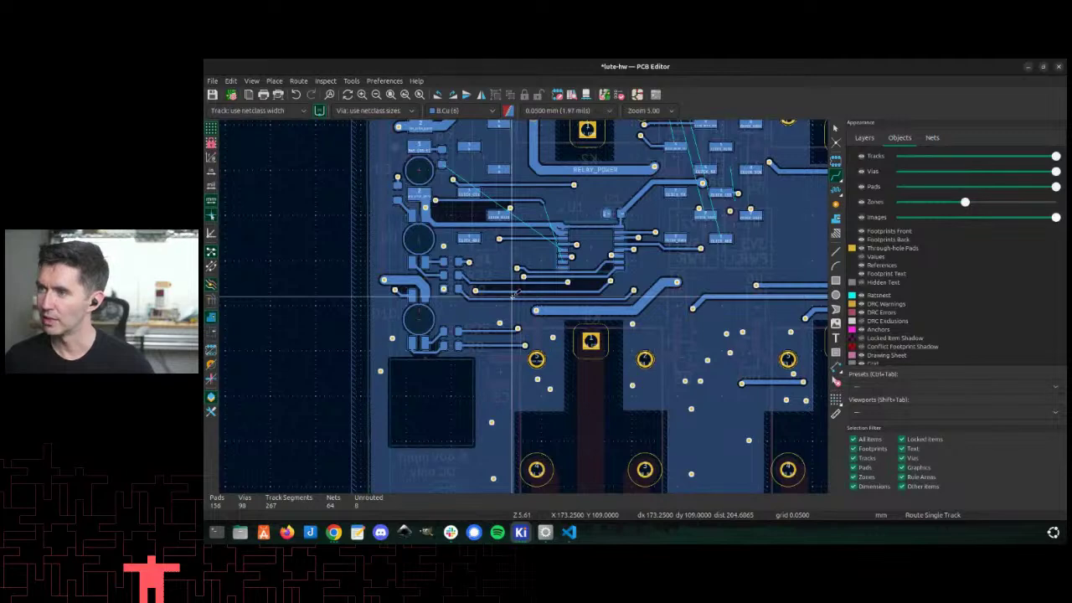
# Step: Route INTERNET_ICON from U1 on B.Cu to a via near D9, up on F.Cu, and through a second via to R7's pad
pyautogui.scroll(5, 513, 294)
pyautogui.click(540, 285)
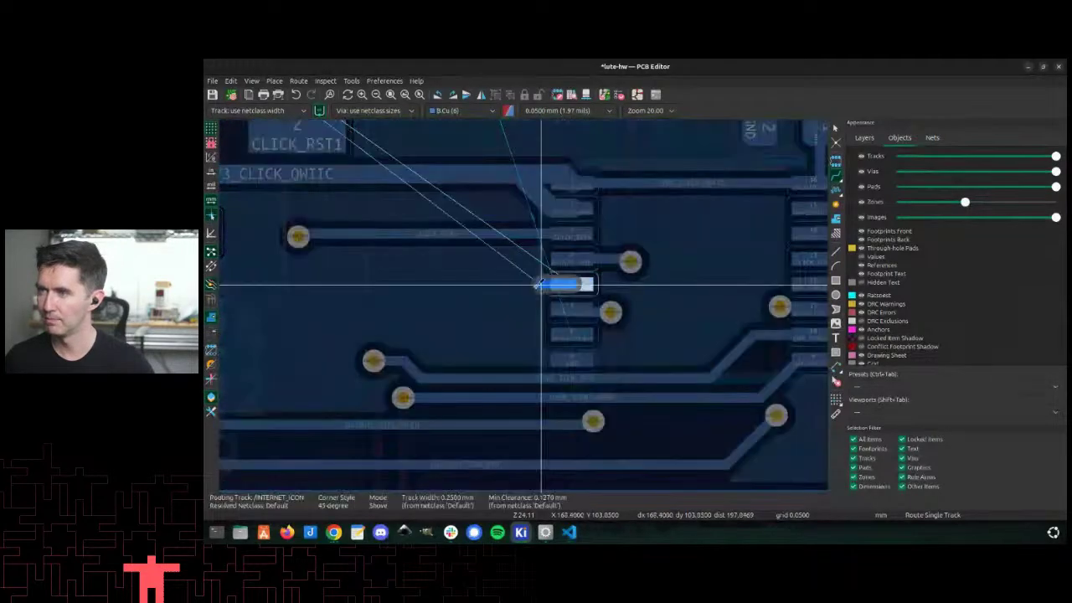
pyautogui.scroll(-3, 525, 285)
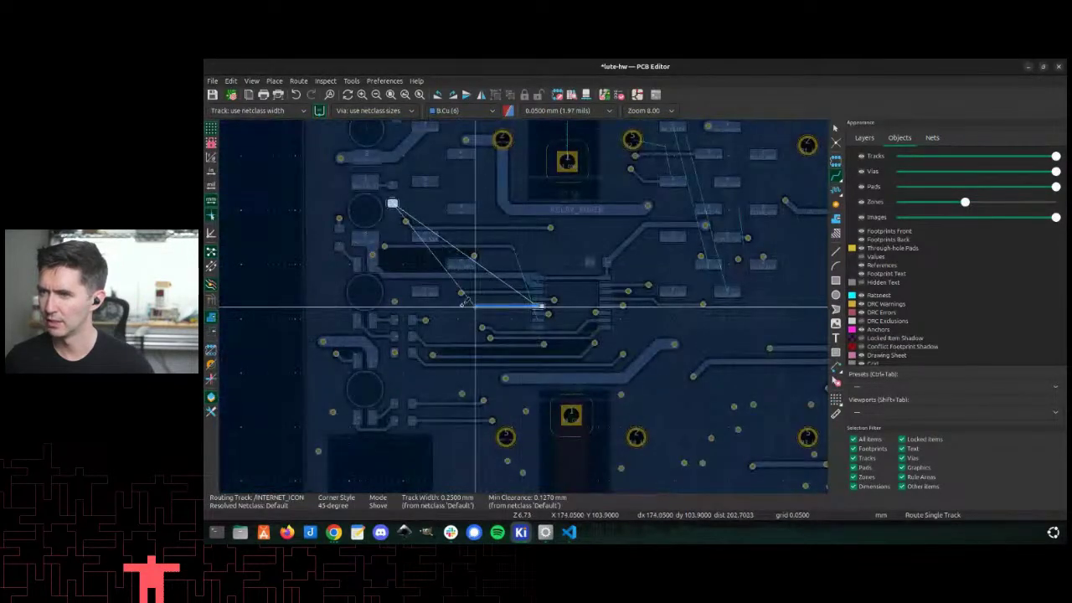
pyautogui.scroll(3, 515, 307)
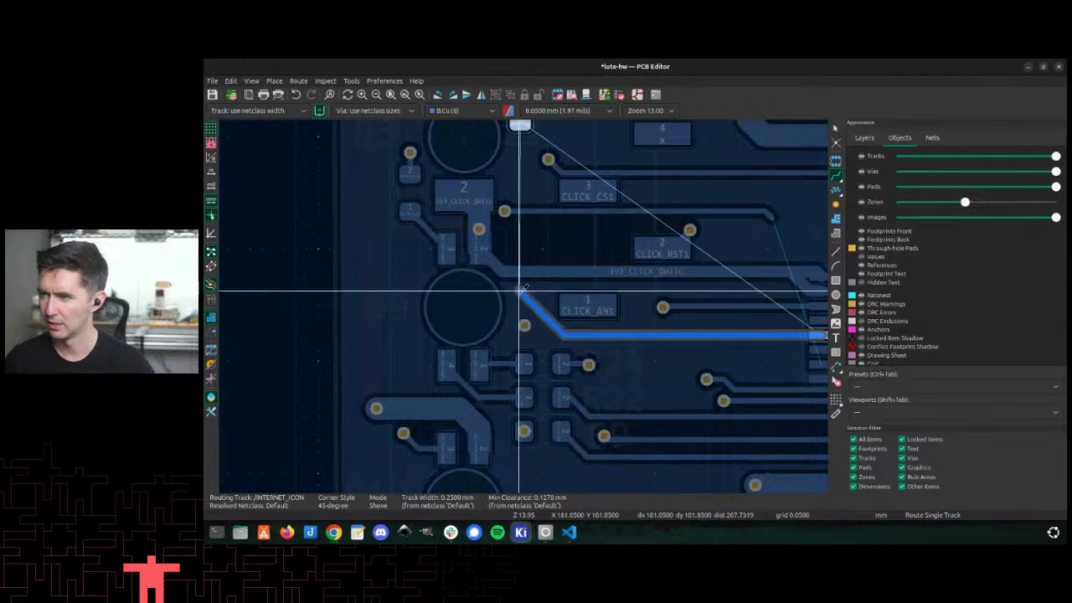
pyautogui.press('v')
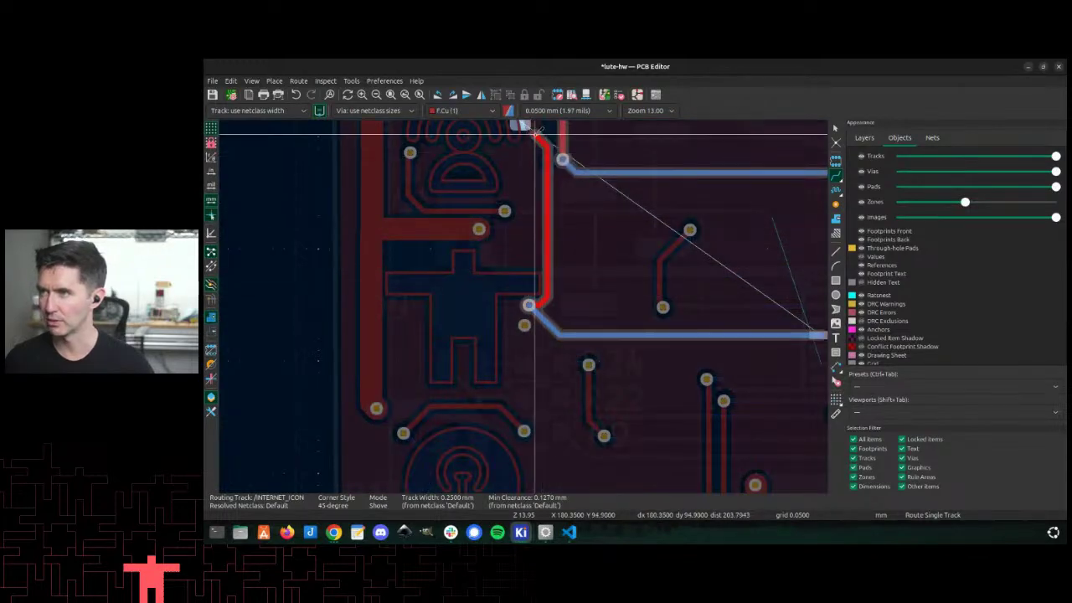
pyautogui.scroll(-3, 534, 132)
pyautogui.scroll(5, 516, 321)
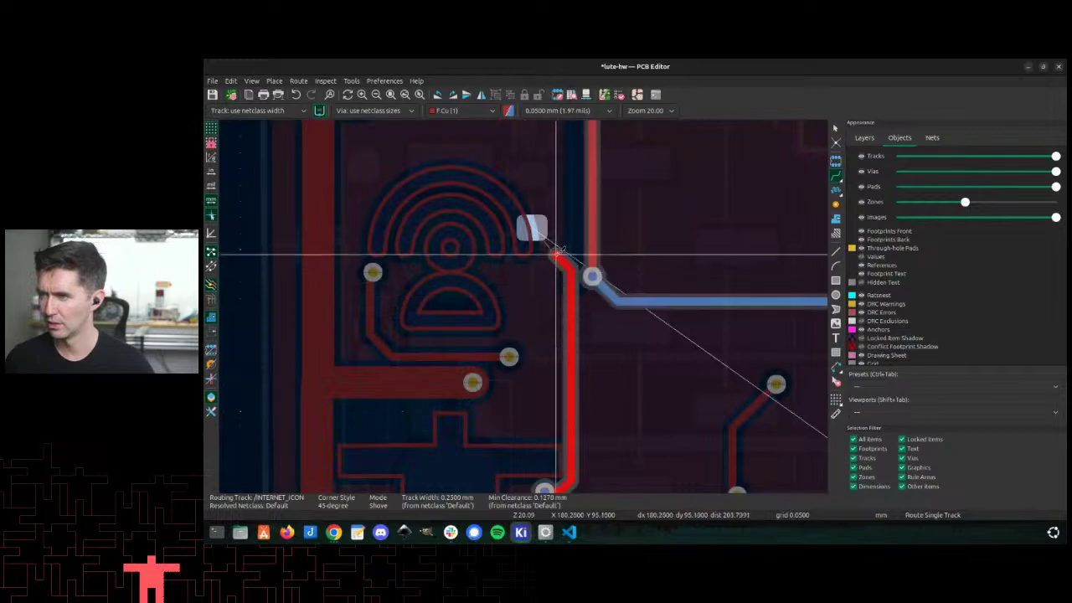
pyautogui.press('v')
pyautogui.click(560, 224)
pyautogui.click(542, 232)
pyautogui.scroll(-3, 549, 234)
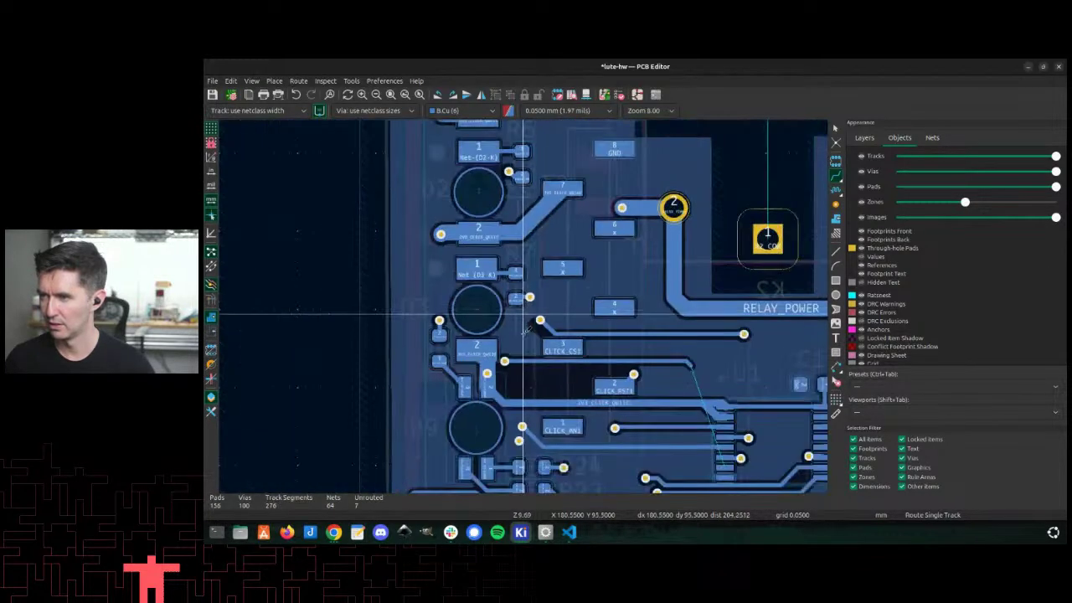
# Step: Move the vertical F.Cu INTERNET_ICON track and its lower via away from the D9 icon outline, and refill the zones
pyautogui.scroll(3, 529, 320)
pyautogui.scroll(1, 527, 324)
pyautogui.press('1')
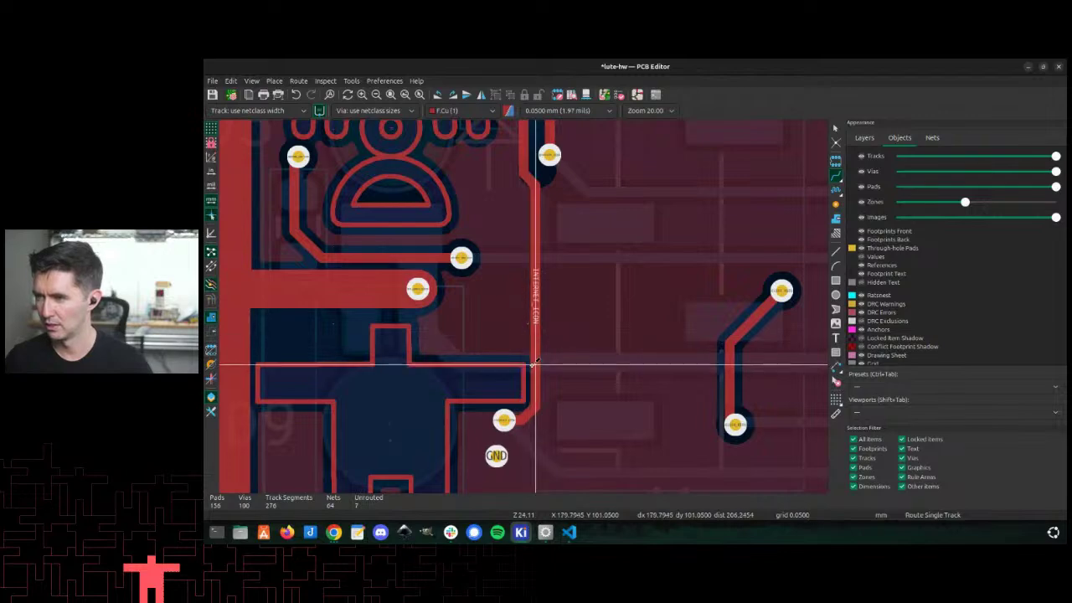
pyautogui.press('d')
pyautogui.click(551, 369)
pyautogui.press('d')
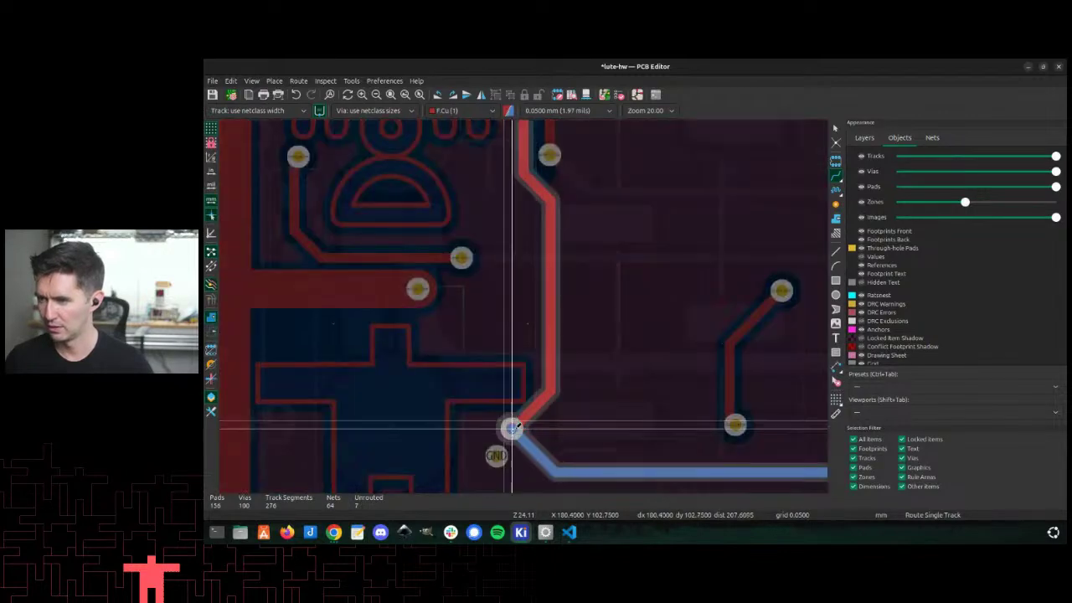
pyautogui.click(519, 442)
pyautogui.press('b')
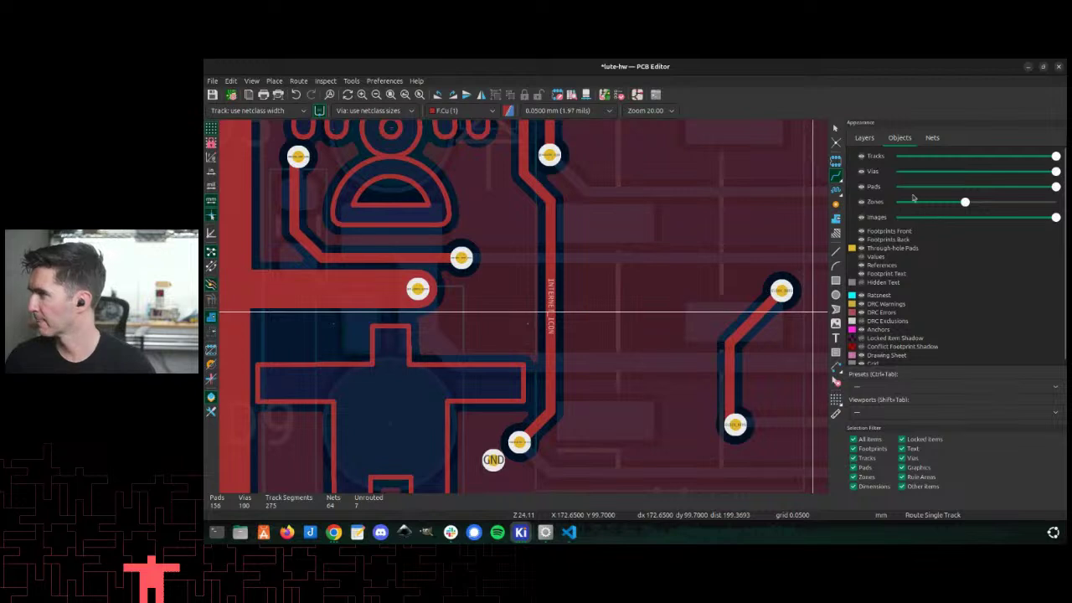
# Step: Increase the display opacity of zones and reduce that of images
pyautogui.click(931, 138)
pyautogui.click(899, 138)
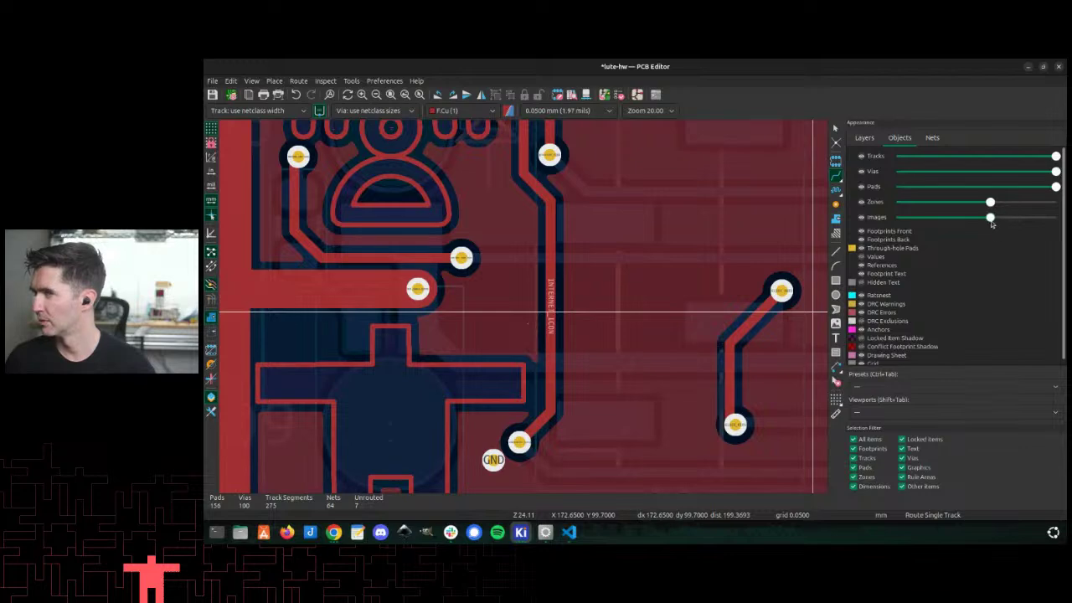
pyautogui.press('Escape')
# Step: Turn off the dimming of inactive layers so both copper sides show at normal contrast
pyautogui.scroll(-3, 519, 316)
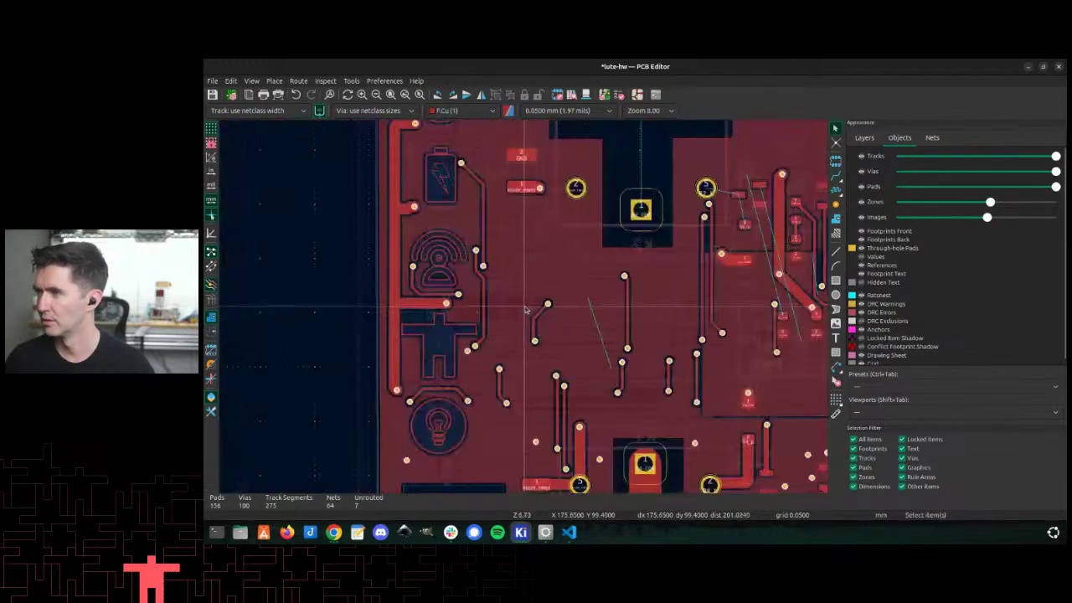
pyautogui.scroll(-2, 520, 315)
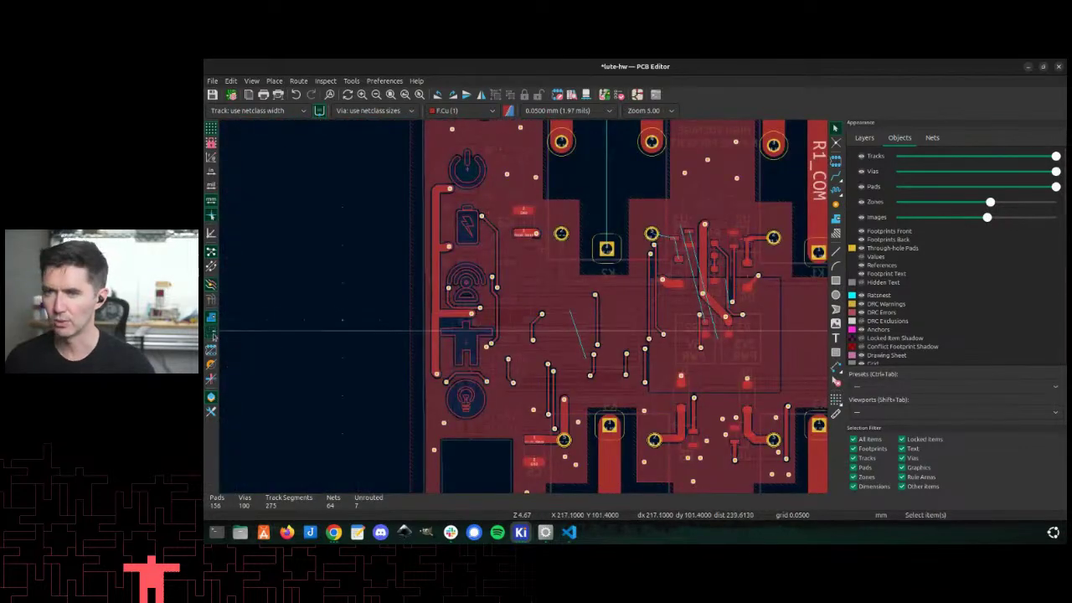
pyautogui.click(212, 285)
pyautogui.scroll(3, 519, 311)
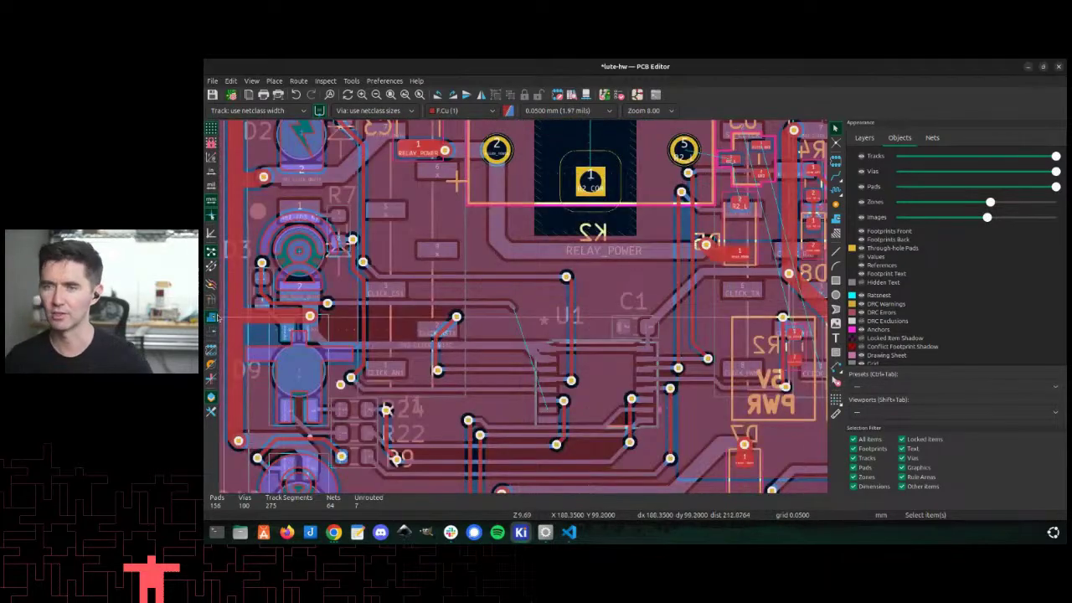
pyautogui.scroll(-3, 570, 280)
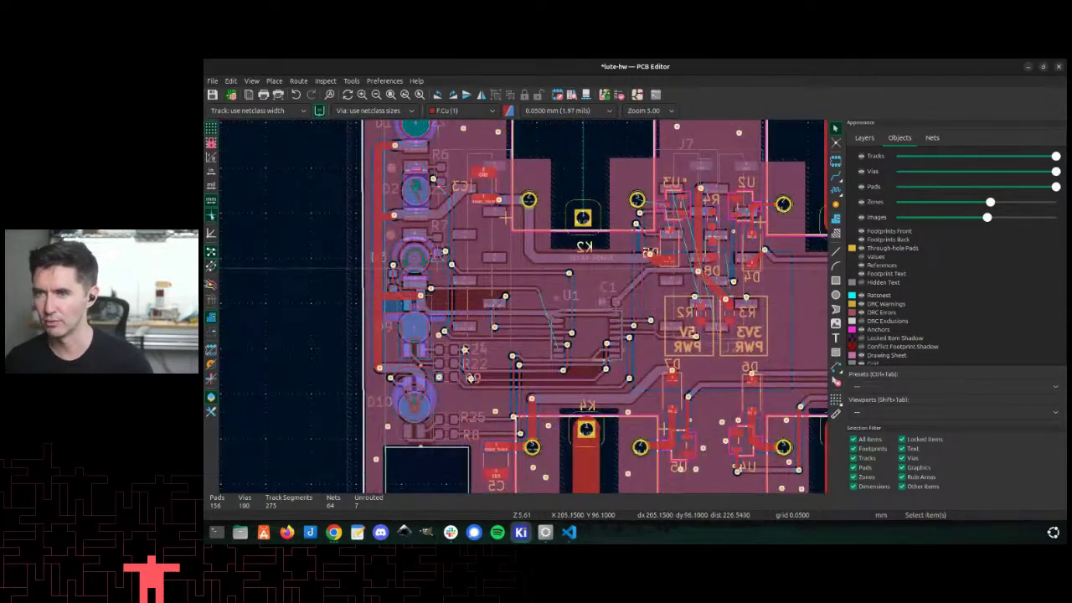
pyautogui.click(211, 286)
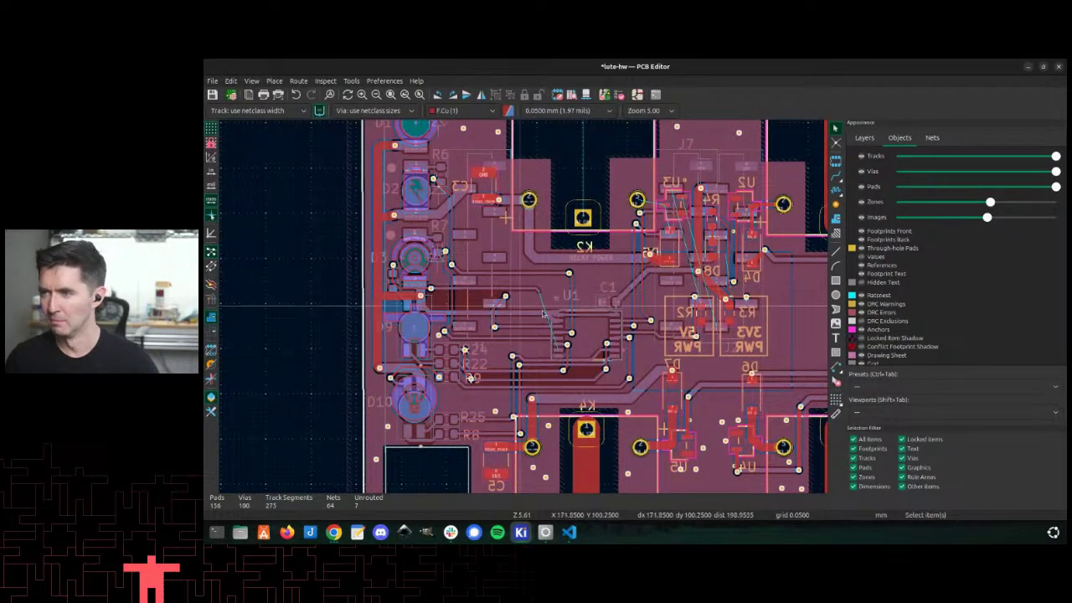
# Step: Extend GOLIOTH_ICON_BLUE on B.Cu to a via near U1, down on F.Cu, and through a second via to its U1 pad; refill the zones
pyautogui.scroll(8, 535, 293)
pyautogui.press('x')
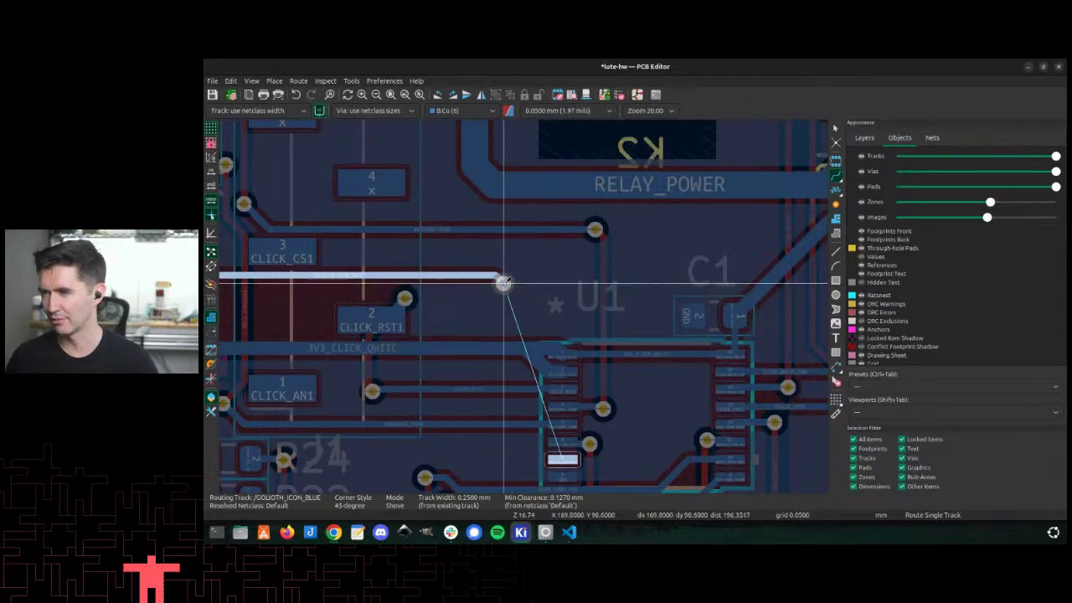
pyautogui.press('v')
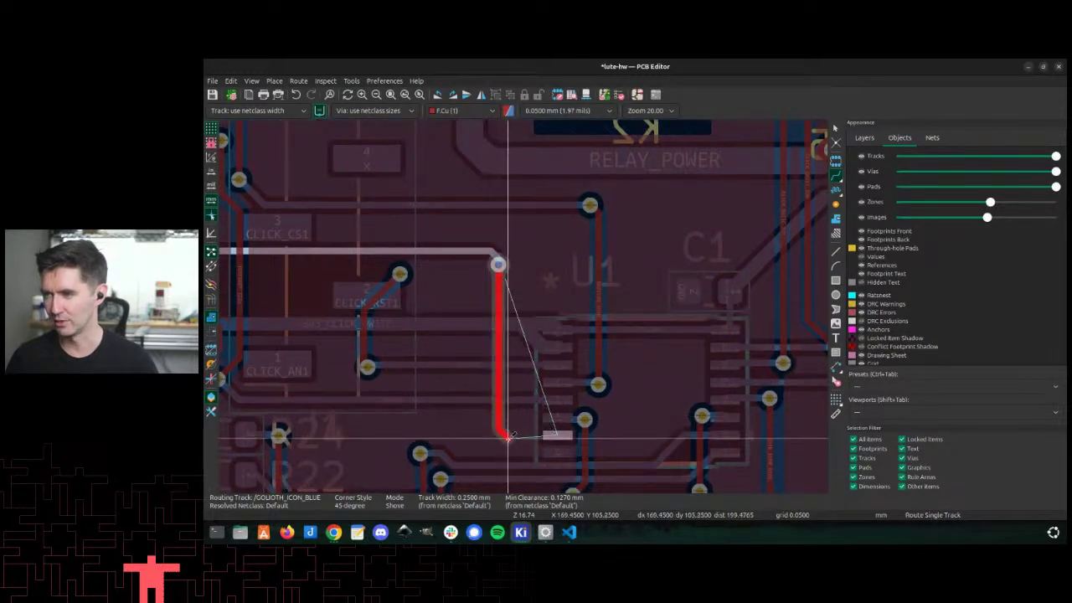
pyautogui.doubleClick(509, 434)
pyautogui.scroll(-3, 508, 434)
pyautogui.scroll(3, 526, 305)
pyautogui.scroll(-3, 526, 307)
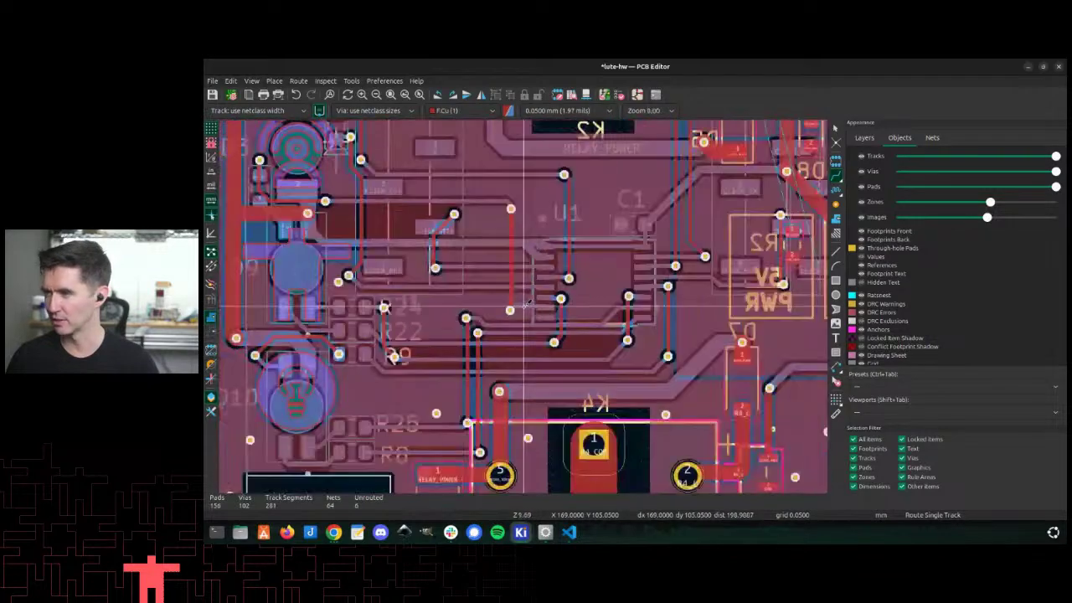
pyautogui.click(526, 307)
pyautogui.press('Escape')
pyautogui.press('b')
# Step: Route R2_L on F.Cu with a 0.500 mm track from K2's pad 5 to U3's pad 3 and on to D5's pad 2
pyautogui.scroll(-3, 614, 293)
pyautogui.scroll(3, 516, 306)
pyautogui.scroll(-3, 527, 308)
pyautogui.scroll(-3, 525, 307)
pyautogui.scroll(1, 525, 307)
pyautogui.scroll(1, 614, 306)
pyautogui.scroll(4, 548, 240)
pyautogui.scroll(3, 511, 301)
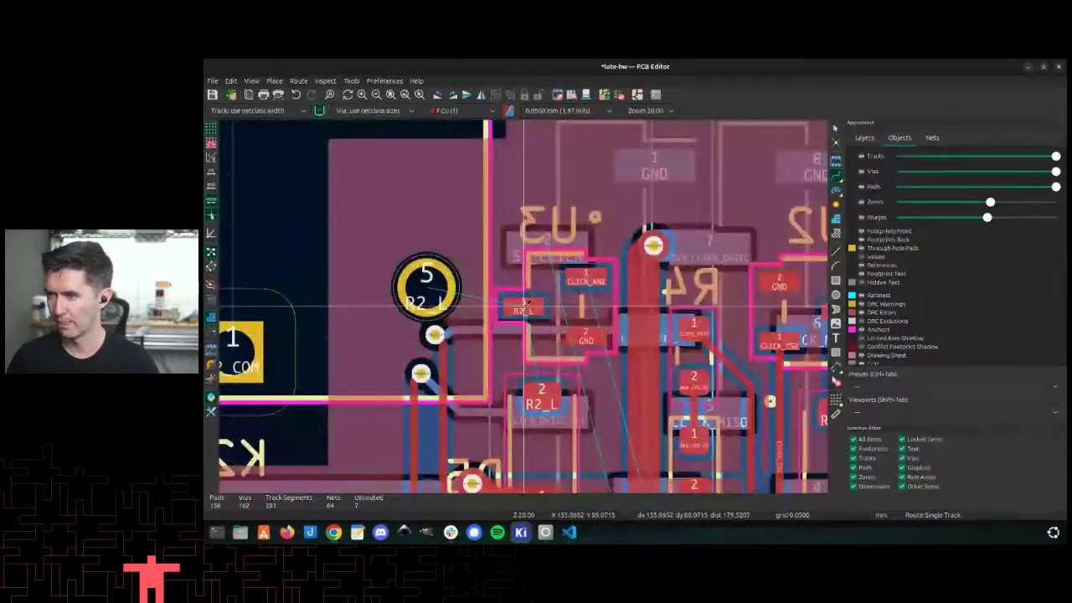
pyautogui.click(512, 303)
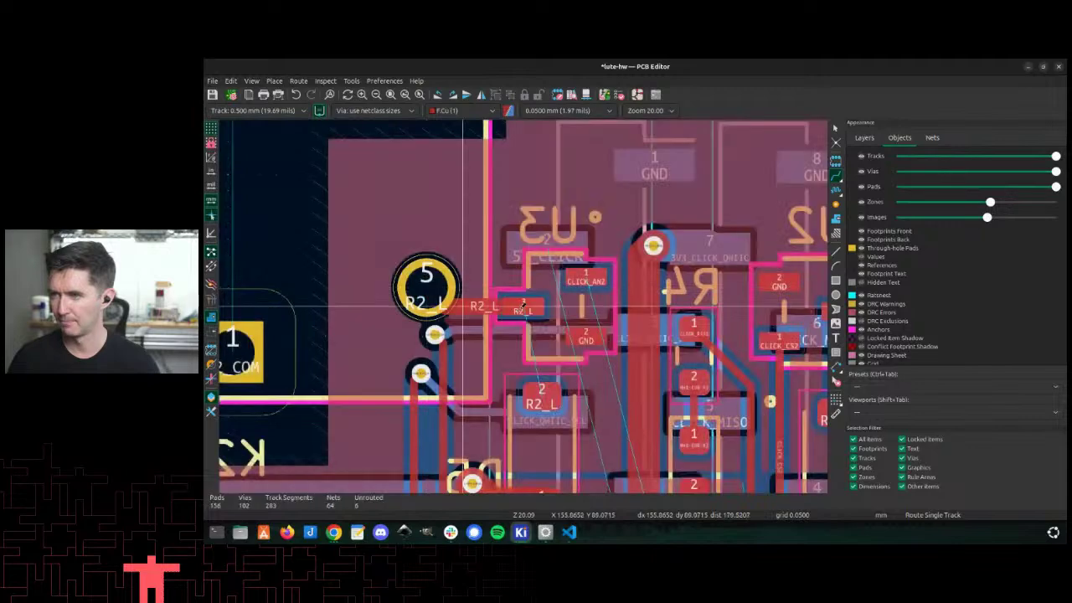
pyautogui.scroll(3, 511, 216)
pyautogui.click(503, 178)
pyautogui.scroll(-4, 502, 179)
pyautogui.scroll(2, 524, 306)
pyautogui.scroll(-2, 524, 306)
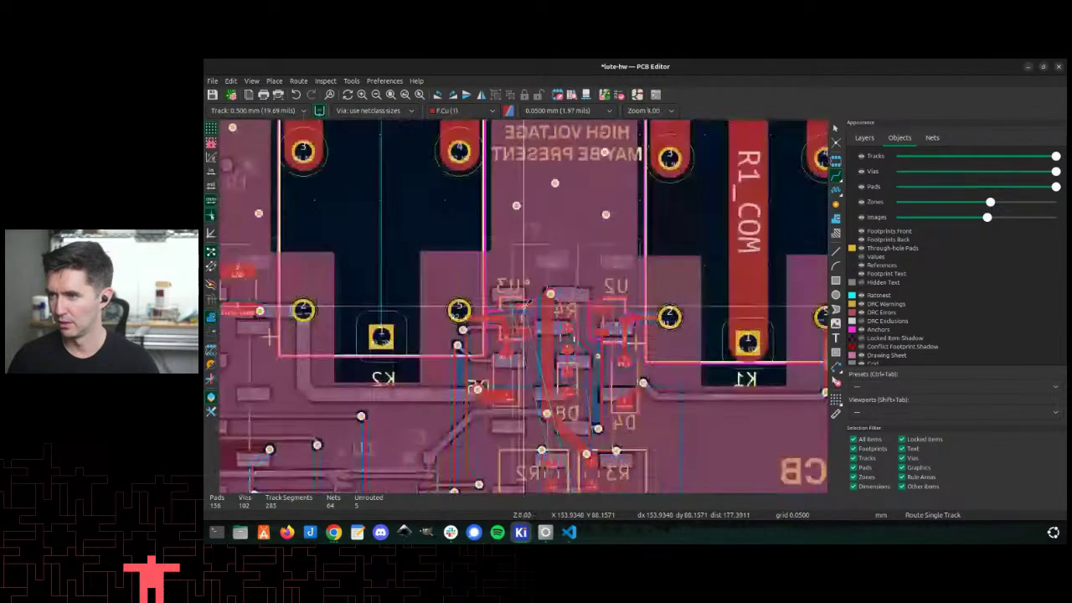
# Step: Start the 5V_CLICK route at J7's pad 2 on B.Cu and bring it diagonally to a via beside U3, changing to F.Cu
pyautogui.scroll(-1, 524, 306)
pyautogui.scroll(4, 524, 306)
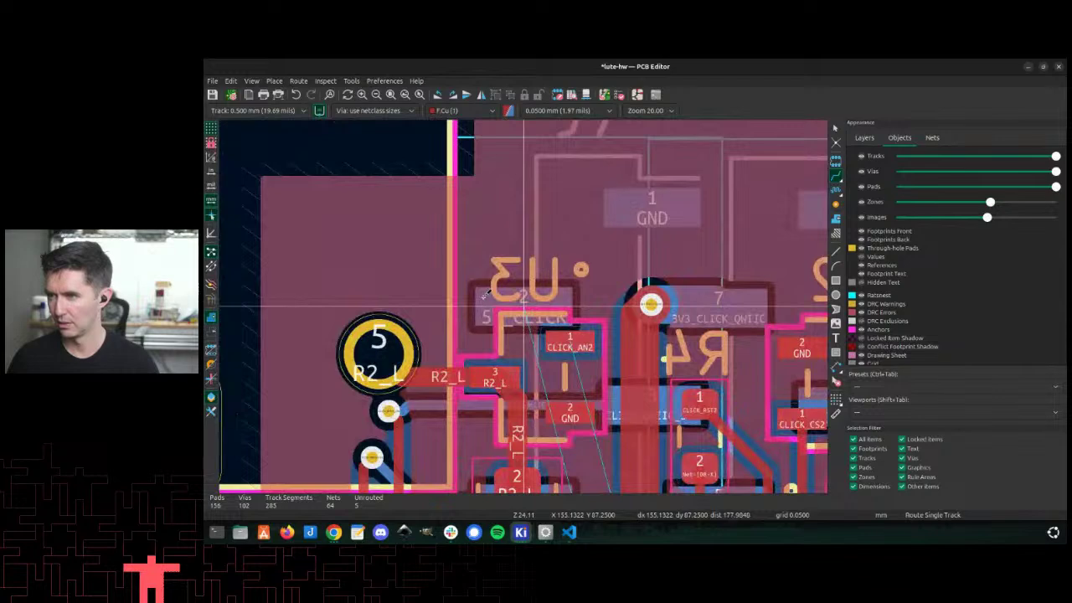
pyautogui.press('pagedown')
pyautogui.scroll(-4, 524, 306)
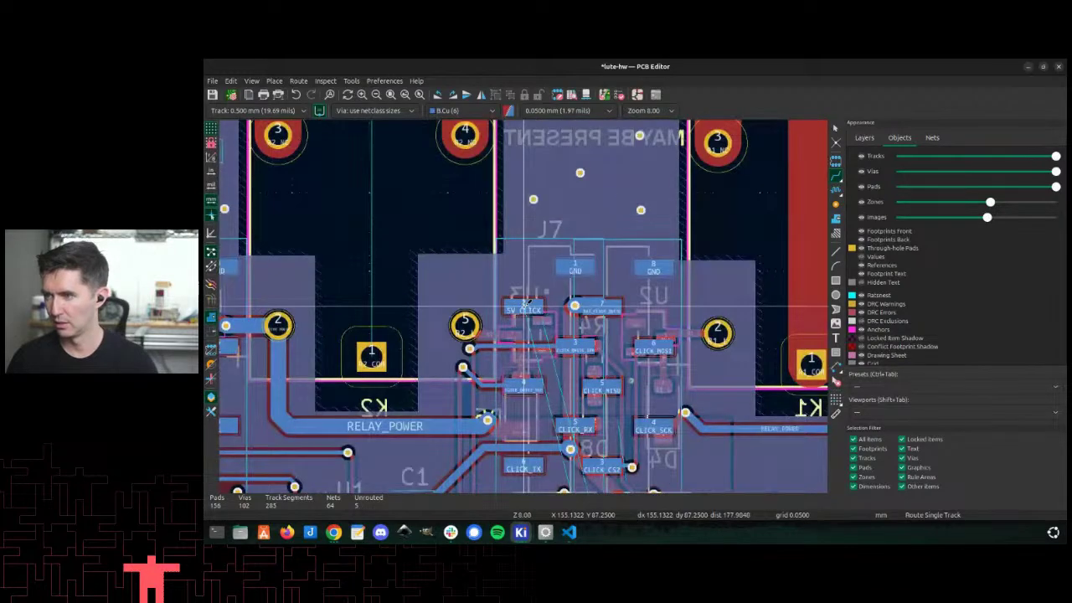
pyautogui.click(524, 307)
pyautogui.scroll(-1, 524, 307)
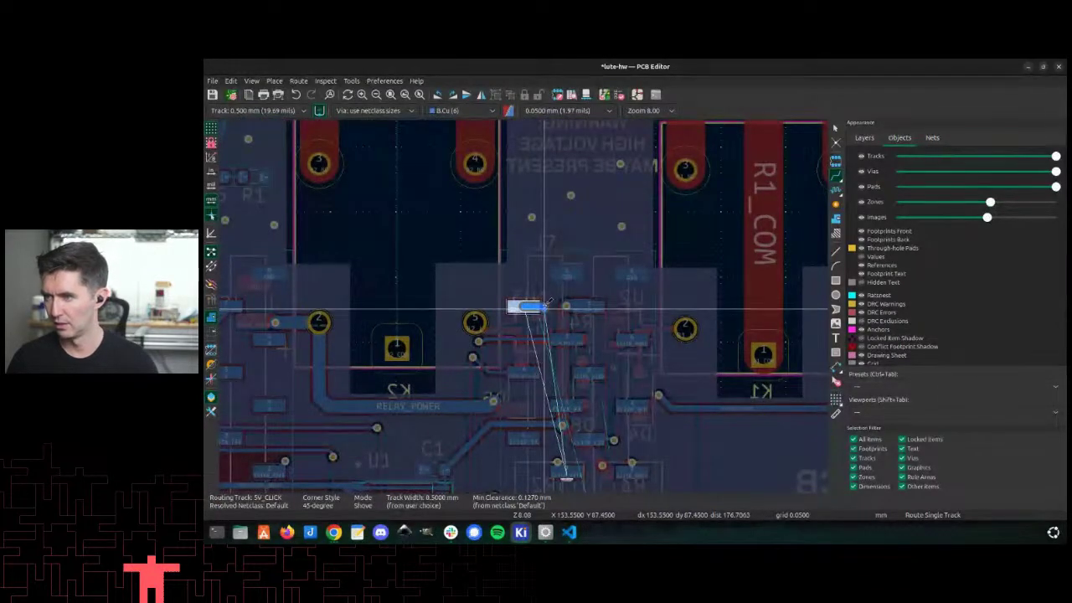
pyautogui.scroll(4, 545, 307)
pyautogui.press('v')
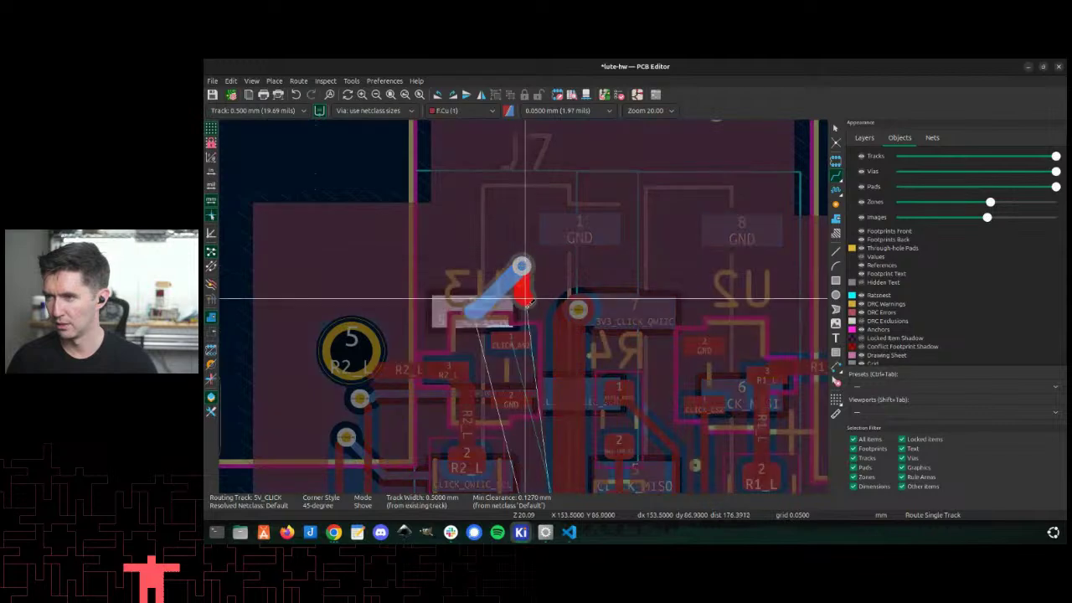
# Step: Continue 5V_CLICK down F.Cu alongside the 3V3_CLICK_QWIIC track, around its via, and finish at R2's pad 1
pyautogui.scroll(-2, 536, 441)
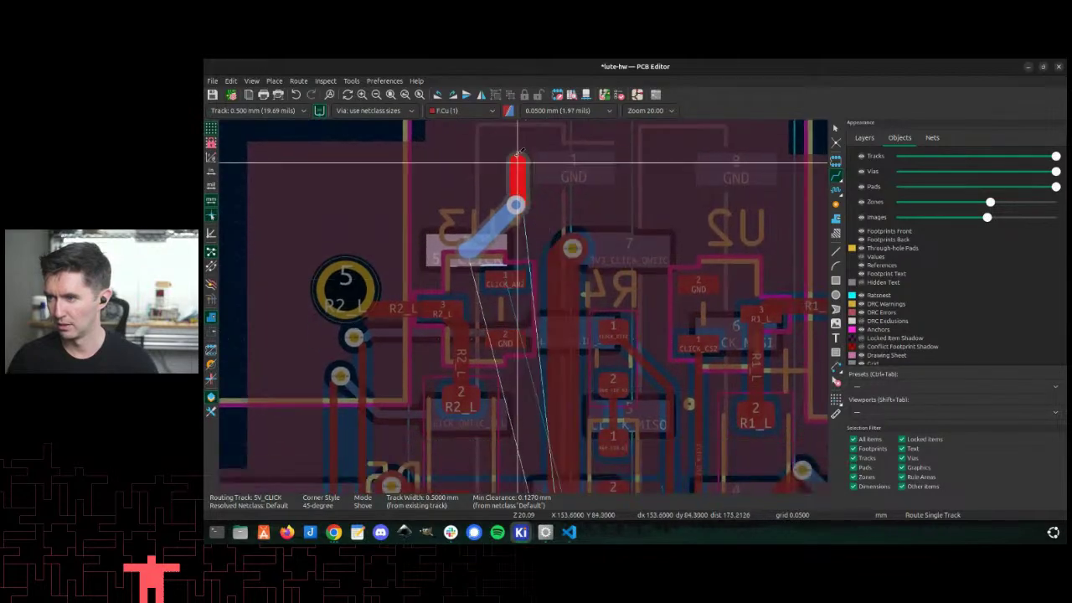
pyautogui.scroll(-2, 527, 335)
pyautogui.scroll(4, 526, 335)
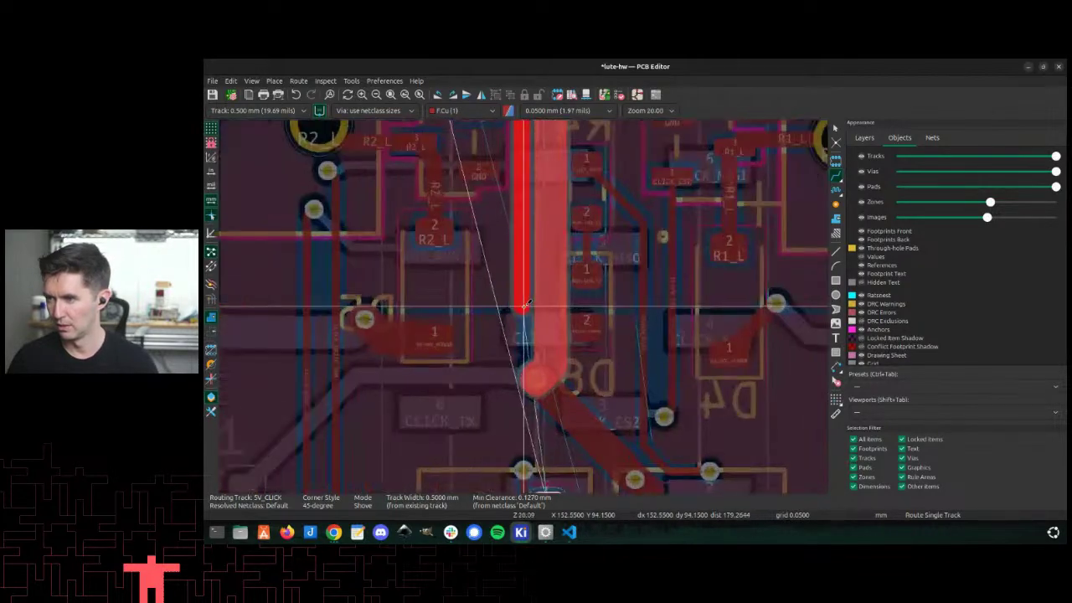
pyautogui.click(505, 332)
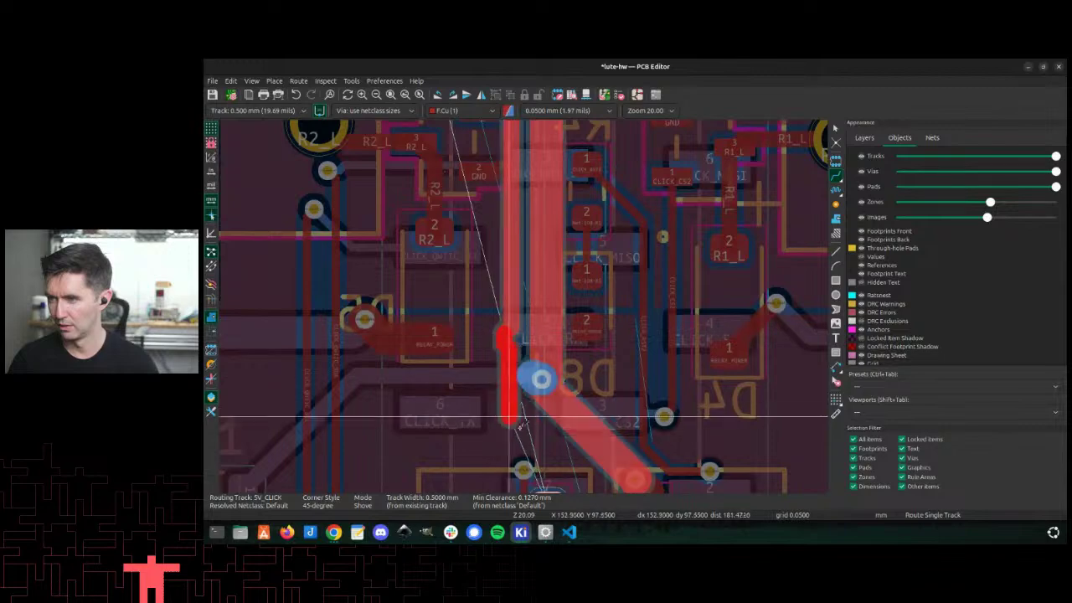
pyautogui.scroll(-2, 549, 457)
pyautogui.scroll(2, 523, 307)
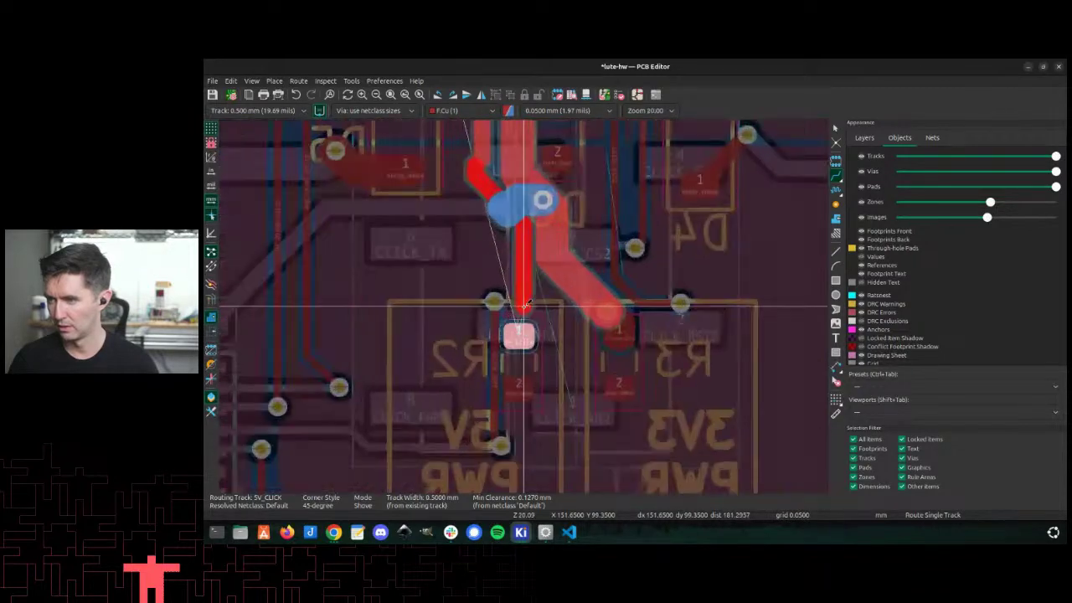
pyautogui.click(517, 334)
pyautogui.scroll(2, 517, 196)
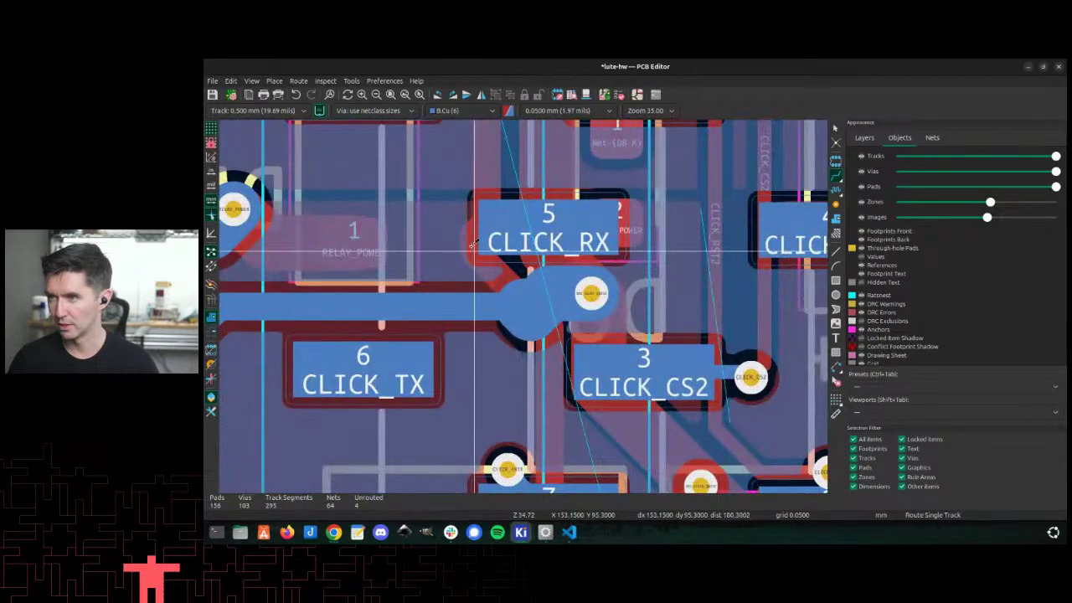
# Step: Narrow the vertical F.Cu 3V3_CLICK_QWIIC track below J7's pad 7 to the selected 0.500 mm width and refill the zones
pyautogui.click(492, 205)
pyautogui.scroll(-2, 492, 205)
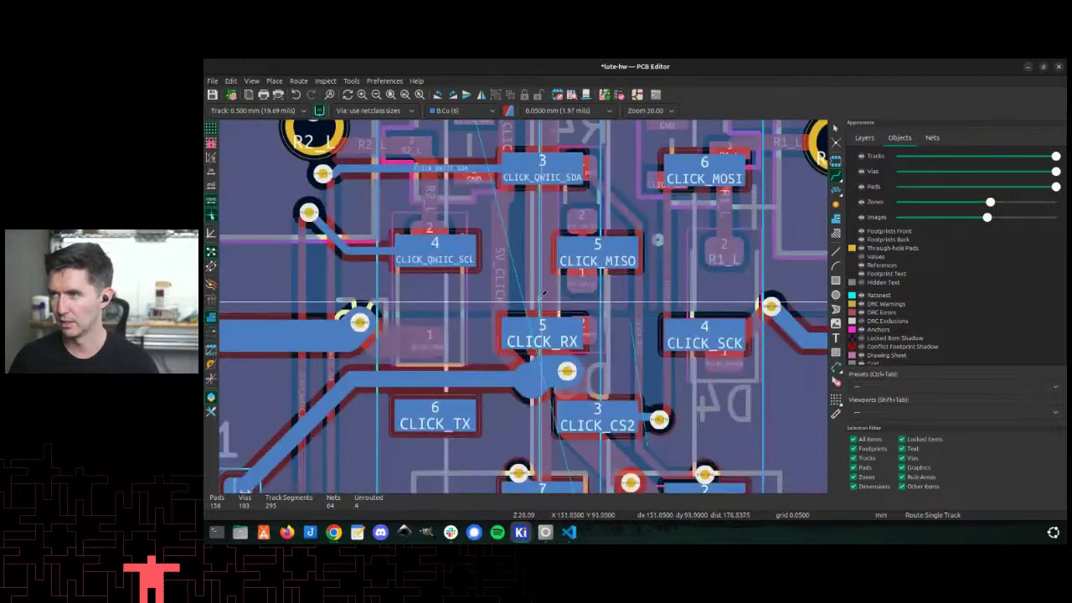
pyautogui.press('Escape')
pyautogui.click(541, 298)
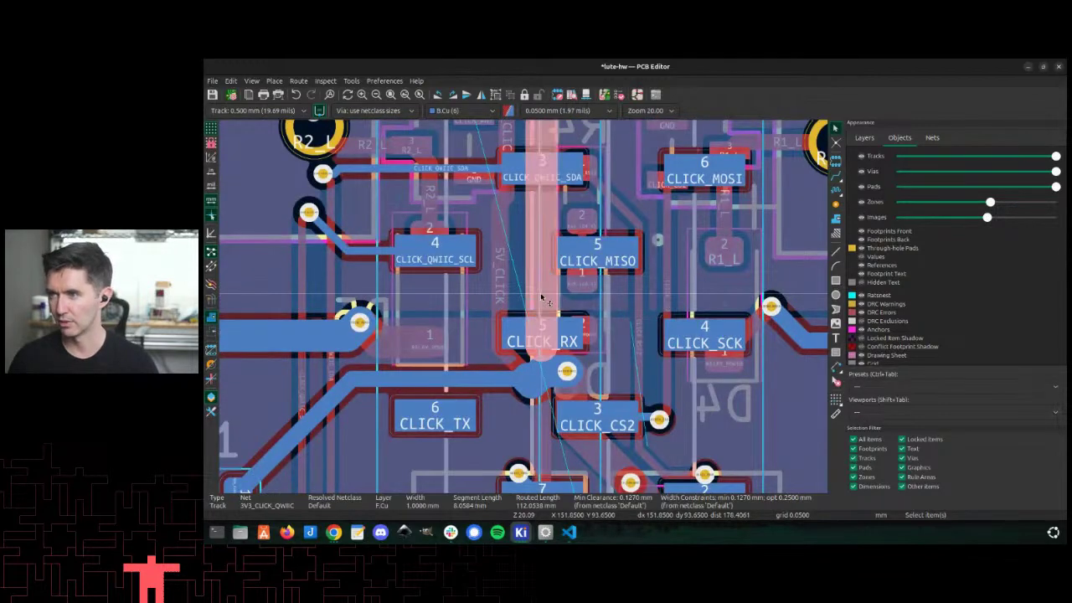
pyautogui.press('u')
pyautogui.scroll(-1, 527, 308)
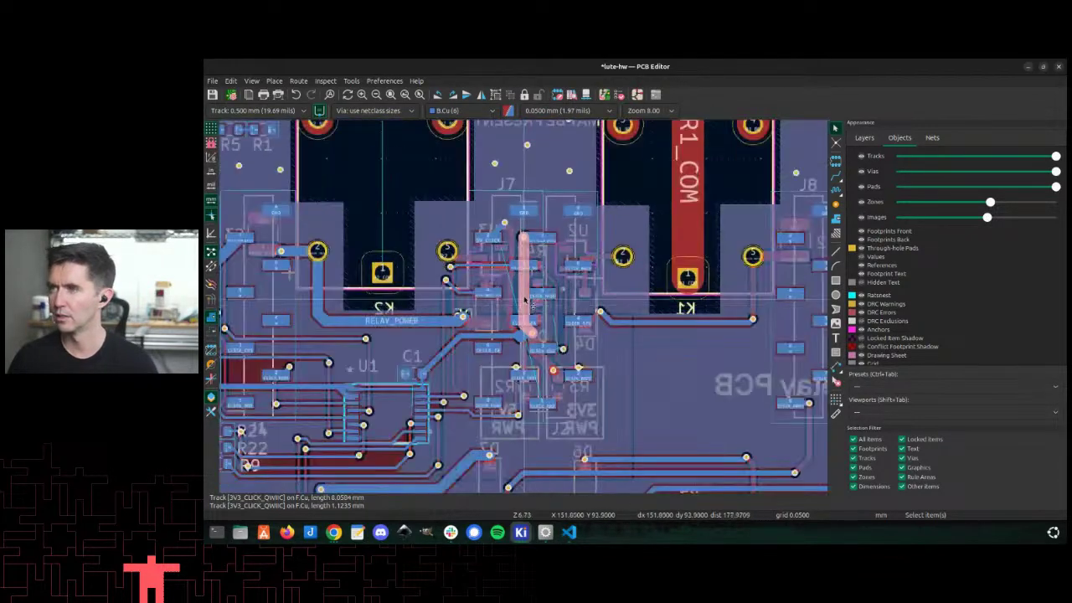
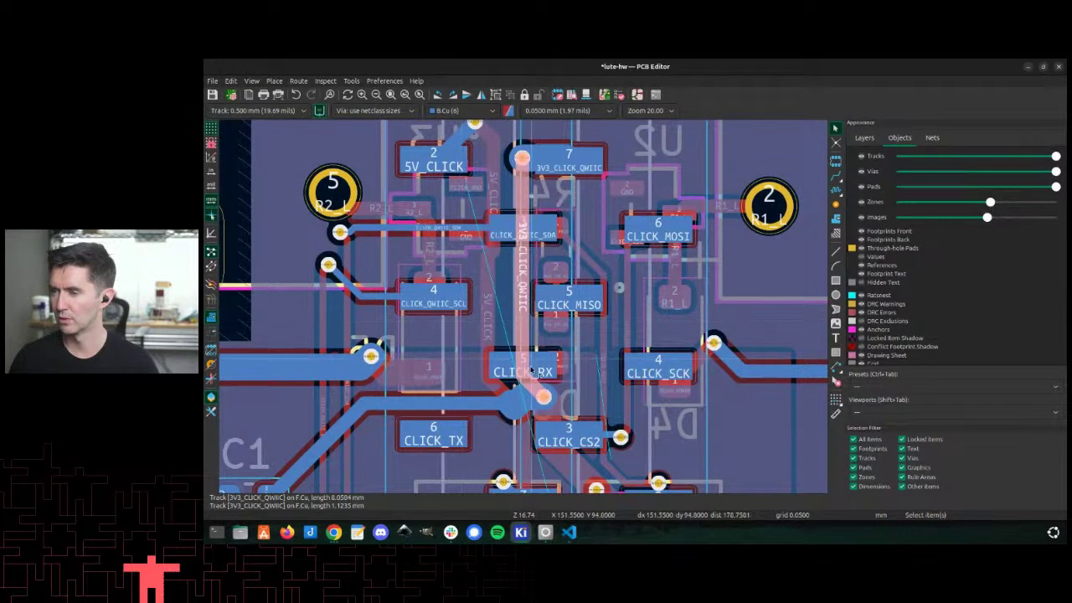
pyautogui.press('b')
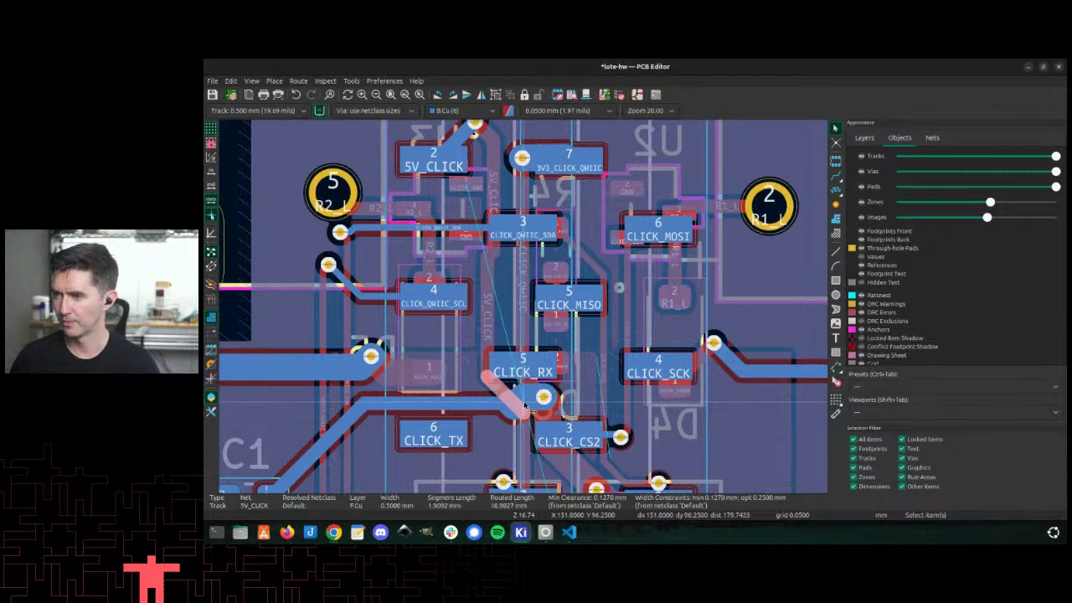
# Step: Narrow the short B.Cu 3V3_CLICK_QWIIC segment between CLICK_RX and CLICK_CS2, and tidy its joint with the main track
pyautogui.scroll(3, 524, 406)
pyautogui.click(532, 299)
pyautogui.click(548, 305)
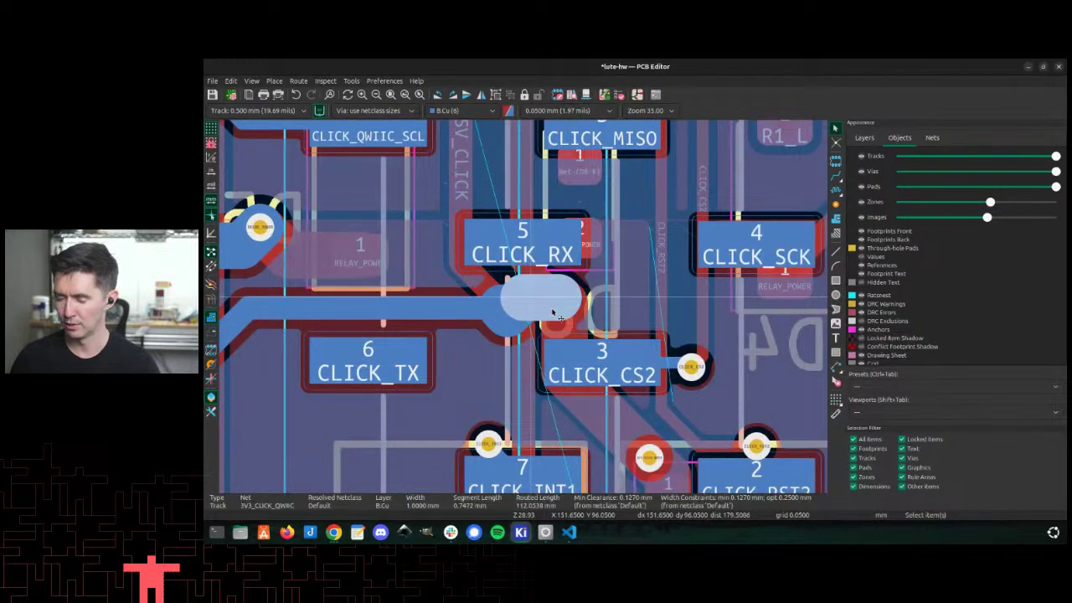
pyautogui.press('u')
pyautogui.moveTo(534, 303); pyautogui.dragTo(489, 317)
pyautogui.click(491, 313)
pyautogui.click(509, 314)
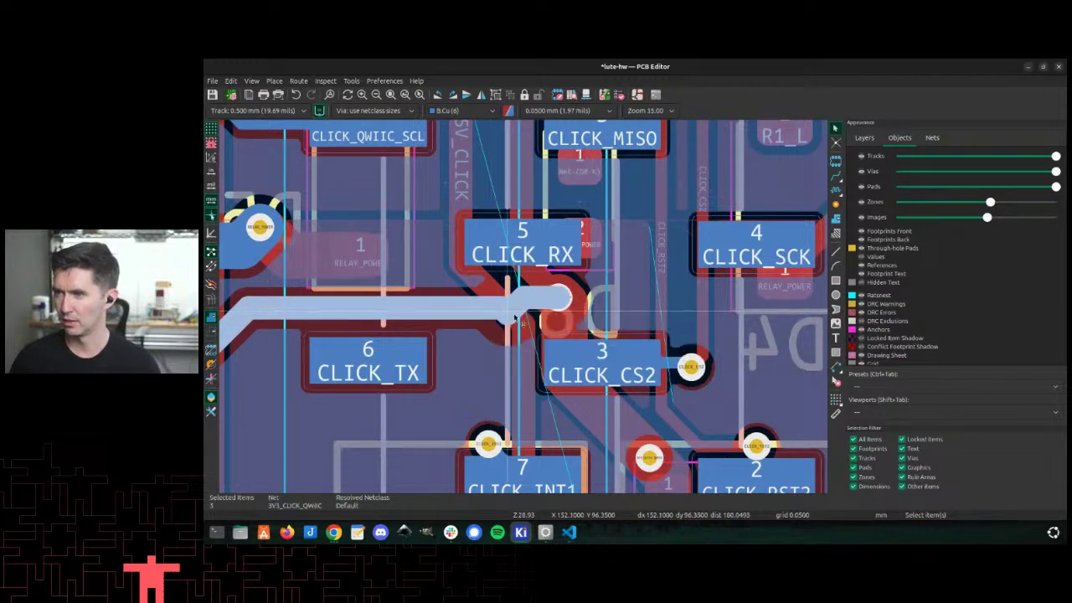
pyautogui.click(510, 312)
pyautogui.click(512, 312)
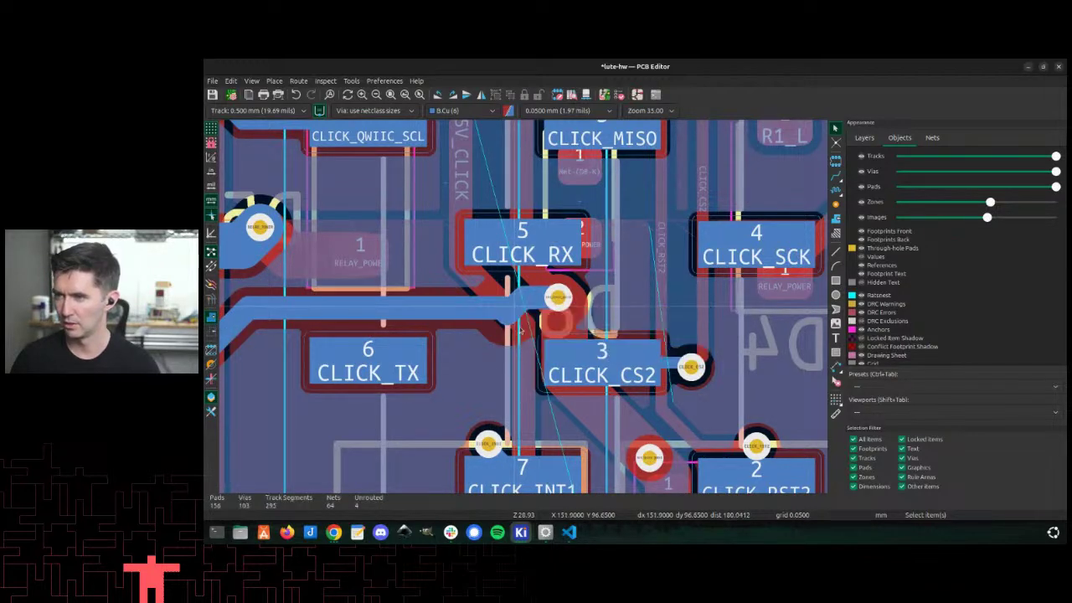
pyautogui.press('x')
pyautogui.press('Escape')
pyautogui.scroll(-2, 519, 310)
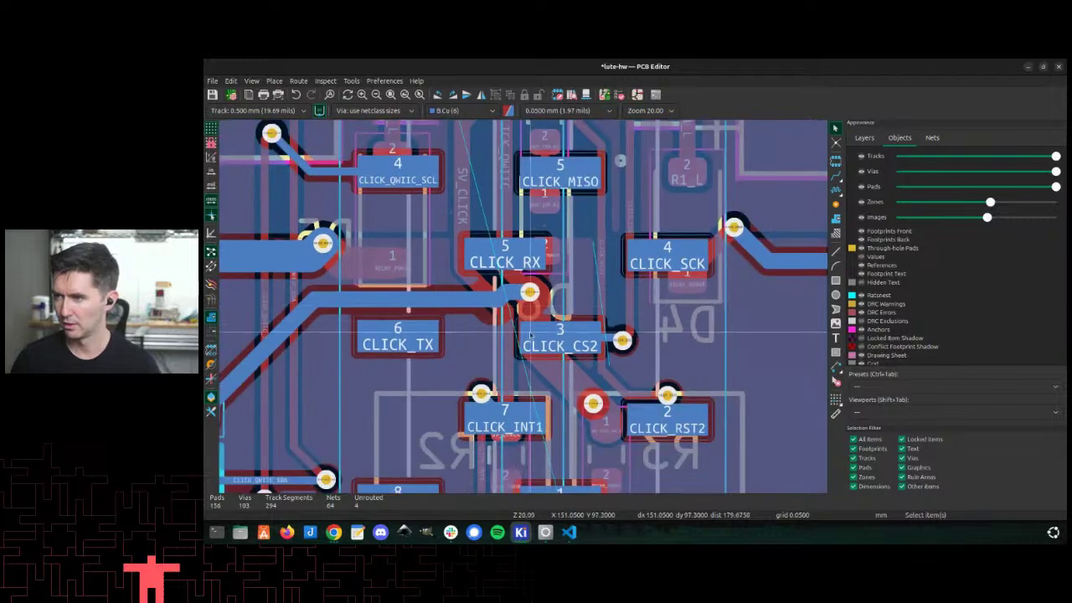
# Step: Narrow the F.Cu 3V3_CLICK_QWIIC segments running from the via near D8 down to R3, then refill all zones
pyautogui.click(529, 311)
pyautogui.click(527, 314)
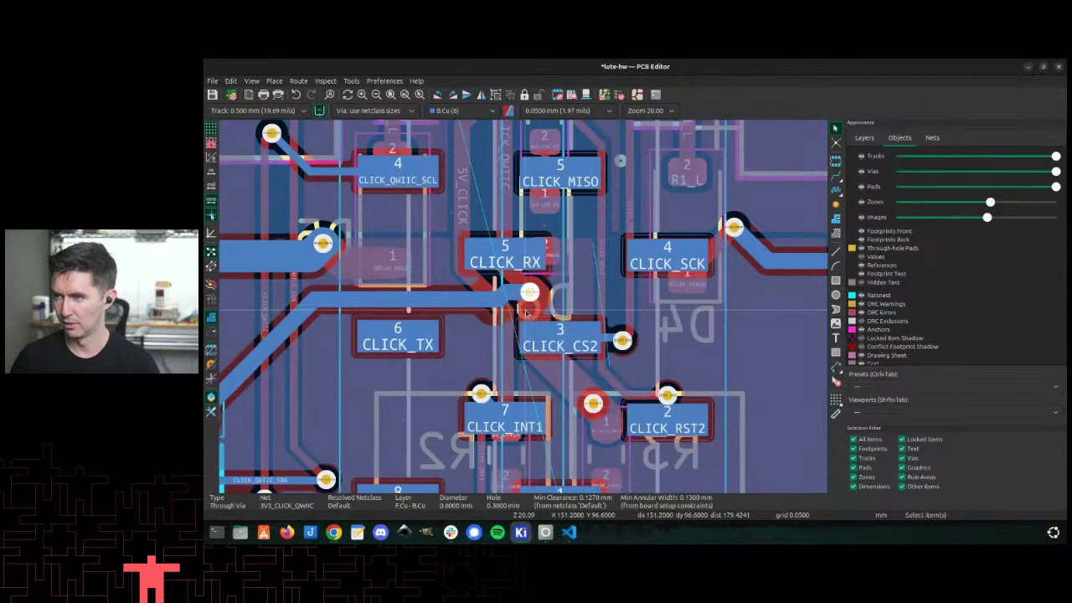
pyautogui.click(528, 313)
pyautogui.click(563, 314)
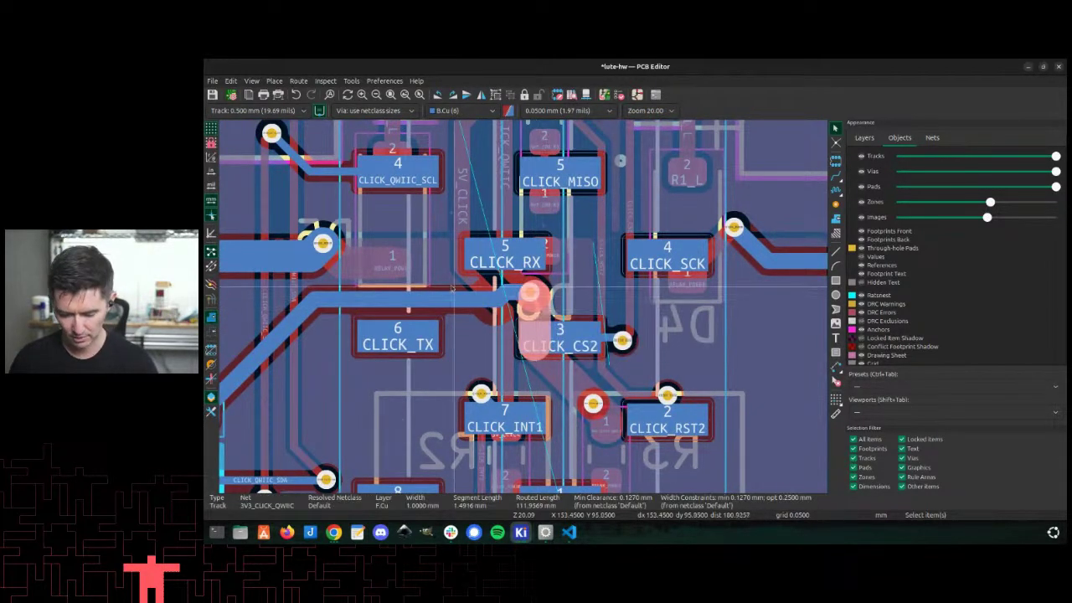
pyautogui.press('u')
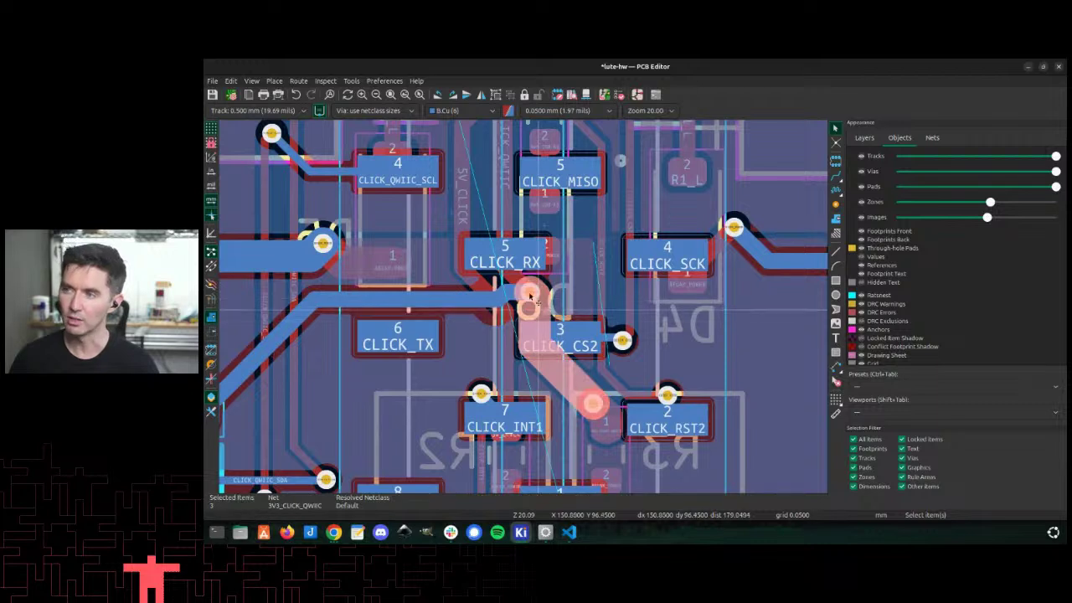
pyautogui.click(573, 390)
pyautogui.press('u')
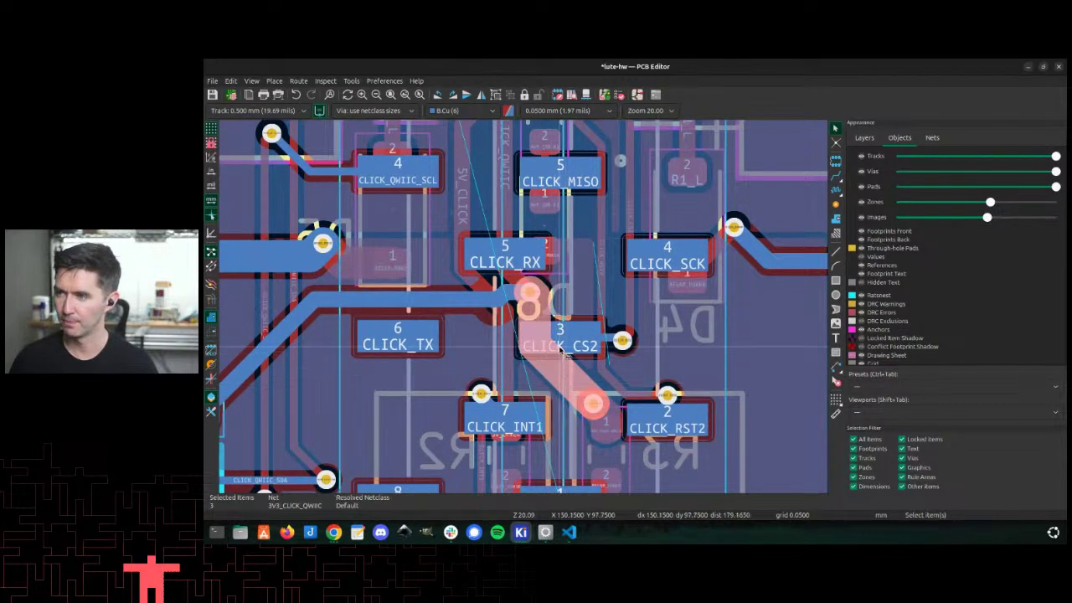
pyautogui.scroll(-3, 480, 239)
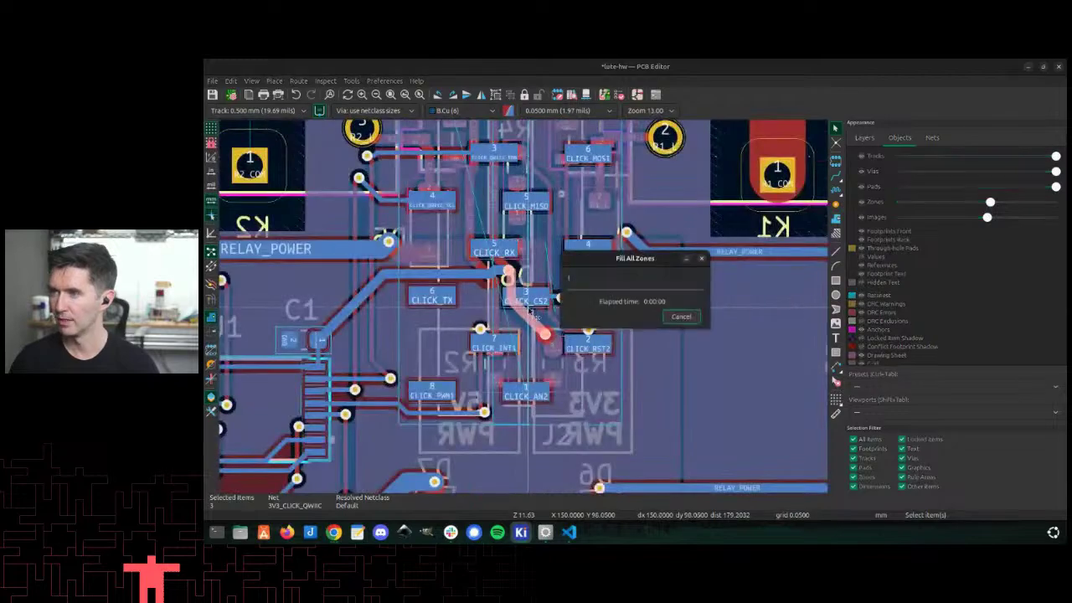
pyautogui.press('b')
# Step: Examine the area around J7, R2, R3 and U1 on both copper sides for the remaining unrouted connections
pyautogui.scroll(-3, 474, 298)
pyautogui.scroll(3, 474, 299)
pyautogui.scroll(-1, 531, 385)
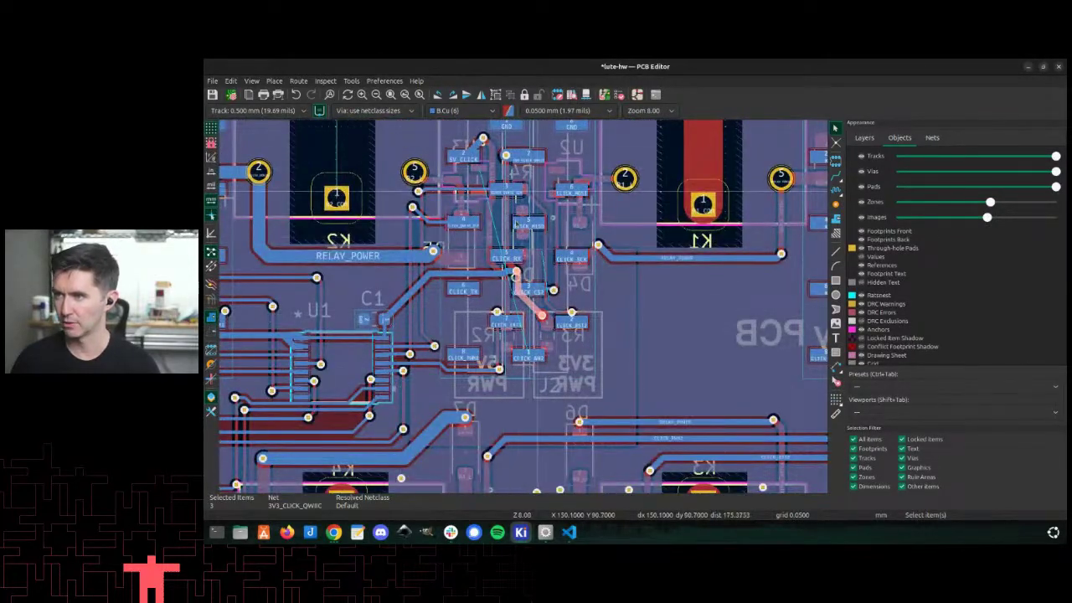
pyautogui.scroll(-2, 504, 243)
pyautogui.scroll(5, 529, 298)
pyautogui.scroll(-4, 522, 298)
pyautogui.moveTo(527, 418); pyautogui.dragTo(516, 310, button='middle')
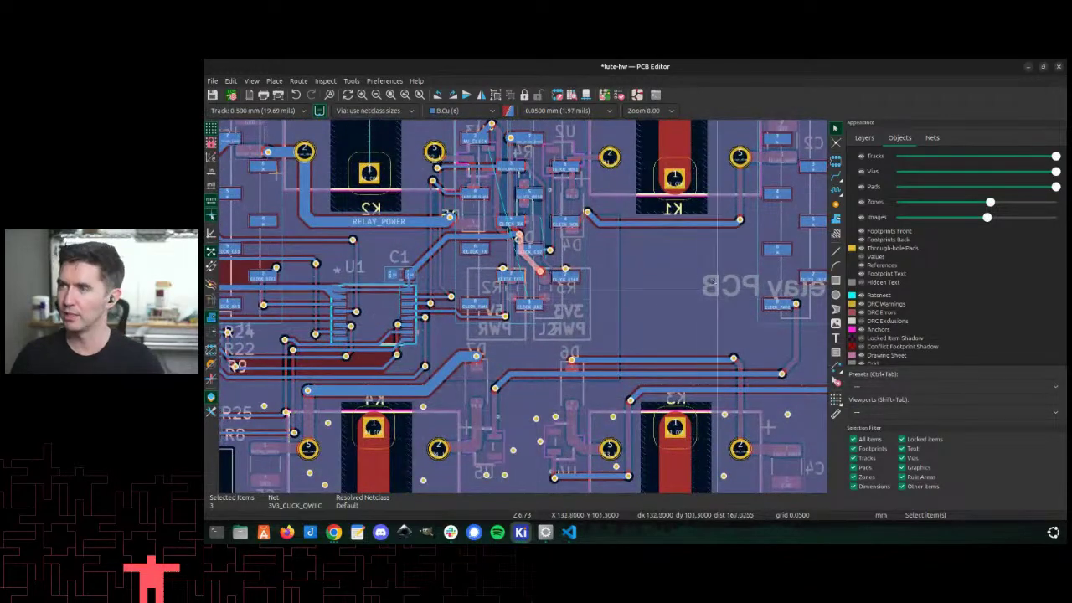
pyautogui.scroll(2, 517, 238)
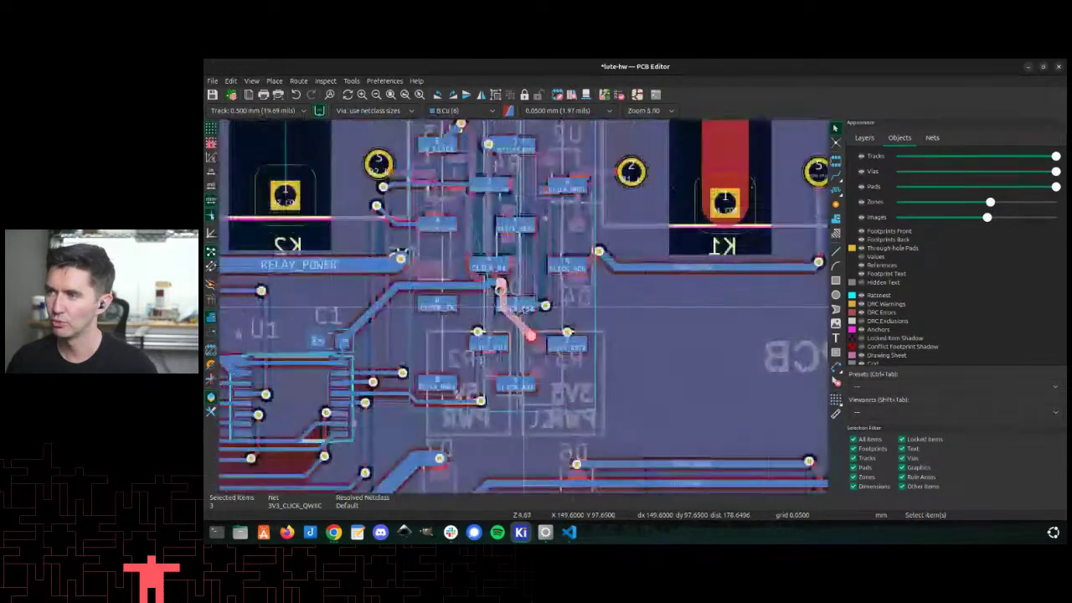
pyautogui.scroll(5, 524, 308)
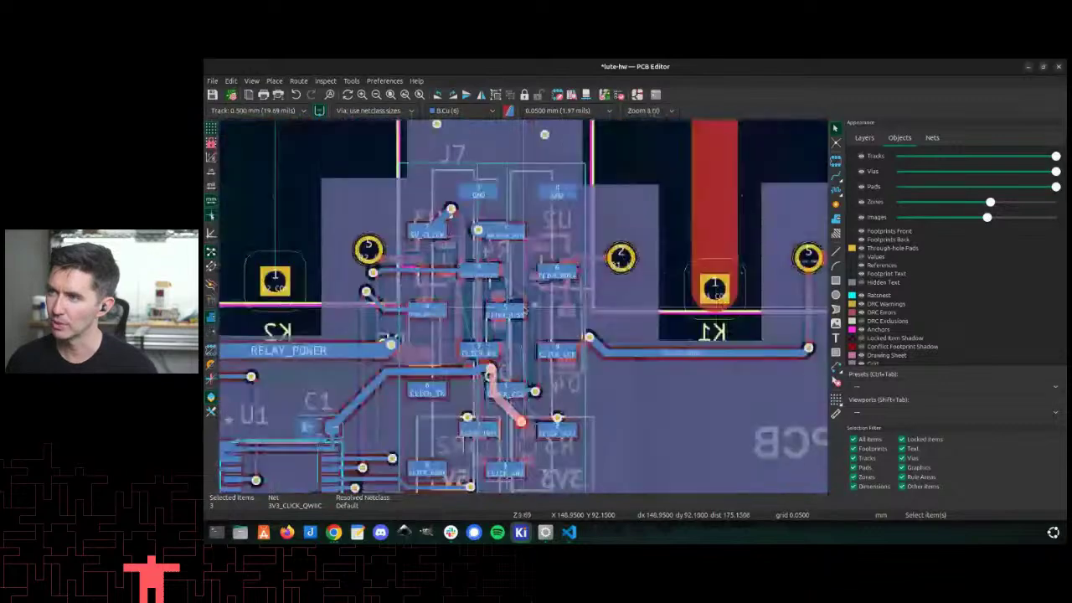
pyautogui.scroll(-4, 524, 310)
pyautogui.press('pageup')
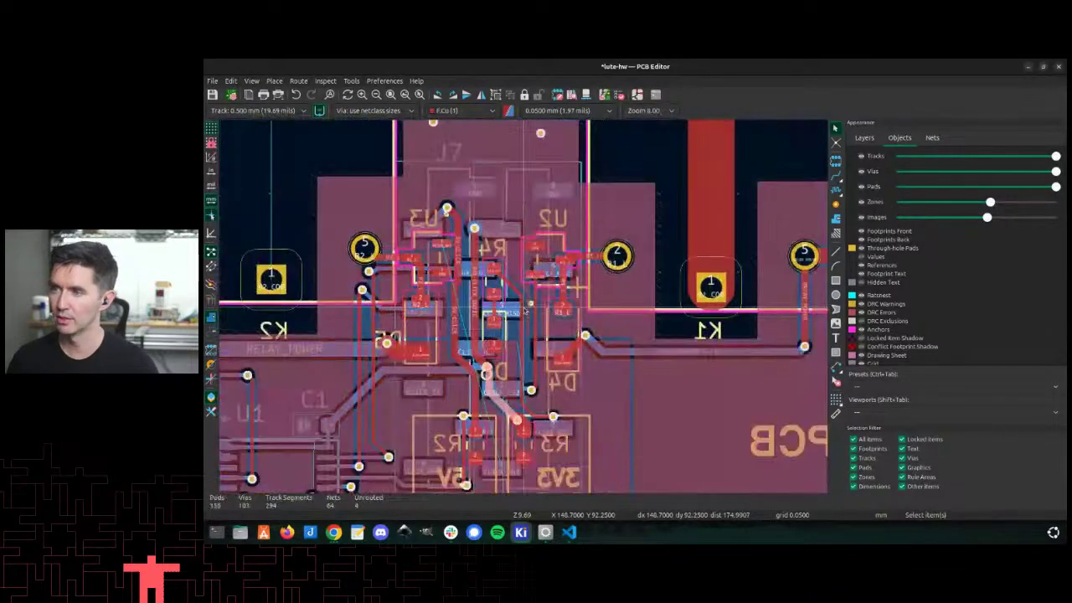
pyautogui.moveTo(500, 434); pyautogui.dragTo(527, 307, button='middle')
pyautogui.scroll(4, 528, 308)
pyautogui.scroll(-4, 527, 309)
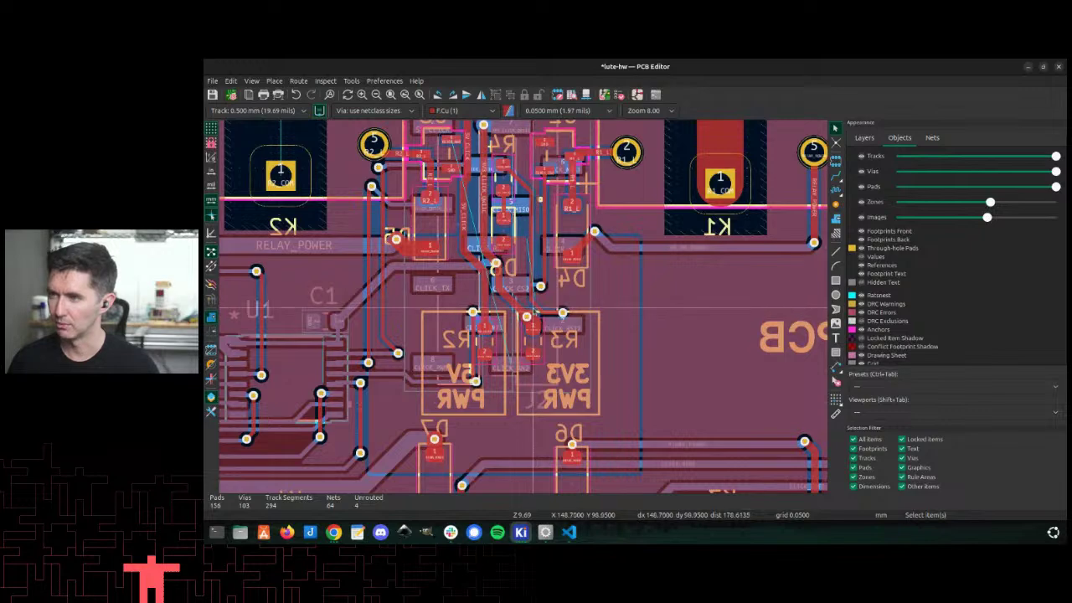
# Step: Route the CLICK_RST2 connection on F.Cu from the via beside R3 up to R4's pad 1
pyautogui.press('x')
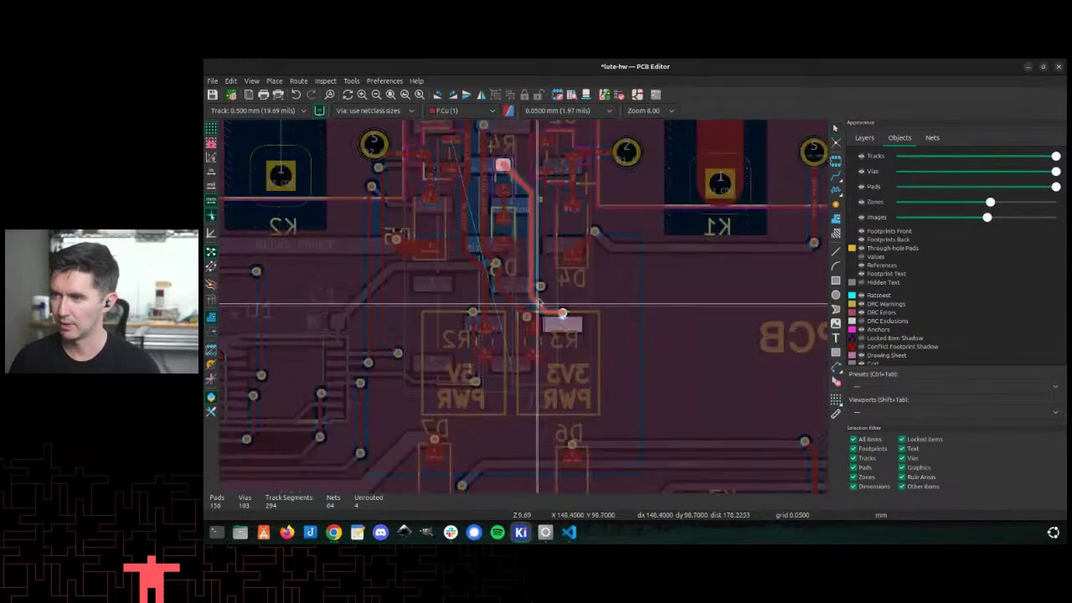
pyautogui.click(540, 295)
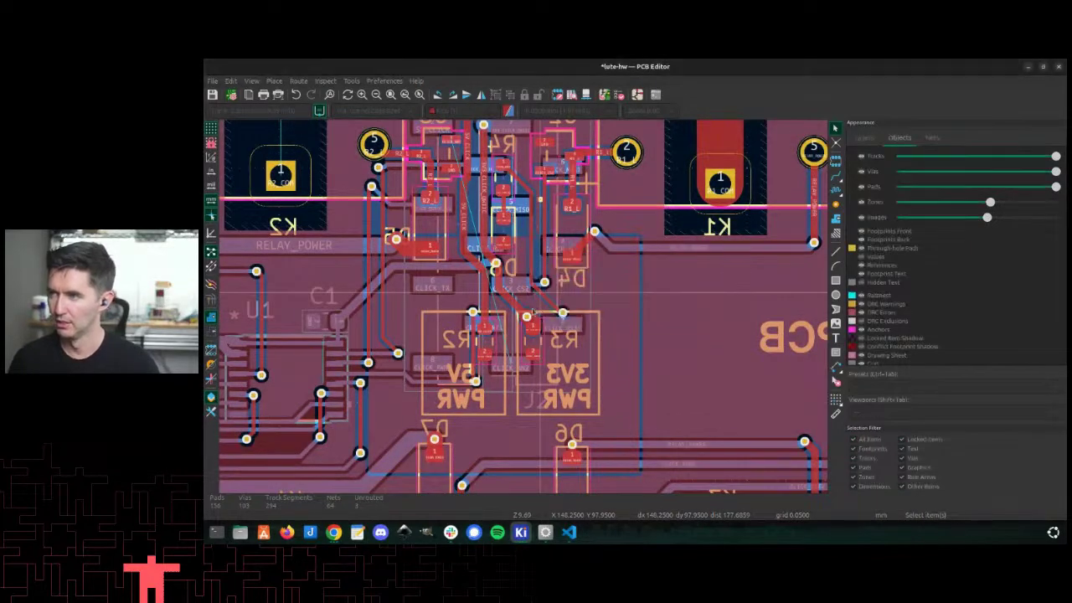
# Step: Examine both copper sides around J7, U2, U3 and D4 for the remaining unrouted connections
pyautogui.scroll(4, 421, 341)
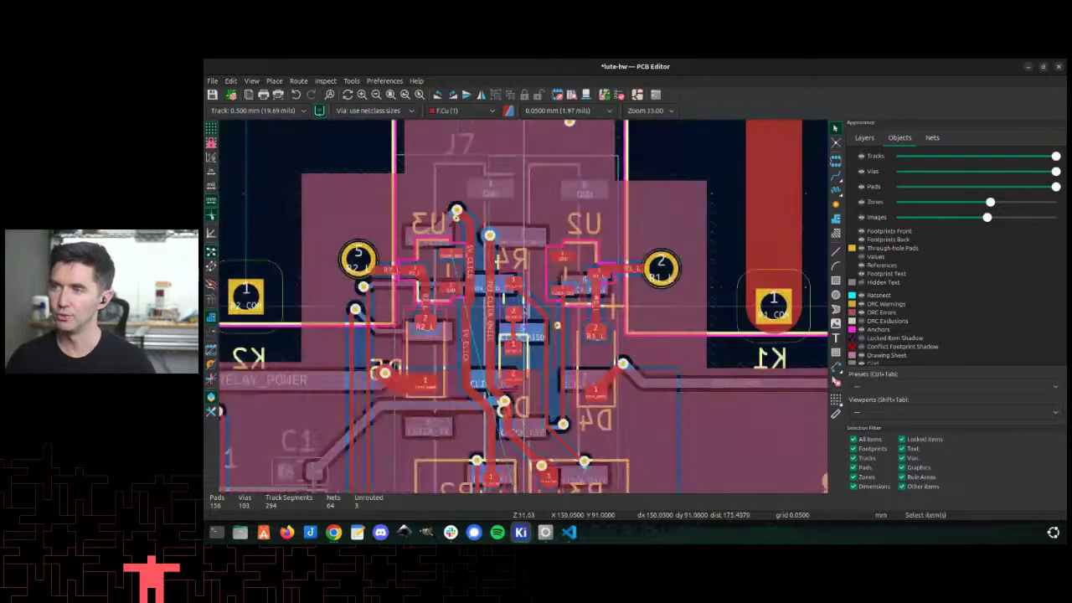
pyautogui.press('pagedown')
pyautogui.press('pageup')
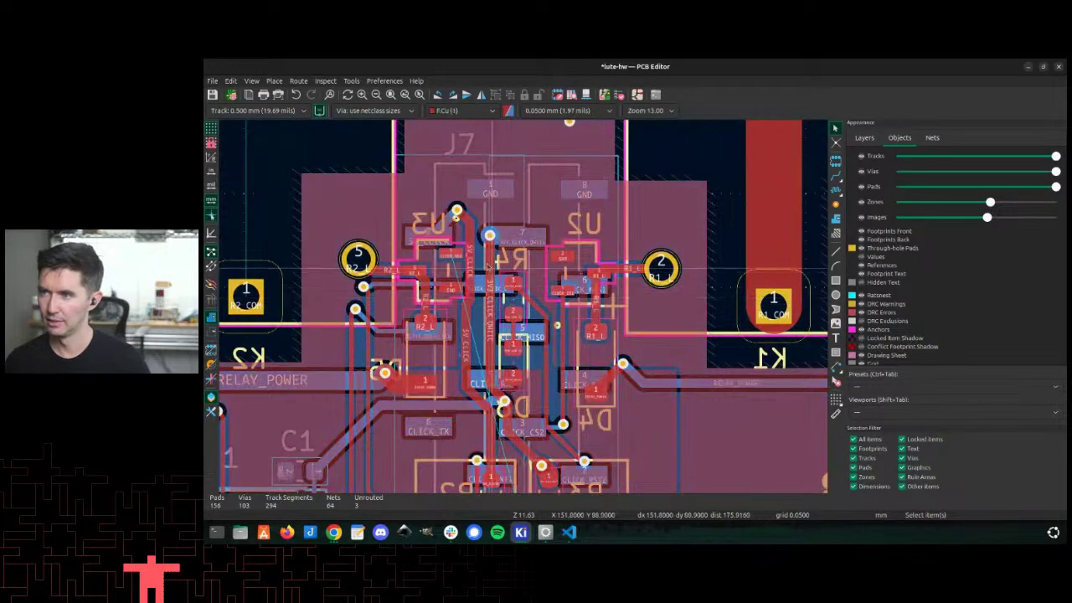
pyautogui.press('pagedown')
pyautogui.scroll(-3, 445, 297)
pyautogui.scroll(3, 524, 310)
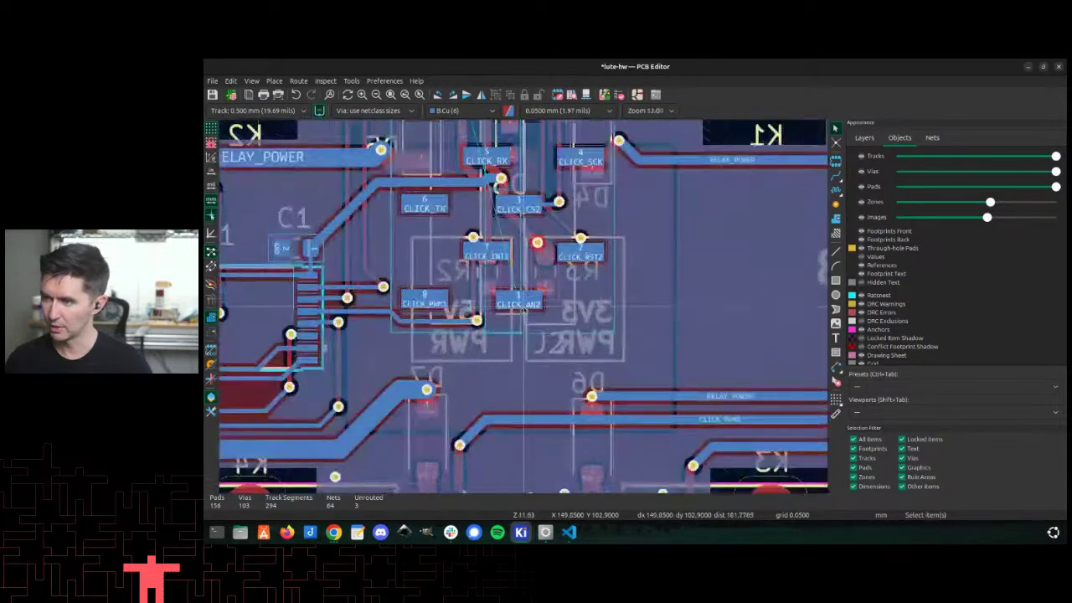
pyautogui.scroll(-3, 514, 307)
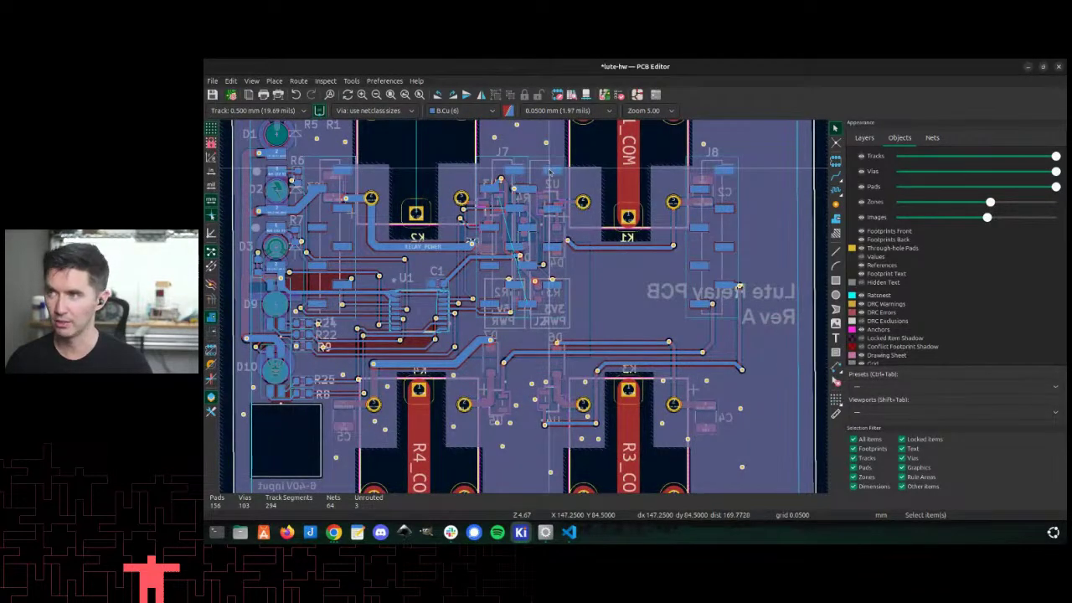
pyautogui.scroll(2, 509, 335)
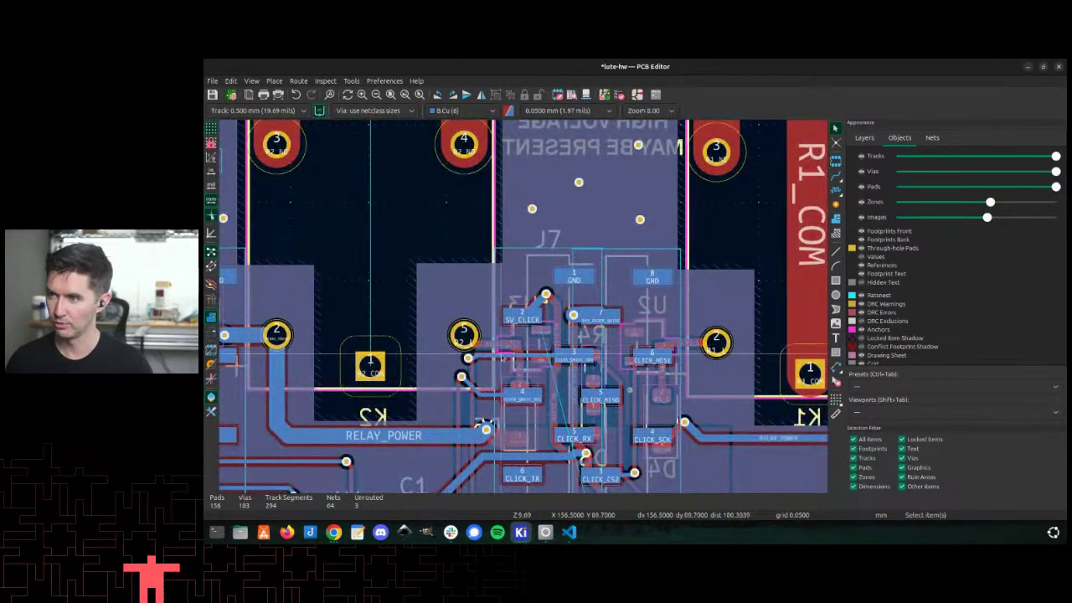
pyautogui.click(526, 343)
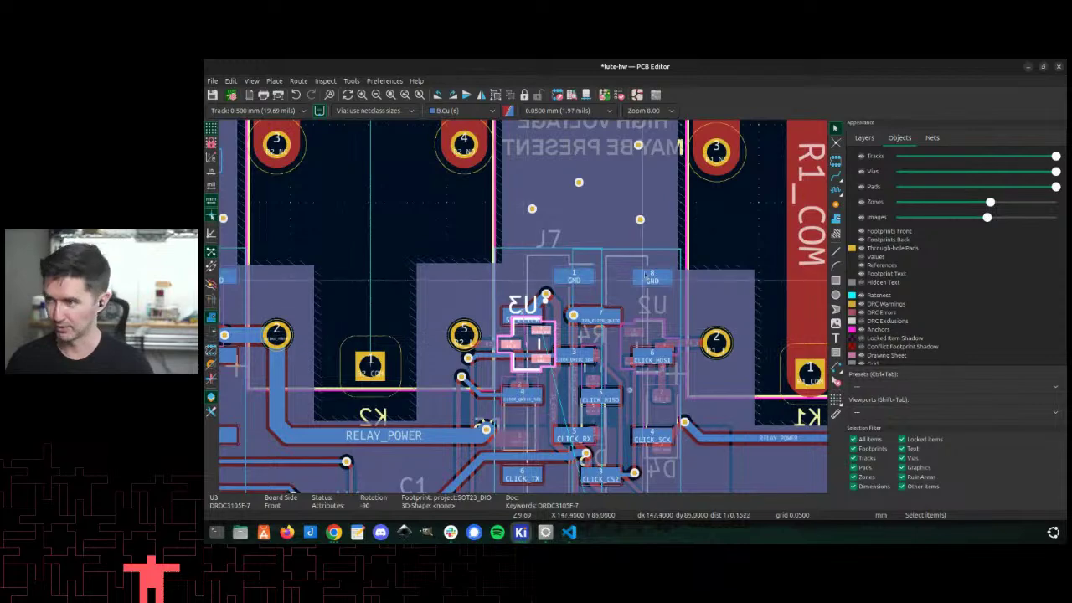
pyautogui.scroll(-3, 644, 283)
pyautogui.scroll(3, 533, 317)
pyautogui.scroll(2, 533, 316)
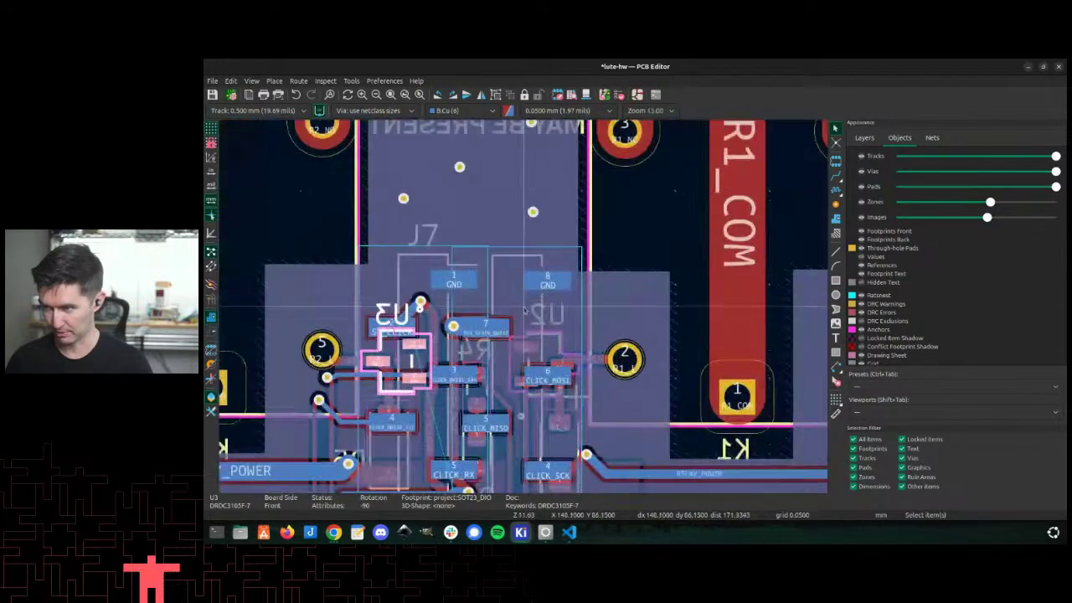
pyautogui.scroll(-4, 532, 314)
pyautogui.scroll(5, 527, 312)
pyautogui.scroll(-3, 525, 311)
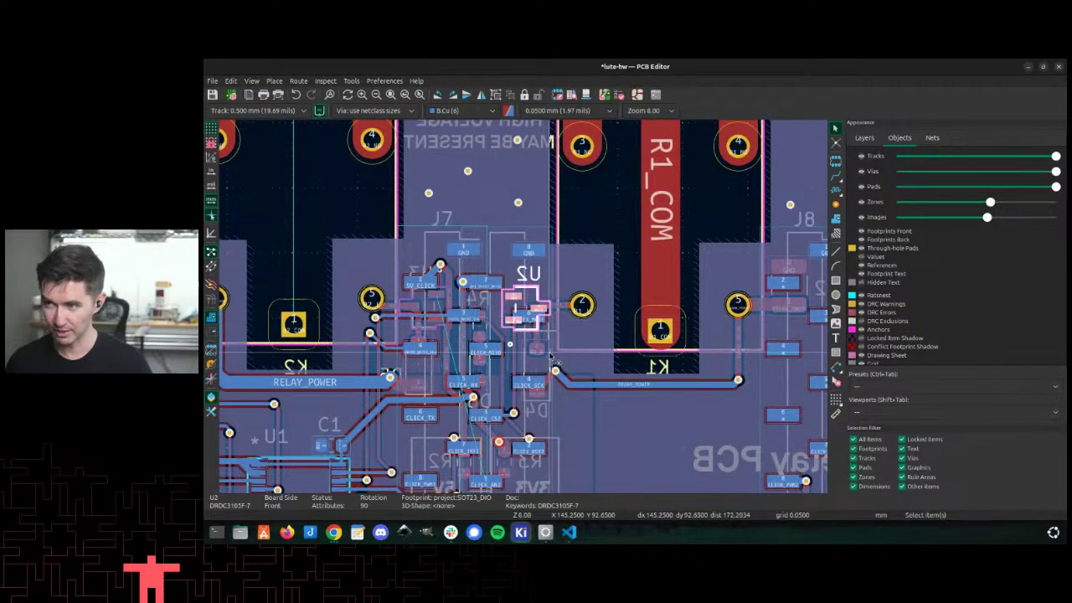
pyautogui.click(544, 354)
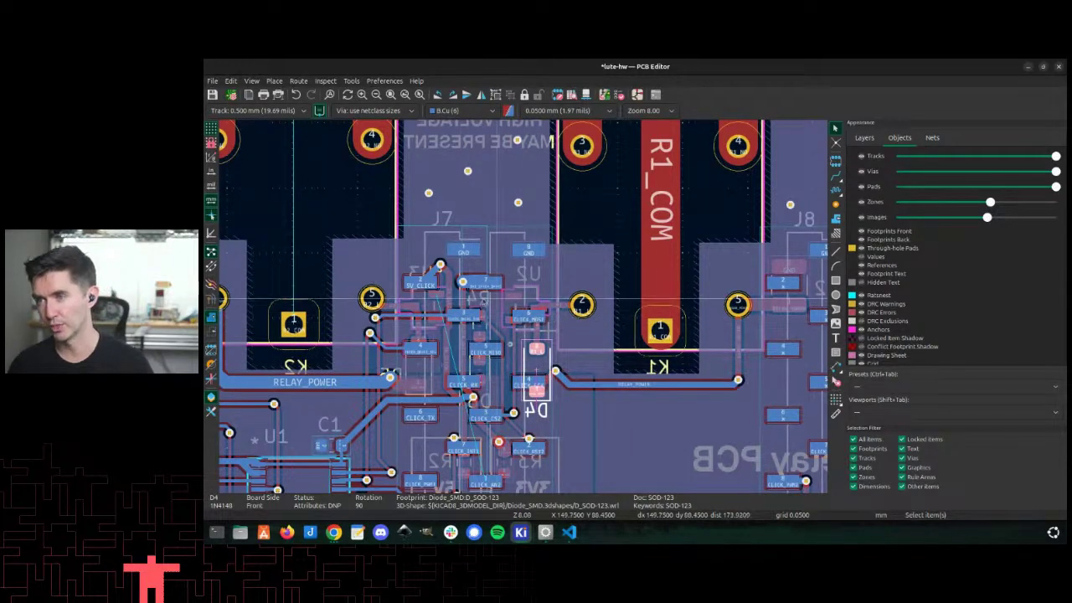
pyautogui.scroll(-5, 606, 331)
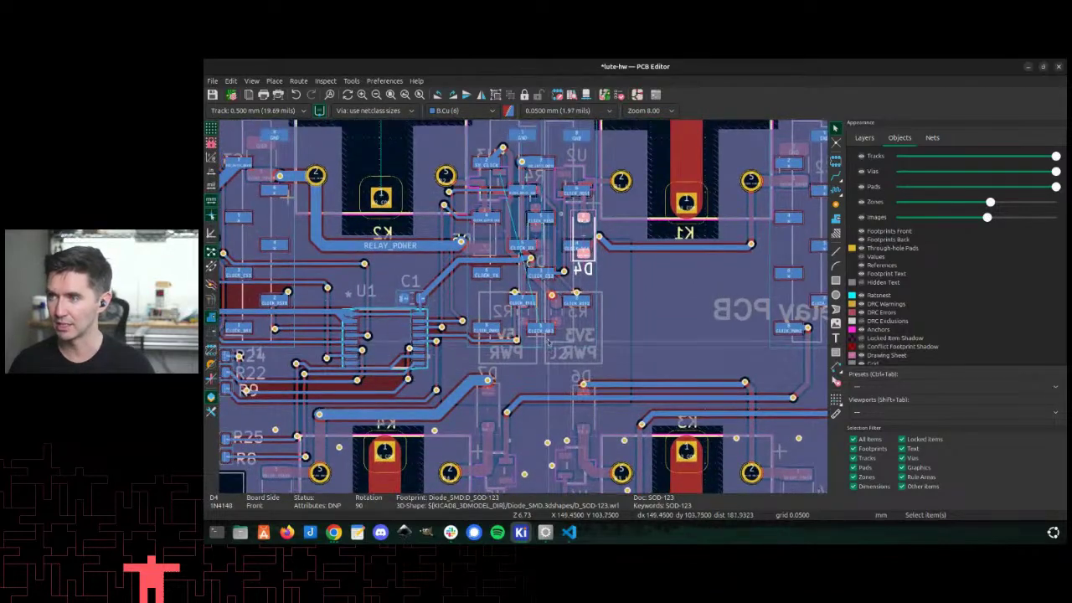
# Step: Route CLICK_AN2 0.500 mm wide from J7's pad on B.Cu to a via beside R2, and continue on F.Cu to U3's pad 1
pyautogui.press('x')
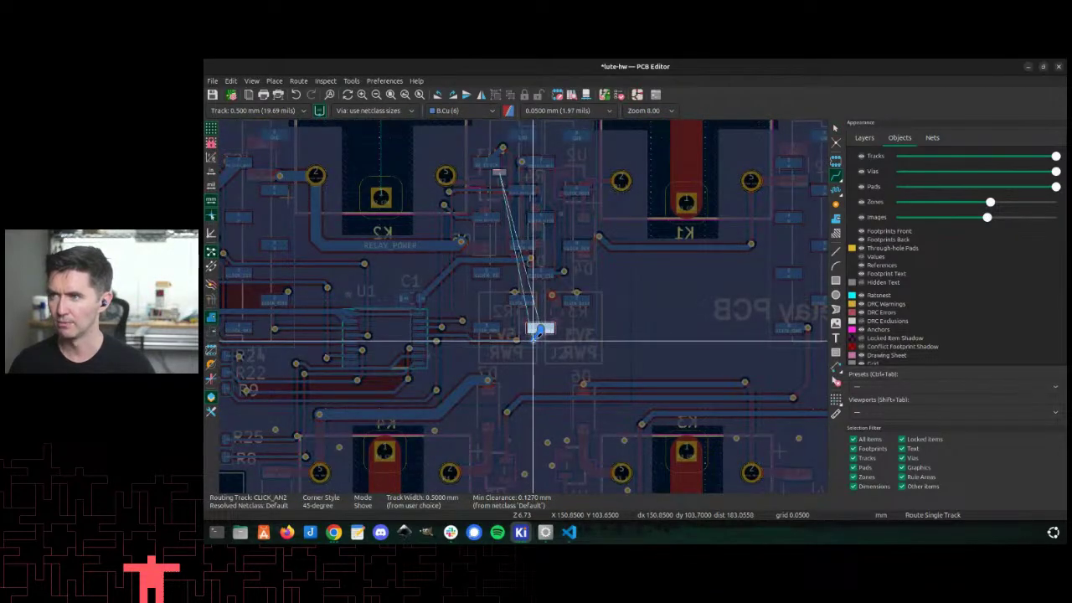
pyautogui.press('v')
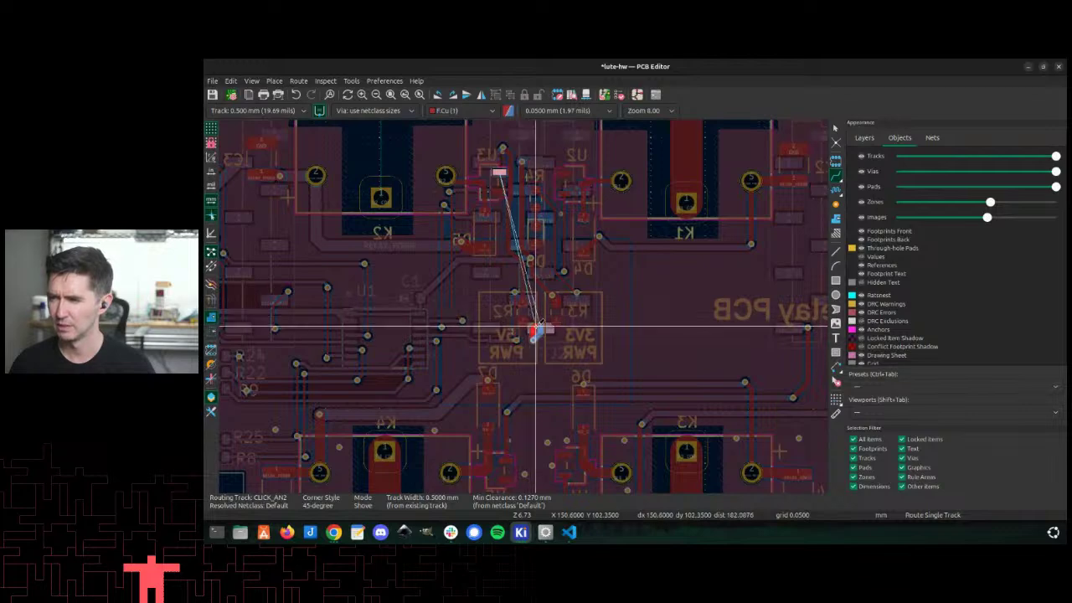
pyautogui.press('v')
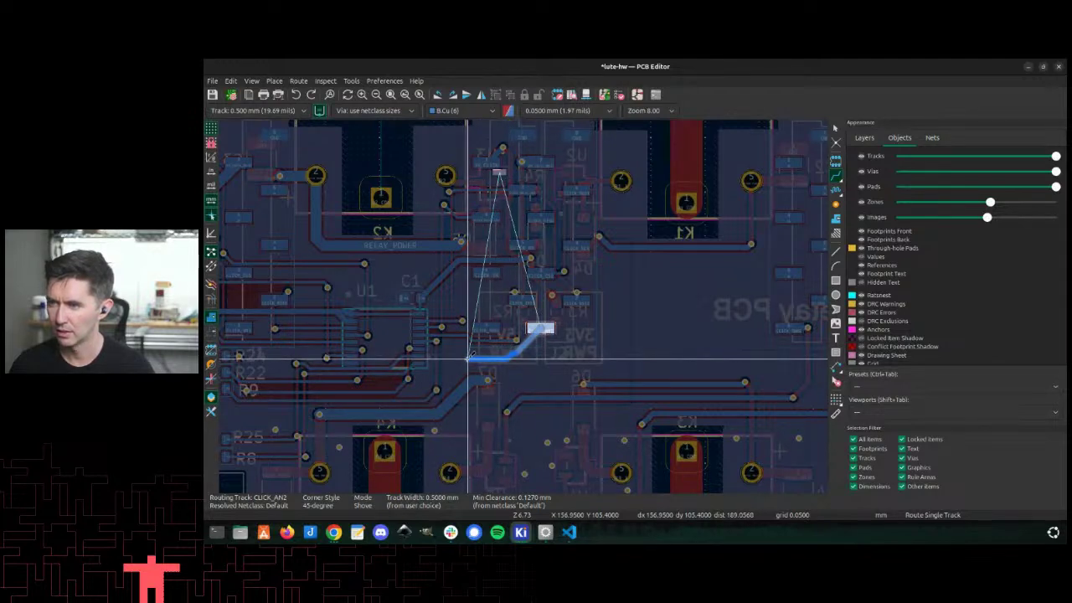
pyautogui.press('v')
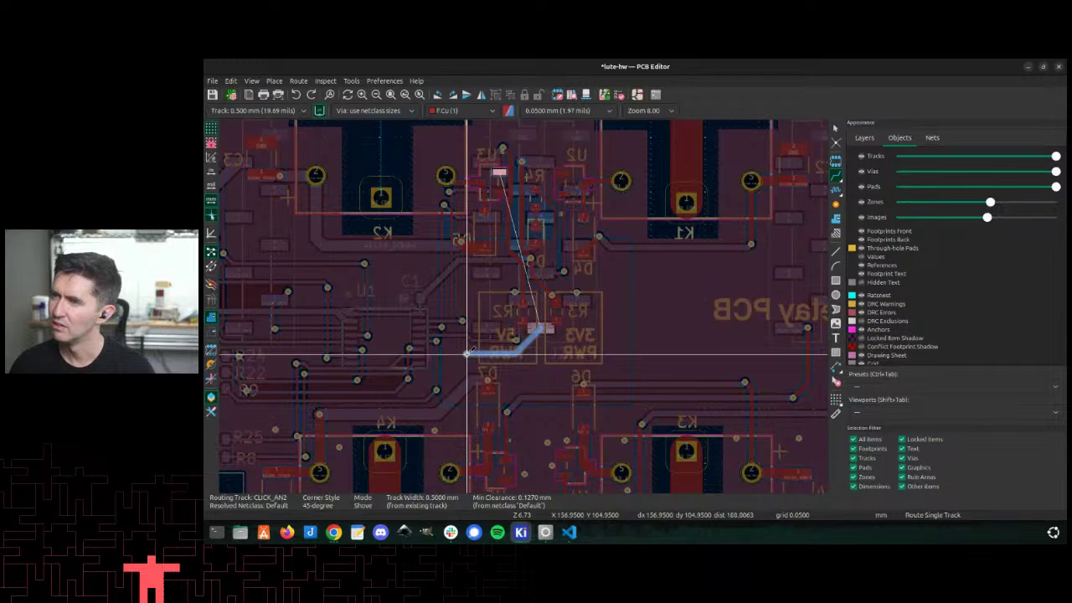
pyautogui.click(466, 352)
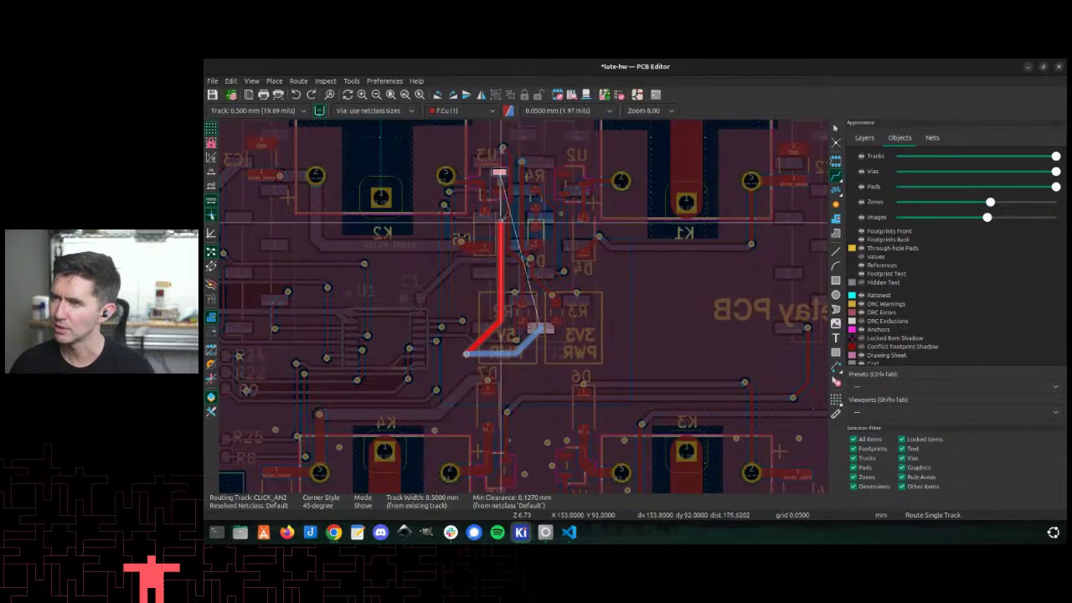
pyautogui.click(501, 172)
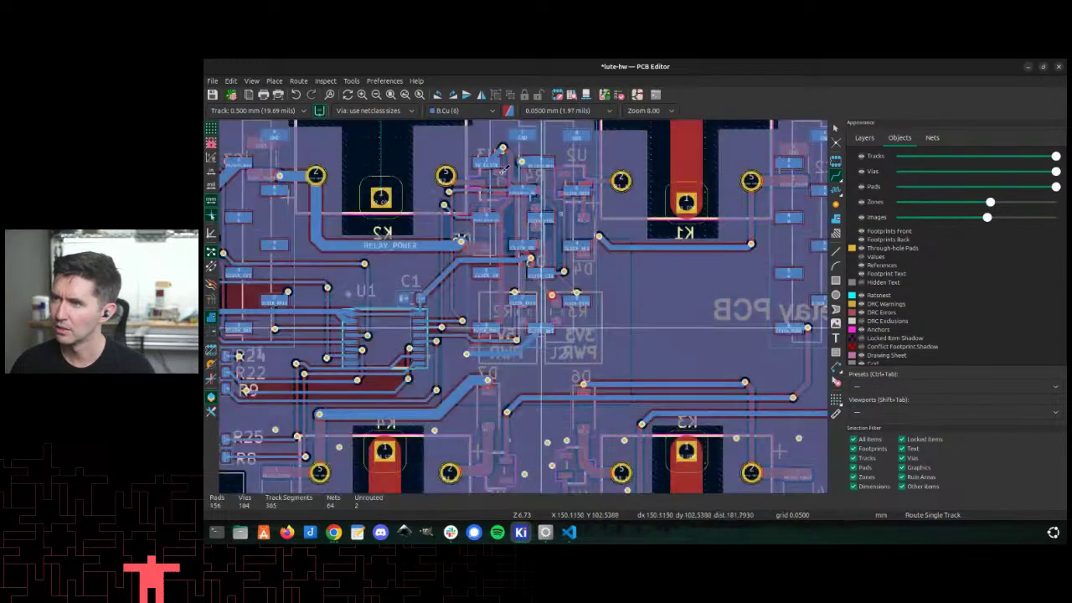
# Step: Shift the 5V_CLICK via near U3 toward J7's pad 1, keeping its tracks attached
pyautogui.scroll(4, 556, 343)
pyautogui.press('v')
pyautogui.scroll(-3, 524, 304)
pyautogui.scroll(-4, 524, 306)
pyautogui.scroll(4, 524, 306)
pyautogui.scroll(-3, 511, 251)
pyautogui.scroll(2, 506, 194)
pyautogui.scroll(3, 506, 194)
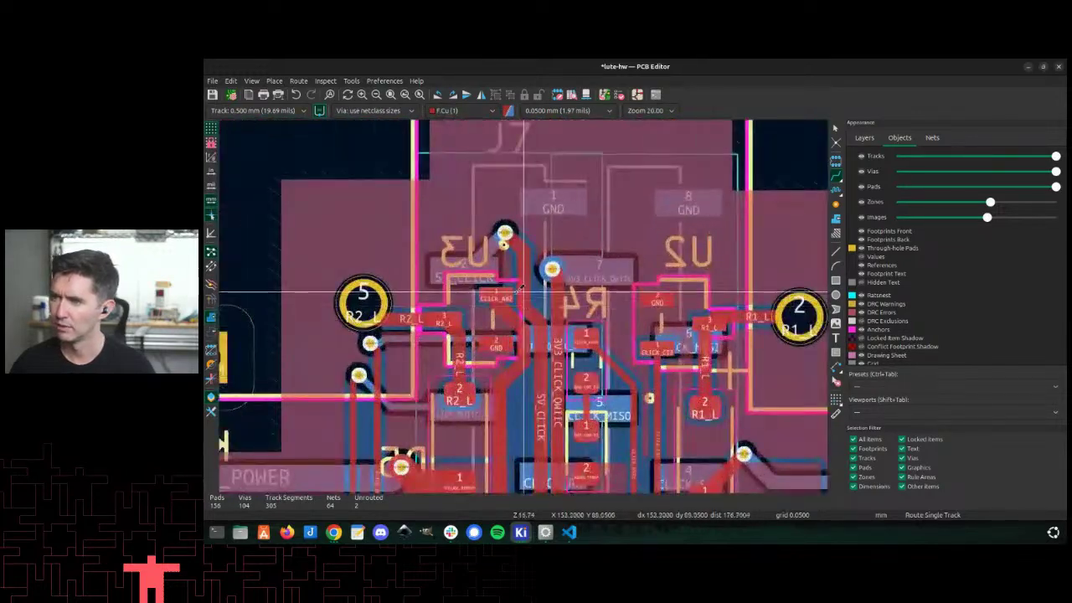
pyautogui.scroll(-2, 515, 243)
pyautogui.scroll(3, 524, 268)
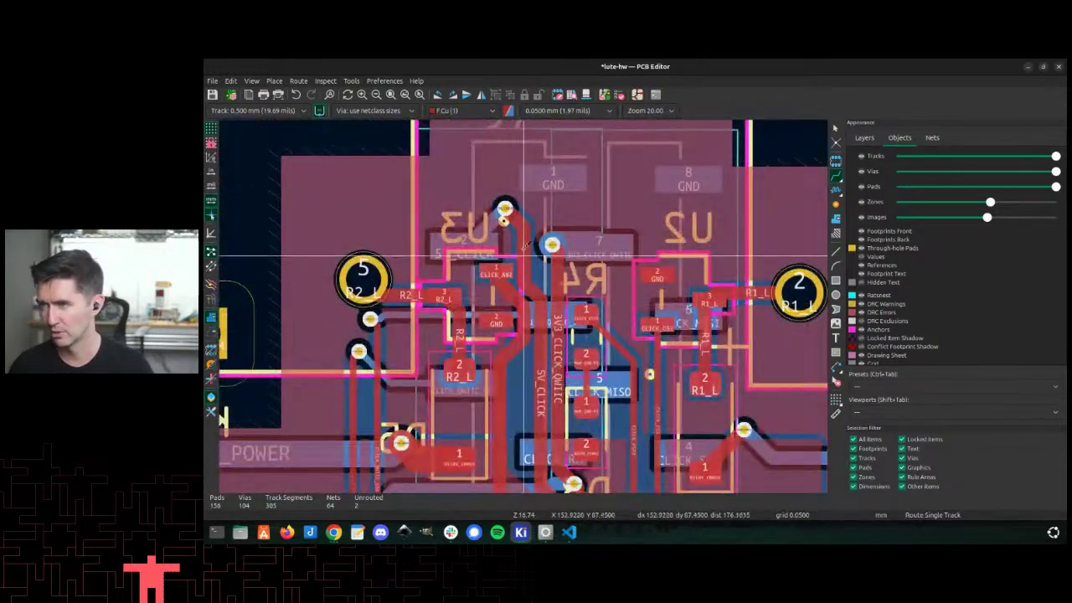
pyautogui.moveTo(504, 208); pyautogui.dragTo(536, 198)
pyautogui.click(533, 202)
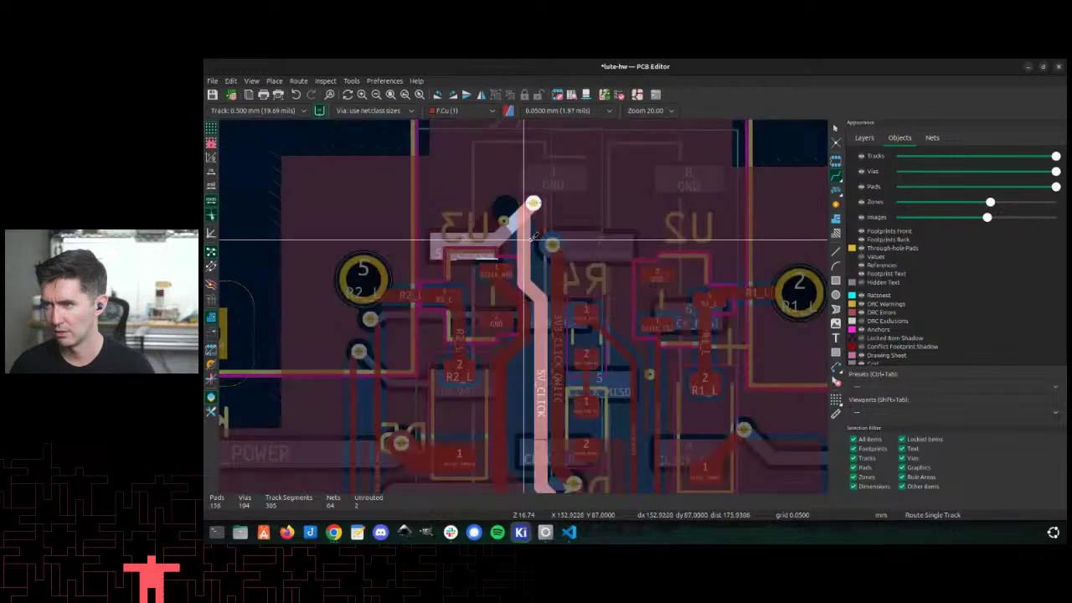
# Step: Move the 3V3_CLICK_QWIIC via above R4 to the upper edge of J7's pad 7 and refill all zones
pyautogui.click(573, 244)
pyautogui.click(578, 246)
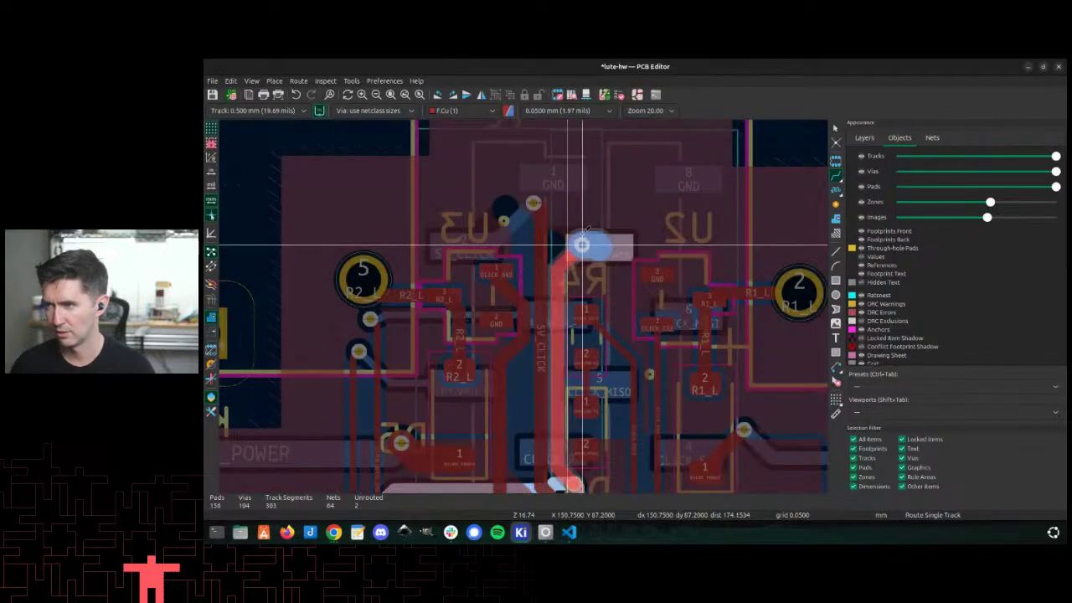
pyautogui.click(602, 214)
pyautogui.scroll(-2, 573, 353)
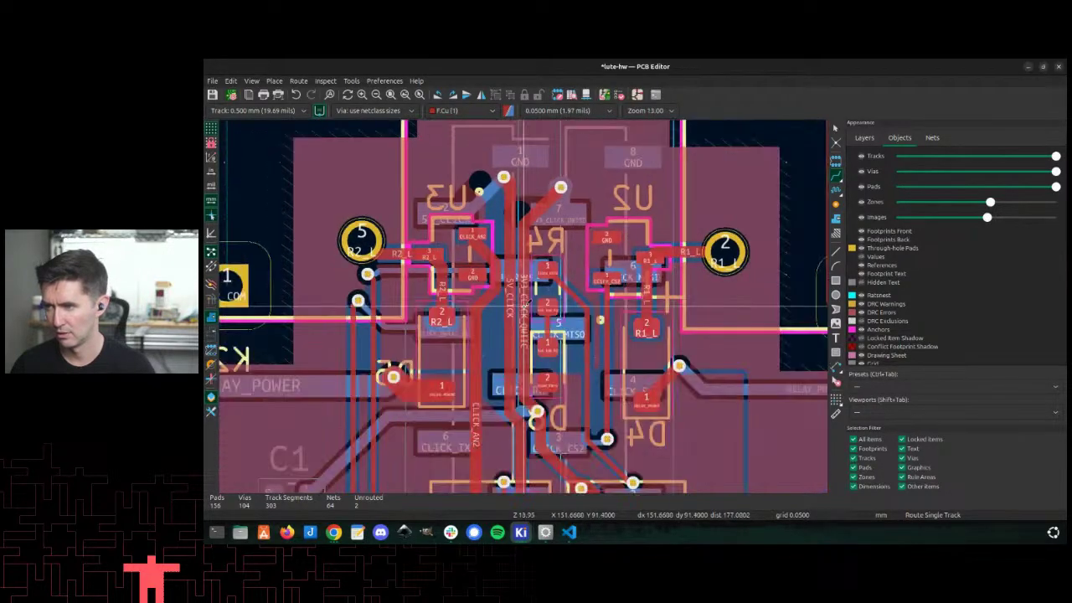
pyautogui.press('b')
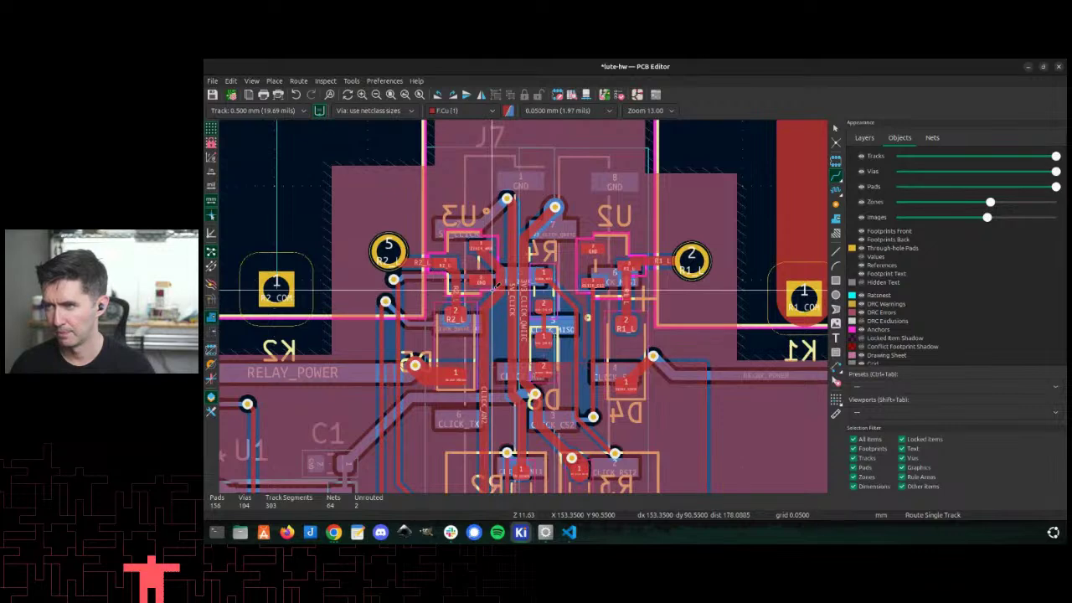
pyautogui.scroll(2, 495, 285)
pyautogui.press('b')
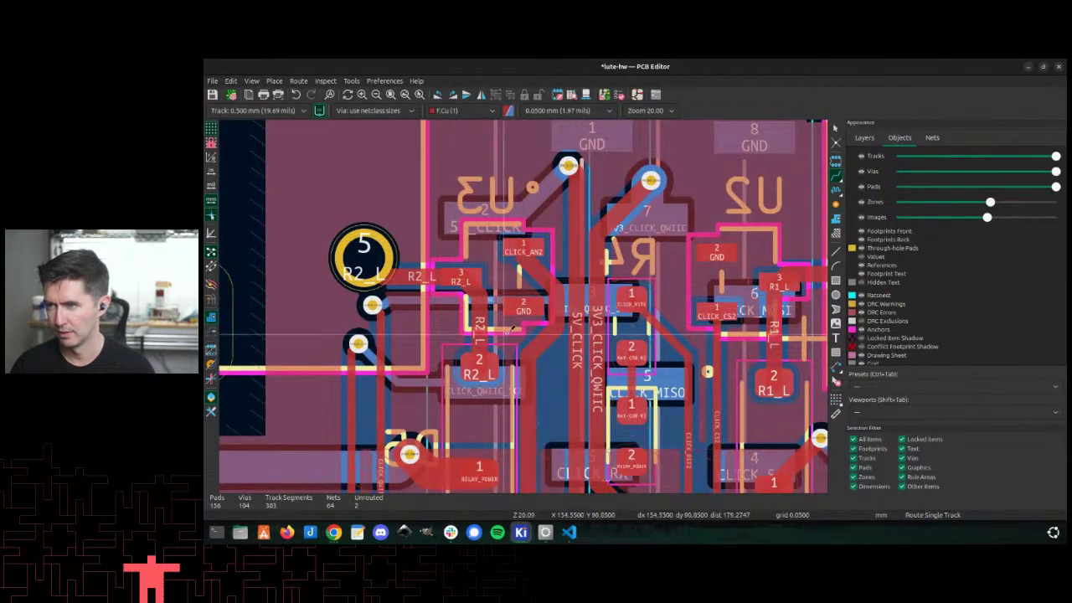
# Step: Connect U3's GND pad 2 to the ground plane with a short F.Cu track and a via inside U3's outline
pyautogui.scroll(-2, 502, 321)
pyautogui.scroll(3, 527, 302)
pyautogui.scroll(-5, 502, 279)
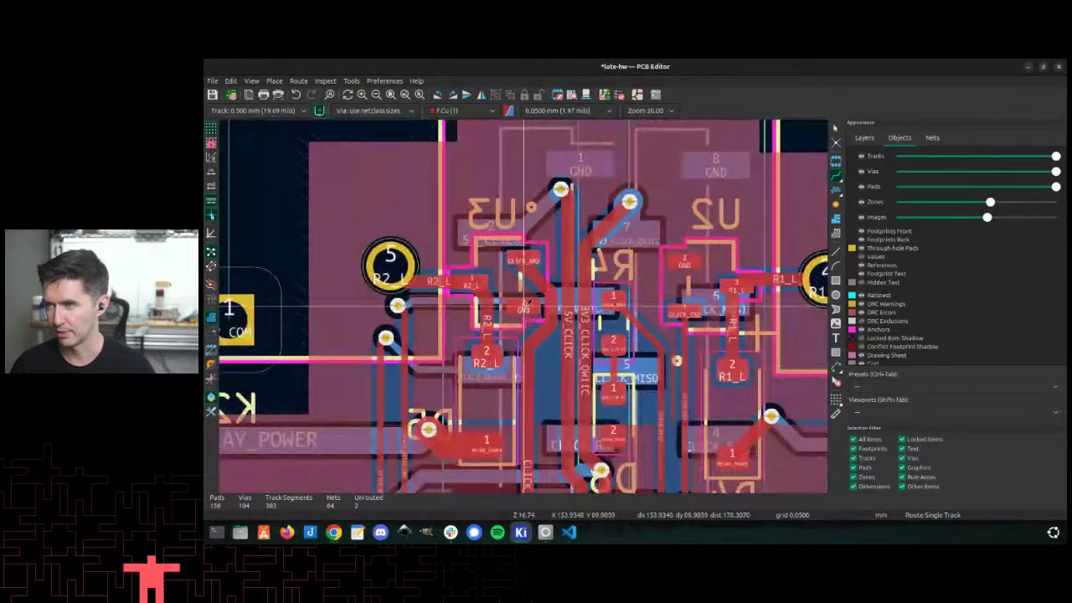
pyautogui.click(520, 306)
pyautogui.scroll(4, 513, 301)
pyautogui.scroll(-4, 513, 295)
pyautogui.press('Escape')
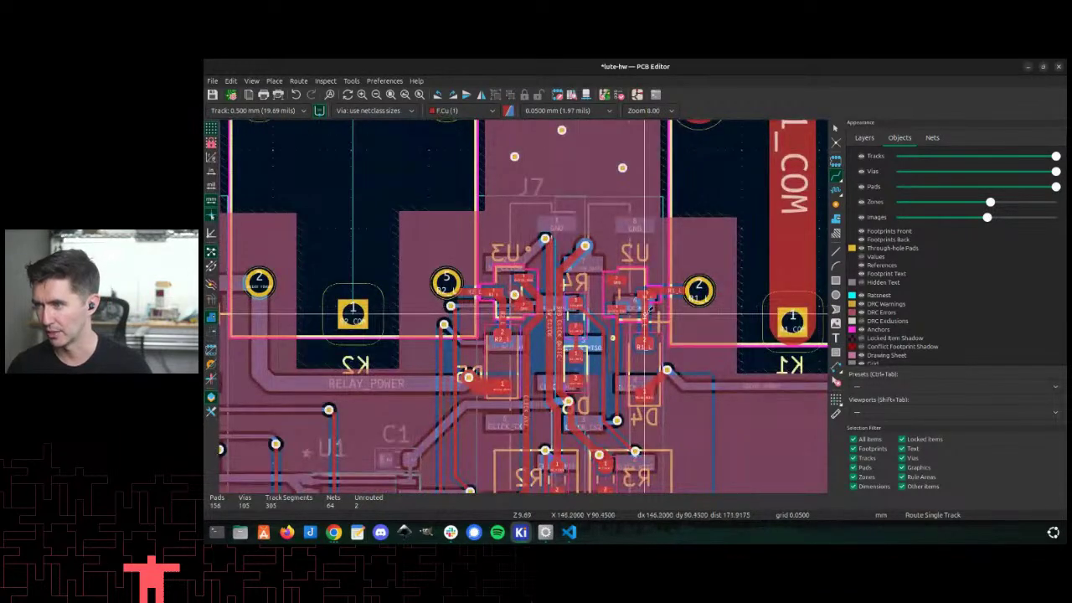
# Step: Connect U2's GND pad 2 to the ground plane with a short 0.500 mm F.Cu track and a via beside it
pyautogui.scroll(4, 648, 308)
pyautogui.click(468, 240)
pyautogui.press('v')
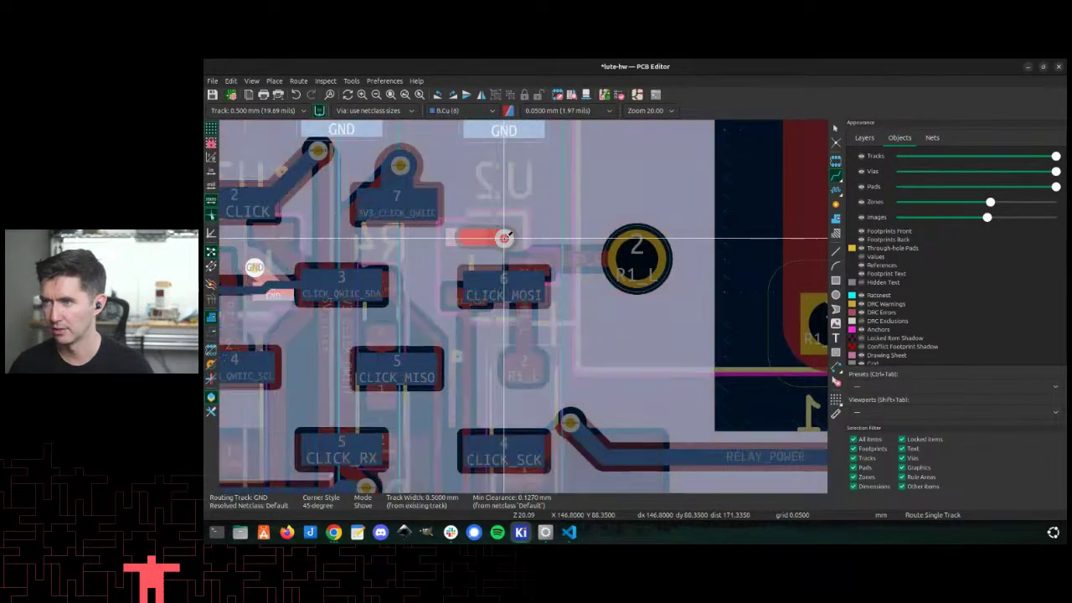
pyautogui.scroll(-1, 511, 252)
pyautogui.press('Escape')
pyautogui.scroll(2, 519, 291)
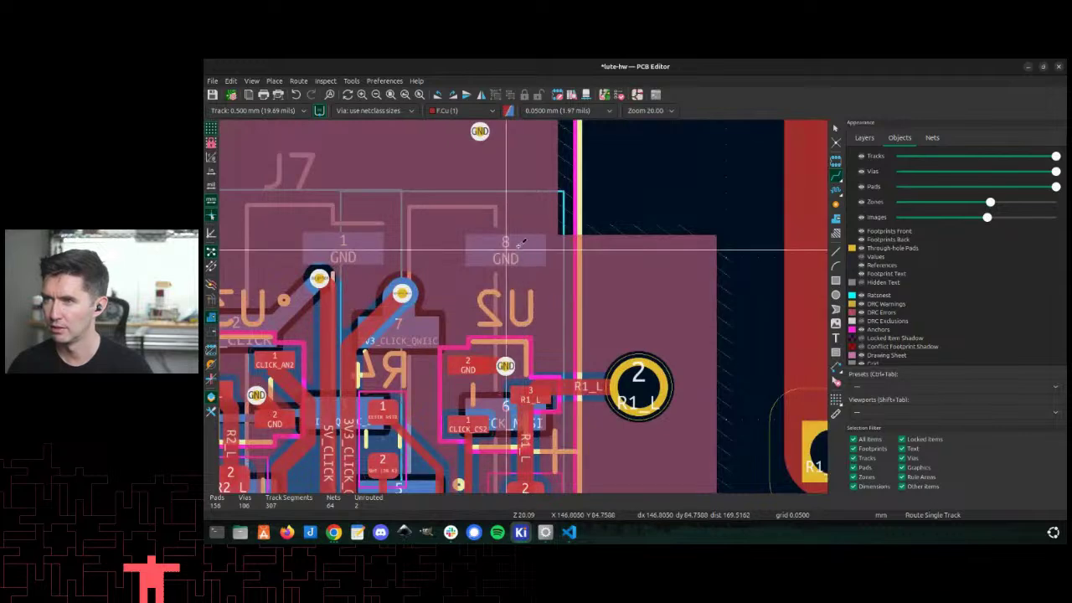
# Step: Add GND vias with short tracks just above J7's pads 8 and 1
pyautogui.click(458, 246)
pyautogui.press('Escape')
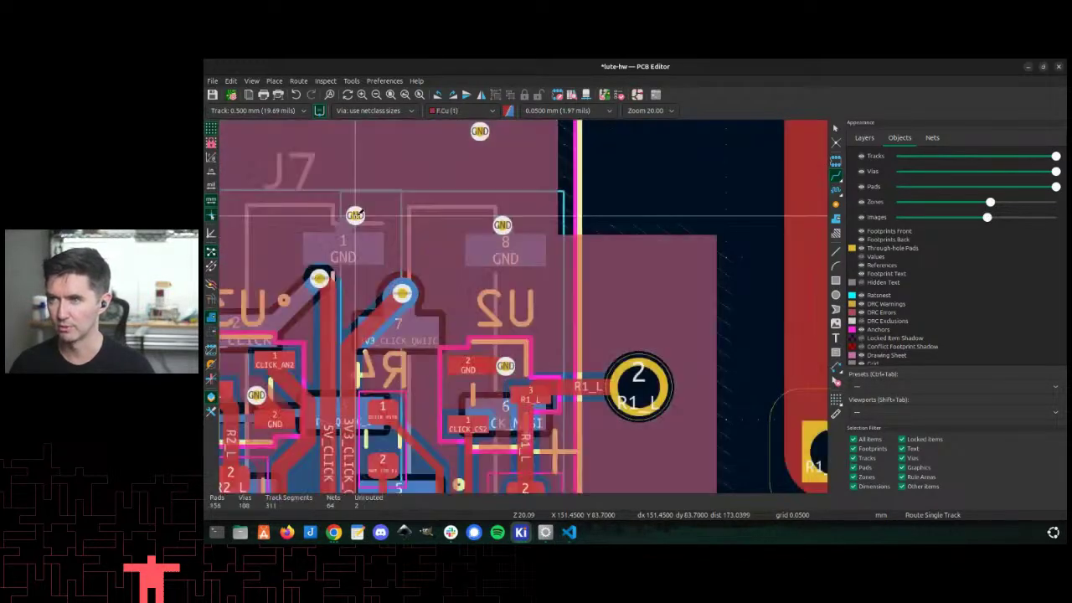
# Step: Examine the rest of the board, especially around J8, C2 and C3, for ground pads lacking nearby GND vias
pyautogui.scroll(-4, 532, 303)
pyautogui.scroll(-3, 520, 303)
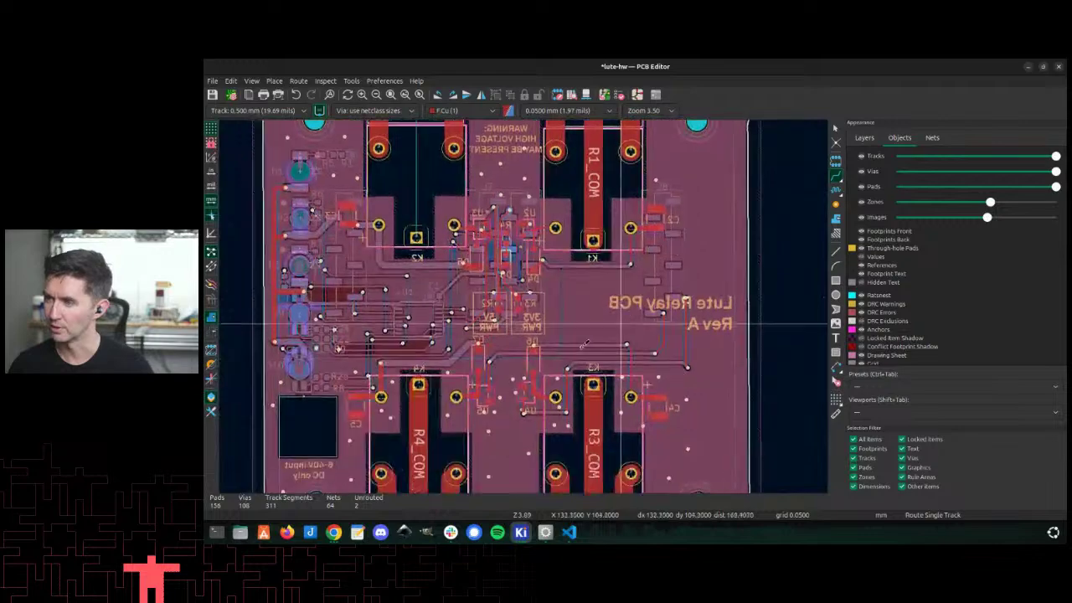
pyautogui.scroll(5, 624, 325)
pyautogui.scroll(-5, 498, 365)
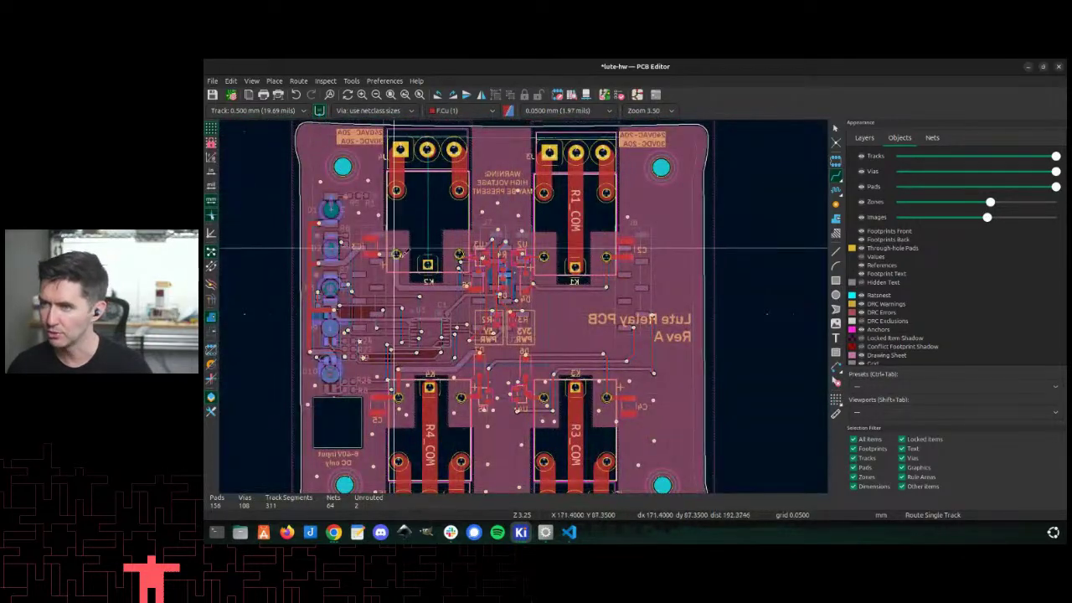
pyautogui.scroll(4, 737, 243)
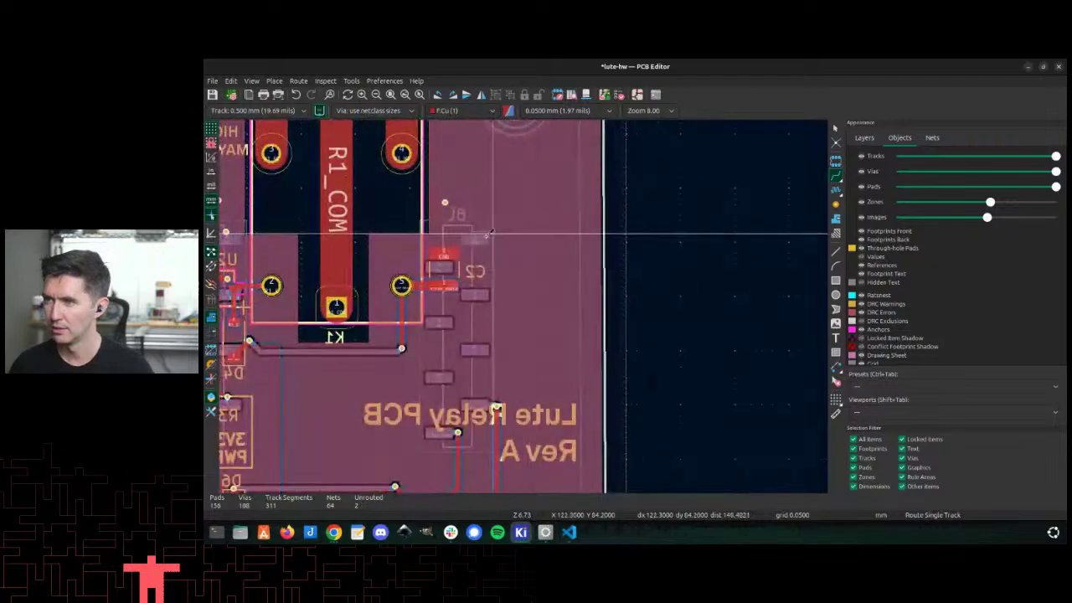
pyautogui.scroll(3, 499, 235)
pyautogui.scroll(-2, 497, 307)
pyautogui.scroll(3, 526, 303)
pyautogui.scroll(-5, 525, 303)
pyautogui.scroll(4, 423, 337)
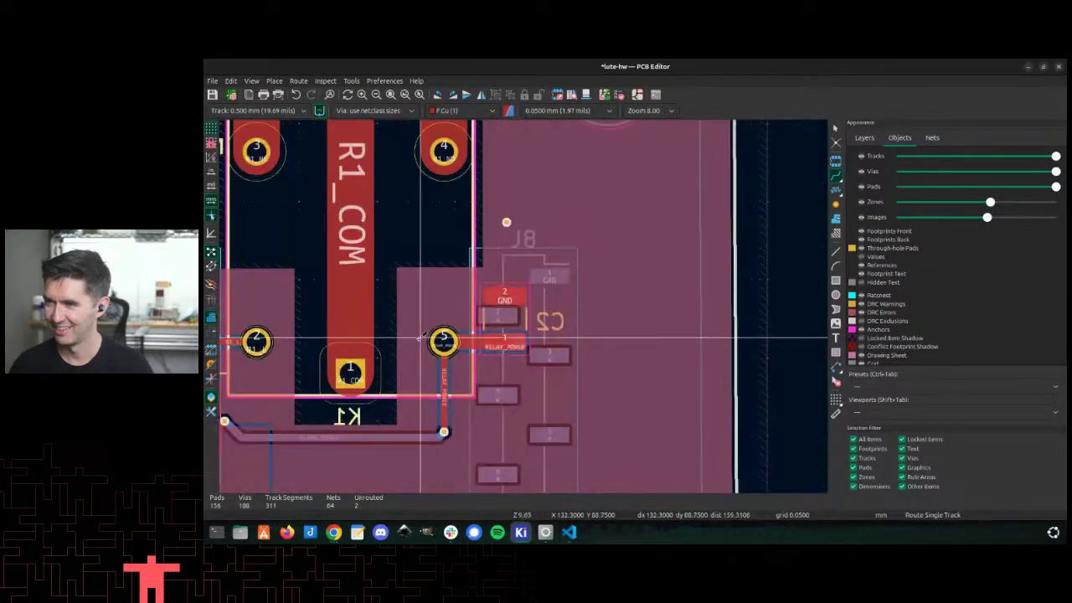
pyautogui.hscroll(-4, 423, 338)
pyautogui.scroll(-4, 332, 289)
pyautogui.scroll(5, 420, 293)
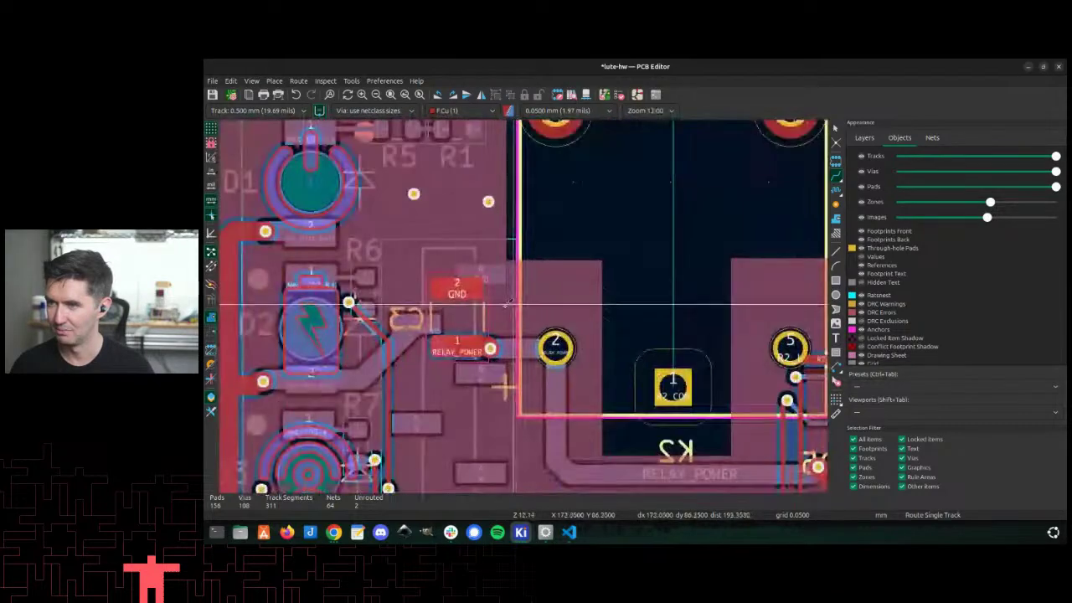
# Step: Route the R2_COM net on F.Cu straight from J4's middle pad to K2's pad 1 using the netclass width, and refill all zones
pyautogui.scroll(-4, 532, 314)
pyautogui.scroll(5, 532, 314)
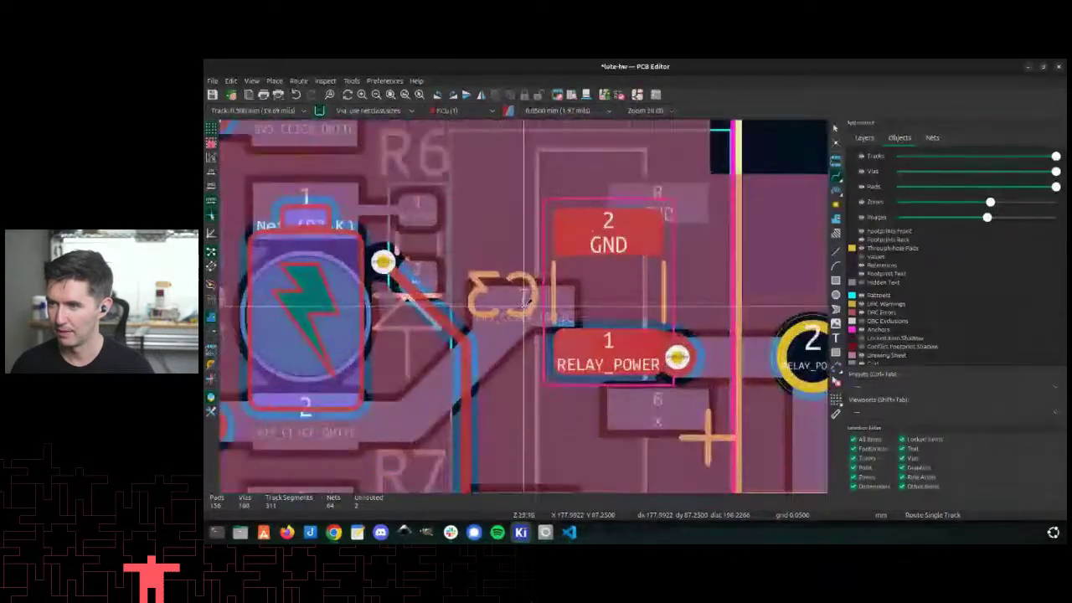
pyautogui.scroll(-5, 655, 431)
pyautogui.moveTo(655, 431); pyautogui.dragTo(459, 243, button='middle')
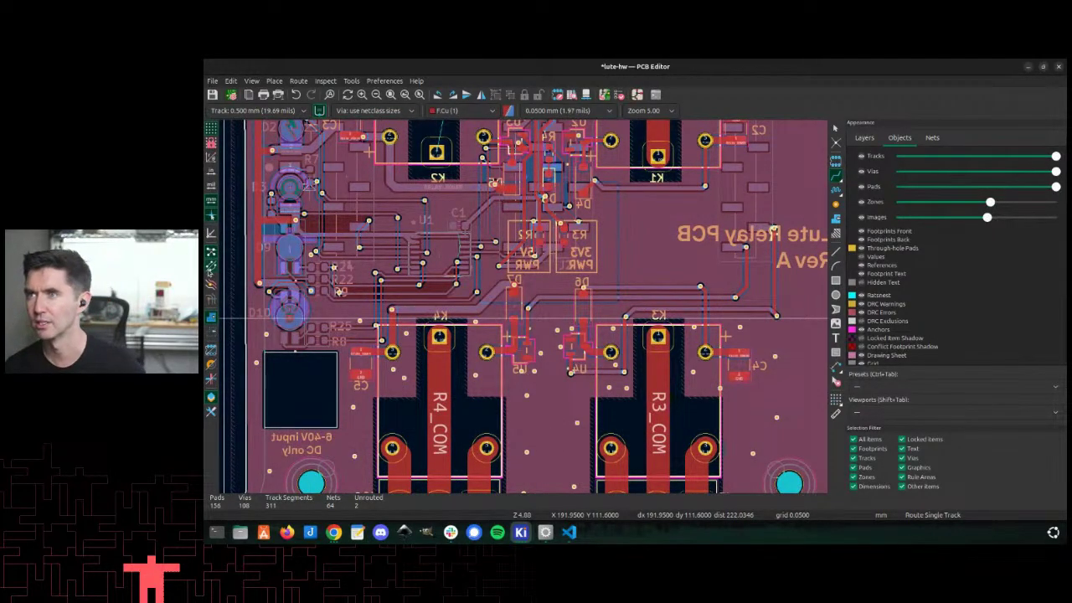
pyautogui.scroll(-5, 502, 316)
pyautogui.scroll(5, 519, 360)
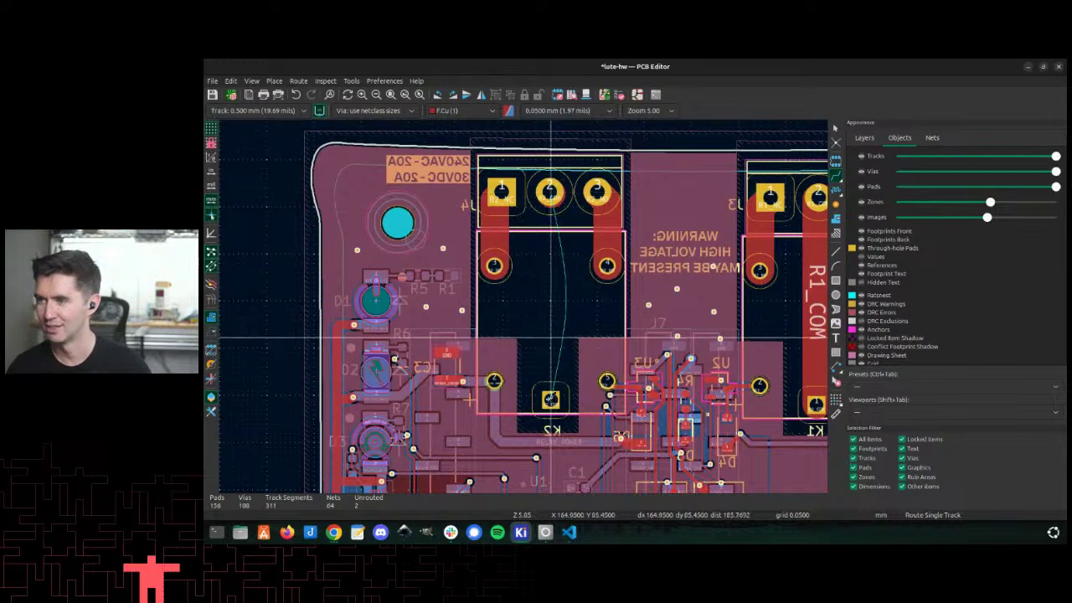
pyautogui.click(549, 193)
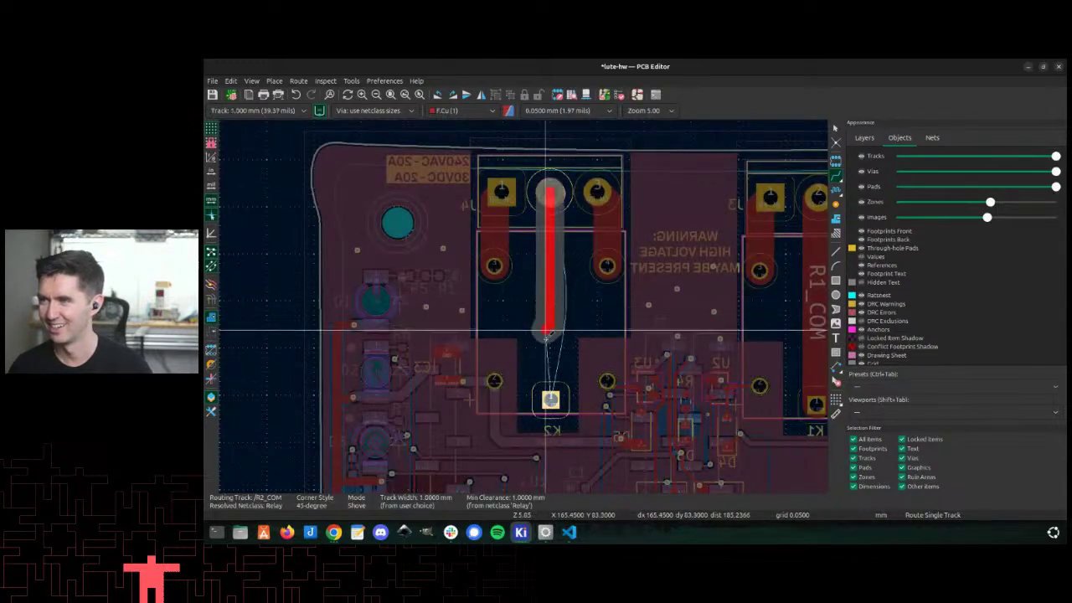
pyautogui.click(550, 395)
pyautogui.press('b')
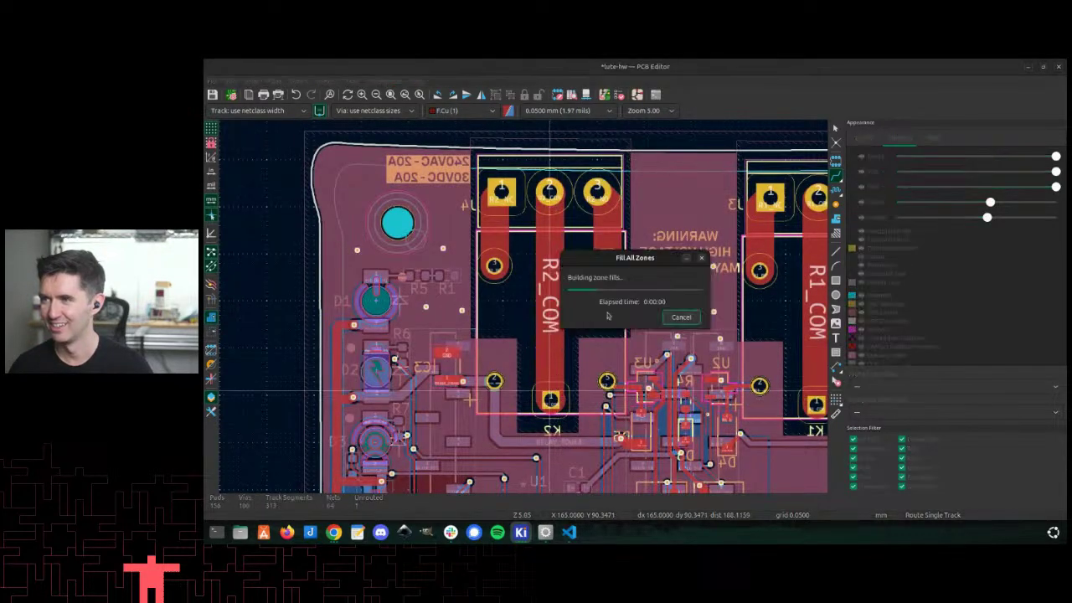
# Step: Resolve the remaining unrouted GND connection at U1 by placing a via between its two pad rows
pyautogui.scroll(-2, 523, 305)
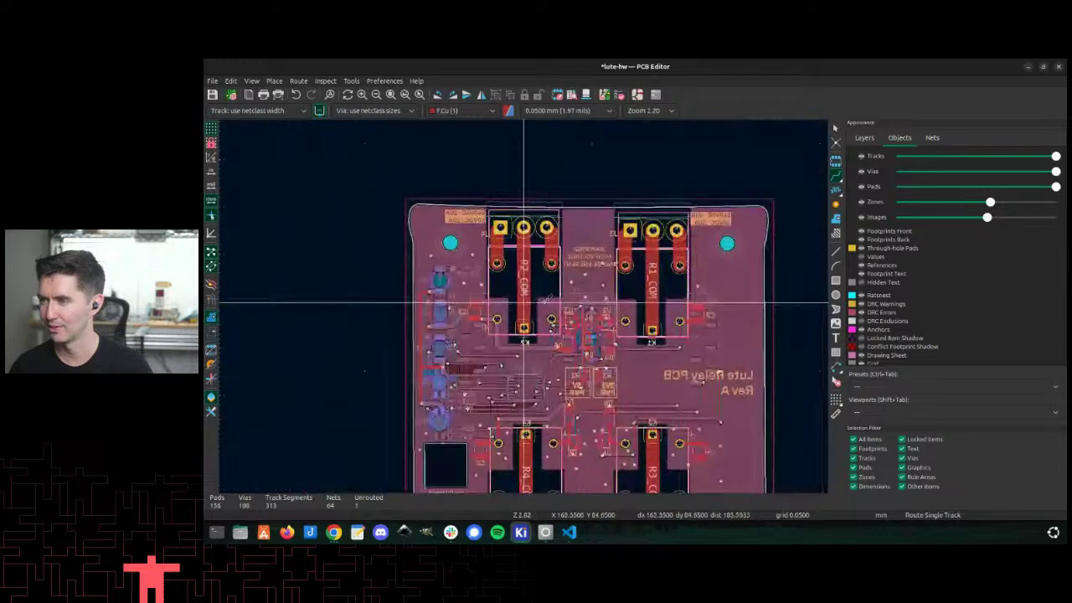
pyautogui.scroll(-2, 718, 310)
pyautogui.scroll(1, 522, 425)
pyautogui.scroll(2, 561, 193)
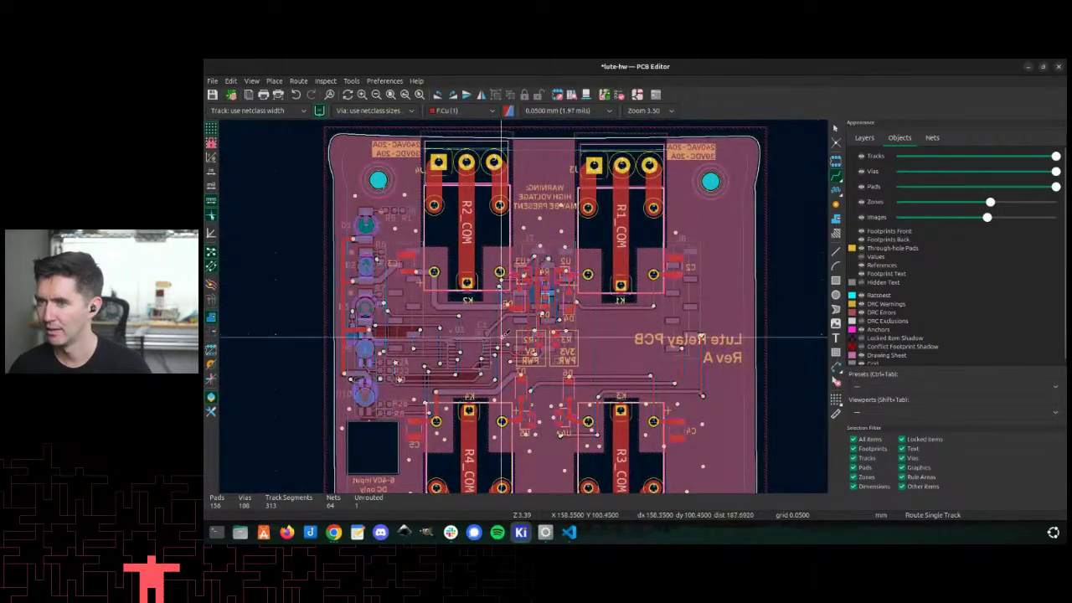
pyautogui.scroll(7, 502, 337)
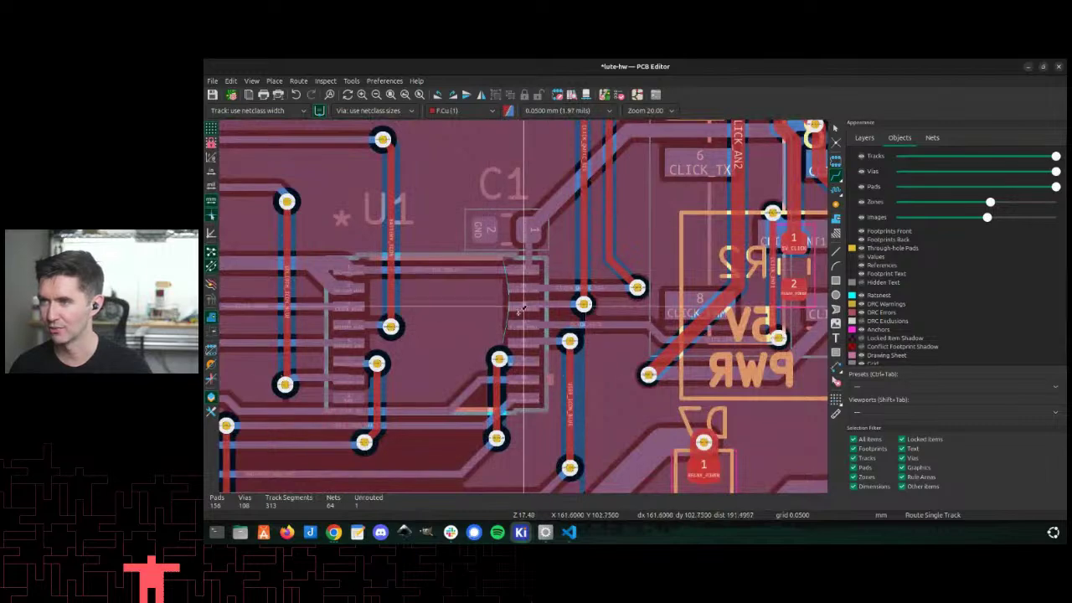
pyautogui.scroll(3, 517, 310)
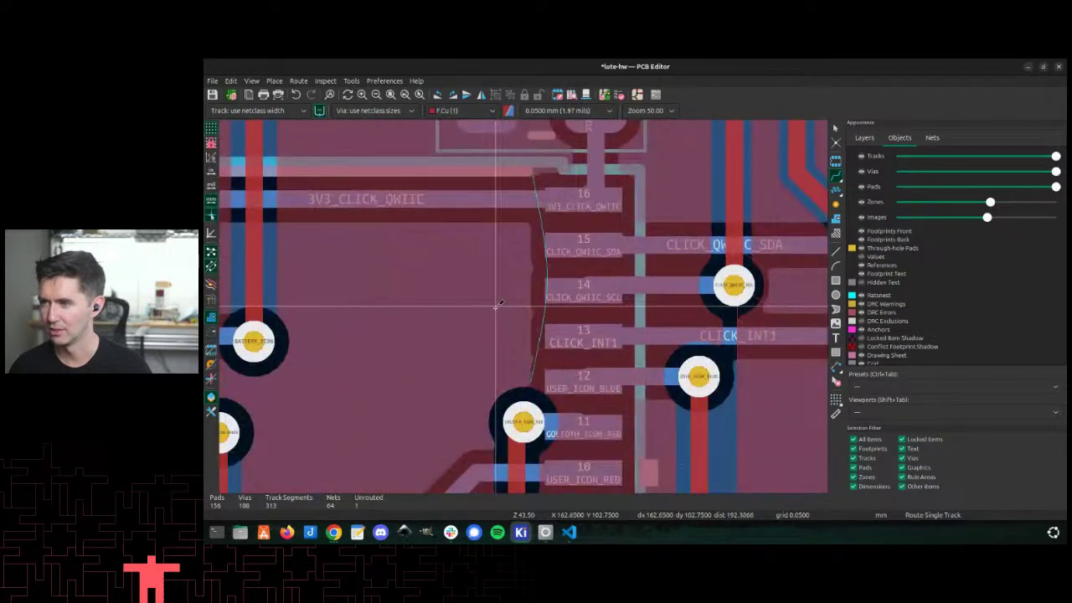
pyautogui.scroll(-5, 497, 306)
pyautogui.scroll(3, 526, 303)
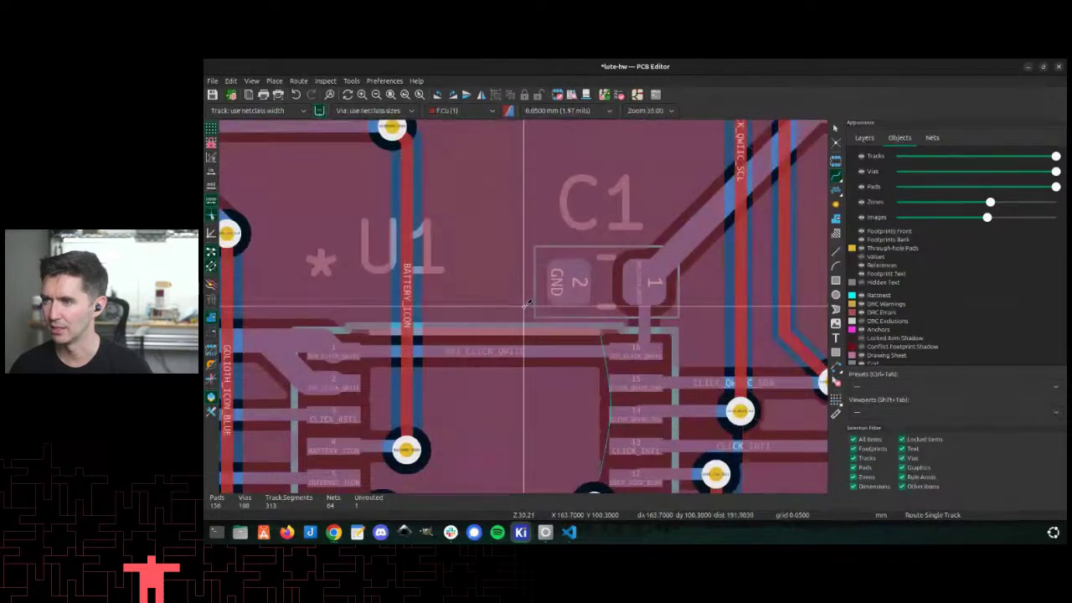
pyautogui.scroll(-1, 528, 305)
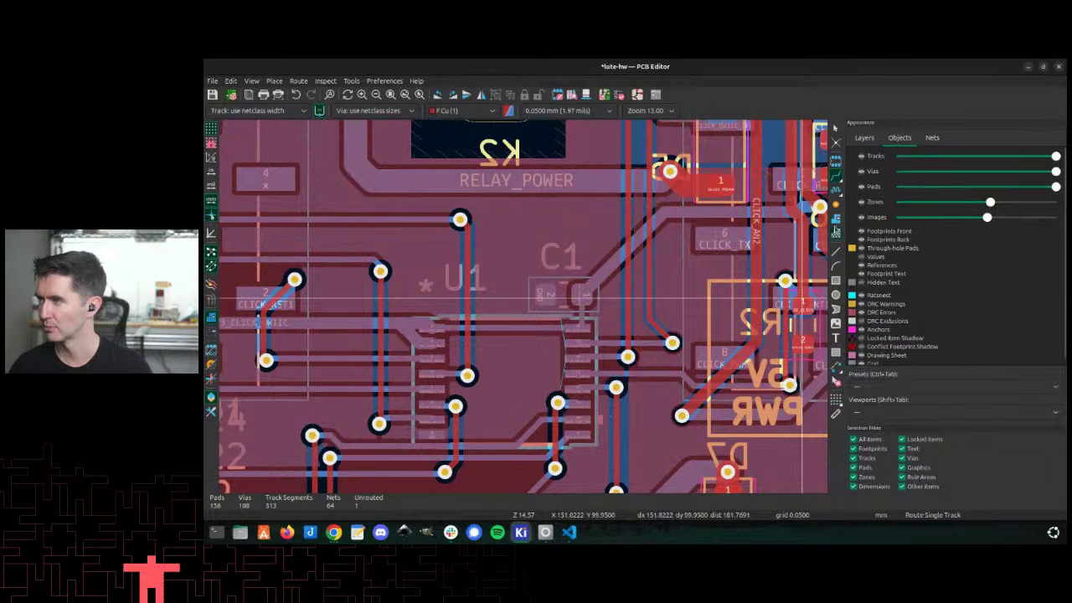
pyautogui.hotkey('ctrl', 'shift', 'v')
pyautogui.click(502, 364)
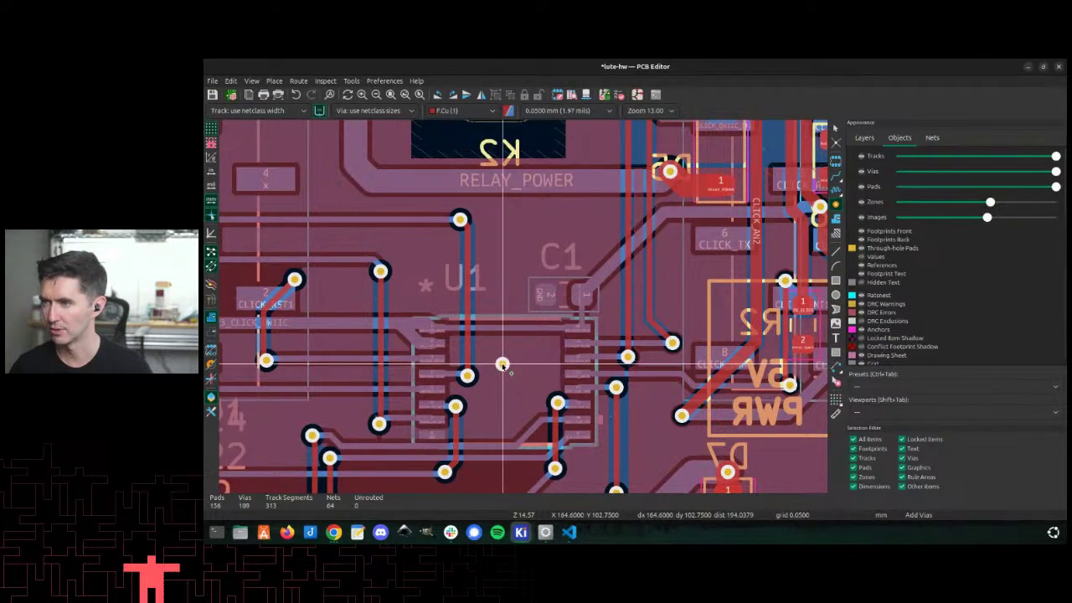
# Step: Add GND stitching vias around C1 and another inside U1's outline
pyautogui.click(505, 294)
pyautogui.click(544, 344)
pyautogui.click(526, 240)
pyautogui.click(612, 307)
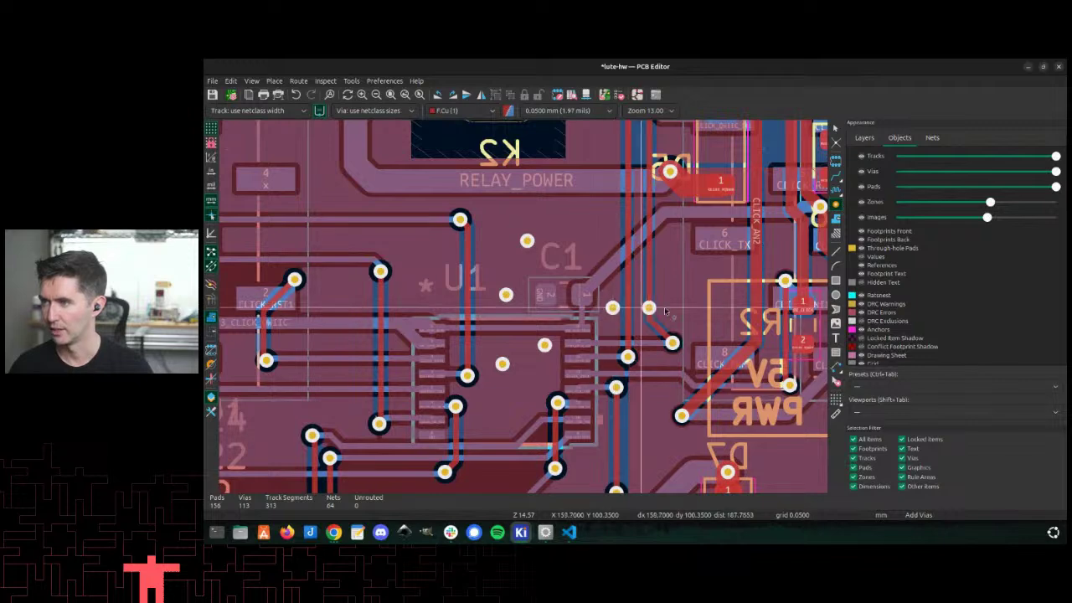
# Step: Add two vias on the GND net in the gap between U1 and R2, and refill all zones
pyautogui.click(673, 299)
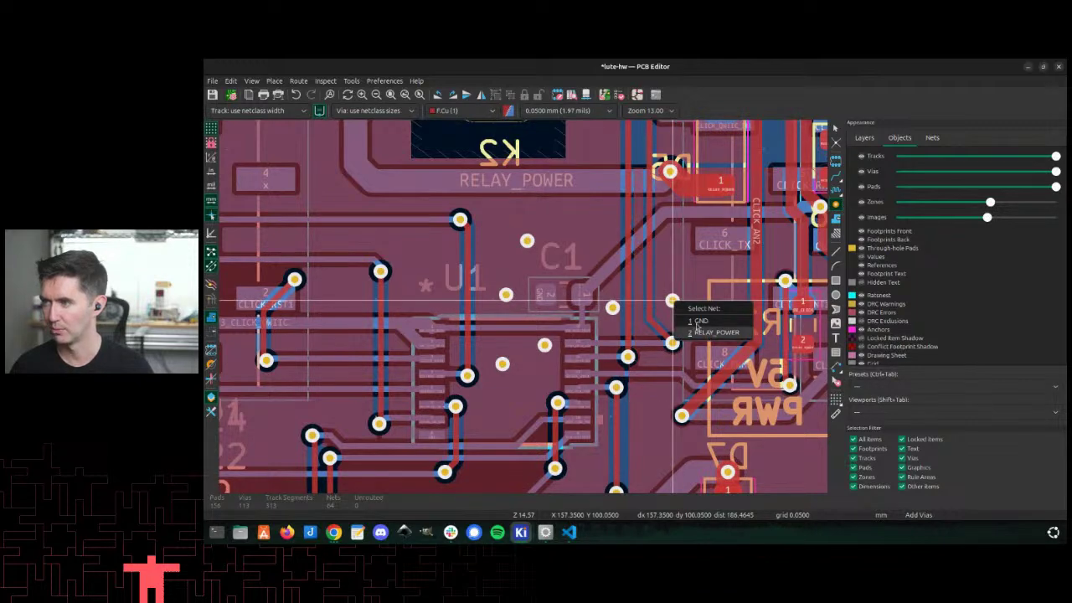
pyautogui.click(702, 332)
pyautogui.click(651, 416)
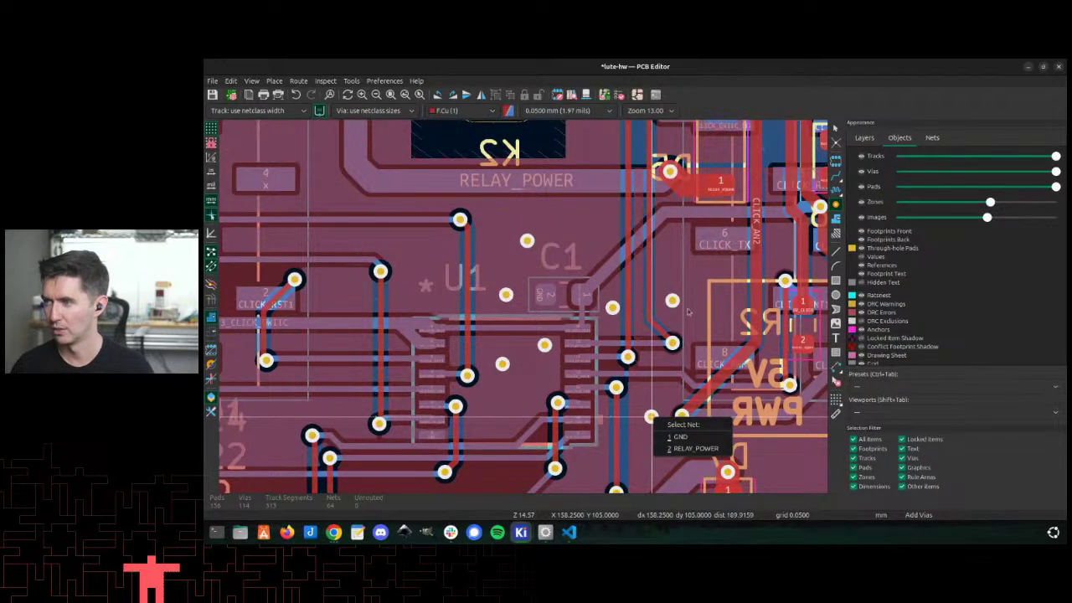
pyautogui.click(680, 437)
pyautogui.scroll(-5, 350, 271)
pyautogui.press('b')
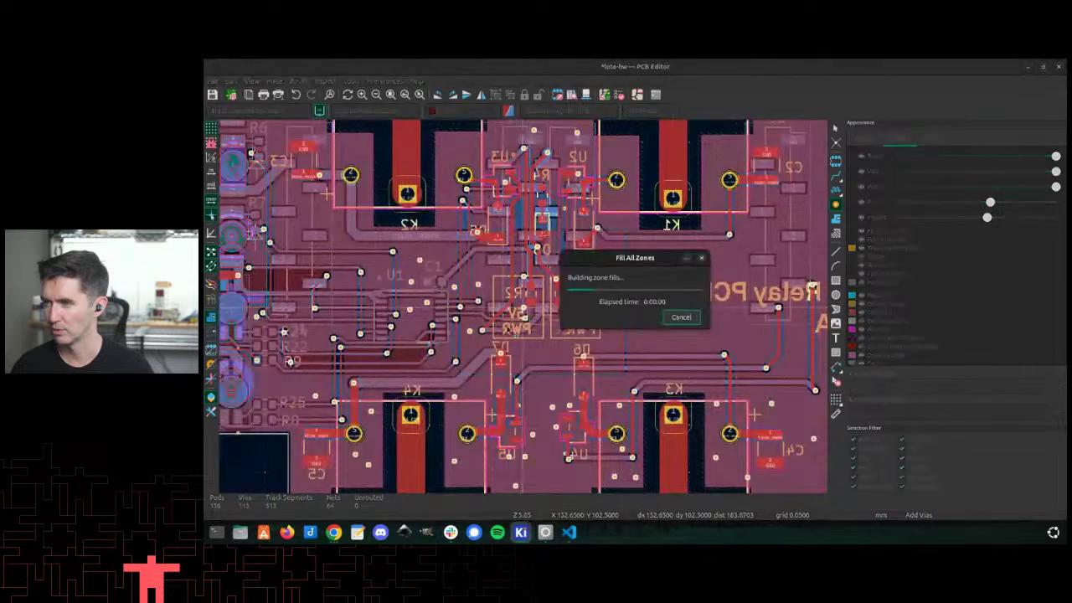
# Step: Add GND stitching vias around the lower end of relay K2, on both sides of the RELAY_POWER track
pyautogui.scroll(3, 506, 306)
pyautogui.scroll(2, 535, 297)
pyautogui.scroll(-1, 562, 289)
pyautogui.scroll(1, 562, 289)
pyautogui.scroll(-2, 403, 207)
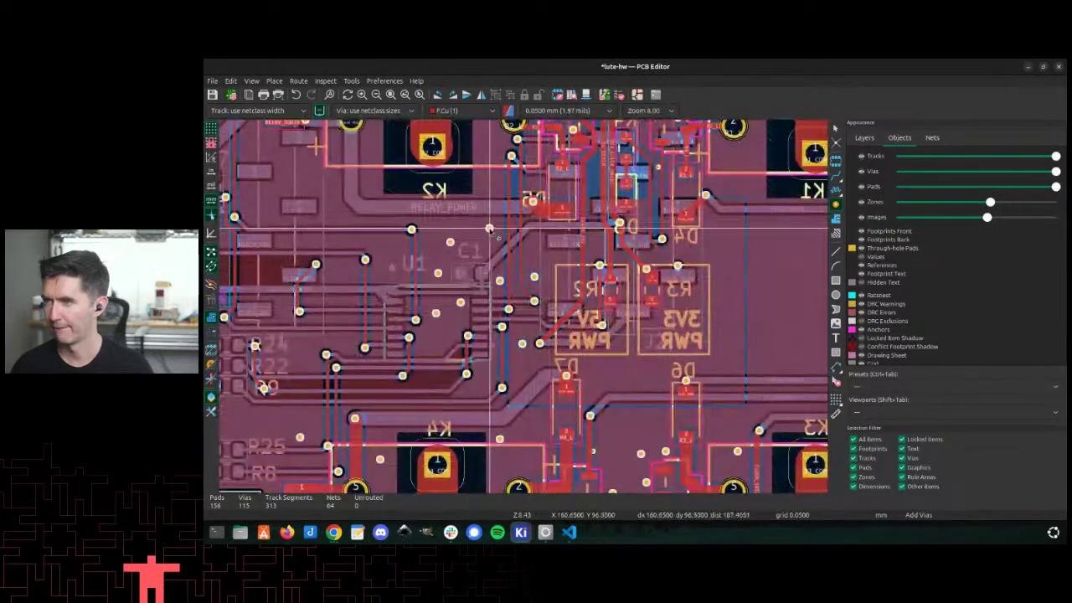
pyautogui.click(336, 217)
pyautogui.click(309, 184)
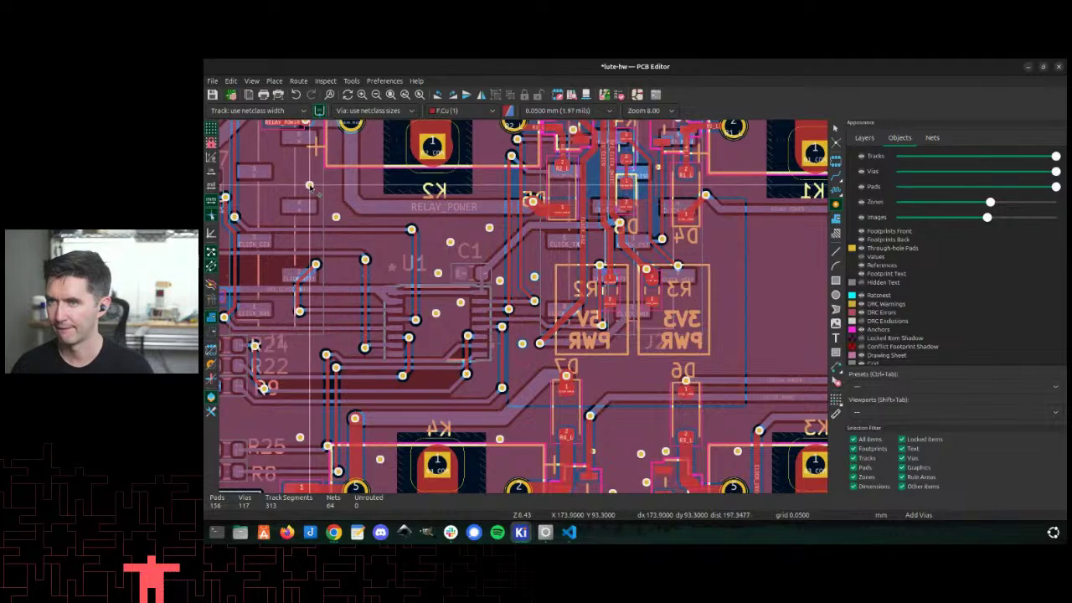
pyautogui.click(366, 161)
pyautogui.click(493, 170)
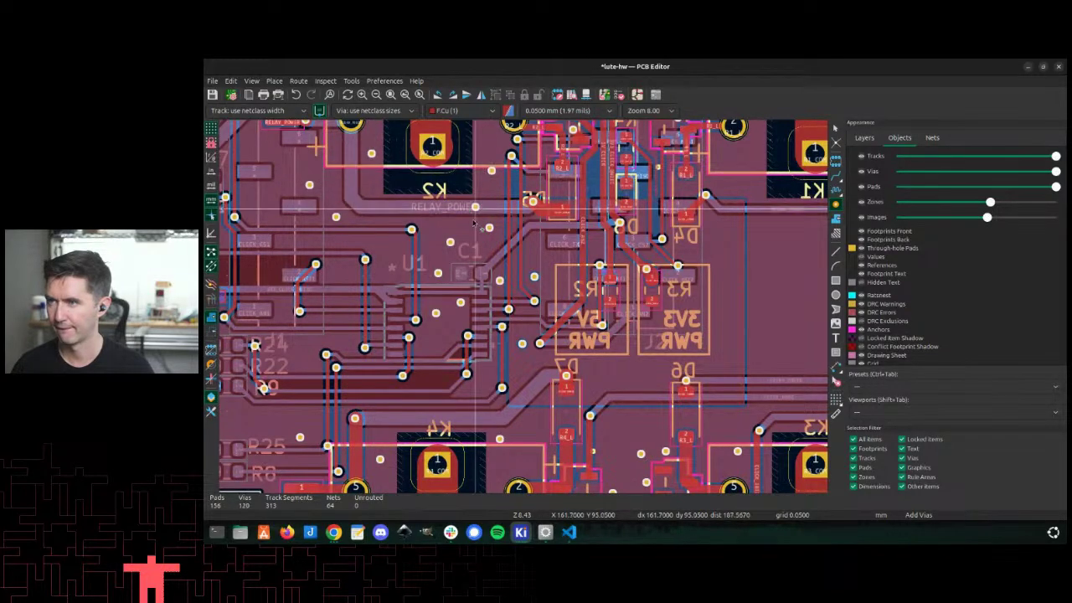
# Step: Add GND stitching vias beside K2's pad 5 and in the copper just above J7
pyautogui.moveTo(472, 218); pyautogui.dragTo(444, 396, button='middle')
pyautogui.click(454, 283)
pyautogui.click(497, 250)
pyautogui.click(555, 192)
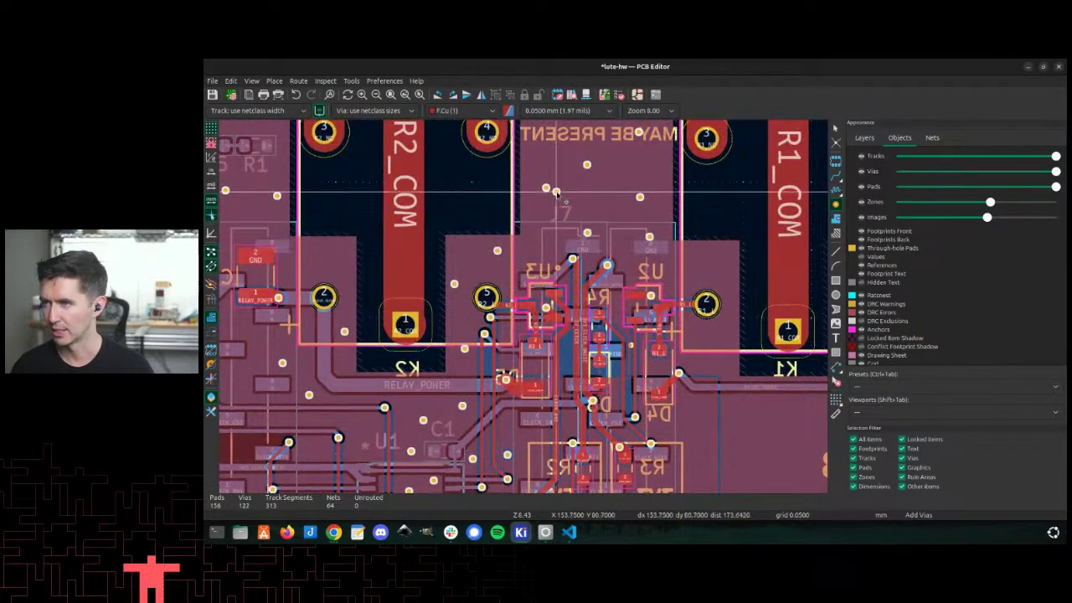
pyautogui.click(594, 205)
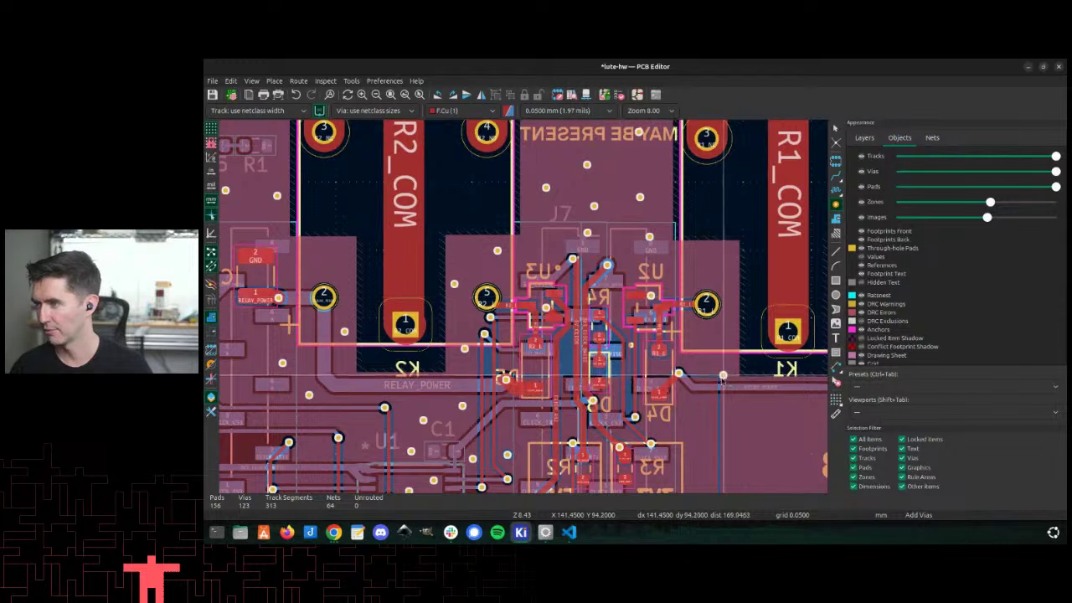
# Step: Add GND stitching vias around K1's pad 2 and in the open copper between K1 and K3
pyautogui.click(748, 432)
pyautogui.click(694, 341)
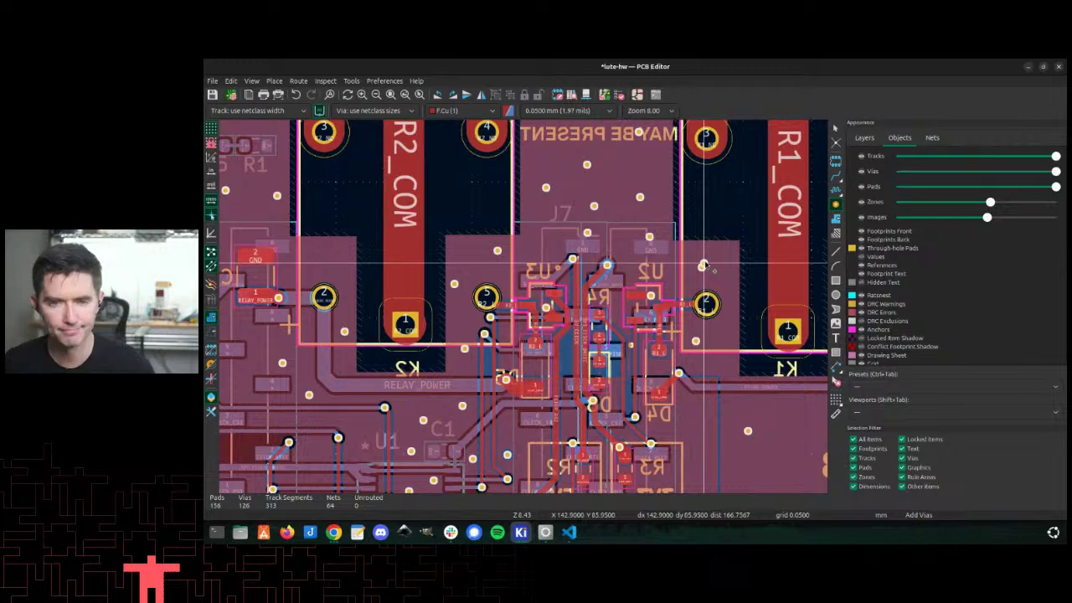
pyautogui.scroll(-5, 703, 266)
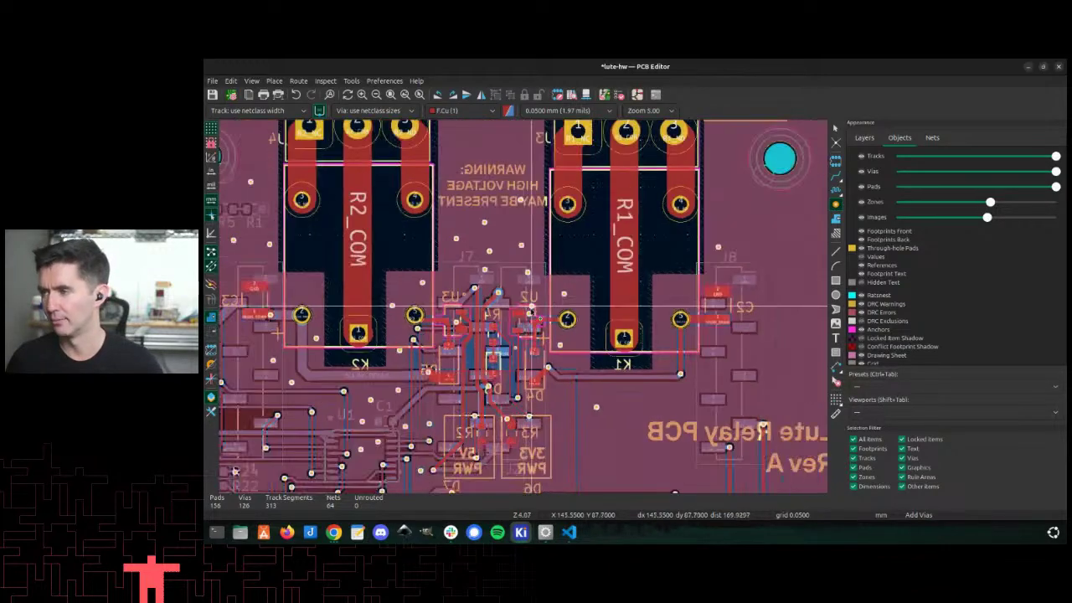
pyautogui.scroll(3, 476, 321)
pyautogui.click(525, 307)
pyautogui.moveTo(534, 330); pyautogui.dragTo(663, 234, button='middle')
pyautogui.click(639, 224)
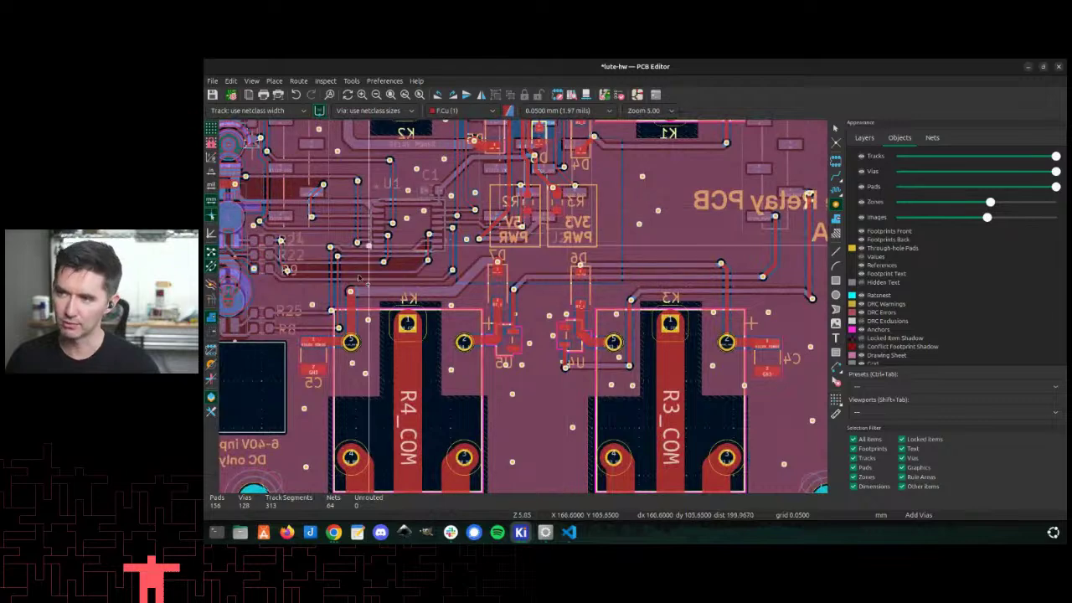
# Step: Add GND stitching vias in the copper between relays K4 and K3, including the gap between D7 and D6
pyautogui.scroll(1, 518, 277)
pyautogui.scroll(-3, 474, 345)
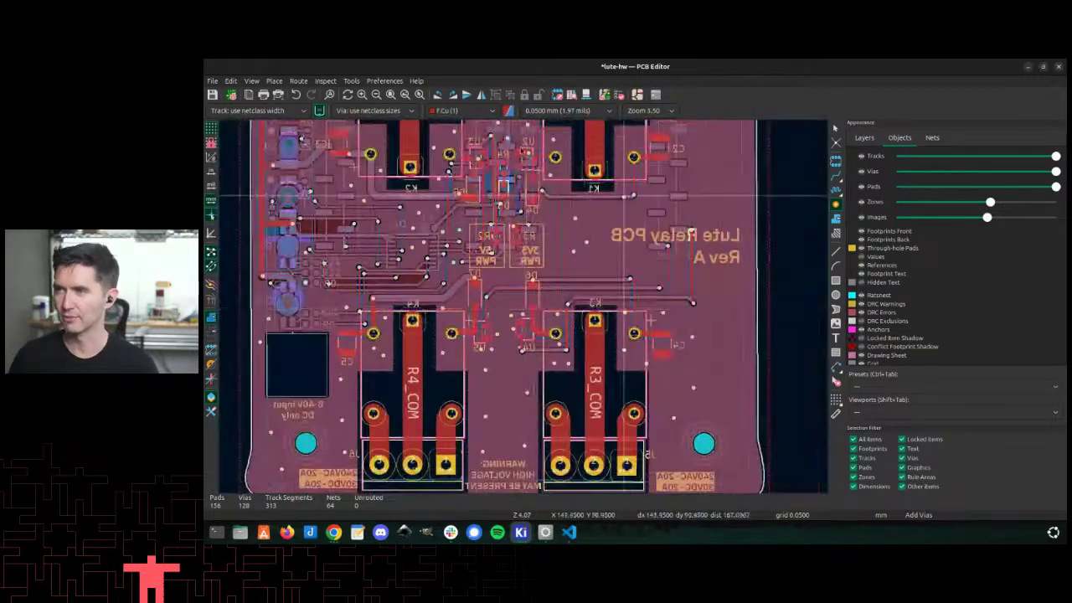
pyautogui.click(508, 380)
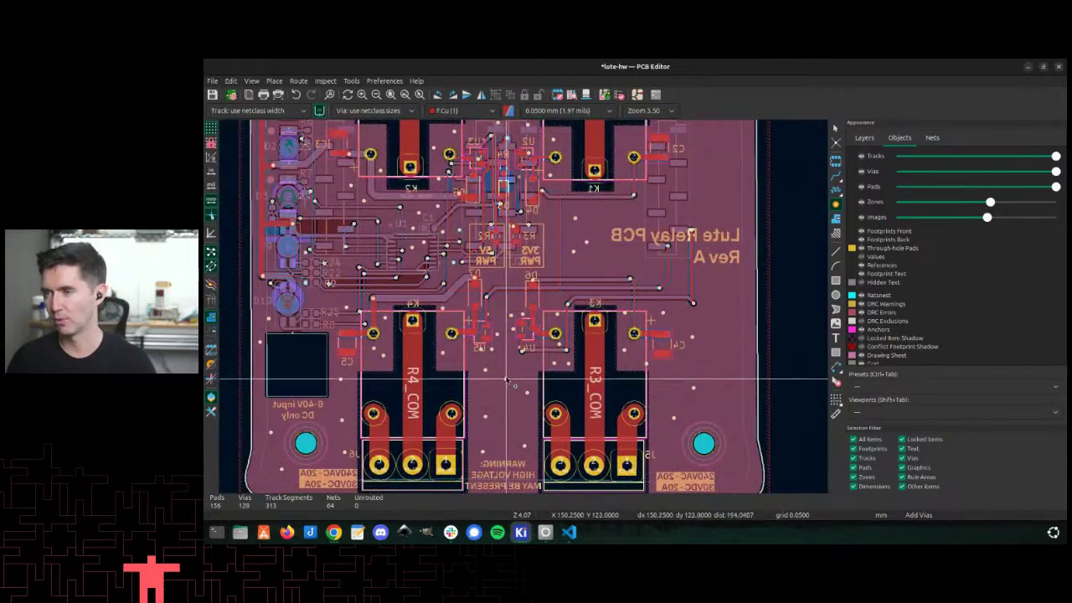
pyautogui.scroll(3, 509, 282)
pyautogui.click(524, 310)
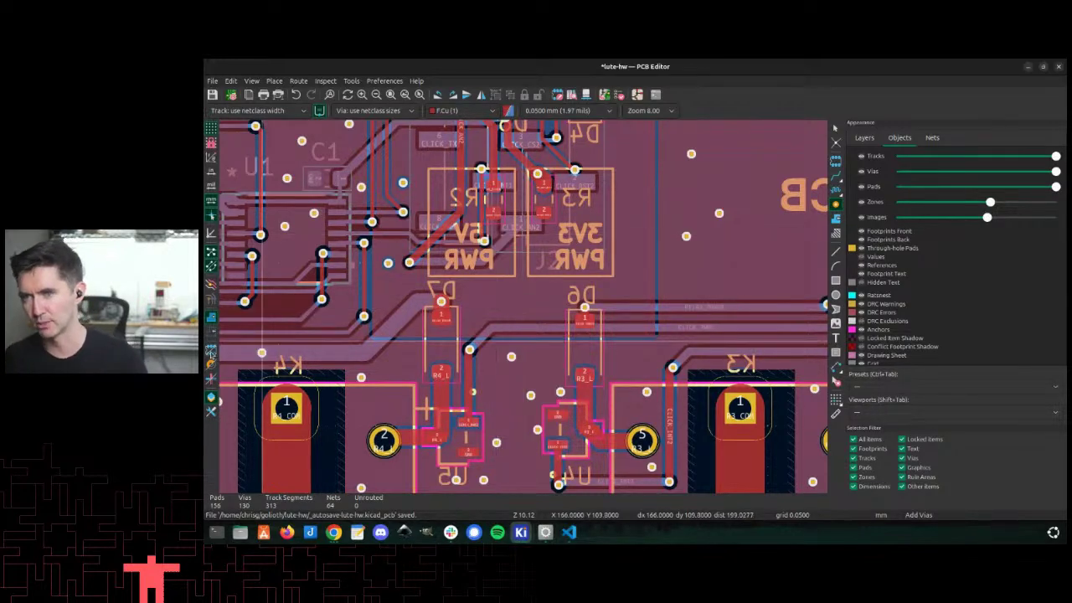
# Step: Add GND vias below U1, between R9 and R25, and beside R24, and refill all zones
pyautogui.scroll(-2, 525, 311)
pyautogui.scroll(4, 523, 316)
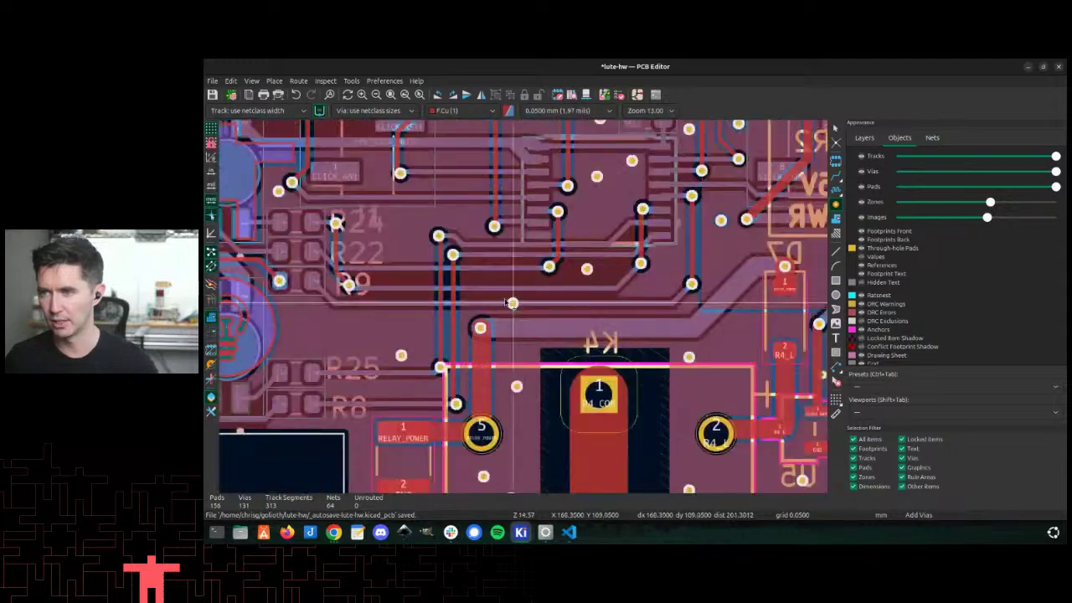
pyautogui.click(351, 338)
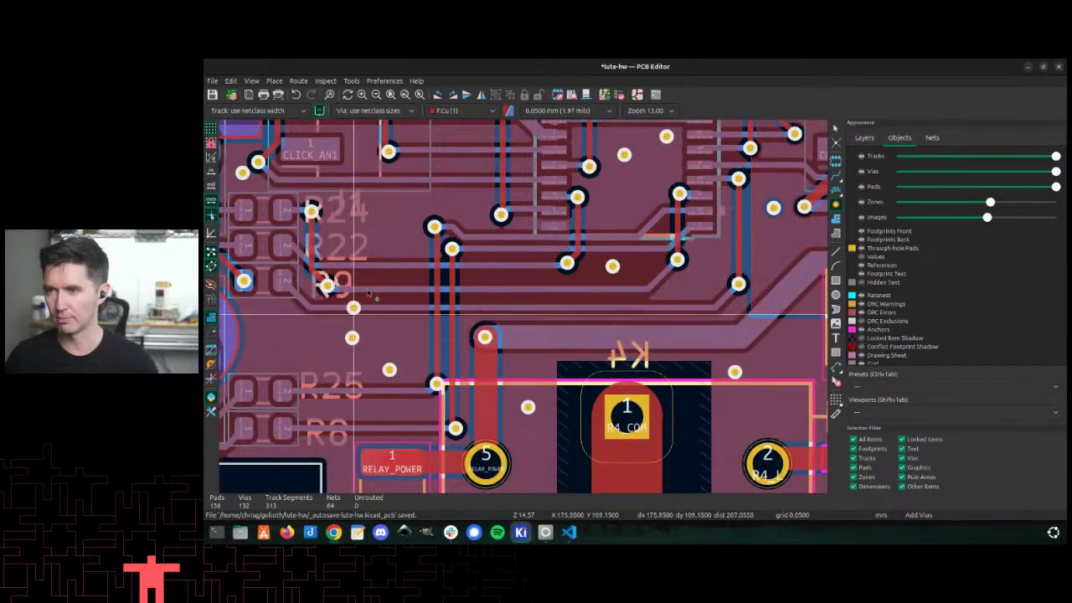
pyautogui.click(383, 227)
pyautogui.press('b')
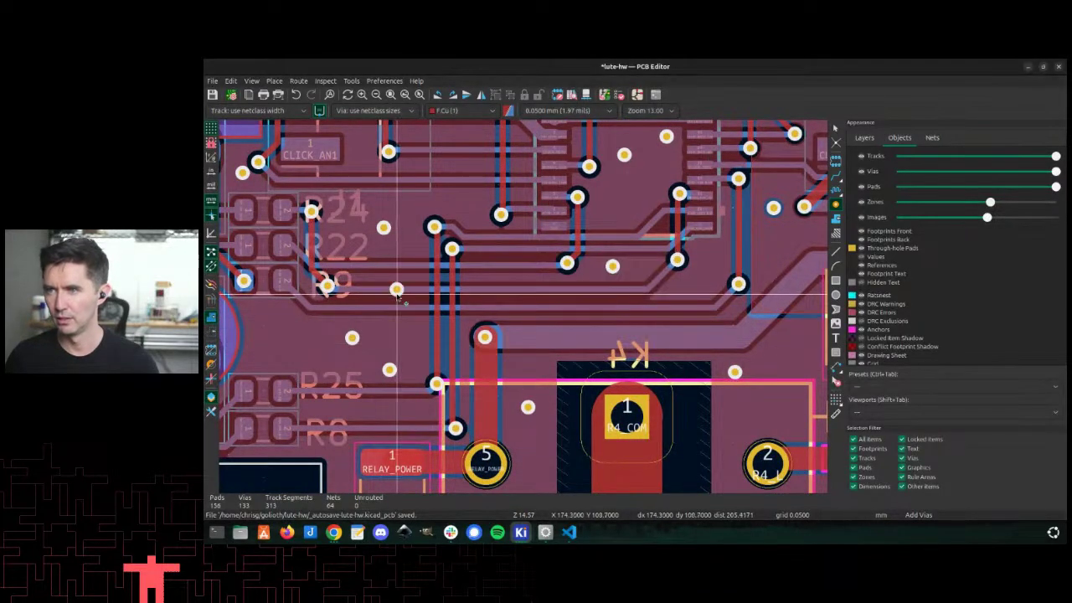
# Step: Check the board in the 3D Viewer, and move J1's B.Silkscreen reference text to just above C3
pyautogui.scroll(-4, 523, 310)
pyautogui.hotkey('alt', '3')
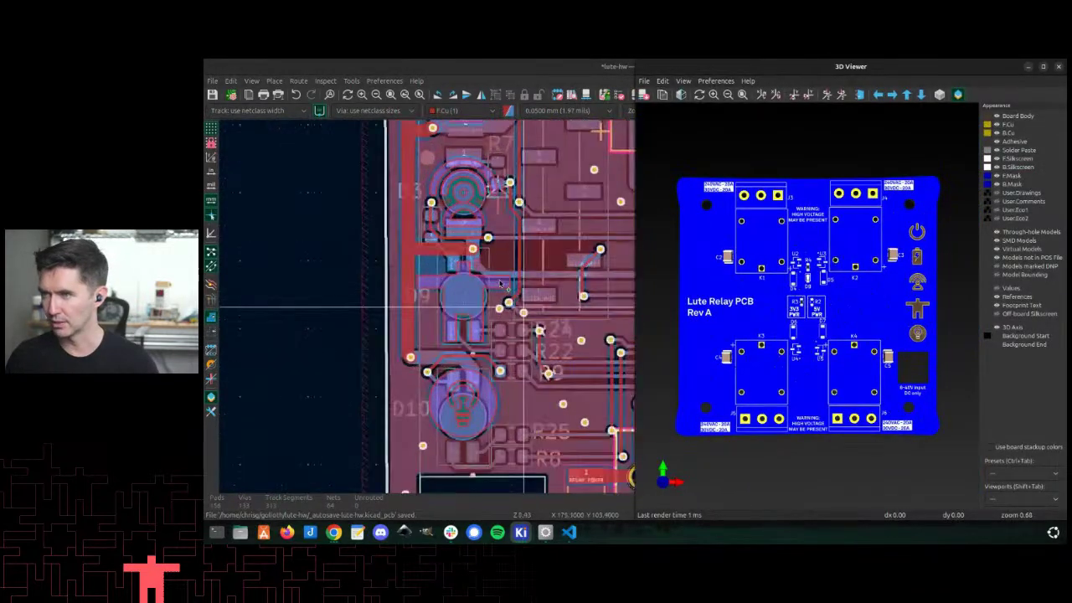
pyautogui.click(555, 345)
pyautogui.press('Delete')
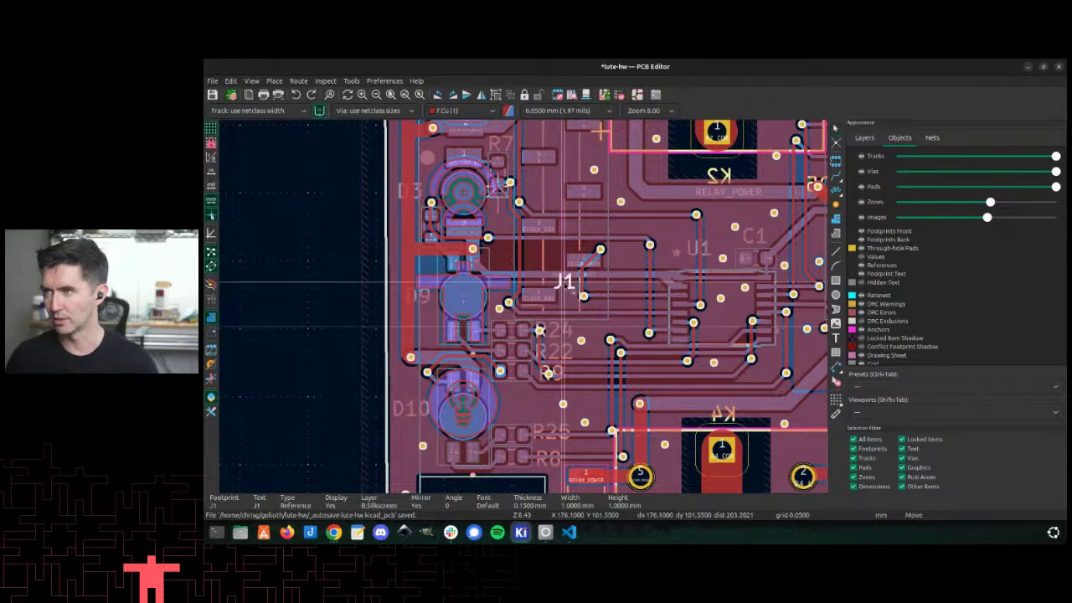
pyautogui.scroll(-5, 557, 332)
pyautogui.scroll(2, 524, 310)
pyautogui.scroll(2, 524, 308)
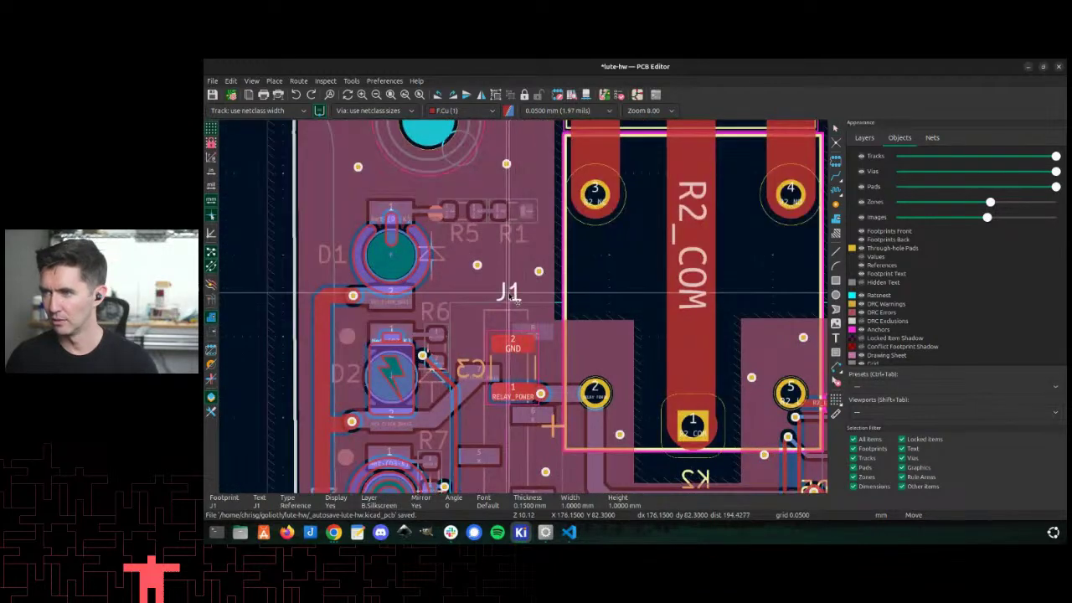
# Step: Move J2's B.Silkscreen reference text just above its header between K2 and K1, and J8's just above C2
pyautogui.scroll(-4, 586, 343)
pyautogui.scroll(2, 649, 381)
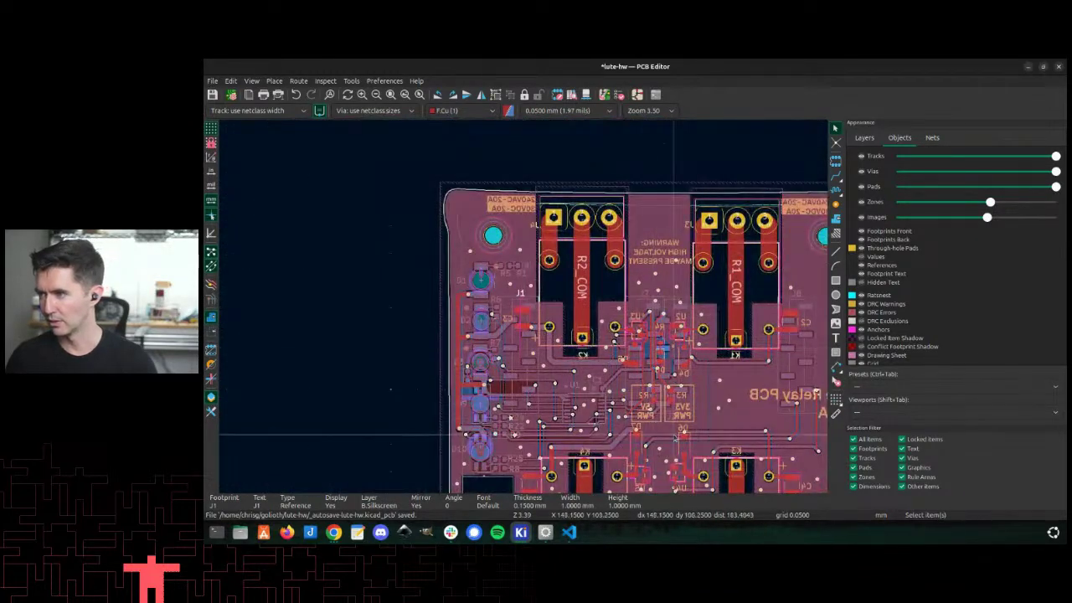
pyautogui.scroll(2, 670, 419)
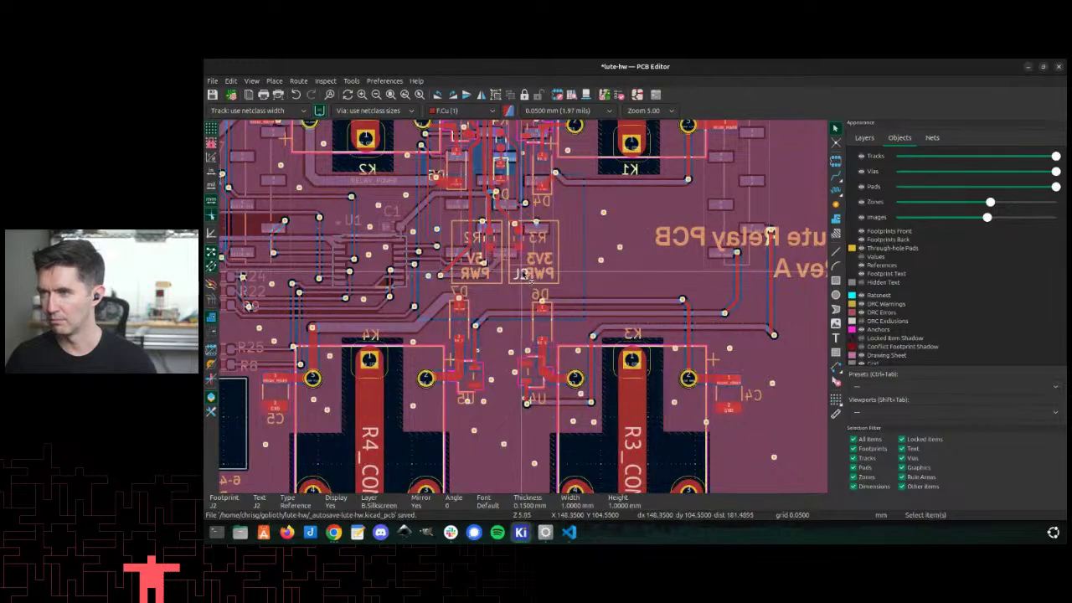
pyautogui.scroll(-5, 527, 277)
pyautogui.scroll(5, 519, 285)
pyautogui.press('m')
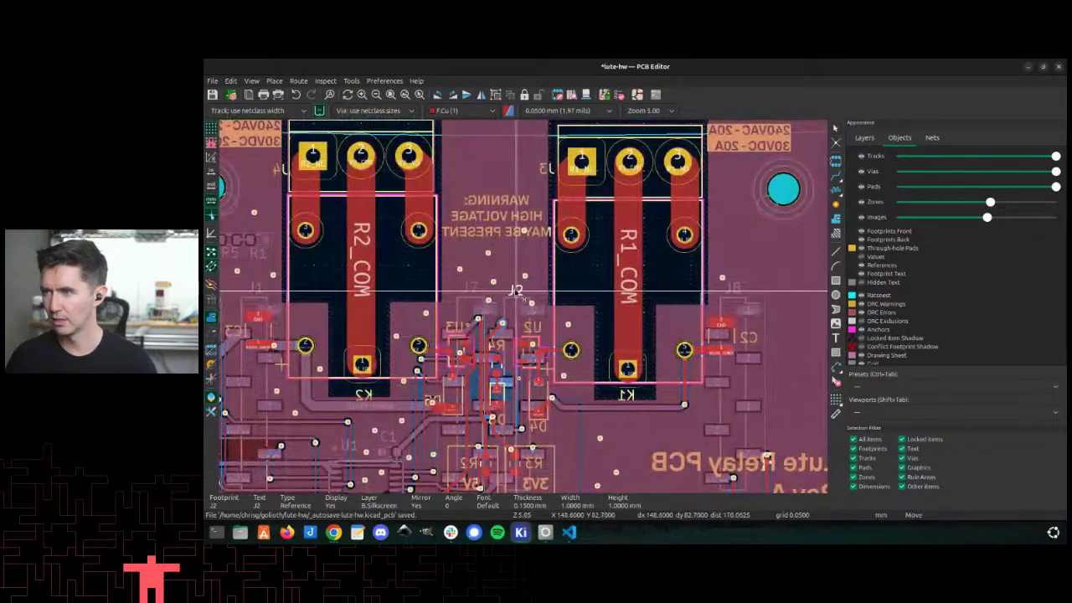
pyautogui.click(516, 287)
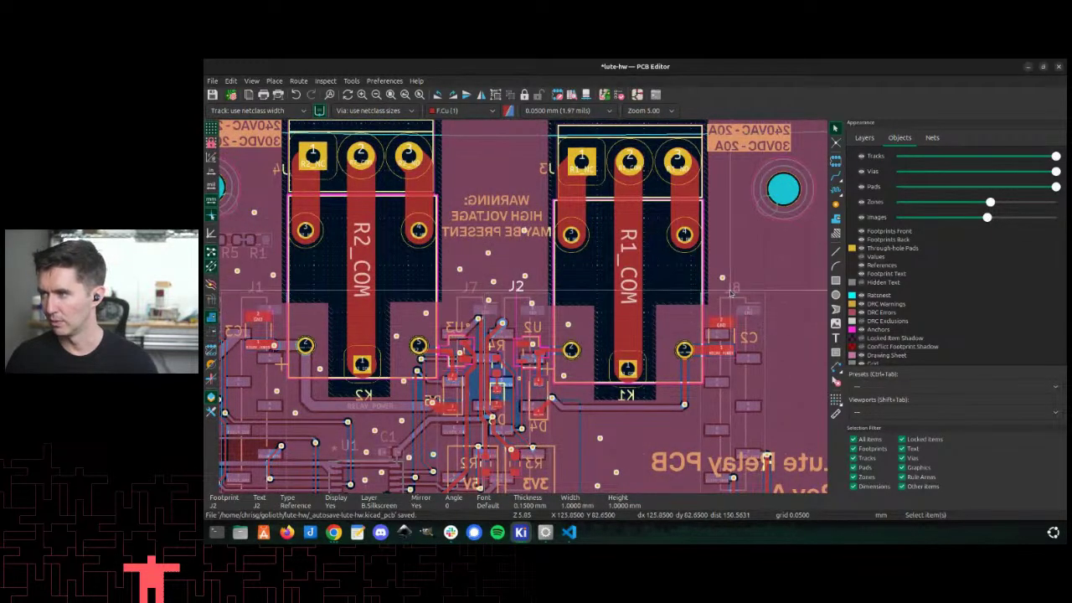
pyautogui.click(735, 289)
# Step: Check the header reference labels on the back of the board in the 3D Viewer
pyautogui.scroll(-2, 732, 289)
pyautogui.hotkey('alt', '3')
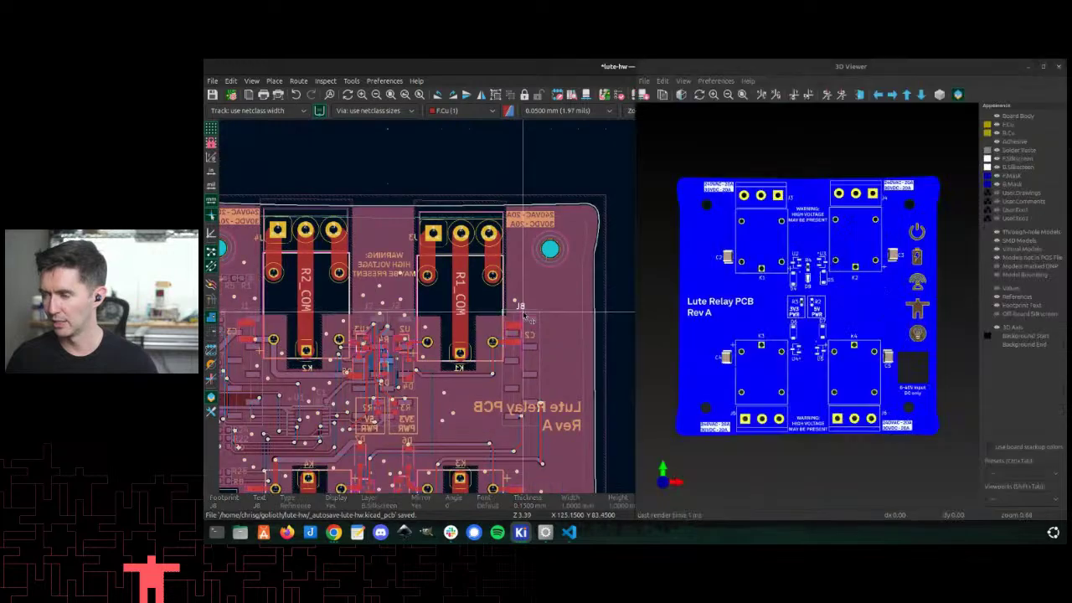
pyautogui.moveTo(650, 321); pyautogui.dragTo(879, 321)
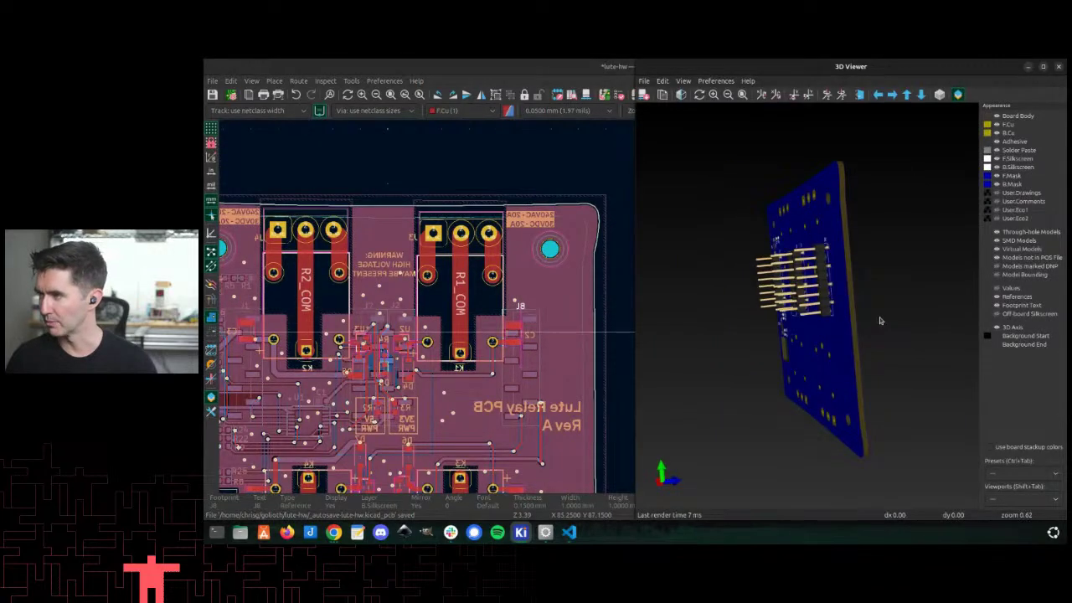
pyautogui.hotkey('shift', 'z')
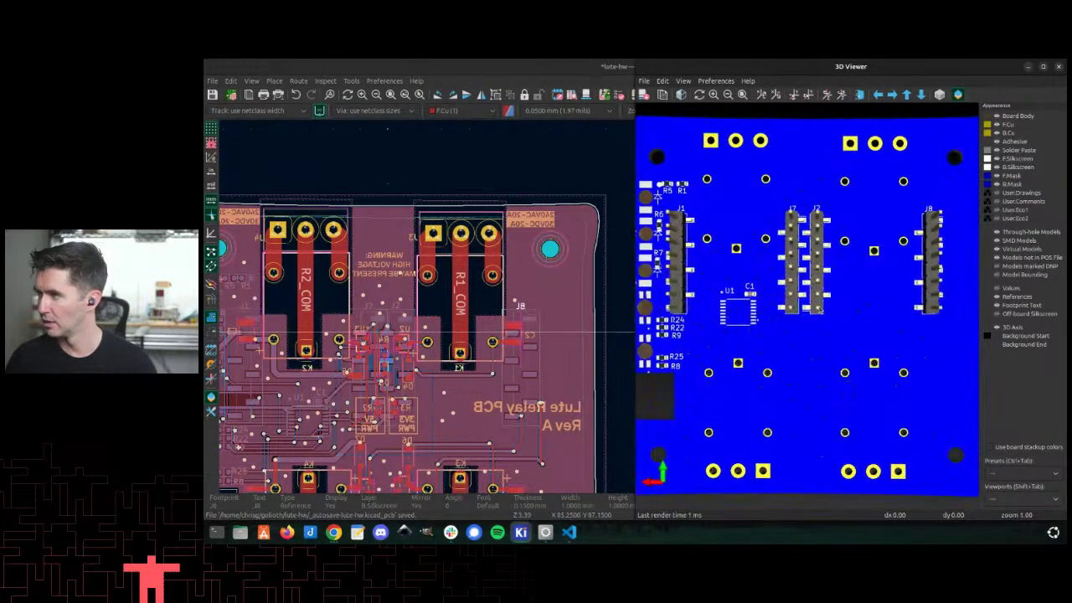
pyautogui.moveTo(818, 267); pyautogui.dragTo(816, 287)
pyautogui.scroll(-2, 817, 287)
pyautogui.moveTo(778, 341); pyautogui.dragTo(825, 342, button='middle')
pyautogui.moveTo(866, 278); pyautogui.dragTo(860, 268)
pyautogui.scroll(-4, 860, 268)
pyautogui.scroll(2, 860, 267)
pyautogui.scroll(-3, 503, 326)
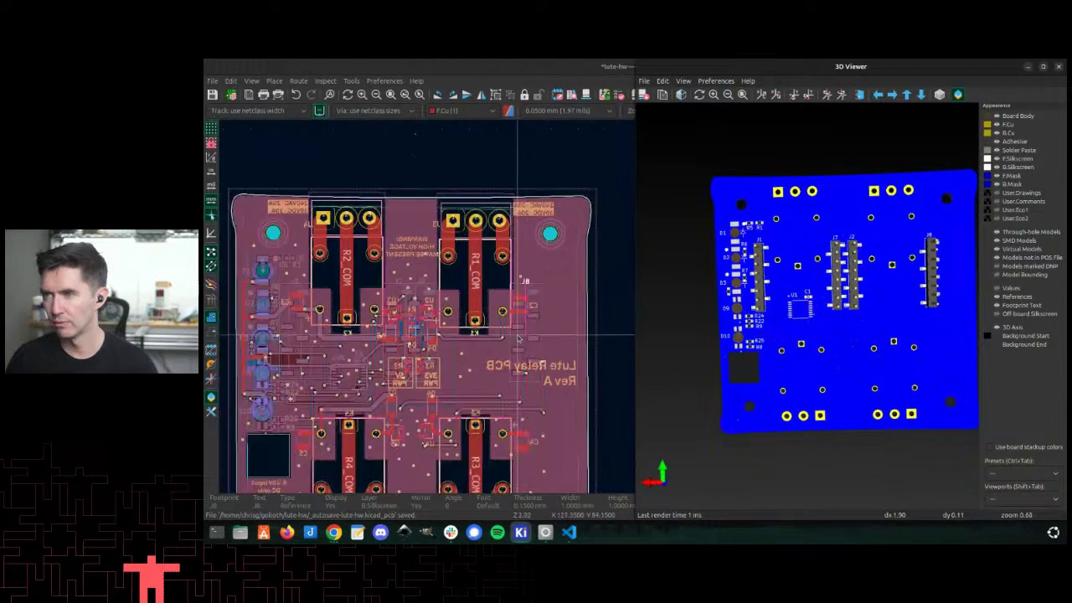
# Step: Examine the B.Cu layer's routing and ground pour around U1, the headers and all four relays
pyautogui.scroll(3, 574, 265)
pyautogui.moveTo(574, 265); pyautogui.dragTo(405, 263, button='middle')
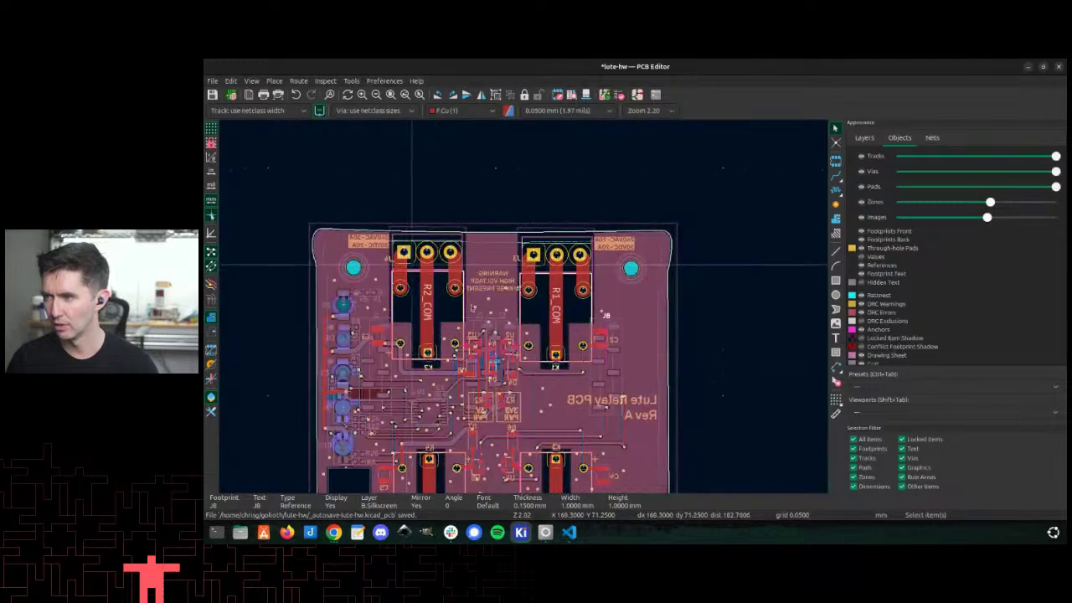
pyautogui.scroll(3, 477, 354)
pyautogui.moveTo(537, 302); pyautogui.dragTo(525, 309, button='middle')
pyautogui.press('Escape')
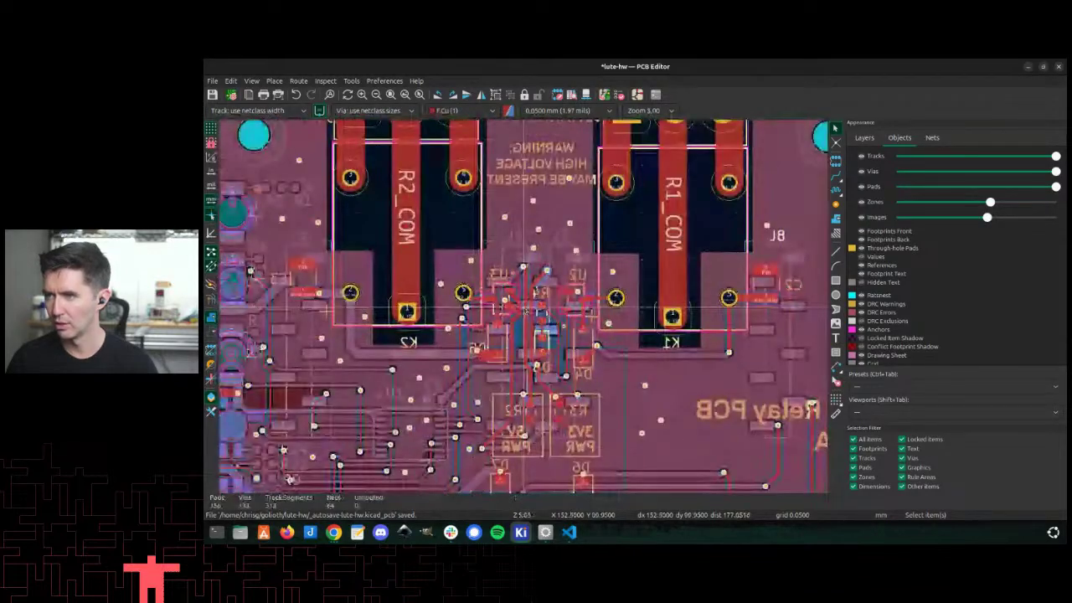
pyautogui.press('pagedown')
pyautogui.scroll(4, 474, 416)
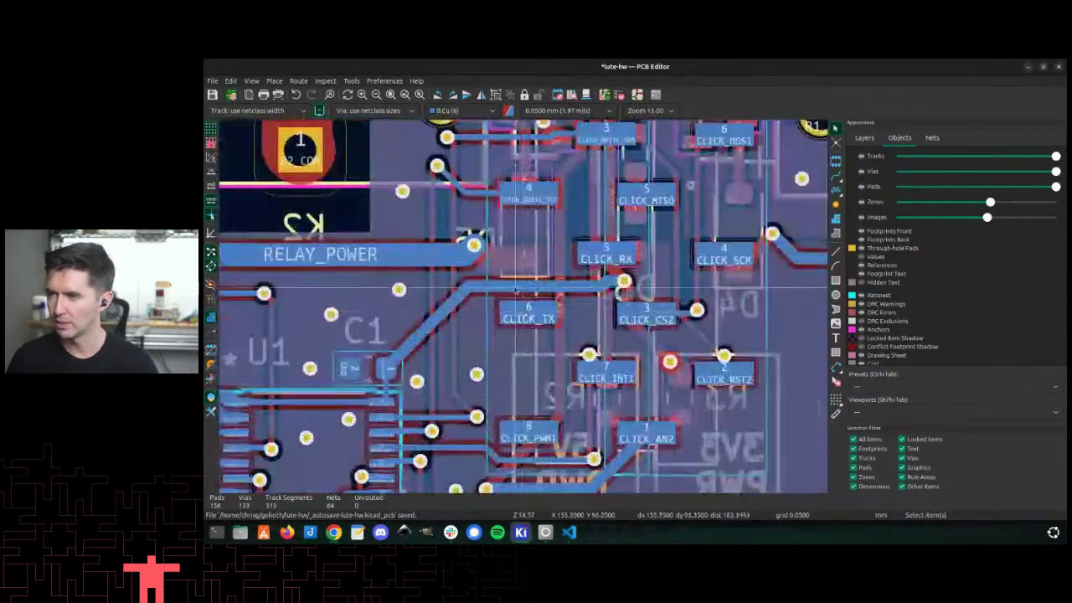
pyautogui.scroll(-5, 540, 322)
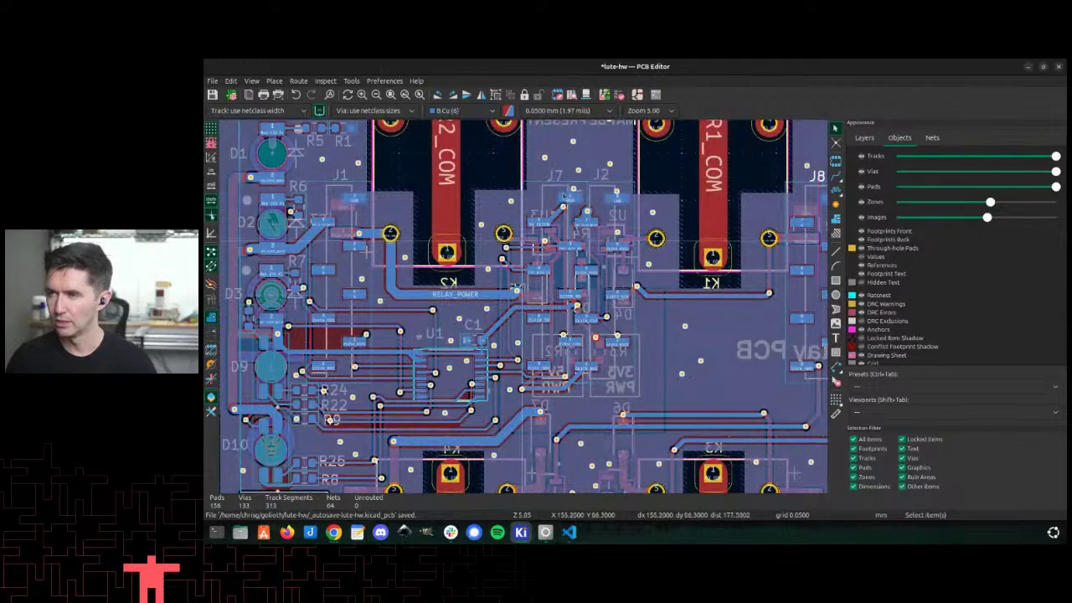
pyautogui.scroll(-2, 516, 289)
pyautogui.scroll(1, 636, 294)
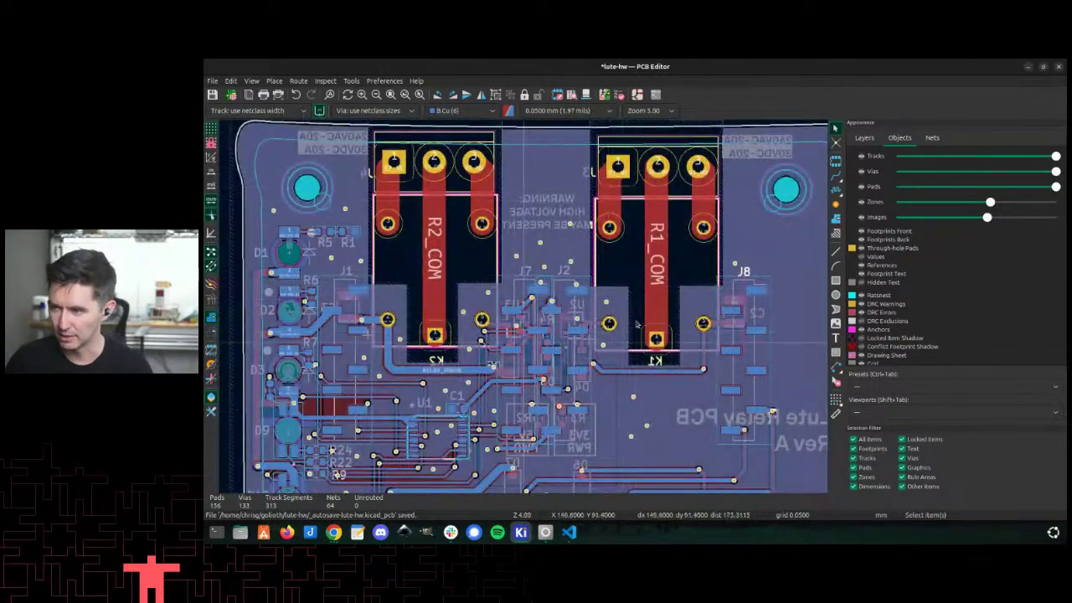
pyautogui.scroll(1, 636, 327)
pyautogui.moveTo(446, 259); pyautogui.dragTo(644, 218, button='middle')
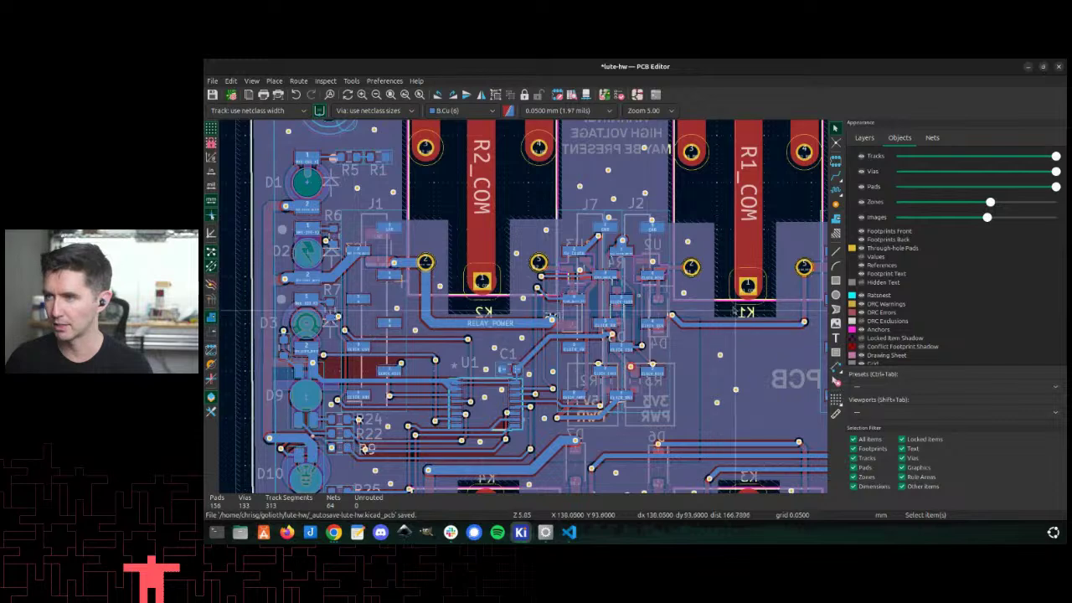
pyautogui.hscroll(3, 735, 312)
pyautogui.hscroll(-2, 647, 295)
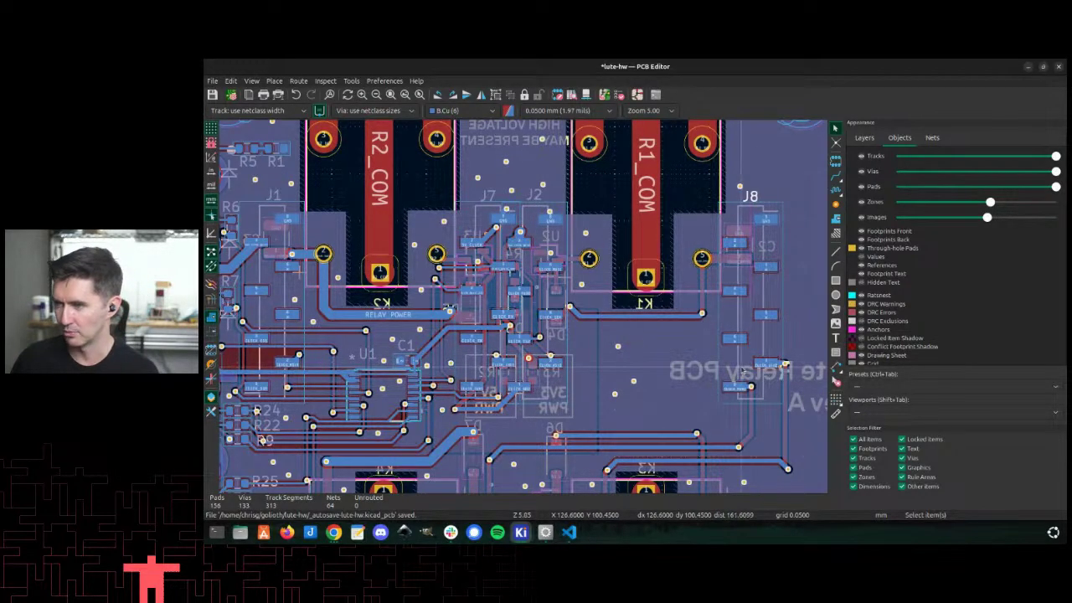
pyautogui.moveTo(477, 376)
pyautogui.mouseDown(button='middle')
pyautogui.moveTo(643, 365)
pyautogui.moveTo(496, 366)
pyautogui.mouseUp(button='middle')
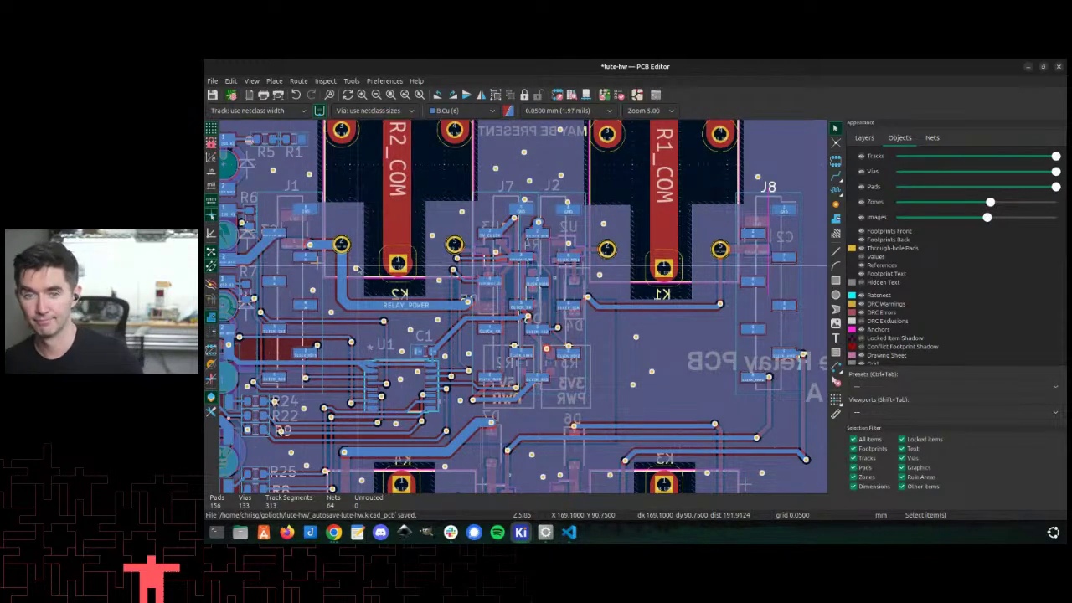
pyautogui.scroll(-3, 528, 306)
pyautogui.moveTo(257, 348); pyautogui.dragTo(413, 310, button='middle')
pyautogui.moveTo(667, 419); pyautogui.dragTo(590, 399, button='middle')
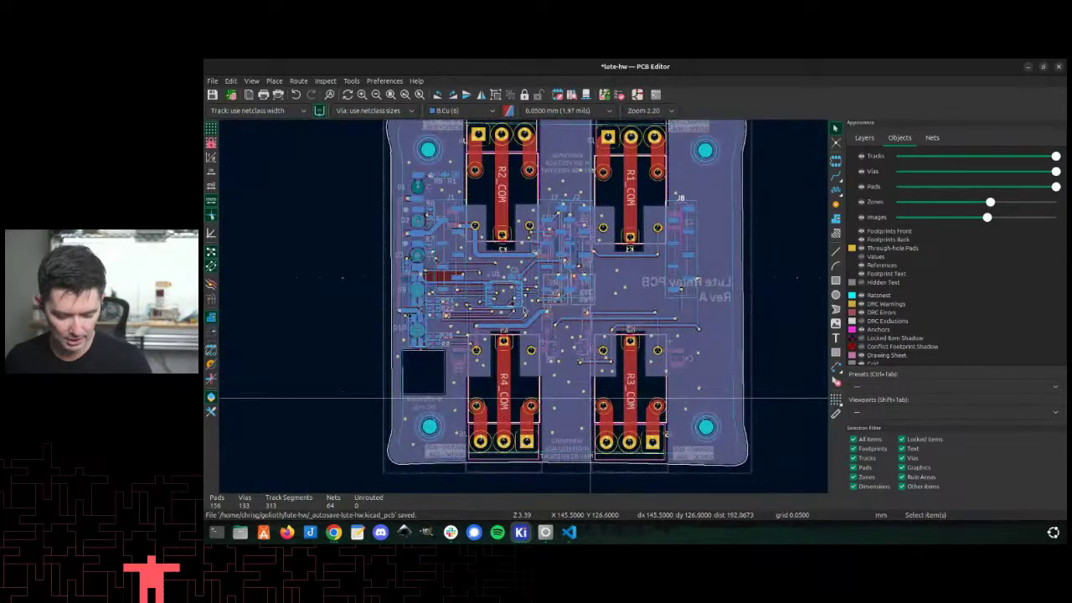
pyautogui.scroll(2, 590, 398)
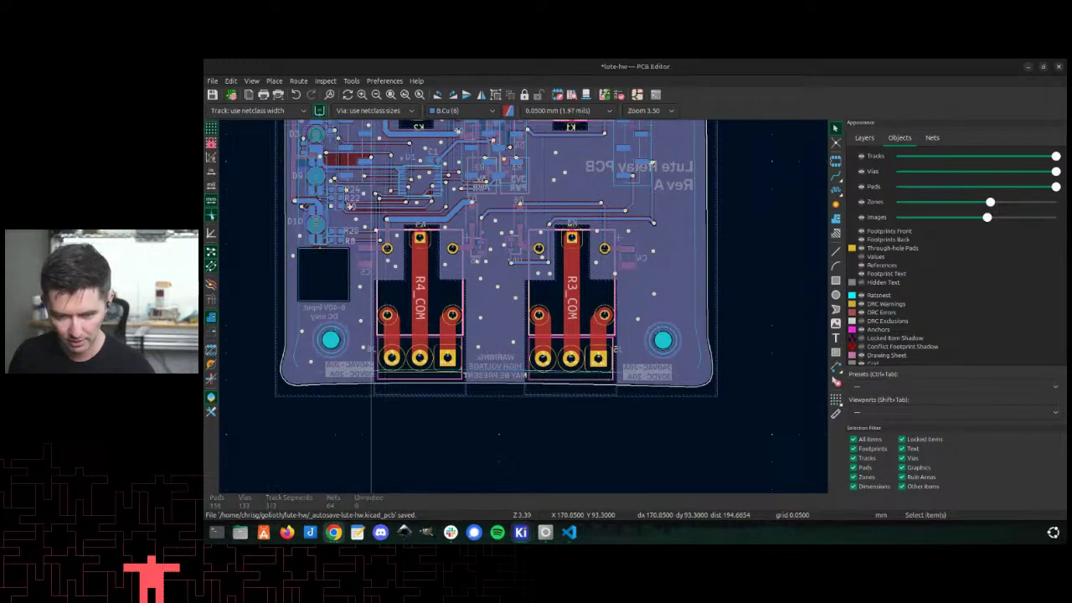
pyautogui.click(333, 533)
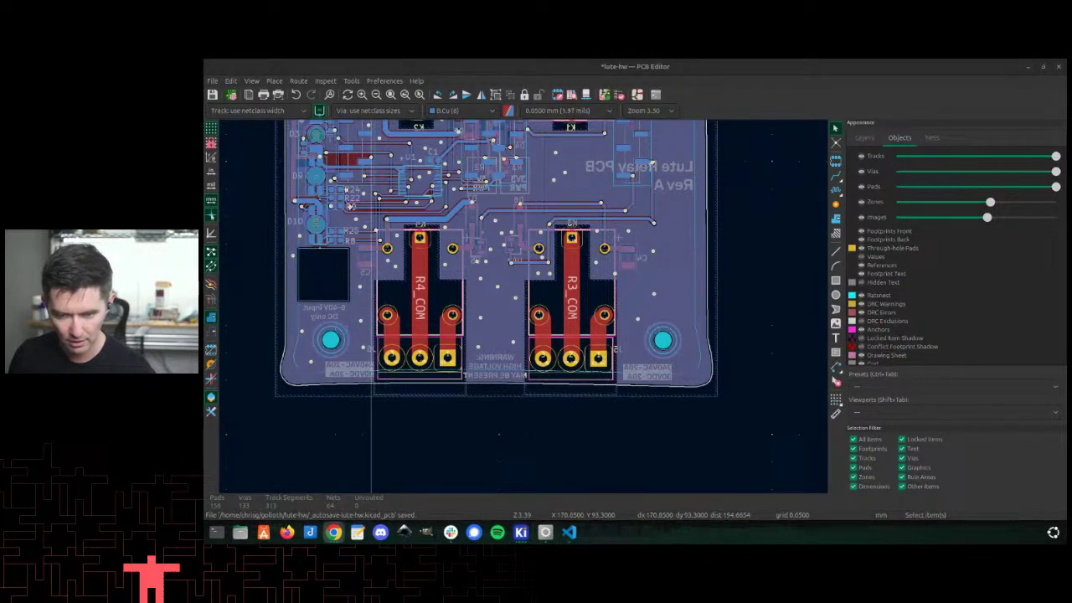
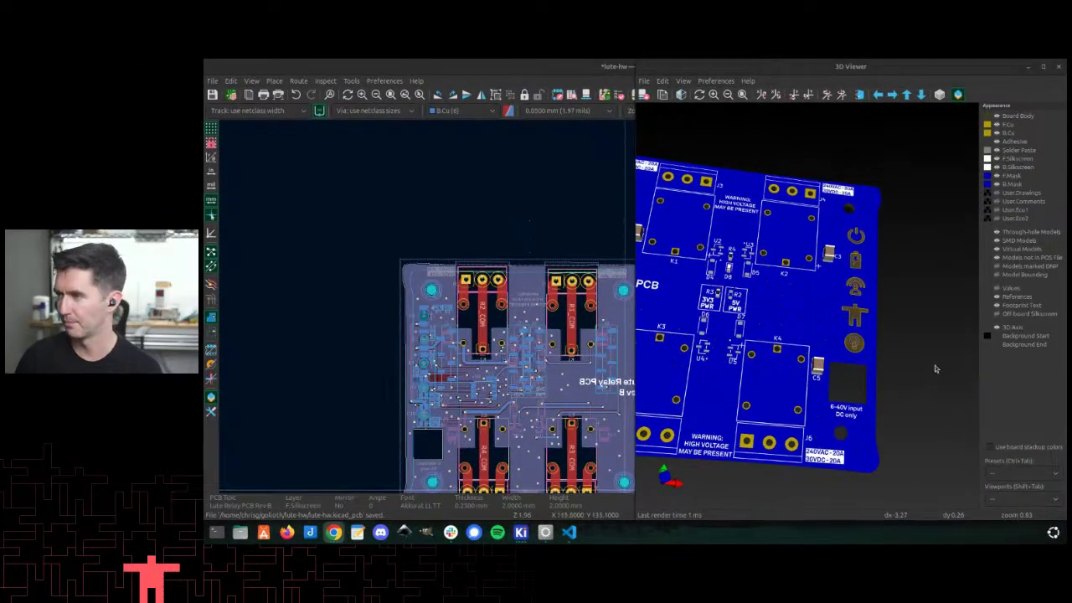
# Step: Inspect the front and back of the board in the 3D Viewer, including the Rev B title text
pyautogui.moveTo(934, 365); pyautogui.dragTo(736, 308)
pyautogui.scroll(4, 775, 352)
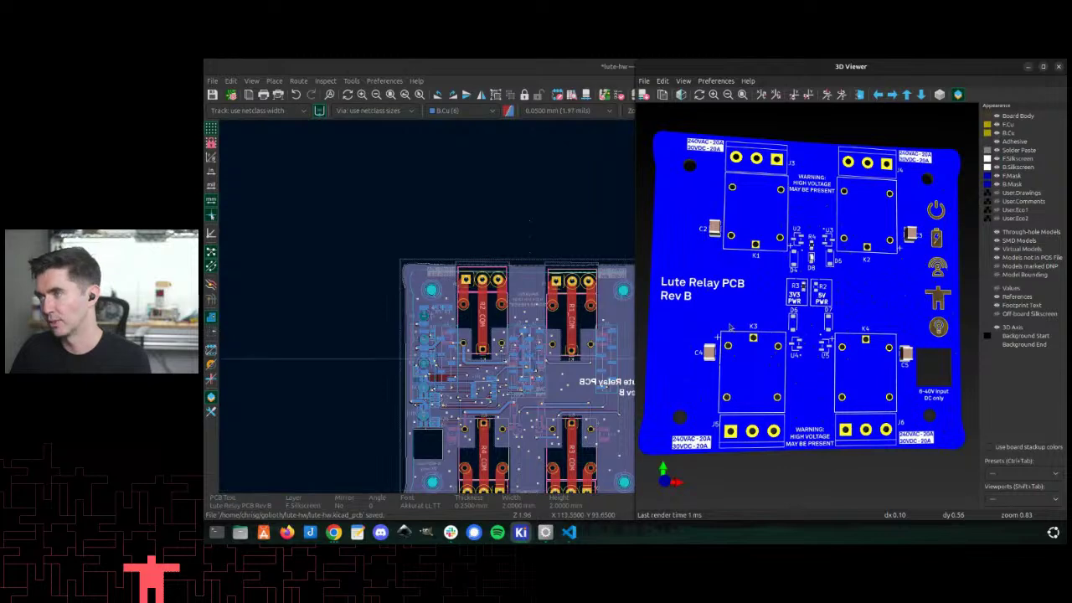
pyautogui.moveTo(728, 298); pyautogui.dragTo(769, 293)
pyautogui.scroll(-3, 770, 293)
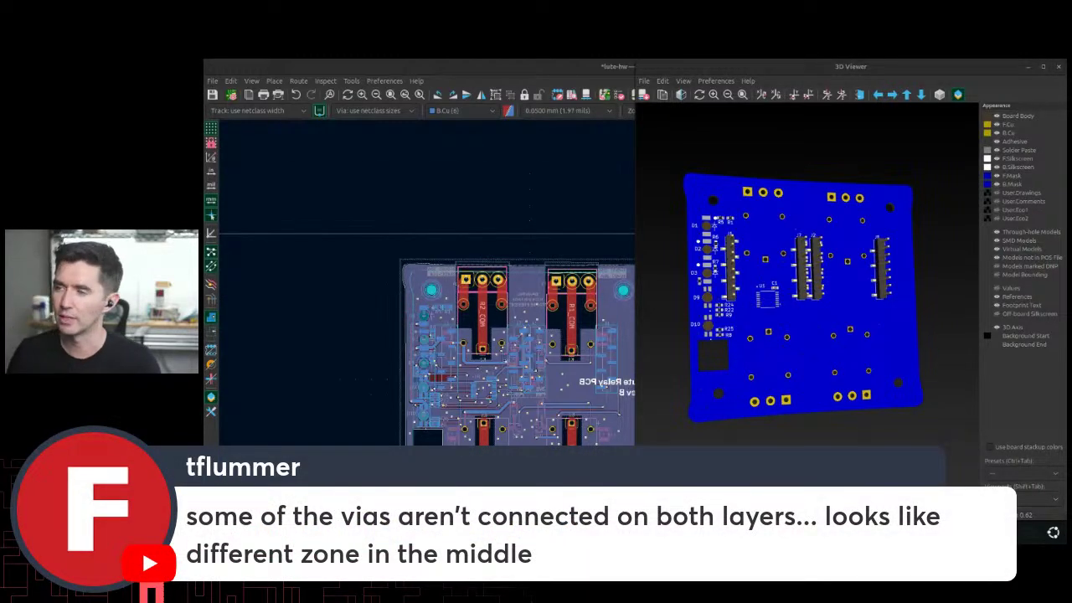
# Step: Select the RELAY_POWER zone on F.Cu and examine which GND vias fall inside its outline near U1
pyautogui.scroll(5, 536, 377)
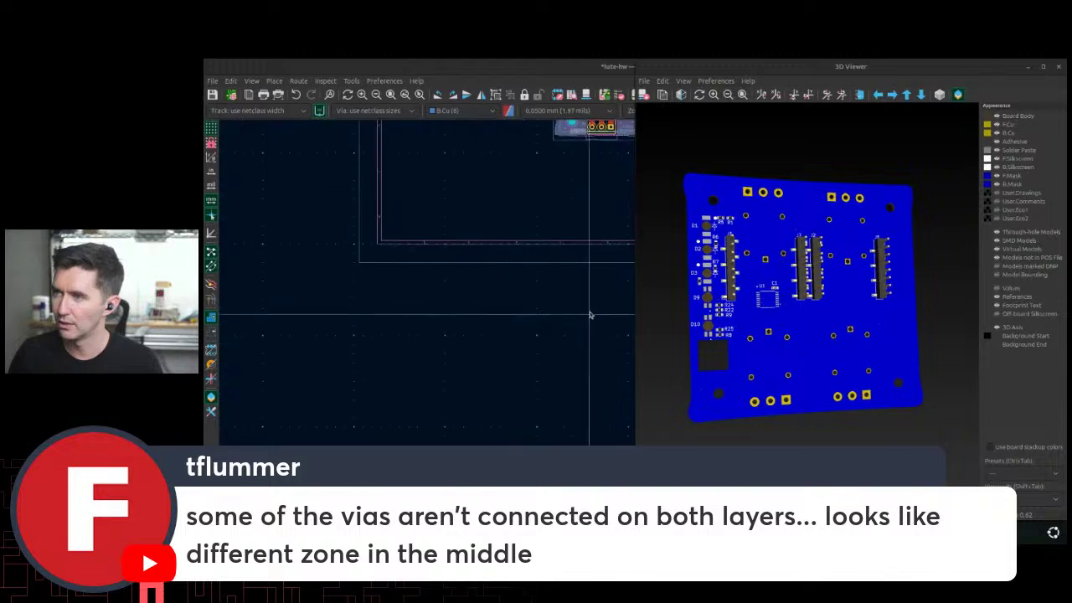
pyautogui.moveTo(590, 315); pyautogui.dragTo(515, 385, button='middle')
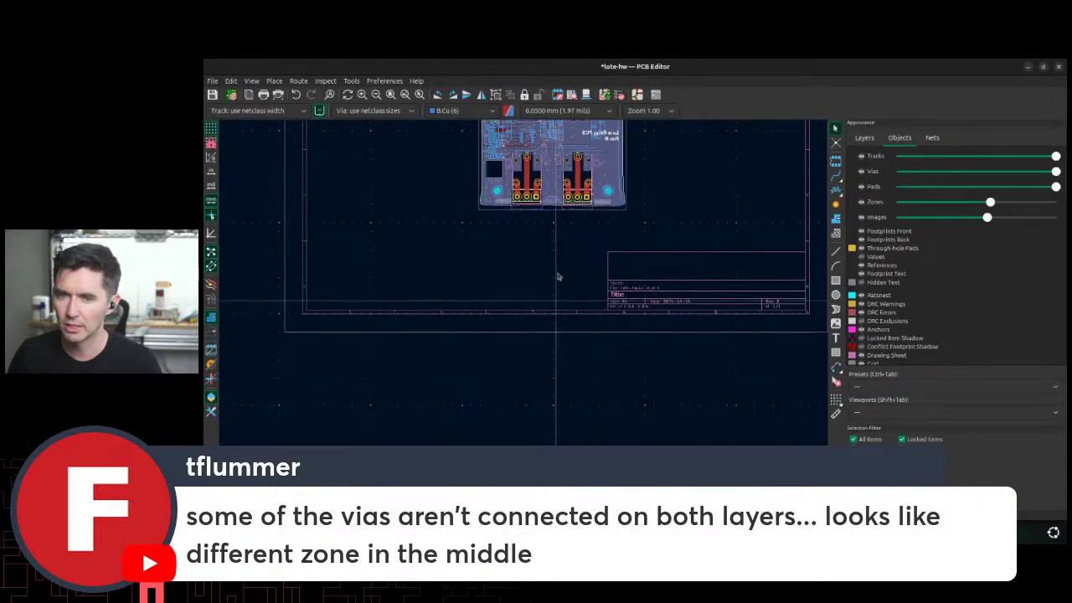
pyautogui.moveTo(558, 276); pyautogui.dragTo(542, 353, button='middle')
pyautogui.scroll(3, 543, 353)
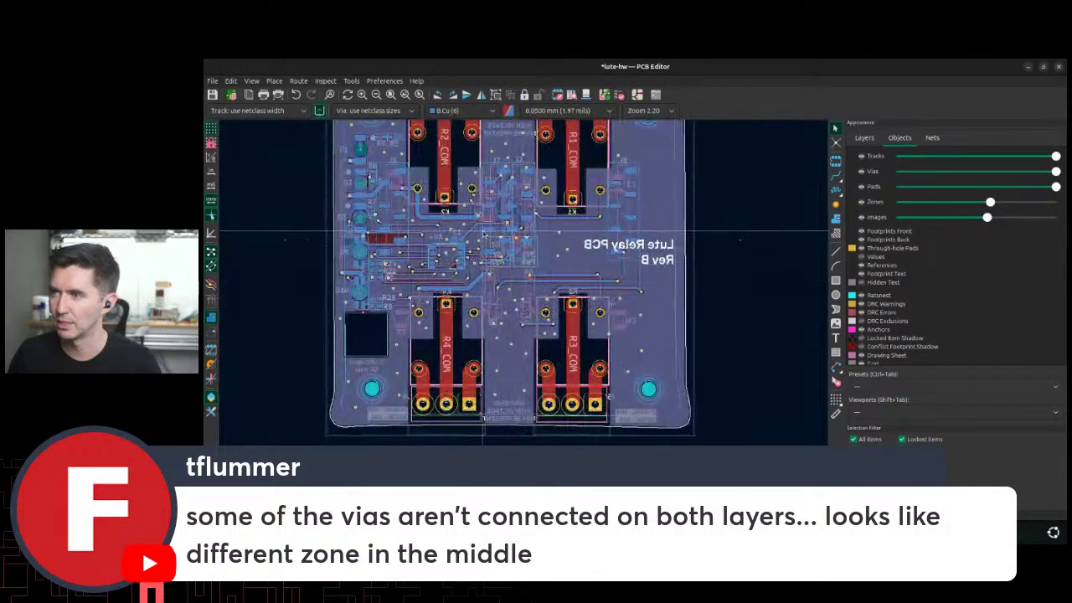
pyautogui.scroll(3, 483, 230)
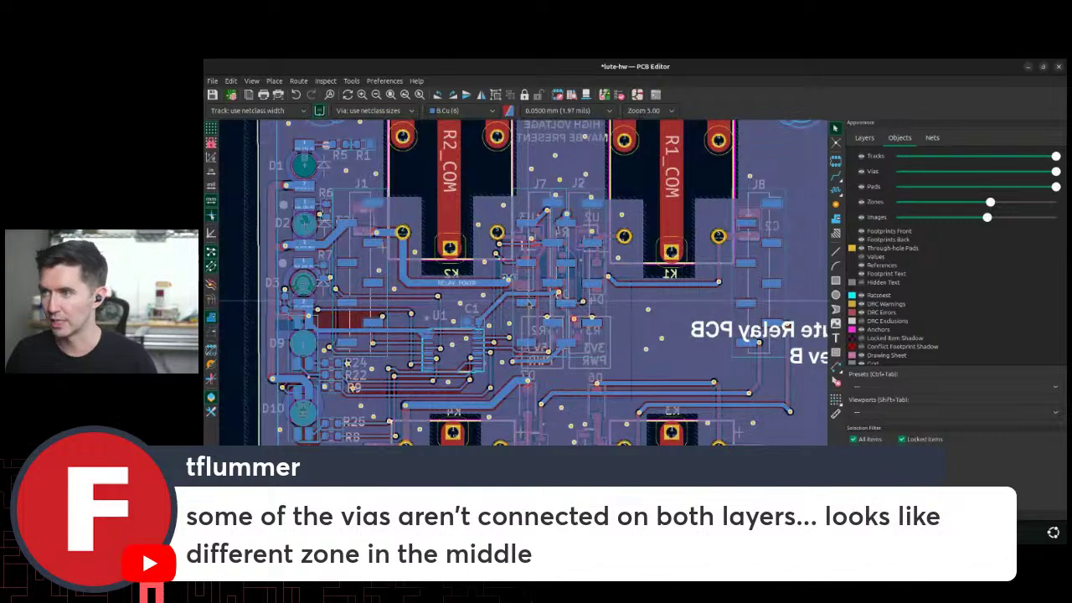
pyautogui.press('pageup')
pyautogui.scroll(2, 586, 334)
pyautogui.click(649, 305)
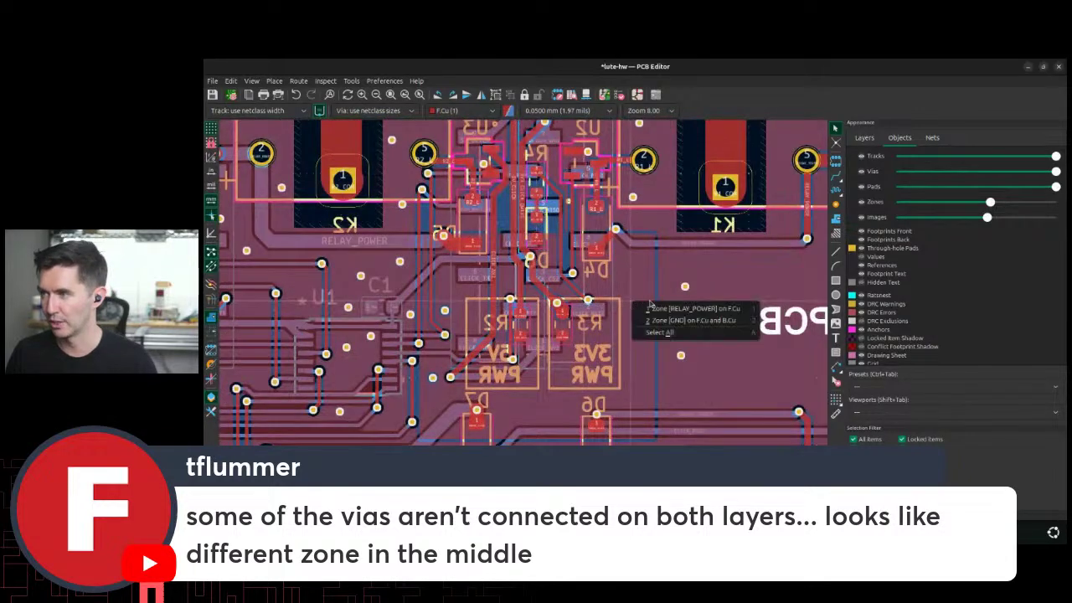
pyautogui.click(651, 308)
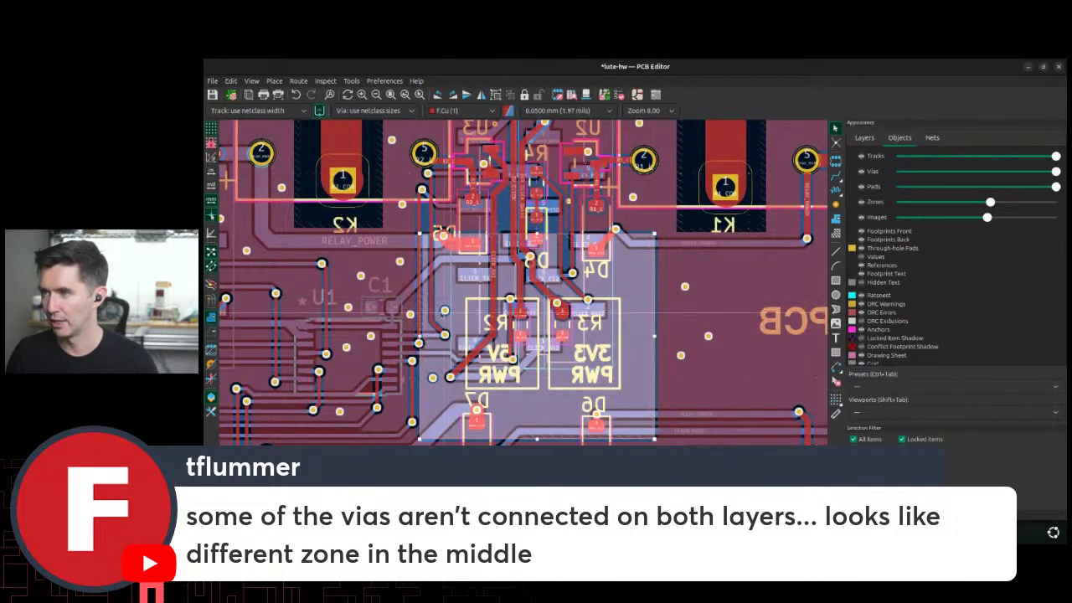
pyautogui.scroll(1, 529, 310)
pyautogui.scroll(5, 521, 311)
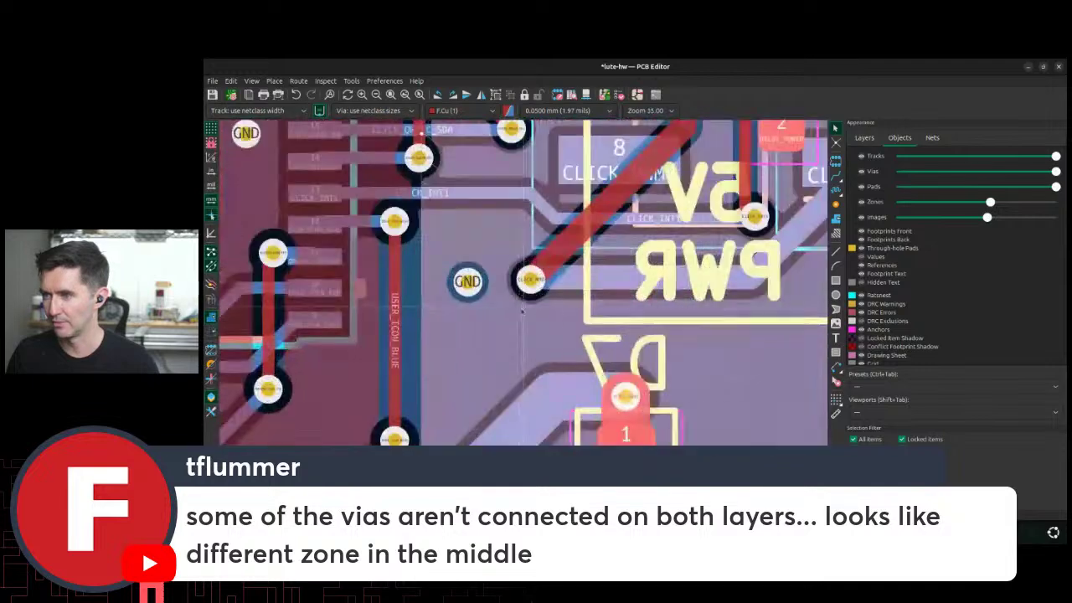
pyautogui.scroll(-2, 522, 311)
pyautogui.scroll(-2, 522, 309)
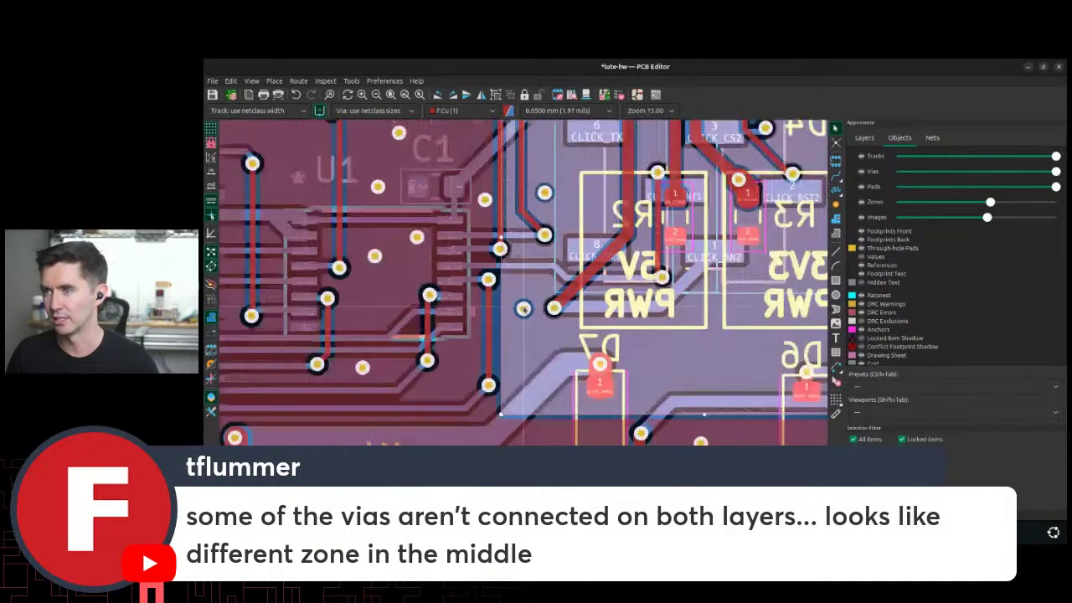
# Step: Delete the two GND vias inside the RELAY_POWER zone between U1 and R2, and refill all zones
pyautogui.press('Escape')
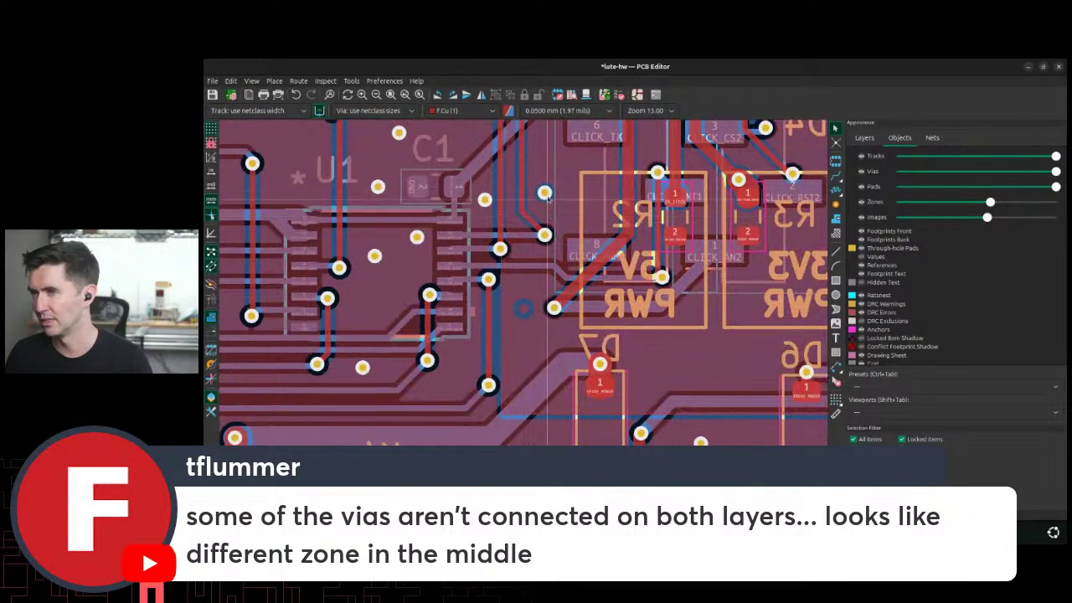
pyautogui.click(545, 194)
pyautogui.press('Delete')
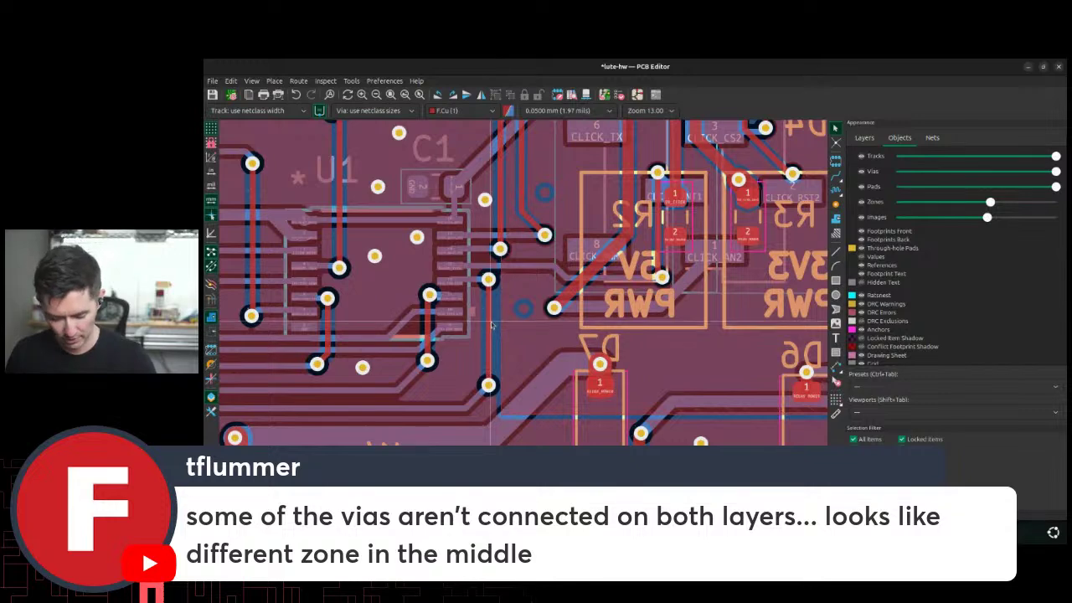
pyautogui.press('b')
pyautogui.press('b')
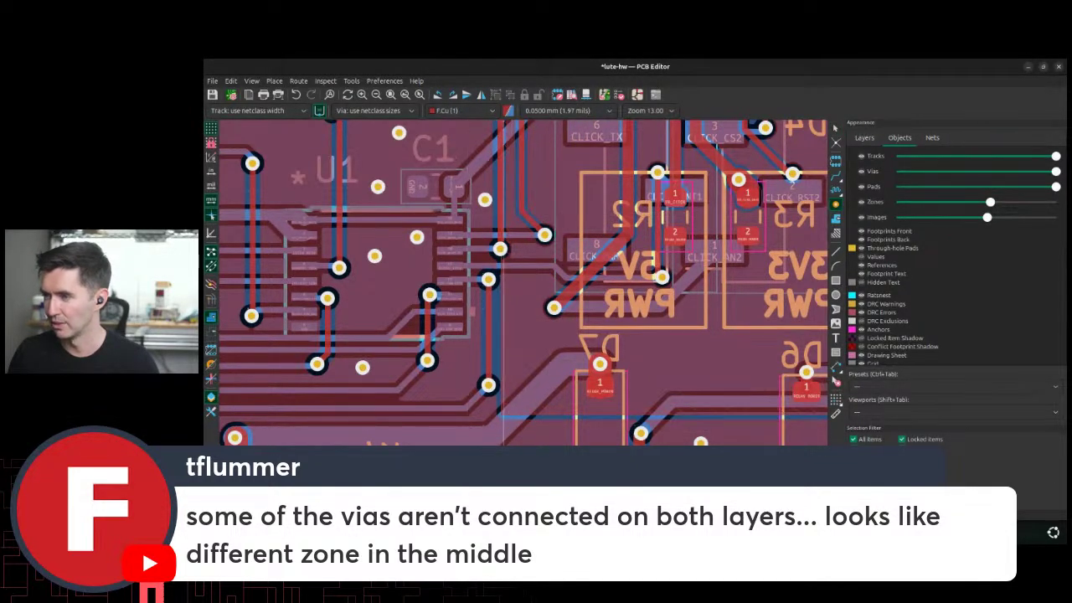
# Step: Add a GND stitching via beside D7, on the side facing K4 and outside the RELAY_POWER zone
pyautogui.click(544, 437)
pyautogui.scroll(-4, 622, 305)
pyautogui.scroll(4, 524, 307)
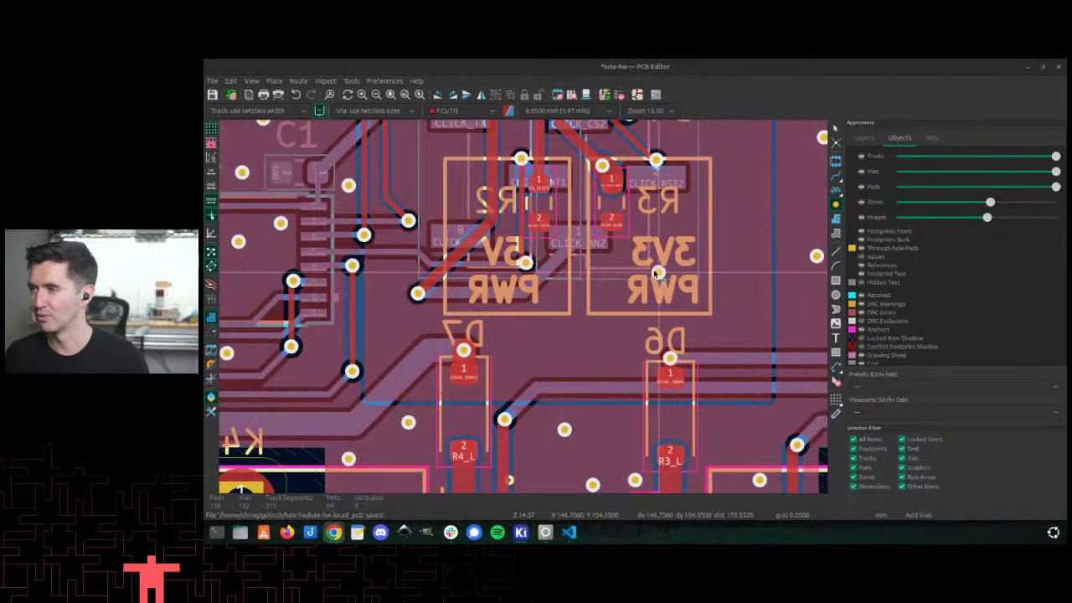
pyautogui.scroll(-5, 657, 274)
pyautogui.scroll(3, 593, 227)
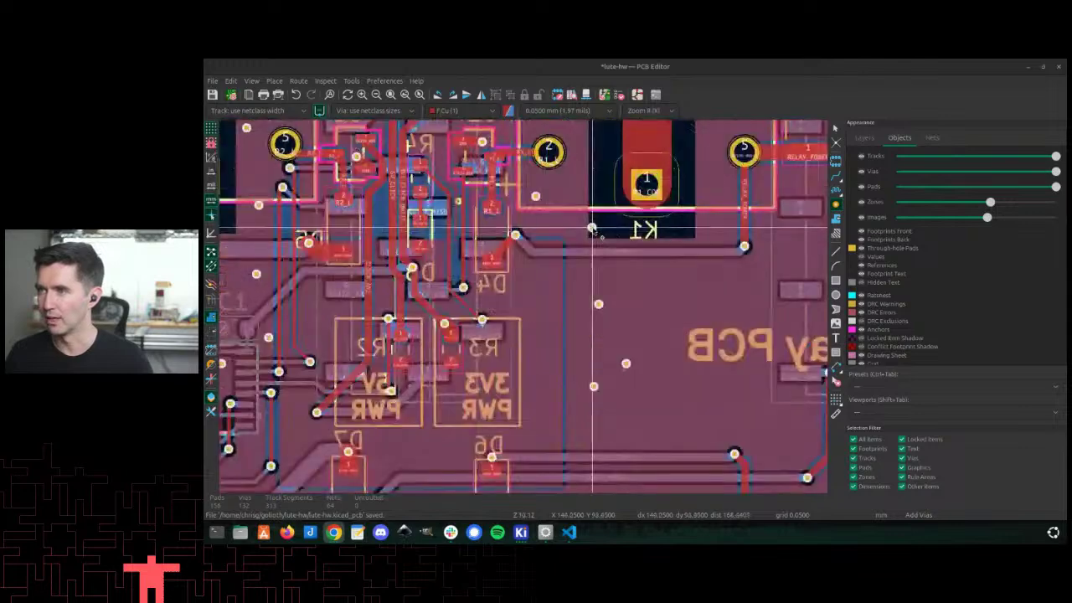
pyautogui.scroll(-4, 593, 228)
pyautogui.scroll(4, 503, 293)
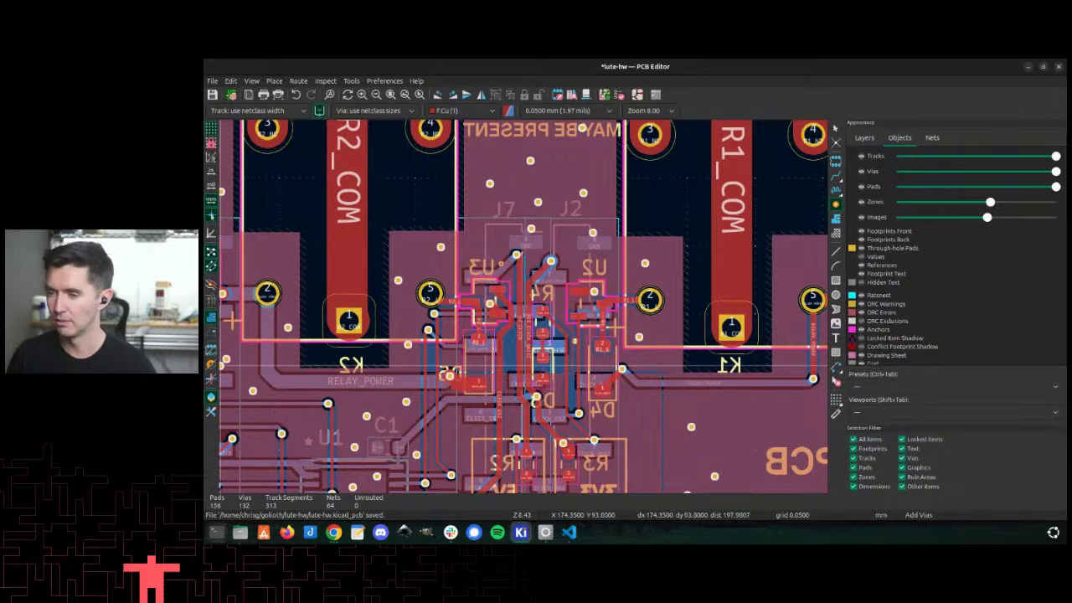
pyautogui.click(333, 532)
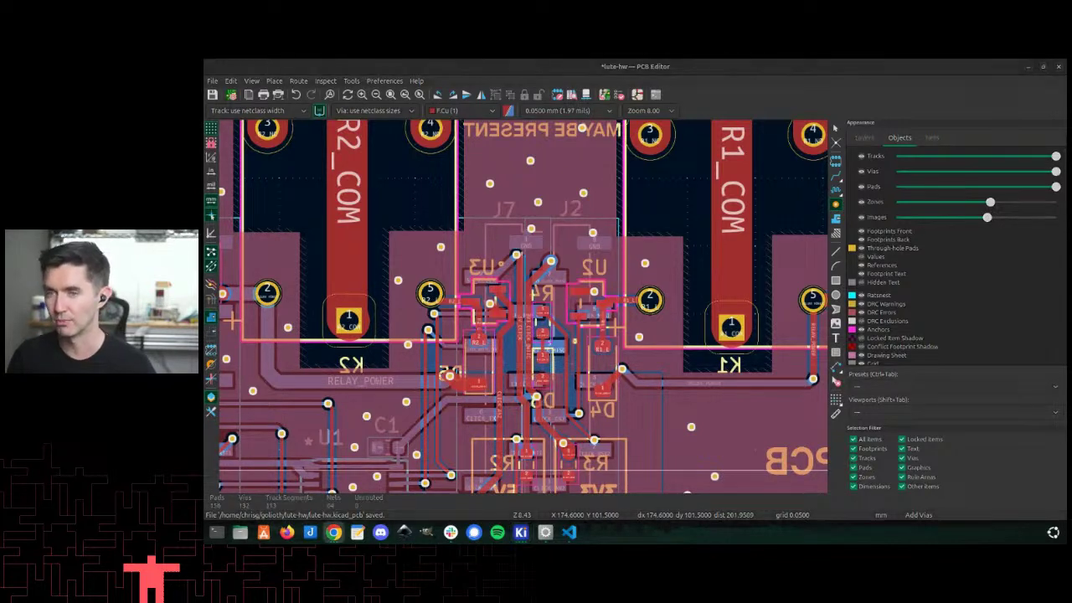